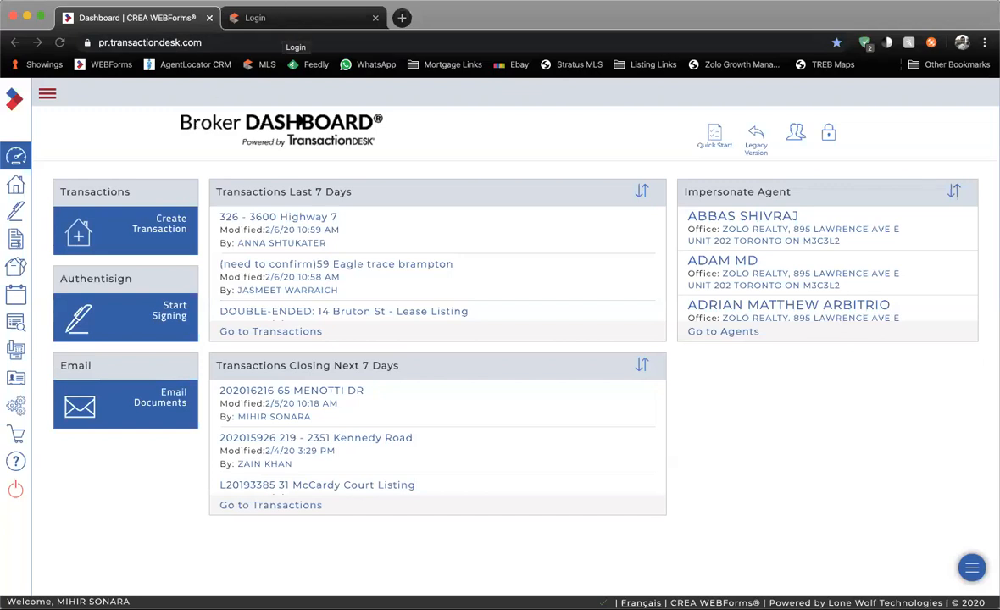
Log in to the TREB portal with the user ID, PIN and authenticator password.
{"action": "left_click", "coordinate": [763, 22]}
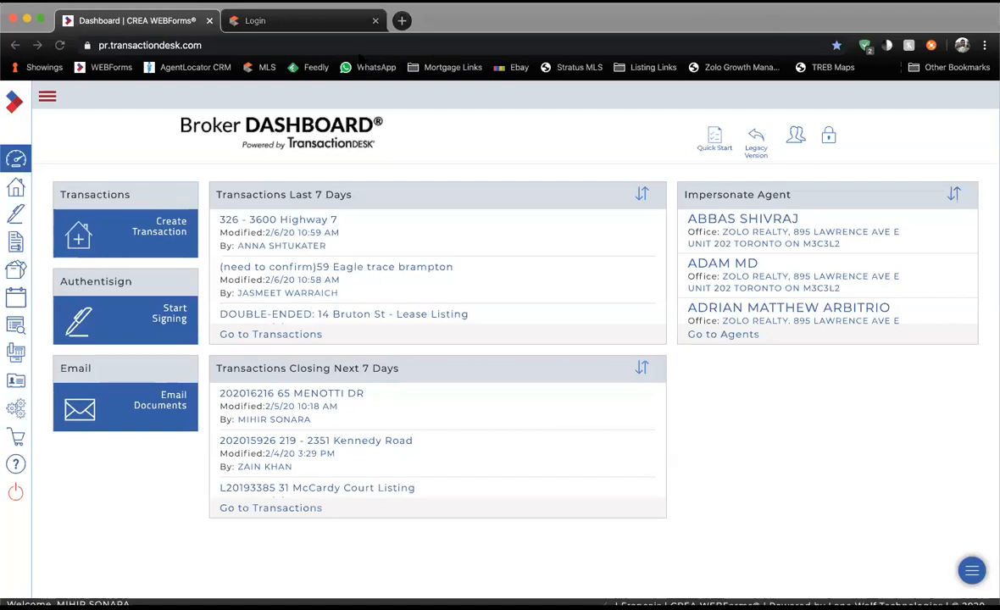
{"action": "left_click", "coordinate": [310, 23]}
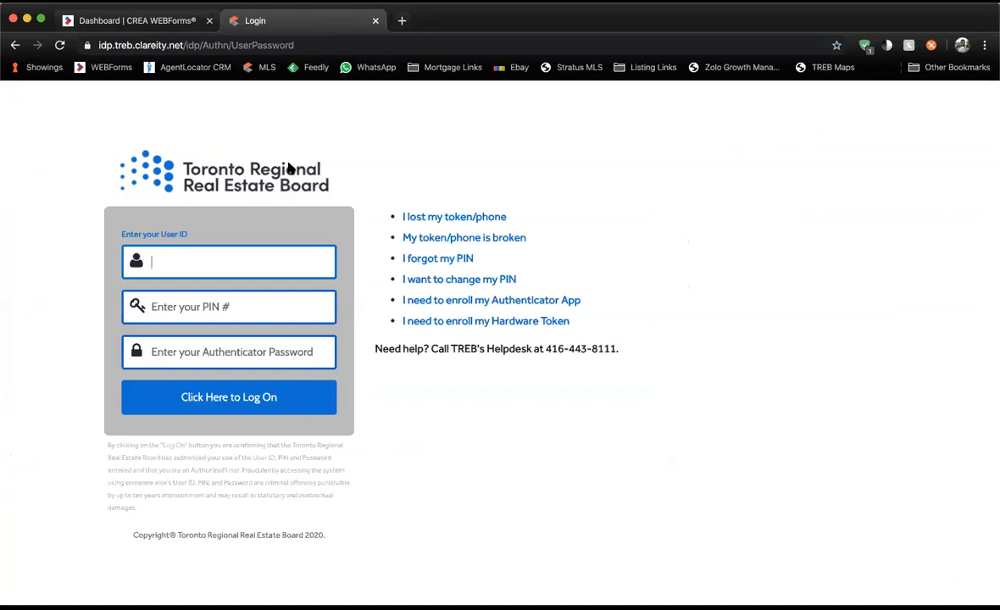
{"action": "type", "text": "•••••••"}
{"action": "key", "text": "Tab"}
{"action": "type", "text": "••••"}
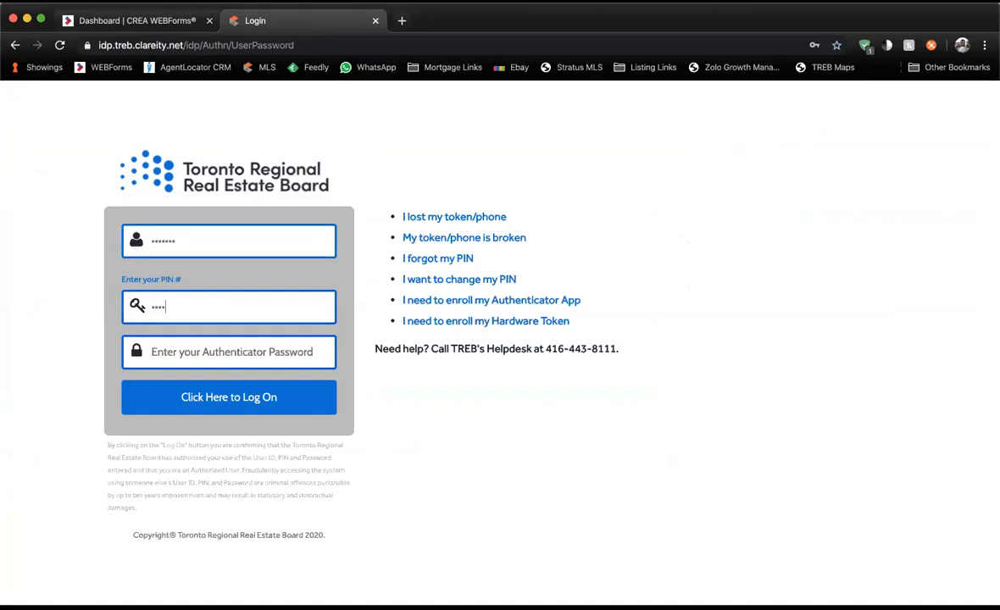
{"action": "key", "text": "Tab"}
{"action": "type", "text": "••••••"}
{"action": "key", "text": "Return"}
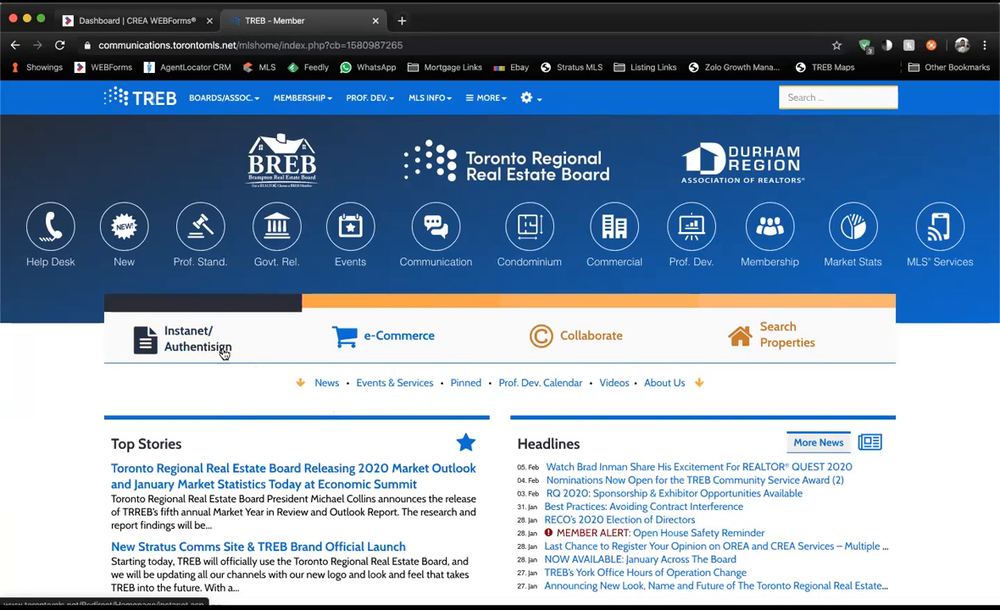
Launch WEBForms from the MLS Services list and sign in to CREA WEBForms.
{"action": "left_click", "coordinate": [937, 254]}
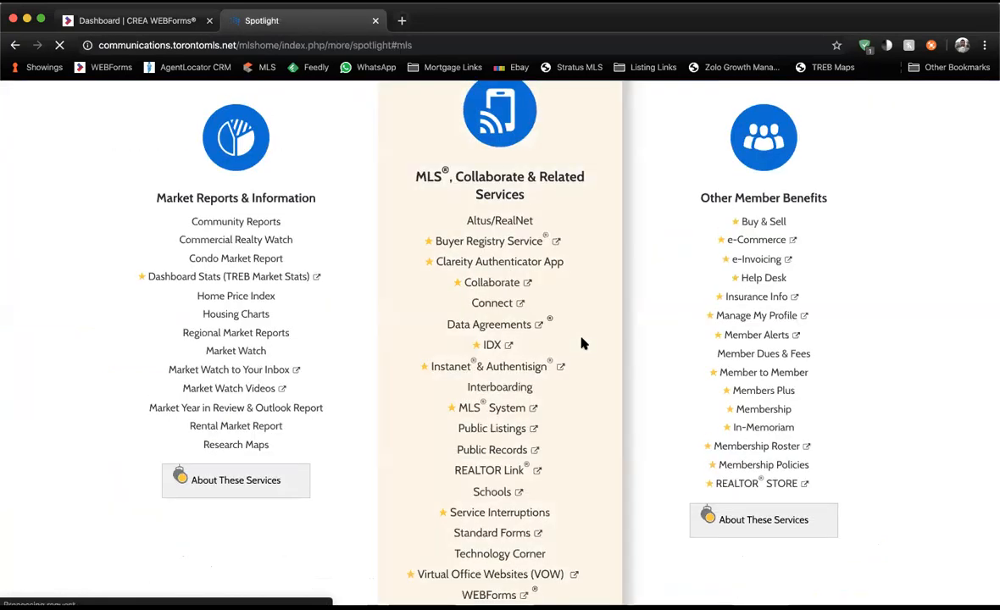
{"action": "scroll", "coordinate": [516, 228], "scroll_direction": "down", "scroll_amount": 1}
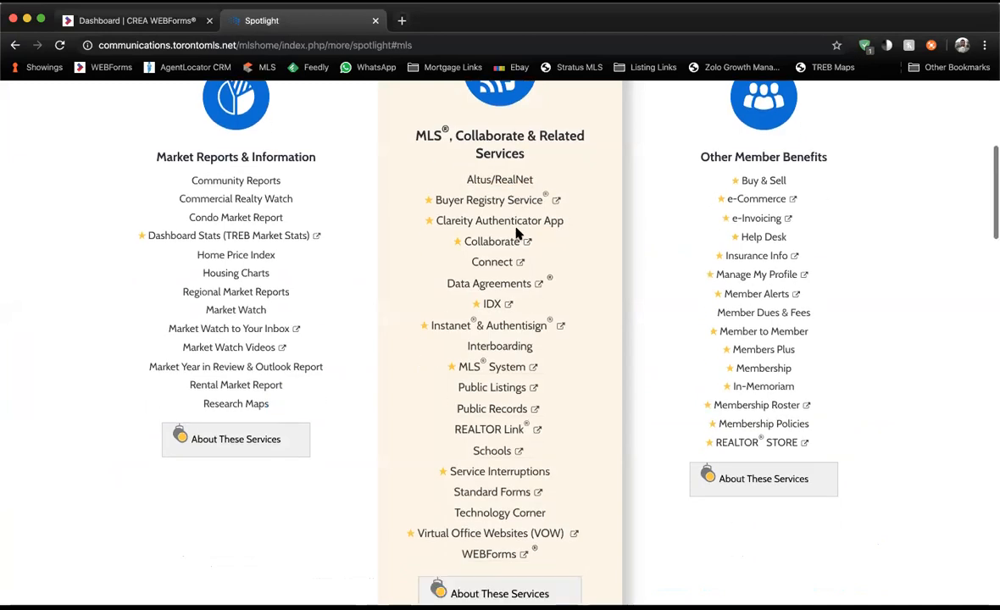
{"action": "scroll", "coordinate": [516, 228], "scroll_direction": "down", "scroll_amount": 1}
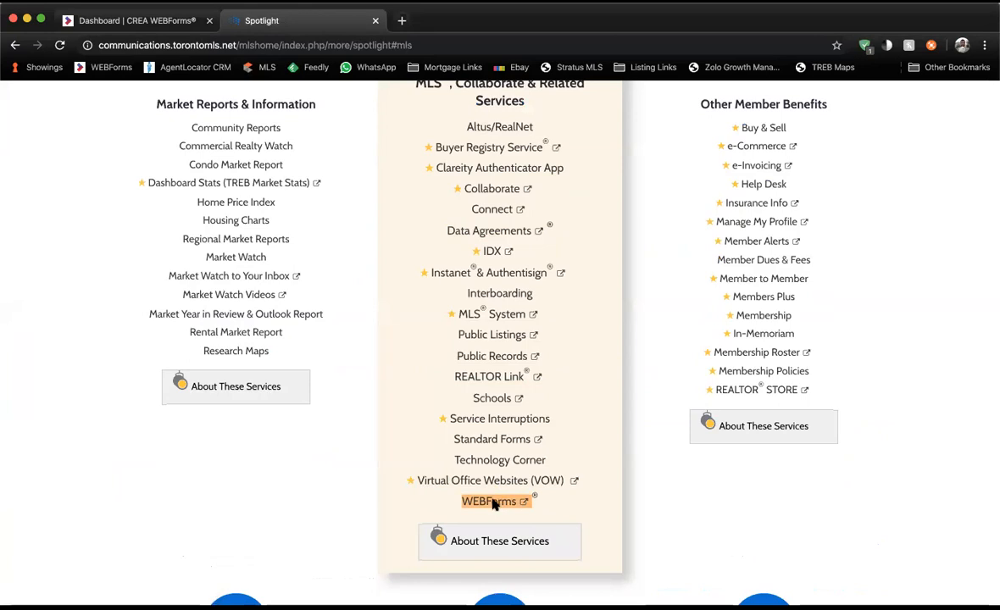
{"action": "left_click", "coordinate": [494, 502]}
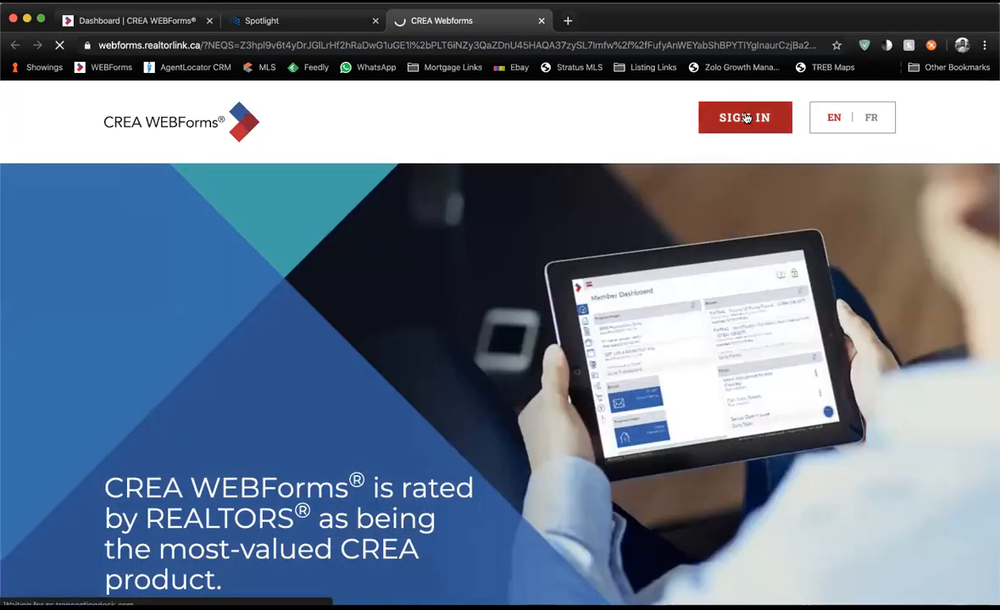
{"action": "left_click", "coordinate": [745, 118]}
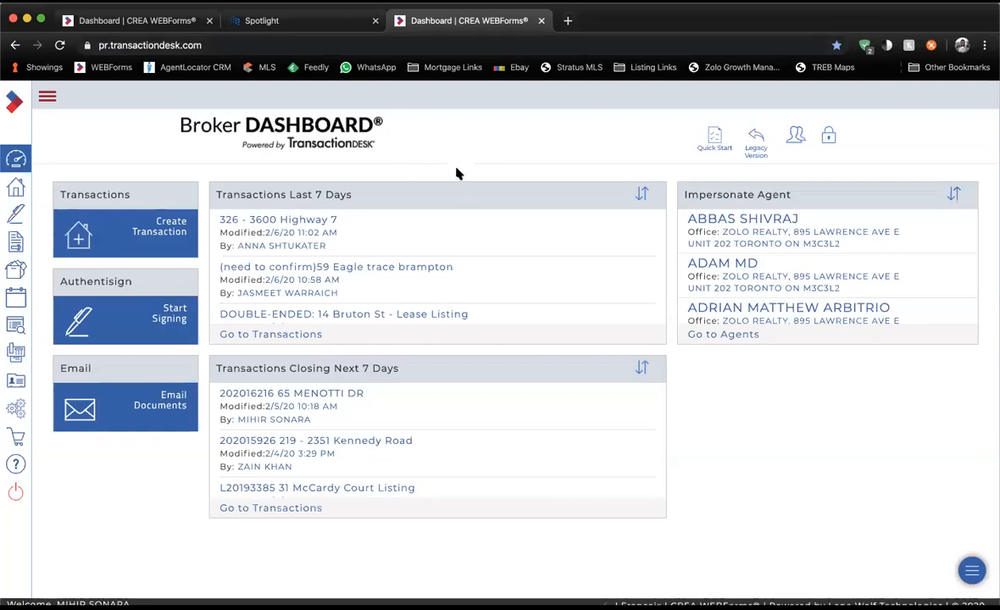
{"action": "left_click", "coordinate": [116, 74]}
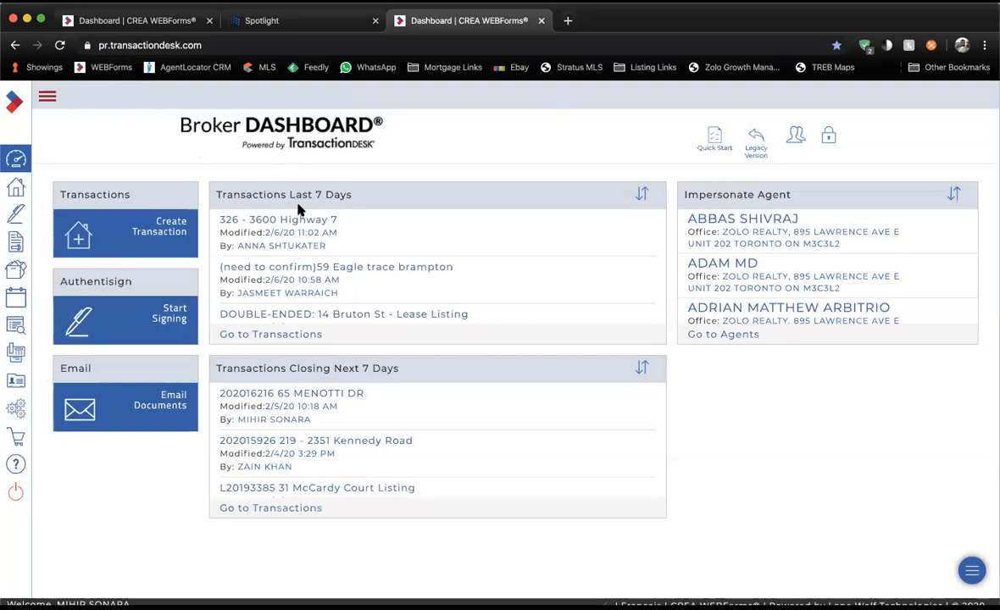
{"action": "scroll", "coordinate": [323, 273], "scroll_direction": "down", "scroll_amount": 3}
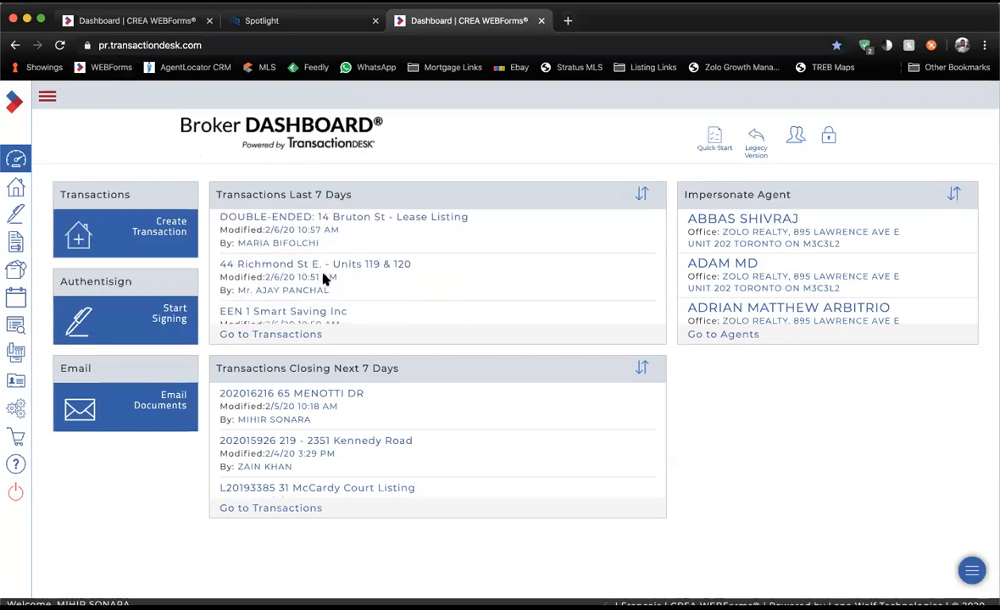
{"action": "scroll", "coordinate": [323, 275], "scroll_direction": "down", "scroll_amount": 2}
{"action": "scroll", "coordinate": [323, 279], "scroll_direction": "down", "scroll_amount": 3}
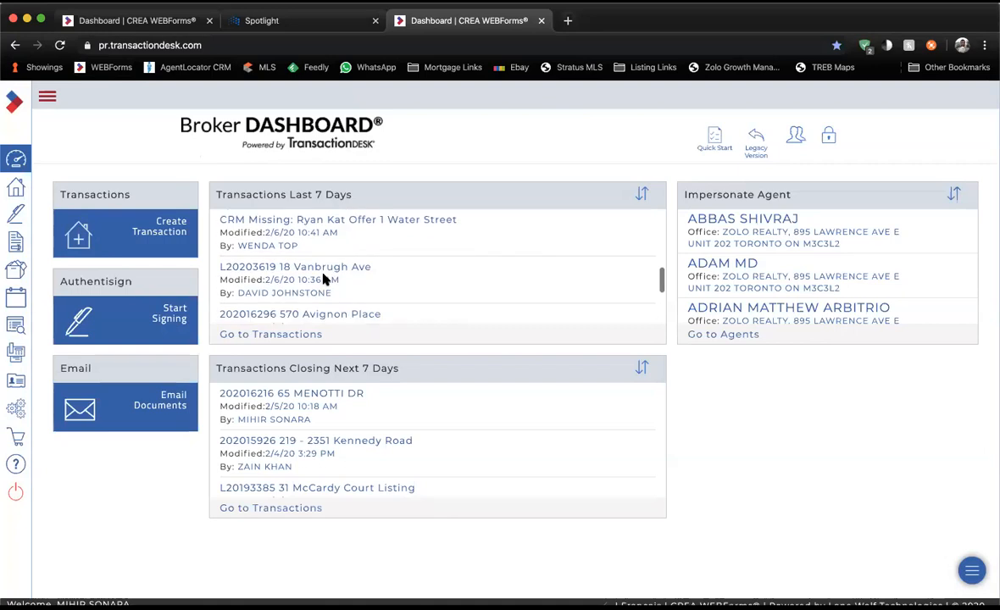
{"action": "scroll", "coordinate": [323, 280], "scroll_direction": "up", "scroll_amount": 2}
{"action": "scroll", "coordinate": [323, 279], "scroll_direction": "up", "scroll_amount": 4}
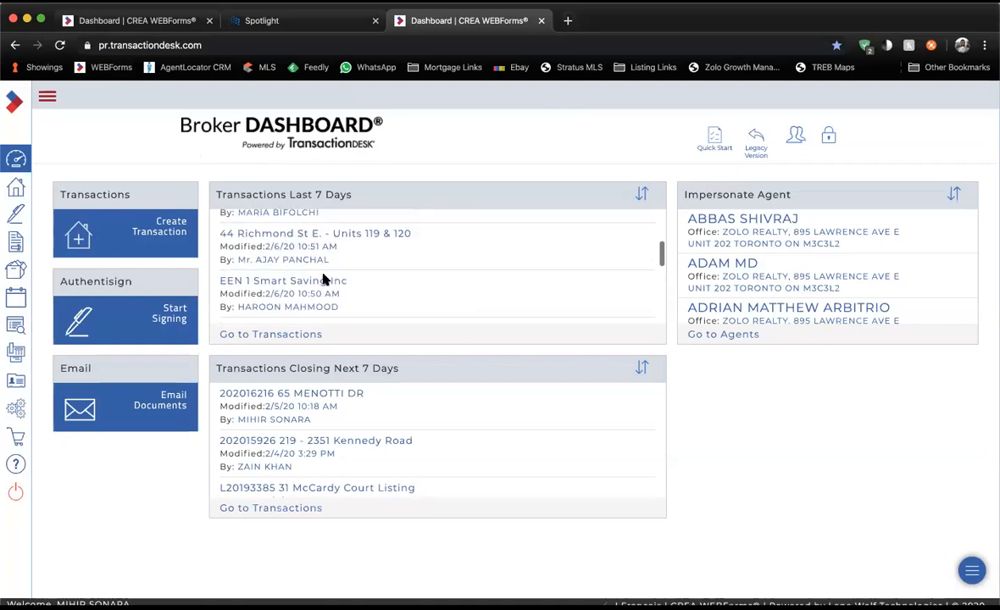
{"action": "scroll", "coordinate": [322, 278], "scroll_direction": "up", "scroll_amount": 2}
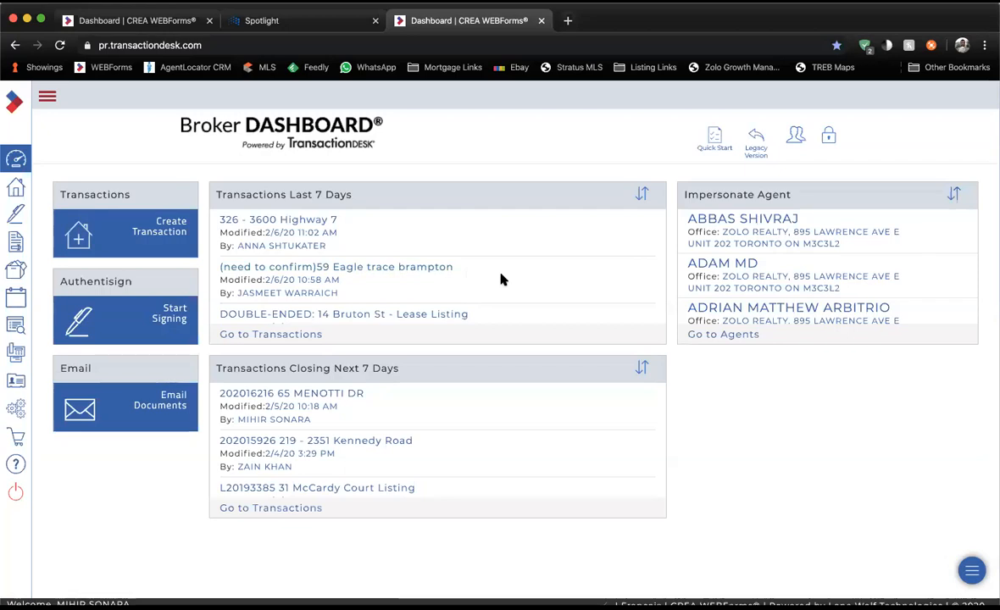
{"action": "scroll", "coordinate": [736, 268], "scroll_direction": "down", "scroll_amount": 5}
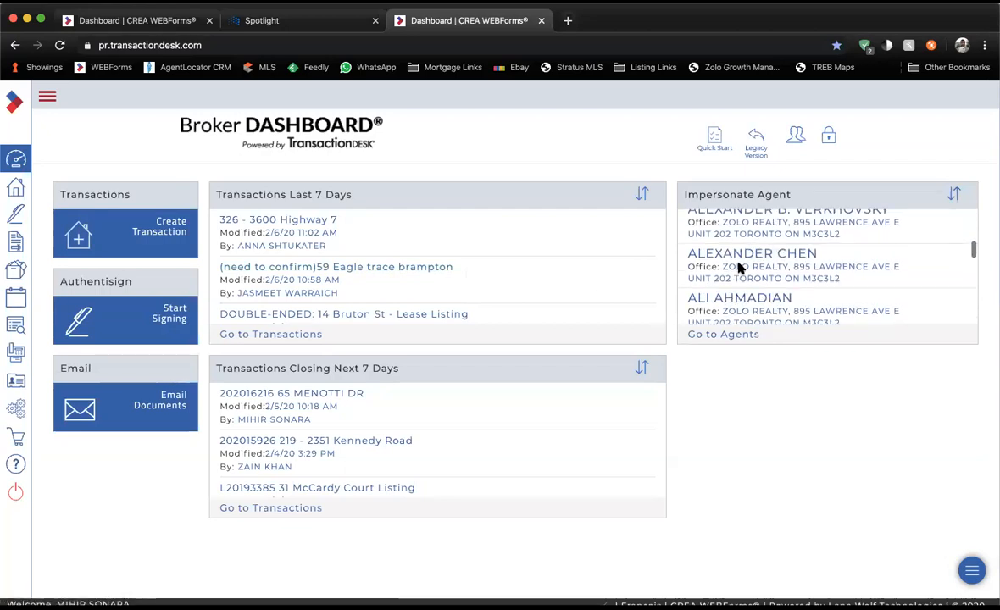
{"action": "scroll", "coordinate": [740, 297], "scroll_direction": "up", "scroll_amount": 1}
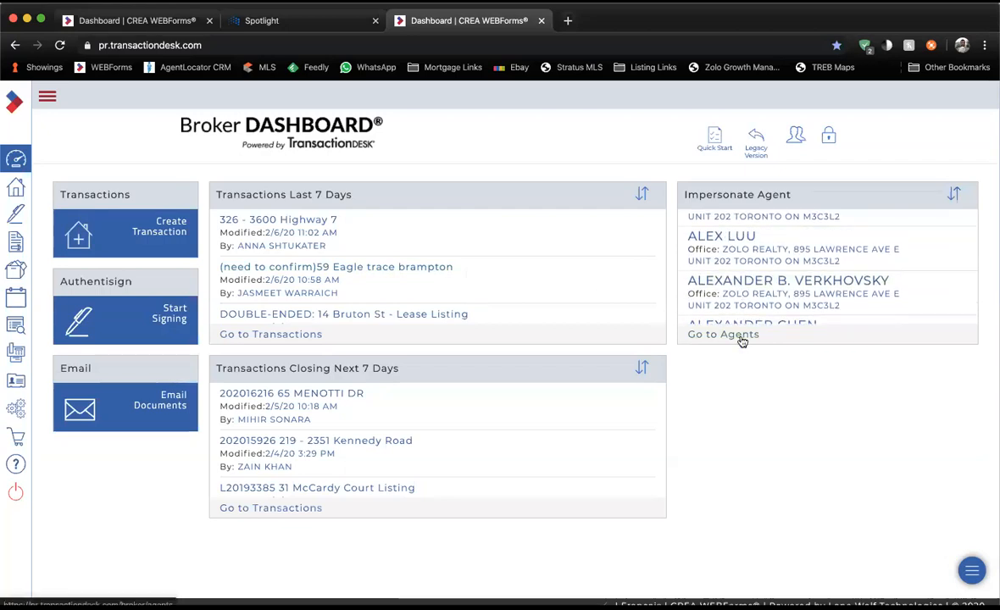
Search the Agents list for the agent and impersonate them, confirming with Yes.
{"action": "left_click", "coordinate": [732, 334]}
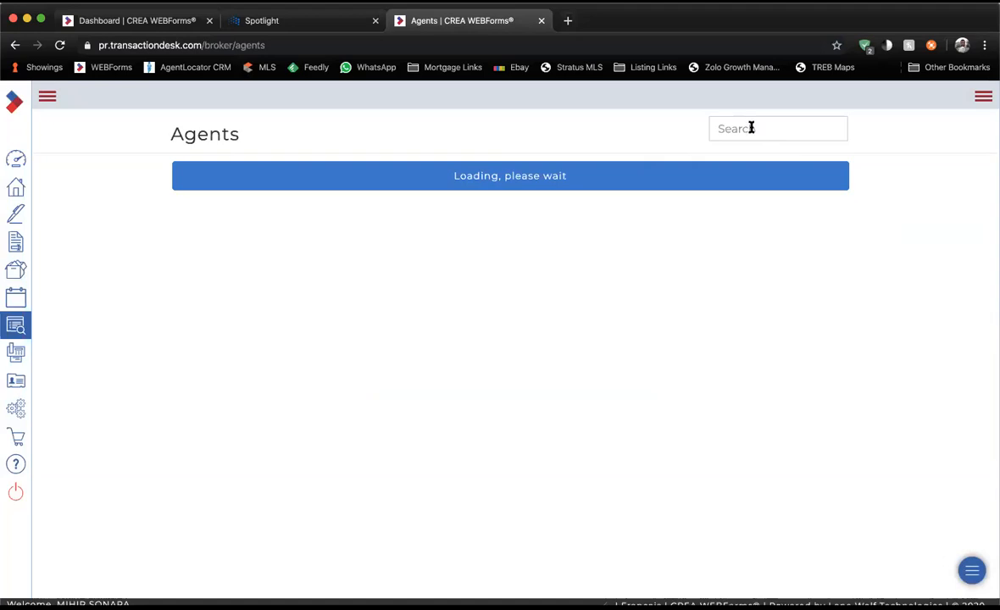
{"action": "left_click", "coordinate": [751, 129]}
{"action": "type", "text": "Jasmeet"}
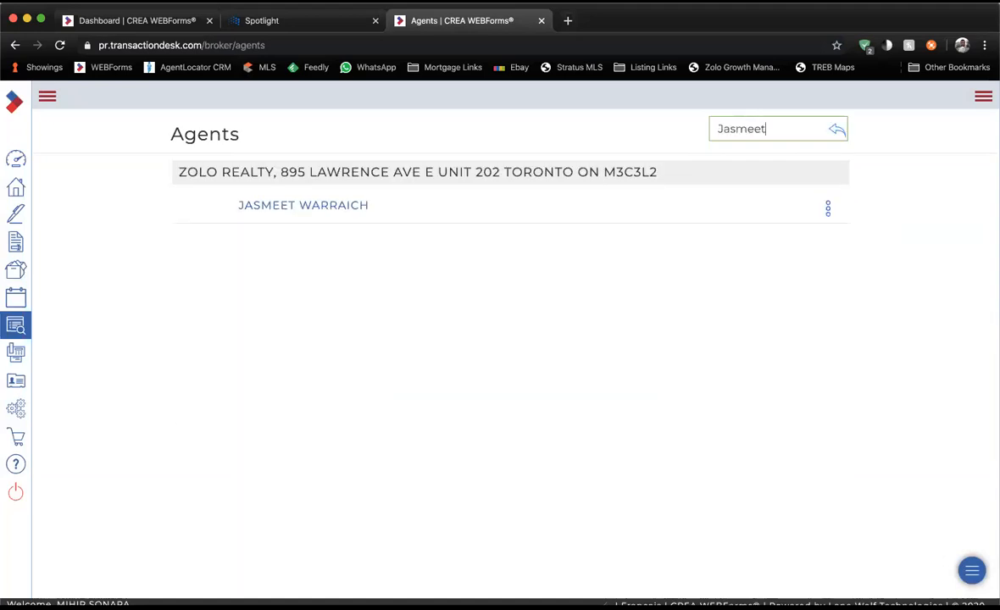
{"action": "left_click", "coordinate": [273, 207]}
{"action": "left_click", "coordinate": [501, 305]}
{"action": "left_click", "coordinate": [674, 125]}
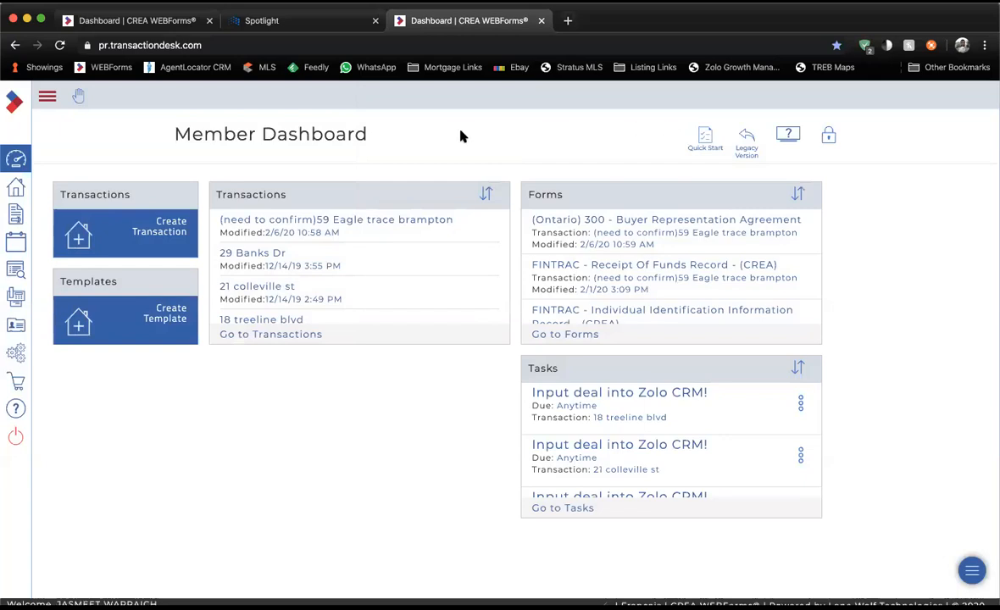
{"action": "left_click_drag", "start_coordinate": [174, 134], "coordinate": [397, 140]}
{"action": "left_click", "coordinate": [397, 140]}
Open Create Transaction and review its required Name and Template fields.
{"action": "left_click", "coordinate": [149, 229]}
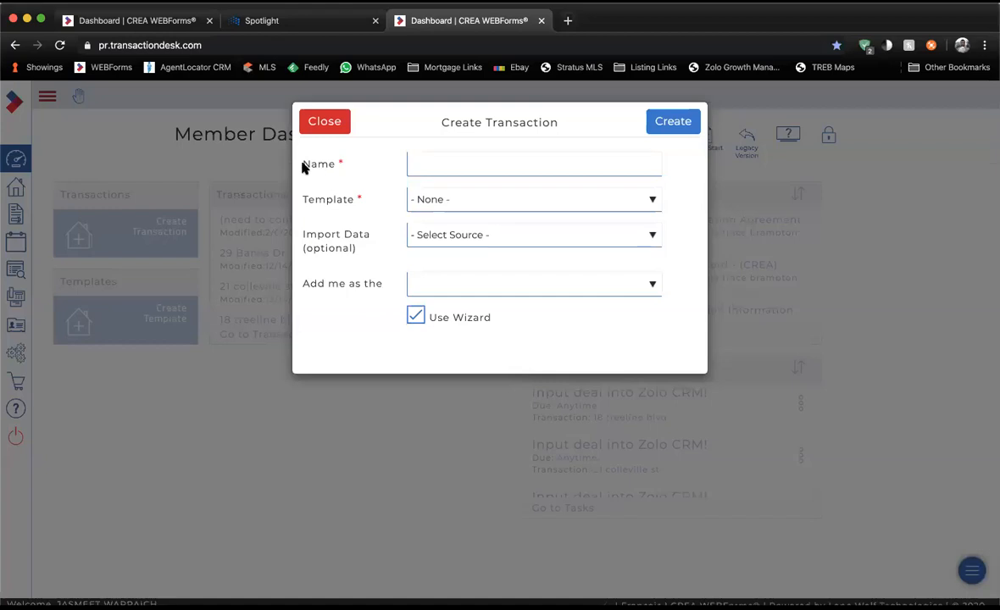
{"action": "left_click_drag", "start_coordinate": [303, 166], "coordinate": [345, 168]}
{"action": "left_click_drag", "start_coordinate": [301, 163], "coordinate": [332, 163]}
{"action": "left_click", "coordinate": [307, 198]}
{"action": "left_click_drag", "start_coordinate": [305, 200], "coordinate": [362, 204]}
{"action": "left_click", "coordinate": [362, 203]}
Enter 'Test Lease - Client Name - Prop Address' as the transaction name.
{"action": "left_click", "coordinate": [412, 161]}
{"action": "type", "text": "Test Lease"}
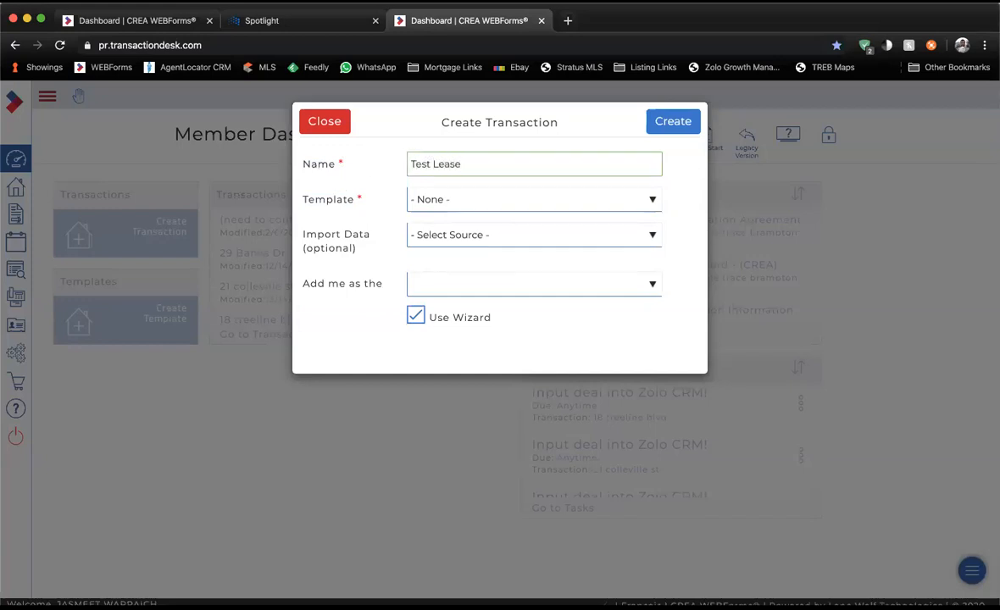
{"action": "type", "text": " - Client Name -"}
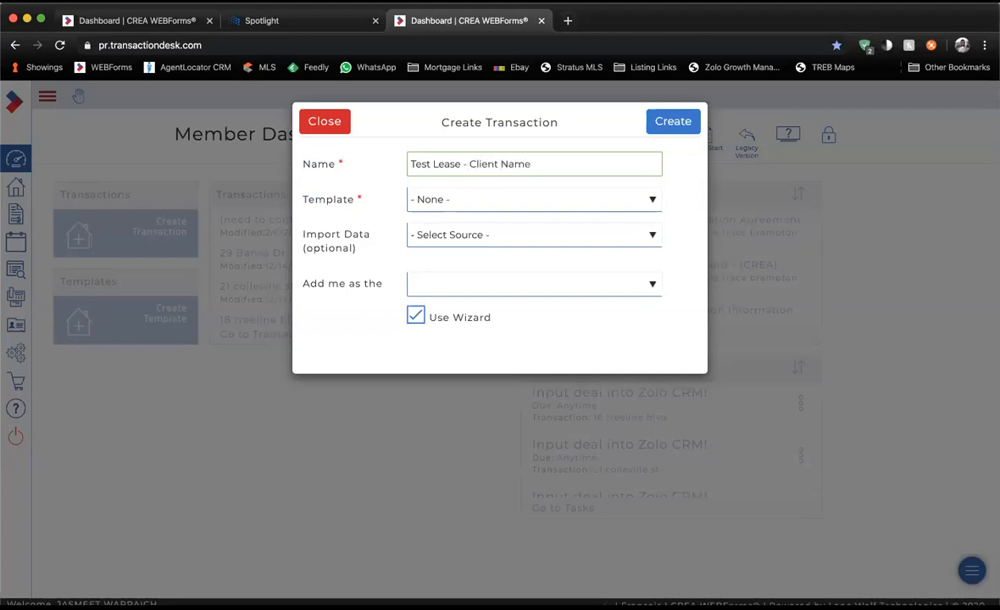
{"action": "type", "text": " Prop Address"}
{"action": "left_click", "coordinate": [469, 163]}
{"action": "left_click_drag", "start_coordinate": [473, 165], "coordinate": [607, 170]}
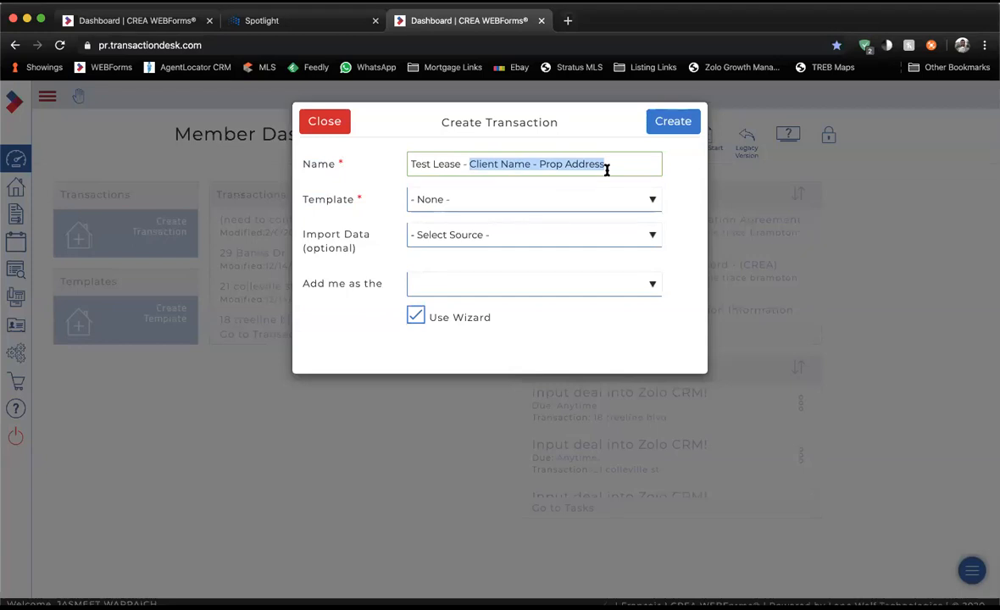
{"action": "left_click", "coordinate": [389, 175]}
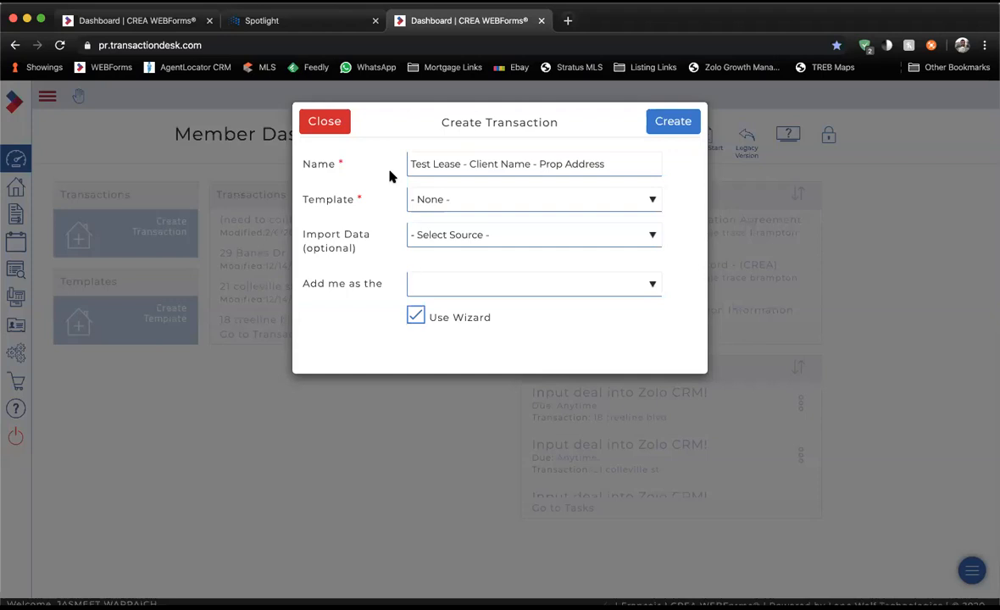
{"action": "left_click_drag", "start_coordinate": [302, 200], "coordinate": [367, 207]}
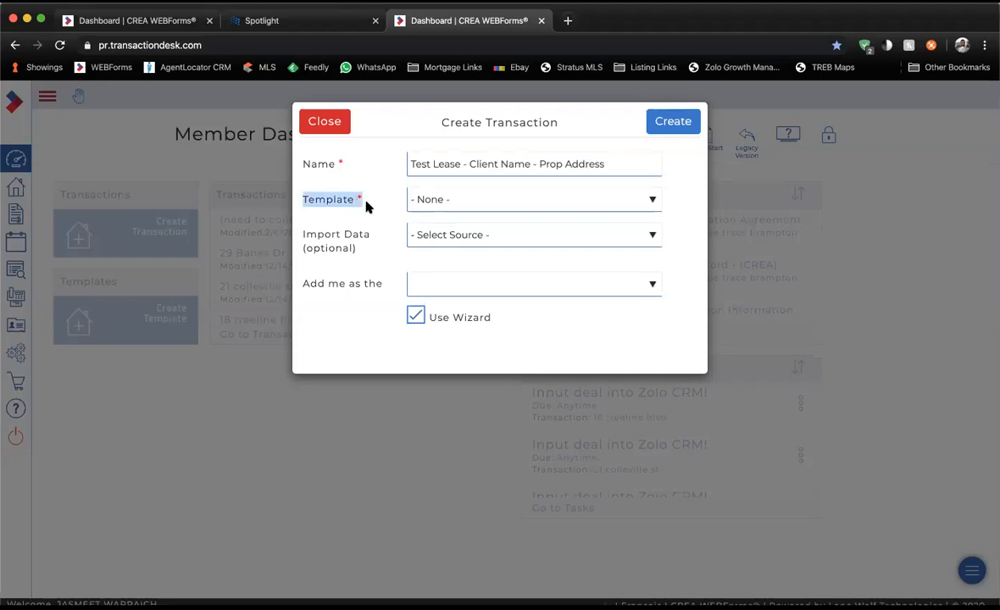
Pick *[Zolo Residential] Offer Lease from the Template dropdown.
{"action": "left_click", "coordinate": [547, 205]}
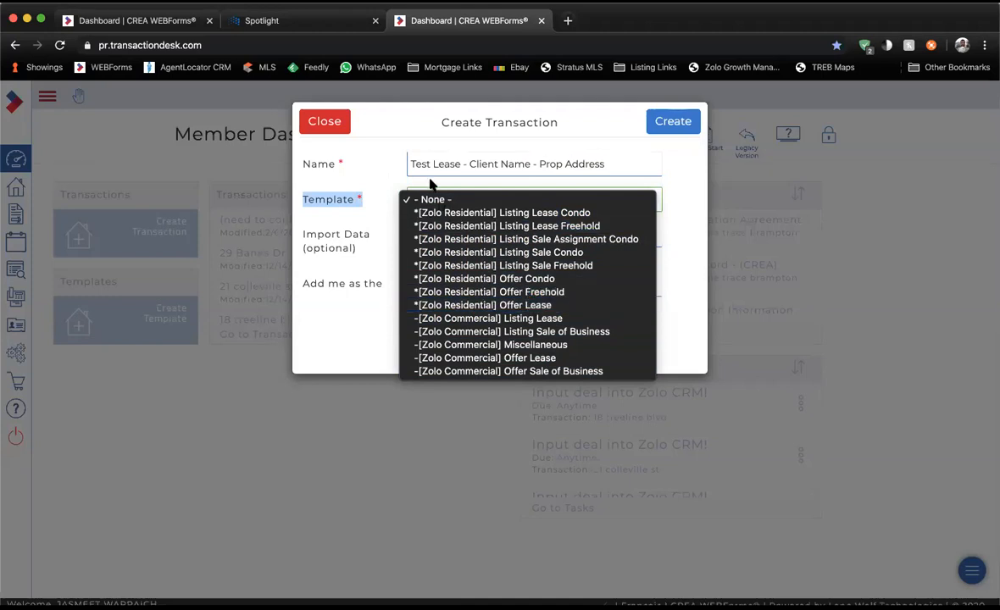
{"action": "left_click", "coordinate": [509, 305]}
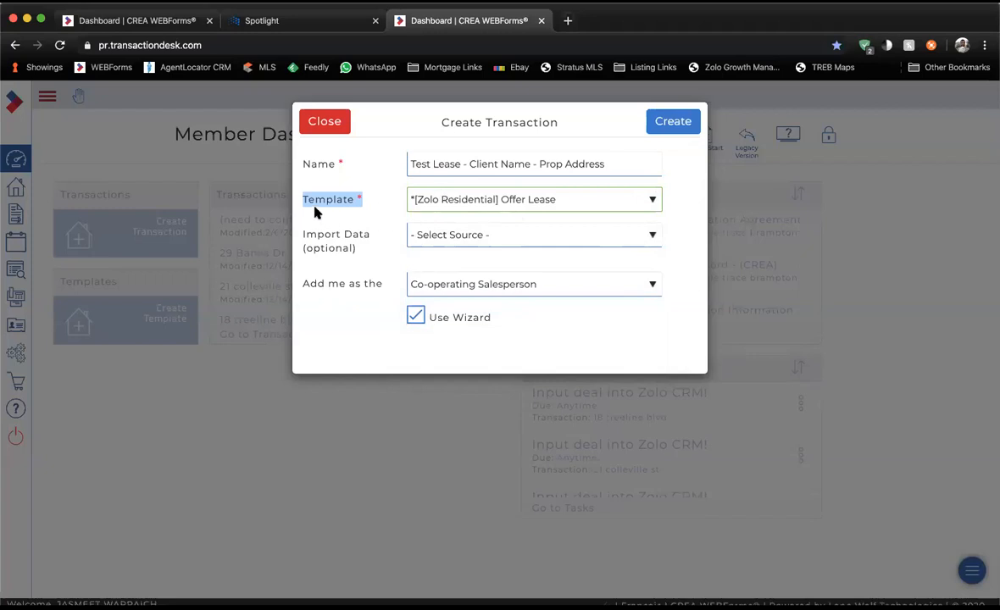
Try the Listing Lease Freehold template and Listing Salesperson role, then reselect Offer Lease.
{"action": "double_click", "coordinate": [305, 284]}
{"action": "left_click_drag", "start_coordinate": [354, 288], "coordinate": [381, 290]}
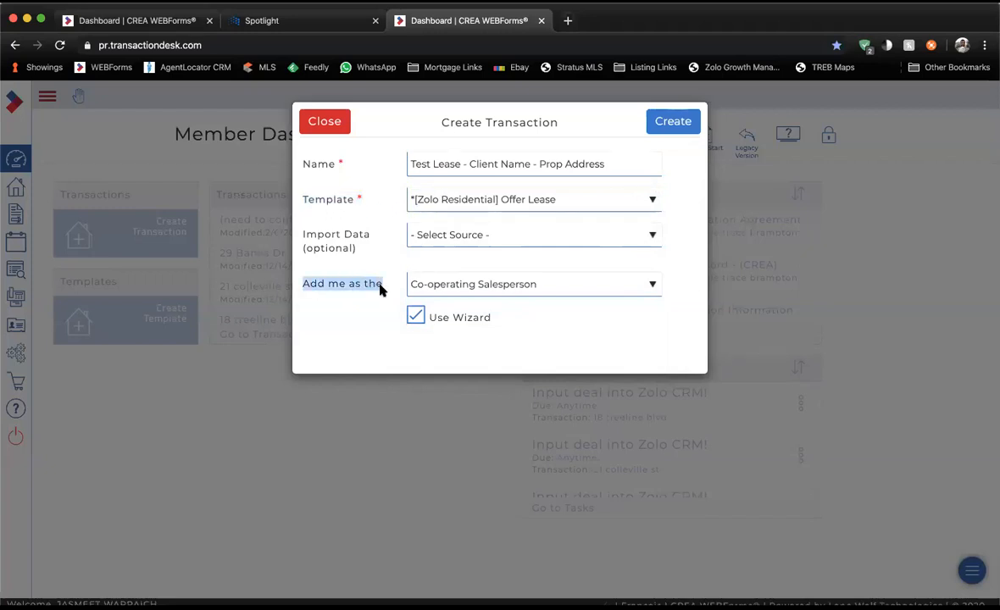
{"action": "left_click", "coordinate": [383, 289]}
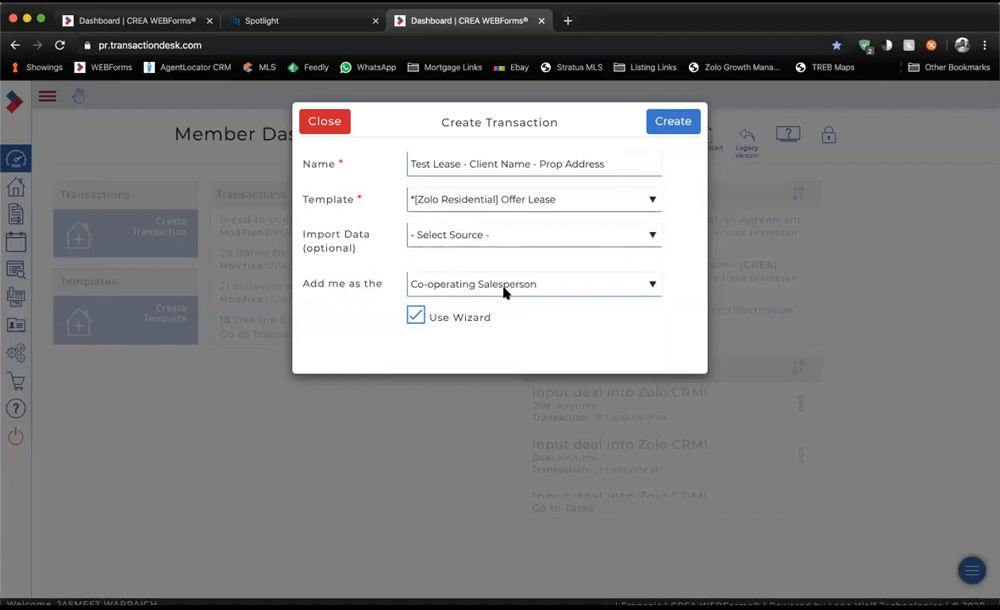
{"action": "left_click", "coordinate": [469, 199]}
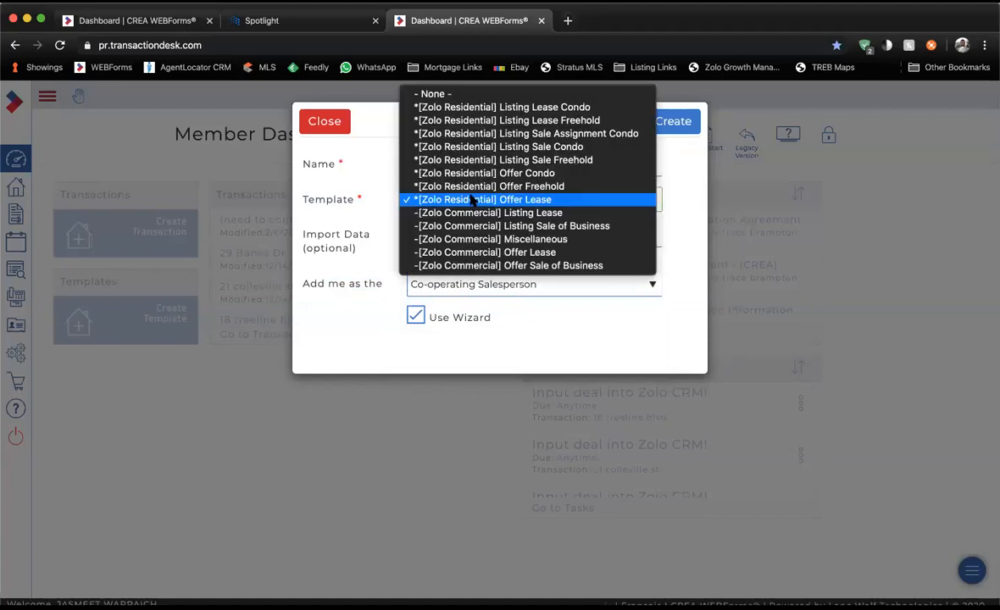
{"action": "left_click", "coordinate": [499, 120]}
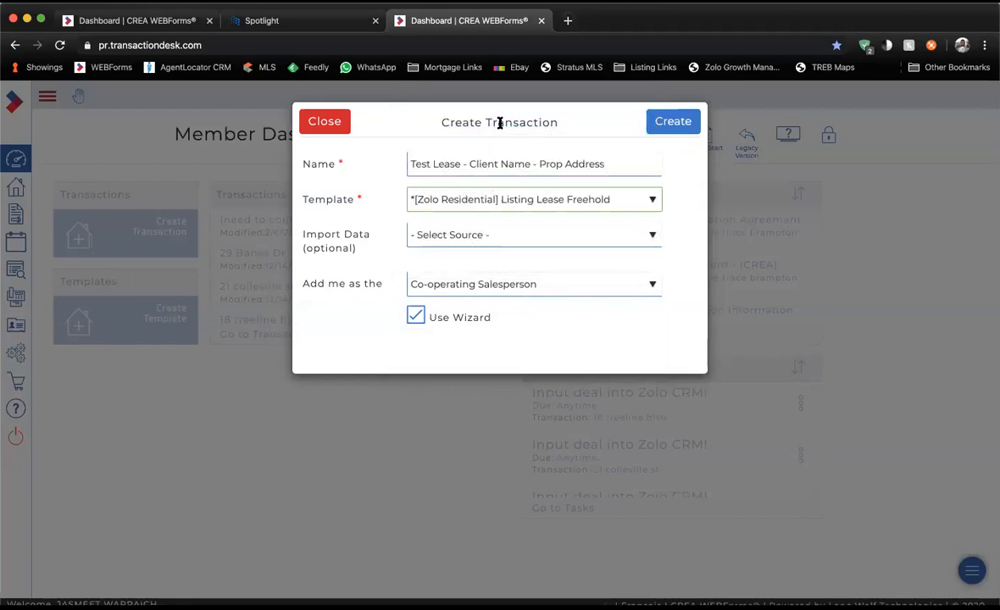
{"action": "left_click", "coordinate": [454, 285]}
{"action": "left_click", "coordinate": [464, 273]}
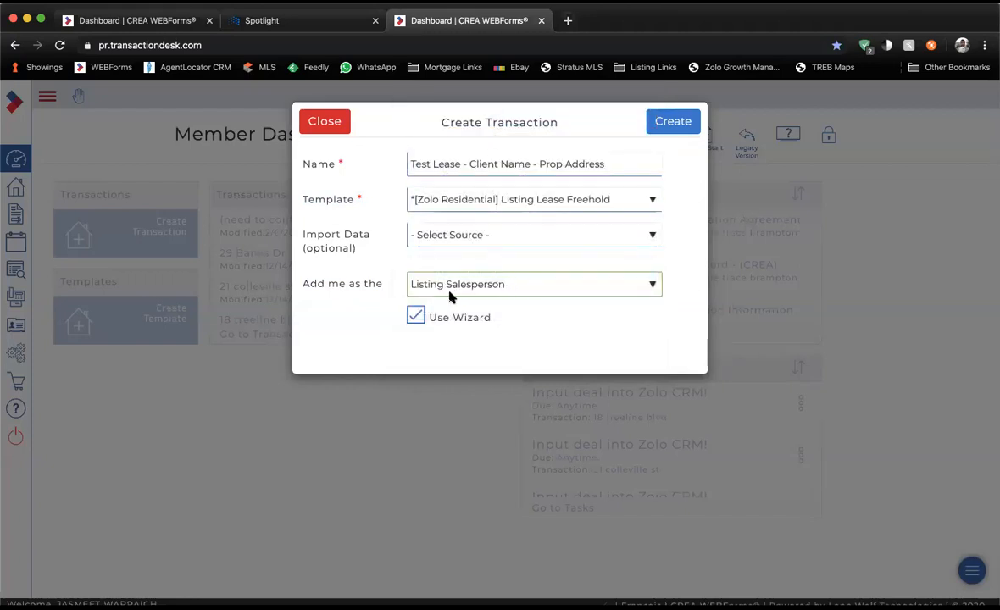
{"action": "left_click", "coordinate": [447, 198]}
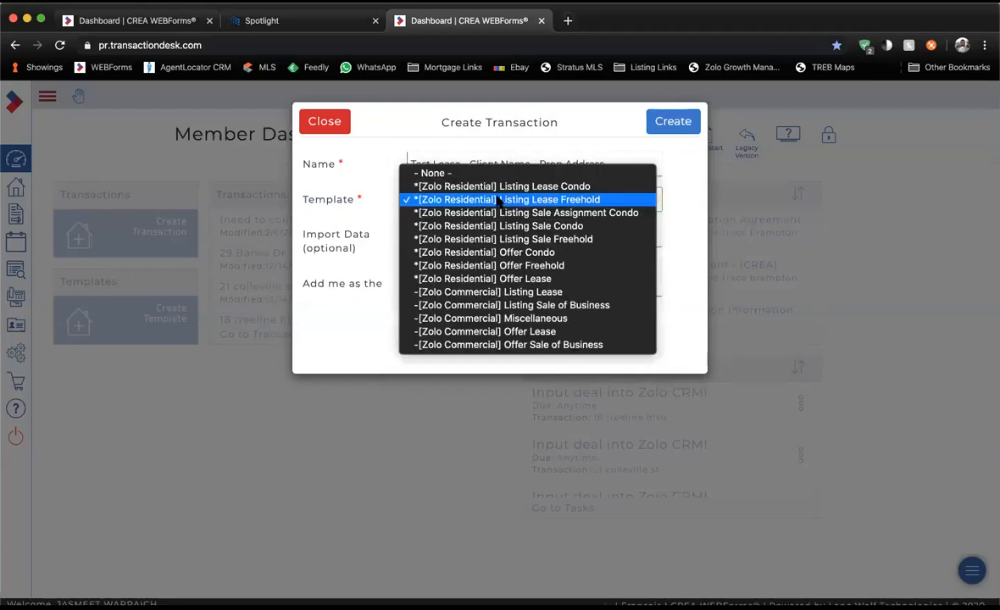
{"action": "left_click", "coordinate": [480, 279]}
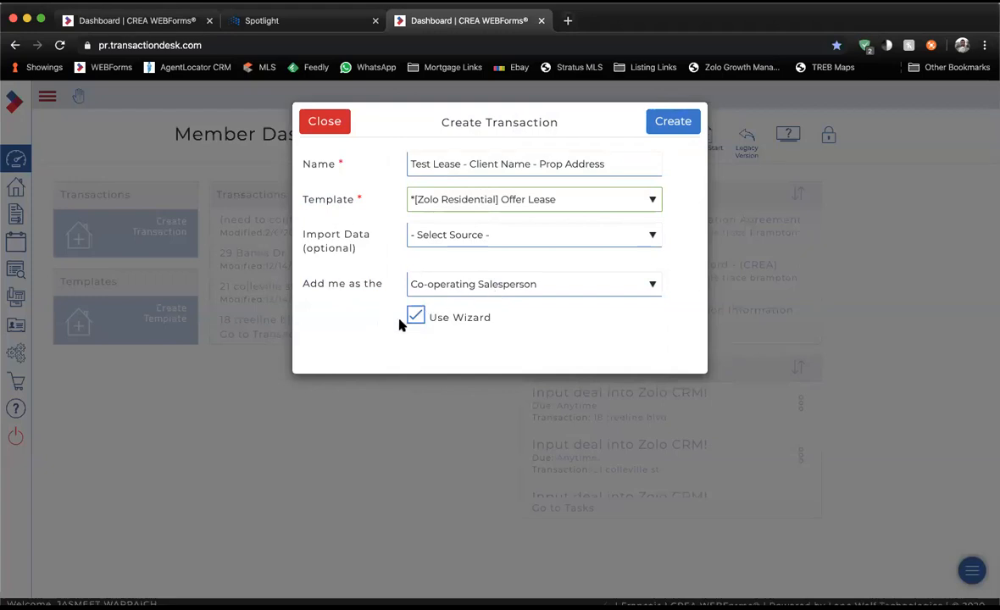
Uncheck the Use Wizard option so the transaction opens without the wizard.
{"action": "left_click_drag", "start_coordinate": [429, 318], "coordinate": [494, 327]}
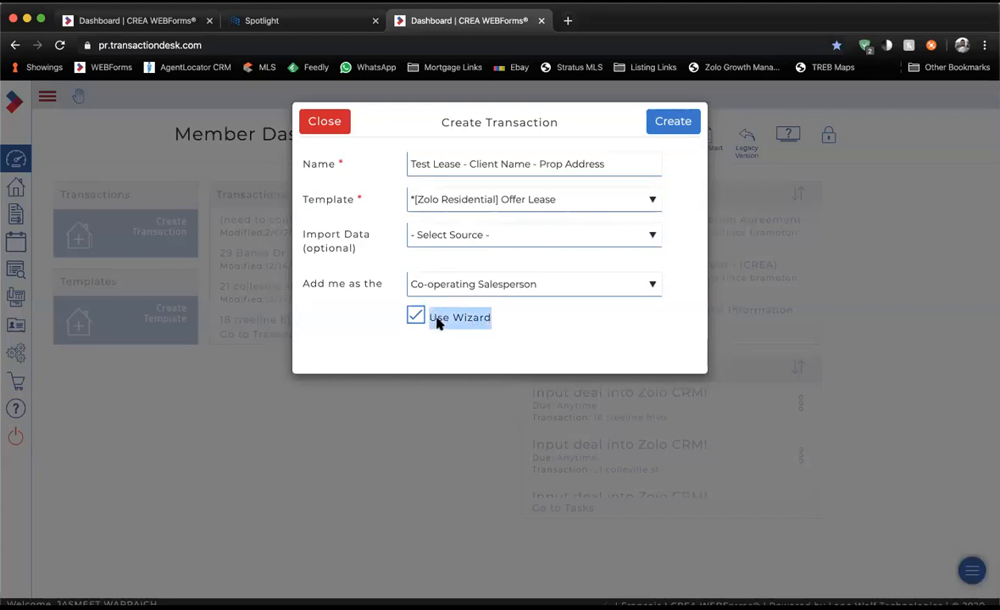
{"action": "left_click", "coordinate": [417, 319]}
{"action": "left_click_drag", "start_coordinate": [433, 320], "coordinate": [473, 320]}
{"action": "left_click", "coordinate": [493, 320]}
{"action": "left_click", "coordinate": [488, 321]}
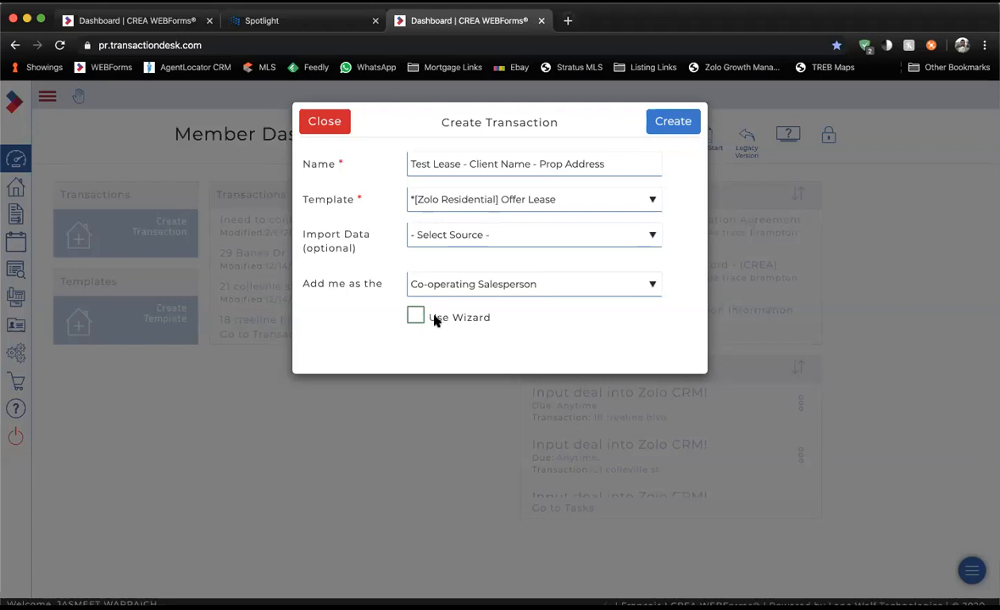
{"action": "triple_click", "coordinate": [494, 328]}
{"action": "left_click", "coordinate": [495, 330]}
{"action": "left_click_drag", "start_coordinate": [483, 325], "coordinate": [428, 325]}
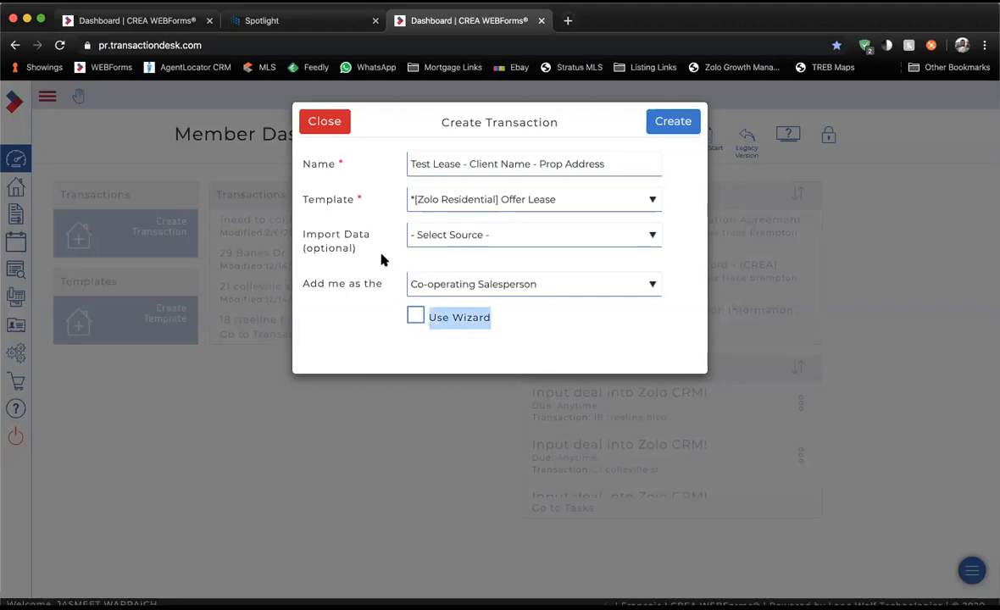
{"action": "left_click_drag", "start_coordinate": [301, 240], "coordinate": [356, 253]}
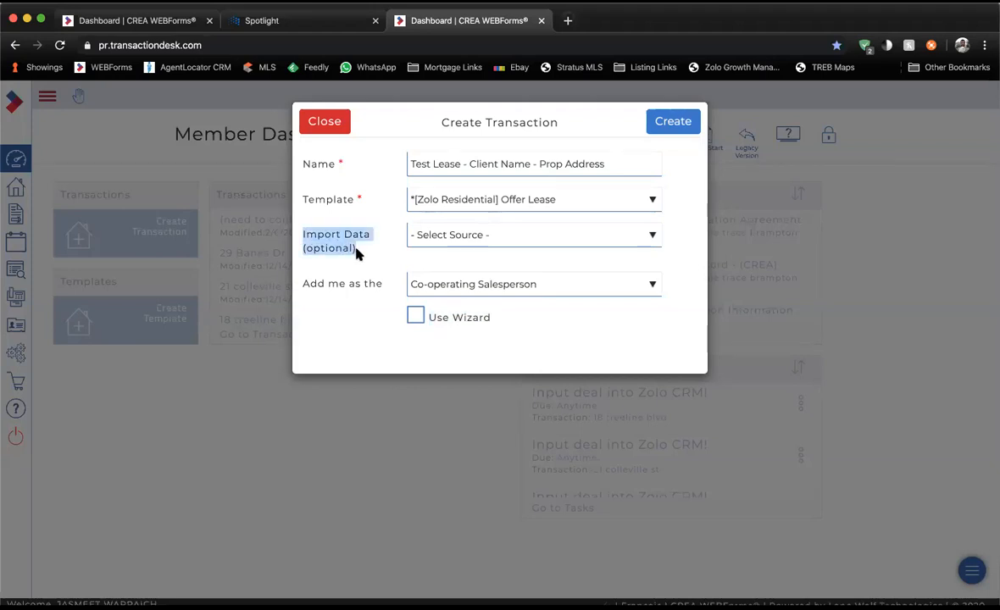
Choose Toronto Real Estate Board as the Import Data source.
{"action": "left_click_drag", "start_coordinate": [308, 232], "coordinate": [369, 248]}
{"action": "left_click", "coordinate": [426, 243]}
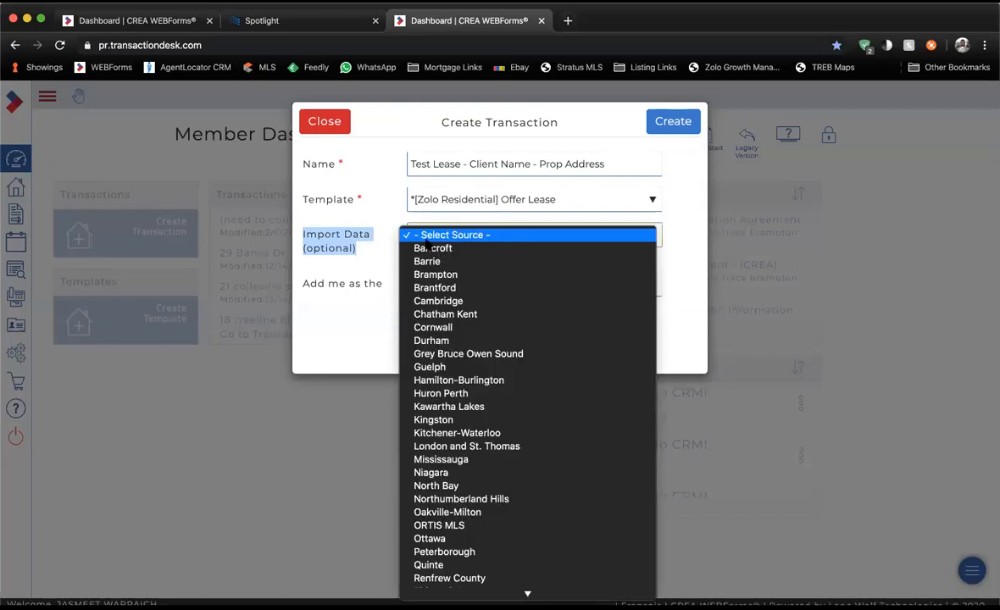
{"action": "scroll", "coordinate": [449, 458], "scroll_direction": "down", "scroll_amount": 5}
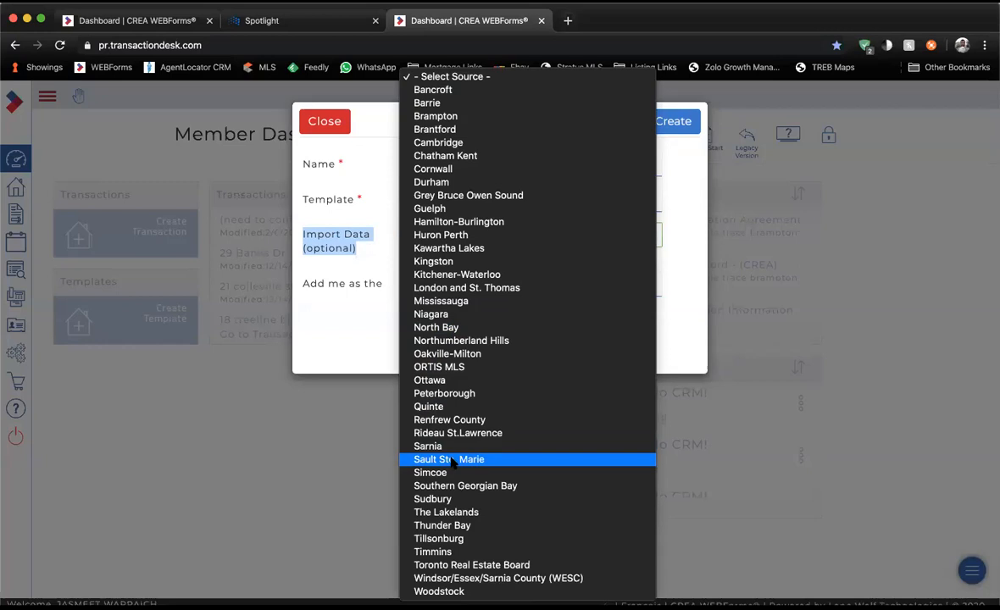
{"action": "left_click", "coordinate": [458, 565]}
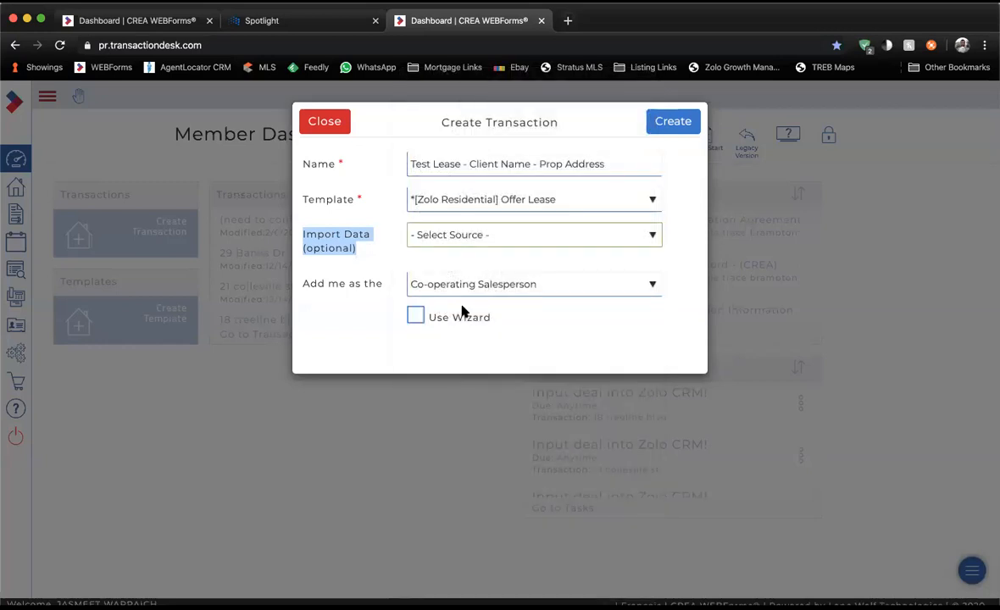
{"action": "left_click", "coordinate": [395, 280]}
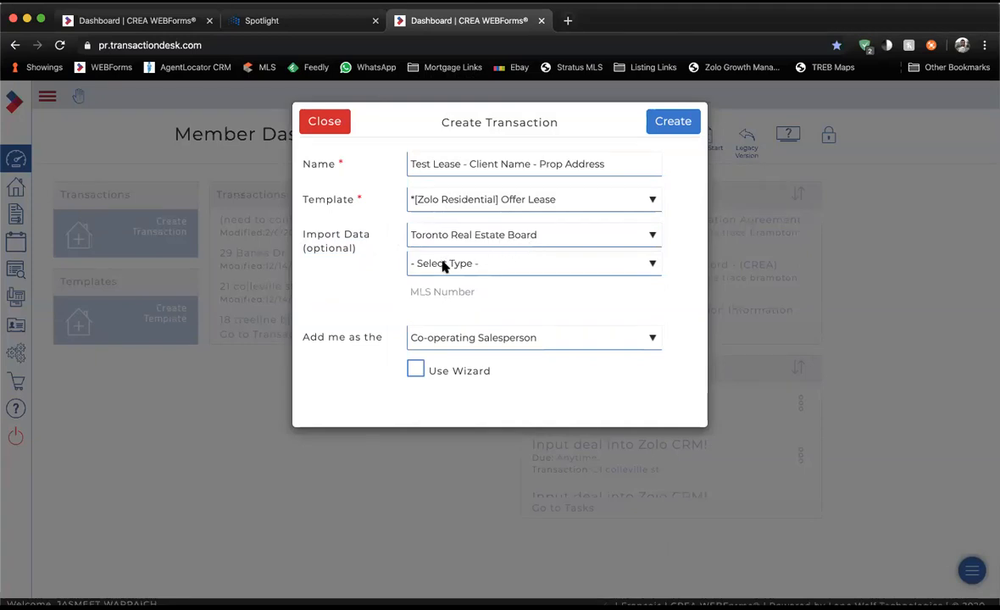
Set the property type to Condo Property.
{"action": "left_click", "coordinate": [653, 266]}
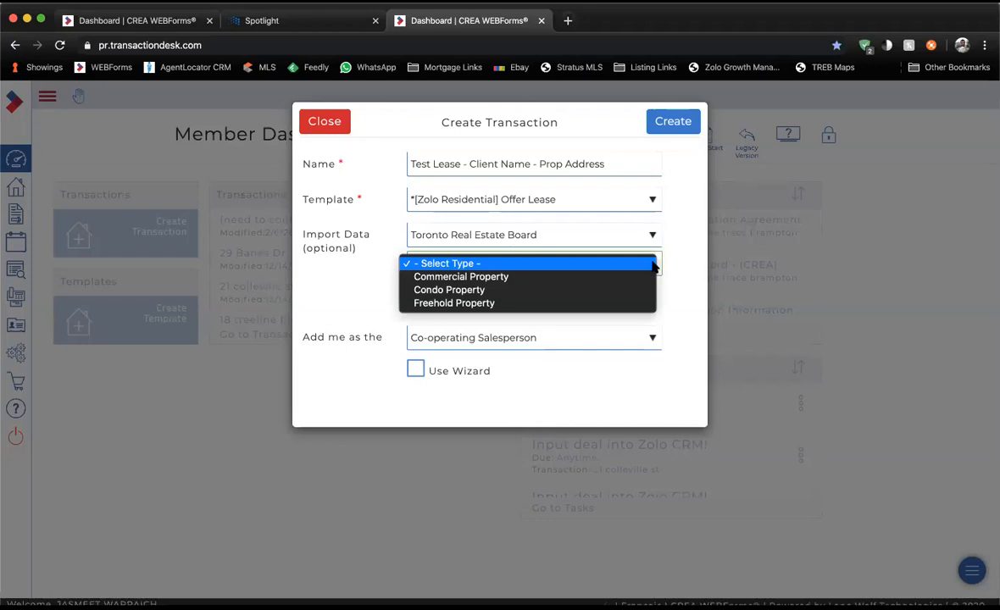
{"action": "left_click", "coordinate": [535, 293]}
{"action": "left_click", "coordinate": [479, 289]}
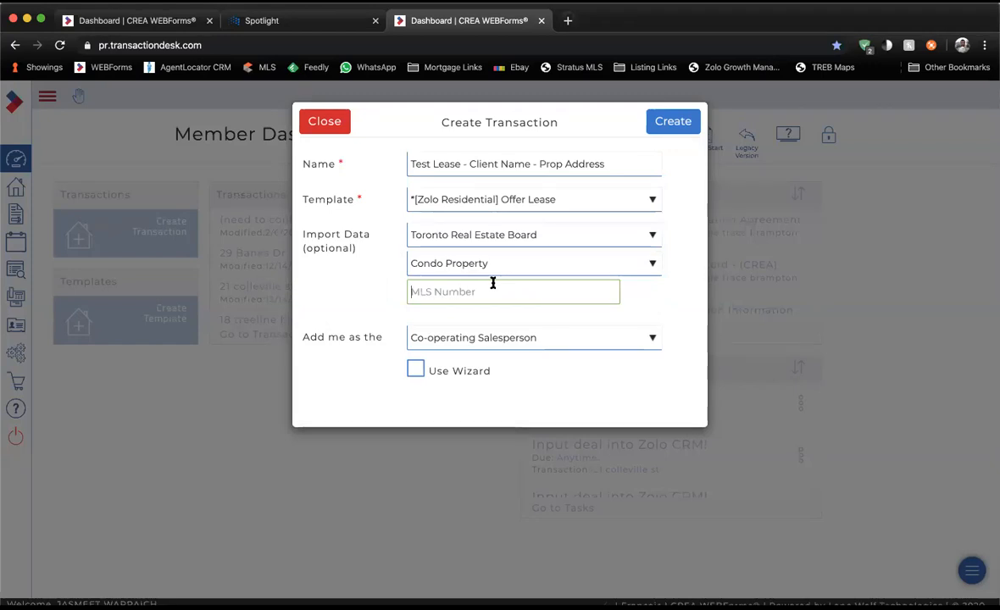
Reset Import Data to '- Select Source -' and create the transaction.
{"action": "left_click", "coordinate": [503, 236]}
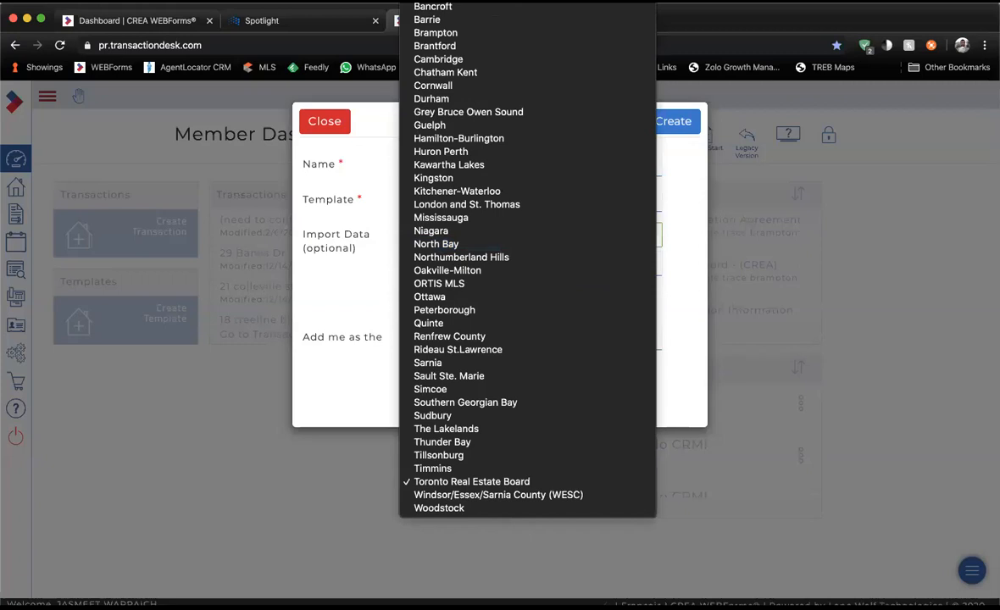
{"action": "left_click", "coordinate": [500, 1]}
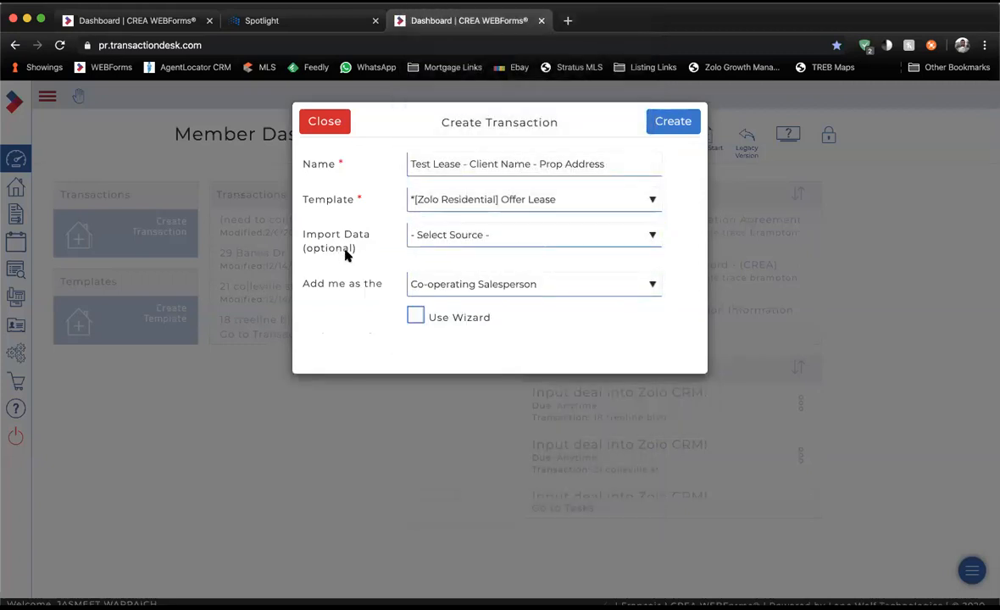
{"action": "left_click", "coordinate": [688, 130]}
{"action": "left_click", "coordinate": [685, 131]}
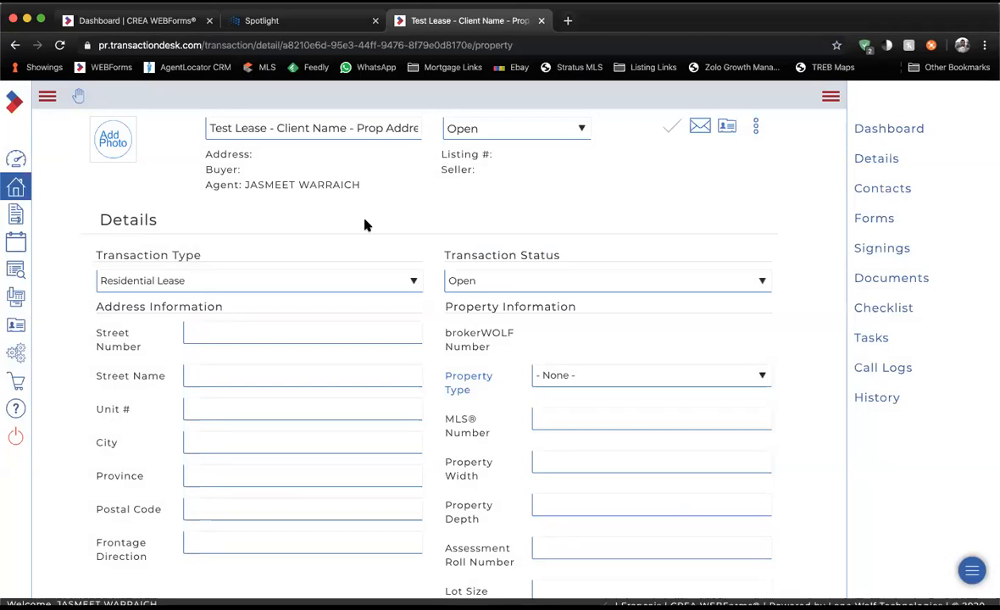
Scroll through the Details section showing Residential Lease type and Open status.
{"action": "left_click_drag", "start_coordinate": [99, 219], "coordinate": [185, 223]}
{"action": "left_click", "coordinate": [187, 225]}
{"action": "scroll", "coordinate": [189, 277], "scroll_direction": "down", "scroll_amount": 2}
{"action": "scroll", "coordinate": [190, 277], "scroll_direction": "down", "scroll_amount": 8}
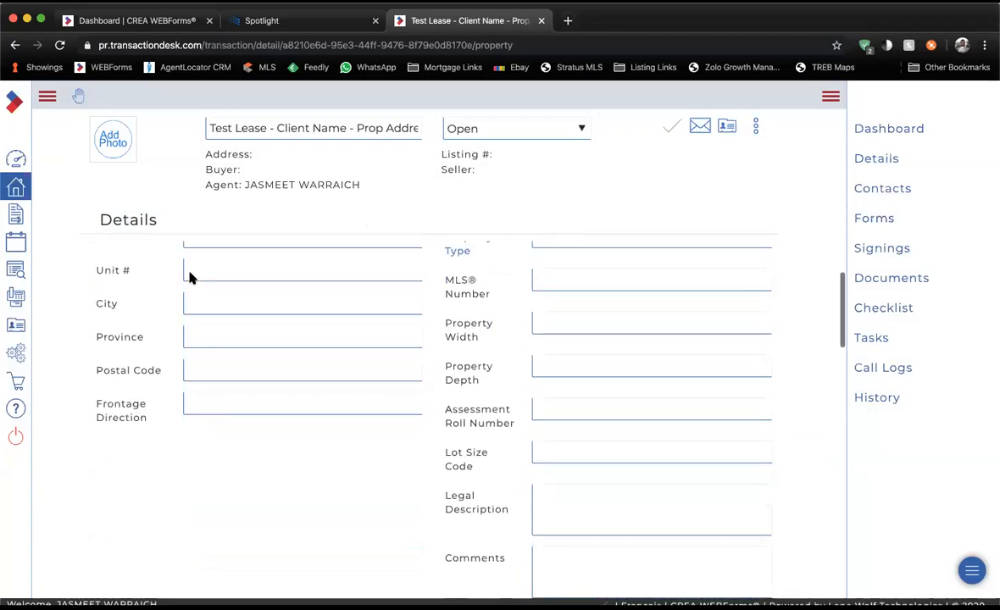
{"action": "scroll", "coordinate": [190, 275], "scroll_direction": "down", "scroll_amount": 5}
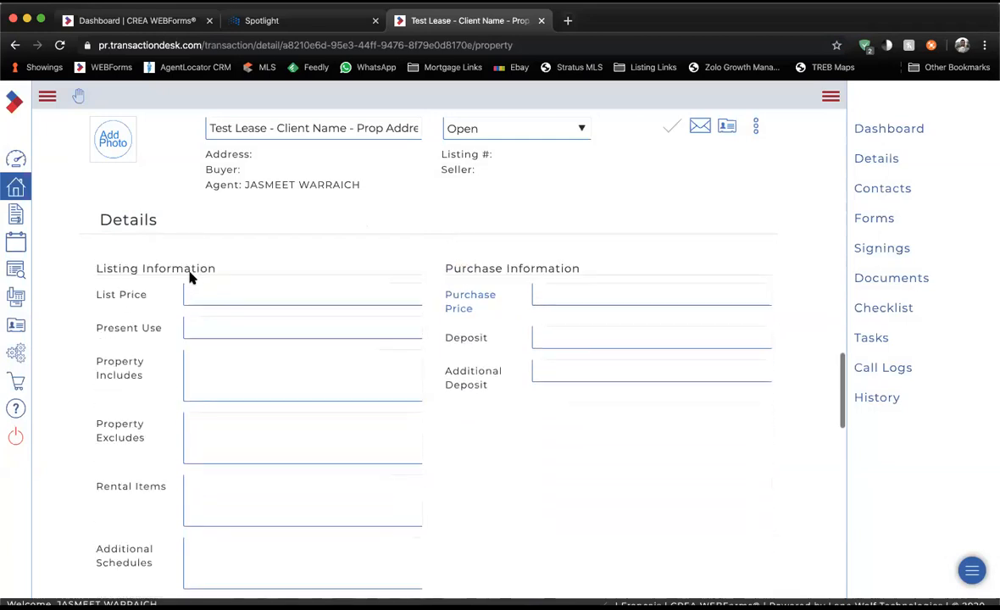
{"action": "scroll", "coordinate": [190, 277], "scroll_direction": "up", "scroll_amount": 10}
Review the empty Address Information fields from Street Number to Frontage Direction.
{"action": "left_click_drag", "start_coordinate": [100, 306], "coordinate": [222, 306]}
{"action": "left_click", "coordinate": [224, 335]}
{"action": "left_click", "coordinate": [221, 373]}
{"action": "left_click", "coordinate": [216, 409]}
{"action": "left_click", "coordinate": [214, 444]}
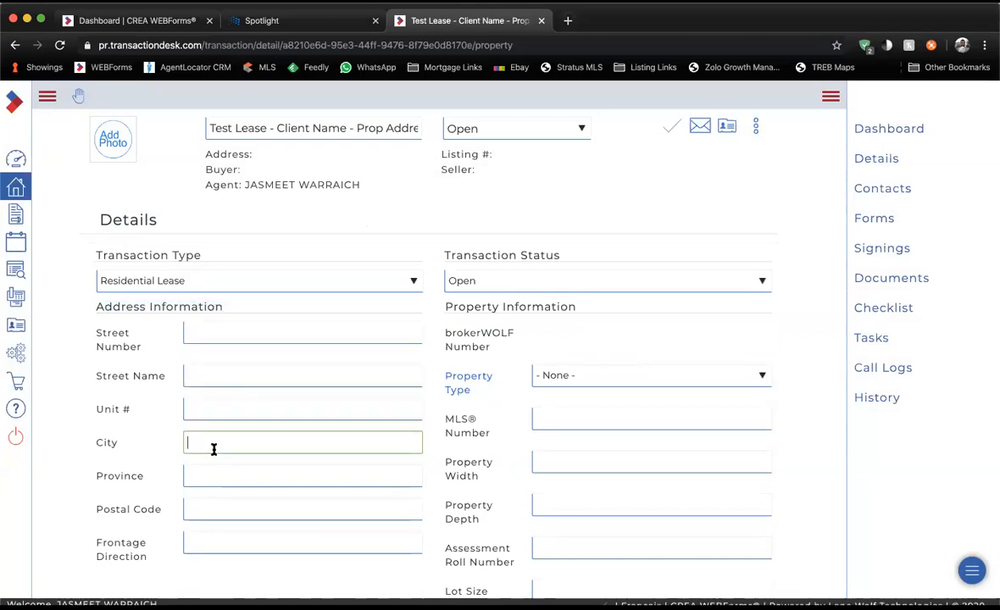
{"action": "left_click", "coordinate": [213, 473]}
{"action": "left_click", "coordinate": [207, 507]}
{"action": "left_click", "coordinate": [207, 545]}
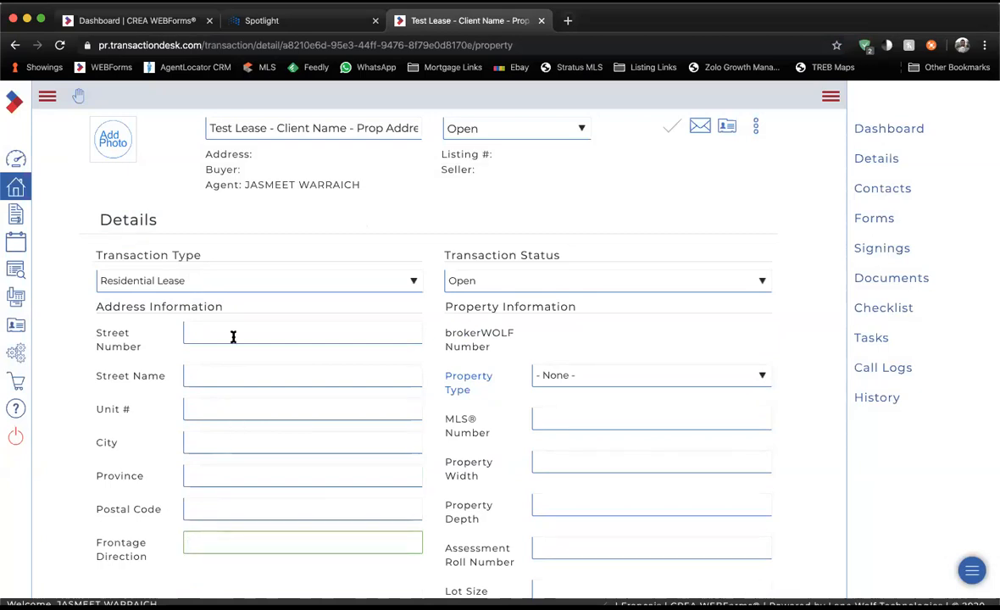
{"action": "left_click_drag", "start_coordinate": [93, 309], "coordinate": [236, 314]}
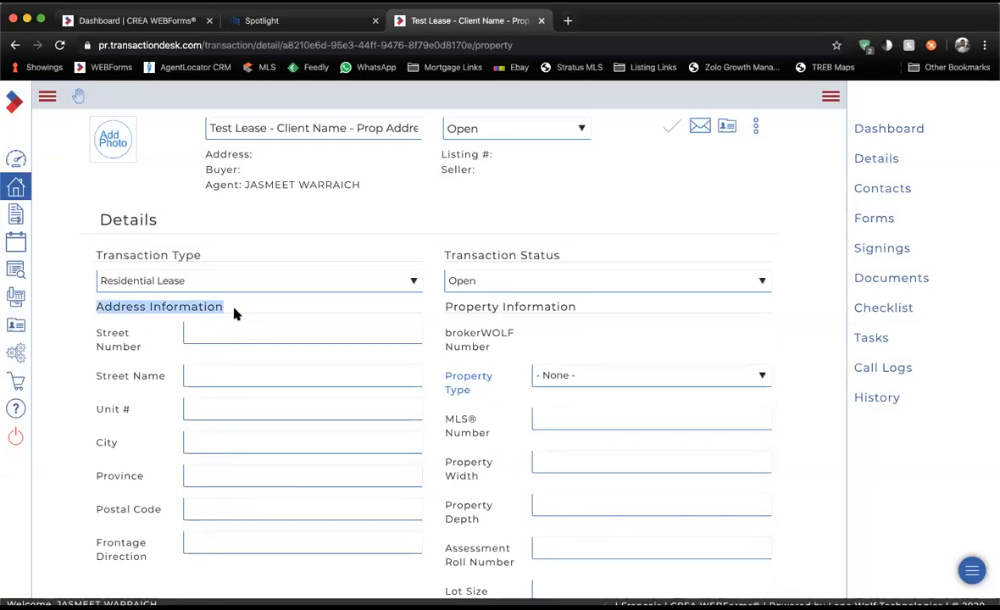
{"action": "left_click", "coordinate": [237, 316]}
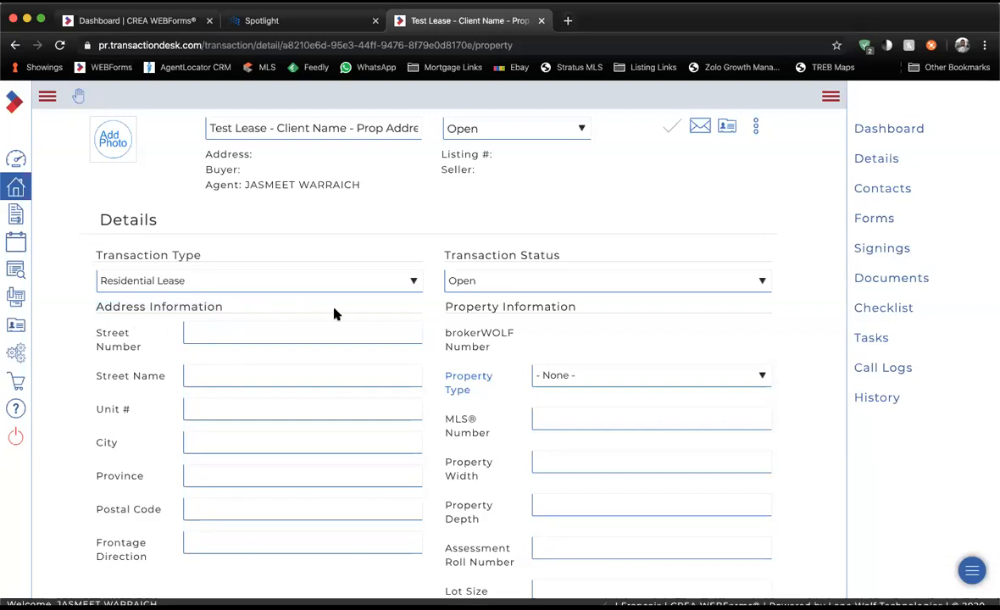
Check the blank property fields, including Legal Description and Assessment Roll Number.
{"action": "scroll", "coordinate": [489, 373], "scroll_direction": "down", "scroll_amount": 5}
{"action": "scroll", "coordinate": [490, 370], "scroll_direction": "down", "scroll_amount": 2}
{"action": "scroll", "coordinate": [487, 373], "scroll_direction": "up", "scroll_amount": 2}
{"action": "left_click_drag", "start_coordinate": [444, 396], "coordinate": [509, 414]}
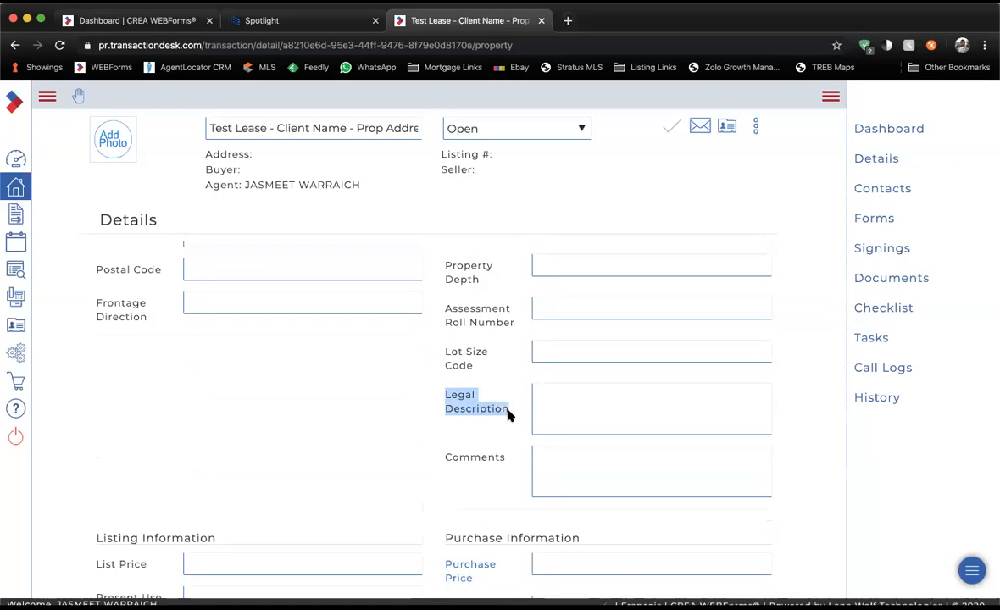
{"action": "scroll", "coordinate": [509, 413], "scroll_direction": "up", "scroll_amount": 2}
{"action": "triple_click", "coordinate": [506, 398]}
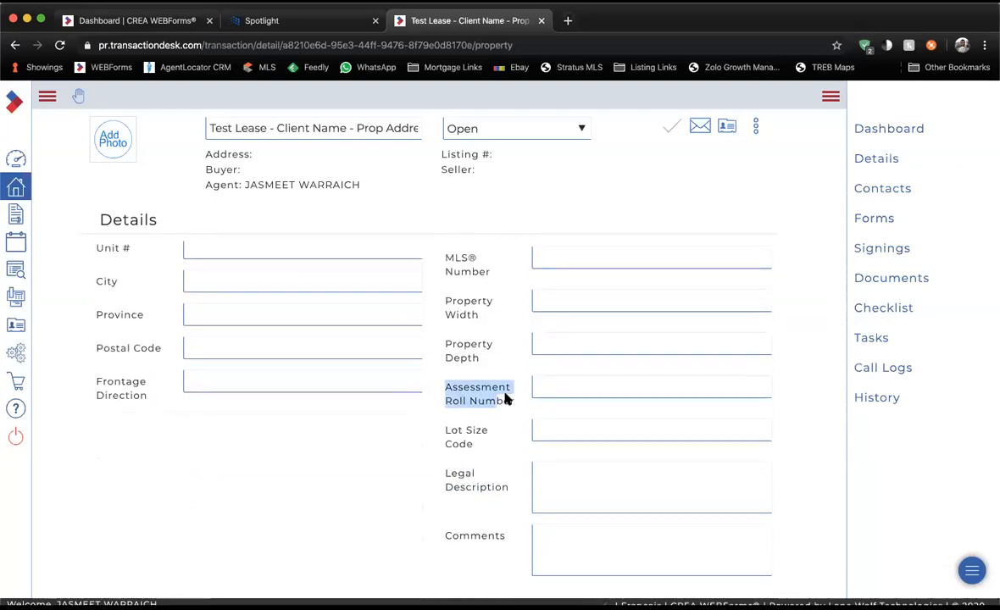
{"action": "scroll", "coordinate": [374, 394], "scroll_direction": "up", "scroll_amount": 4}
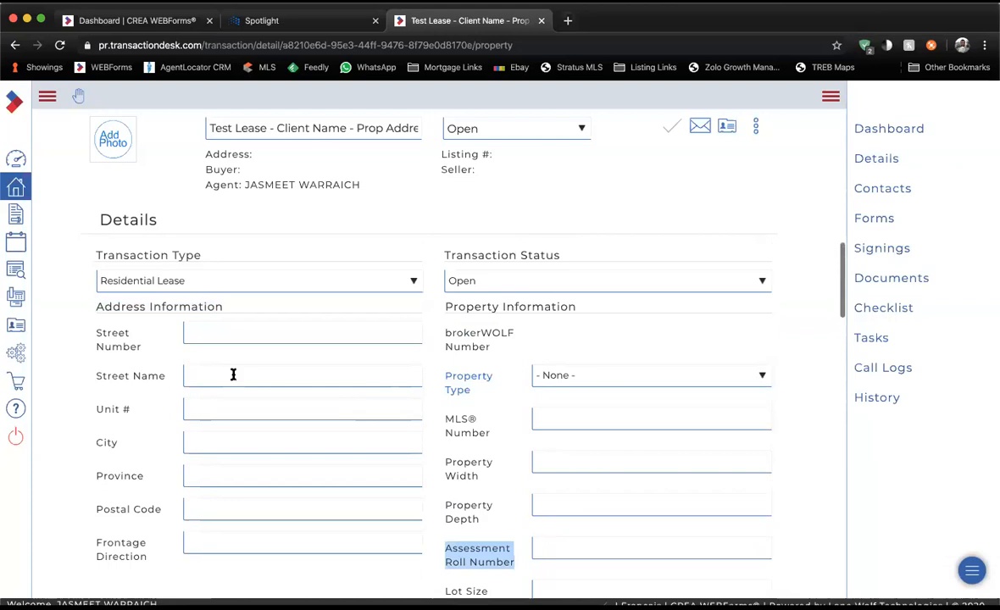
{"action": "left_click_drag", "start_coordinate": [90, 307], "coordinate": [222, 308]}
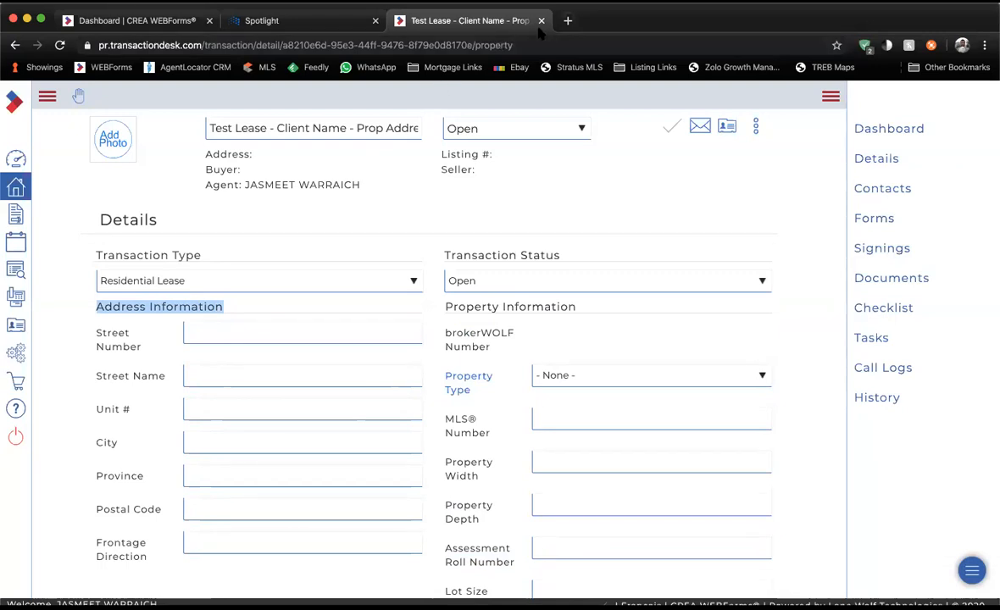
Open zolo.ca in a new tab and search for homes in Toronto.
{"action": "left_click", "coordinate": [567, 20]}
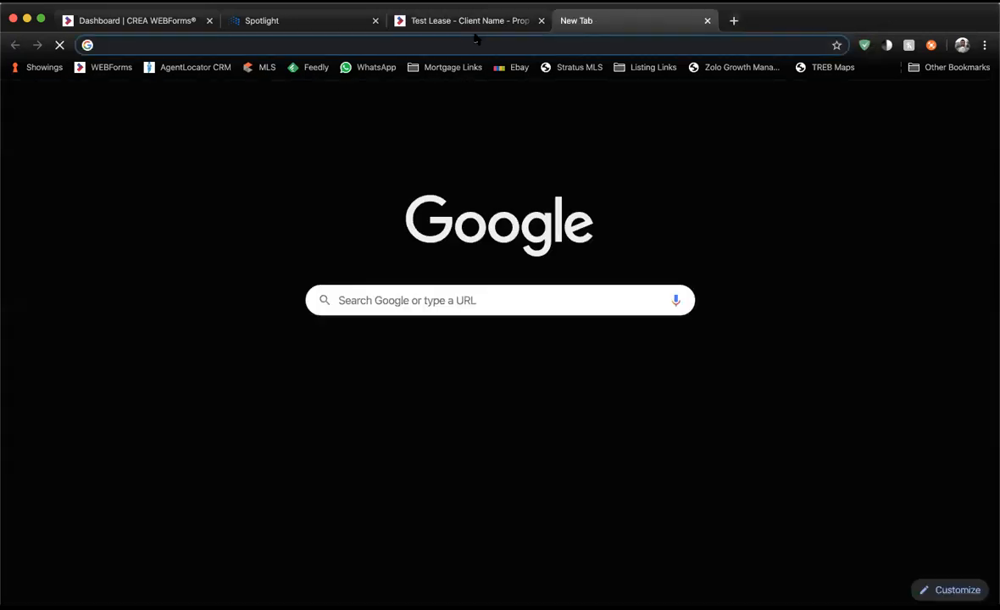
{"action": "type", "text": "zolo.ca"}
{"action": "key", "text": "Return"}
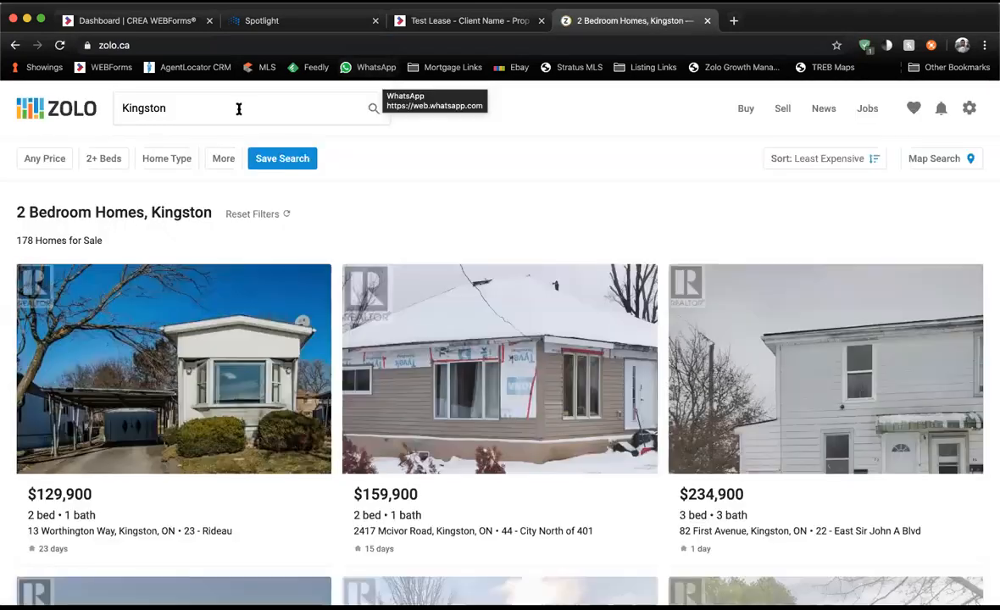
{"action": "left_click", "coordinate": [240, 109]}
{"action": "type", "text": "toronto"}
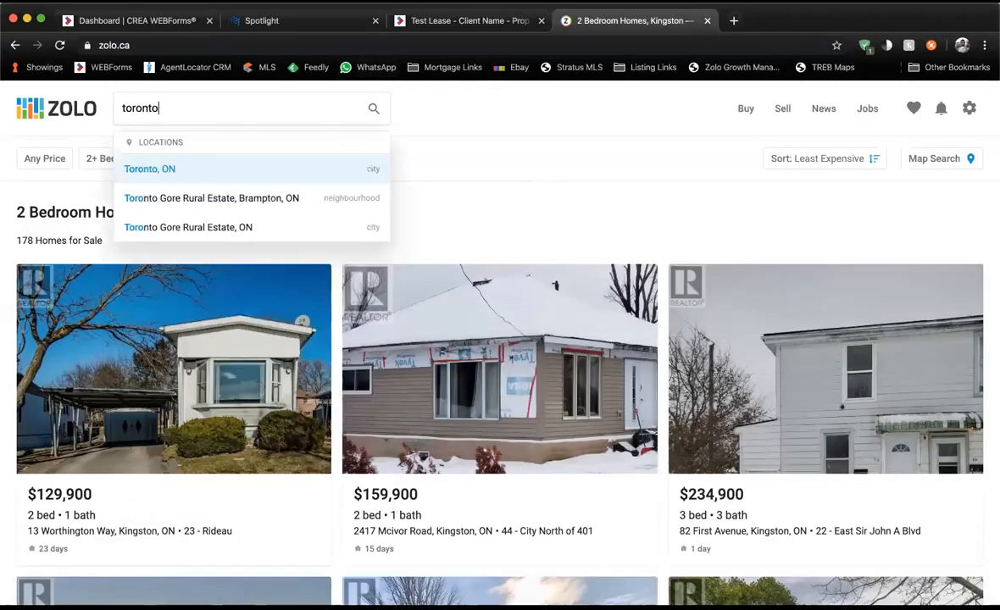
{"action": "key", "text": "Return"}
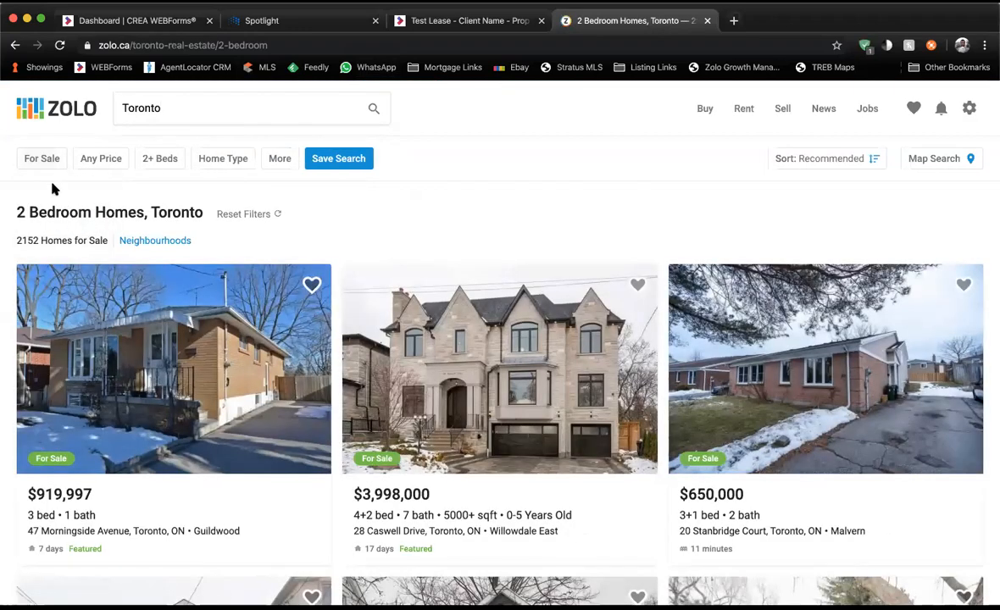
Filter the results to condos for rent and dismiss the Save Search prompt.
{"action": "left_click", "coordinate": [42, 159]}
{"action": "left_click", "coordinate": [51, 216]}
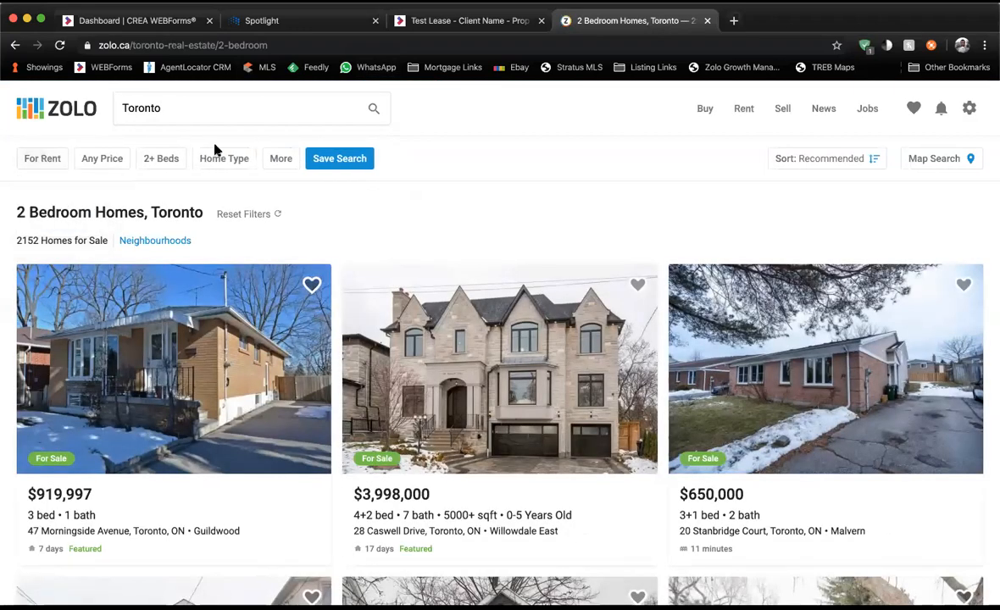
{"action": "left_click", "coordinate": [223, 158]}
{"action": "left_click", "coordinate": [227, 223]}
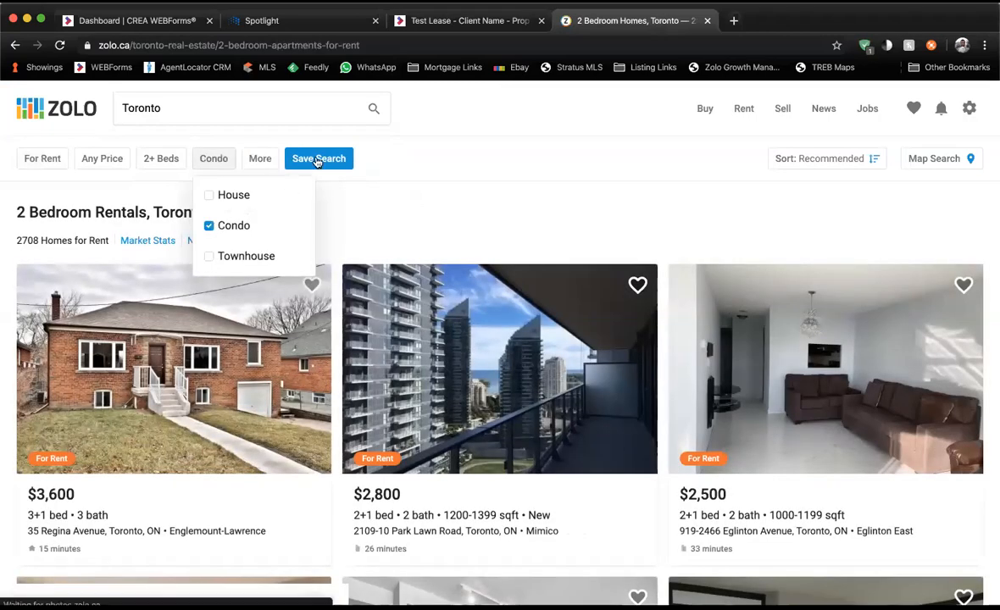
{"action": "left_click", "coordinate": [316, 160]}
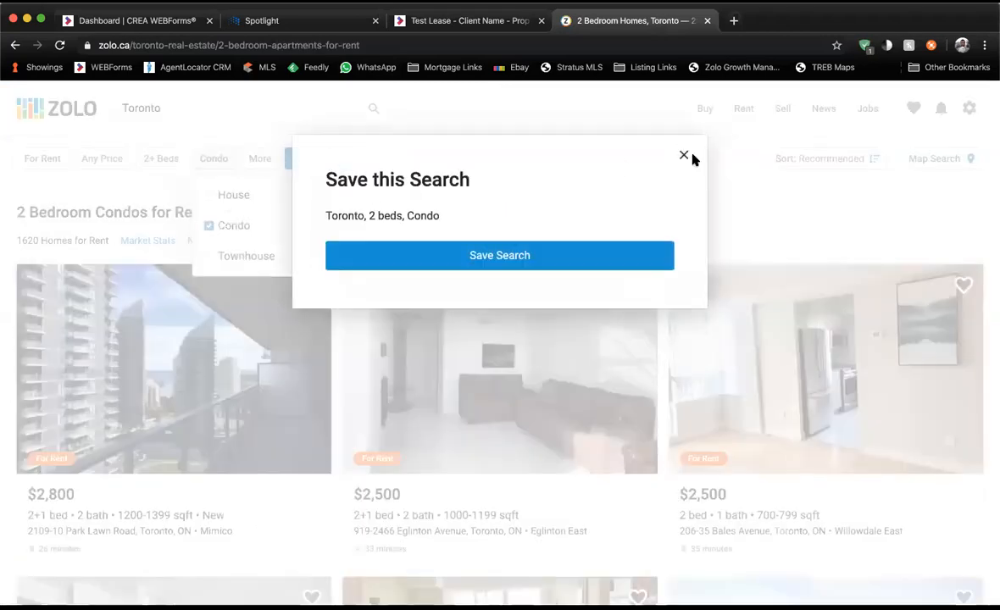
{"action": "left_click", "coordinate": [684, 156]}
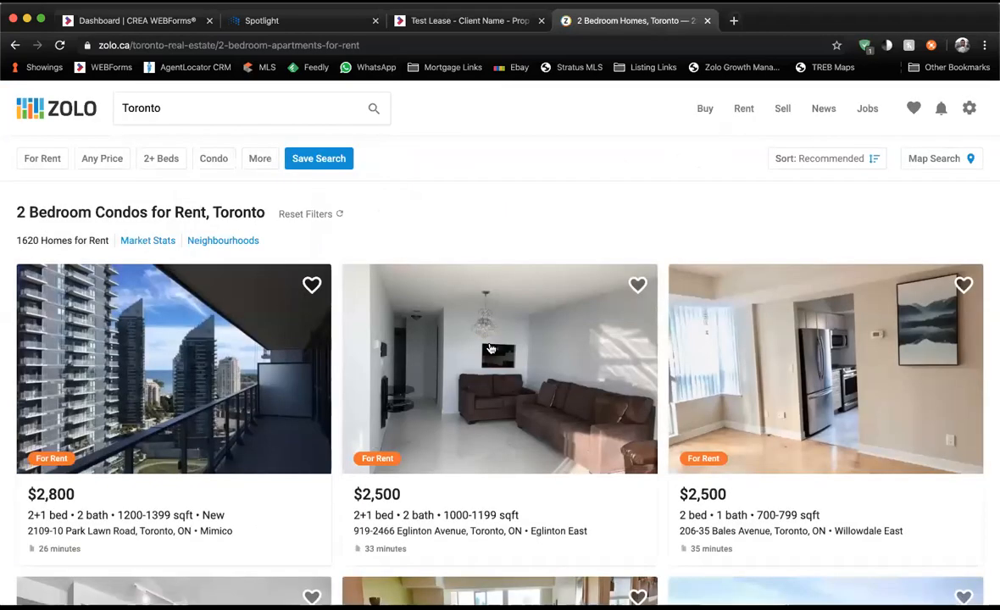
{"action": "left_click", "coordinate": [231, 416]}
{"action": "scroll", "coordinate": [233, 417], "scroll_direction": "down", "scroll_amount": 3}
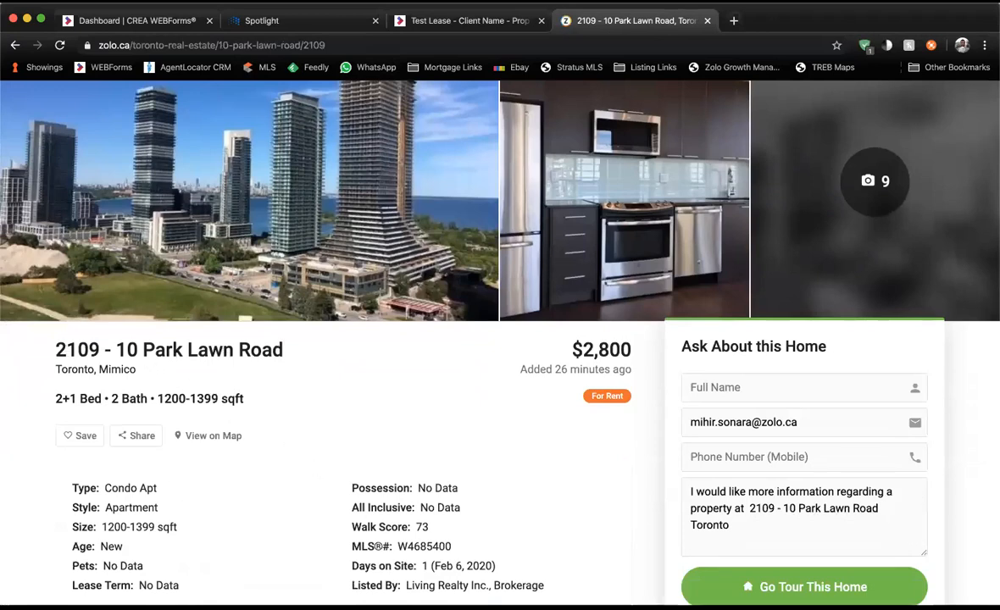
{"action": "left_click", "coordinate": [466, 20]}
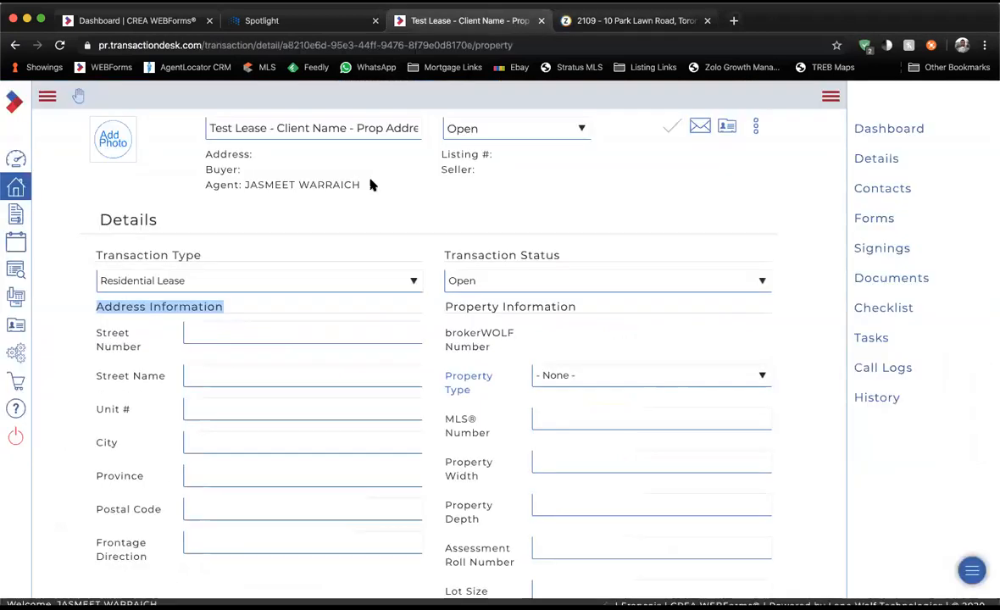
{"action": "left_click", "coordinate": [289, 331]}
{"action": "key", "text": "Tab"}
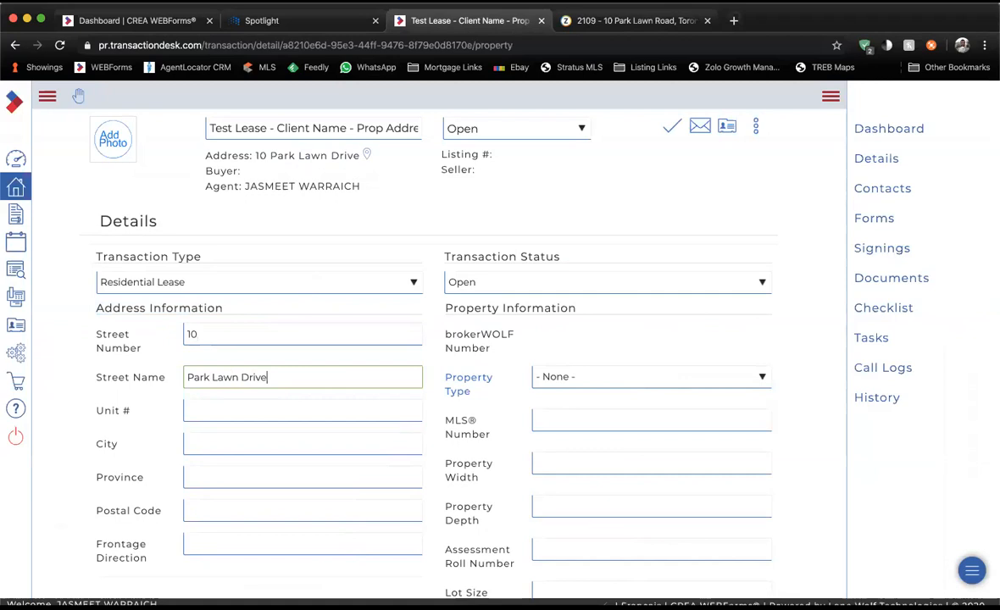
{"action": "key", "text": "Tab"}
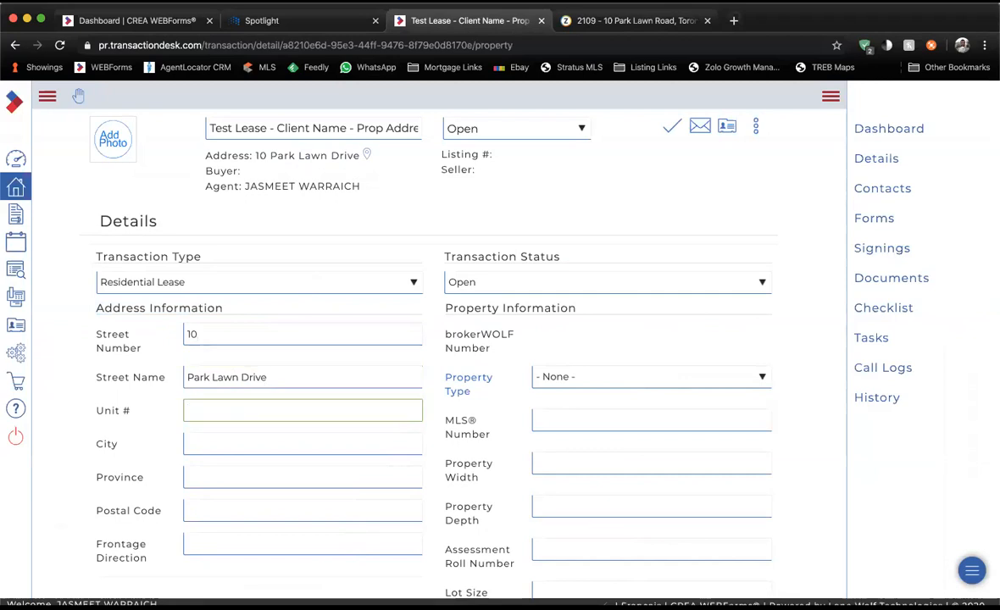
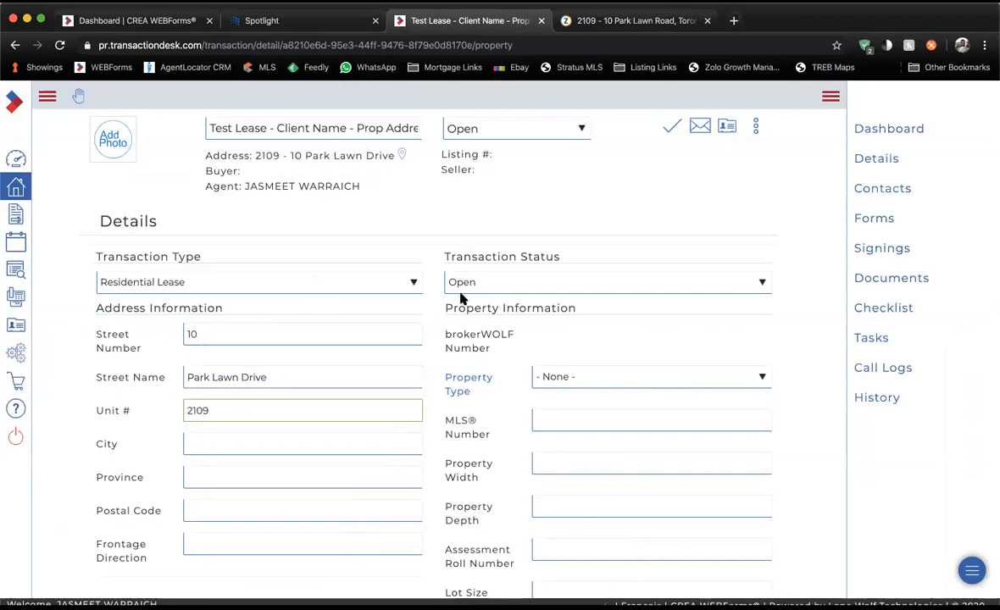
Fill in city Toronto and province ON, then return to the Zolo listing for the postal code.
{"action": "left_click", "coordinate": [351, 441]}
{"action": "type", "text": "Toronto"}
{"action": "key", "text": "Tab"}
{"action": "type", "text": "On"}
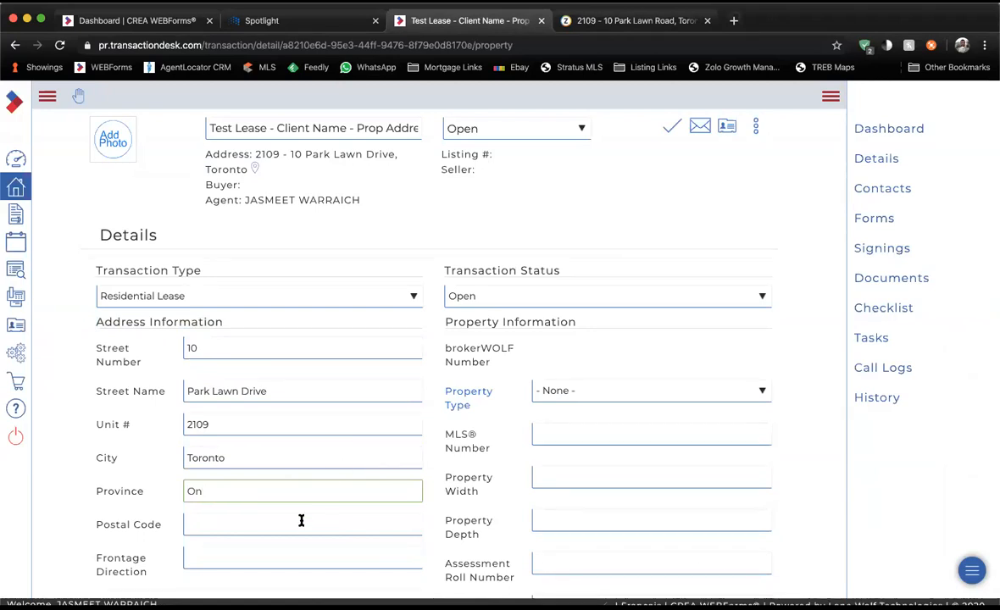
{"action": "key", "text": "BackSpace"}
{"action": "type", "text": "N"}
{"action": "left_click", "coordinate": [265, 532]}
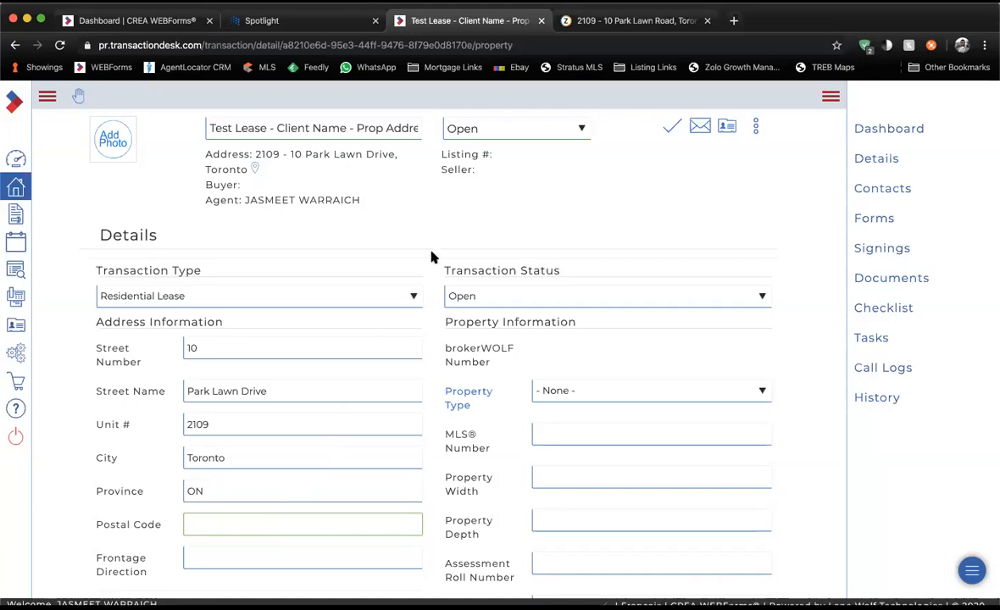
{"action": "left_click", "coordinate": [612, 17]}
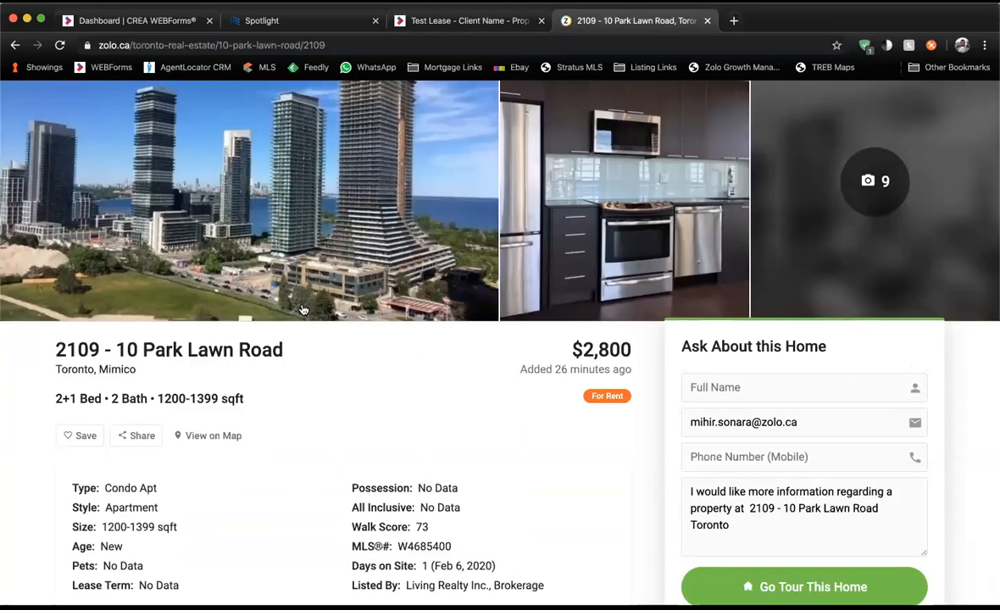
Expand the Zolo listing's full facts and features, then return to the transaction's property details.
{"action": "scroll", "coordinate": [306, 366], "scroll_direction": "down", "scroll_amount": 5}
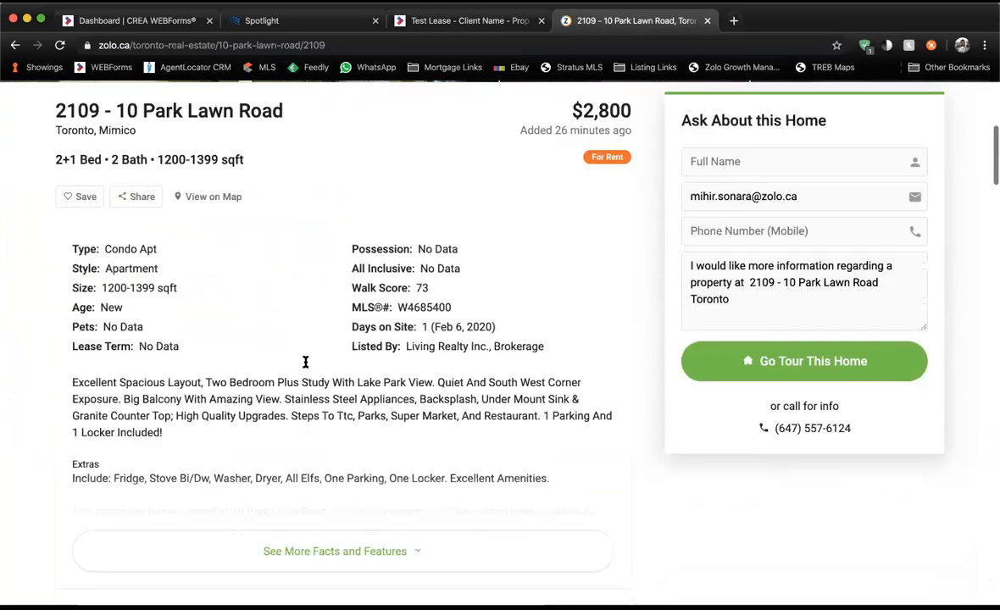
{"action": "left_click", "coordinate": [310, 525]}
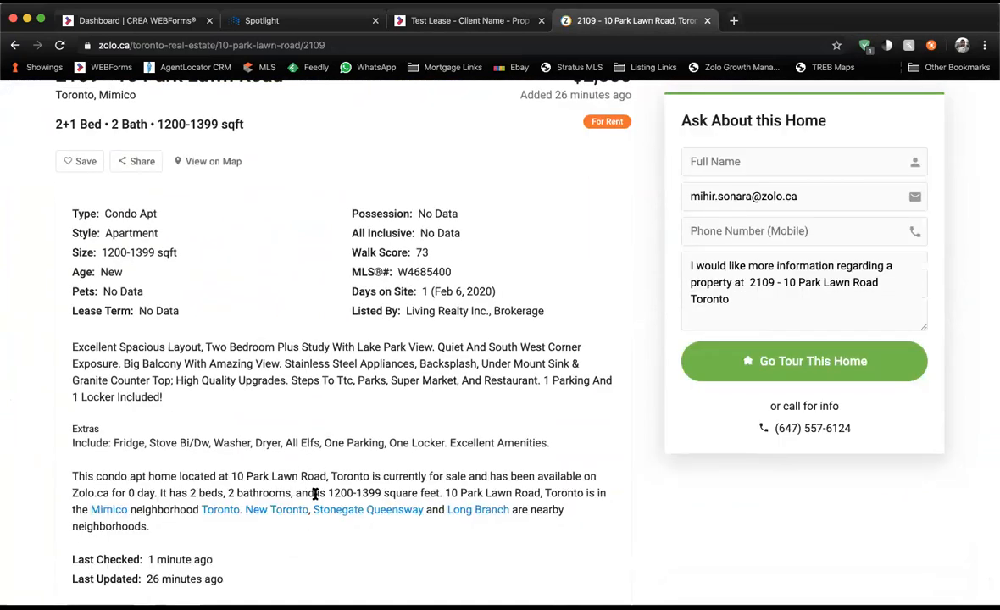
{"action": "scroll", "coordinate": [326, 466], "scroll_direction": "down", "scroll_amount": 2}
{"action": "scroll", "coordinate": [327, 465], "scroll_direction": "up", "scroll_amount": 4}
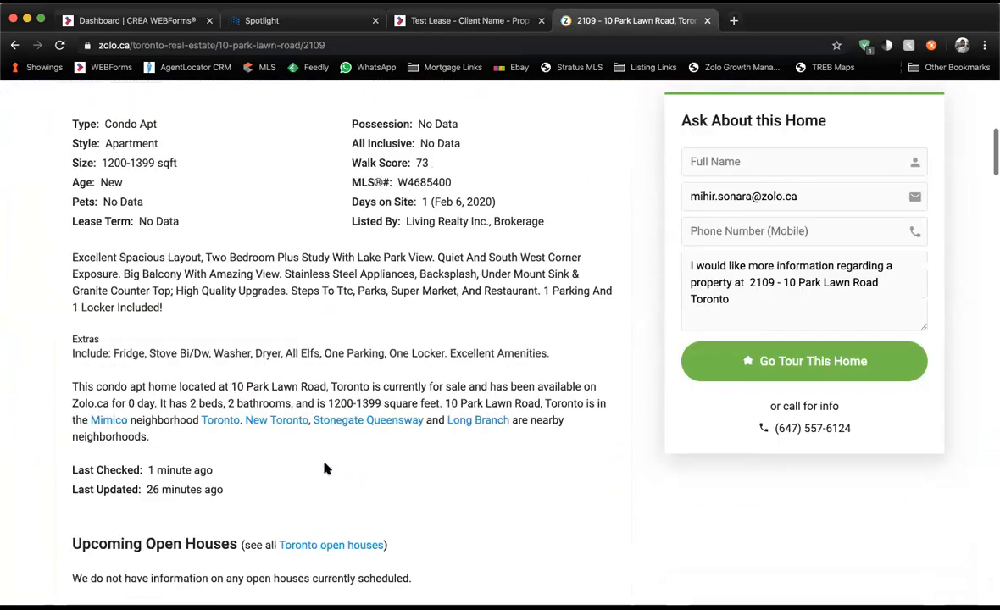
{"action": "left_click", "coordinate": [456, 24]}
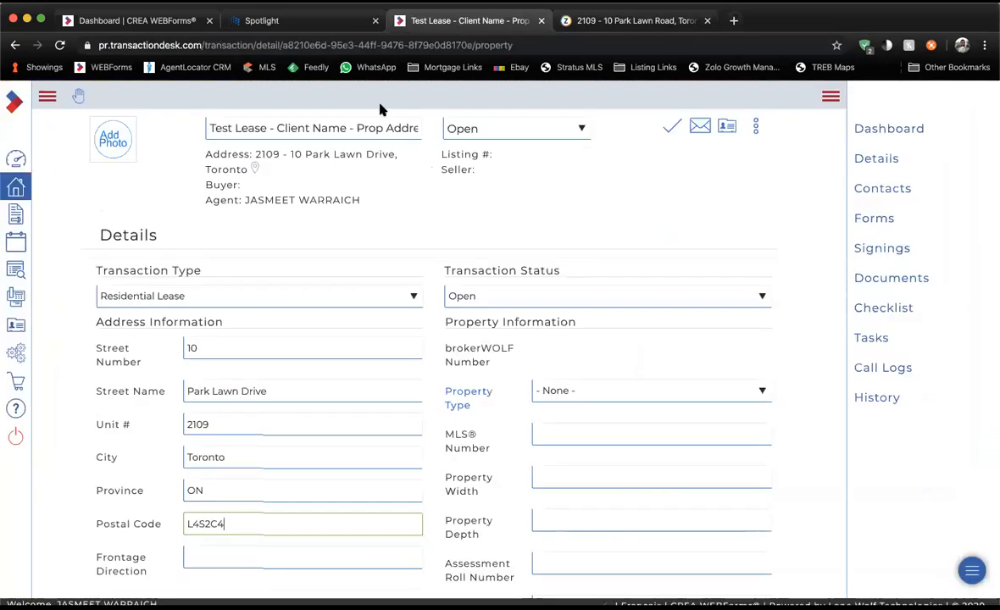
{"action": "scroll", "coordinate": [277, 375], "scroll_direction": "down", "scroll_amount": 2}
{"action": "scroll", "coordinate": [277, 375], "scroll_direction": "up", "scroll_amount": 2}
{"action": "scroll", "coordinate": [277, 377], "scroll_direction": "down", "scroll_amount": 1}
{"action": "scroll", "coordinate": [277, 377], "scroll_direction": "up", "scroll_amount": 2}
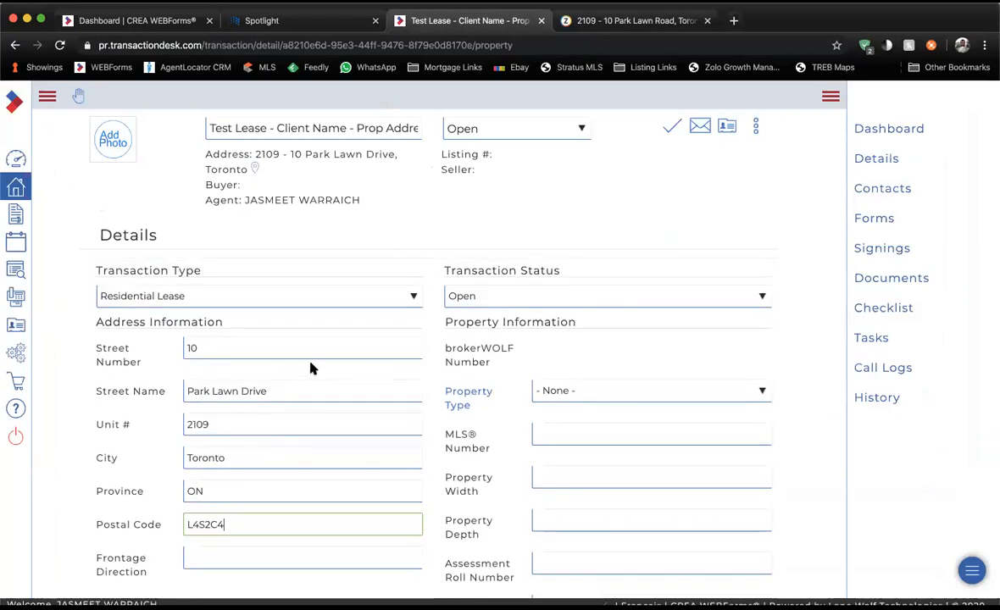
{"action": "left_click", "coordinate": [670, 133]}
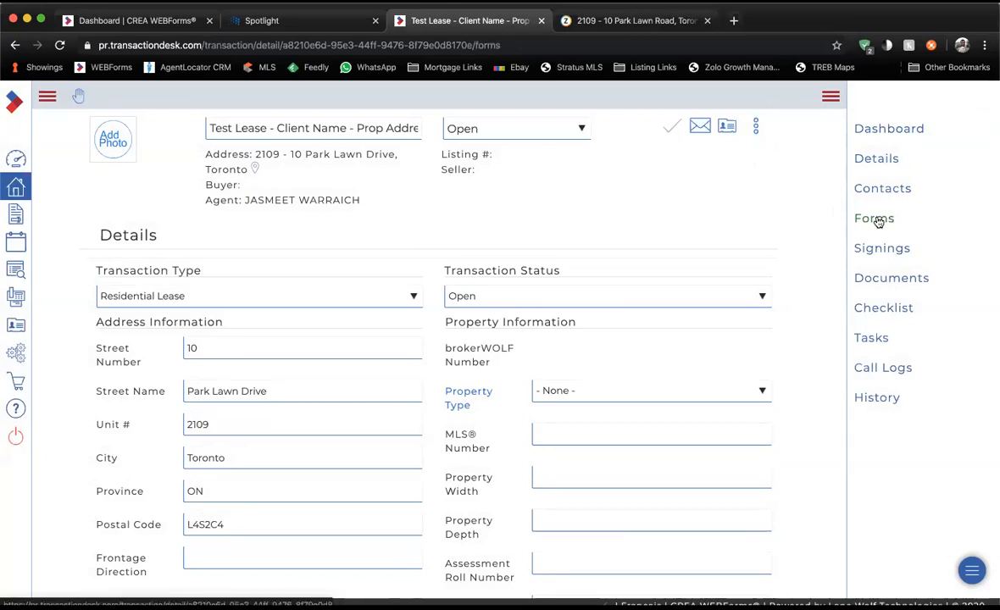
{"action": "left_click", "coordinate": [877, 220]}
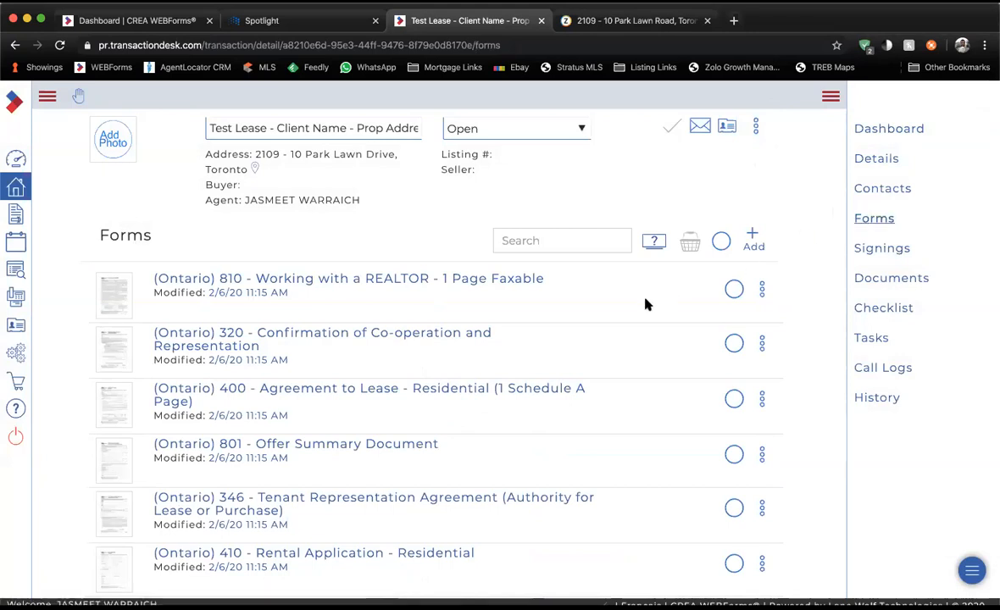
Review the transaction's forms and open (Ontario) 400 - Agreement to Lease - Residential.
{"action": "scroll", "coordinate": [645, 304], "scroll_direction": "down", "scroll_amount": 1}
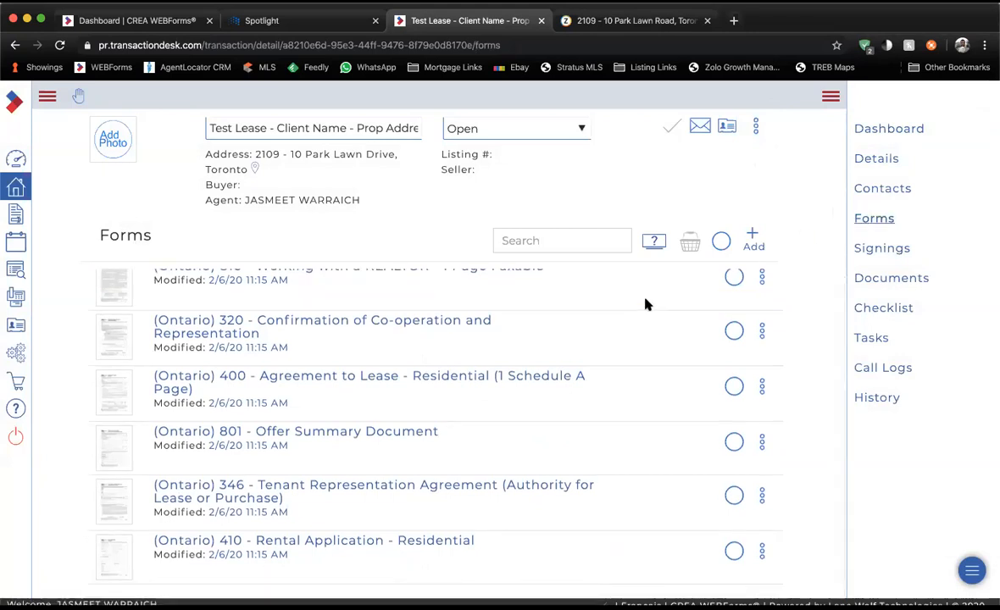
{"action": "scroll", "coordinate": [645, 304], "scroll_direction": "up", "scroll_amount": 1}
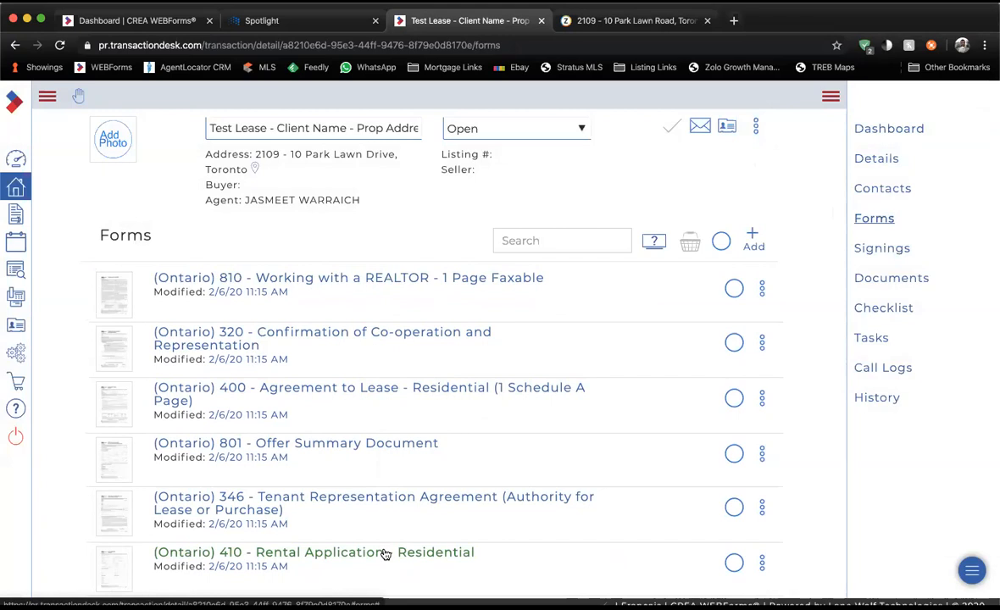
{"action": "left_click", "coordinate": [322, 395]}
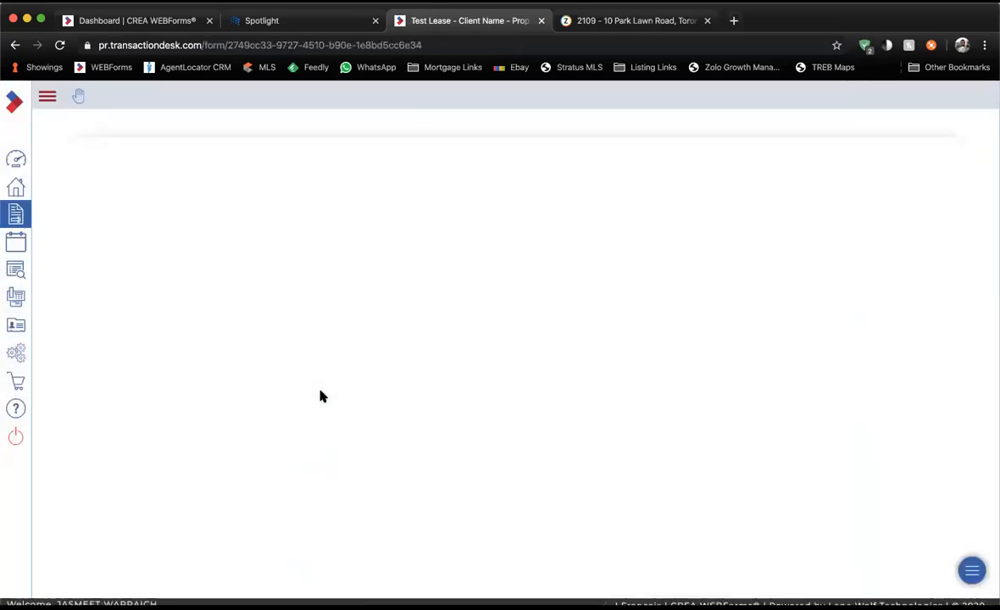
Read through Form 400's Schedule A address and lease clauses, then bring up the file actions.
{"action": "scroll", "coordinate": [320, 395], "scroll_direction": "down", "scroll_amount": 8}
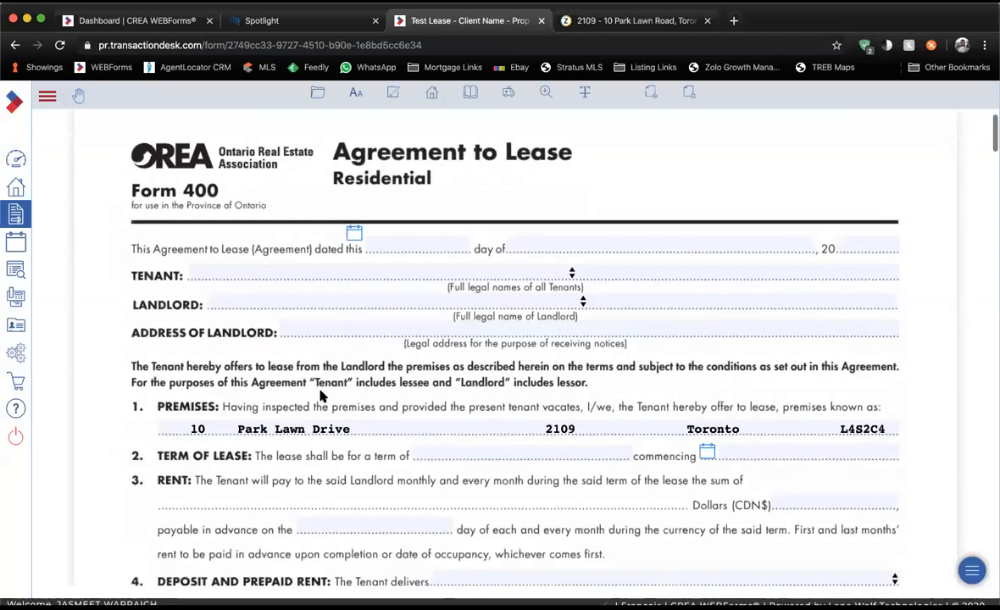
{"action": "scroll", "coordinate": [321, 394], "scroll_direction": "up", "scroll_amount": 6}
{"action": "scroll", "coordinate": [320, 395], "scroll_direction": "up", "scroll_amount": 2}
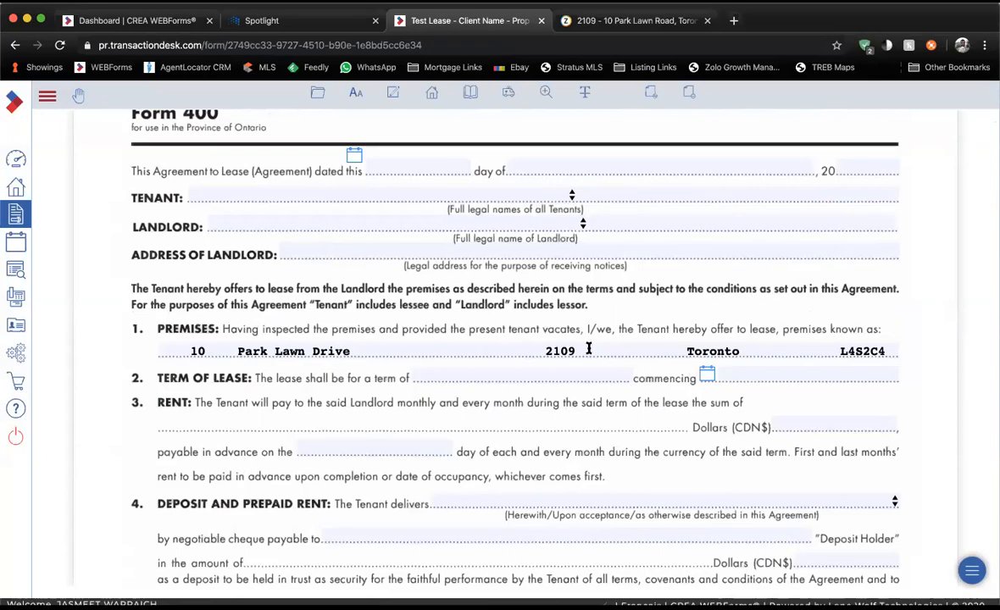
{"action": "scroll", "coordinate": [366, 356], "scroll_direction": "down", "scroll_amount": 20}
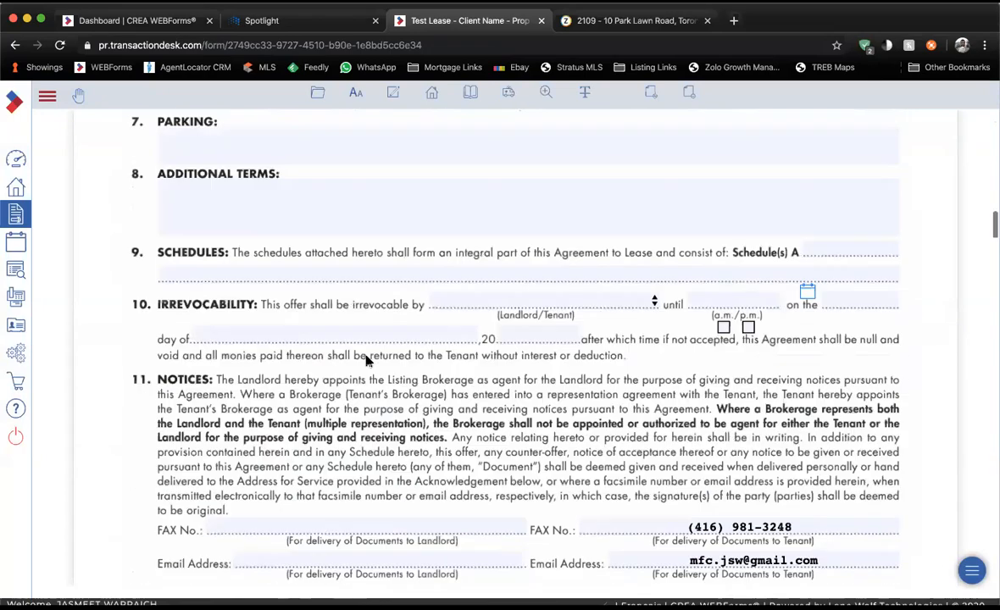
{"action": "scroll", "coordinate": [366, 360], "scroll_direction": "down", "scroll_amount": 12}
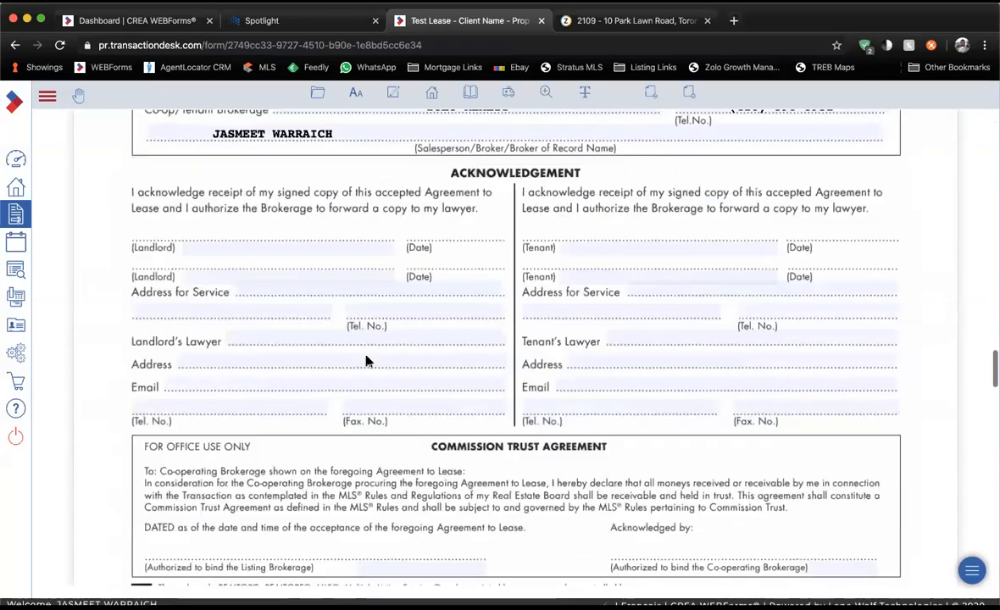
{"action": "scroll", "coordinate": [366, 360], "scroll_direction": "down", "scroll_amount": 10}
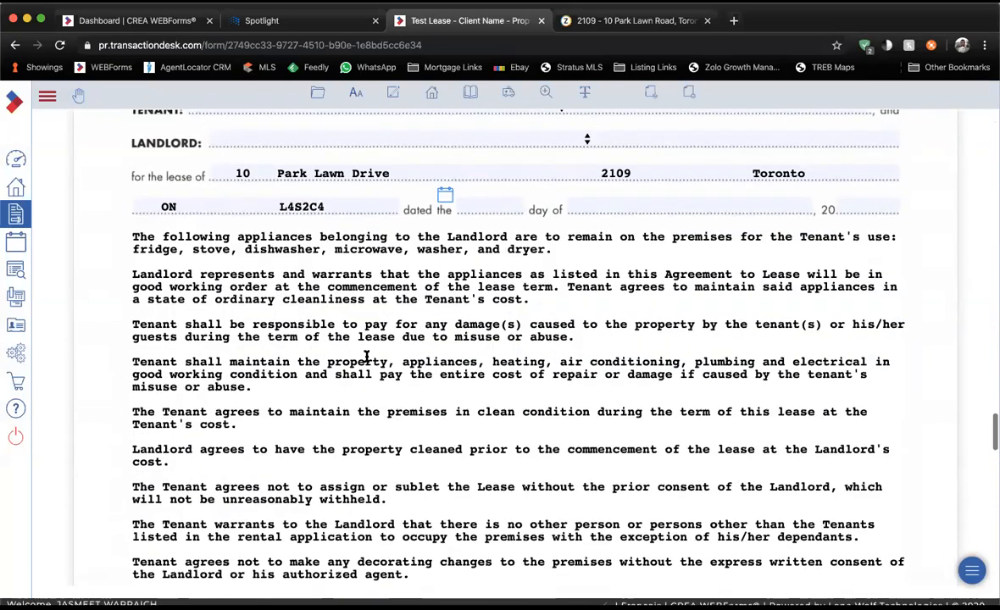
{"action": "scroll", "coordinate": [366, 358], "scroll_direction": "down", "scroll_amount": 4}
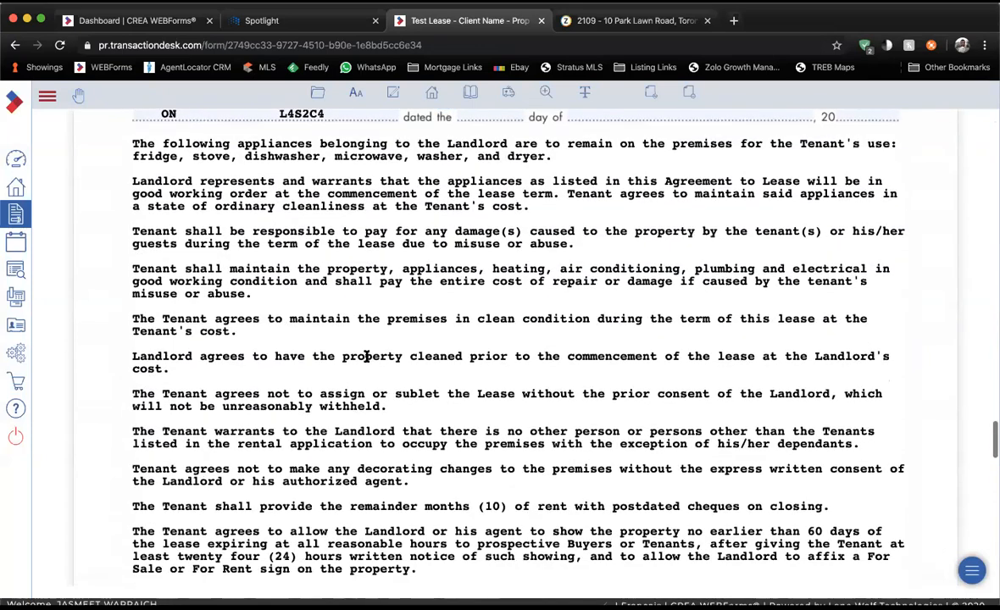
{"action": "scroll", "coordinate": [366, 360], "scroll_direction": "down", "scroll_amount": 8}
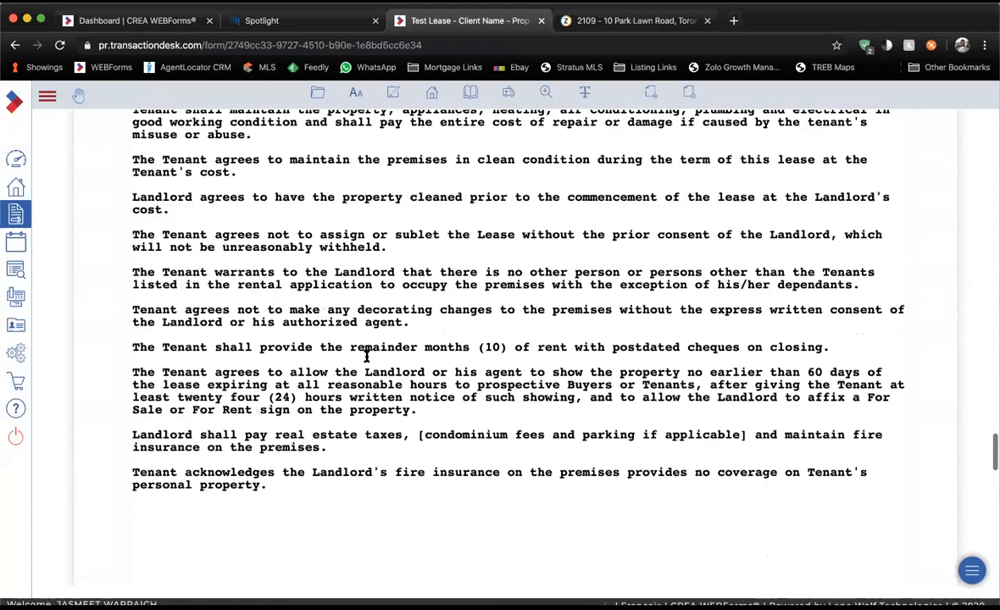
{"action": "scroll", "coordinate": [366, 356], "scroll_direction": "down", "scroll_amount": 8}
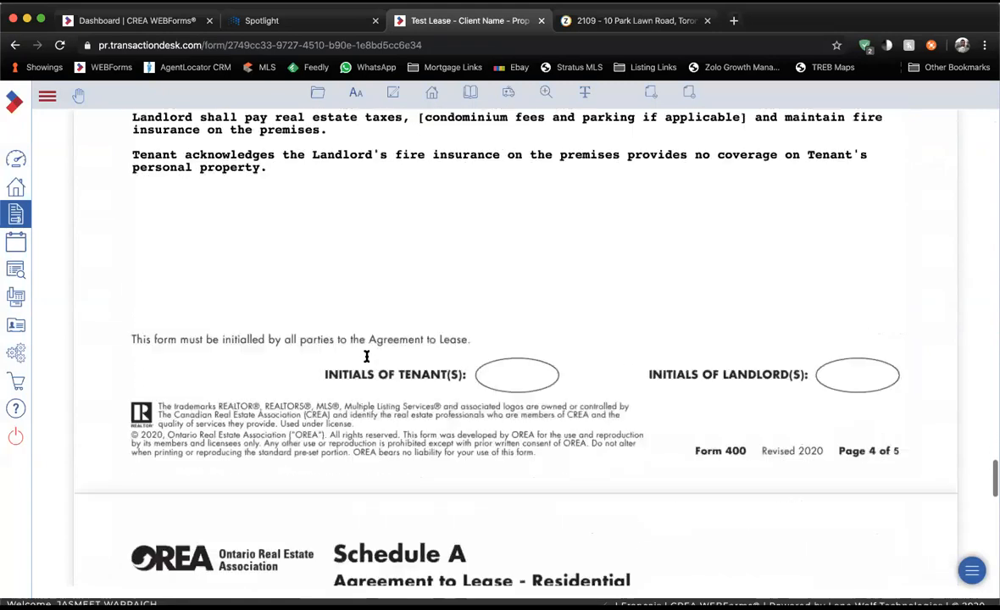
{"action": "scroll", "coordinate": [367, 360], "scroll_direction": "down", "scroll_amount": 15}
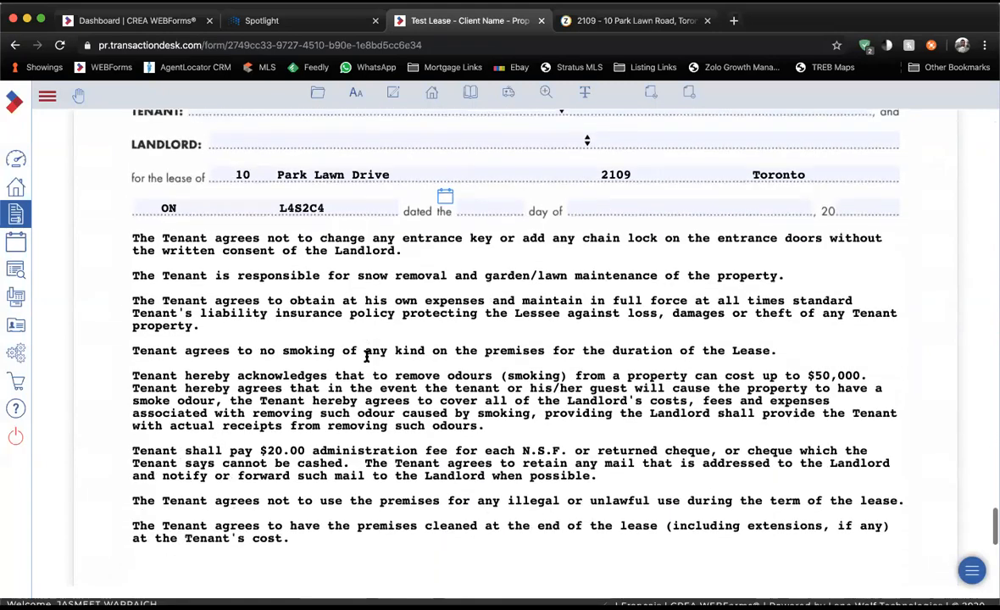
{"action": "scroll", "coordinate": [366, 356], "scroll_direction": "down", "scroll_amount": 5}
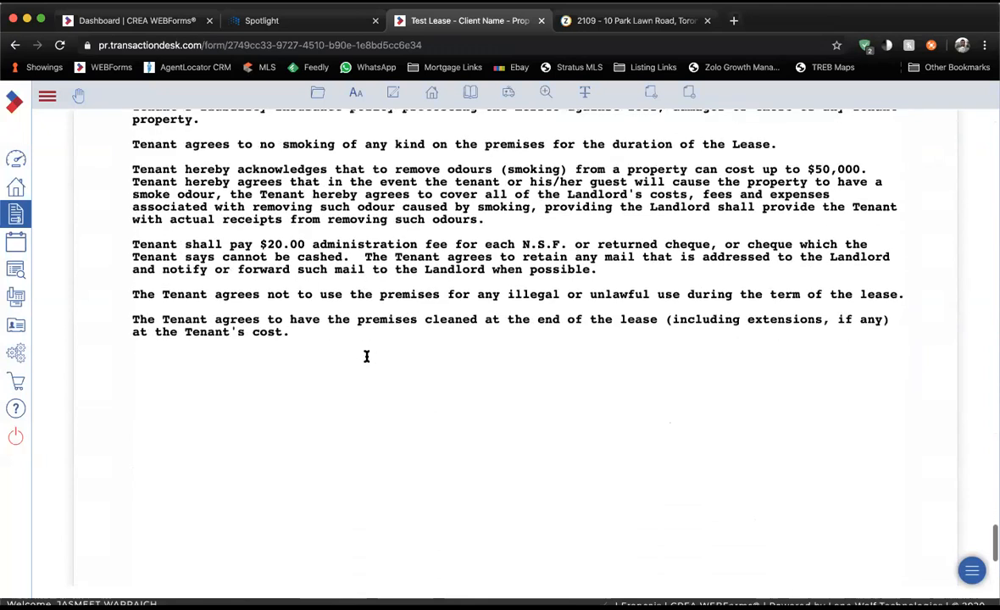
{"action": "scroll", "coordinate": [366, 356], "scroll_direction": "down", "scroll_amount": 2}
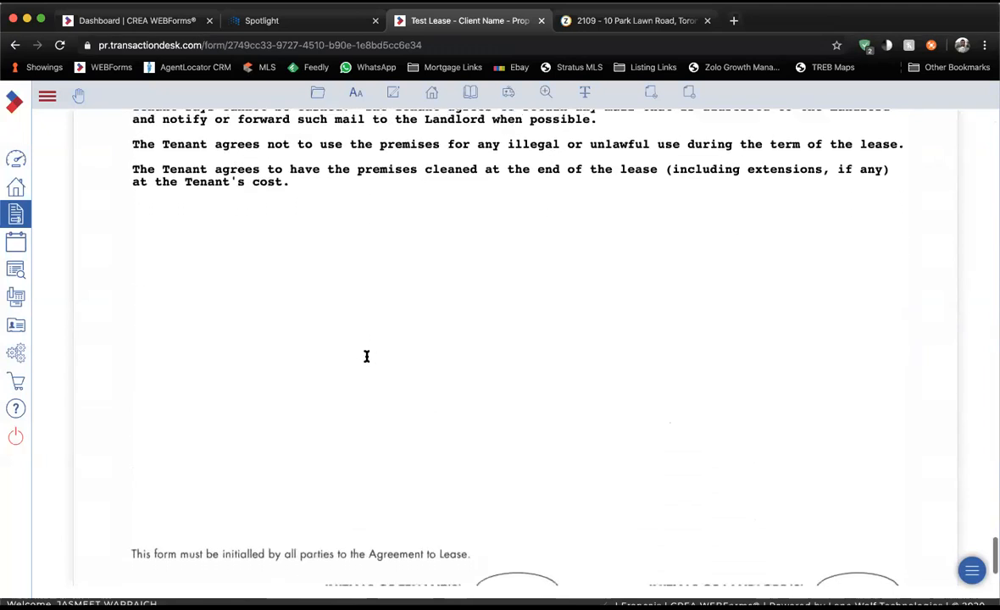
{"action": "scroll", "coordinate": [366, 356], "scroll_direction": "up", "scroll_amount": 10}
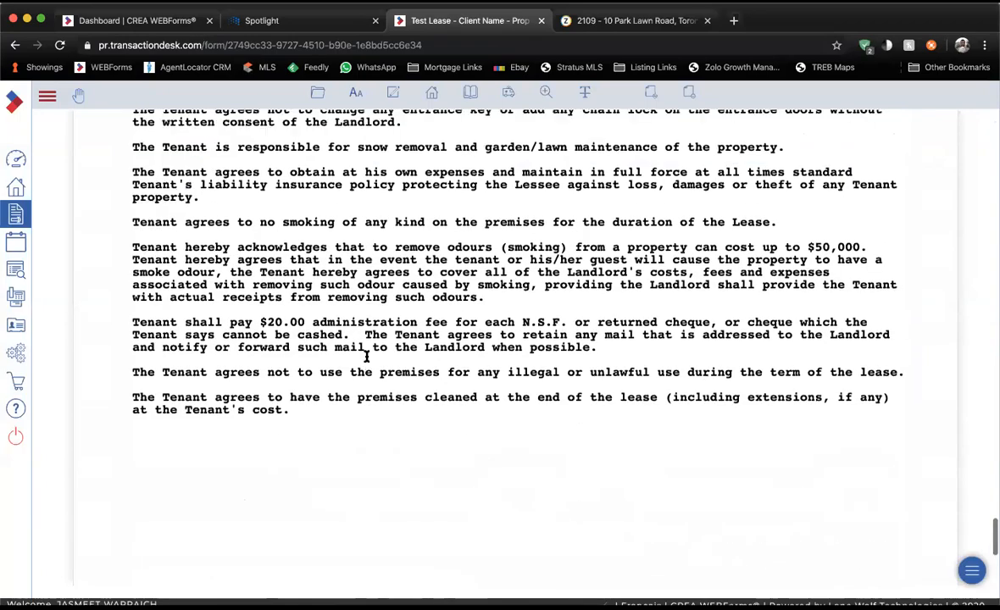
{"action": "scroll", "coordinate": [366, 356], "scroll_direction": "up", "scroll_amount": 15}
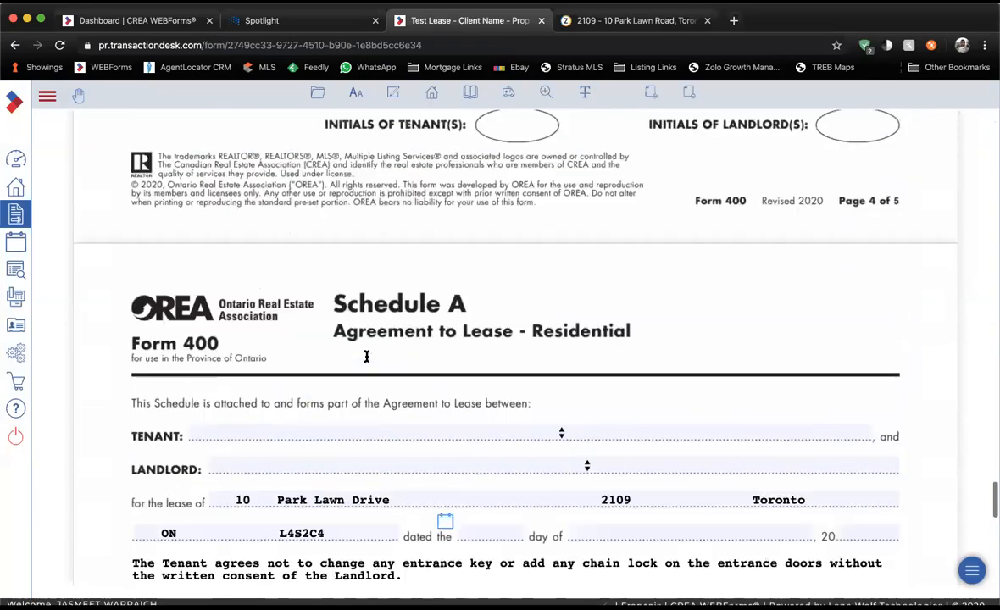
{"action": "scroll", "coordinate": [366, 356], "scroll_direction": "up", "scroll_amount": 3}
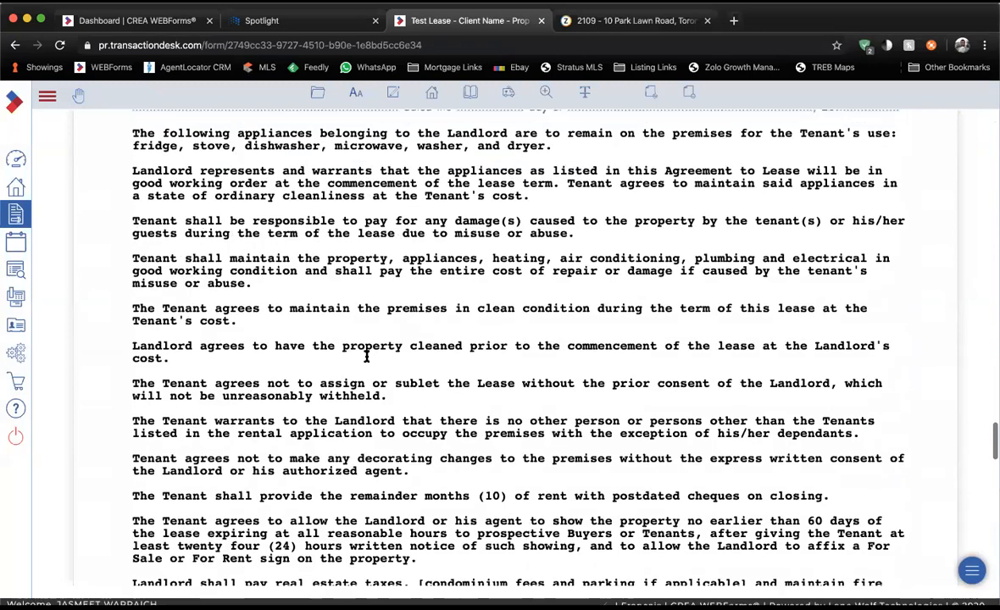
{"action": "scroll", "coordinate": [367, 356], "scroll_direction": "down", "scroll_amount": 3}
{"action": "scroll", "coordinate": [366, 356], "scroll_direction": "down", "scroll_amount": 4}
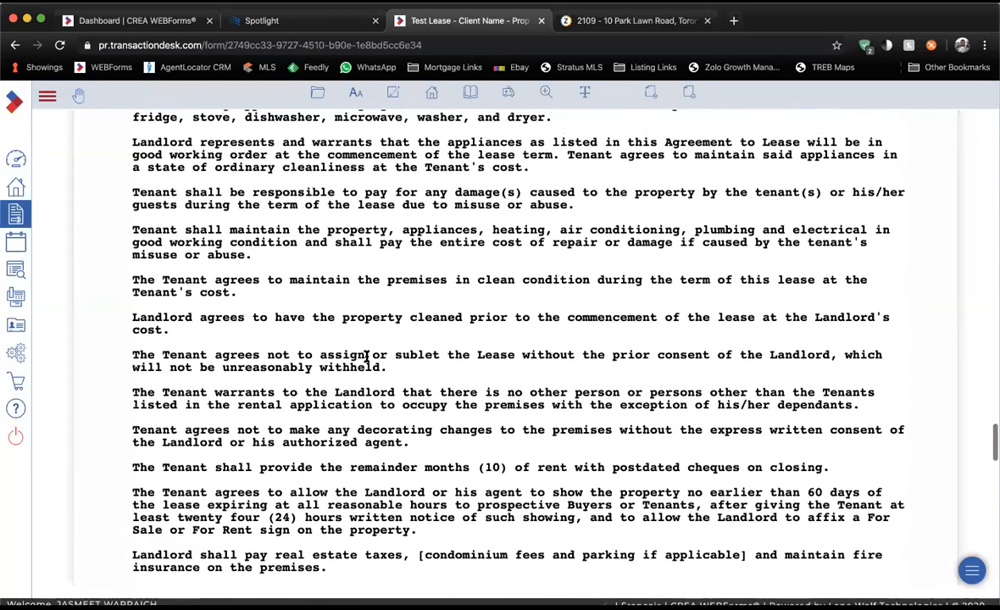
{"action": "scroll", "coordinate": [366, 356], "scroll_direction": "down", "scroll_amount": 12}
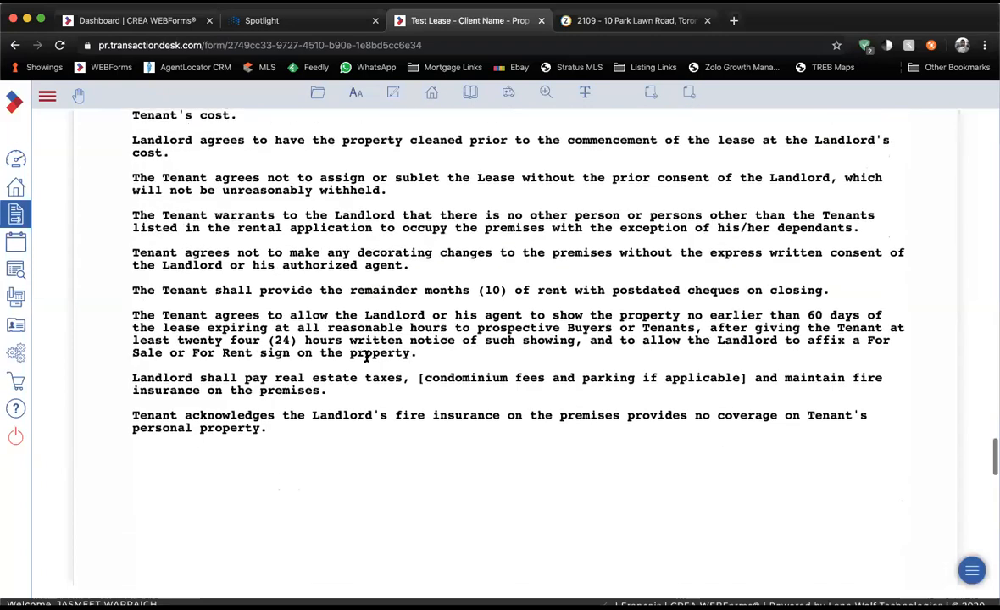
{"action": "scroll", "coordinate": [366, 360], "scroll_direction": "up", "scroll_amount": 20}
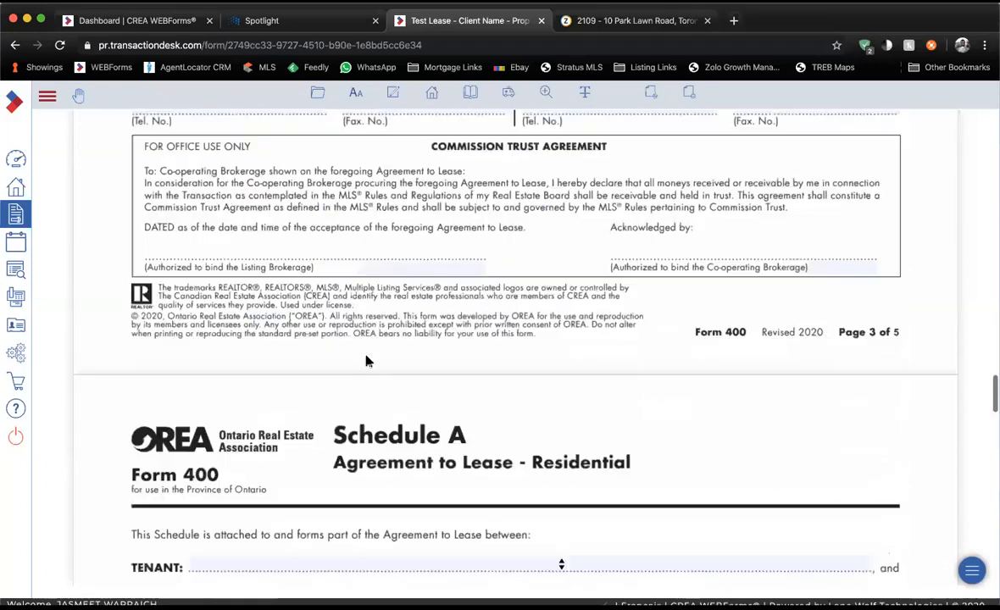
{"action": "scroll", "coordinate": [366, 361], "scroll_direction": "up", "scroll_amount": 20}
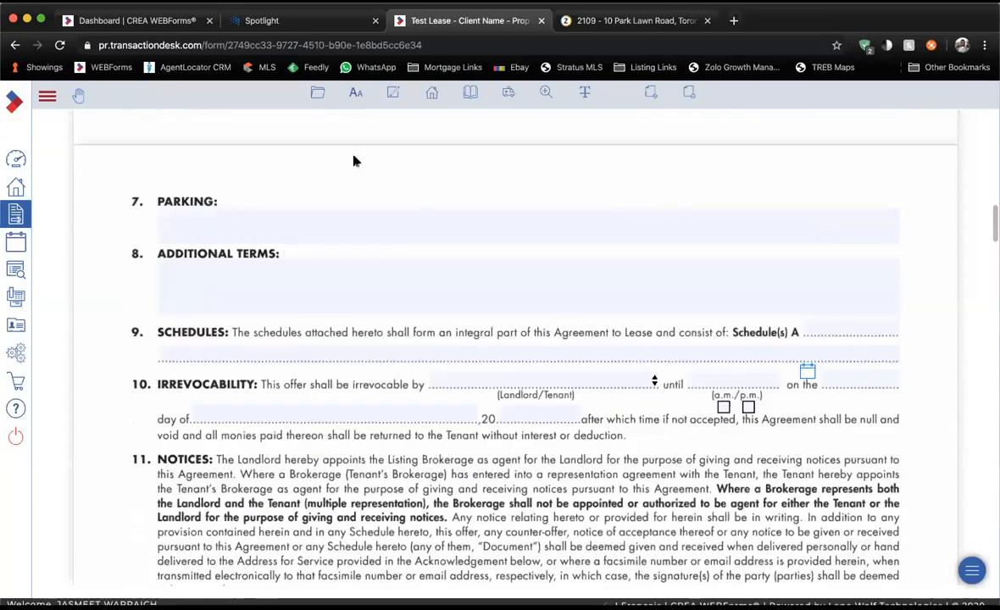
{"action": "left_click", "coordinate": [317, 92]}
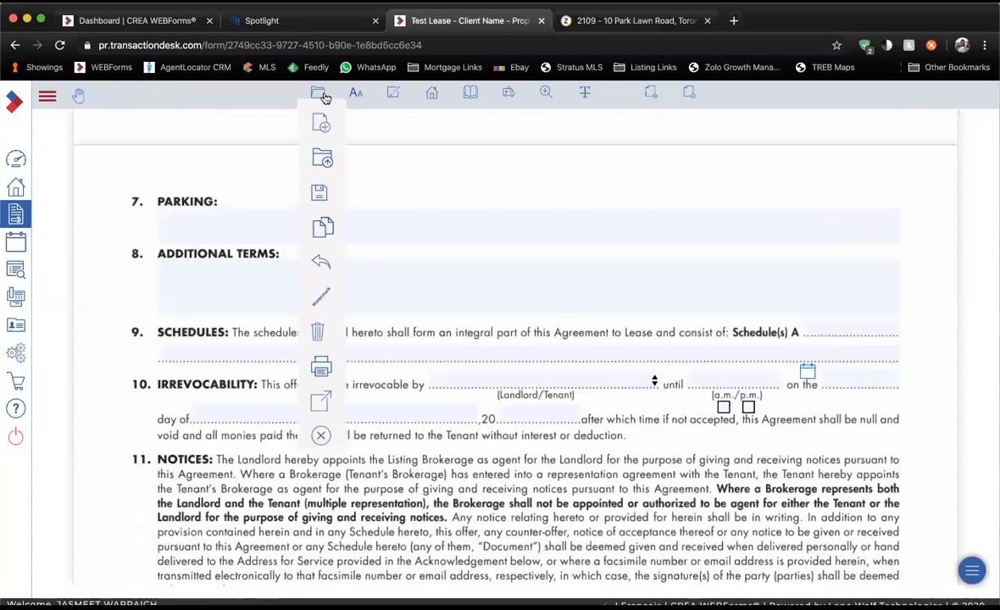
Exit Form 400 and open (Ontario) 320 - Confirmation of Co-operation and Representation.
{"action": "left_click", "coordinate": [319, 435]}
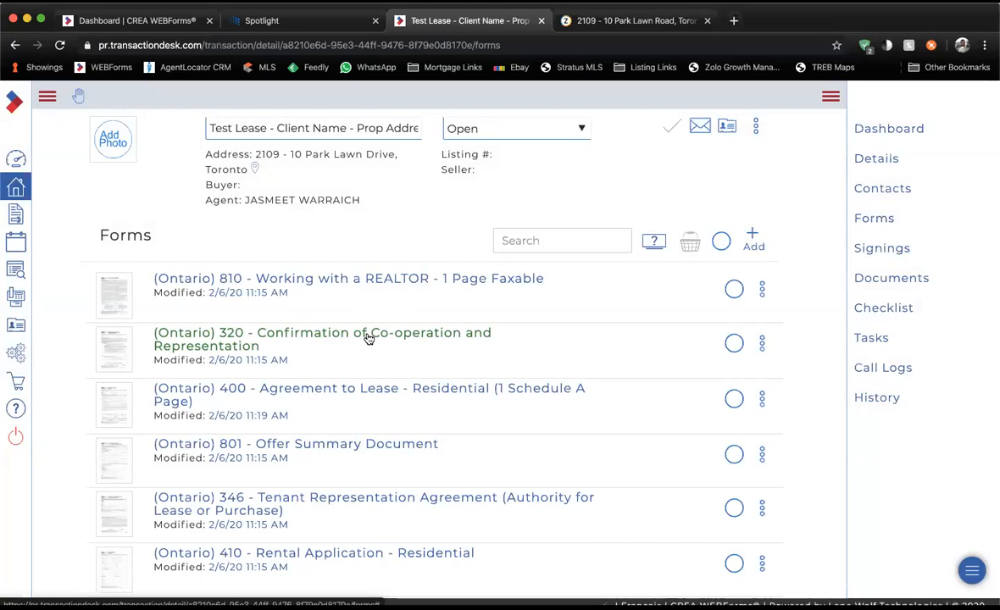
{"action": "left_click", "coordinate": [368, 338]}
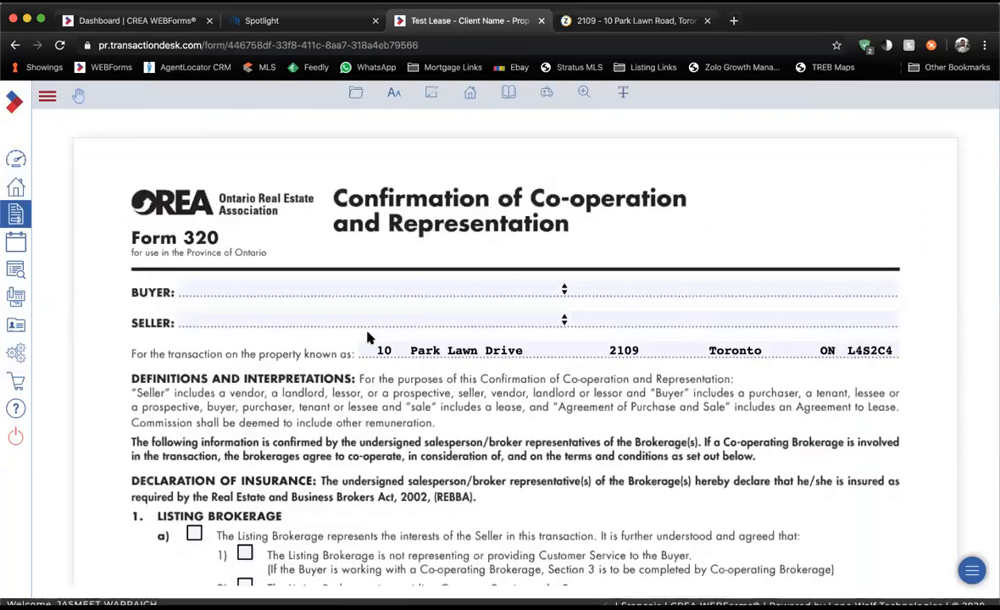
Enter buyers Tenant Name and Tenant Two, joined with '&'.
{"action": "left_click", "coordinate": [271, 290]}
{"action": "type", "text": "Tenant Name"}
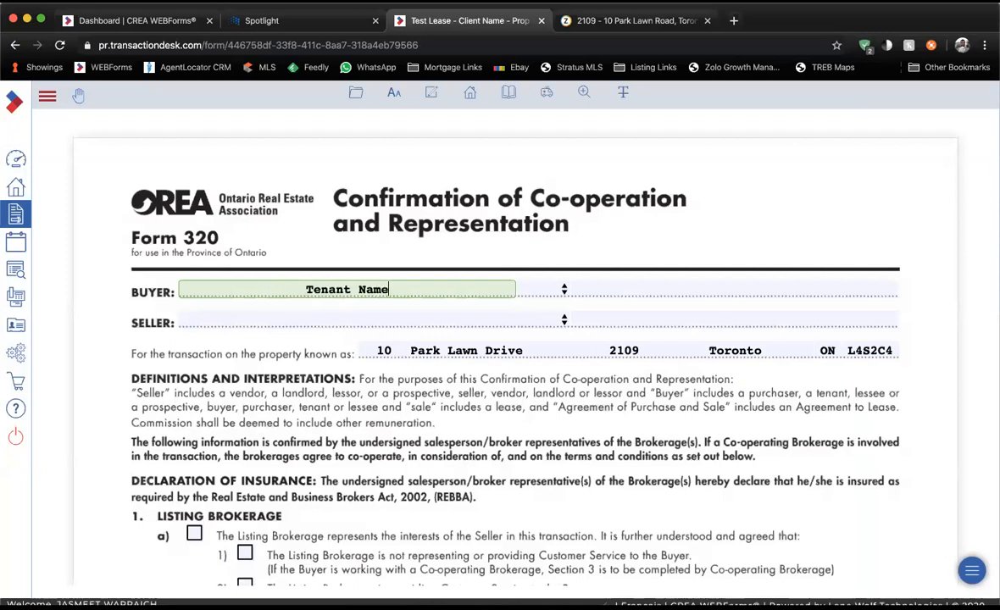
{"action": "key", "text": "Tab"}
{"action": "key", "text": "Tab"}
{"action": "type", "text": "Tenant Two"}
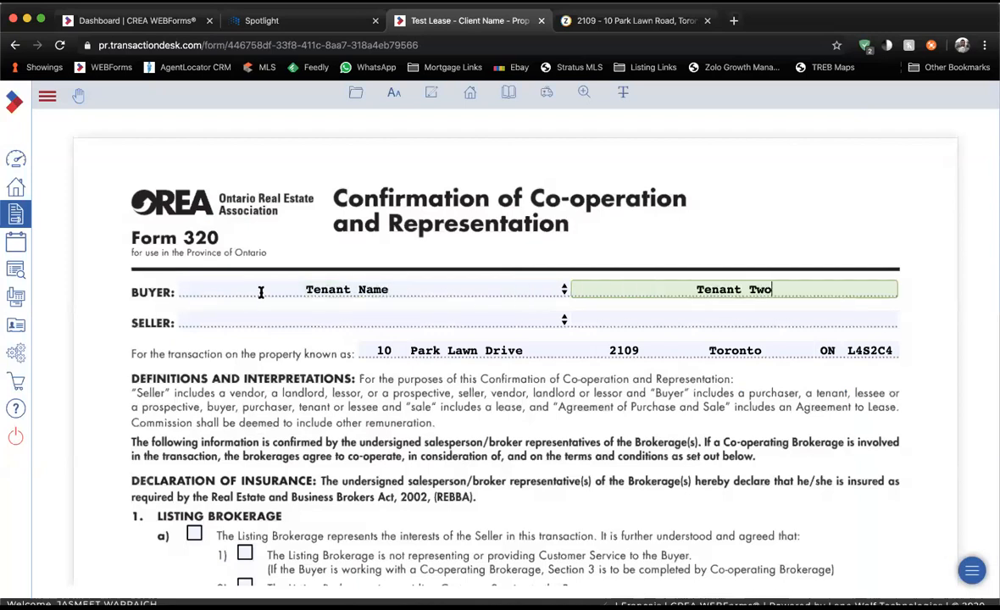
{"action": "left_click", "coordinate": [539, 289]}
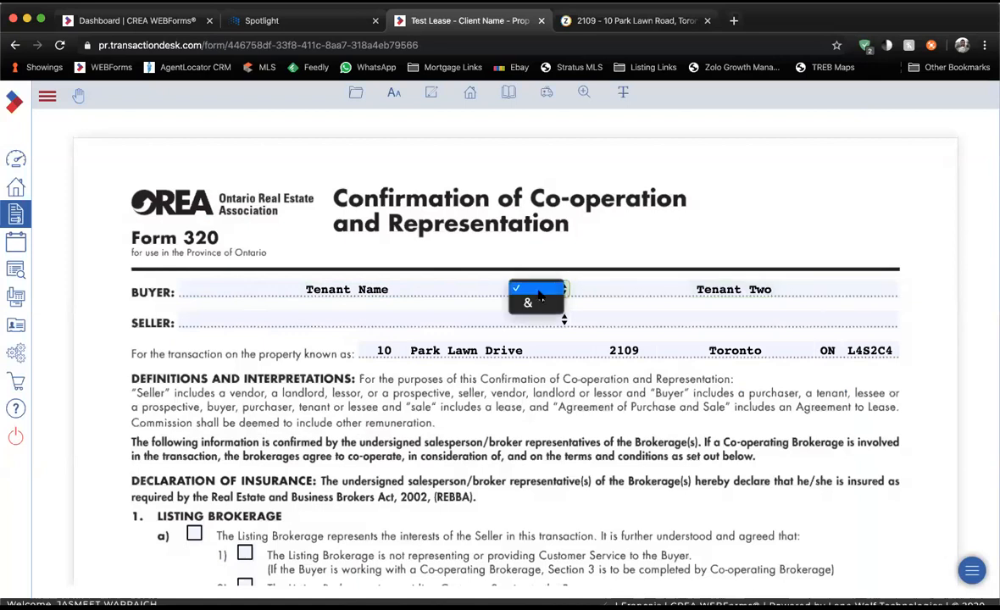
{"action": "left_click", "coordinate": [533, 307]}
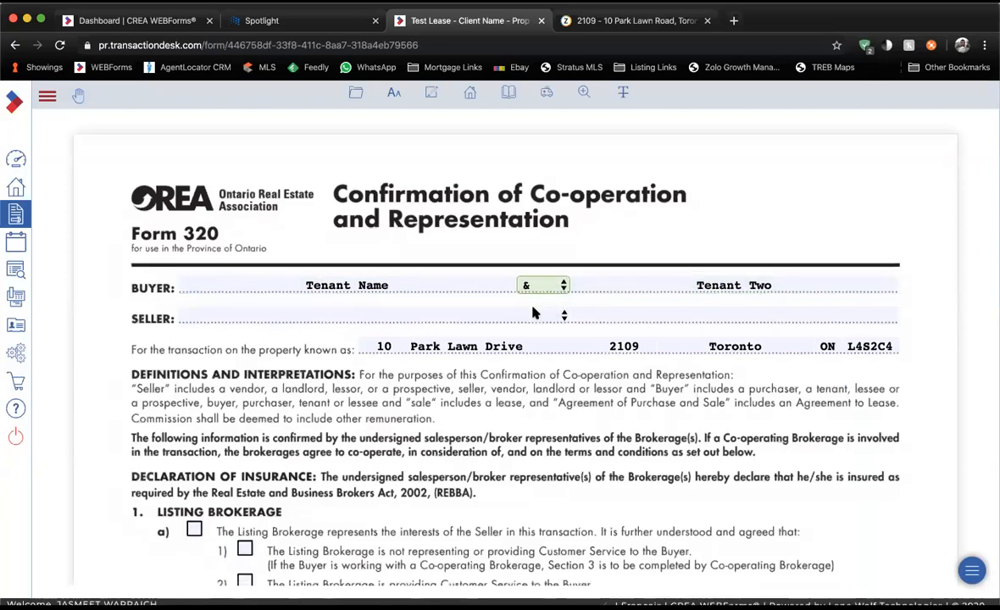
Tick Listing Brokerage a) and 1), Co-operating Brokerage a) and commission option a).
{"action": "scroll", "coordinate": [534, 313], "scroll_direction": "down", "scroll_amount": 1}
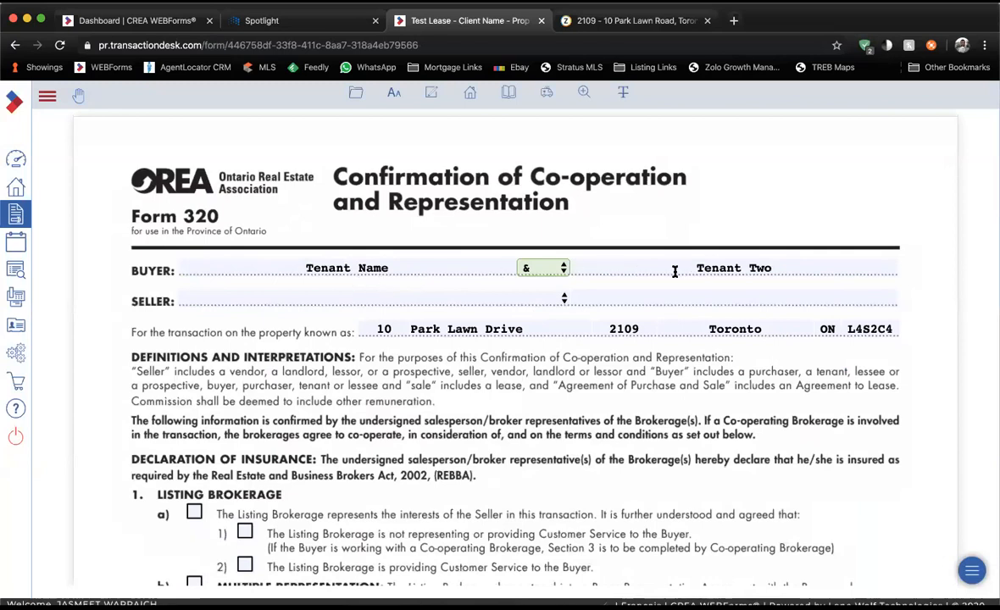
{"action": "scroll", "coordinate": [331, 279], "scroll_direction": "down", "scroll_amount": 4}
{"action": "left_click", "coordinate": [194, 432]}
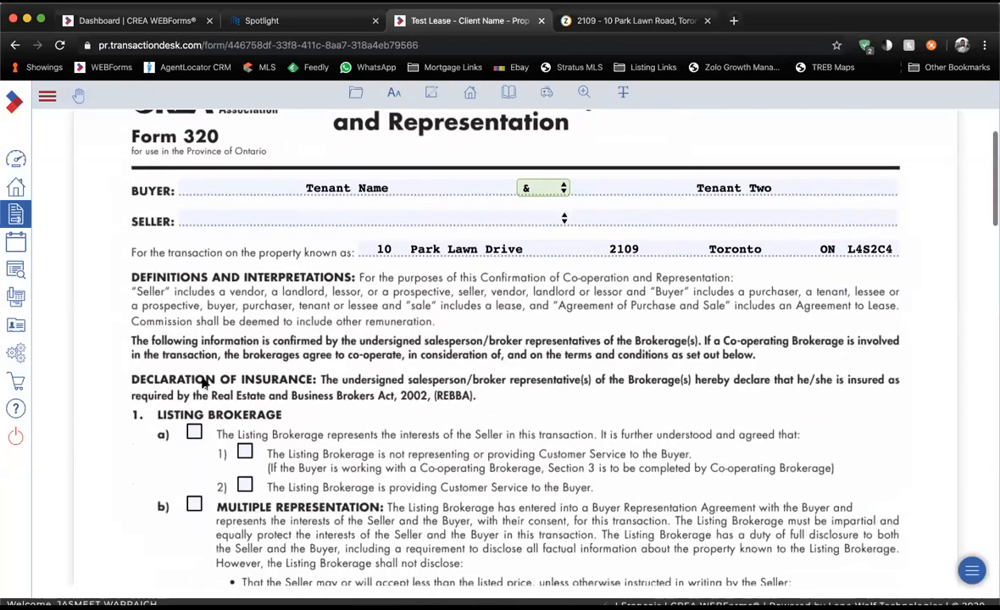
{"action": "left_click", "coordinate": [244, 454]}
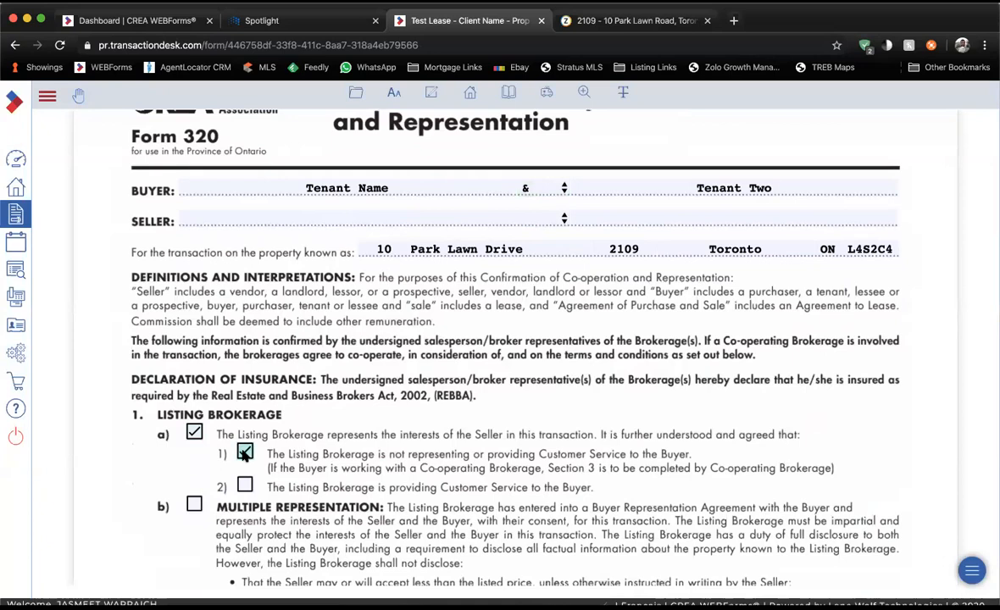
{"action": "scroll", "coordinate": [244, 453], "scroll_direction": "down", "scroll_amount": 10}
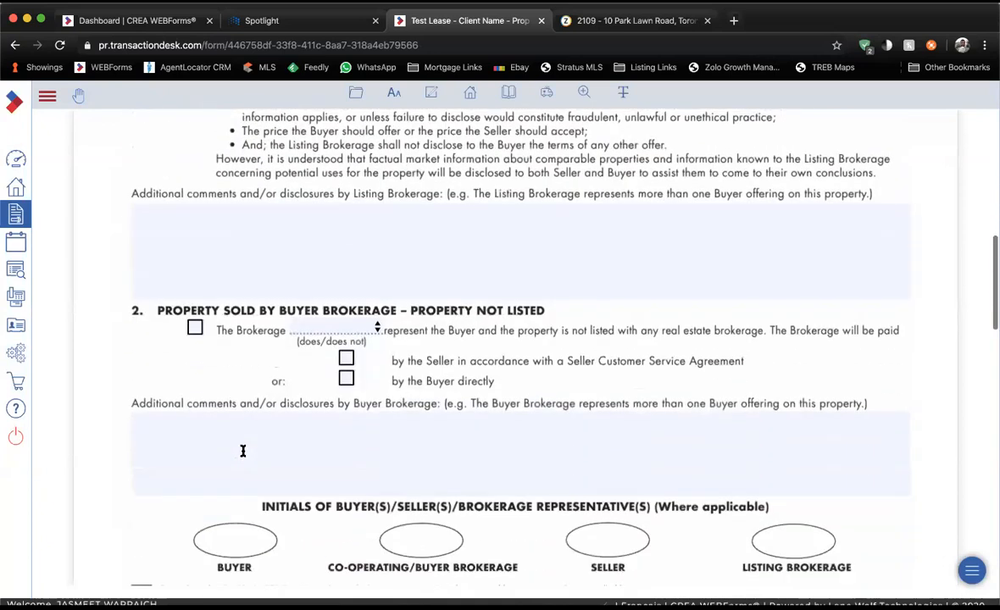
{"action": "scroll", "coordinate": [243, 450], "scroll_direction": "down", "scroll_amount": 8}
{"action": "left_click", "coordinate": [197, 477]}
{"action": "scroll", "coordinate": [198, 481], "scroll_direction": "down", "scroll_amount": 2}
{"action": "left_click", "coordinate": [197, 495]}
Enter the commission as 1/2 Months Rent + HST.
{"action": "left_click", "coordinate": [324, 518]}
{"action": "type", "text": "1/2 Monthss"}
{"action": "key", "text": "BackSpace"}
{"action": "type", "text": "Rent + HST"}
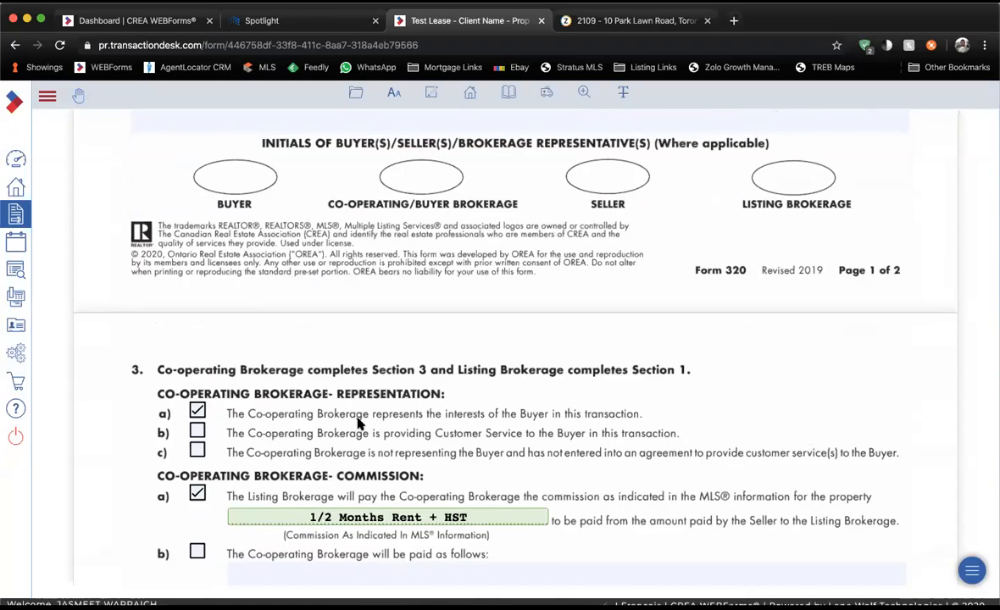
Check the prefilled co-operating brokerage signature details on page 2, leaving the print-name field unchanged.
{"action": "scroll", "coordinate": [359, 426], "scroll_direction": "down", "scroll_amount": 1}
{"action": "scroll", "coordinate": [359, 425], "scroll_direction": "down", "scroll_amount": 10}
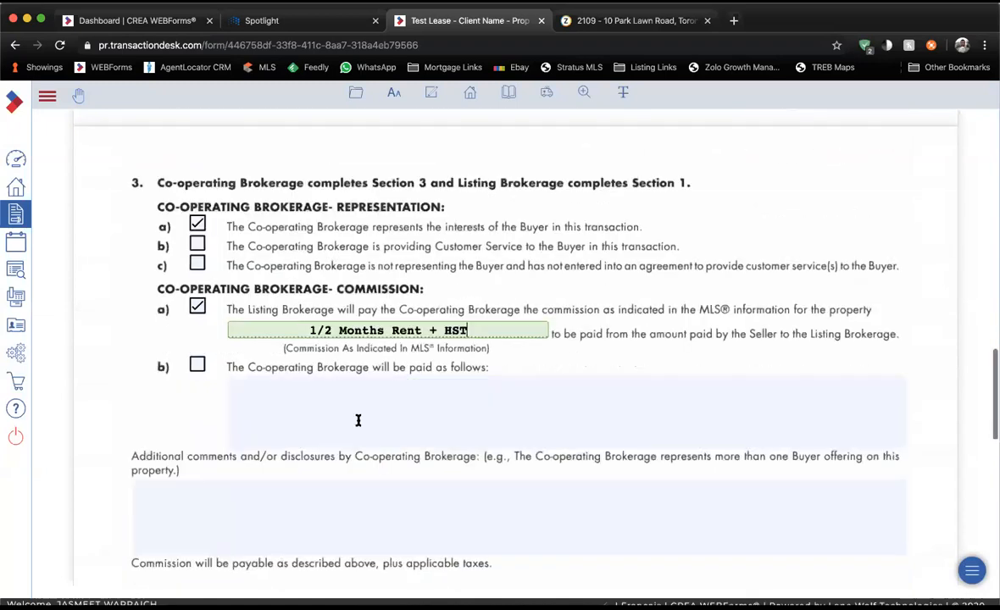
{"action": "scroll", "coordinate": [357, 420], "scroll_direction": "down", "scroll_amount": 1}
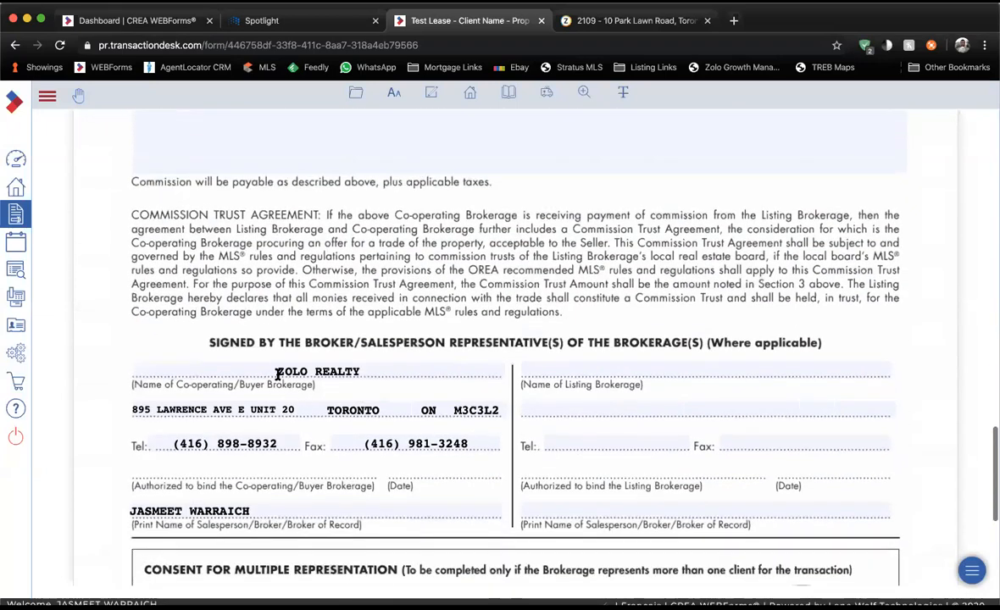
{"action": "scroll", "coordinate": [250, 356], "scroll_direction": "down", "scroll_amount": 1}
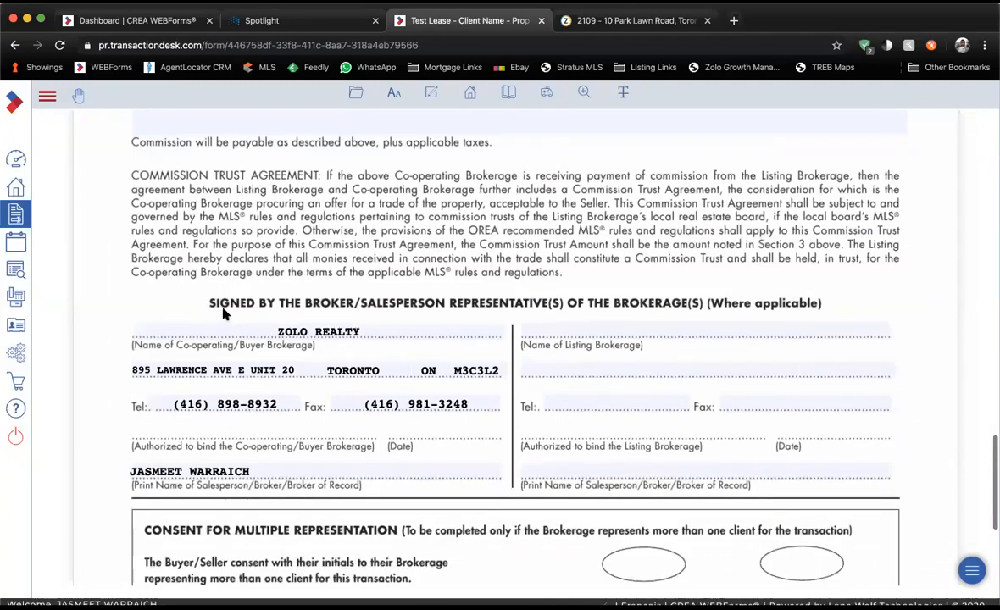
{"action": "scroll", "coordinate": [283, 326], "scroll_direction": "down", "scroll_amount": 1}
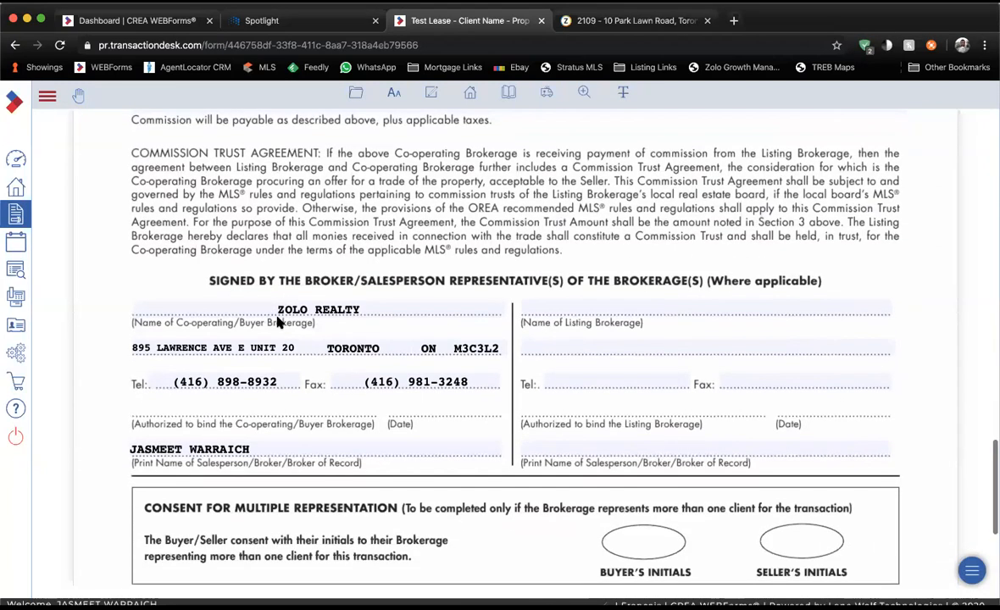
{"action": "scroll", "coordinate": [262, 331], "scroll_direction": "down", "scroll_amount": 1}
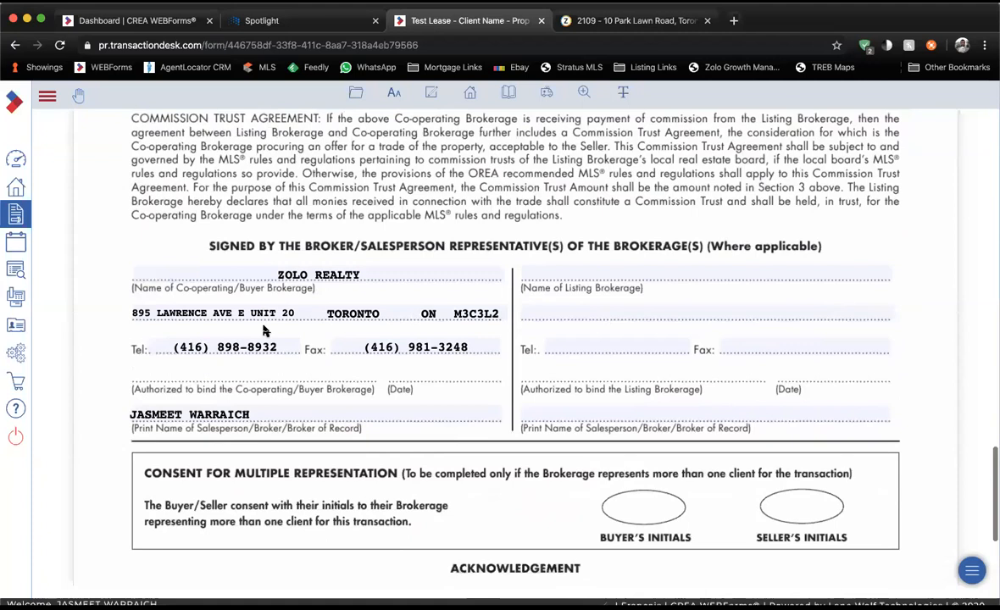
{"action": "left_click", "coordinate": [246, 412]}
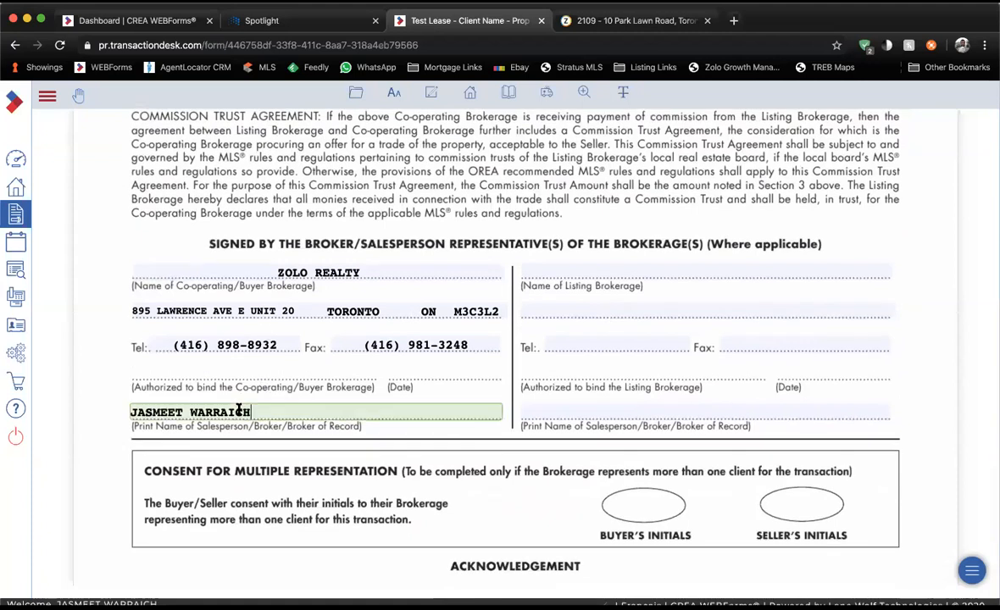
{"action": "left_click", "coordinate": [202, 432]}
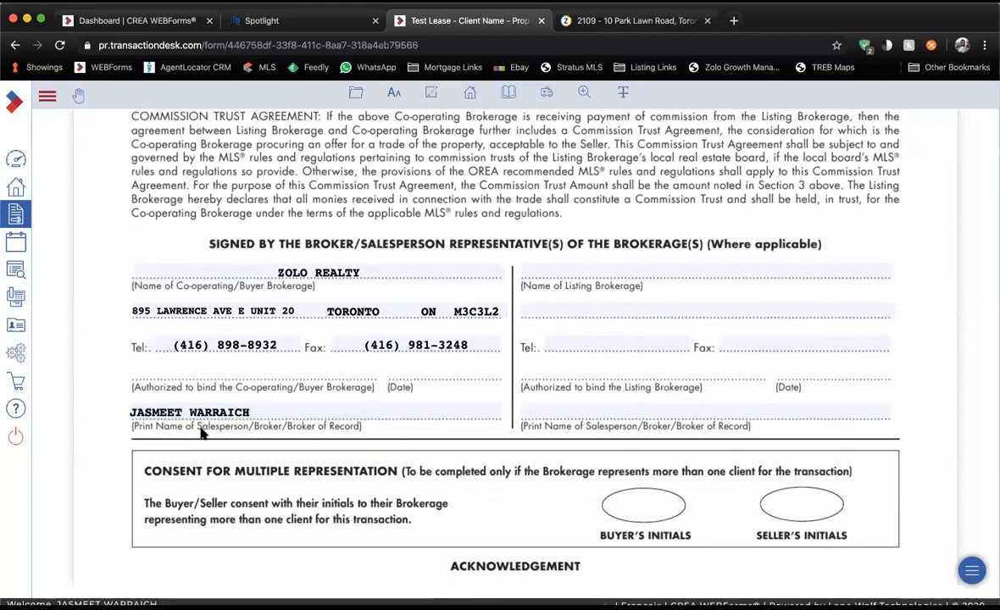
{"action": "scroll", "coordinate": [202, 432], "scroll_direction": "down", "scroll_amount": 5}
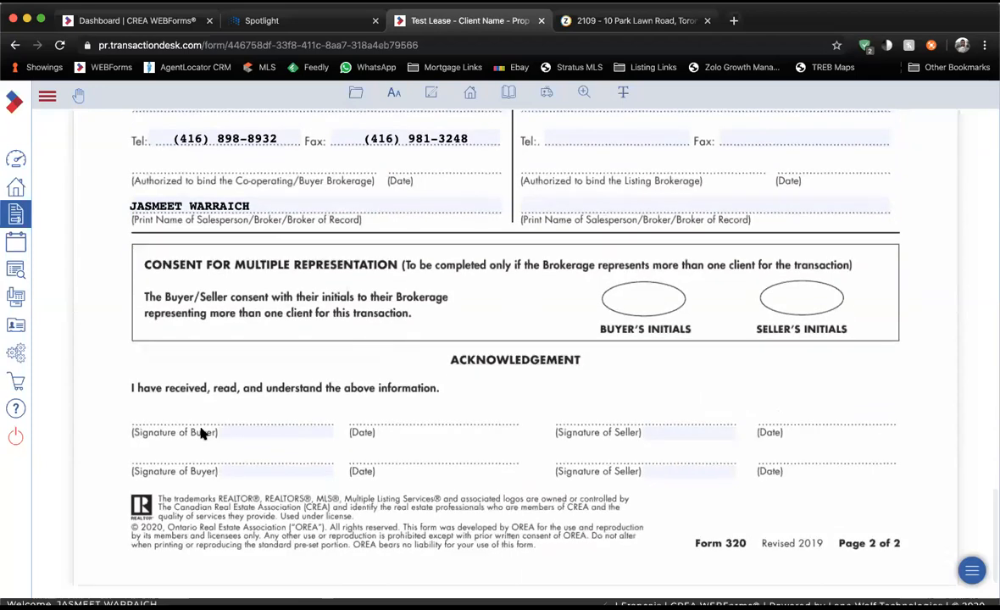
{"action": "scroll", "coordinate": [202, 433], "scroll_direction": "up", "scroll_amount": 20}
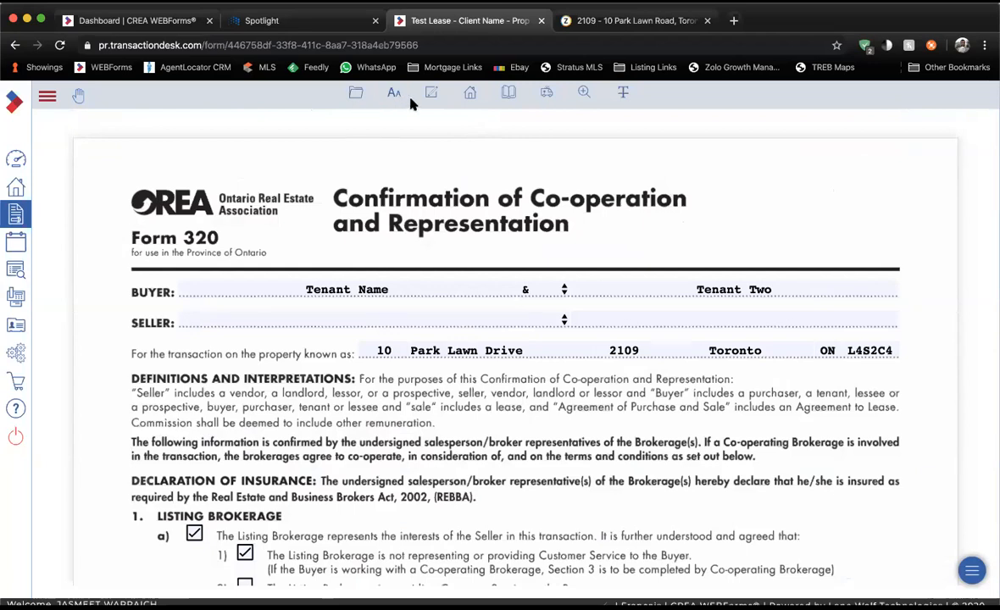
Leave Form 320 and open Form 400 Agreement to Lease - Residential from the transaction forms list.
{"action": "left_click", "coordinate": [356, 96]}
{"action": "mouse_move", "coordinate": [363, 192]}
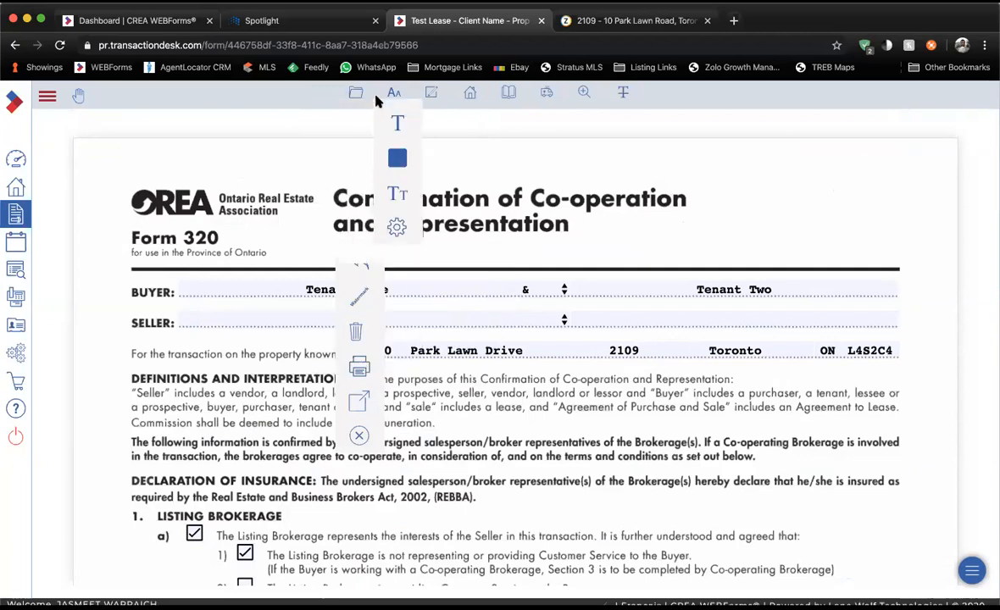
{"action": "left_click", "coordinate": [470, 96]}
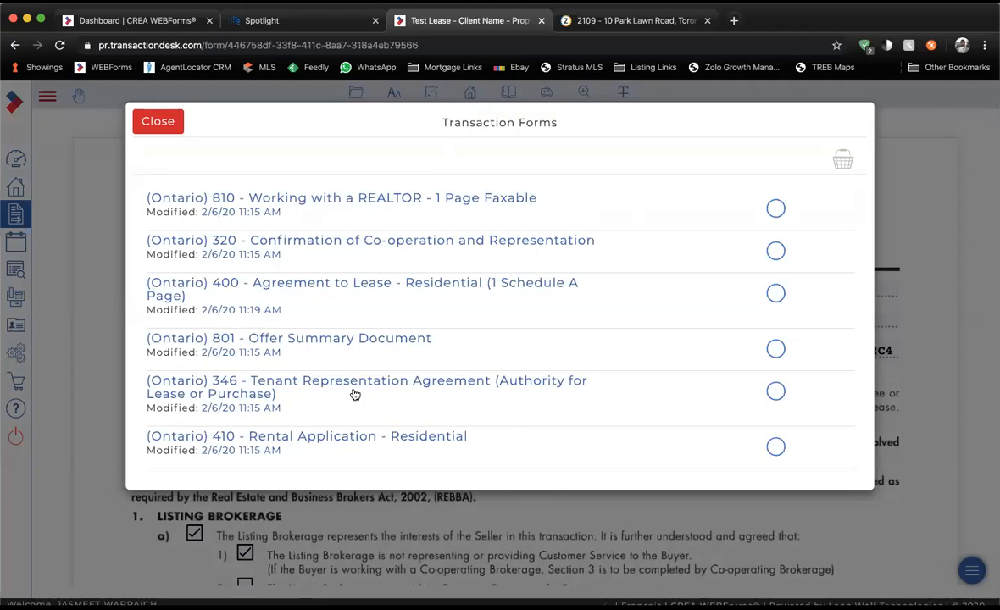
{"action": "left_click", "coordinate": [375, 286]}
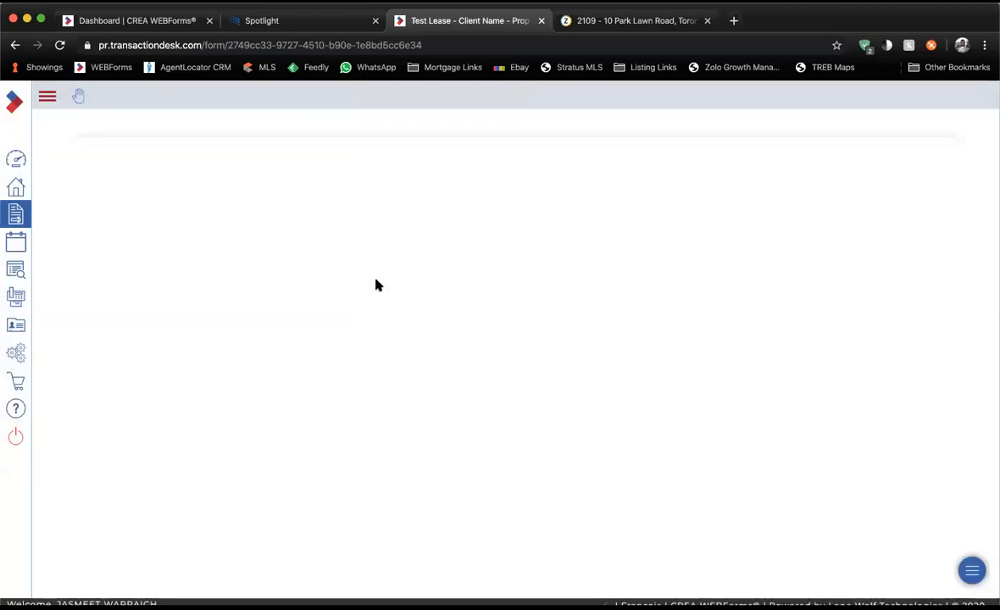
Join tenants Tenant Name and Tenant Two with '&' in the connector field.
{"action": "left_click", "coordinate": [302, 323]}
{"action": "left_click", "coordinate": [716, 322]}
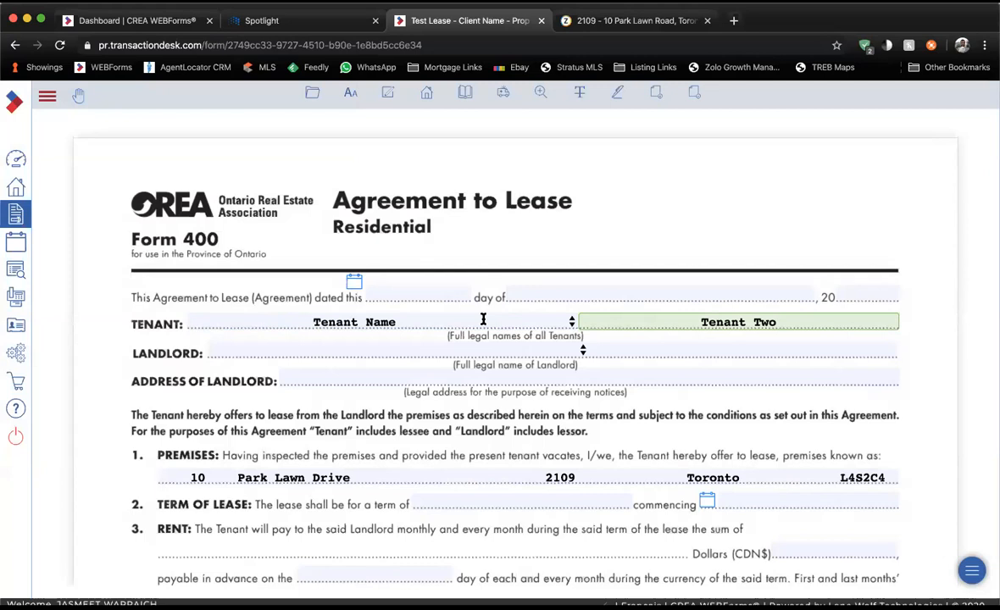
{"action": "left_click", "coordinate": [571, 322]}
{"action": "type", "text": "&"}
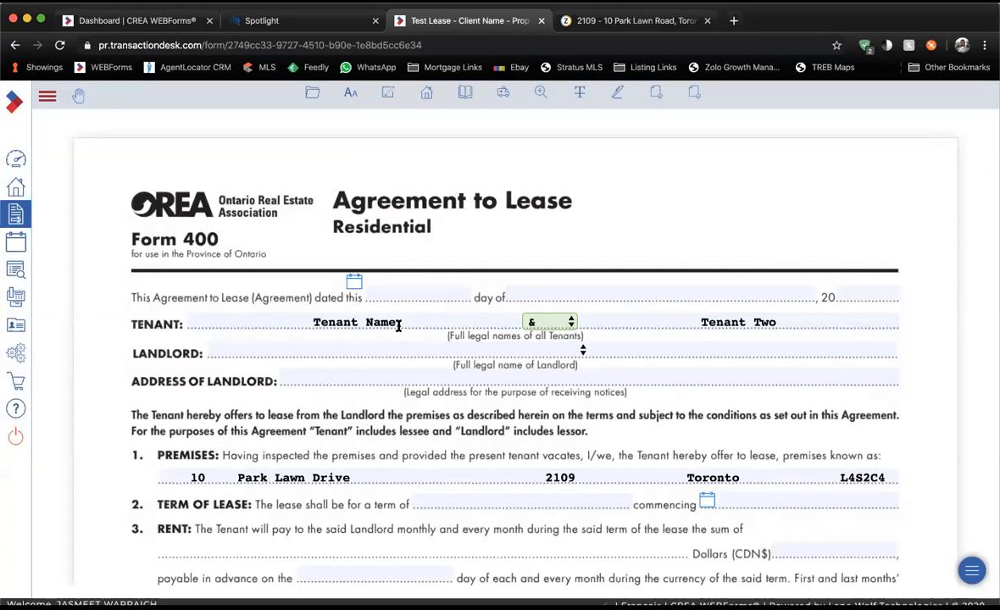
{"action": "left_click", "coordinate": [398, 326]}
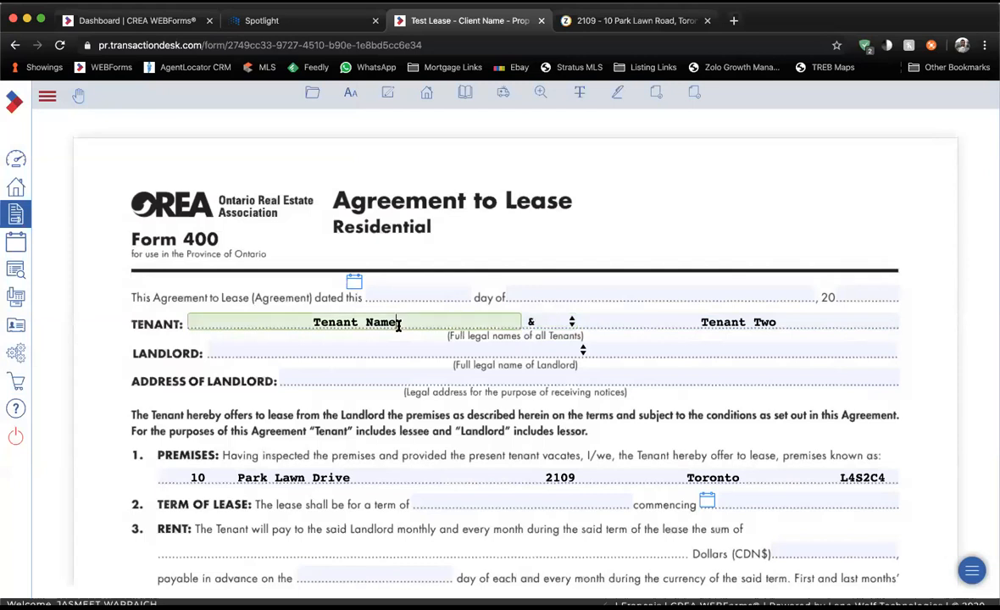
{"action": "left_click", "coordinate": [641, 325]}
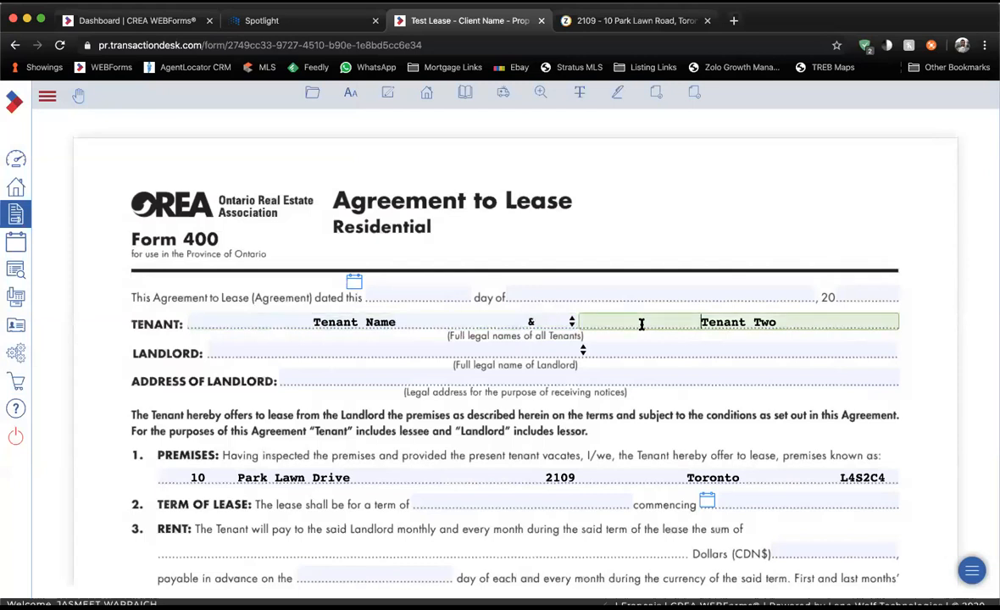
Date the agreement the 6th of February 2020.
{"action": "scroll", "coordinate": [642, 324], "scroll_direction": "down", "scroll_amount": 2}
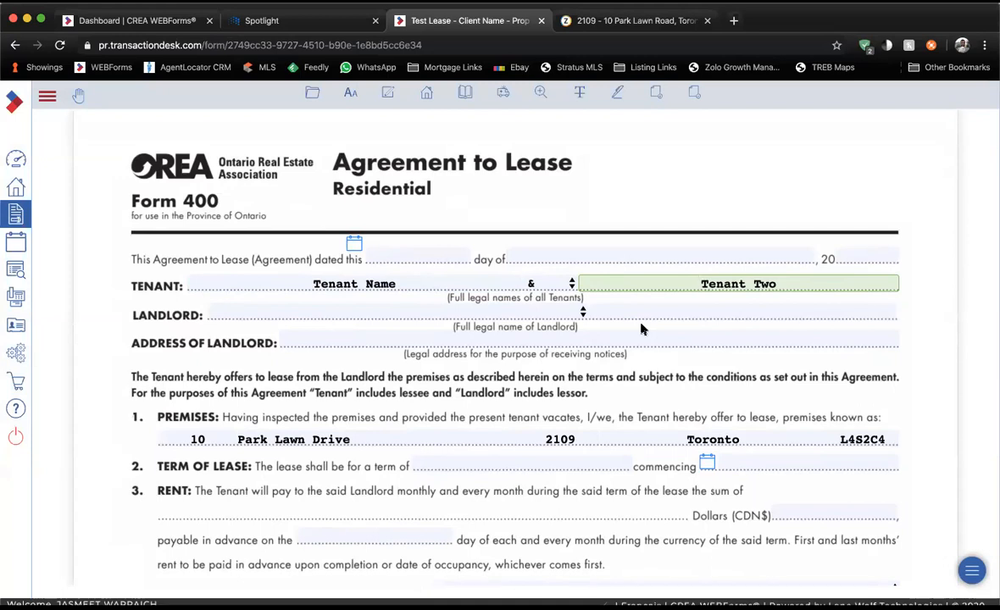
{"action": "scroll", "coordinate": [641, 329], "scroll_direction": "down", "scroll_amount": 1}
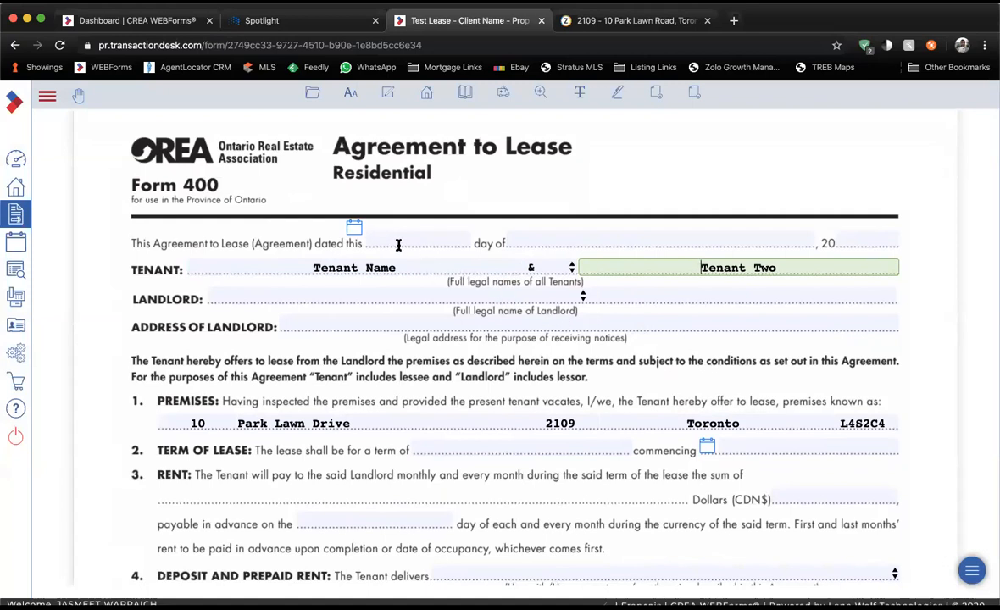
{"action": "scroll", "coordinate": [389, 248], "scroll_direction": "down", "scroll_amount": 2}
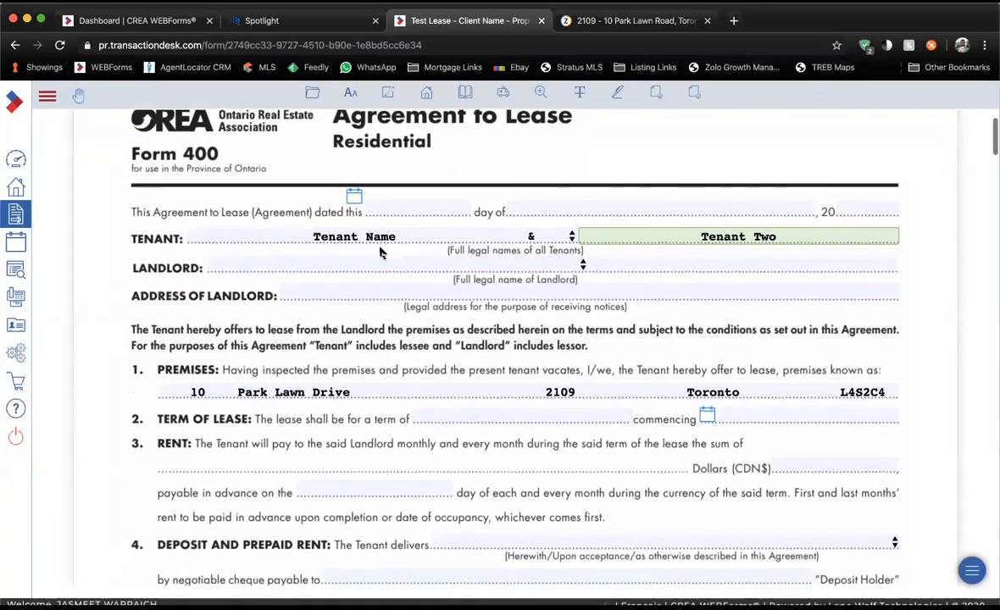
{"action": "scroll", "coordinate": [380, 252], "scroll_direction": "down", "scroll_amount": 1}
{"action": "scroll", "coordinate": [360, 242], "scroll_direction": "up", "scroll_amount": 4}
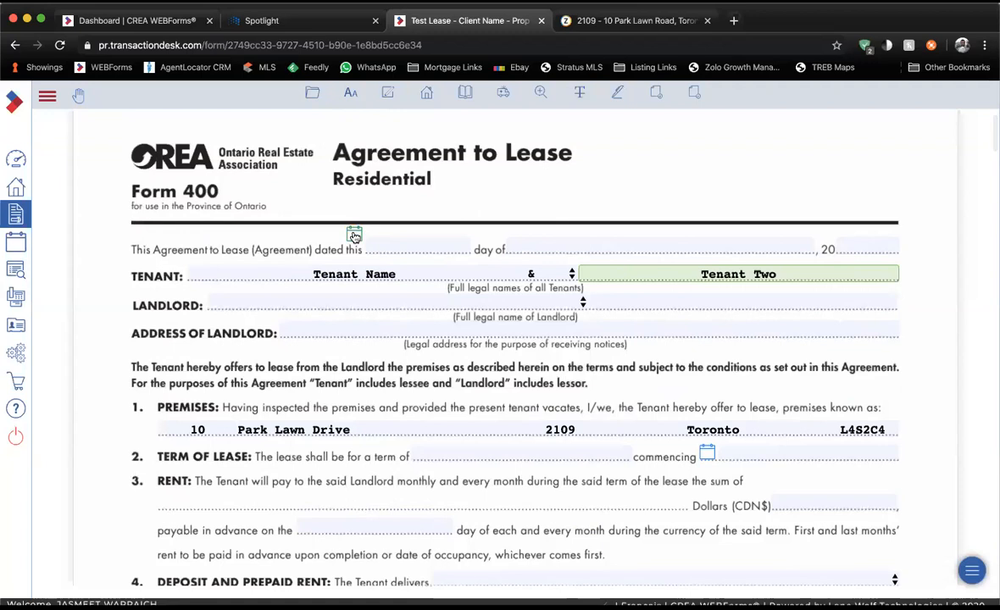
{"action": "left_click", "coordinate": [355, 235]}
{"action": "left_click", "coordinate": [488, 320]}
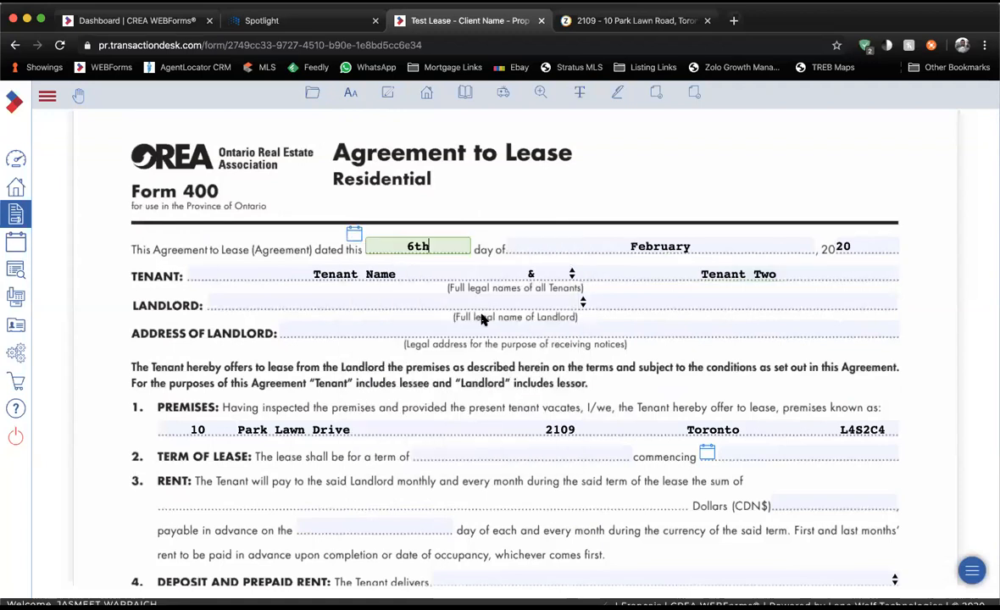
Start the Landlord field and look up the property's Zolo listing.
{"action": "scroll", "coordinate": [481, 320], "scroll_direction": "down", "scroll_amount": 1}
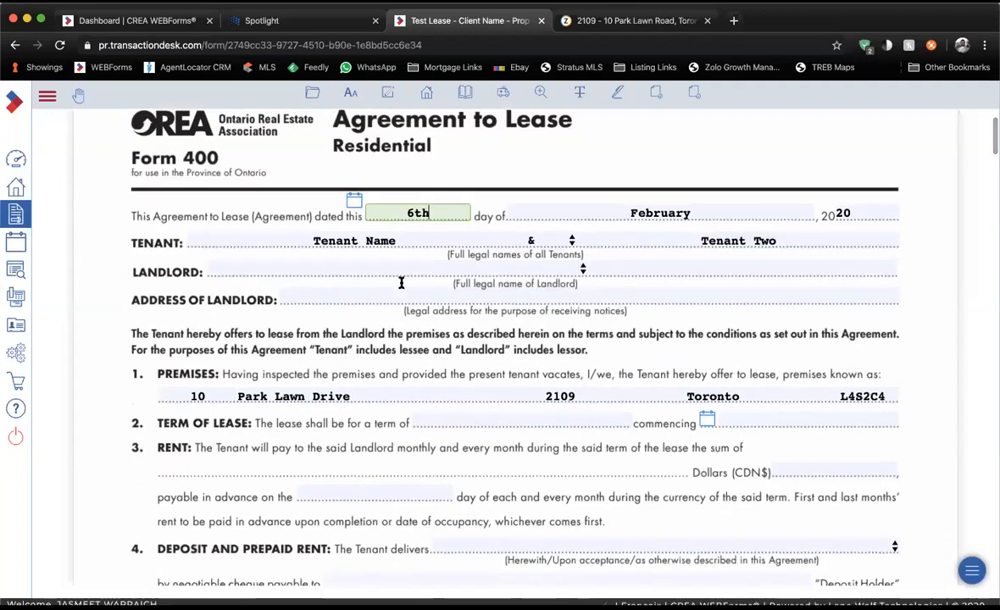
{"action": "left_click", "coordinate": [324, 268]}
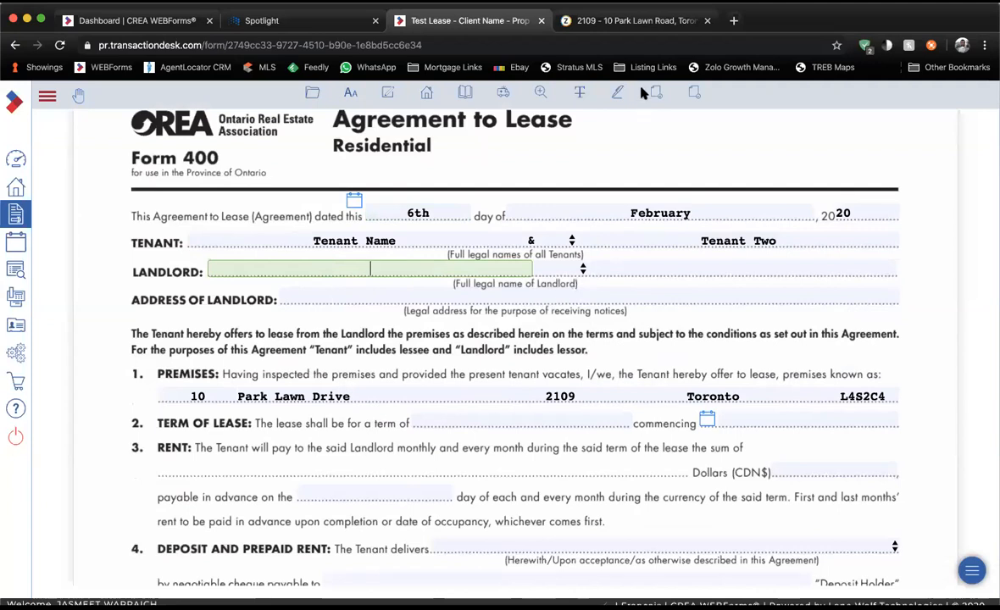
{"action": "left_click", "coordinate": [588, 24]}
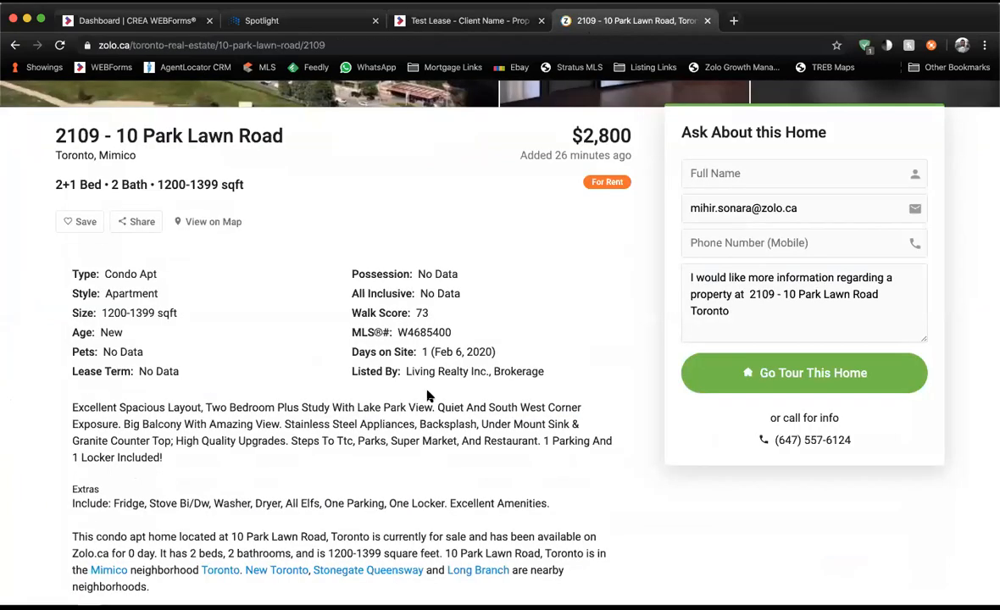
Select MLS number W4685400 on the Zolo listing, then switch to the TREB Spotlight tab.
{"action": "left_click_drag", "start_coordinate": [399, 330], "coordinate": [415, 332]}
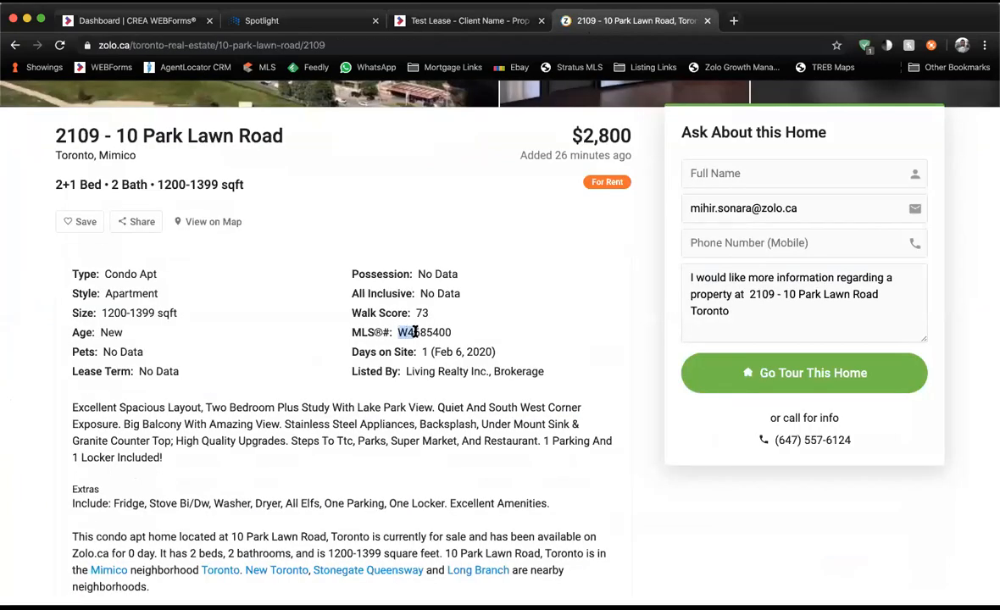
{"action": "scroll", "coordinate": [419, 332], "scroll_direction": "up", "scroll_amount": 1}
{"action": "left_click", "coordinate": [396, 340]}
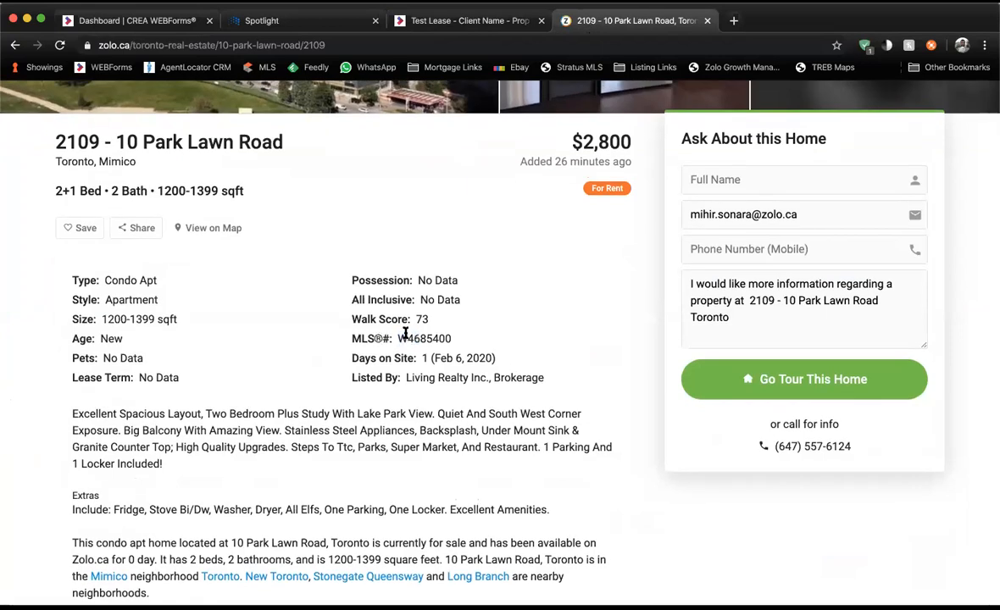
{"action": "left_click_drag", "start_coordinate": [399, 335], "coordinate": [449, 336]}
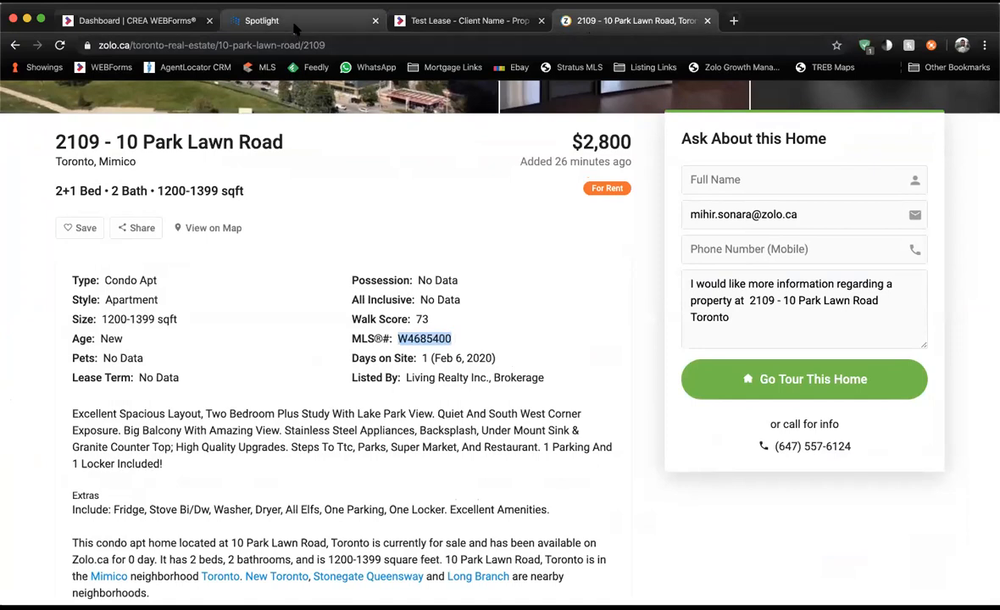
{"action": "left_click", "coordinate": [297, 22]}
{"action": "scroll", "coordinate": [375, 169], "scroll_direction": "up", "scroll_amount": 5}
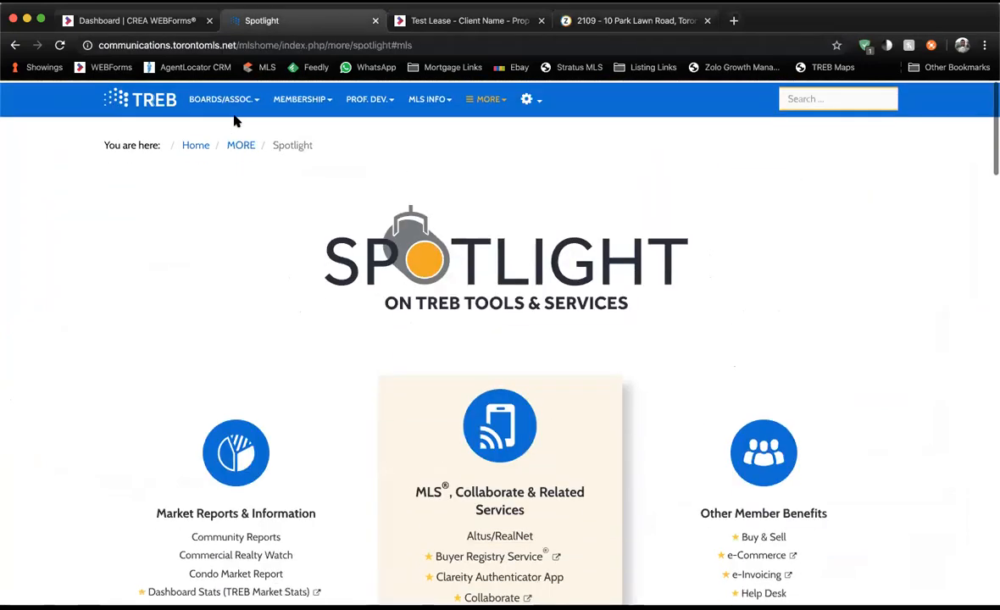
From the TREB member home page, open Search Properties to log into Stratus MLS.
{"action": "left_click", "coordinate": [195, 143]}
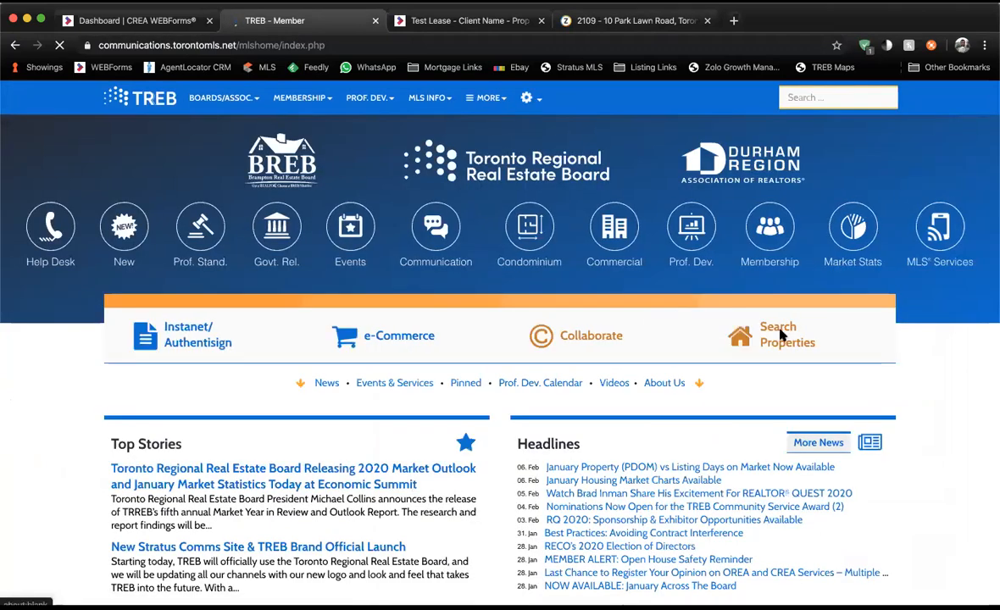
{"action": "left_click", "coordinate": [770, 278]}
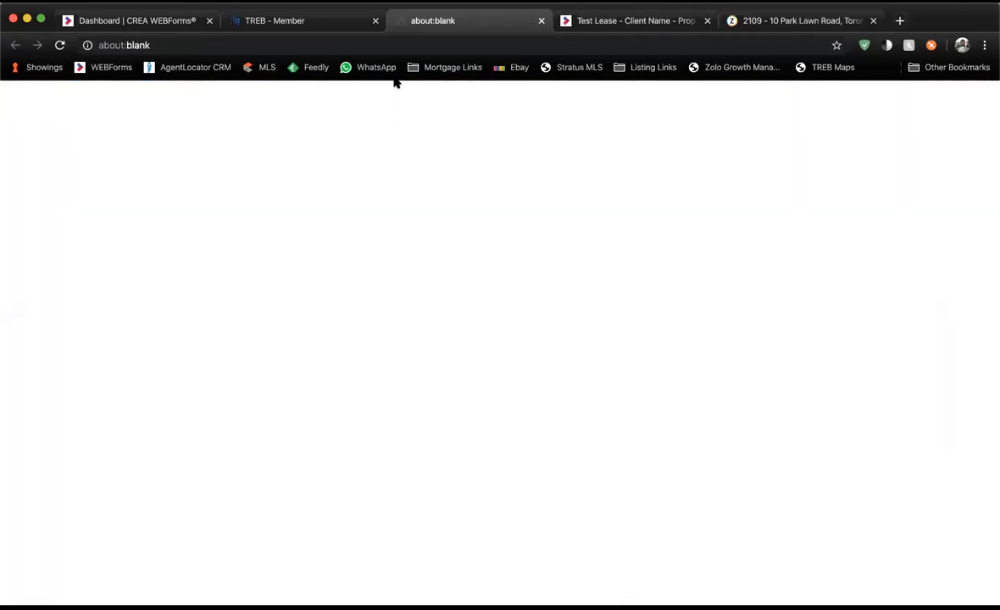
{"action": "left_click", "coordinate": [541, 21]}
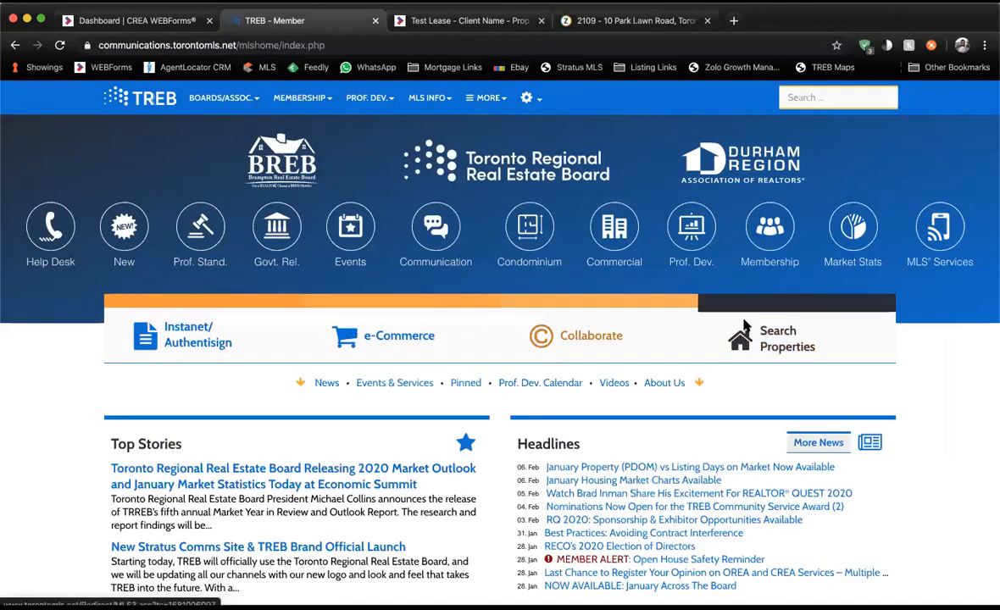
{"action": "left_click", "coordinate": [743, 326]}
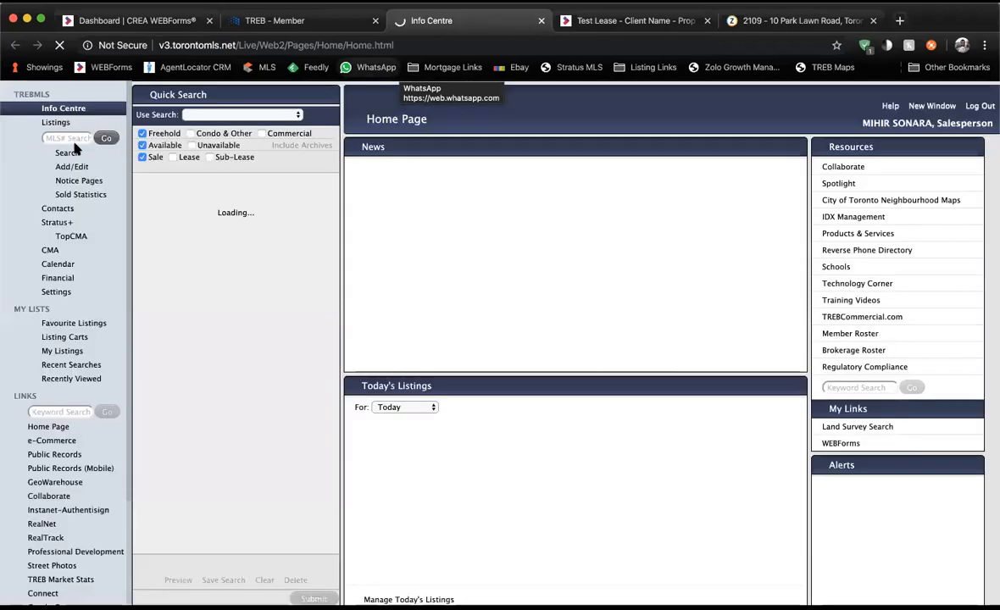
Quick-search MLS# W4685400 and continue past the multiple-sessions warning.
{"action": "left_click", "coordinate": [71, 140]}
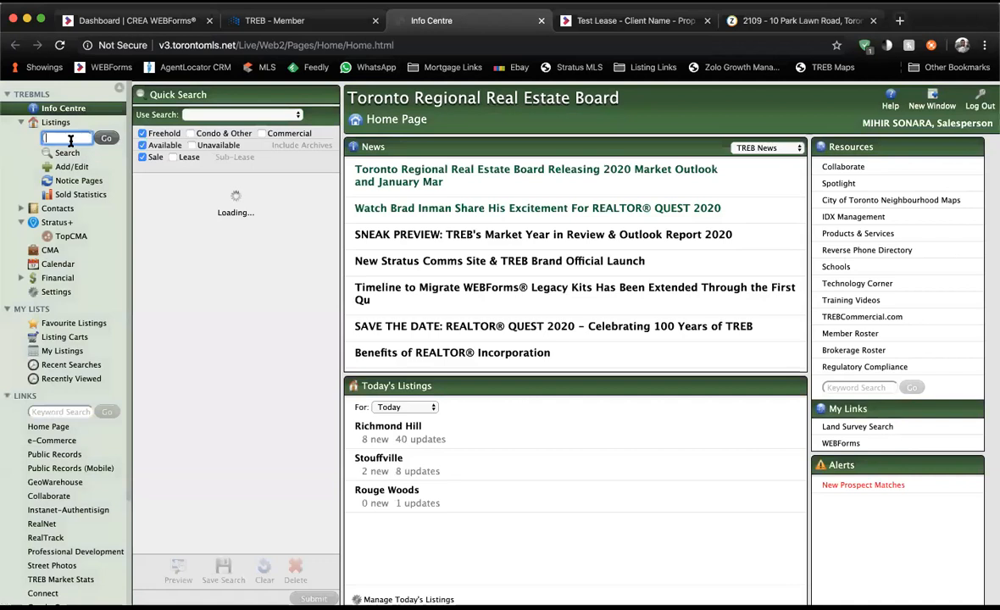
{"action": "type", "text": "W4685400"}
{"action": "left_click", "coordinate": [101, 142]}
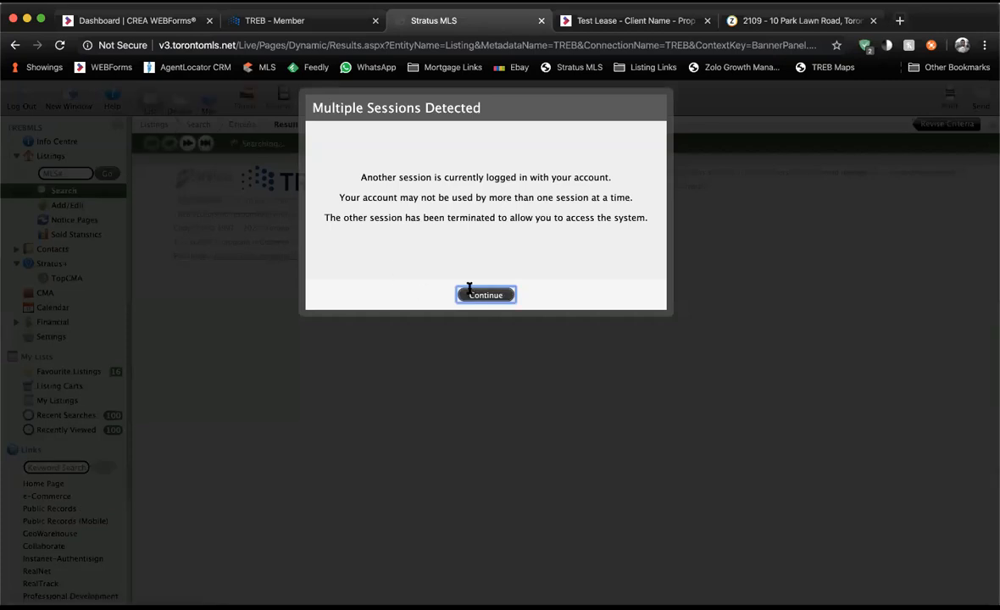
{"action": "left_click", "coordinate": [470, 292]}
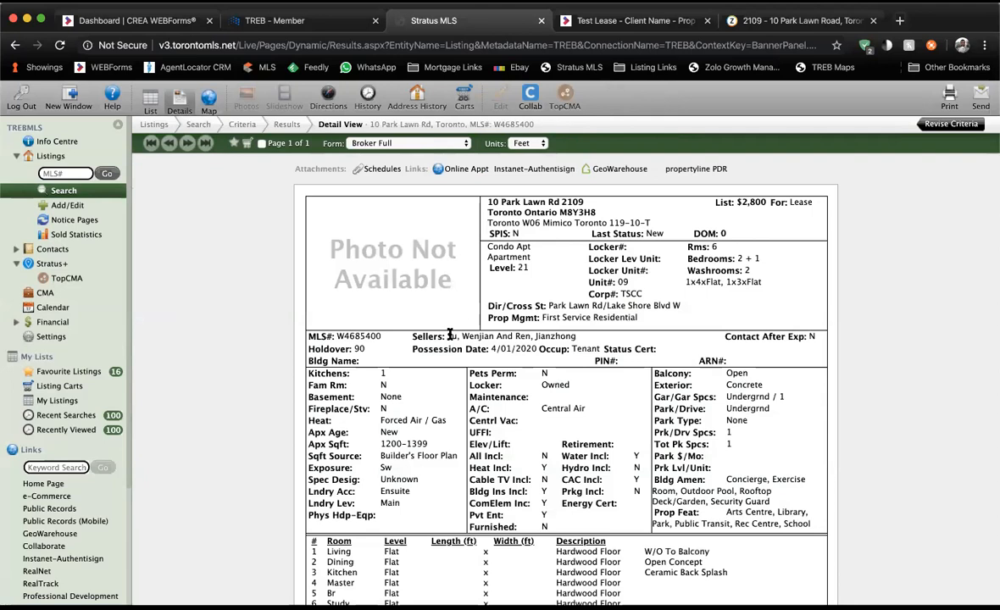
Copy the first seller's name from the MLS listing into the lease form's landlord field.
{"action": "left_click_drag", "start_coordinate": [449, 335], "coordinate": [466, 335]}
{"action": "left_click_drag", "start_coordinate": [472, 337], "coordinate": [495, 336]}
{"action": "key", "text": "super+c"}
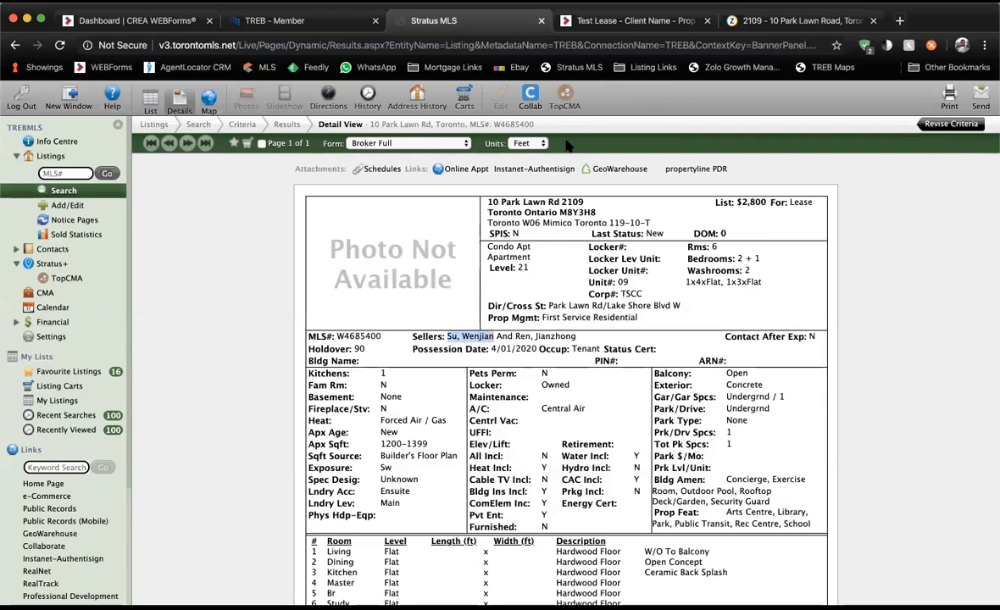
{"action": "left_click", "coordinate": [629, 22]}
{"action": "key", "text": "super+v"}
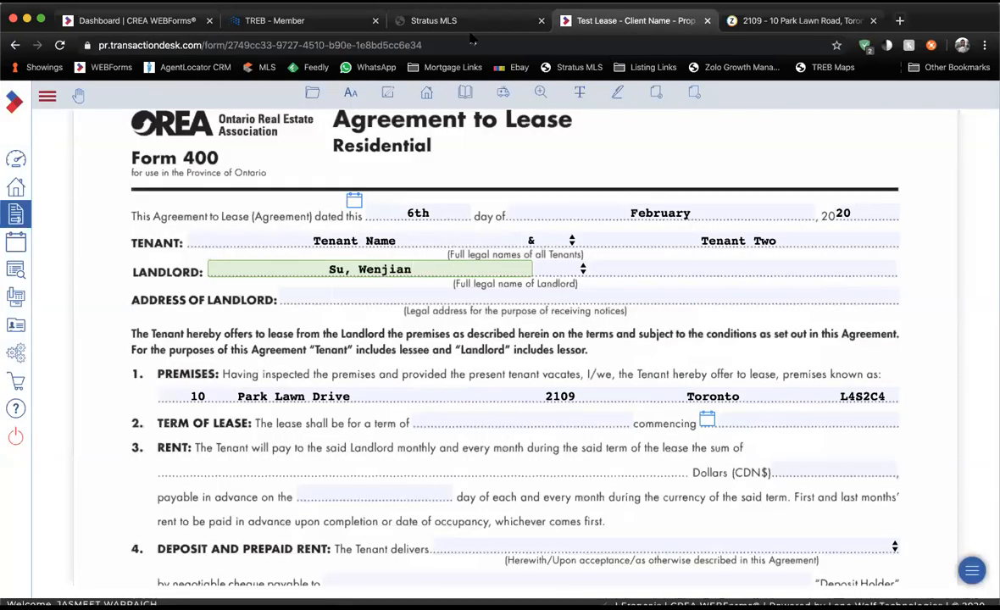
Add the second seller's name as landlord, joining the two names with '&'.
{"action": "left_click", "coordinate": [441, 22]}
{"action": "left_click_drag", "start_coordinate": [516, 337], "coordinate": [576, 338]}
{"action": "key", "text": "super+c"}
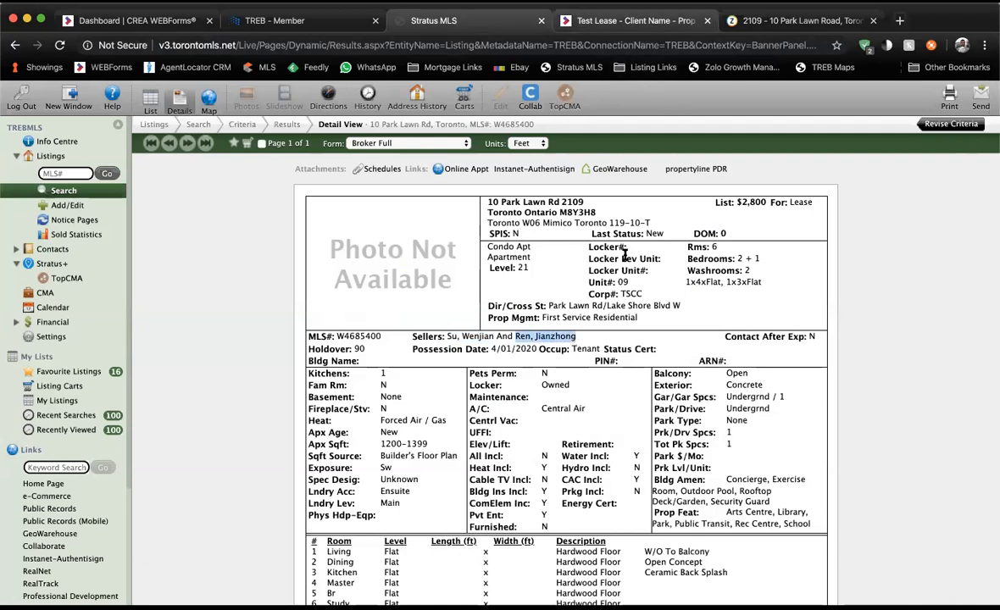
{"action": "left_click", "coordinate": [604, 22]}
{"action": "key", "text": "super+v"}
{"action": "left_click", "coordinate": [583, 269]}
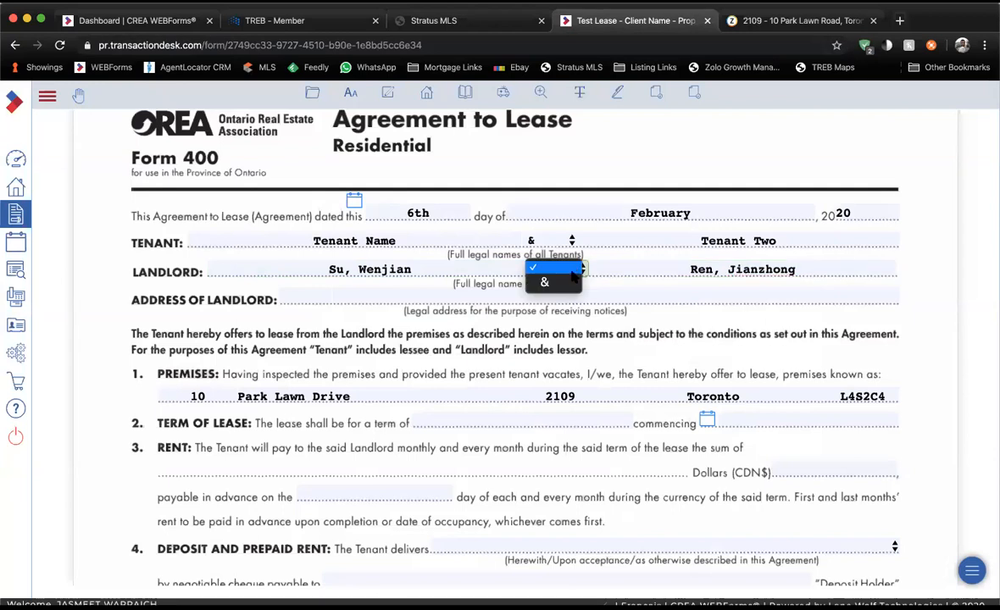
{"action": "left_click", "coordinate": [571, 283]}
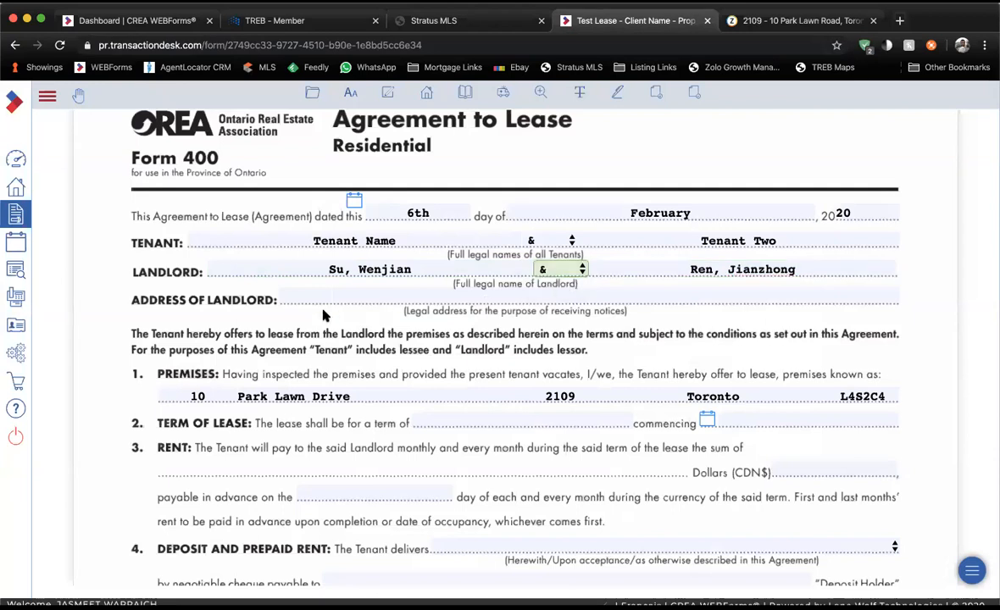
{"action": "scroll", "coordinate": [286, 318], "scroll_direction": "down", "scroll_amount": 2}
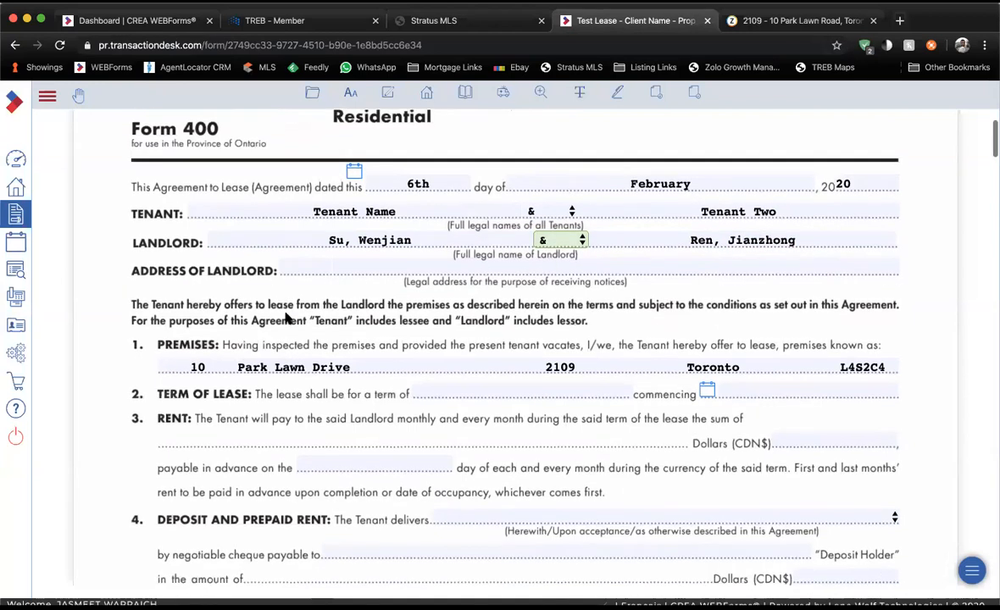
{"action": "left_click", "coordinate": [493, 391]}
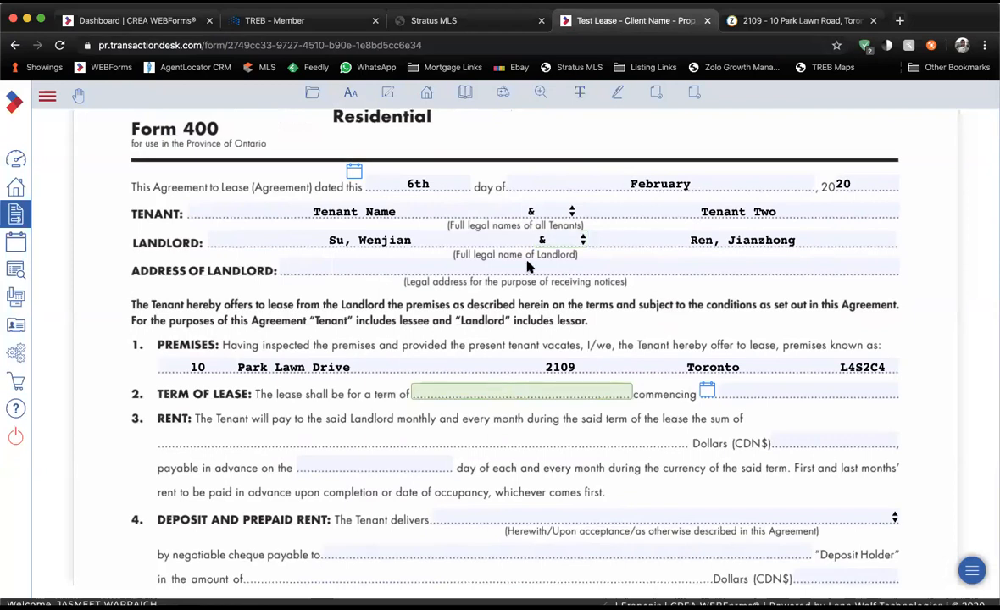
{"action": "left_click", "coordinate": [491, 26]}
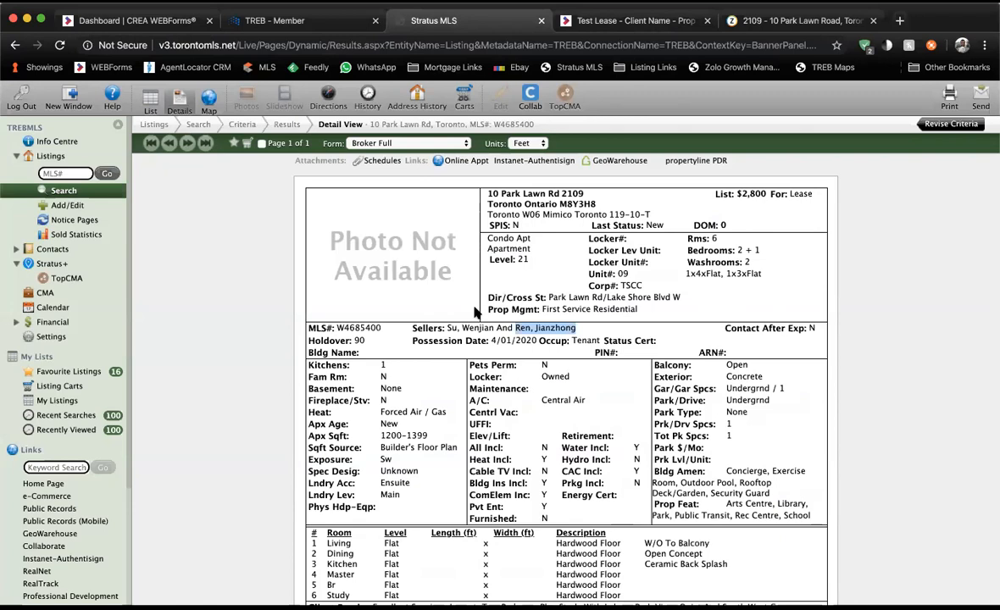
Set the lease term to 1 Year commencing February 14, 2020.
{"action": "key", "text": "super+f"}
{"action": "type", "text": "term"}
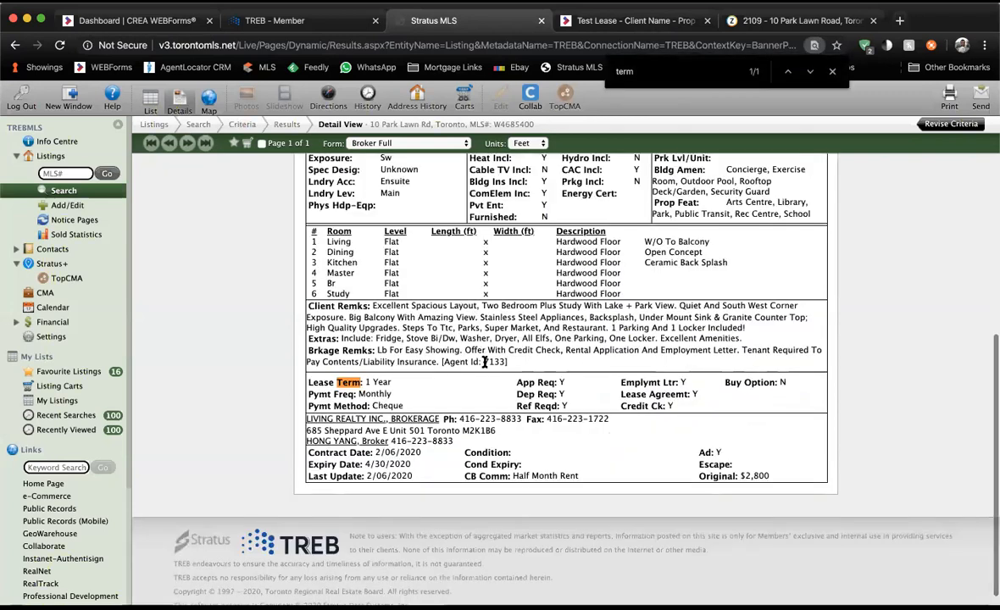
{"action": "key", "text": "ctrl+Tab"}
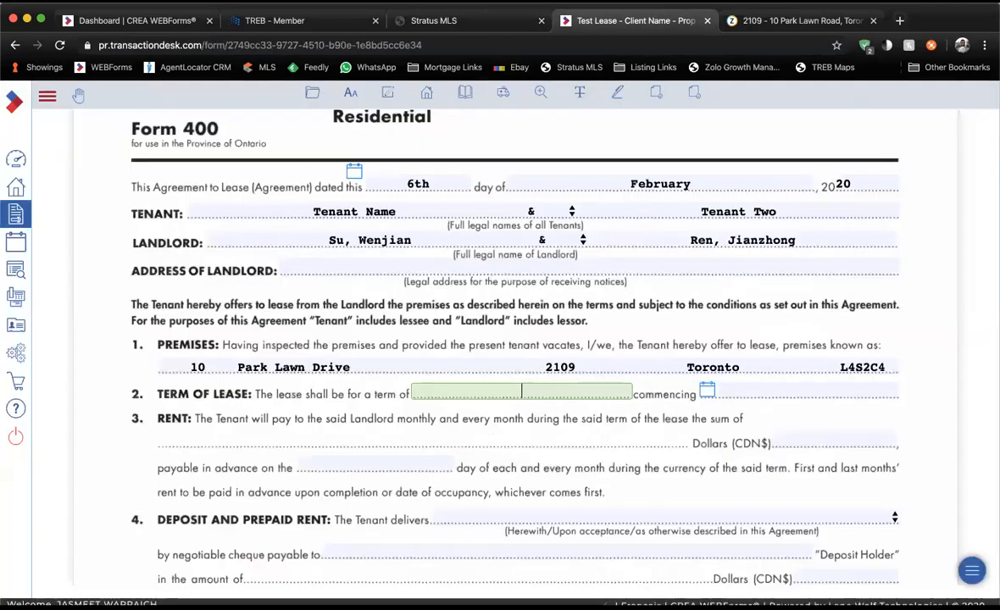
{"action": "type", "text": "1 Year"}
{"action": "left_click", "coordinate": [716, 394]}
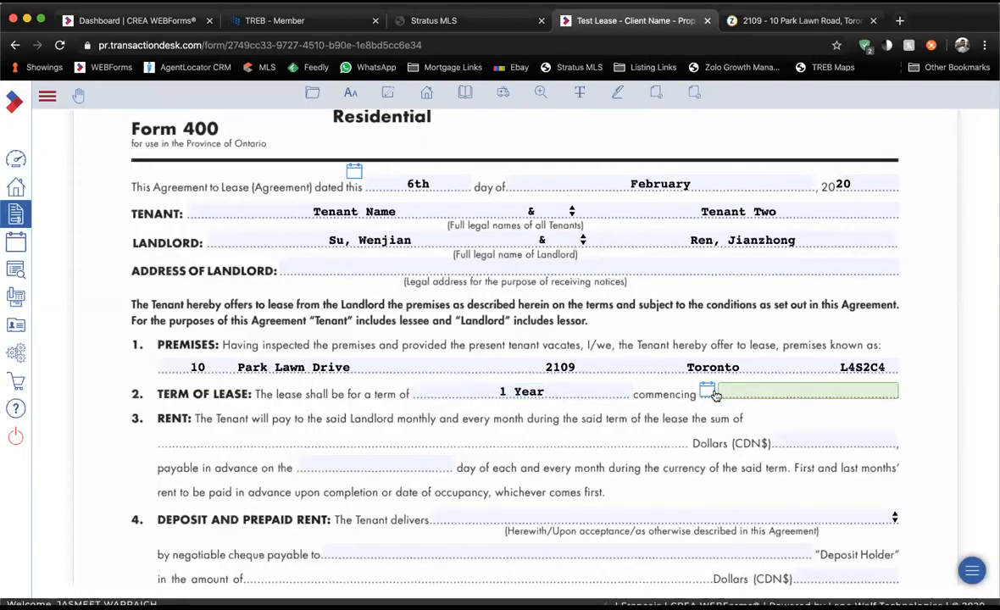
{"action": "left_click", "coordinate": [716, 396]}
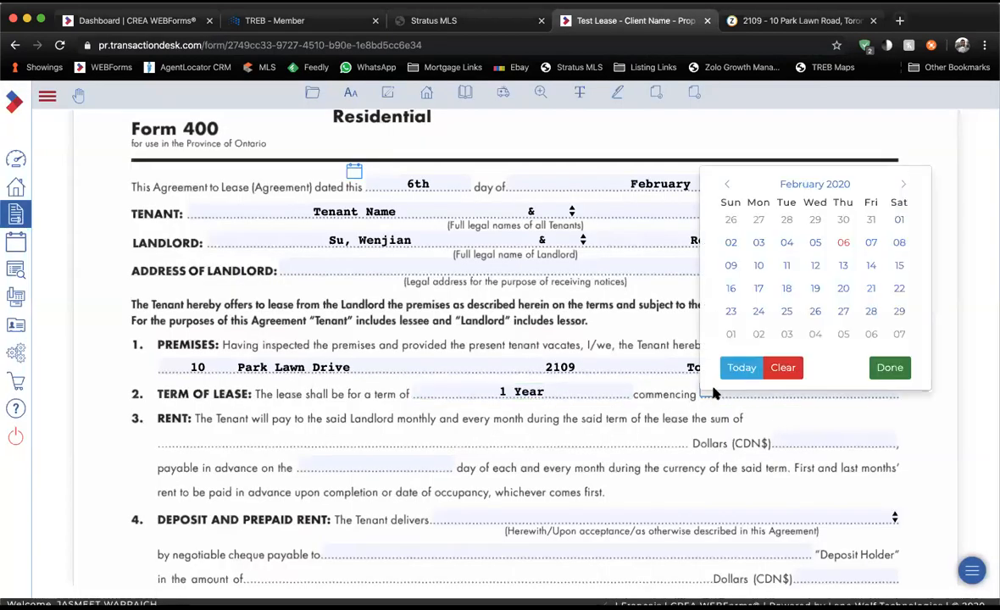
{"action": "left_click", "coordinate": [865, 271]}
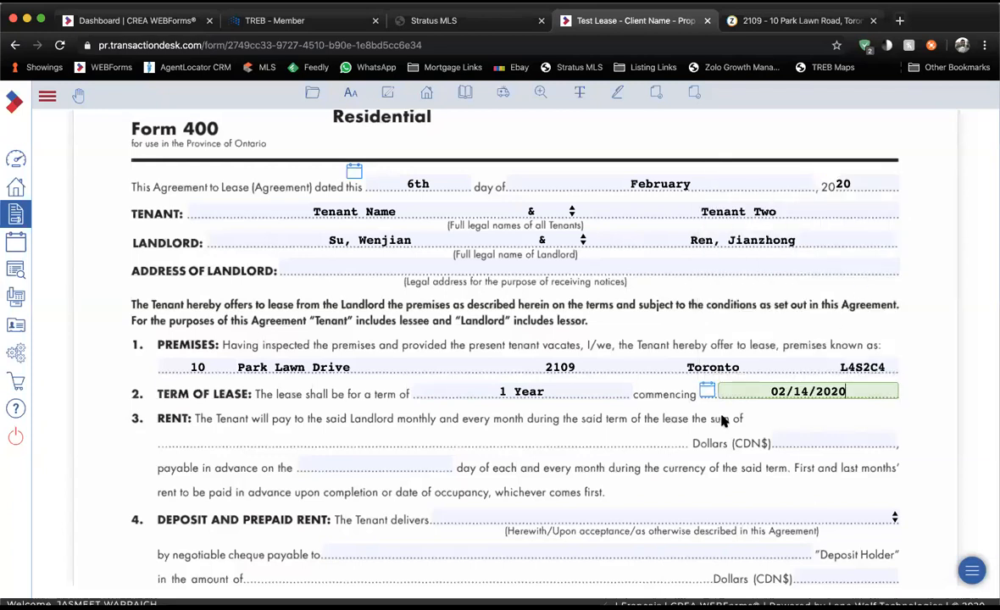
{"action": "scroll", "coordinate": [722, 421], "scroll_direction": "down", "scroll_amount": 1}
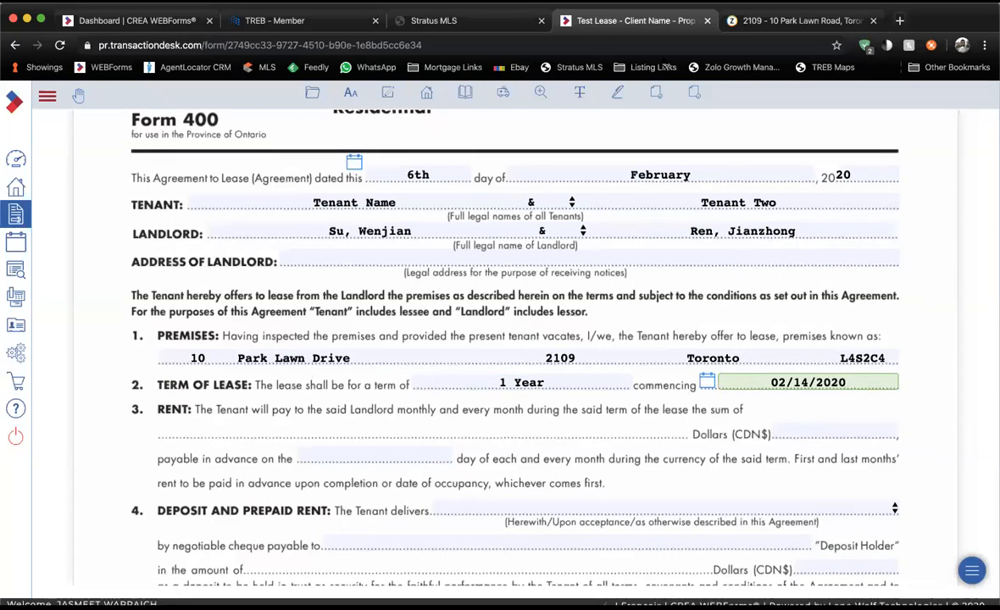
Enter the monthly rent as 2800, matching the listing's $2,800 price.
{"action": "left_click", "coordinate": [471, 24]}
{"action": "scroll", "coordinate": [740, 230], "scroll_direction": "up", "scroll_amount": 5}
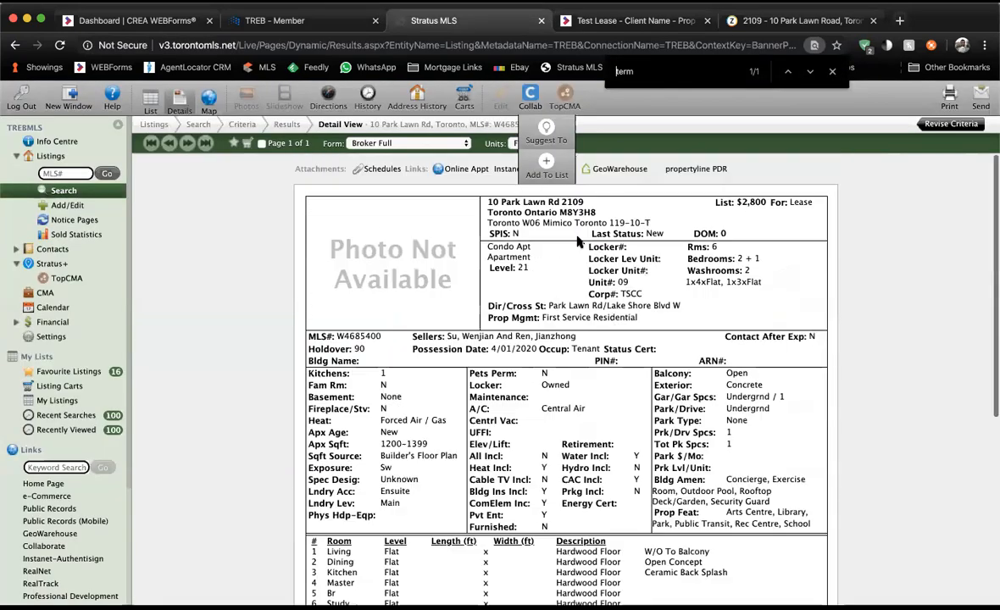
{"action": "left_click_drag", "start_coordinate": [735, 201], "coordinate": [766, 202]}
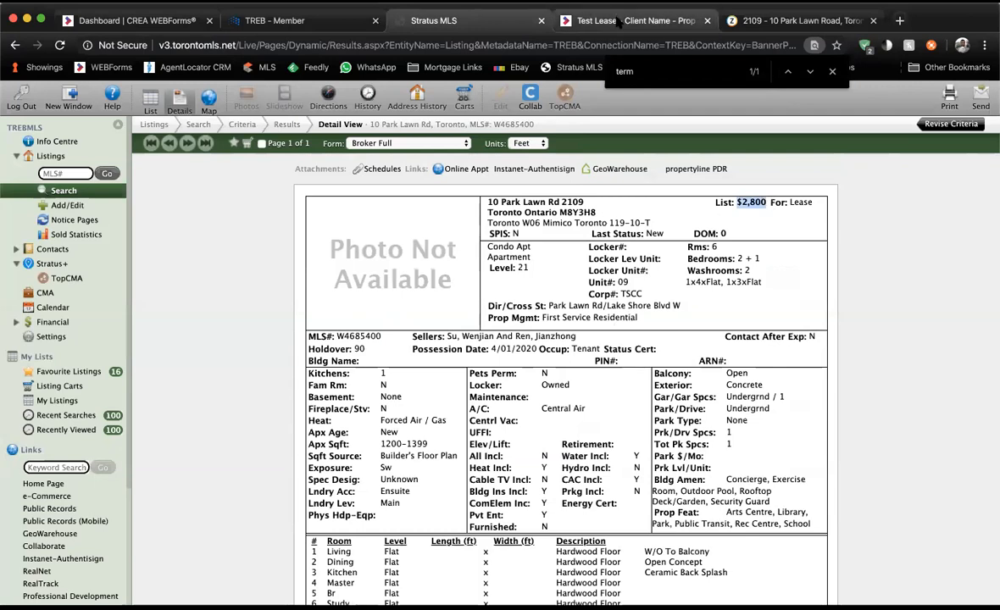
{"action": "left_click", "coordinate": [619, 21]}
{"action": "left_click", "coordinate": [618, 22]}
{"action": "left_click", "coordinate": [810, 430]}
{"action": "type", "text": "2800"}
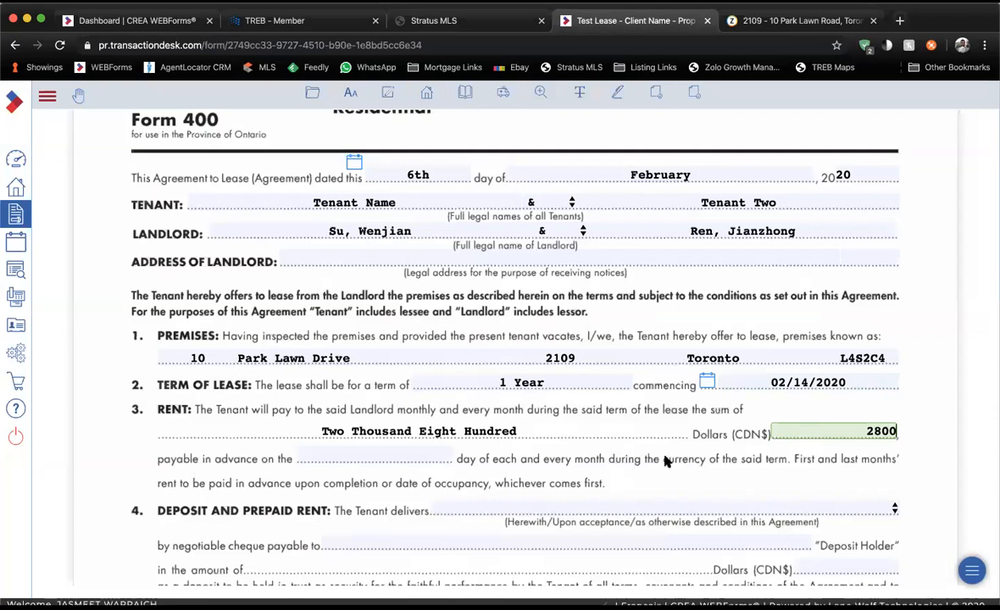
Make rent payable on the 14th day of each month.
{"action": "left_click", "coordinate": [405, 450]}
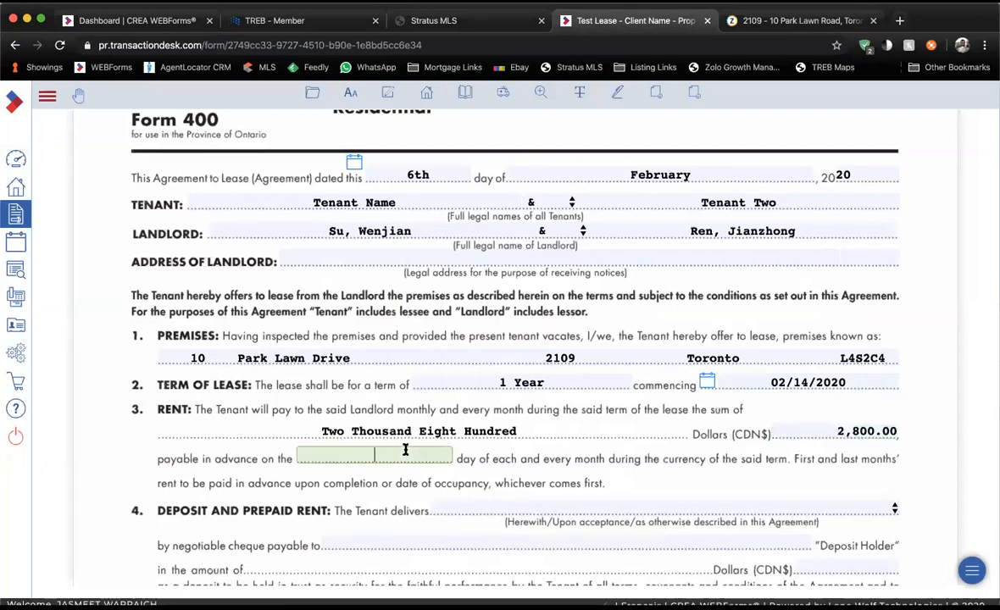
{"action": "type", "text": "14"}
{"action": "left_click", "coordinate": [796, 382]}
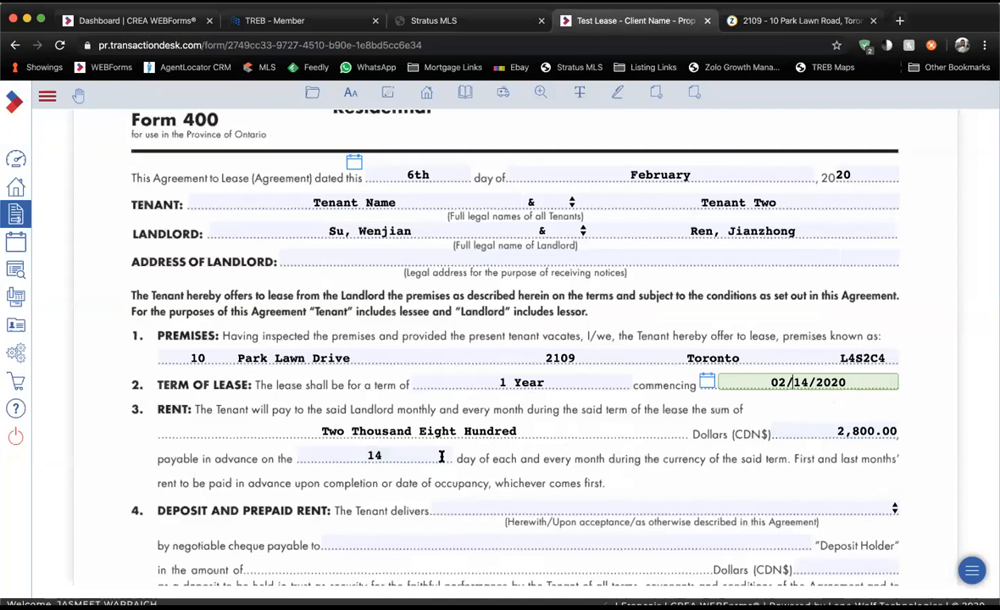
{"action": "scroll", "coordinate": [442, 457], "scroll_direction": "down", "scroll_amount": 1}
{"action": "left_click", "coordinate": [386, 442]}
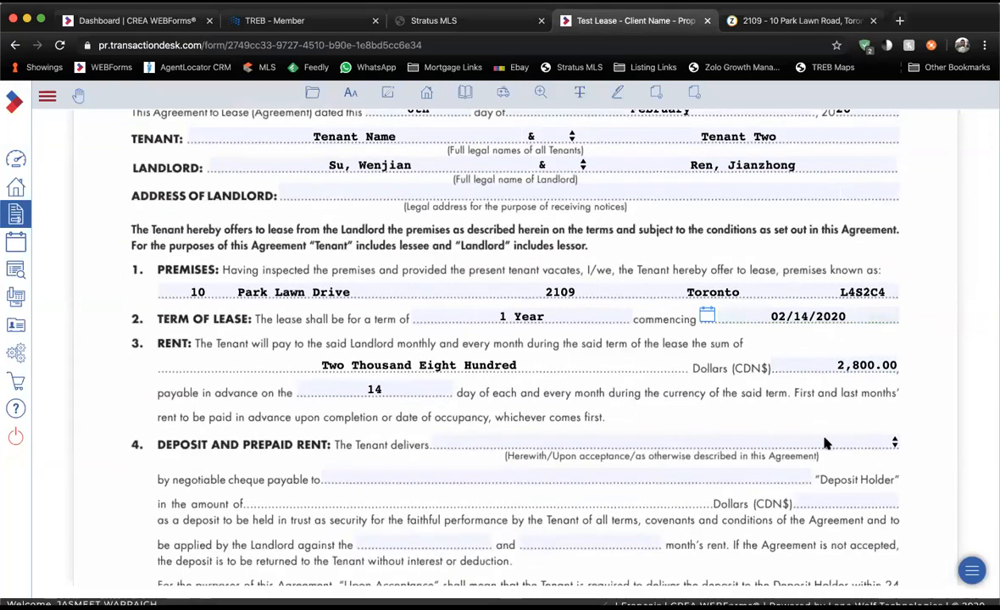
Set a 3600 deposit delivered upon acceptance.
{"action": "left_click", "coordinate": [881, 442]}
{"action": "left_click", "coordinate": [535, 471]}
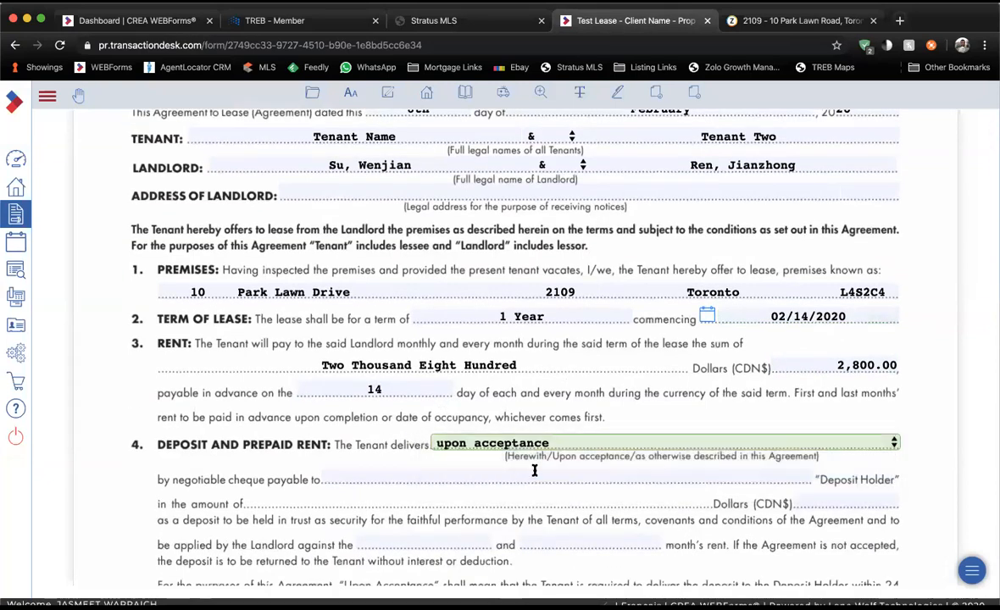
{"action": "left_click", "coordinate": [535, 476]}
{"action": "left_click", "coordinate": [830, 498]}
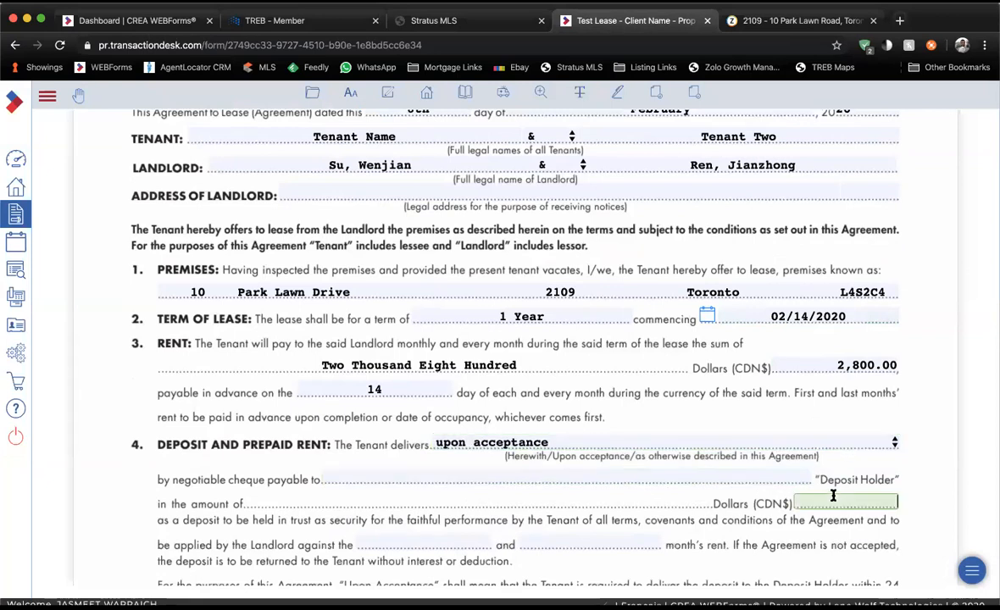
{"action": "type", "text": "3600"}
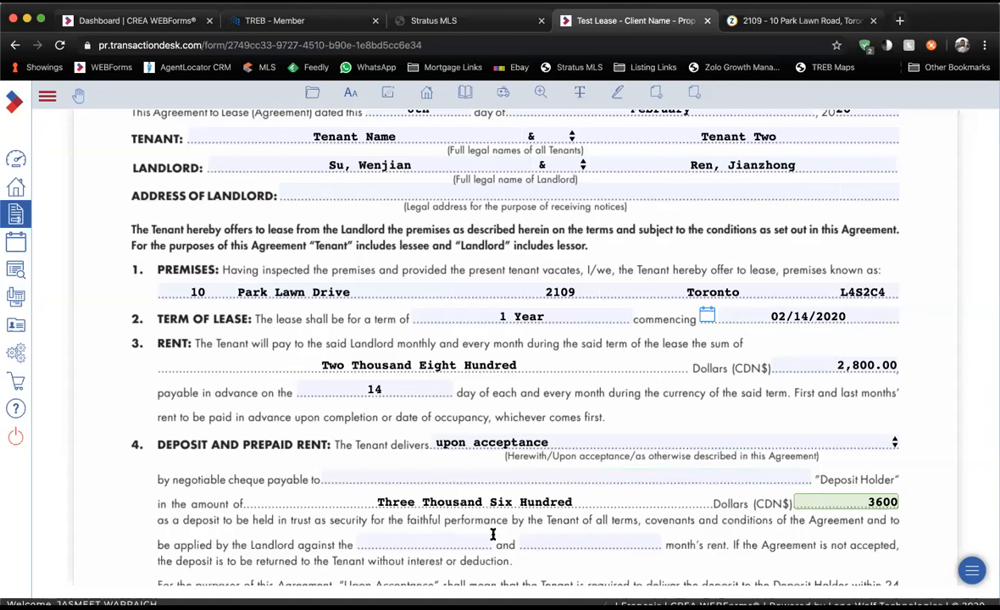
Apply the deposit to the First and Last months' rent, removing a stray '5'.
{"action": "left_click", "coordinate": [466, 540]}
{"action": "type", "text": "First"}
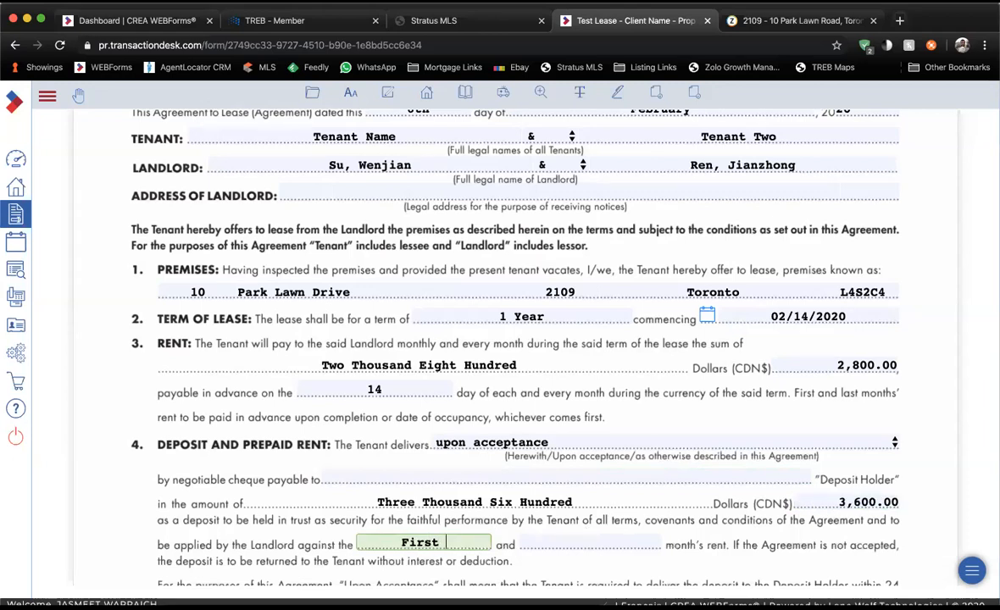
{"action": "key", "text": "Tab"}
{"action": "type", "text": "Last"}
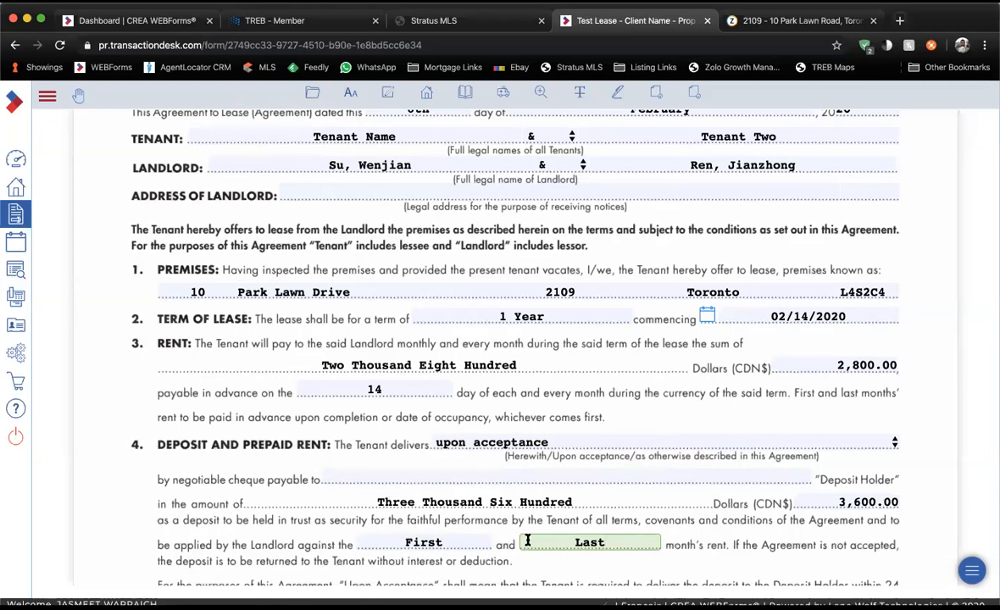
{"action": "scroll", "coordinate": [527, 540], "scroll_direction": "down", "scroll_amount": 2}
{"action": "type", "text": "5"}
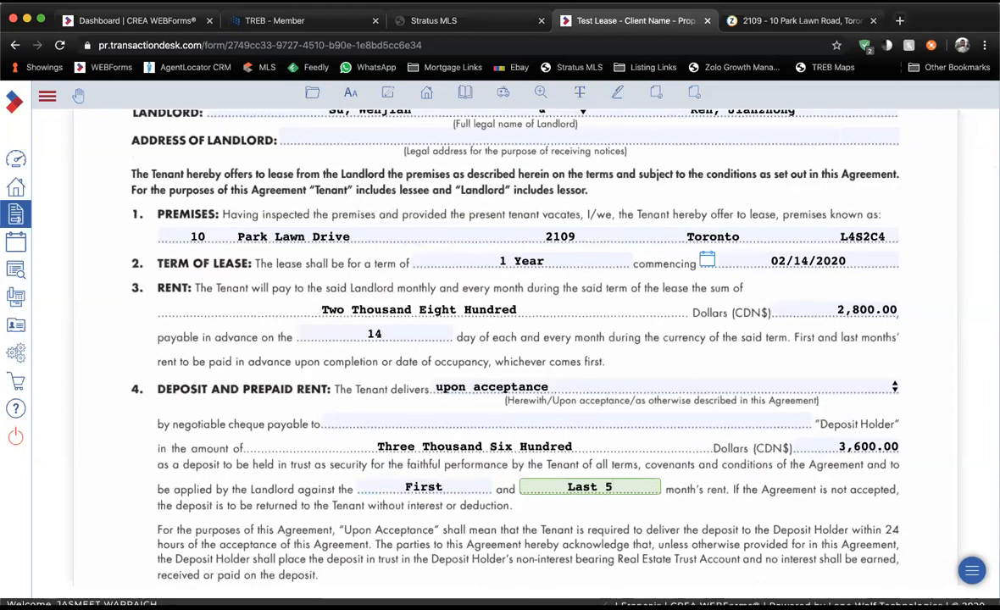
{"action": "left_click", "coordinate": [847, 446]}
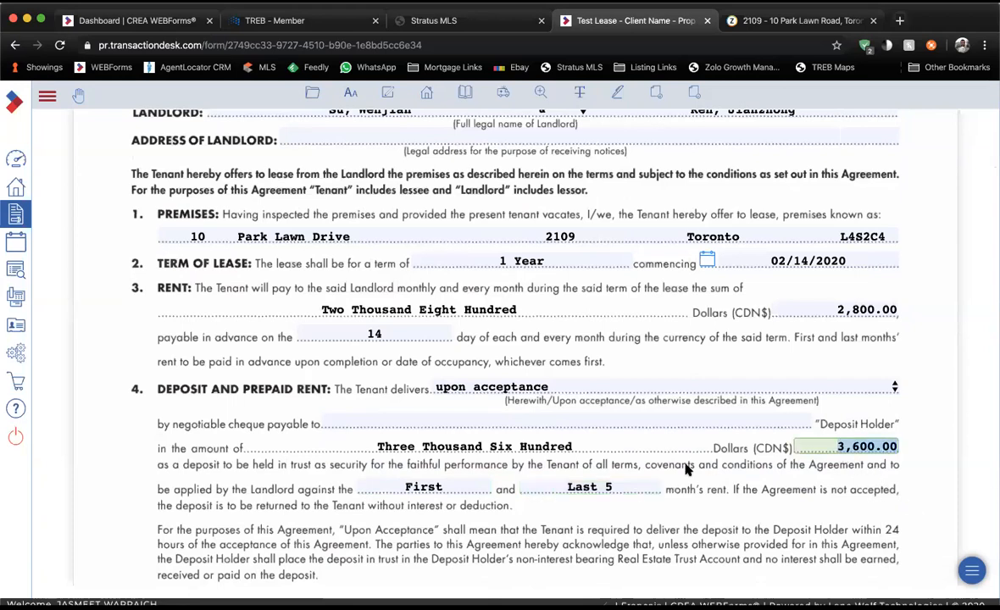
{"action": "left_click", "coordinate": [642, 487]}
{"action": "key", "text": "BackSpace"}
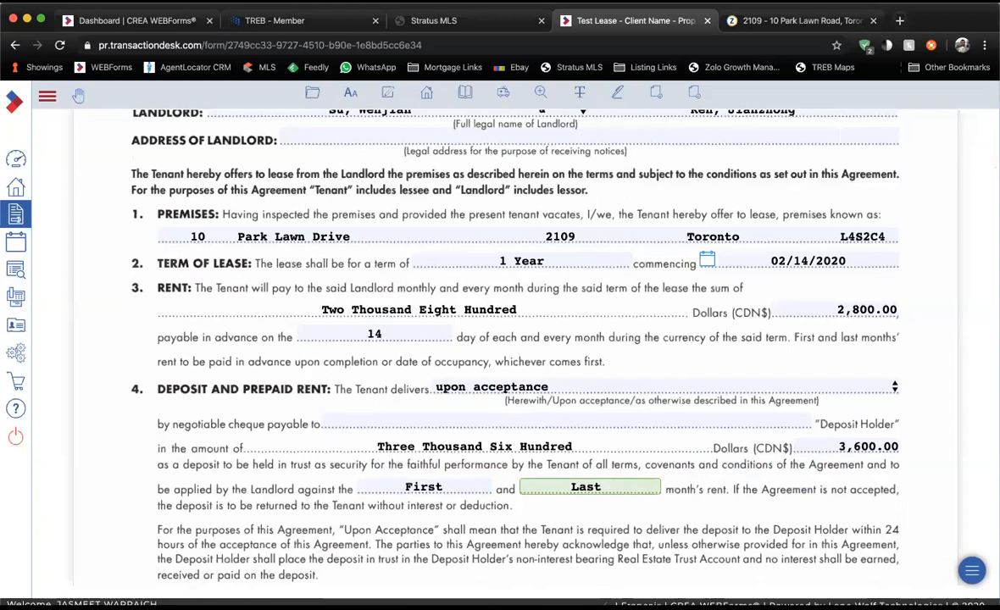
{"action": "left_click", "coordinate": [705, 464]}
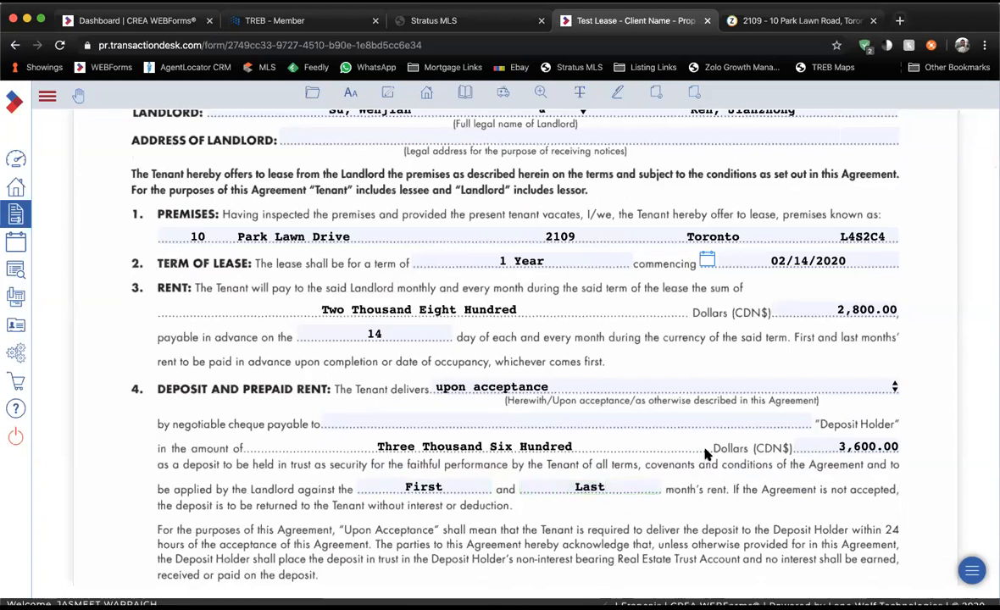
{"action": "scroll", "coordinate": [706, 457], "scroll_direction": "down", "scroll_amount": 1}
Make the deposit payable to LIVING REALTY INC., BROKERAGE, copied from the MLS listing.
{"action": "left_click", "coordinate": [587, 397]}
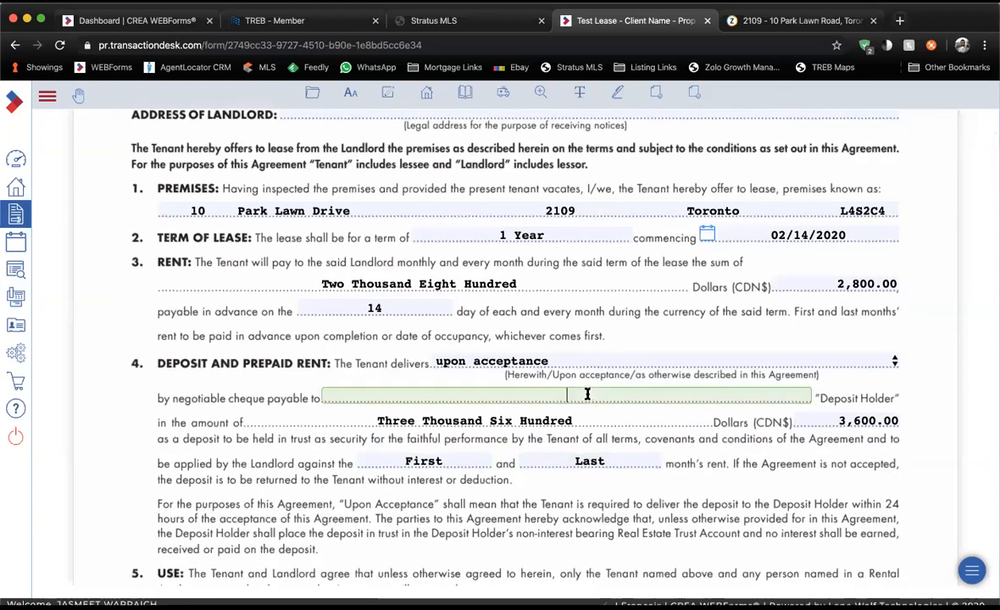
{"action": "left_click", "coordinate": [433, 21]}
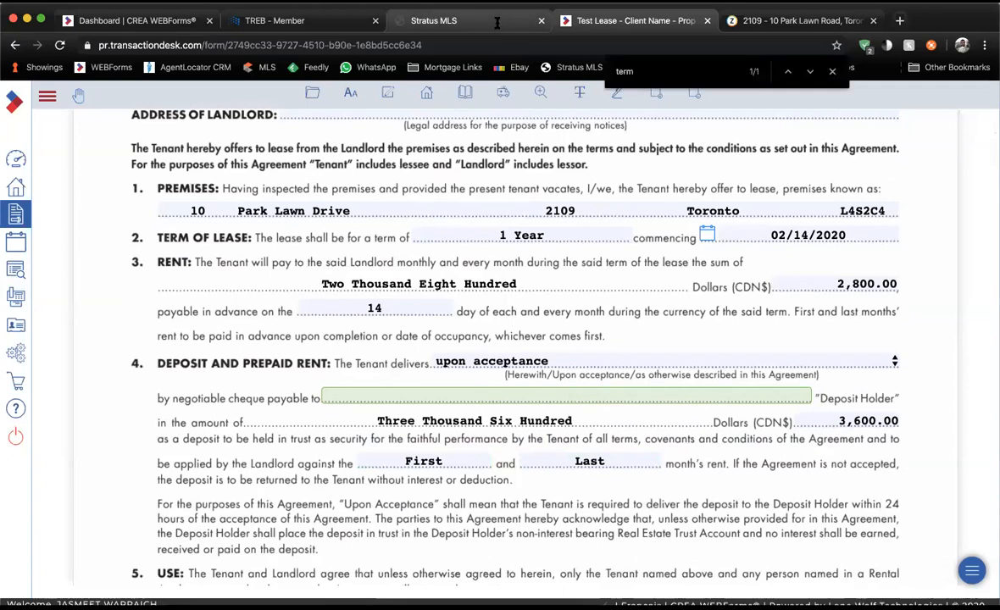
{"action": "scroll", "coordinate": [423, 285], "scroll_direction": "down", "scroll_amount": 7}
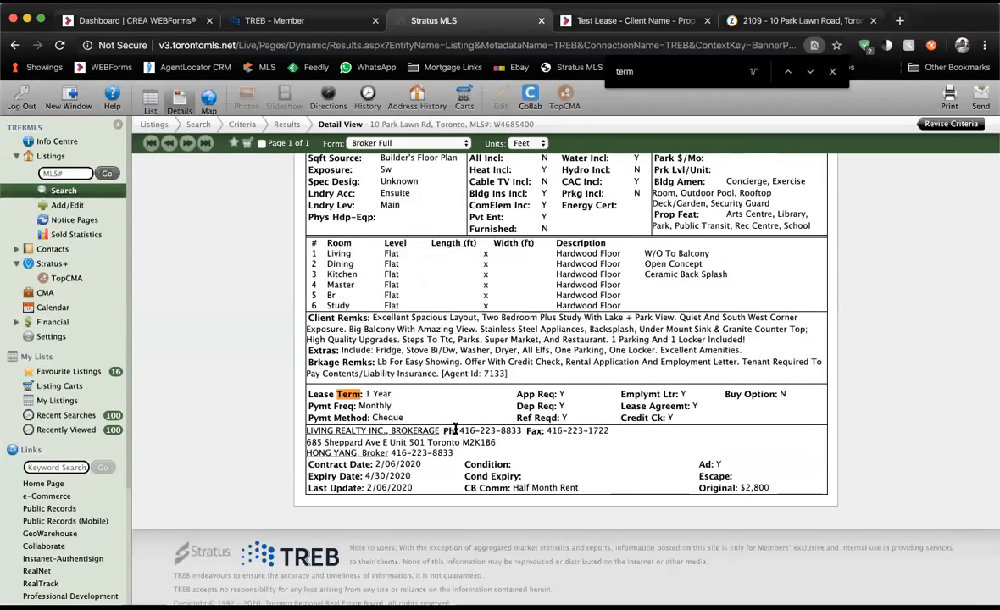
{"action": "left_click_drag", "start_coordinate": [441, 430], "coordinate": [287, 430]}
{"action": "key", "text": "ctrl+c"}
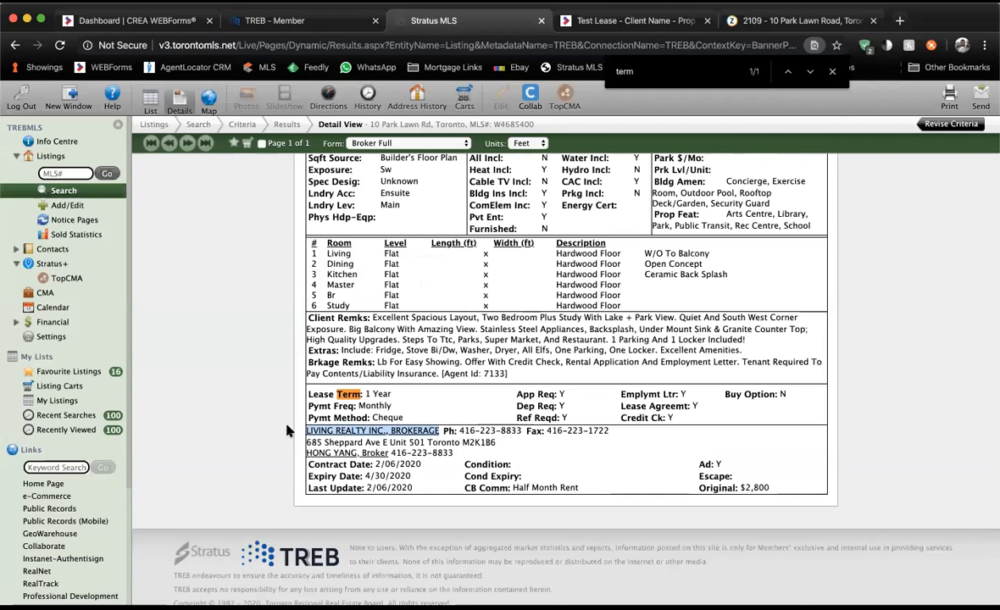
{"action": "key", "text": "Escape"}
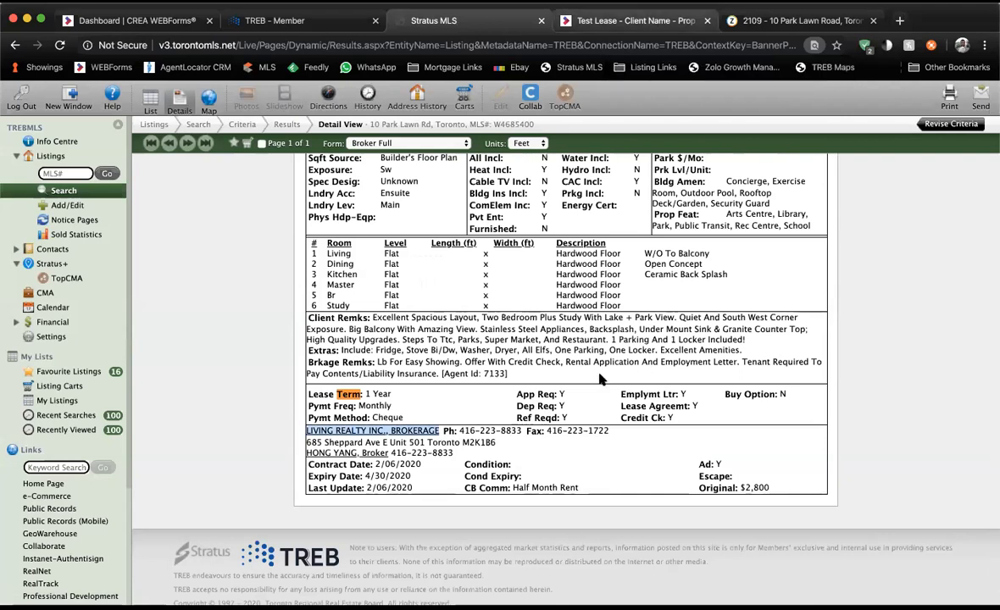
{"action": "key", "text": "ctrl+Tab"}
{"action": "left_click", "coordinate": [551, 397]}
{"action": "key", "text": "ctrl+v"}
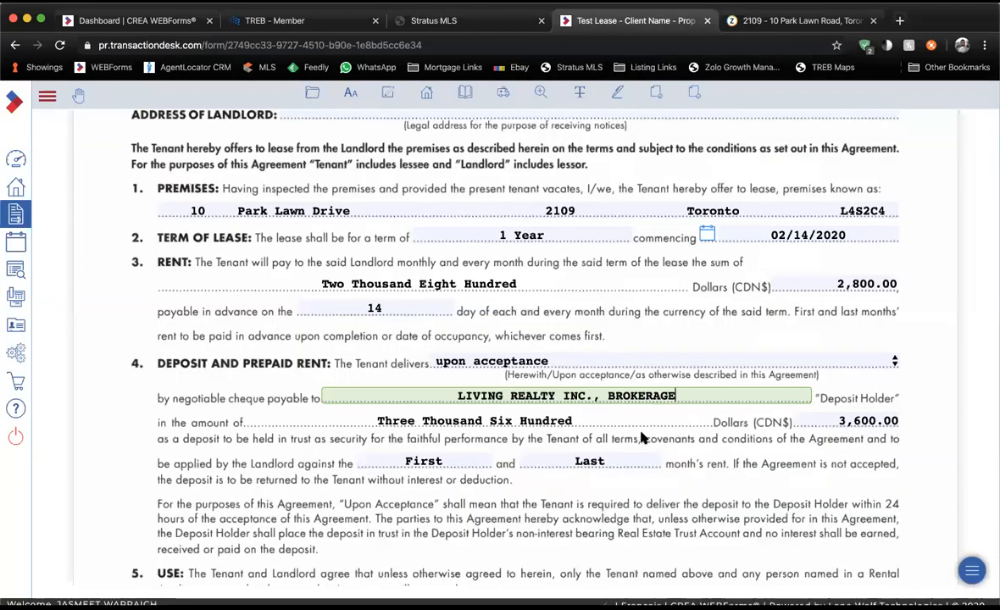
{"action": "scroll", "coordinate": [665, 445], "scroll_direction": "down", "scroll_amount": 3}
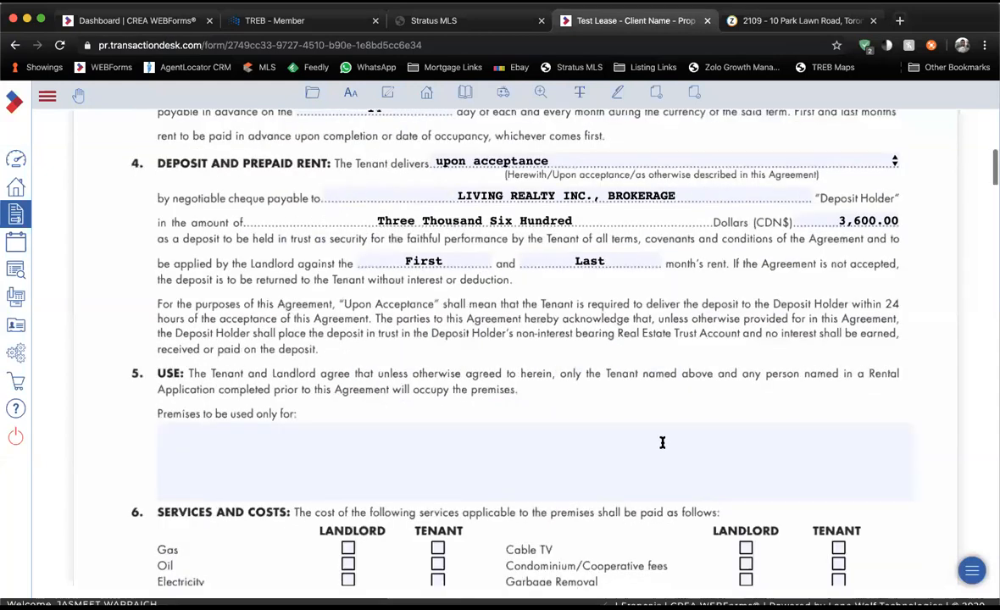
Enter 'Single Family Condo Residential' as the only permitted use of the premises.
{"action": "left_click", "coordinate": [577, 441]}
{"action": "type", "text": "Sin"}
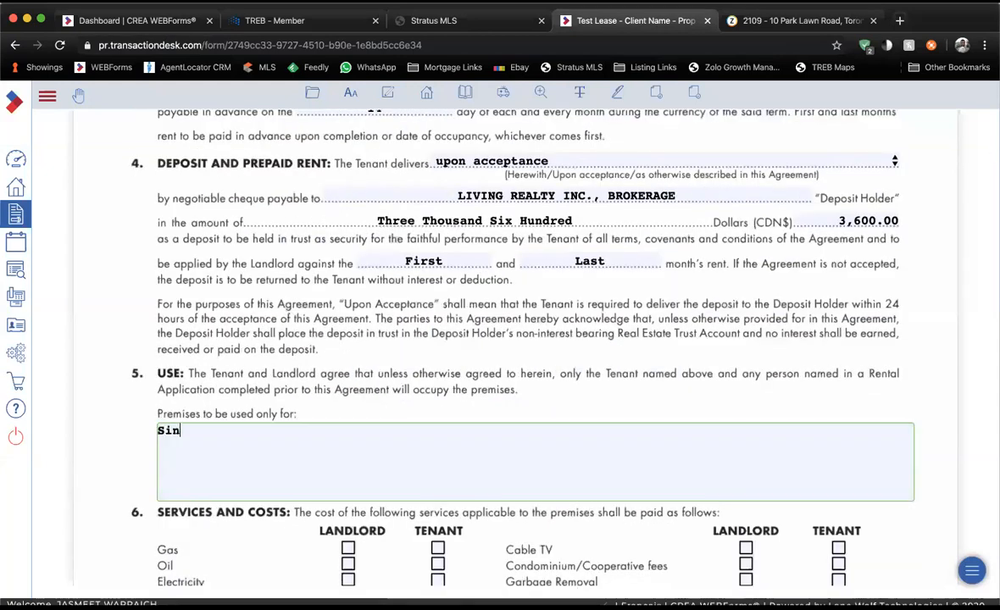
{"action": "type", "text": "gle Family Condo "}
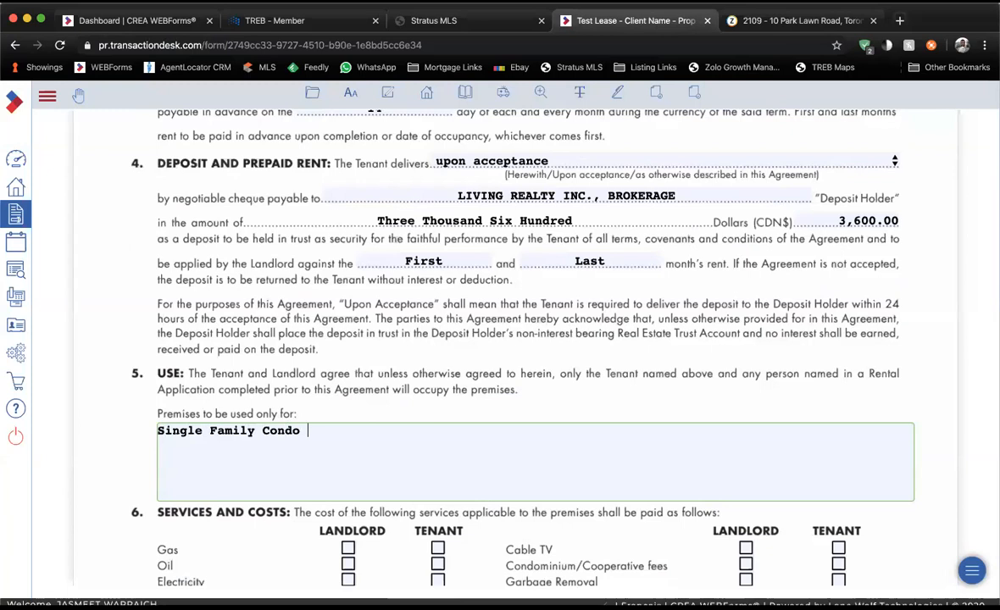
{"action": "type", "text": "Residential"}
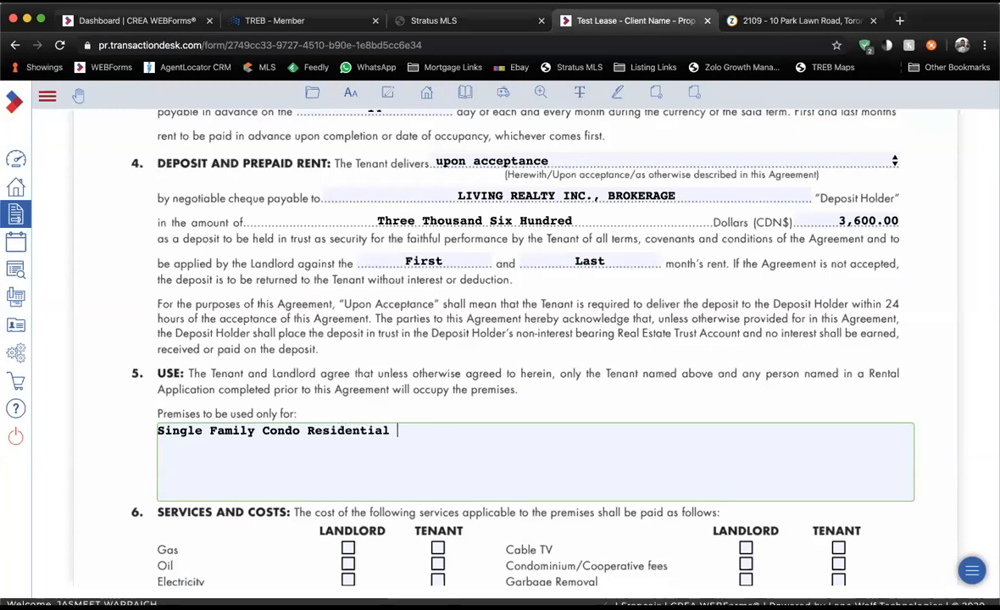
{"action": "scroll", "coordinate": [553, 442], "scroll_direction": "down", "scroll_amount": 3}
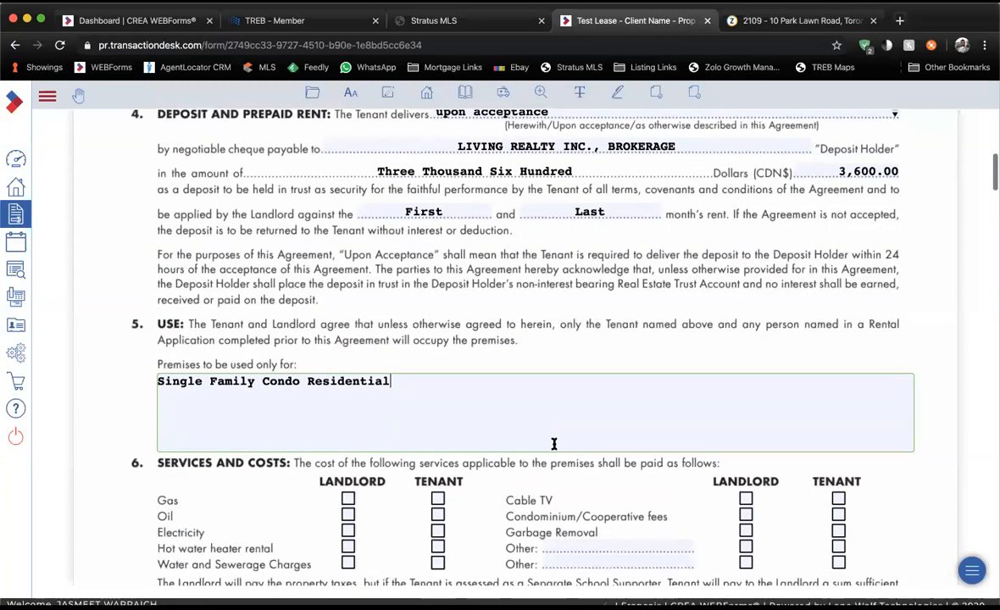
{"action": "scroll", "coordinate": [477, 429], "scroll_direction": "down", "scroll_amount": 1}
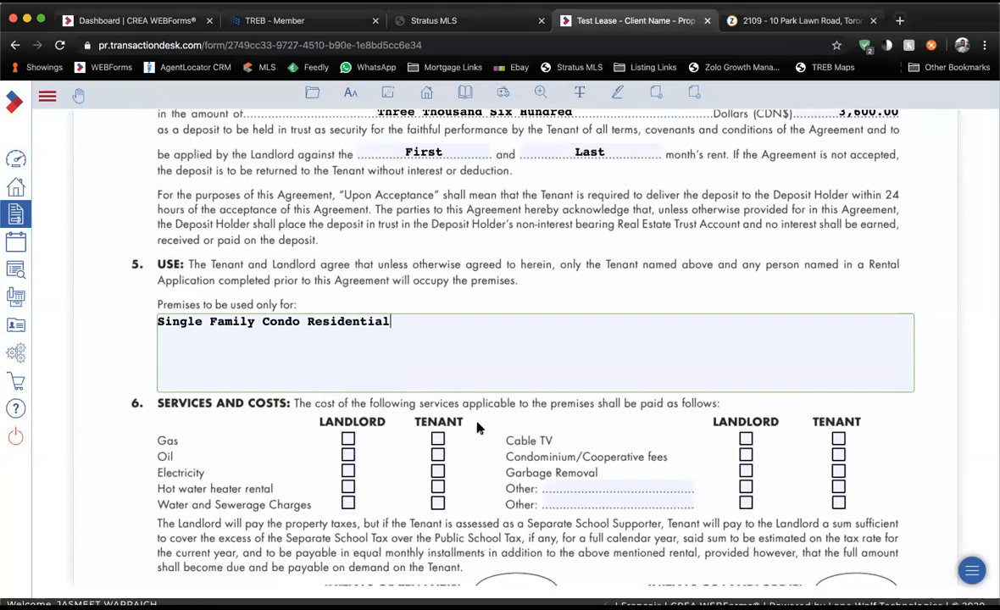
{"action": "left_click", "coordinate": [260, 290]}
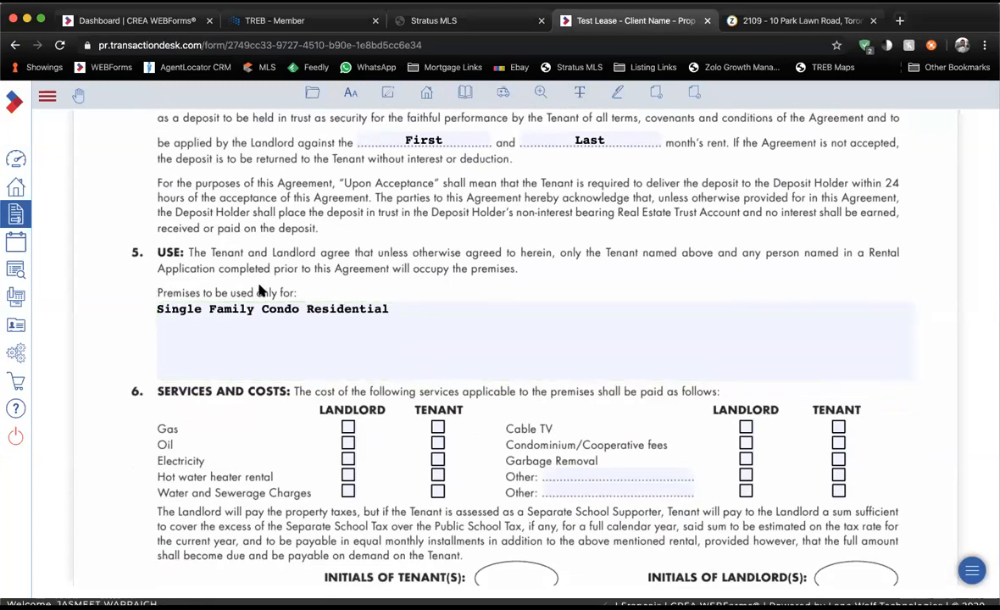
{"action": "scroll", "coordinate": [260, 291], "scroll_direction": "down", "scroll_amount": 3}
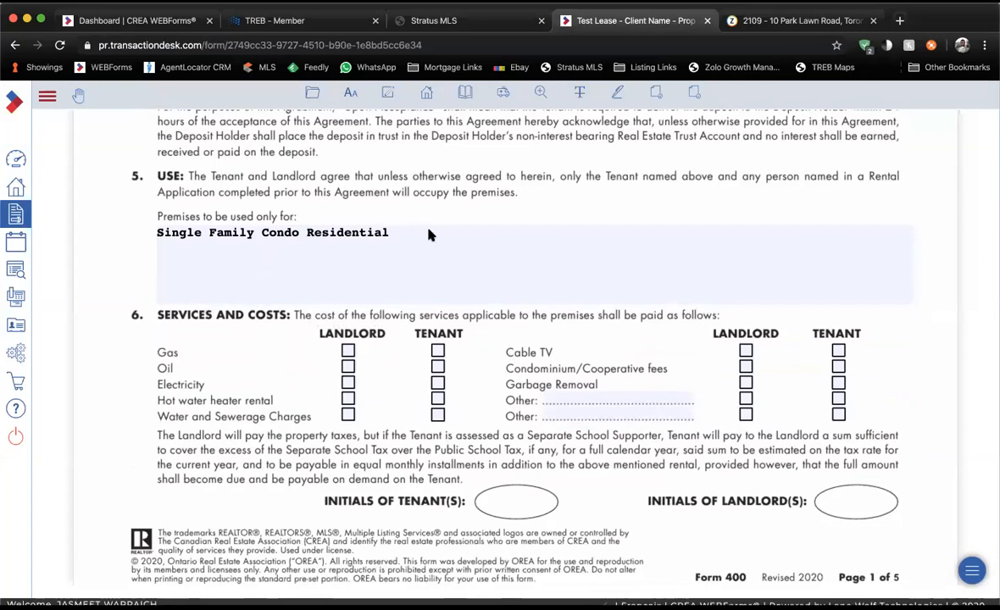
Charge electricity to the tenant and gas, water and sewerage to the landlord, per the listing.
{"action": "key", "text": "super+f"}
{"action": "type", "text": "term"}
{"action": "scroll", "coordinate": [529, 279], "scroll_direction": "up", "scroll_amount": 3}
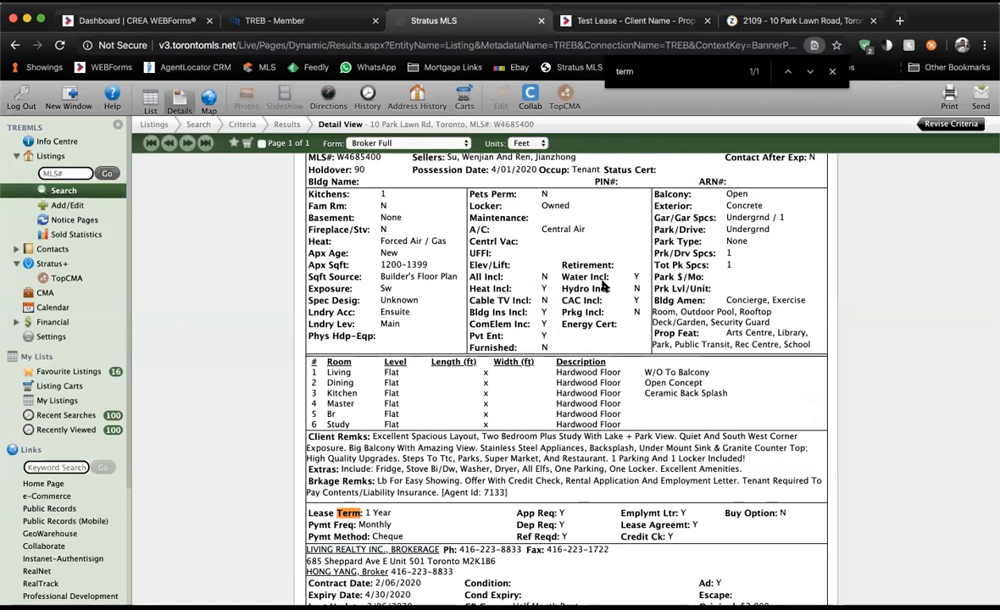
{"action": "left_click_drag", "start_coordinate": [592, 289], "coordinate": [640, 289]}
{"action": "left_click", "coordinate": [640, 289]}
{"action": "left_click", "coordinate": [671, 21]}
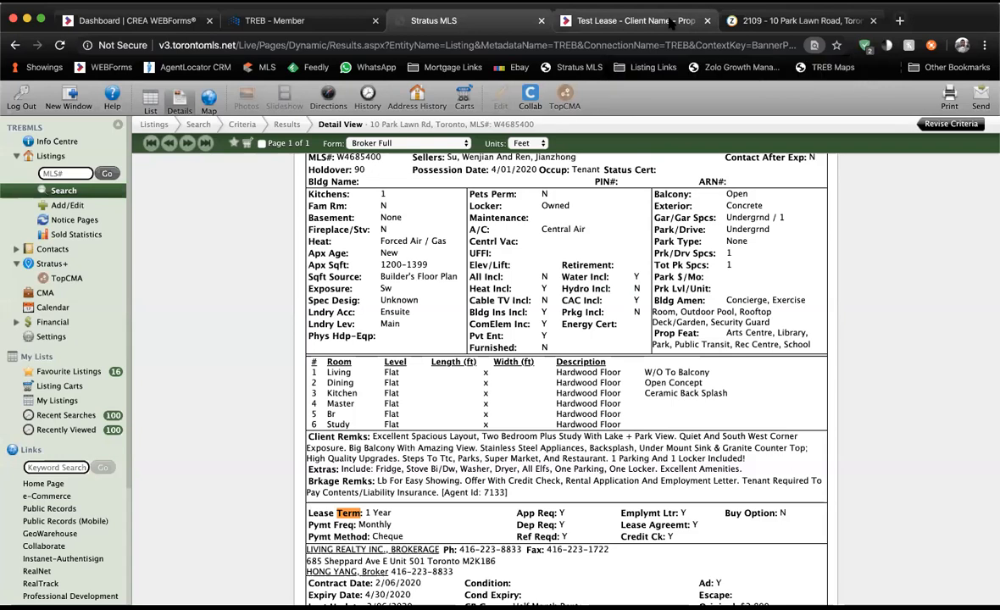
{"action": "left_click", "coordinate": [671, 21]}
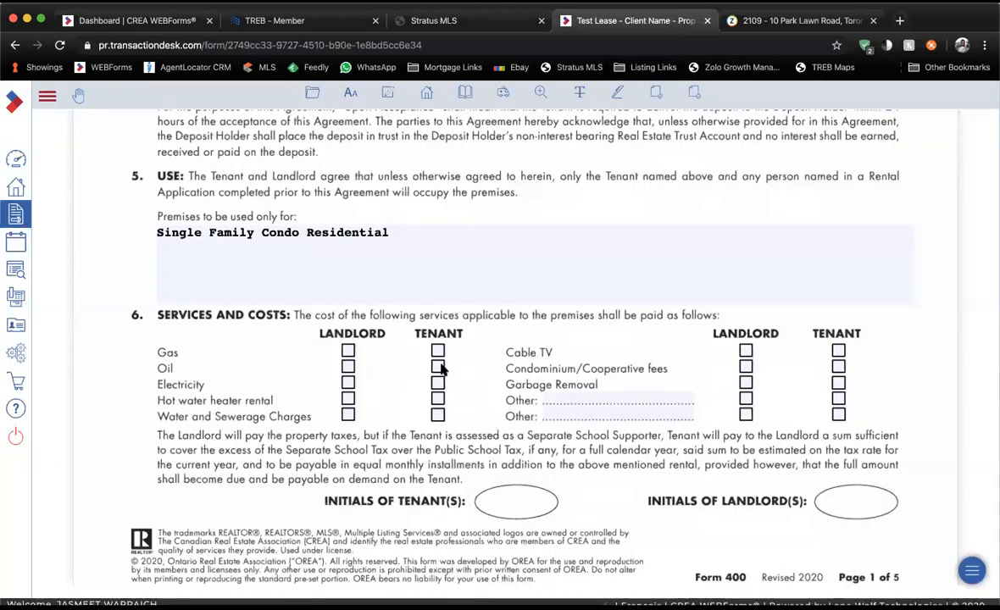
{"action": "left_click", "coordinate": [439, 384]}
{"action": "left_click", "coordinate": [347, 415]}
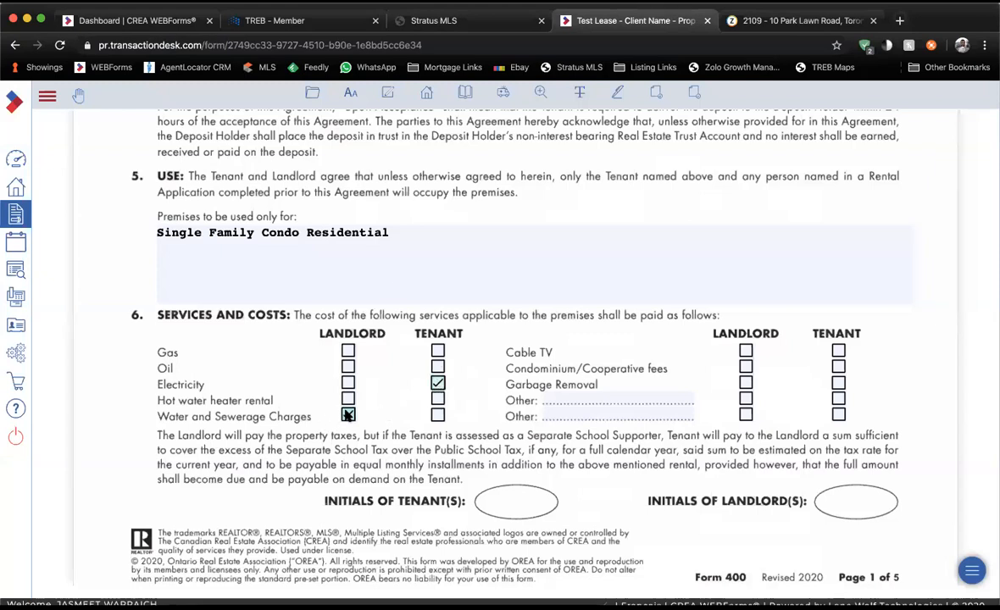
{"action": "left_click", "coordinate": [492, 30]}
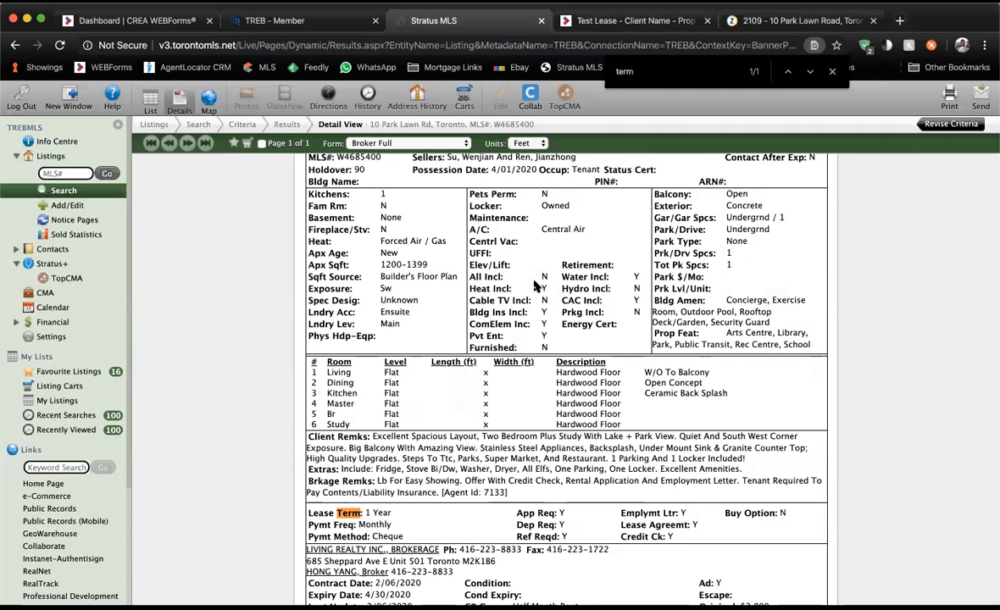
{"action": "left_click", "coordinate": [593, 21]}
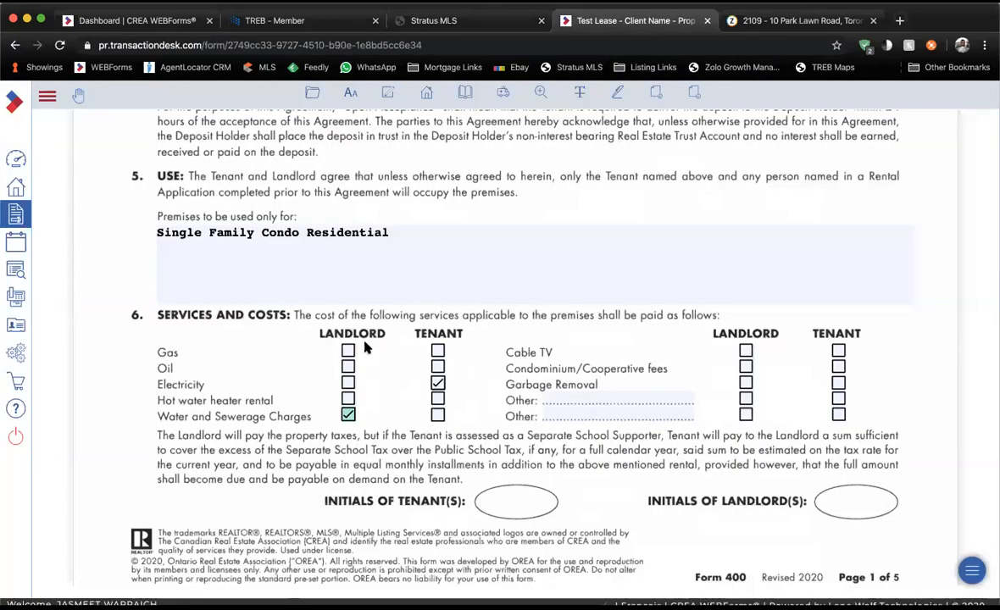
{"action": "left_click", "coordinate": [348, 352]}
Charge cable TV to the tenant and condominium fees and garbage removal to the landlord.
{"action": "left_click", "coordinate": [444, 21]}
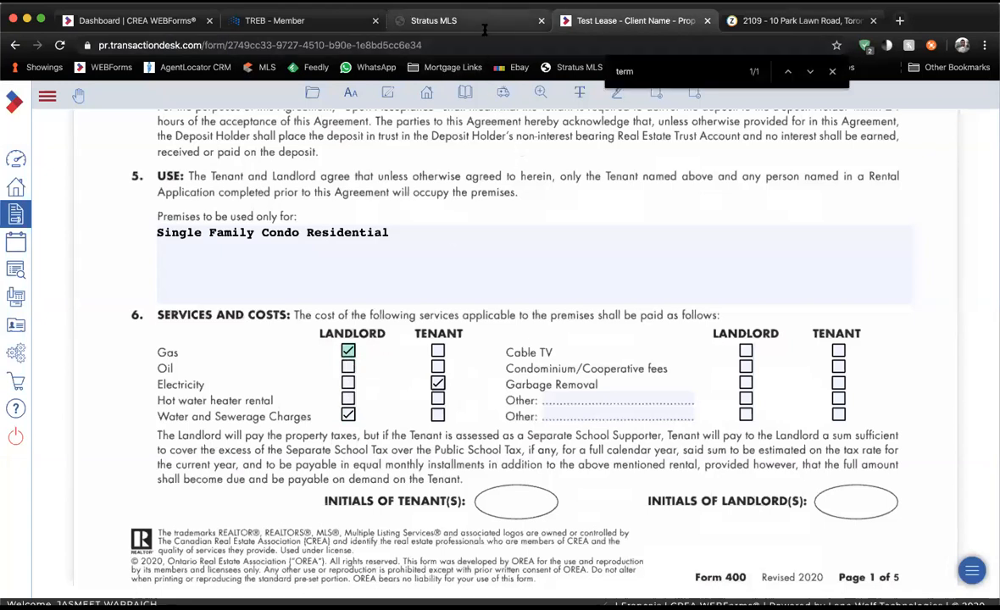
{"action": "scroll", "coordinate": [464, 292], "scroll_direction": "down", "scroll_amount": 1}
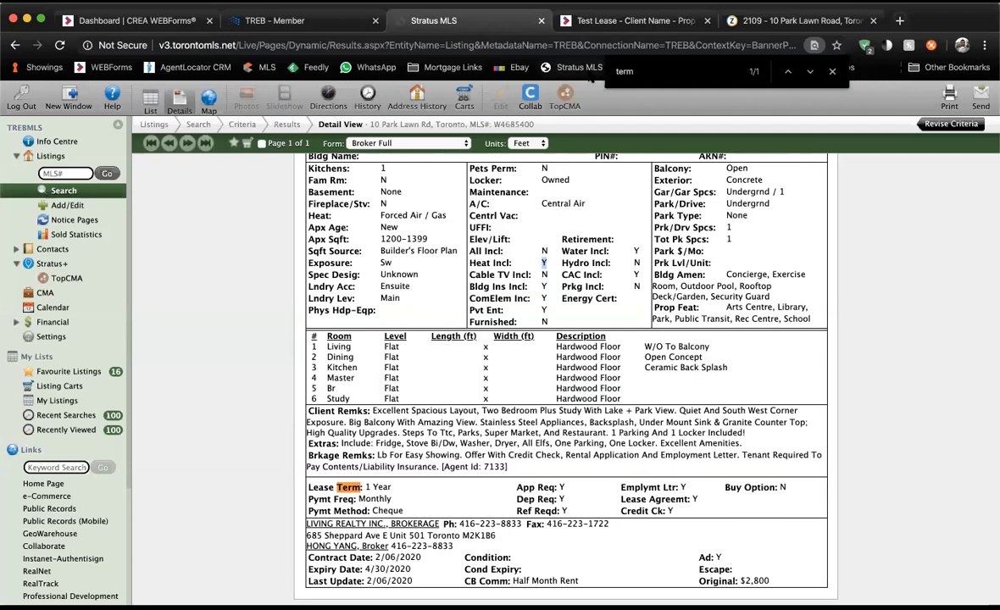
{"action": "left_click", "coordinate": [632, 20]}
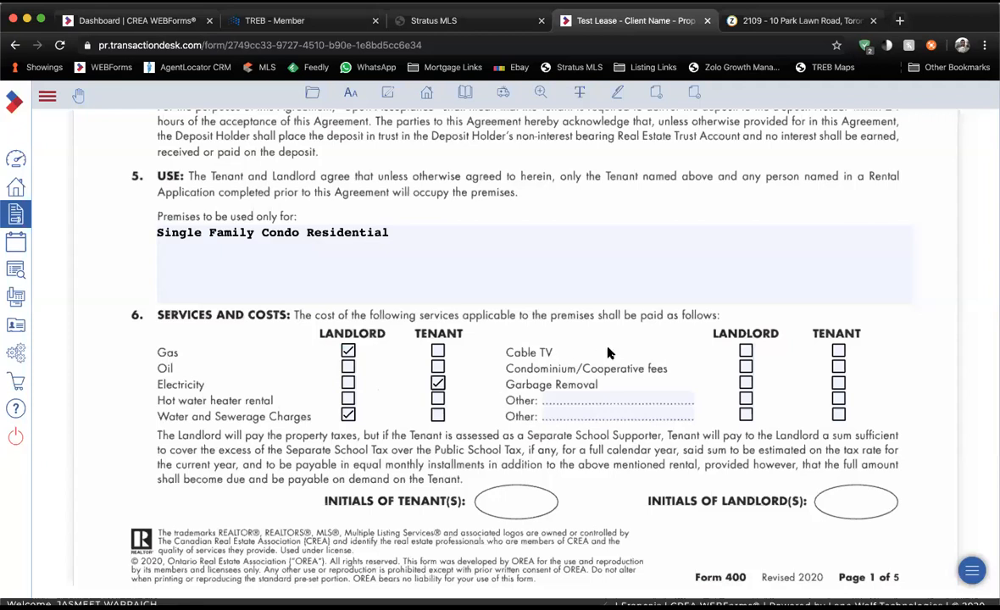
{"action": "left_click", "coordinate": [836, 352]}
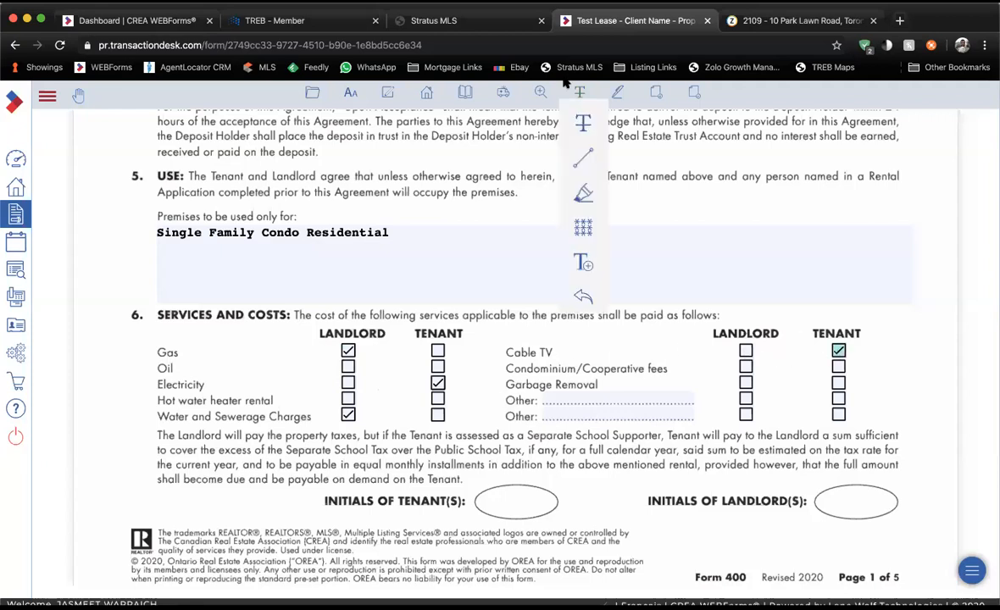
{"action": "key", "text": "super+f"}
{"action": "left_click", "coordinate": [462, 26]}
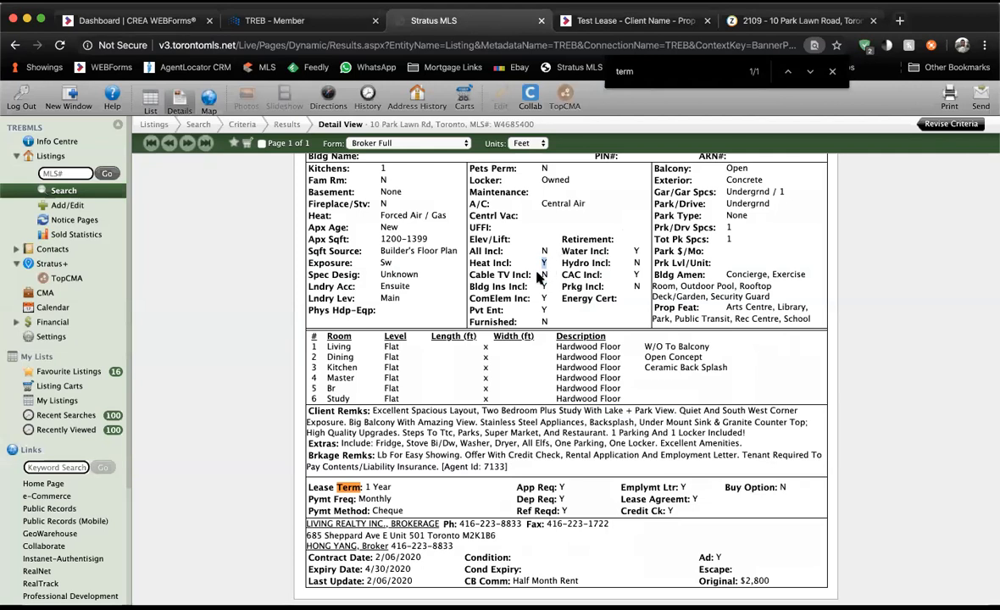
{"action": "left_click", "coordinate": [631, 20]}
{"action": "left_click", "coordinate": [746, 367]}
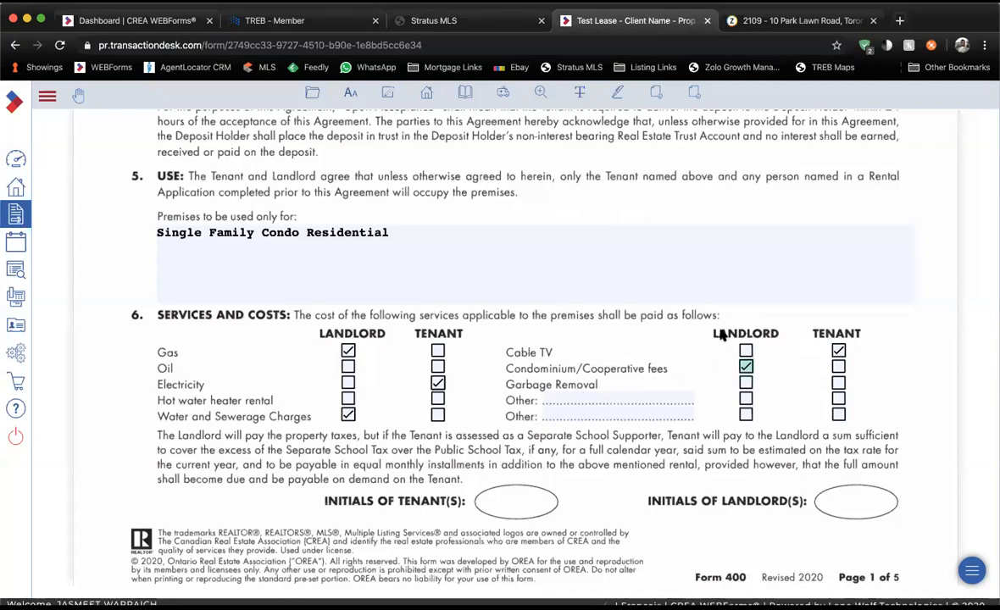
{"action": "left_click", "coordinate": [745, 384]}
Type 'Snow Removel' under Other services, then clear the Other field again.
{"action": "scroll", "coordinate": [557, 196], "scroll_direction": "down", "scroll_amount": 2}
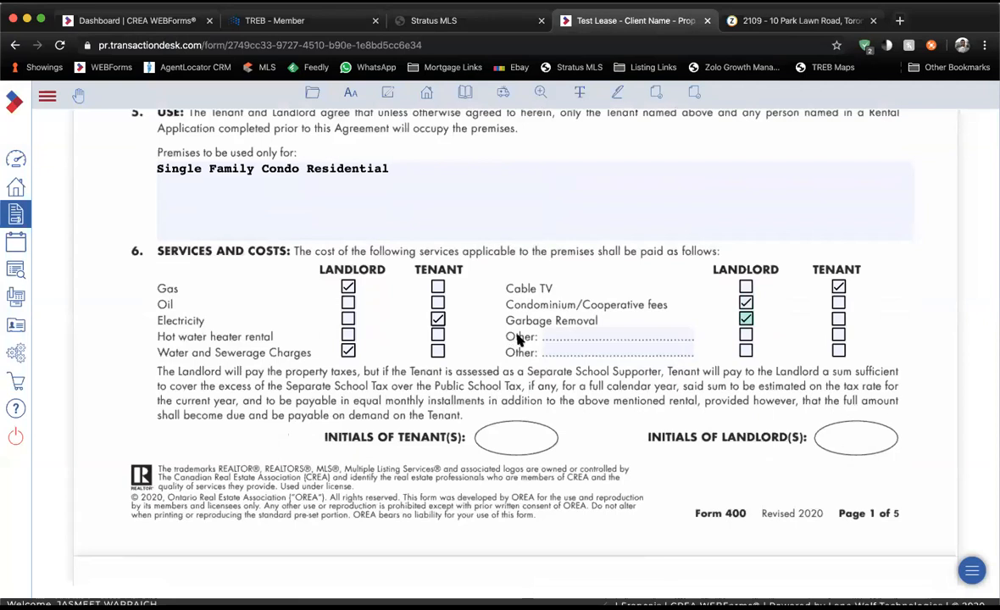
{"action": "left_click", "coordinate": [562, 333]}
{"action": "type", "text": "askjldlaksjdldljaks"}
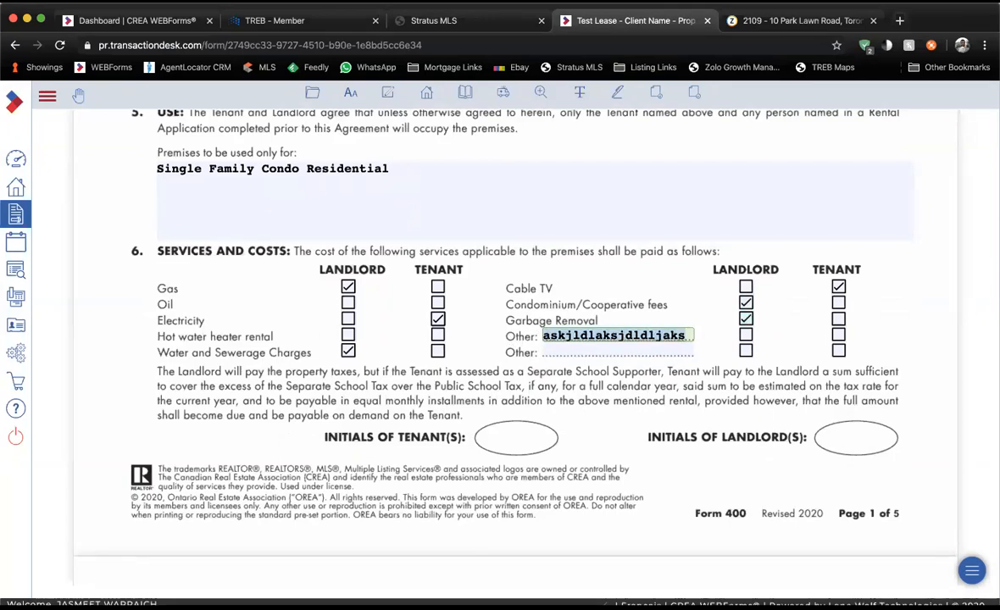
{"action": "key", "text": "ctrl+a"}
{"action": "key", "text": "BackSpace"}
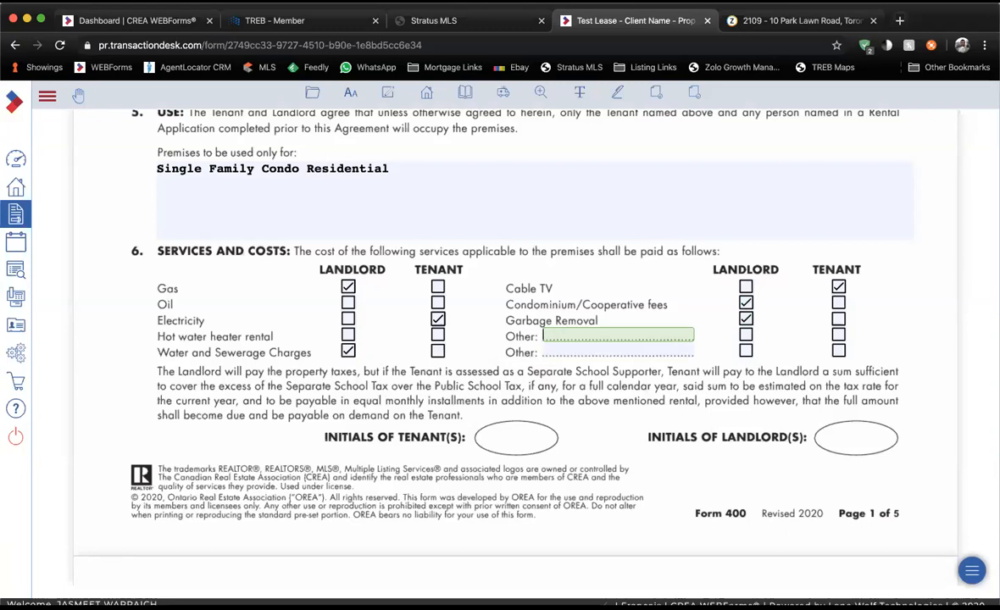
{"action": "type", "text": "Snow Remove"}
{"action": "type", "text": "l"}
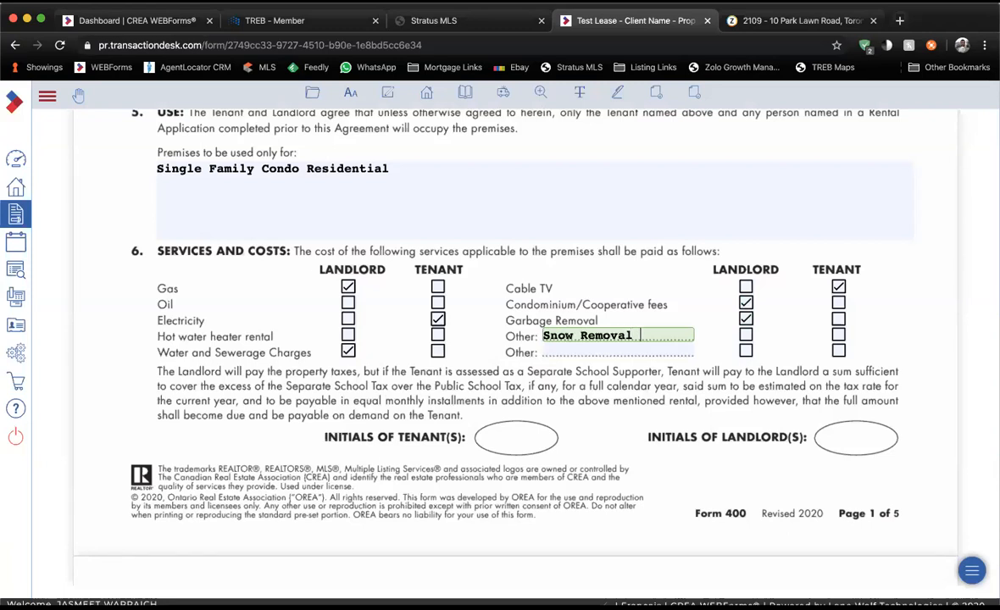
{"action": "key", "text": "ctrl+a"}
{"action": "key", "text": "BackSpace"}
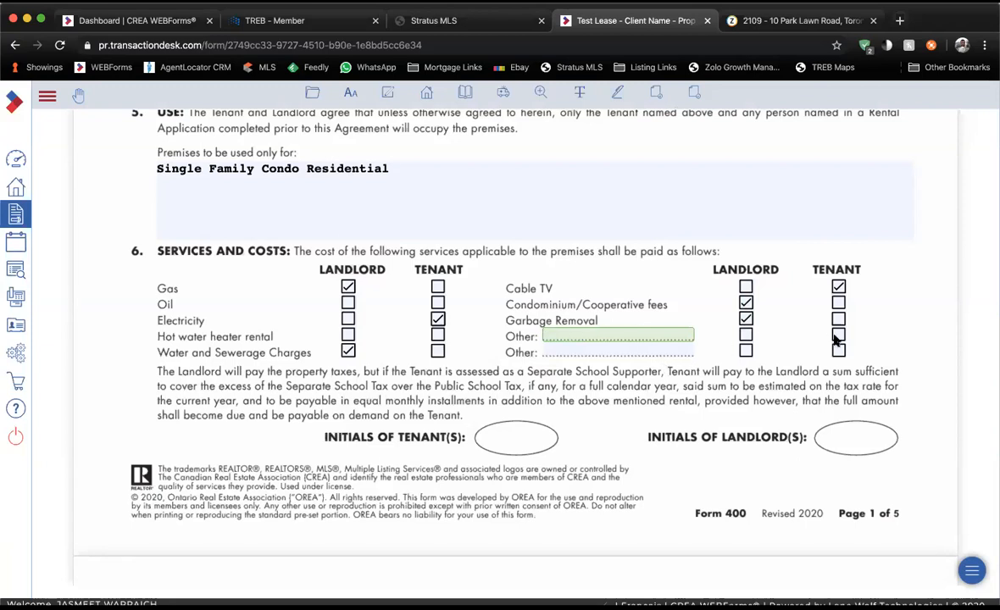
{"action": "scroll", "coordinate": [637, 386], "scroll_direction": "down", "scroll_amount": 3}
{"action": "scroll", "coordinate": [637, 386], "scroll_direction": "down", "scroll_amount": 3}
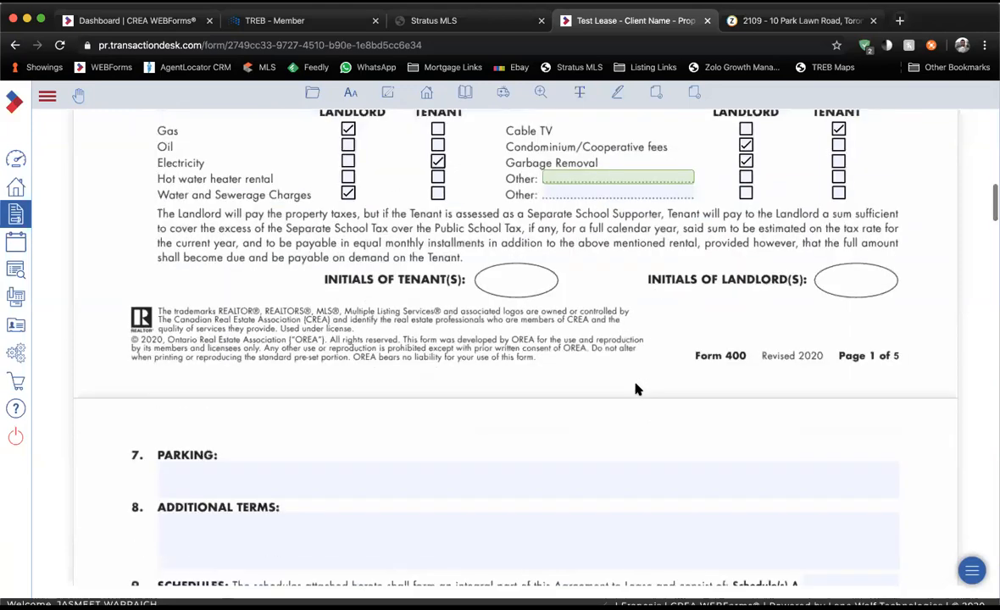
Describe parking as 'Exclusive use of 1 underground parking space' after checking the listing.
{"action": "left_click", "coordinate": [637, 390]}
{"action": "left_click", "coordinate": [498, 30]}
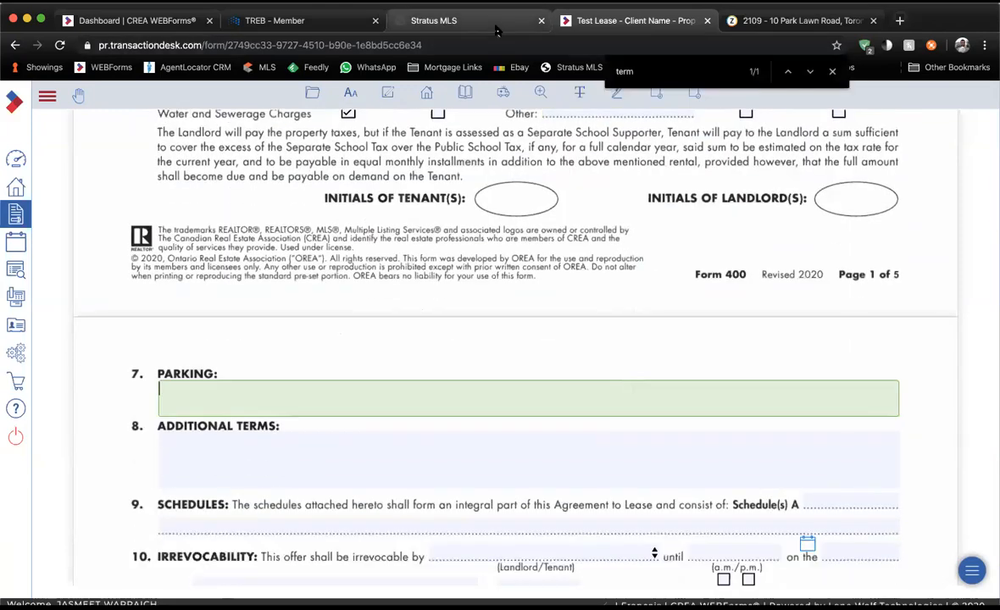
{"action": "scroll", "coordinate": [604, 148], "scroll_direction": "up", "scroll_amount": 2}
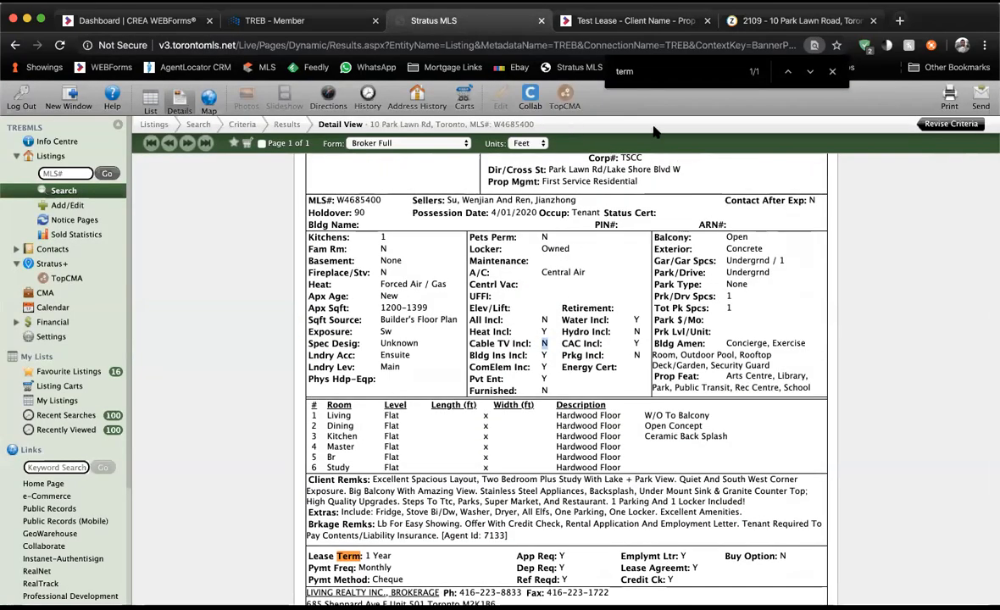
{"action": "left_click", "coordinate": [636, 21]}
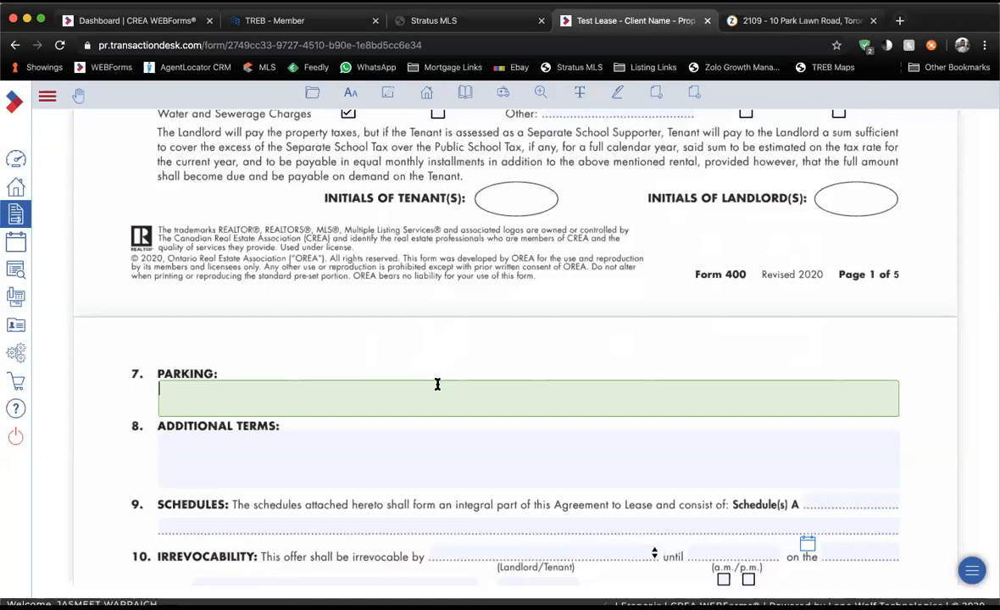
{"action": "type", "text": "E"}
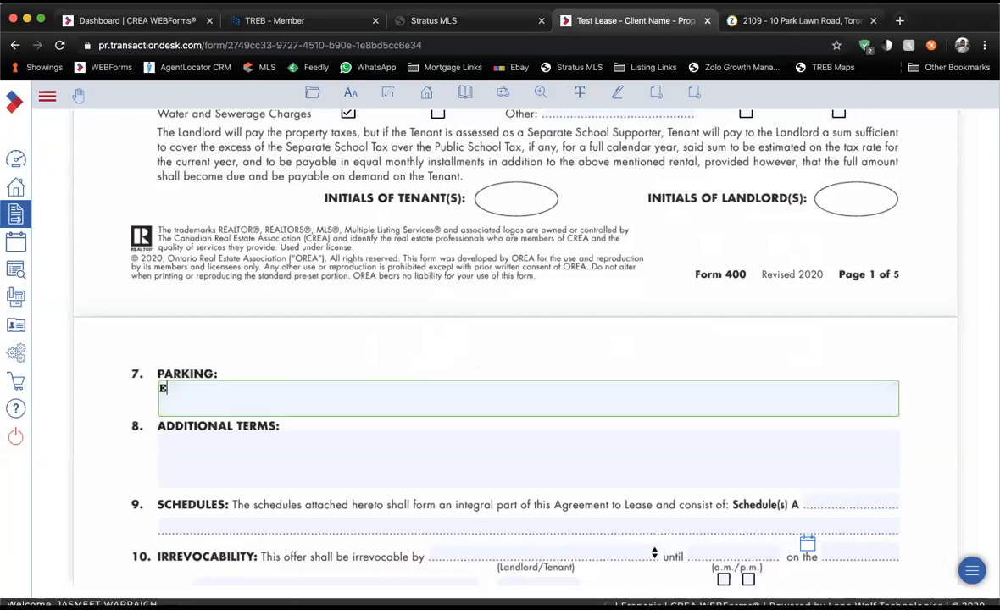
{"action": "type", "text": "xclusive use of 1 une"}
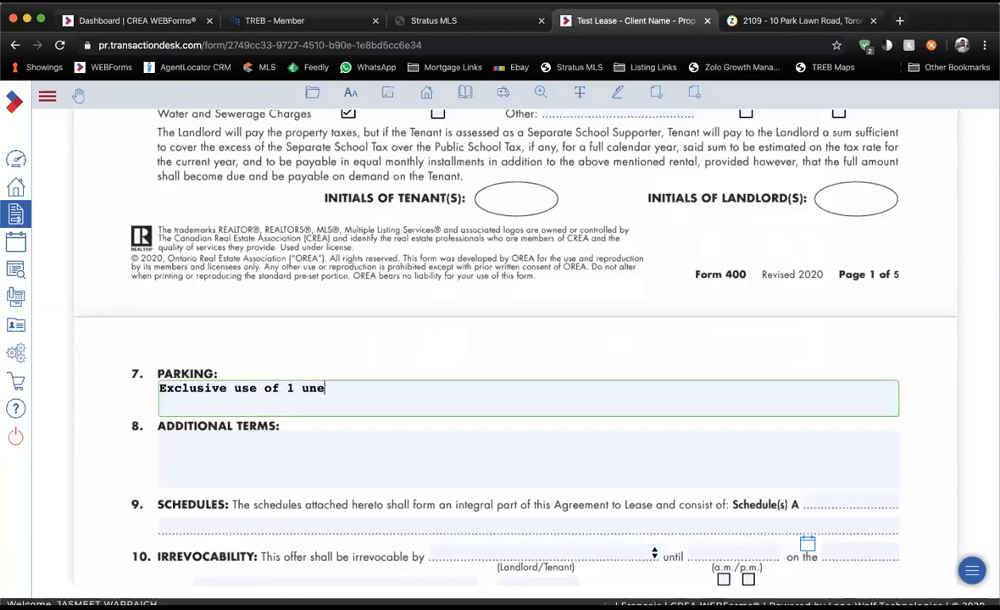
{"action": "key", "text": "BackSpace"}
{"action": "type", "text": "derground parking space"}
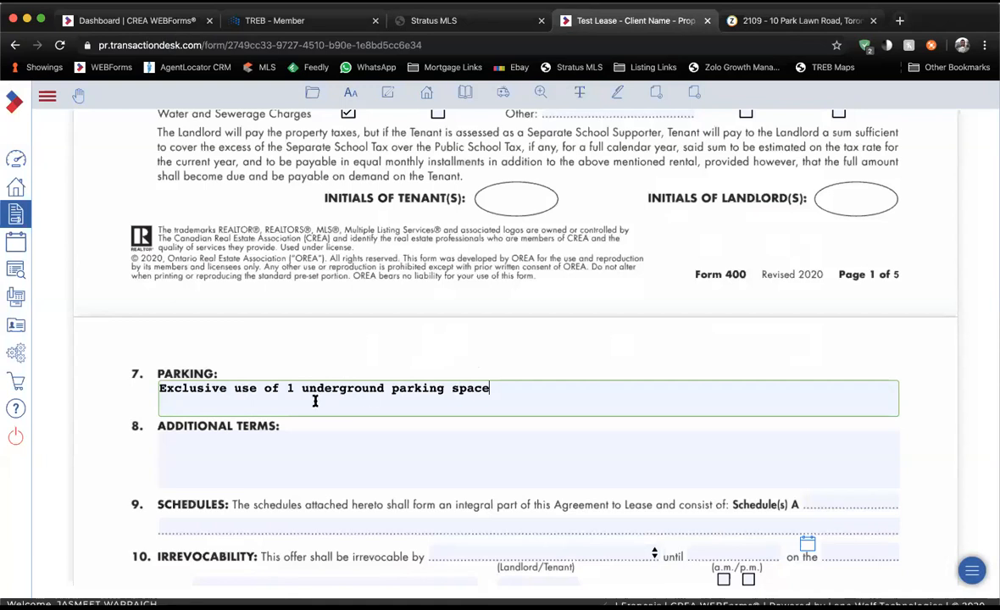
{"action": "left_click_drag", "start_coordinate": [227, 387], "coordinate": [161, 389]}
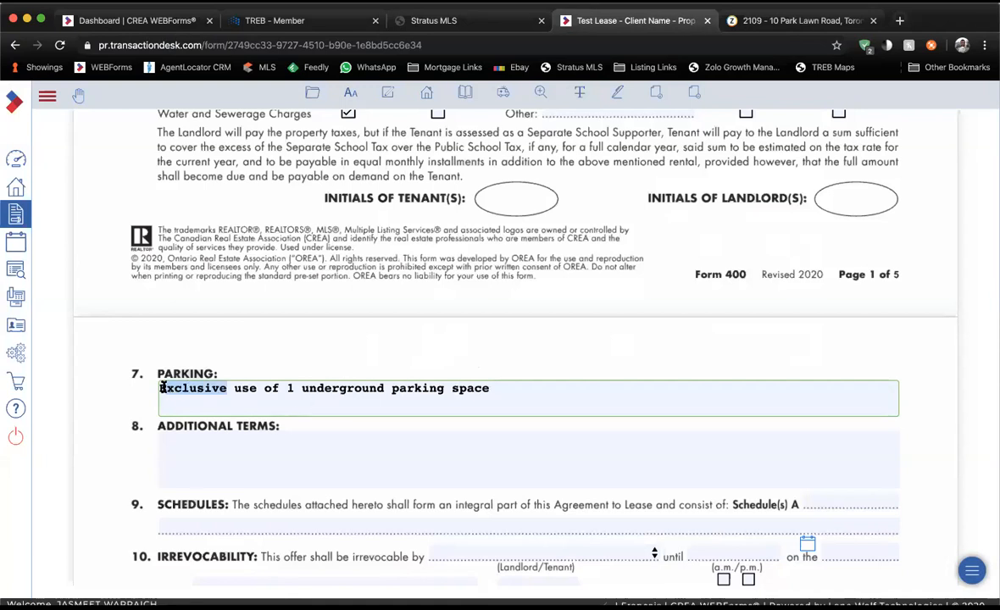
{"action": "left_click", "coordinate": [225, 408]}
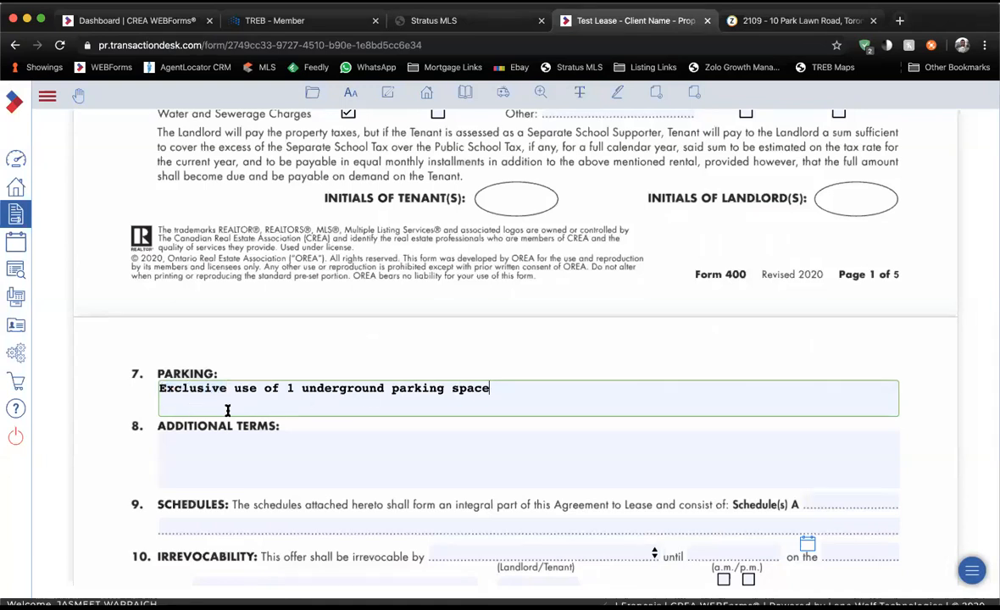
Enter 'Locker information' in the Additional Terms section.
{"action": "scroll", "coordinate": [274, 431], "scroll_direction": "down", "scroll_amount": 1}
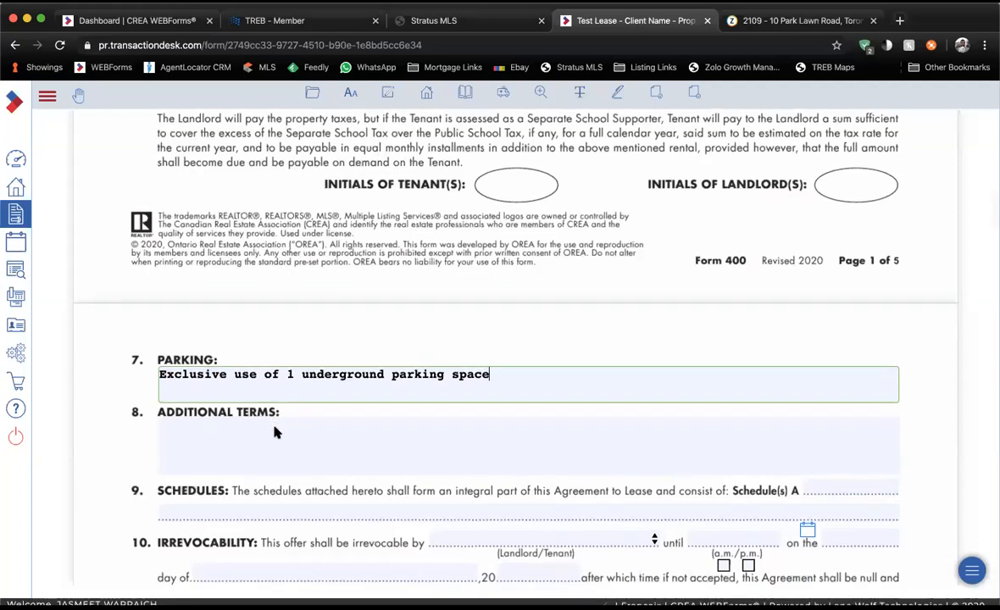
{"action": "scroll", "coordinate": [273, 432], "scroll_direction": "down", "scroll_amount": 2}
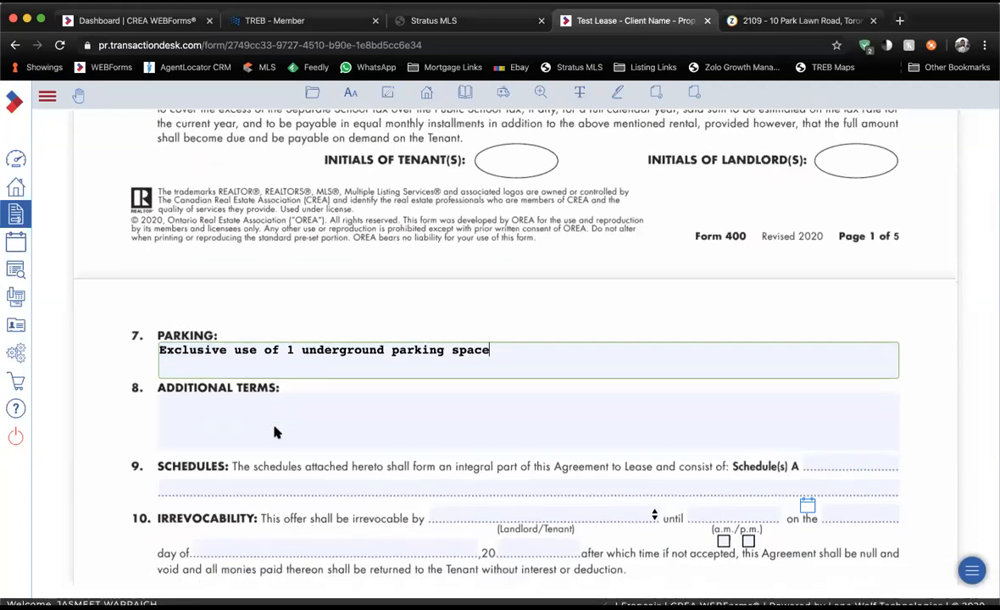
{"action": "scroll", "coordinate": [275, 432], "scroll_direction": "down", "scroll_amount": 2}
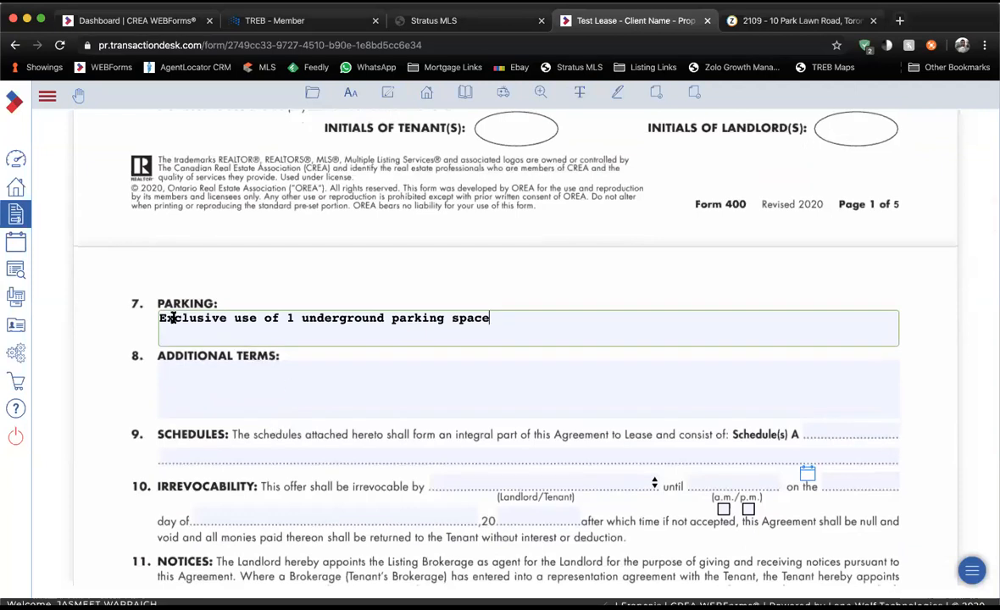
{"action": "left_click_drag", "start_coordinate": [161, 318], "coordinate": [206, 319]}
{"action": "left_click", "coordinate": [219, 371]}
{"action": "type", "text": "Lock"}
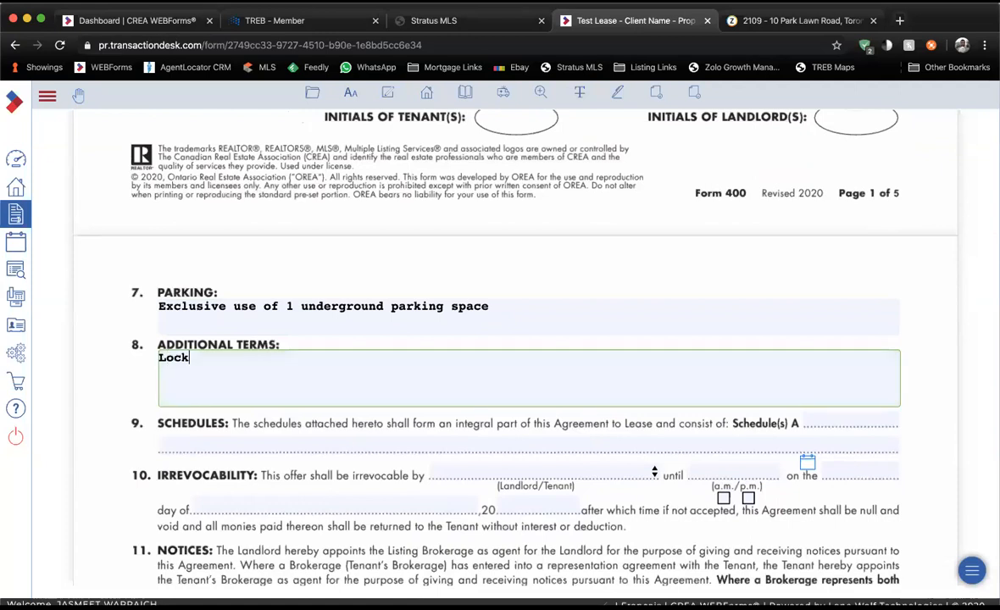
{"action": "type", "text": "er information"}
{"action": "scroll", "coordinate": [320, 373], "scroll_direction": "down", "scroll_amount": 1}
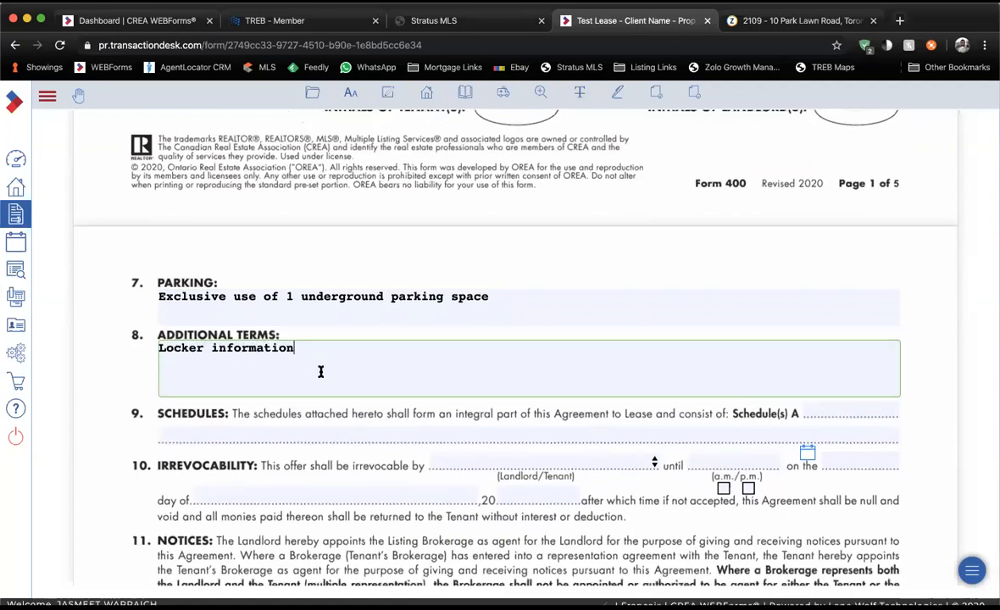
{"action": "left_click", "coordinate": [320, 396]}
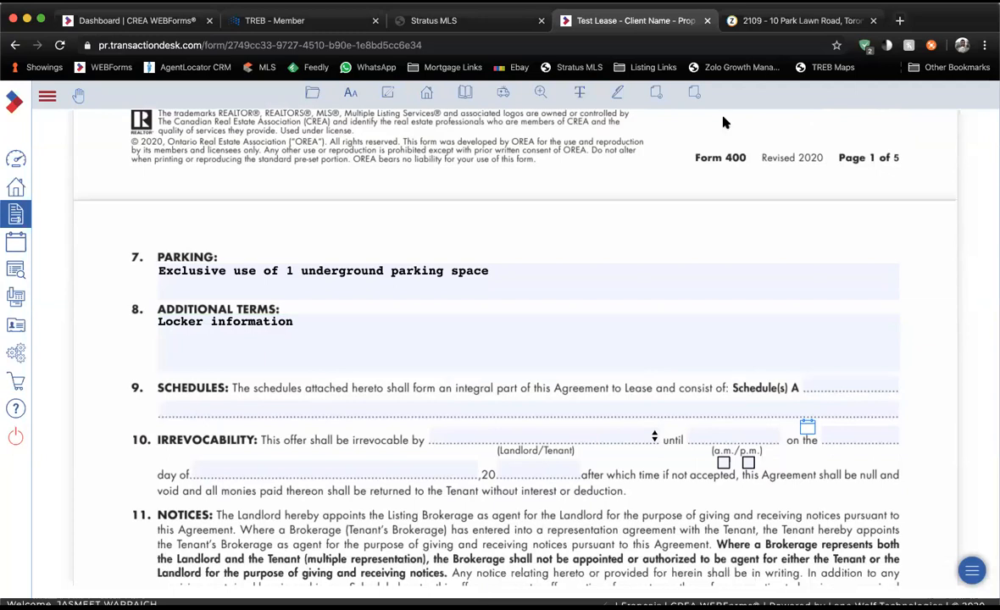
{"action": "key", "text": "super+f"}
Open the listing's Schedule PDF 61230169.pdf, read through its three pages, and return to Form 400.
{"action": "left_click", "coordinate": [485, 26]}
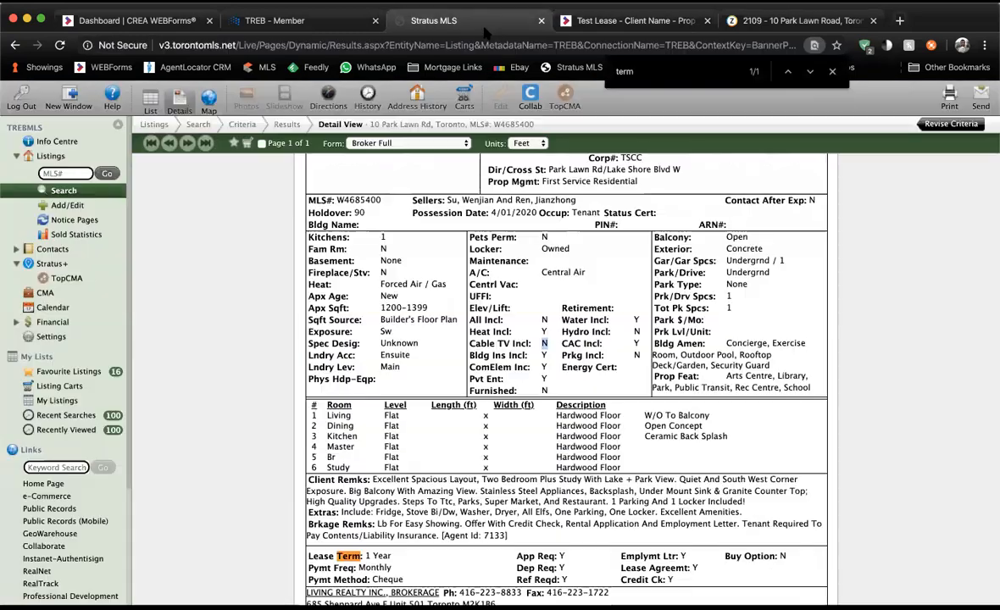
{"action": "scroll", "coordinate": [455, 280], "scroll_direction": "up", "scroll_amount": 3}
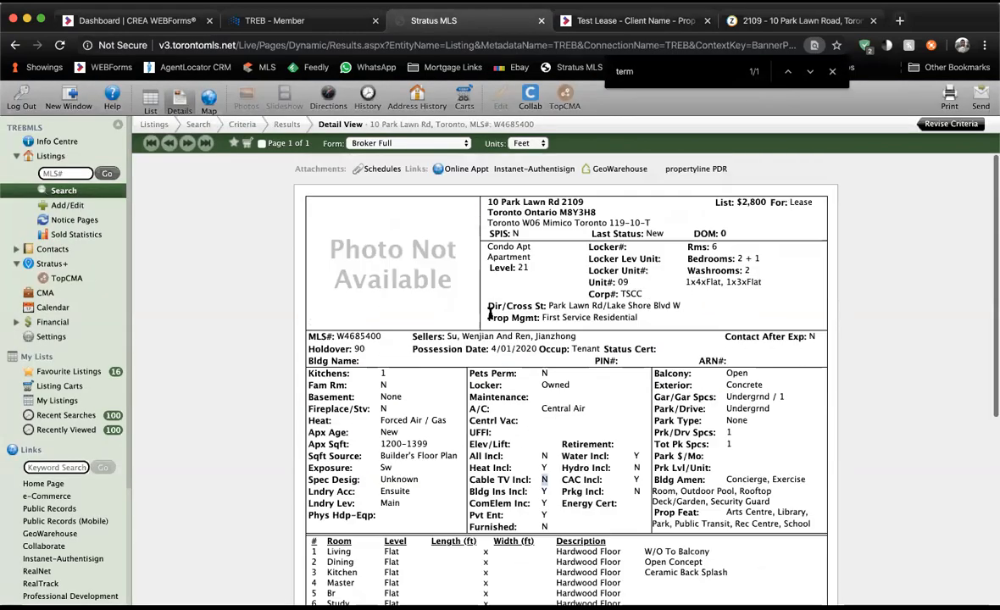
{"action": "left_click", "coordinate": [377, 174]}
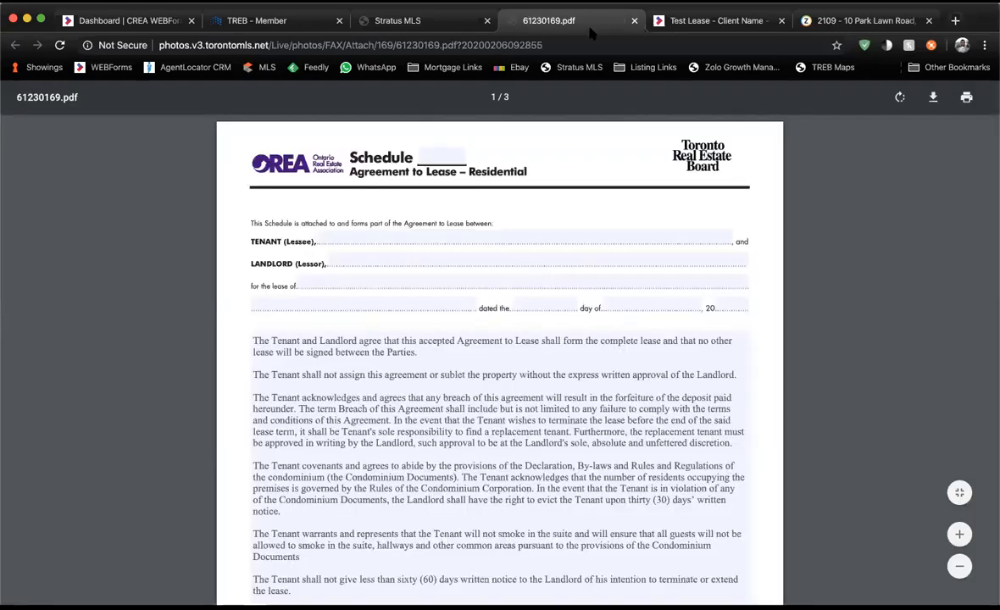
{"action": "scroll", "coordinate": [505, 223], "scroll_direction": "down", "scroll_amount": 15}
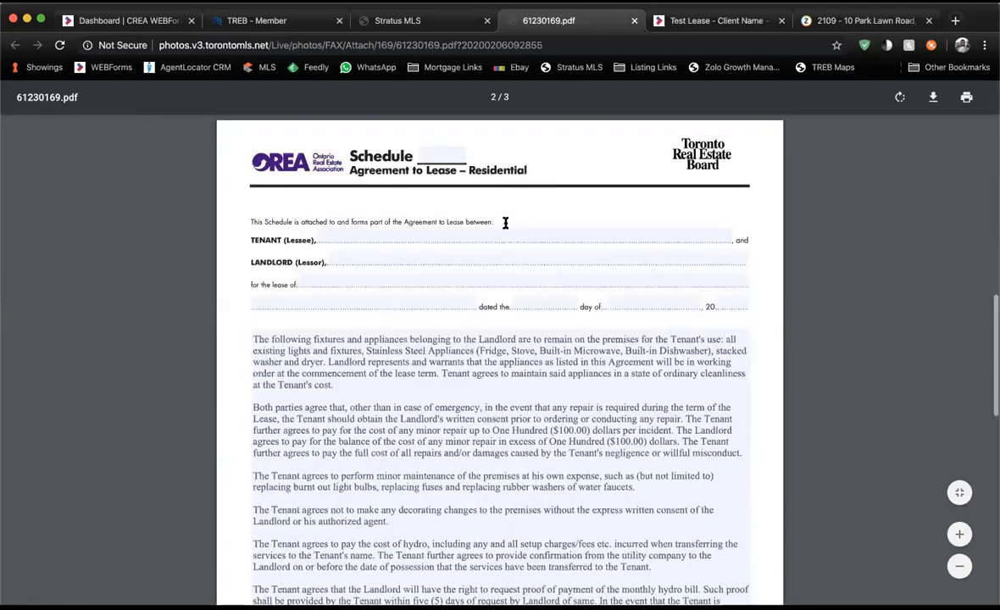
{"action": "scroll", "coordinate": [416, 409], "scroll_direction": "down", "scroll_amount": 10}
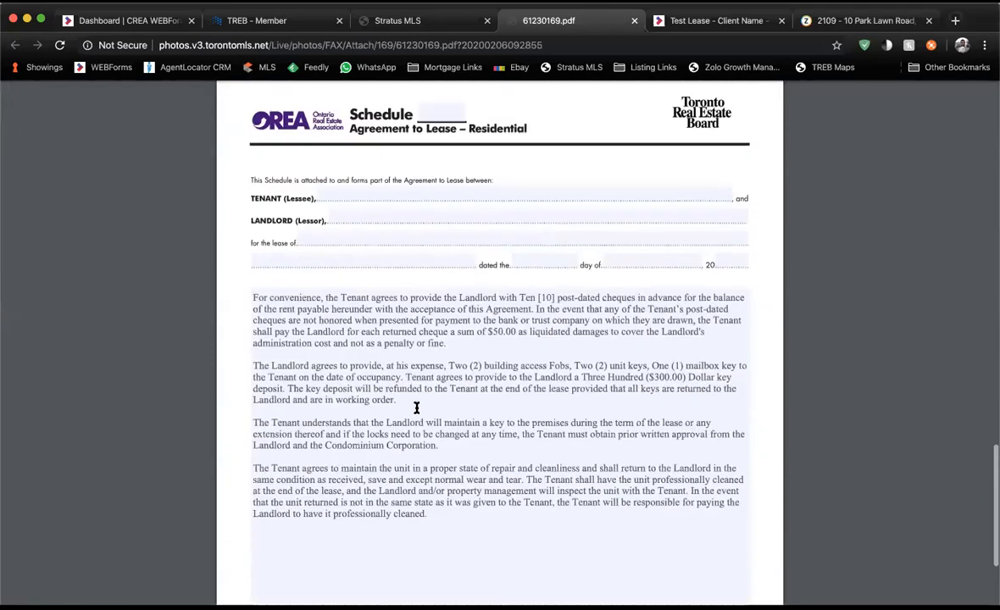
{"action": "scroll", "coordinate": [416, 408], "scroll_direction": "down", "scroll_amount": 2}
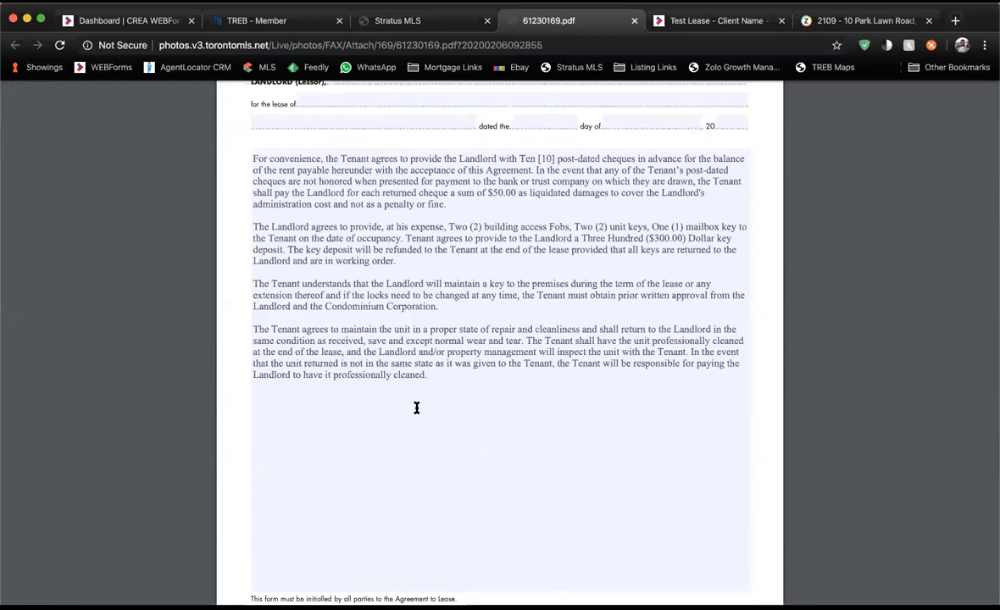
{"action": "scroll", "coordinate": [416, 408], "scroll_direction": "down", "scroll_amount": 3}
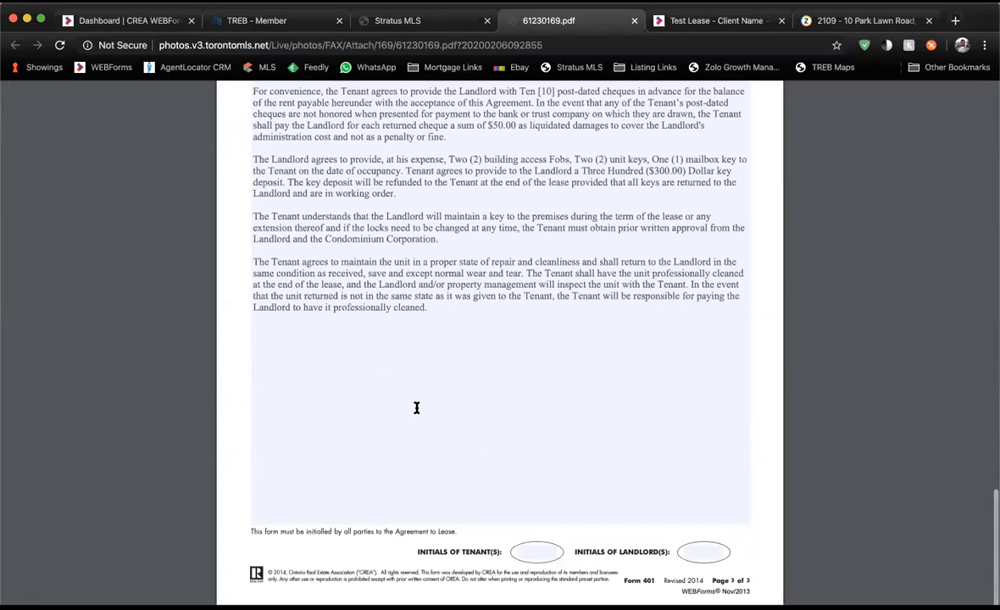
{"action": "scroll", "coordinate": [417, 408], "scroll_direction": "up", "scroll_amount": 15}
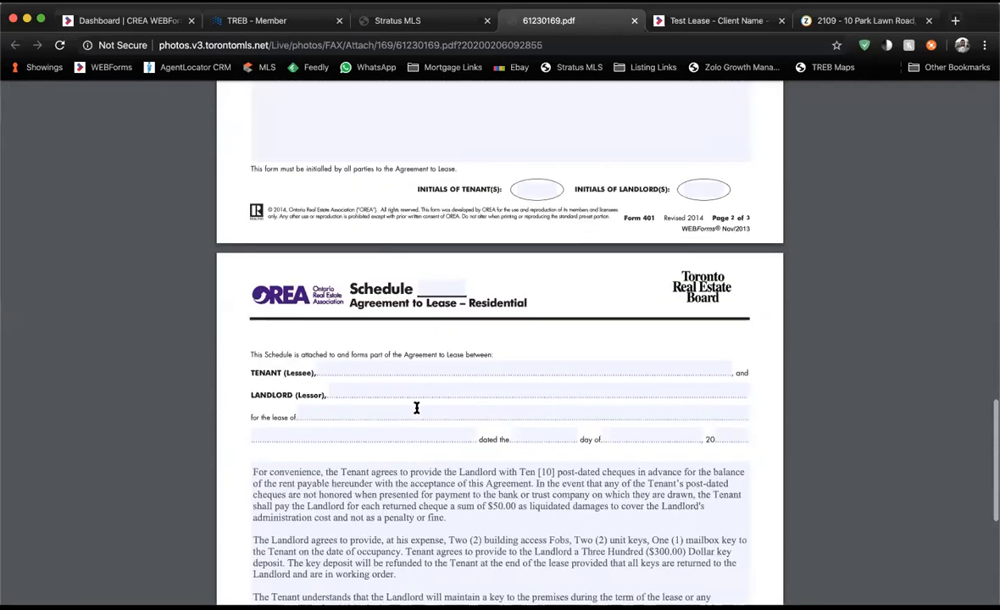
{"action": "scroll", "coordinate": [416, 409], "scroll_direction": "up", "scroll_amount": 10}
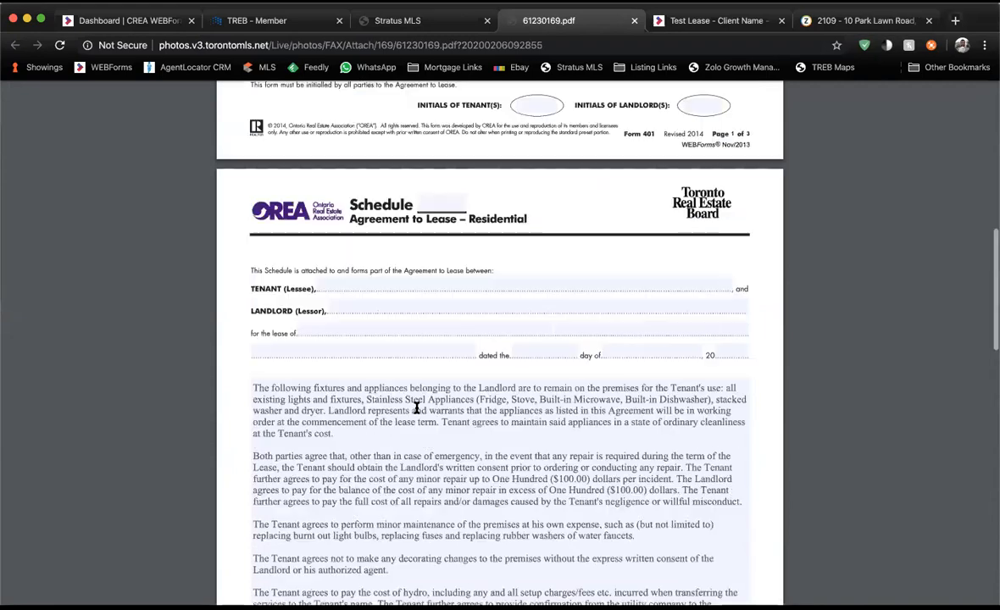
{"action": "scroll", "coordinate": [416, 408], "scroll_direction": "up", "scroll_amount": 8}
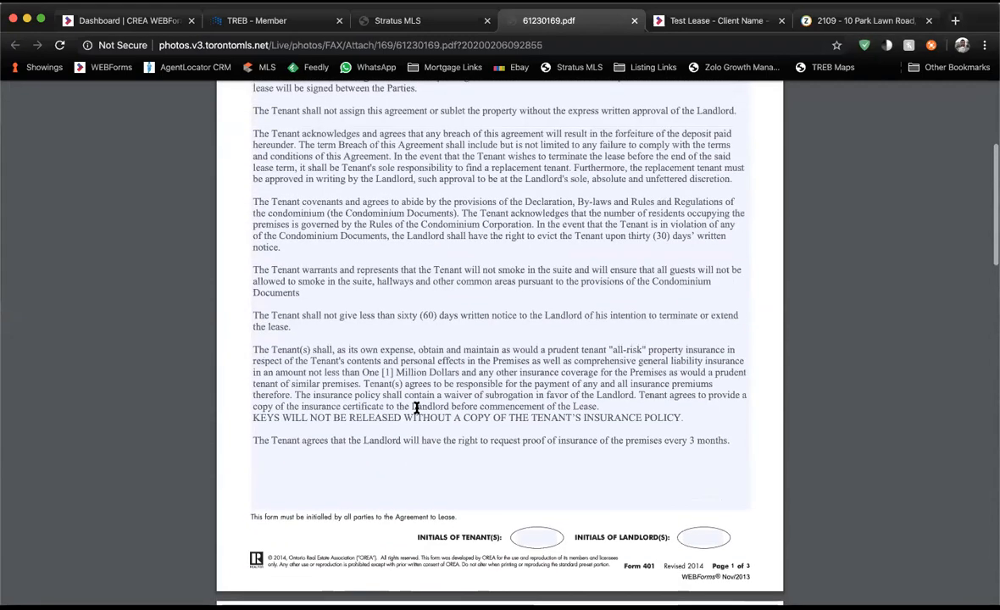
{"action": "scroll", "coordinate": [416, 408], "scroll_direction": "up", "scroll_amount": 1}
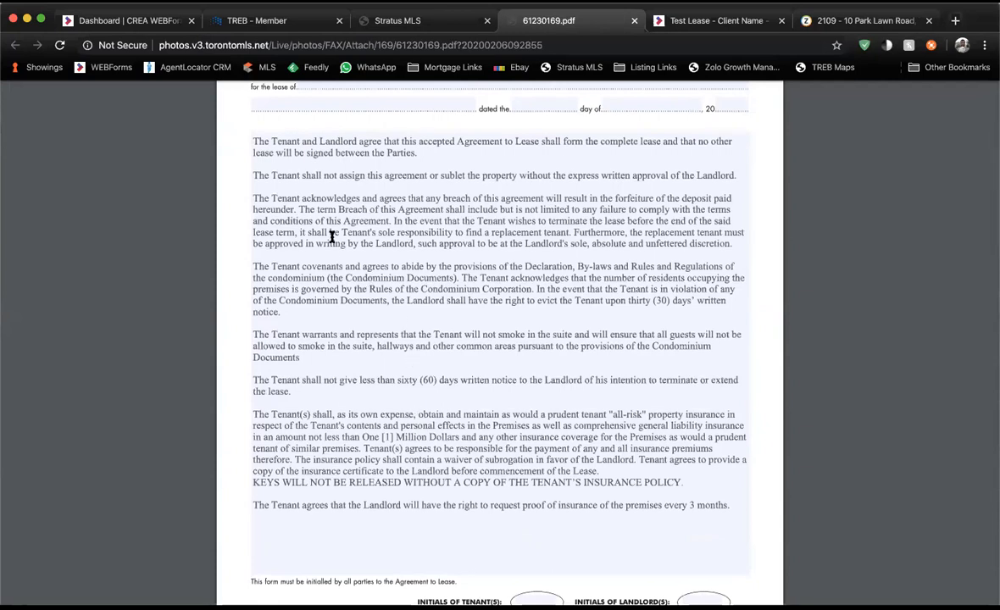
{"action": "scroll", "coordinate": [332, 236], "scroll_direction": "up", "scroll_amount": 4}
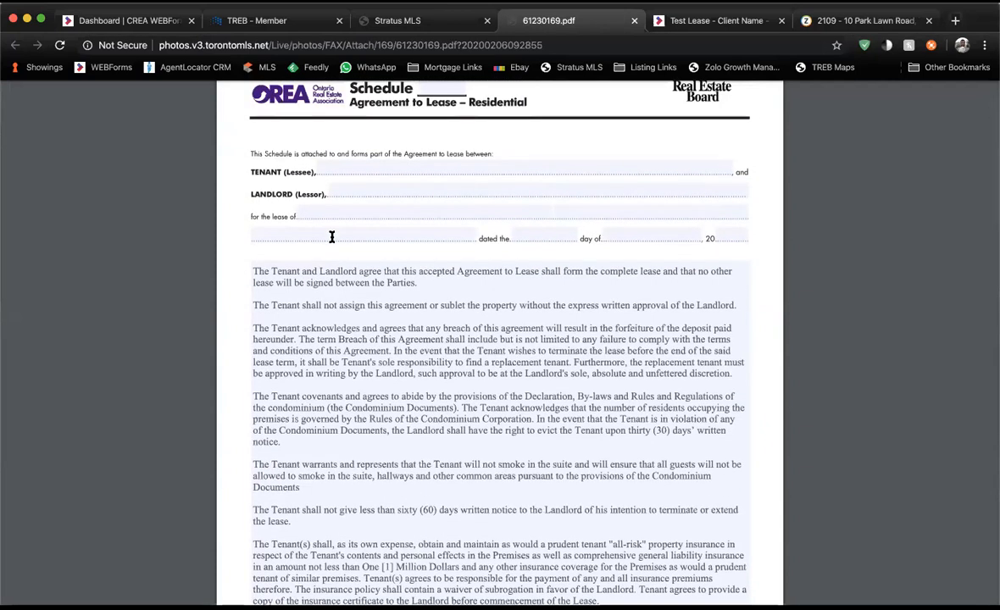
{"action": "scroll", "coordinate": [331, 237], "scroll_direction": "up", "scroll_amount": 1}
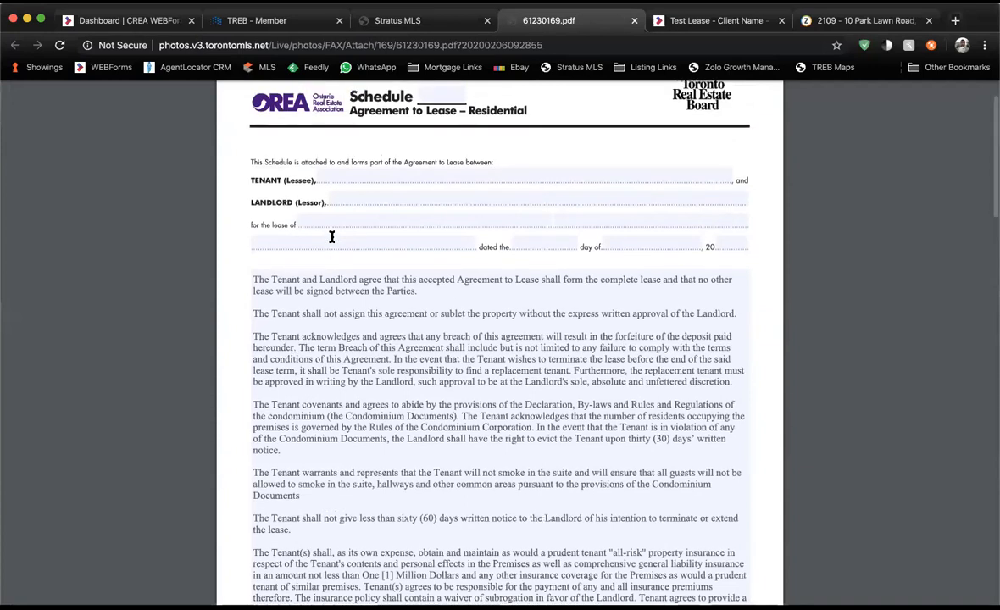
{"action": "scroll", "coordinate": [331, 237], "scroll_direction": "up", "scroll_amount": 1}
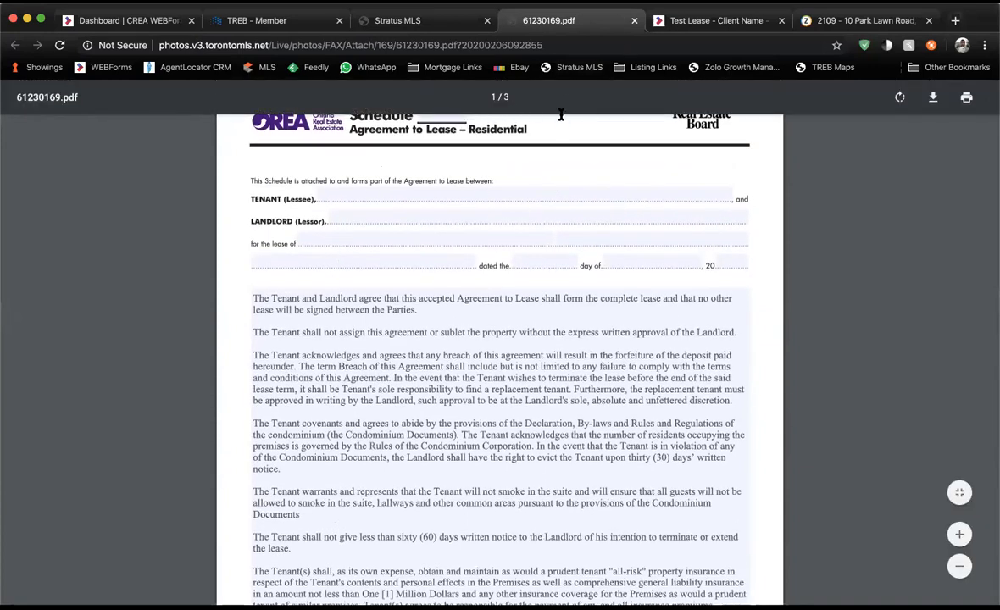
{"action": "left_click", "coordinate": [708, 22]}
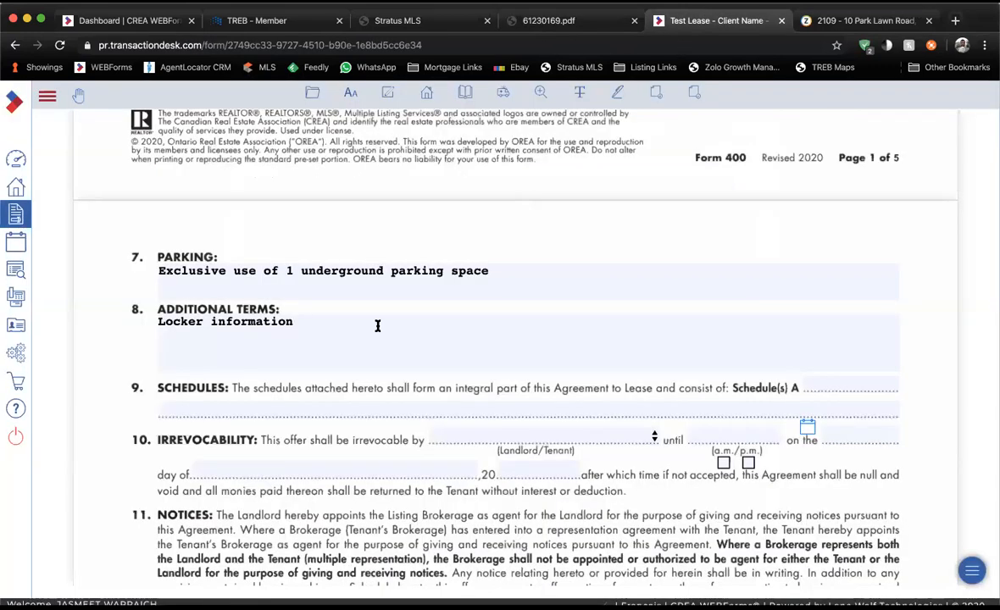
After rechecking the schedule PDF, make the offer irrevocable by the Tenant.
{"action": "scroll", "coordinate": [377, 325], "scroll_direction": "down", "scroll_amount": 1}
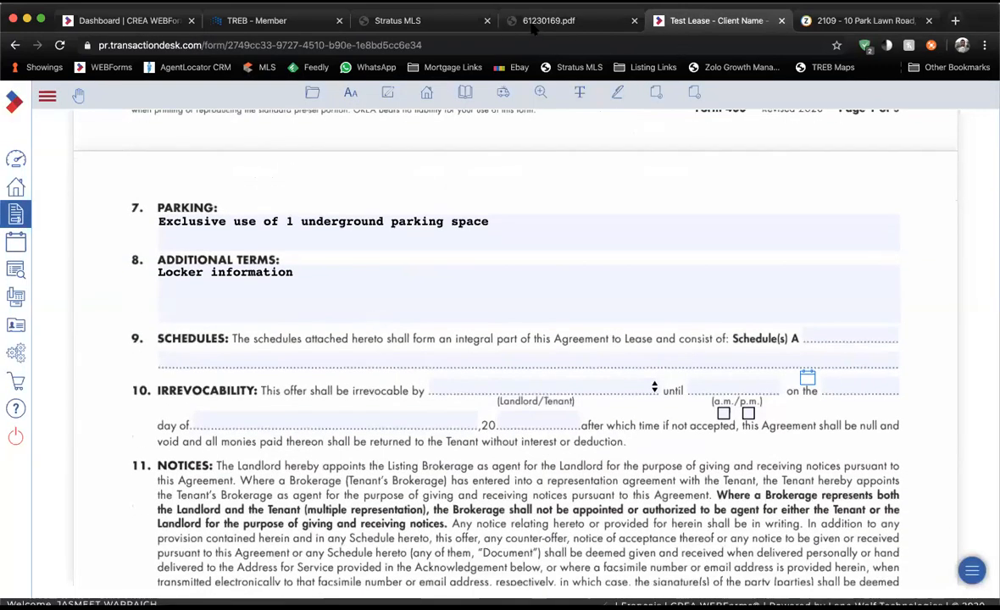
{"action": "left_click", "coordinate": [542, 20]}
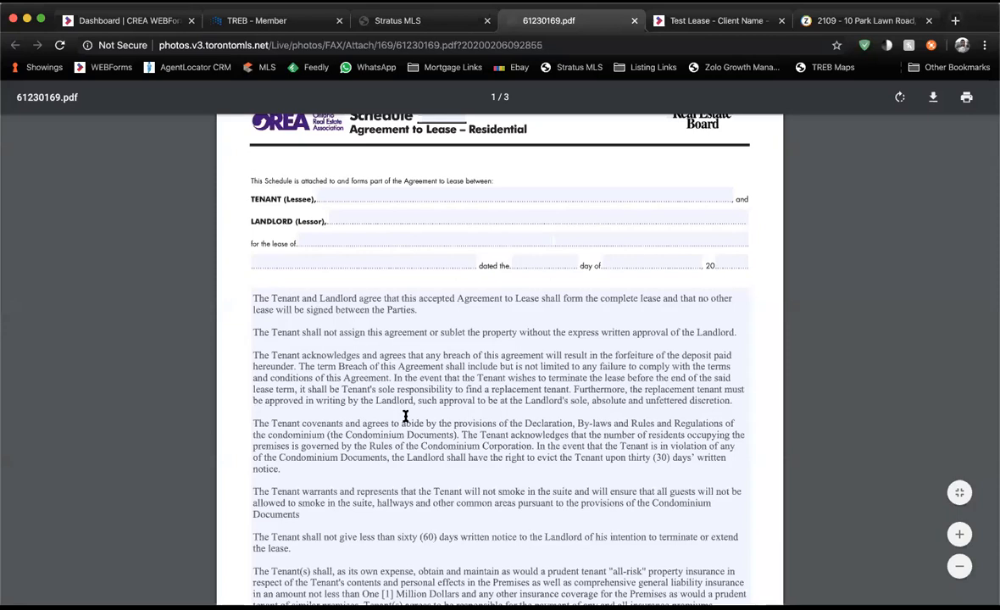
{"action": "key", "text": "ctrl+Tab"}
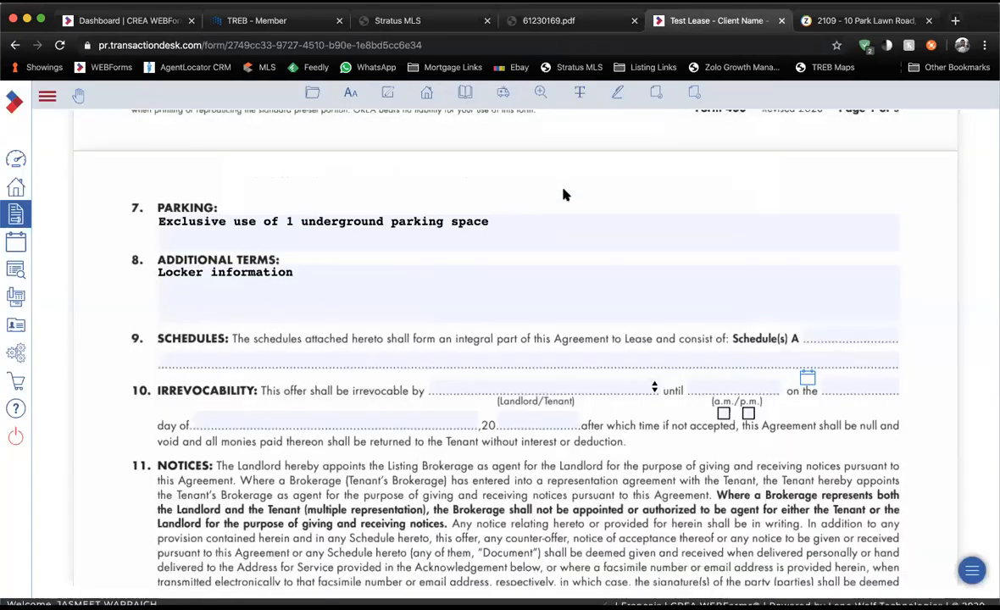
{"action": "scroll", "coordinate": [566, 195], "scroll_direction": "down", "scroll_amount": 1}
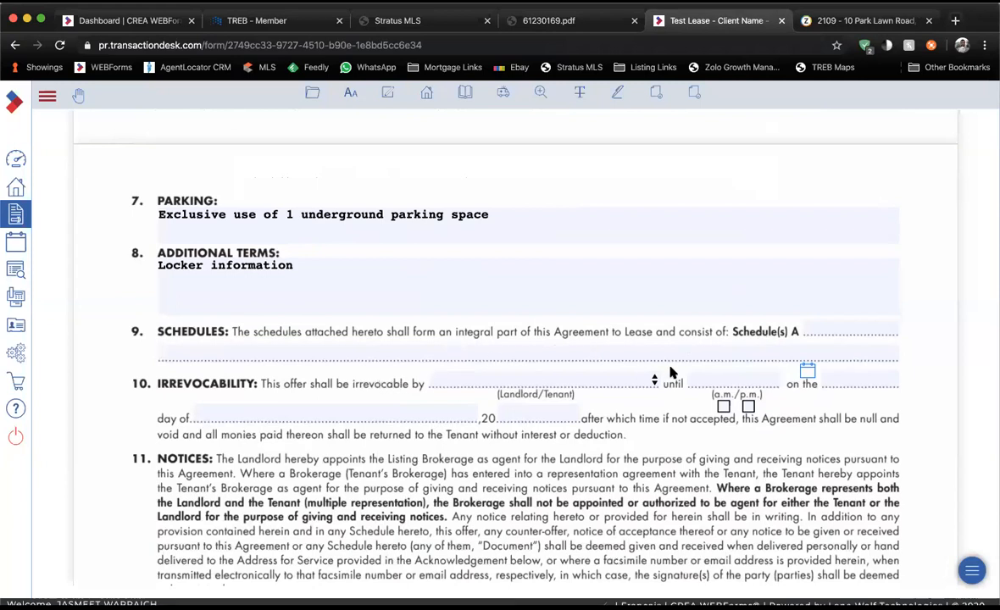
{"action": "left_click", "coordinate": [642, 383]}
{"action": "left_click", "coordinate": [602, 410]}
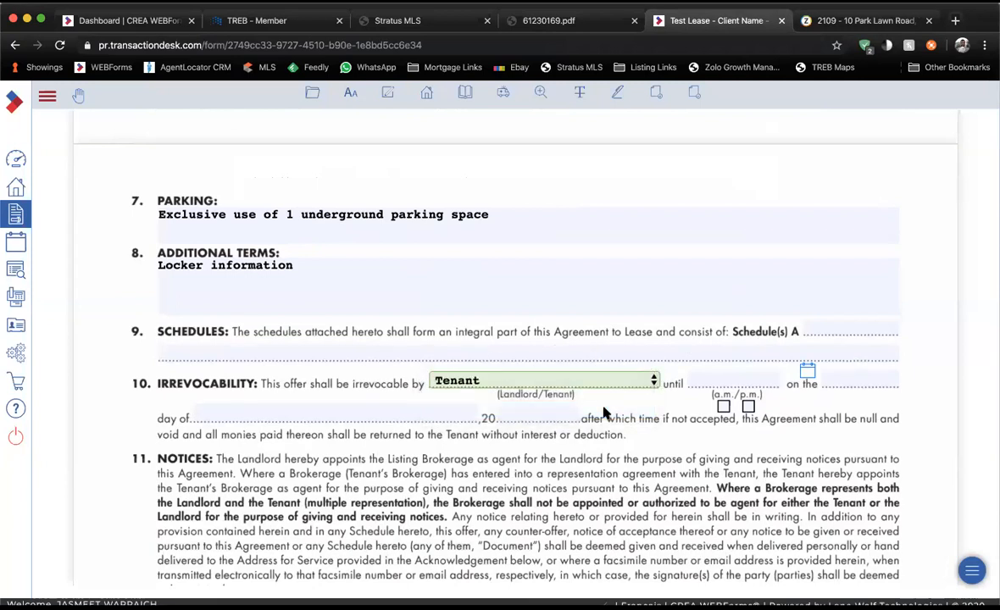
Set the irrevocability deadline to 9:00 a.m. on February 7.
{"action": "left_click", "coordinate": [725, 380]}
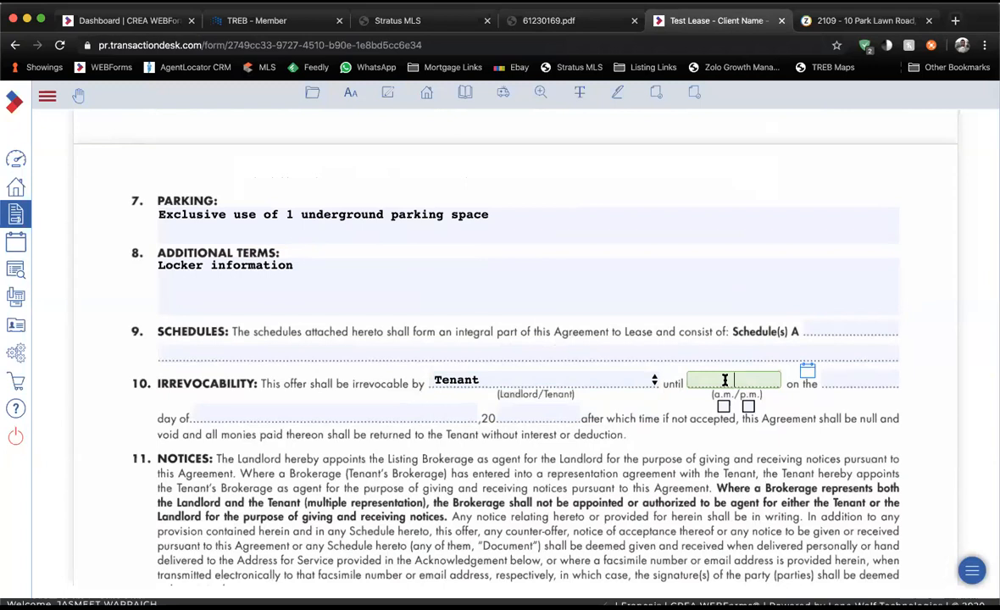
{"action": "left_click", "coordinate": [724, 380]}
{"action": "type", "text": "9"}
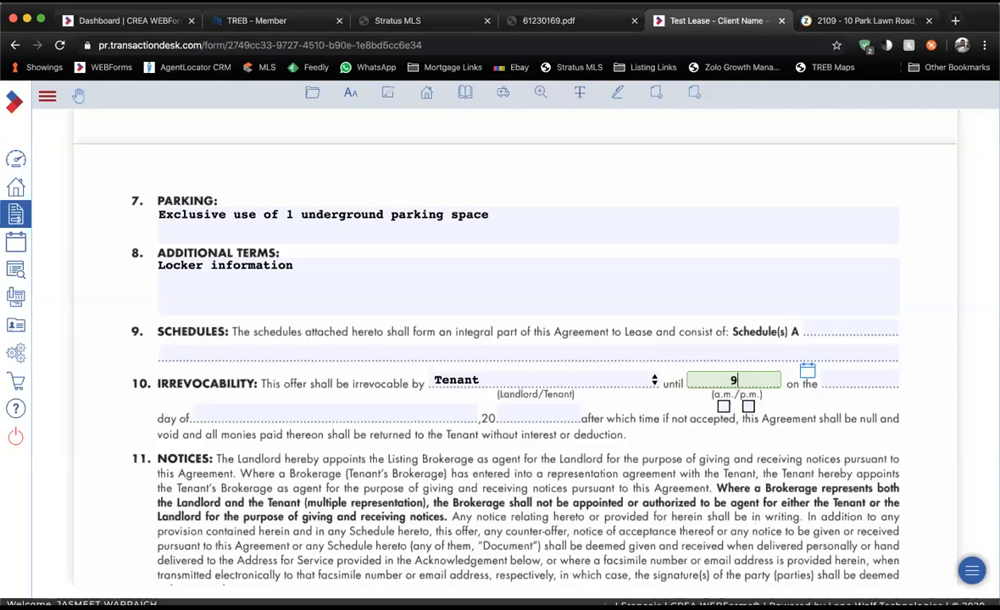
{"action": "type", "text": ":00"}
{"action": "left_click", "coordinate": [723, 406]}
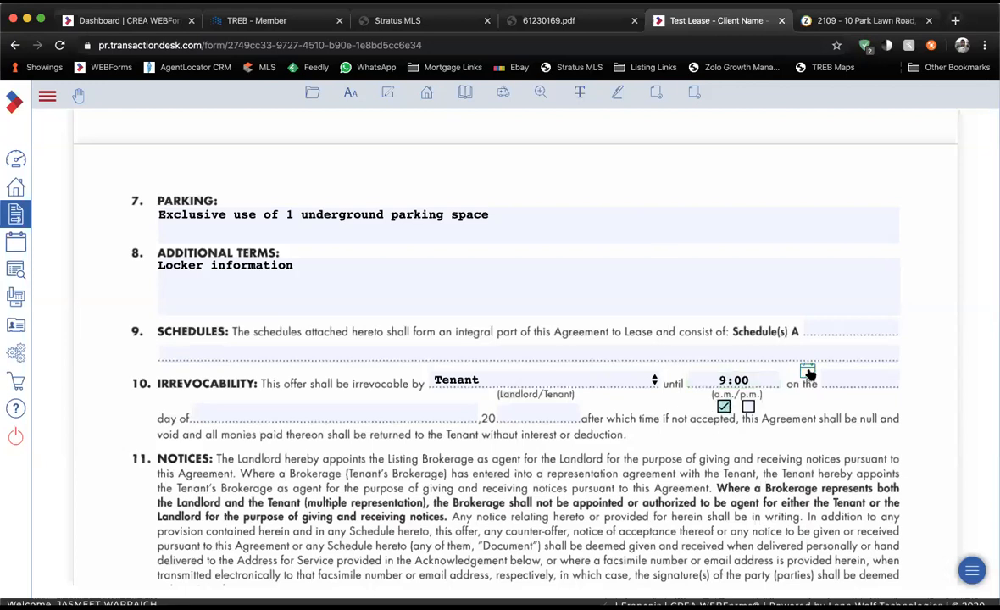
{"action": "left_click", "coordinate": [807, 372]}
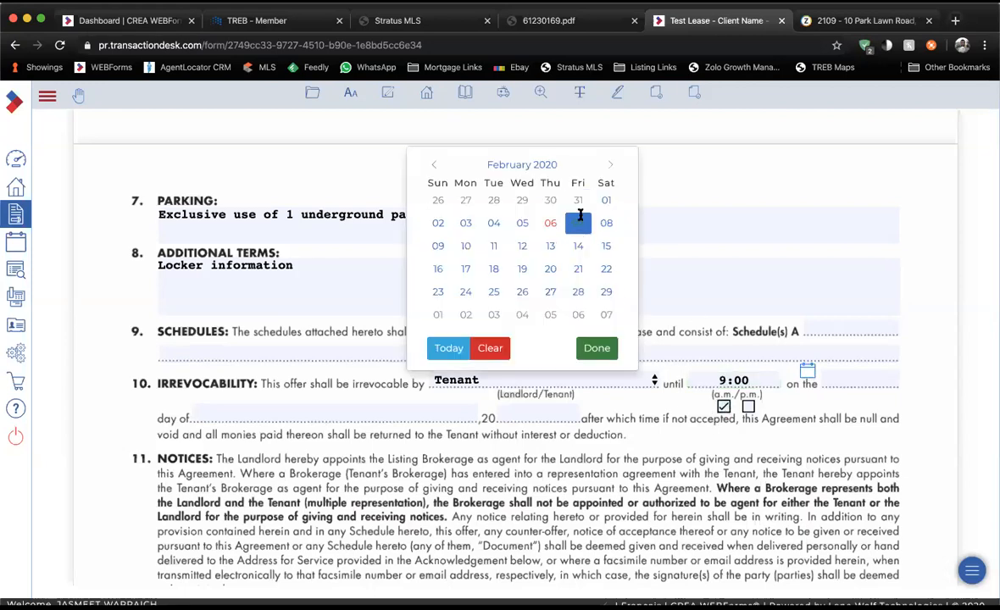
{"action": "left_click", "coordinate": [578, 222]}
Fill in the tenant's notice fax and e-mail in section 11, then select the landlord's e-mail field.
{"action": "scroll", "coordinate": [432, 339], "scroll_direction": "down", "scroll_amount": 5}
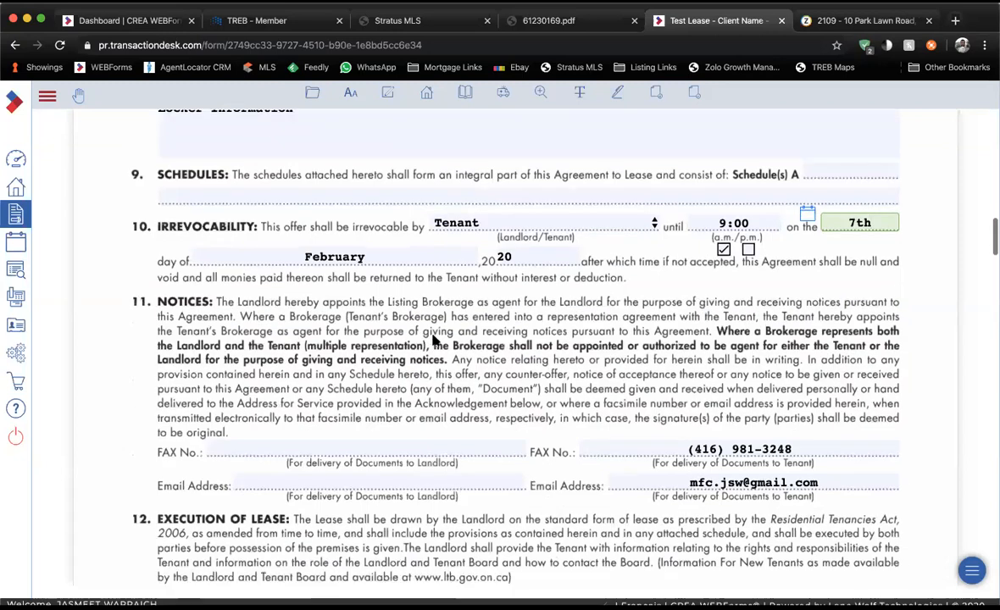
{"action": "scroll", "coordinate": [432, 339], "scroll_direction": "down", "scroll_amount": 1}
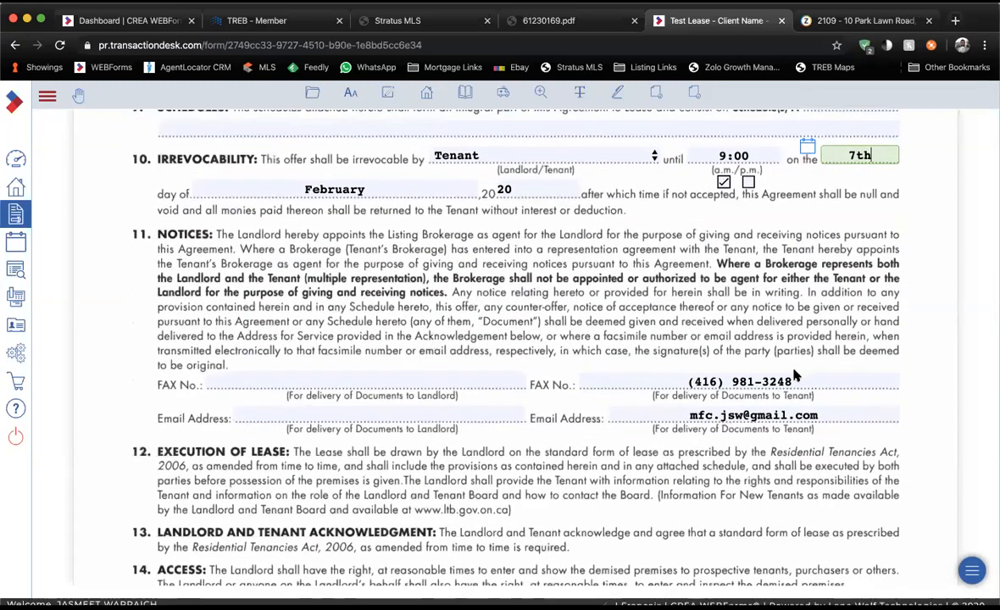
{"action": "left_click", "coordinate": [799, 414]}
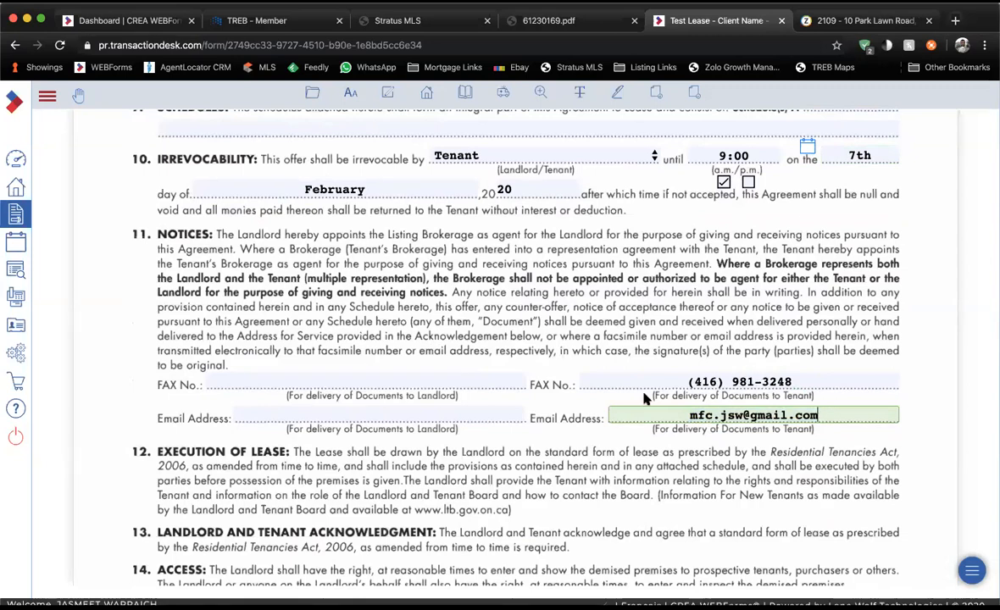
{"action": "left_click", "coordinate": [411, 415]}
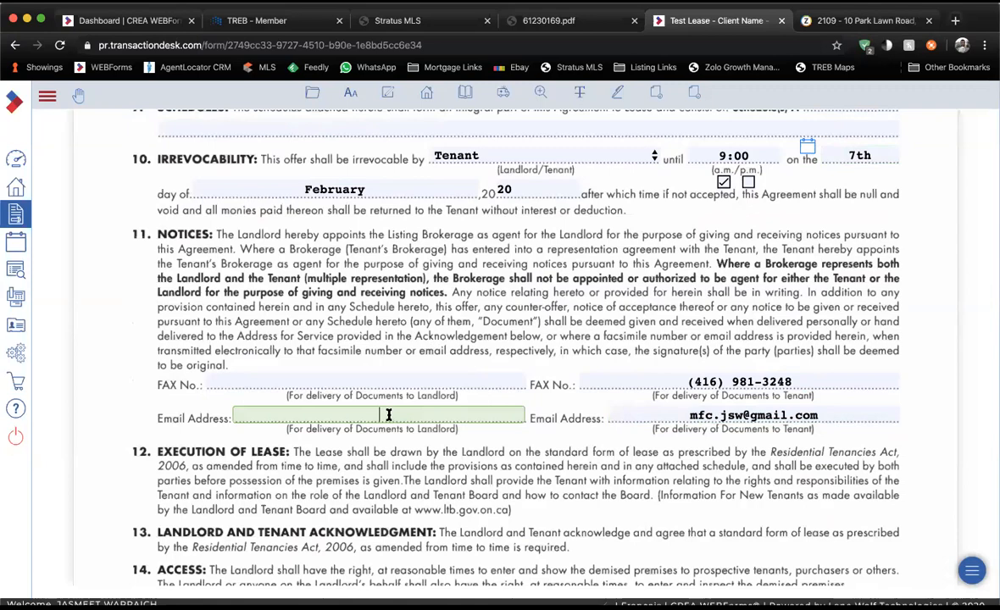
{"action": "left_click", "coordinate": [397, 20]}
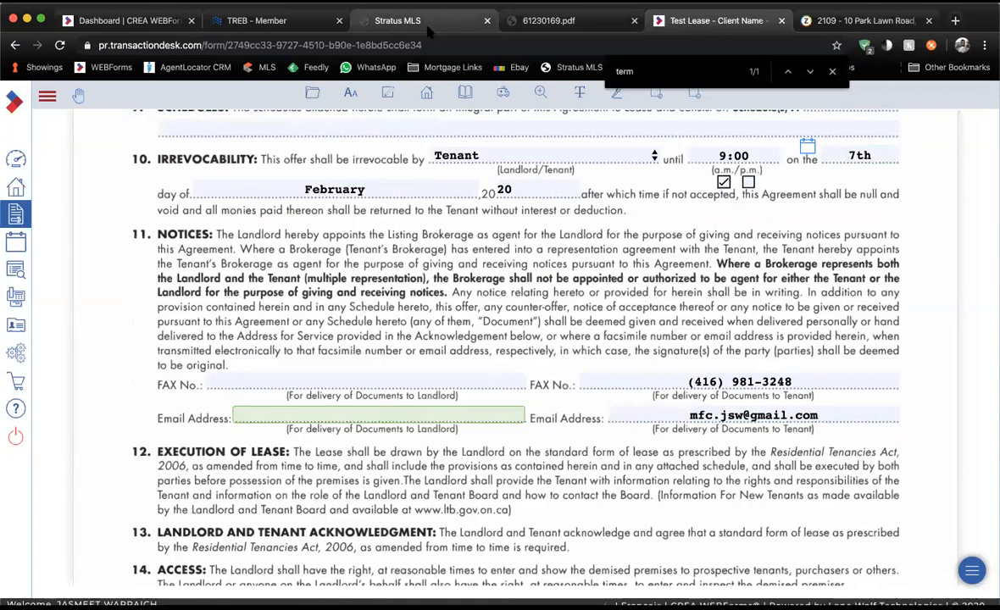
Copy the listing broker's e-mail address from the Stratus MLS Salesperson Information popup.
{"action": "scroll", "coordinate": [421, 331], "scroll_direction": "down", "scroll_amount": 5}
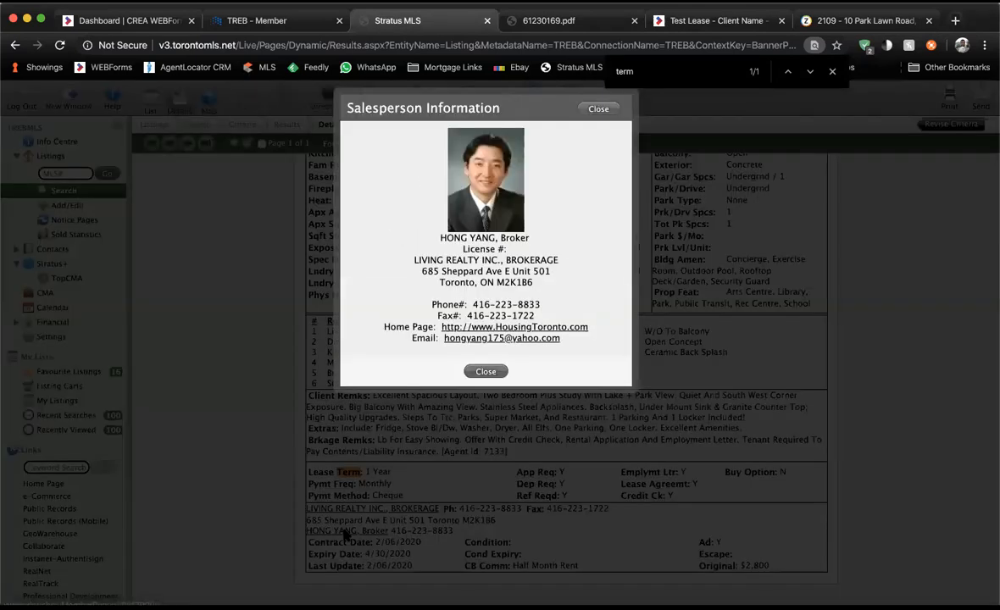
{"action": "left_click", "coordinate": [346, 532]}
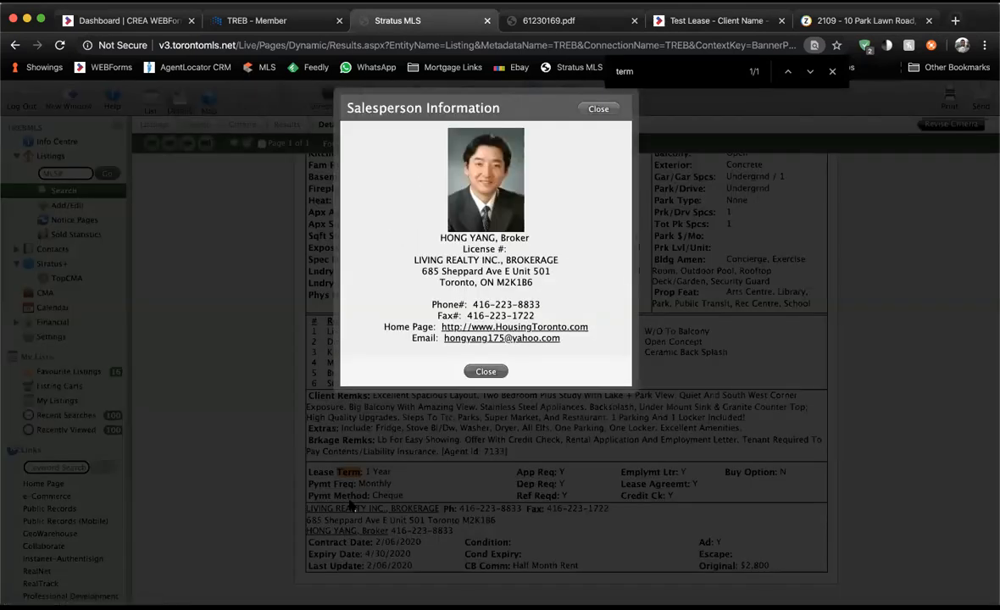
{"action": "left_click_drag", "start_coordinate": [411, 338], "coordinate": [435, 343]}
{"action": "left_click", "coordinate": [435, 341]}
{"action": "left_click_drag", "start_coordinate": [433, 304], "coordinate": [555, 317]}
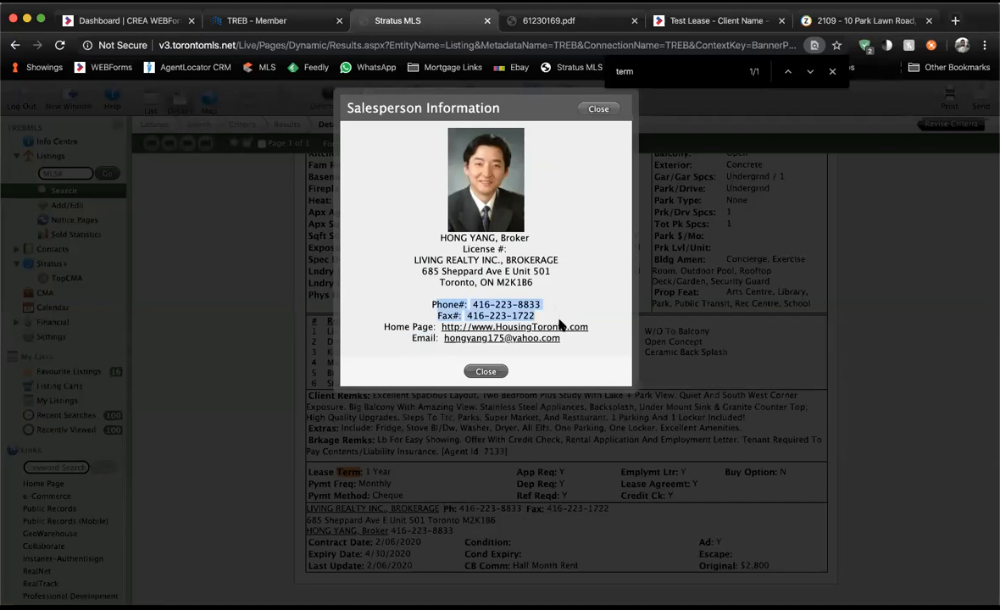
{"action": "left_click_drag", "start_coordinate": [561, 338], "coordinate": [444, 341]}
{"action": "key", "text": "super+c"}
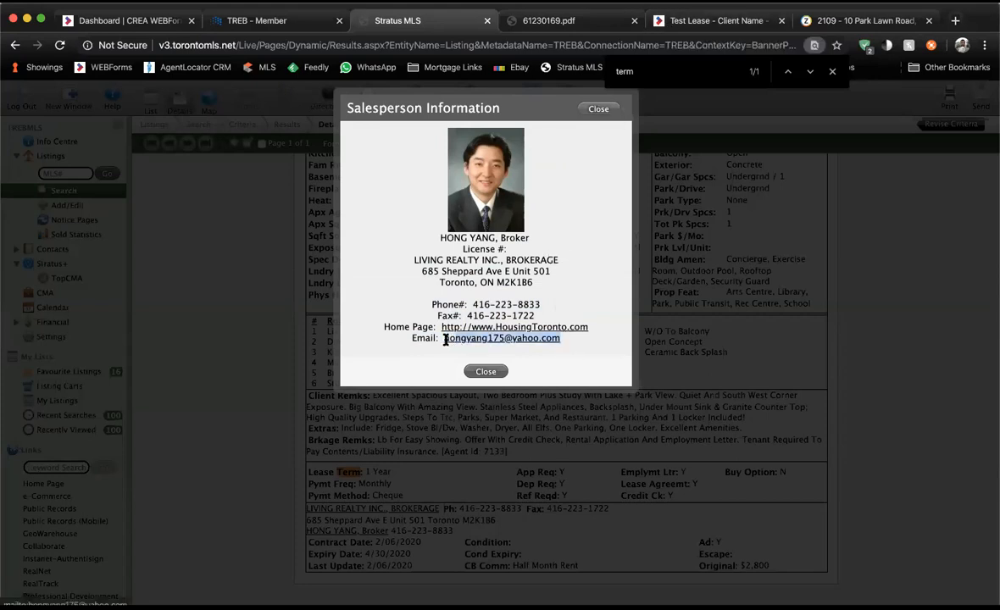
{"action": "left_click", "coordinate": [716, 20]}
Paste the broker's e-mail into the landlord's notice e-mail field and scroll onward.
{"action": "key", "text": "super+v"}
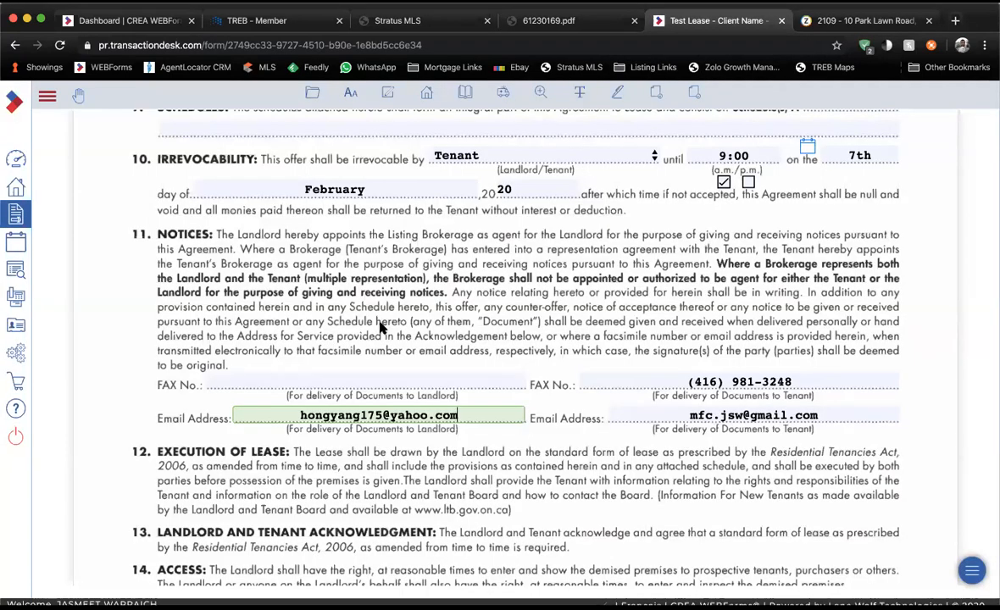
{"action": "scroll", "coordinate": [348, 451], "scroll_direction": "down", "scroll_amount": 1}
{"action": "scroll", "coordinate": [347, 451], "scroll_direction": "down", "scroll_amount": 8}
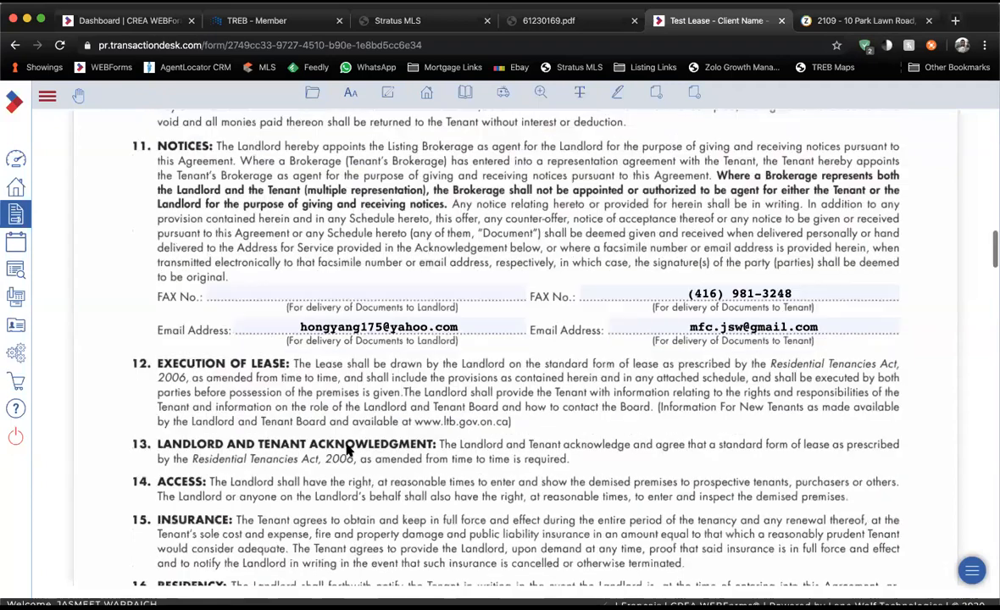
{"action": "scroll", "coordinate": [347, 450], "scroll_direction": "down", "scroll_amount": 10}
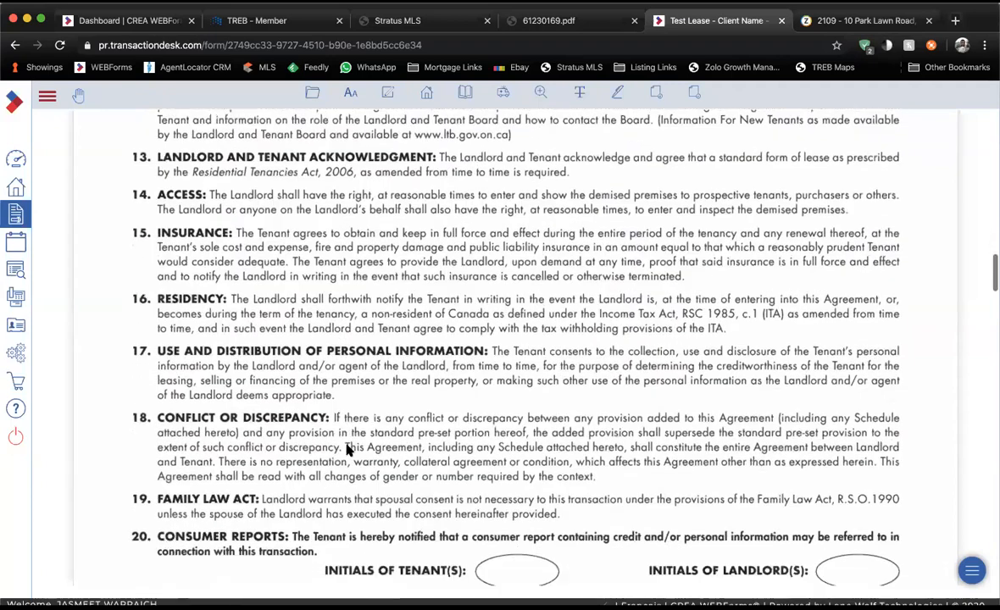
{"action": "scroll", "coordinate": [347, 447], "scroll_direction": "down", "scroll_amount": 8}
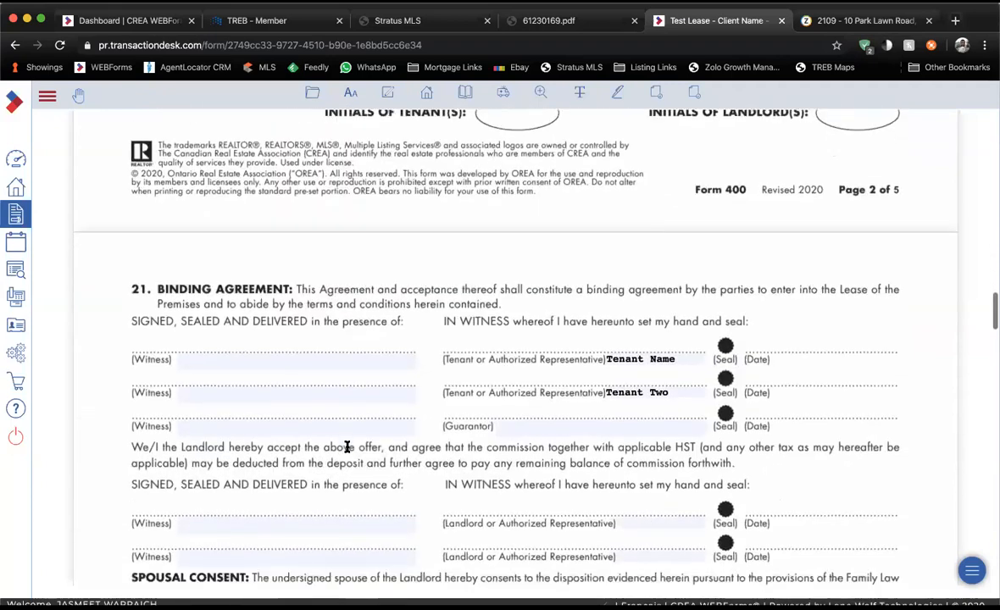
{"action": "scroll", "coordinate": [347, 446], "scroll_direction": "down", "scroll_amount": 9}
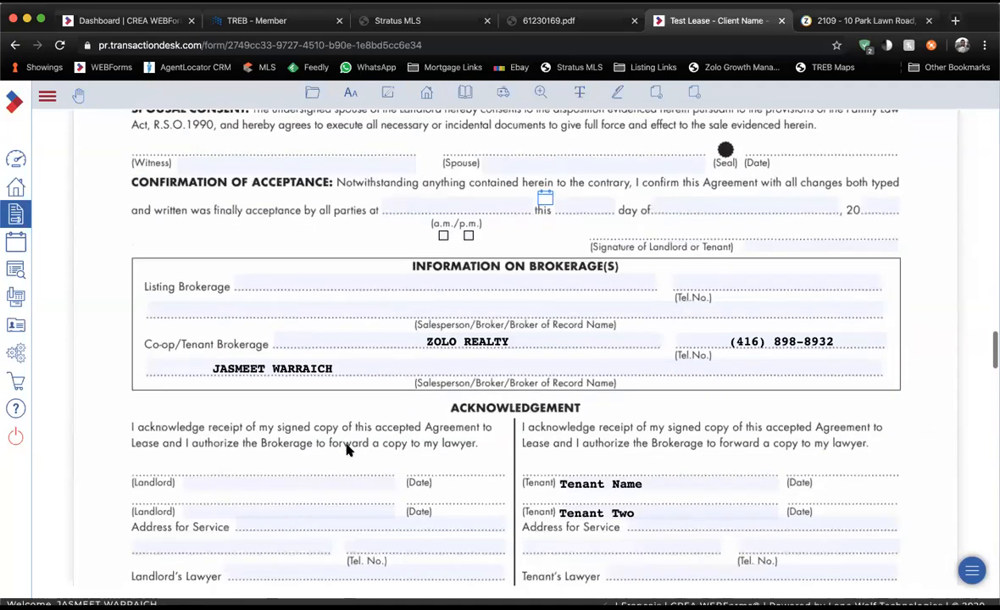
{"action": "scroll", "coordinate": [346, 450], "scroll_direction": "down", "scroll_amount": 7}
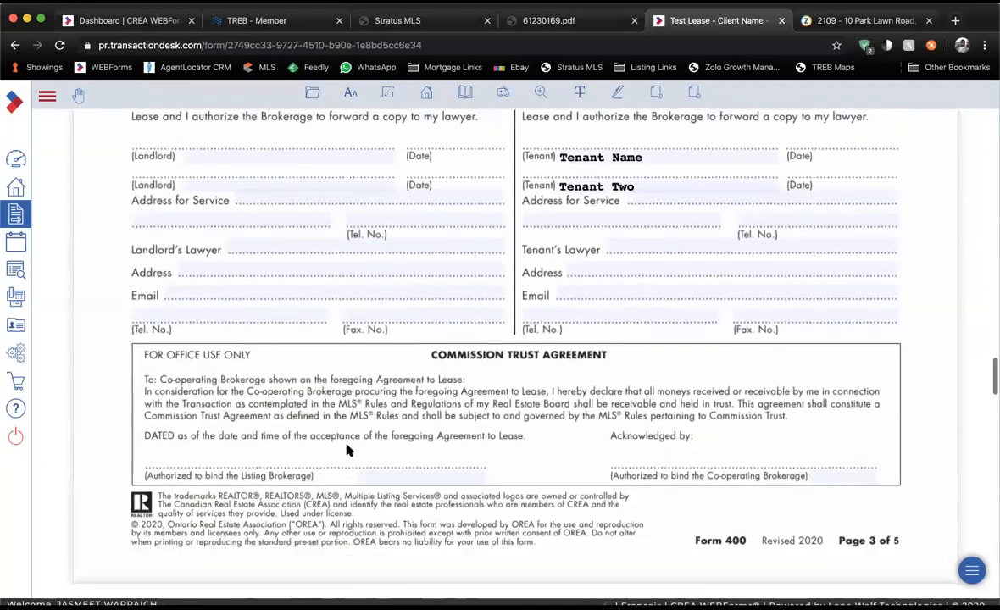
Scroll through the remaining pages to review both Schedule A pages.
{"action": "scroll", "coordinate": [347, 450], "scroll_direction": "up", "scroll_amount": 7}
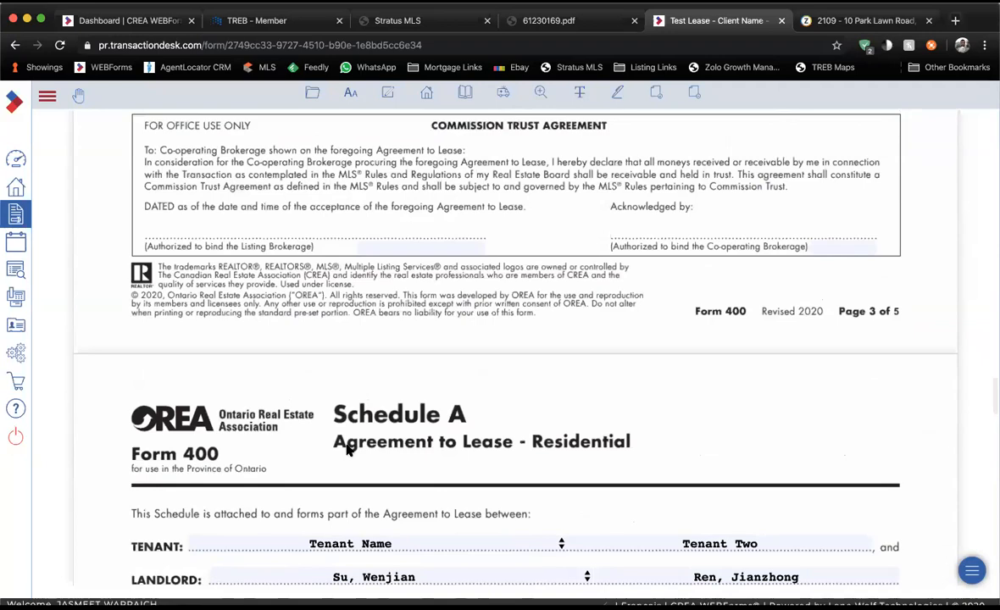
{"action": "scroll", "coordinate": [347, 449], "scroll_direction": "down", "scroll_amount": 8}
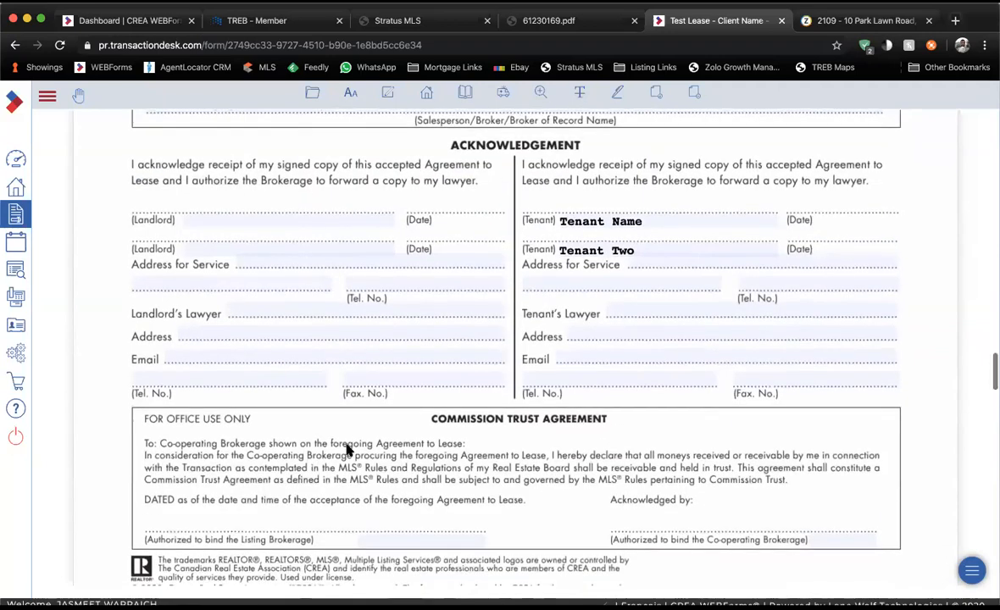
{"action": "scroll", "coordinate": [347, 450], "scroll_direction": "down", "scroll_amount": 7}
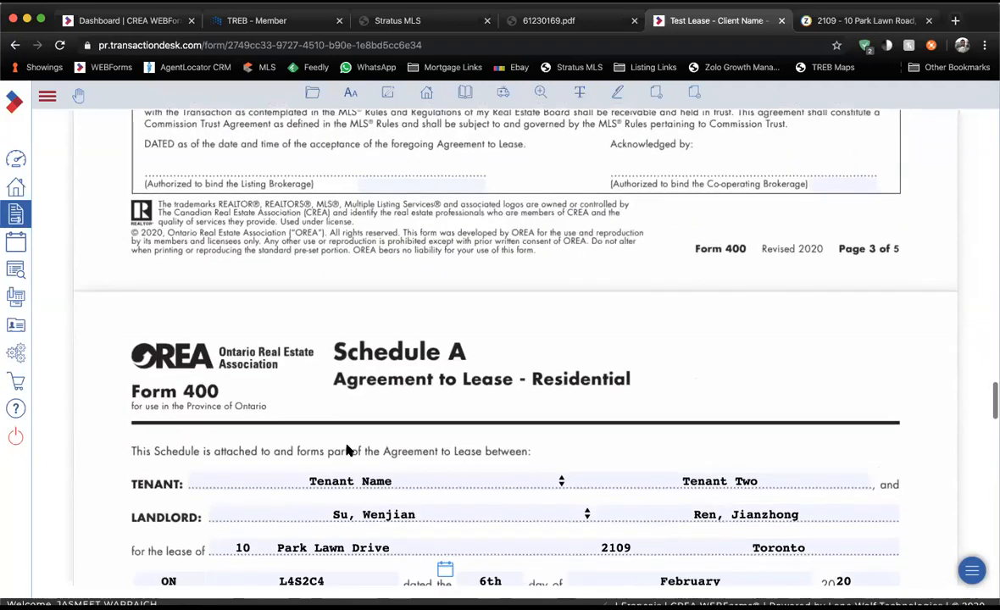
{"action": "scroll", "coordinate": [347, 447], "scroll_direction": "down", "scroll_amount": 4}
{"action": "scroll", "coordinate": [347, 446], "scroll_direction": "down", "scroll_amount": 7}
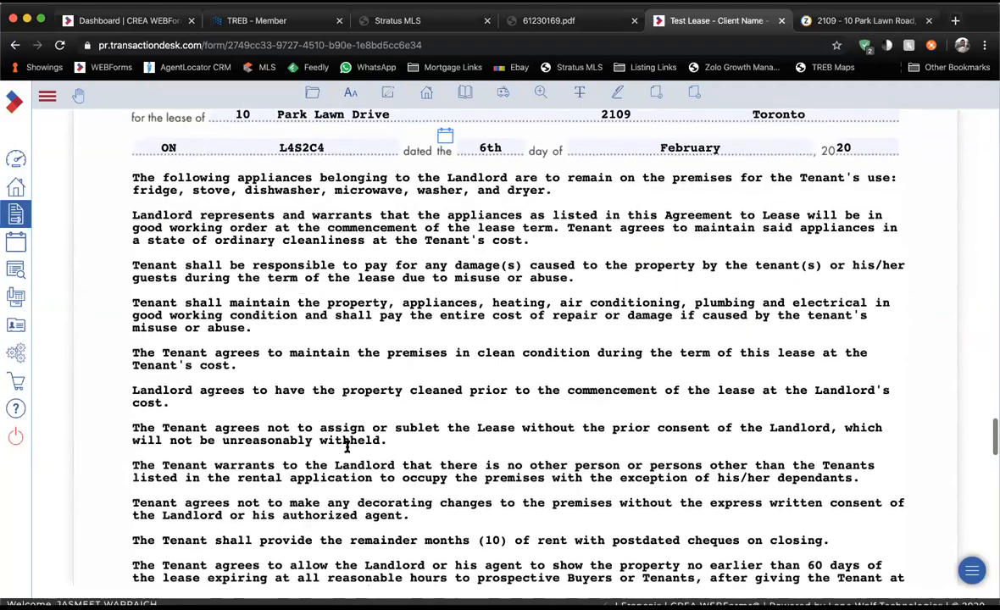
{"action": "scroll", "coordinate": [346, 447], "scroll_direction": "down", "scroll_amount": 6}
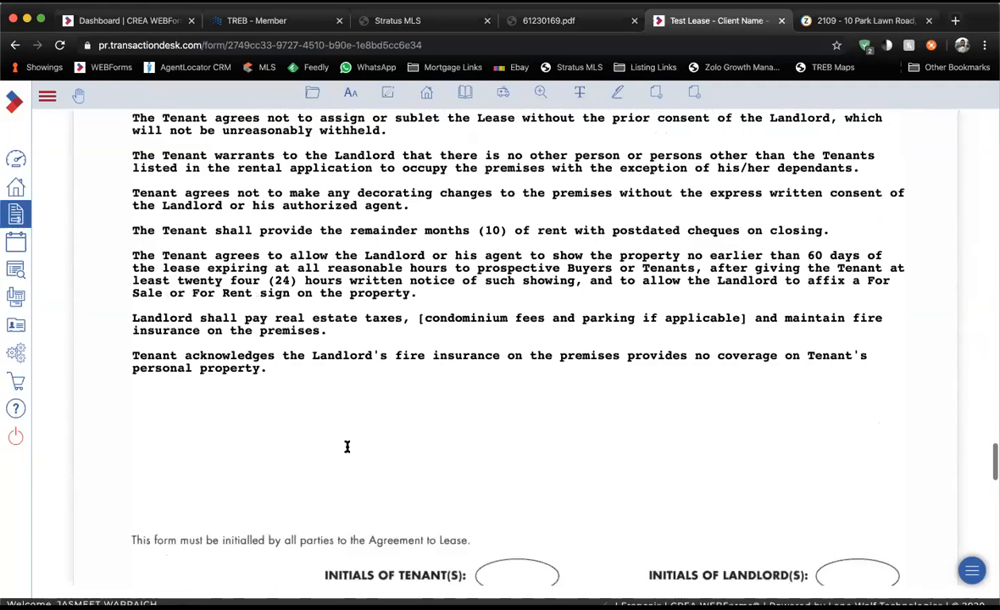
{"action": "scroll", "coordinate": [347, 449], "scroll_direction": "down", "scroll_amount": 10}
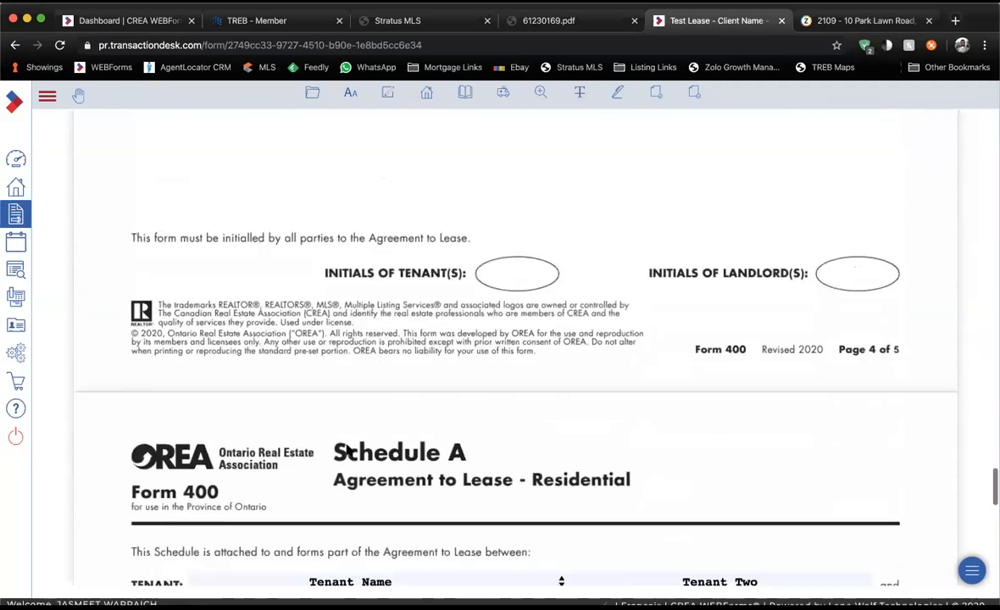
{"action": "scroll", "coordinate": [347, 447], "scroll_direction": "down", "scroll_amount": 8}
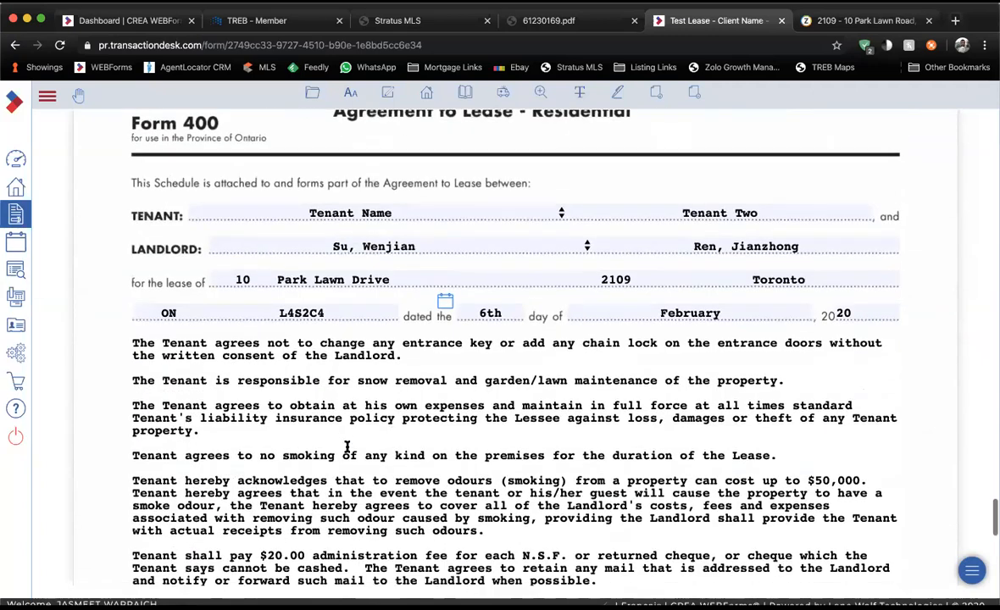
{"action": "scroll", "coordinate": [347, 447], "scroll_direction": "down", "scroll_amount": 7}
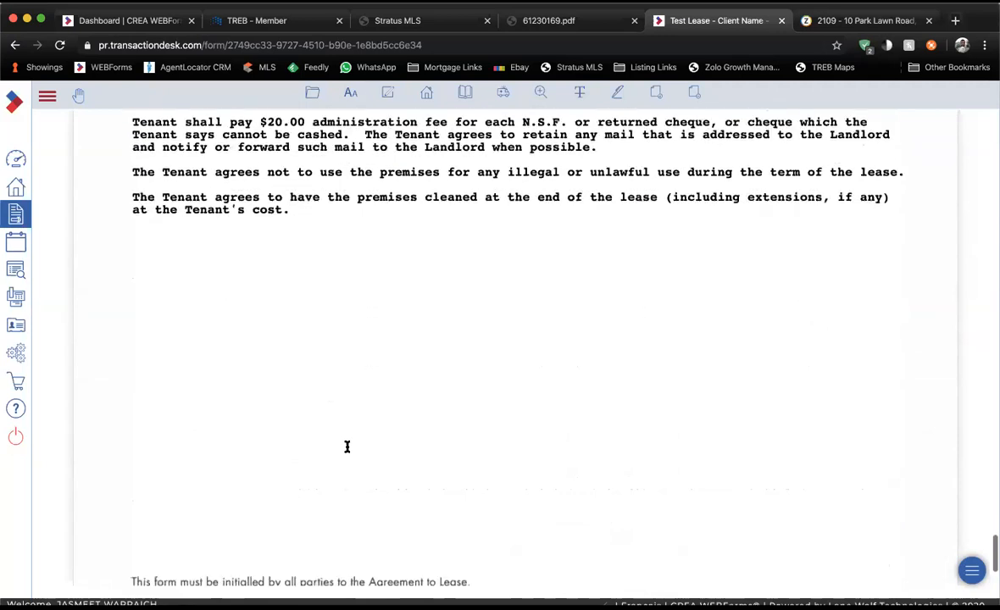
{"action": "scroll", "coordinate": [346, 449], "scroll_direction": "up", "scroll_amount": 20}
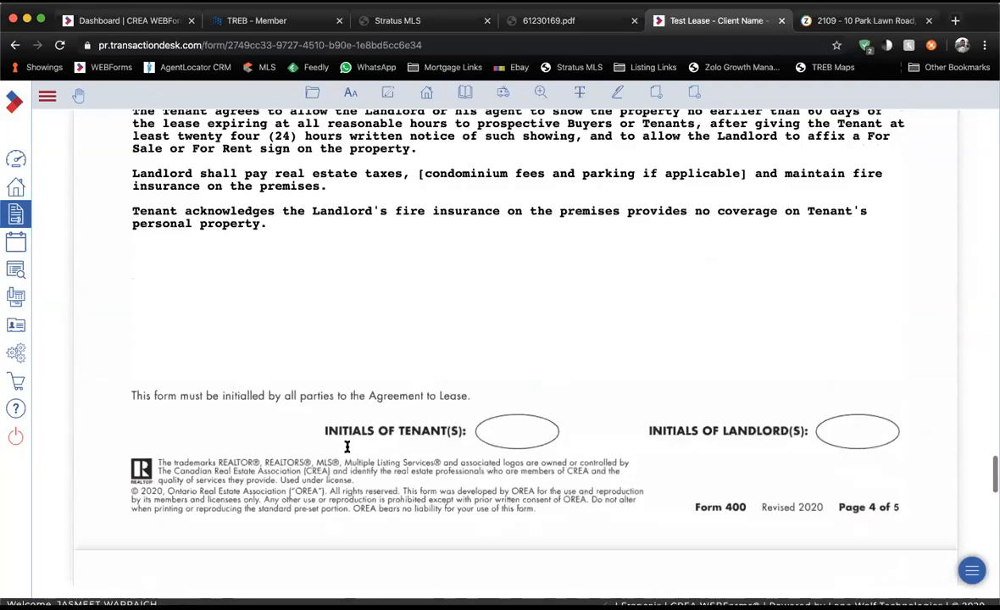
Show the deal's Transaction Forms list with forms 810, 320, 400, 801, 346 and 410.
{"action": "left_click", "coordinate": [462, 95]}
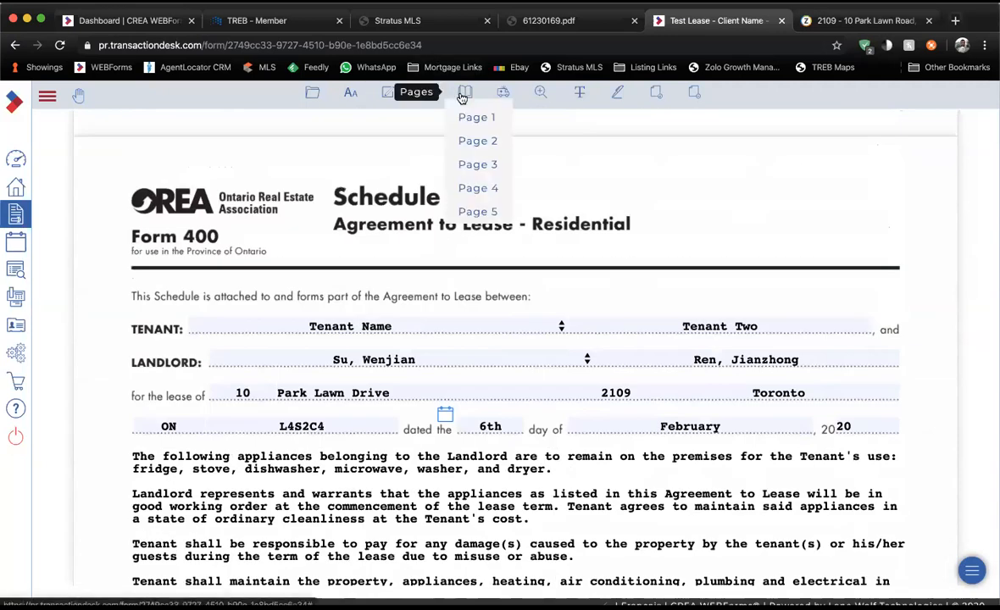
{"action": "left_click", "coordinate": [426, 97]}
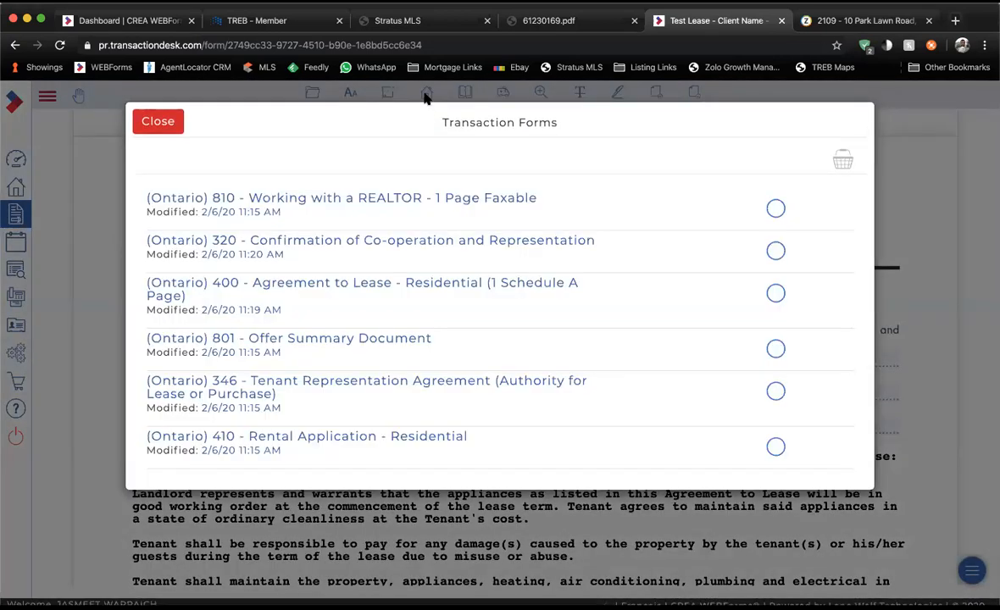
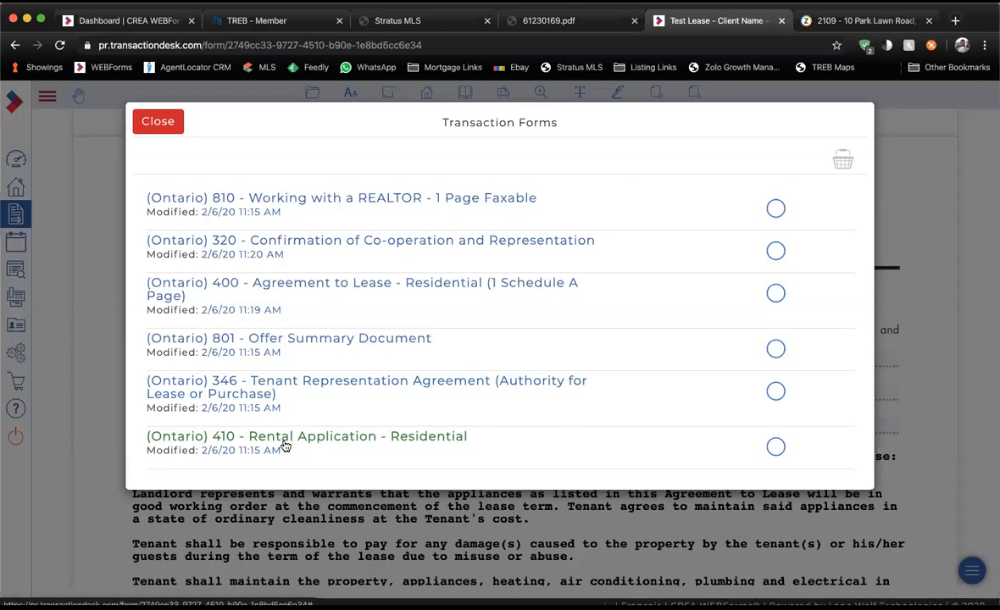
Open form 801 and record the offer as submitted by email at 1:00 p.m. on 6 February 2020.
{"action": "left_click", "coordinate": [323, 343]}
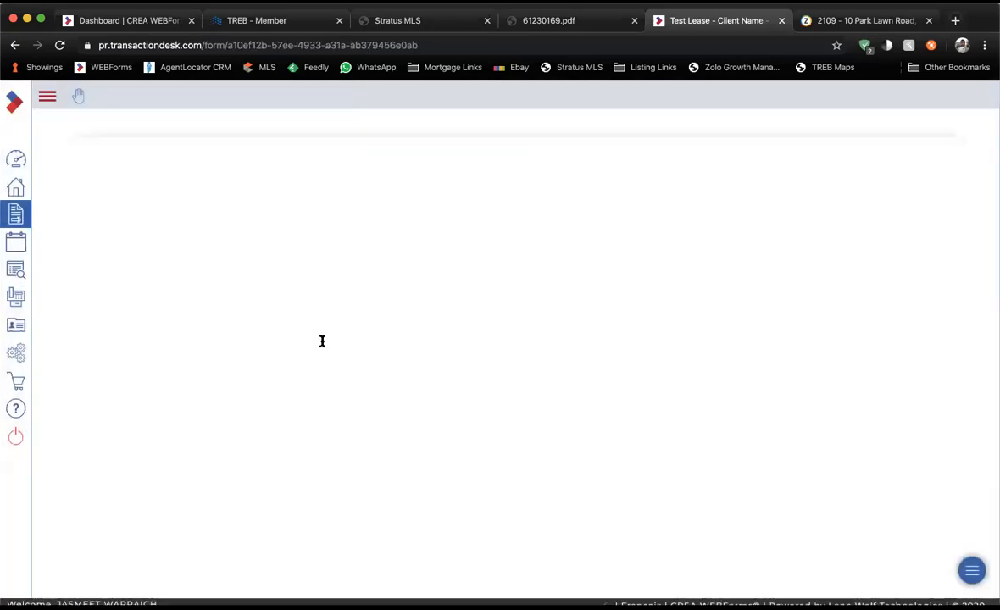
{"action": "scroll", "coordinate": [320, 342], "scroll_direction": "down", "scroll_amount": 5}
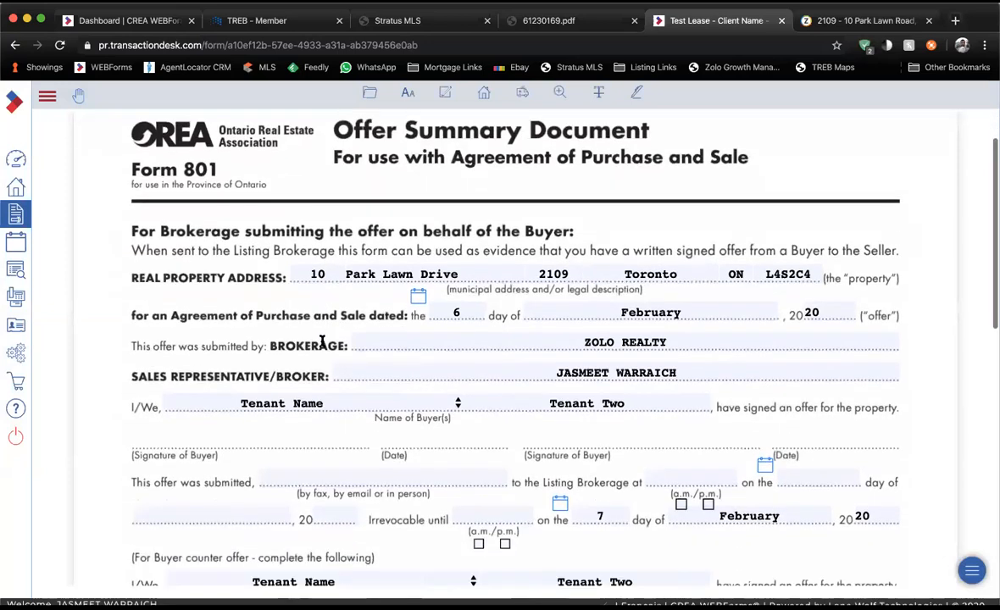
{"action": "left_click", "coordinate": [337, 377]}
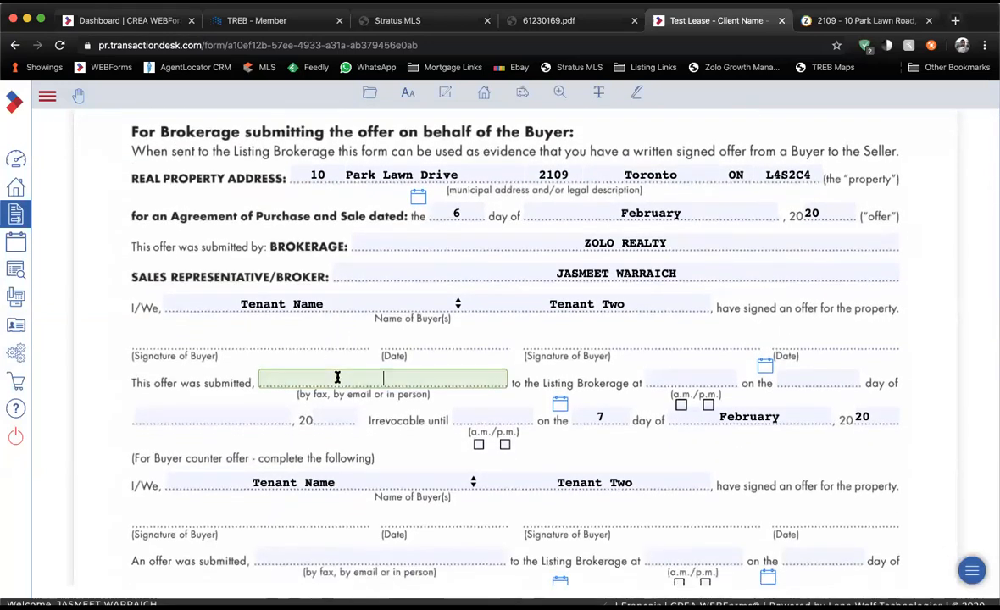
{"action": "type", "text": "by email"}
{"action": "left_click", "coordinate": [679, 381]}
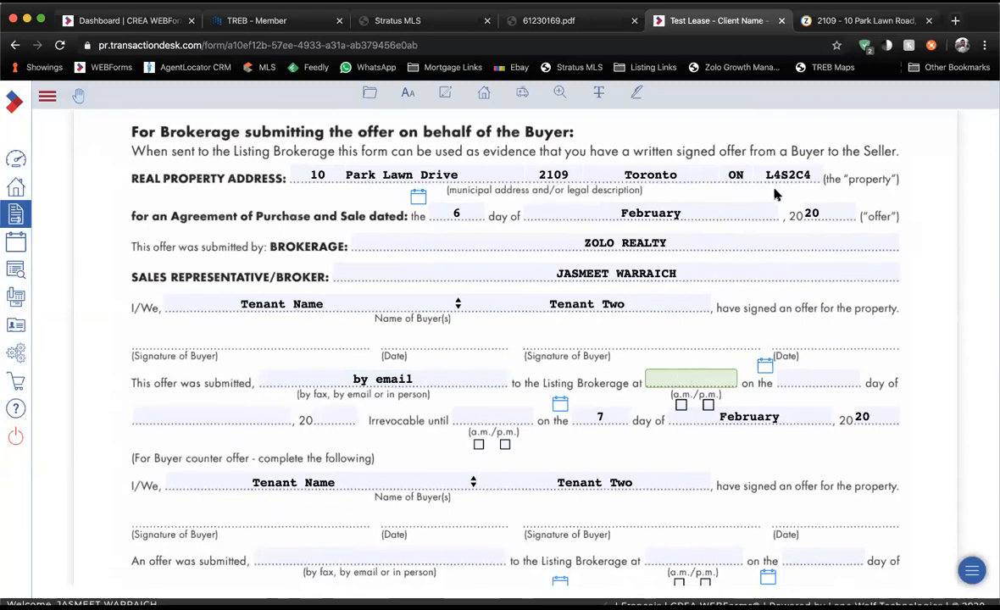
{"action": "type", "text": "1:00"}
{"action": "left_click", "coordinate": [707, 406]}
{"action": "left_click", "coordinate": [765, 366]}
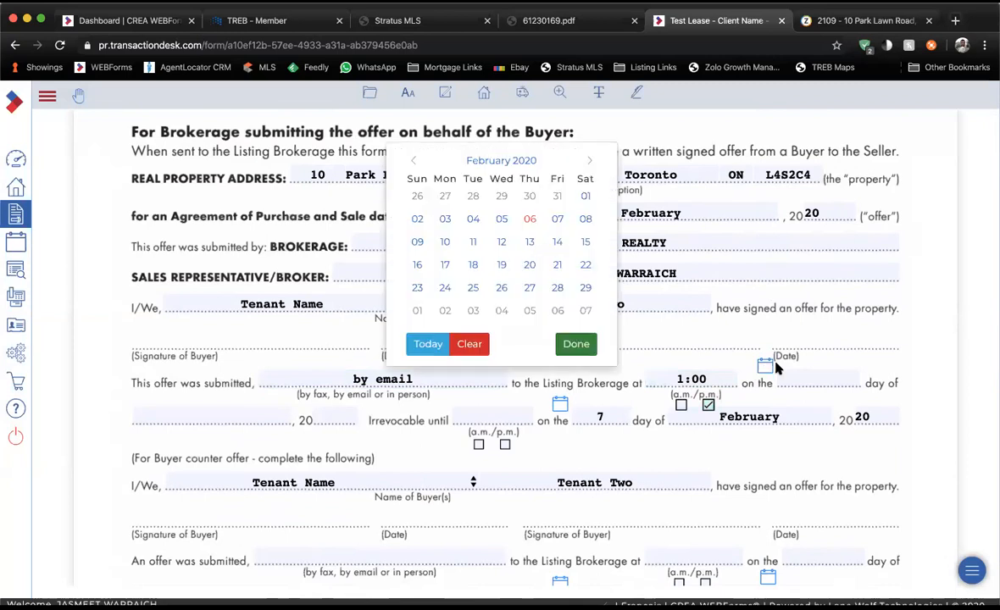
{"action": "left_click", "coordinate": [520, 217]}
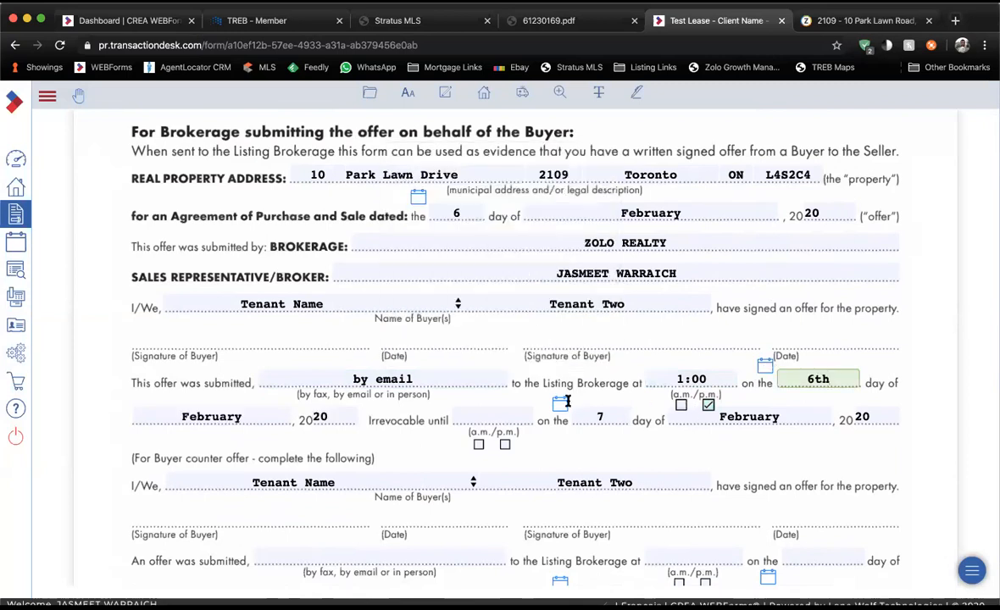
Make the offer irrevocable until 9:00 a.m. and return to the Transaction Forms list.
{"action": "left_click", "coordinate": [489, 415]}
{"action": "type", "text": "9:00"}
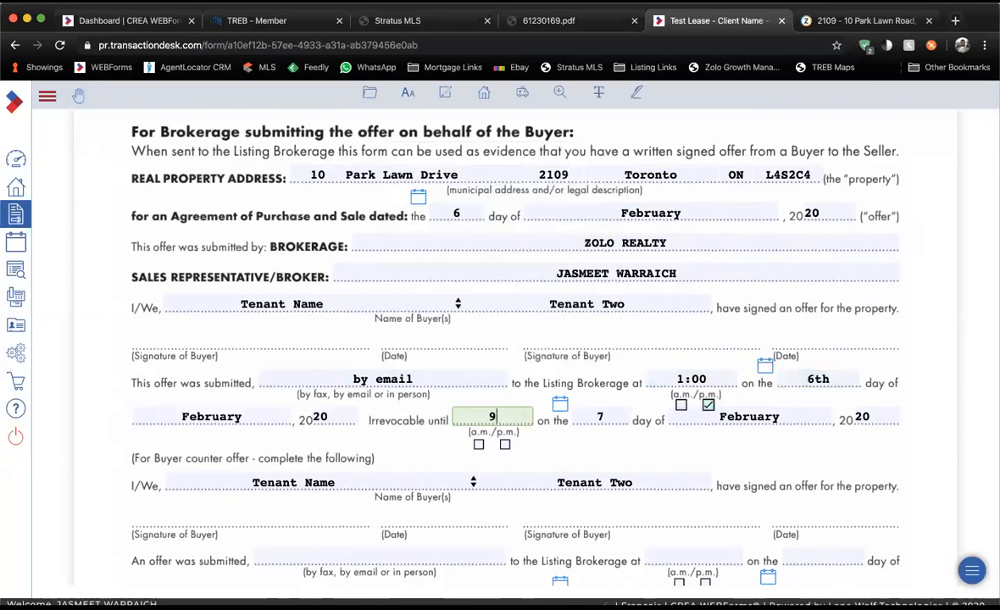
{"action": "left_click", "coordinate": [477, 444]}
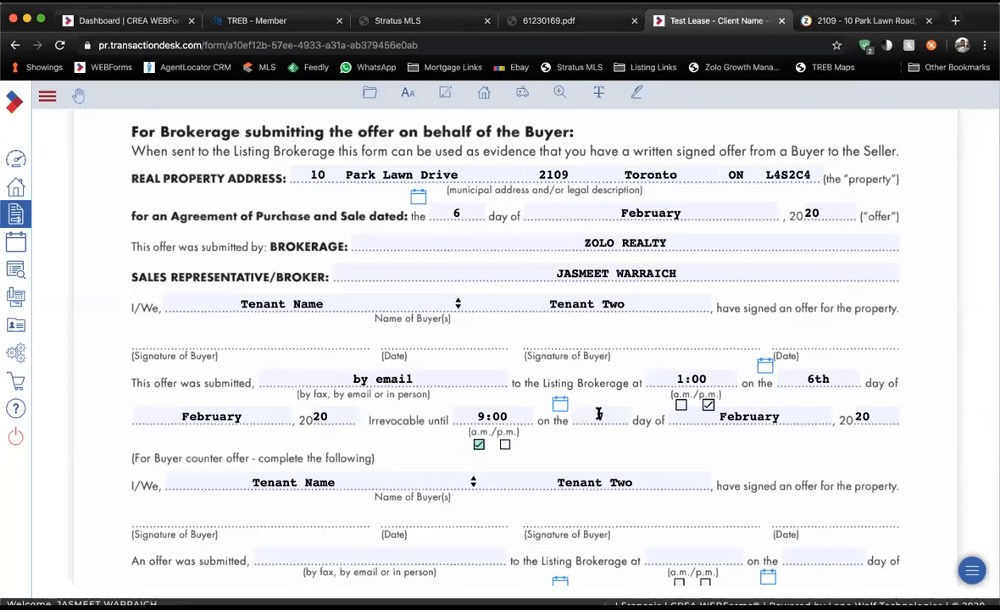
{"action": "scroll", "coordinate": [570, 428], "scroll_direction": "up", "scroll_amount": 5}
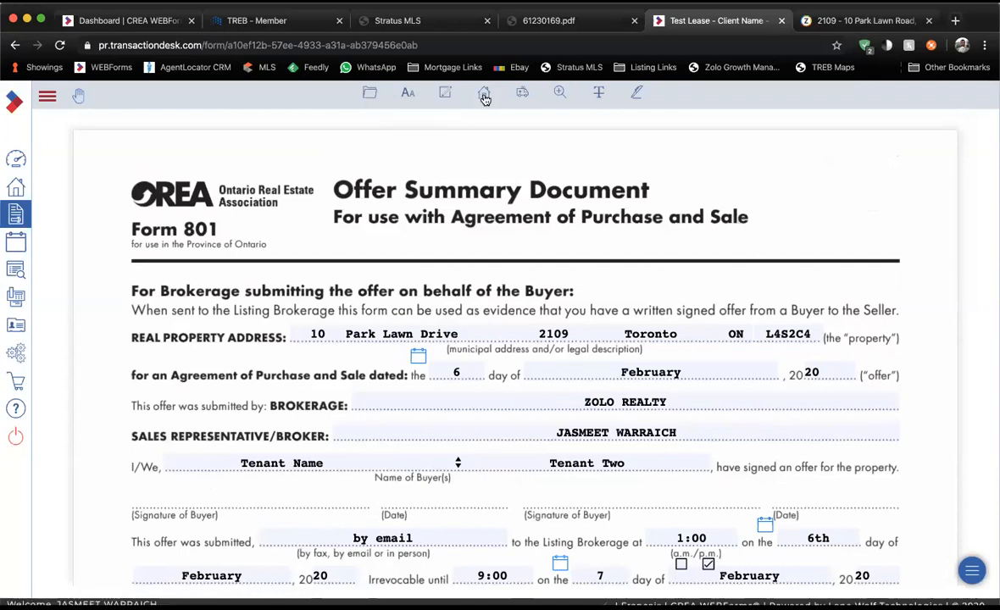
{"action": "left_click", "coordinate": [485, 96]}
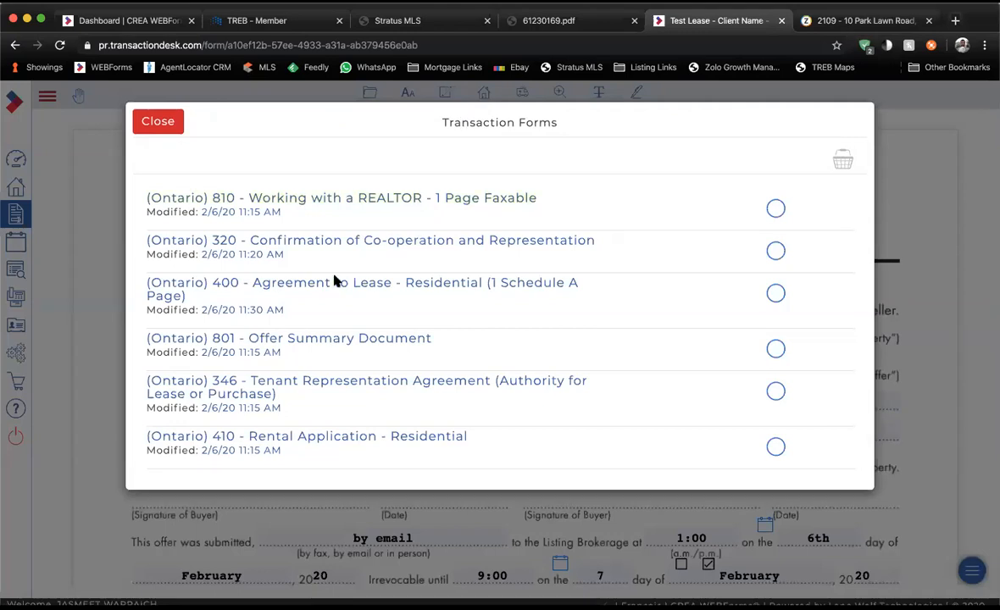
Open form 346 Tenant Representation Agreement and step through its blank tenant address fields.
{"action": "left_click", "coordinate": [317, 382]}
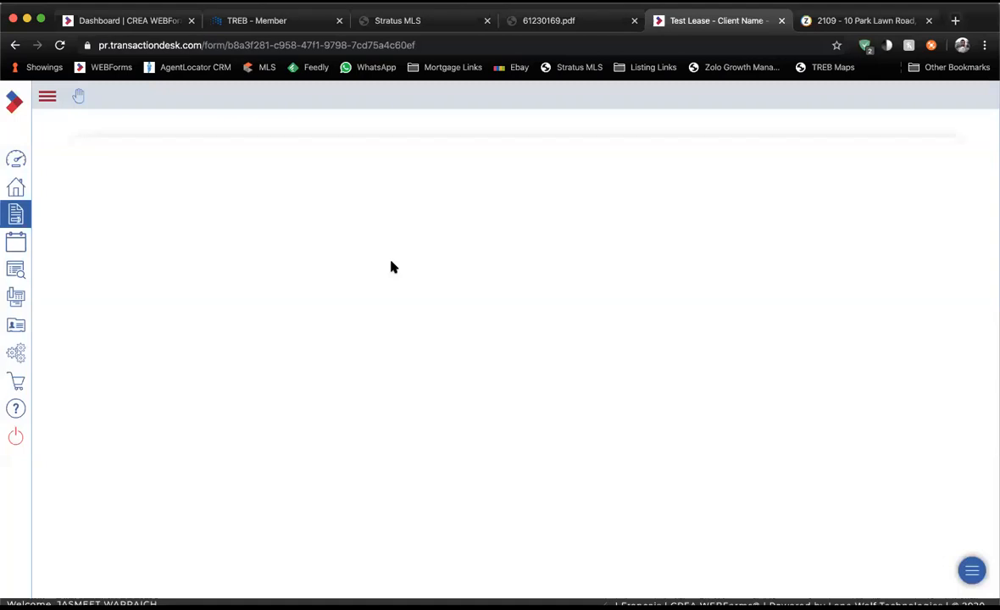
{"action": "scroll", "coordinate": [391, 267], "scroll_direction": "down", "scroll_amount": 1}
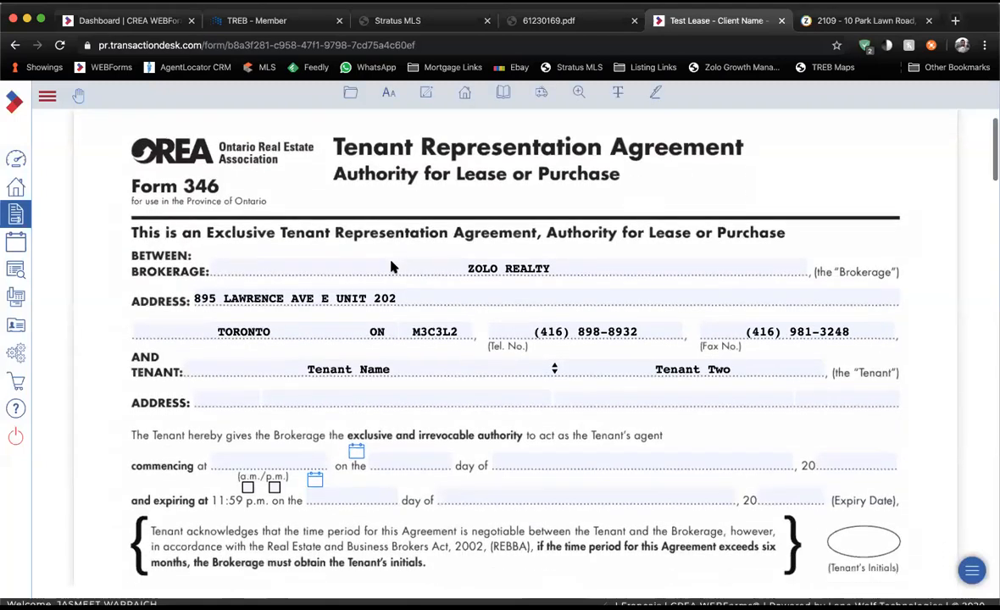
{"action": "scroll", "coordinate": [391, 267], "scroll_direction": "down", "scroll_amount": 2}
{"action": "left_click", "coordinate": [225, 326]}
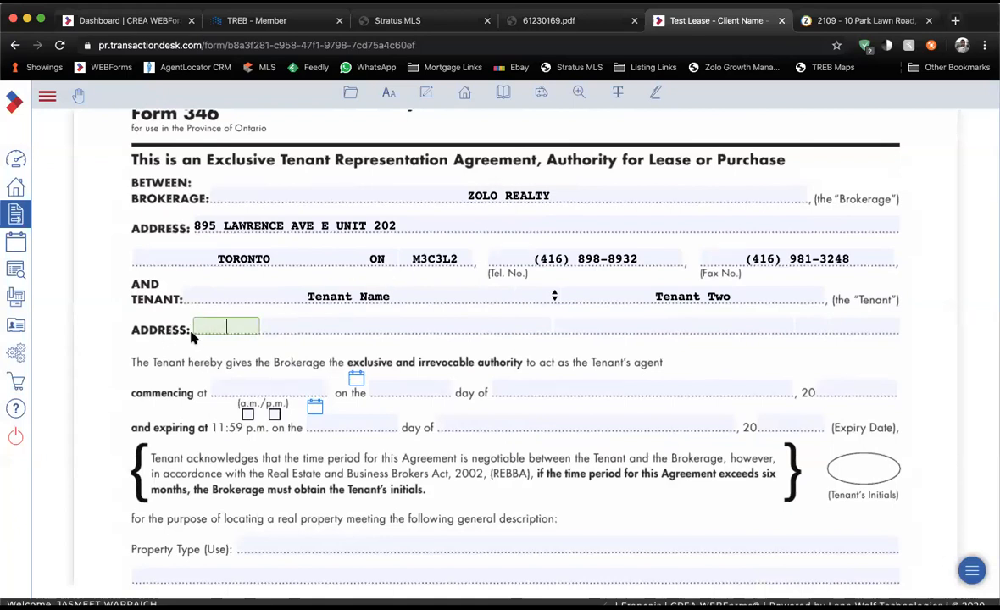
{"action": "left_click", "coordinate": [406, 322]}
{"action": "left_click", "coordinate": [610, 328]}
{"action": "left_click", "coordinate": [826, 330]}
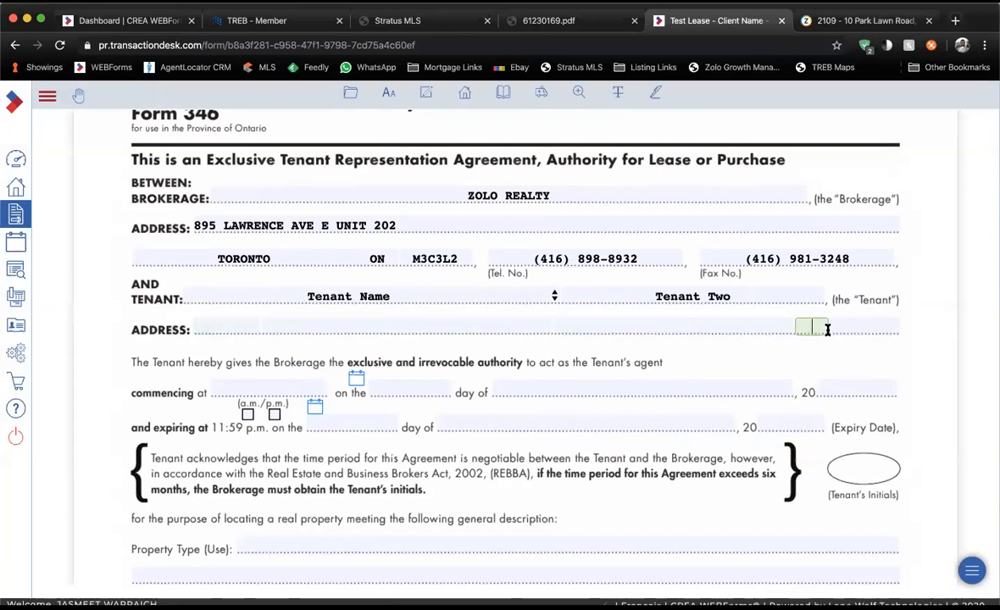
{"action": "left_click", "coordinate": [774, 330]}
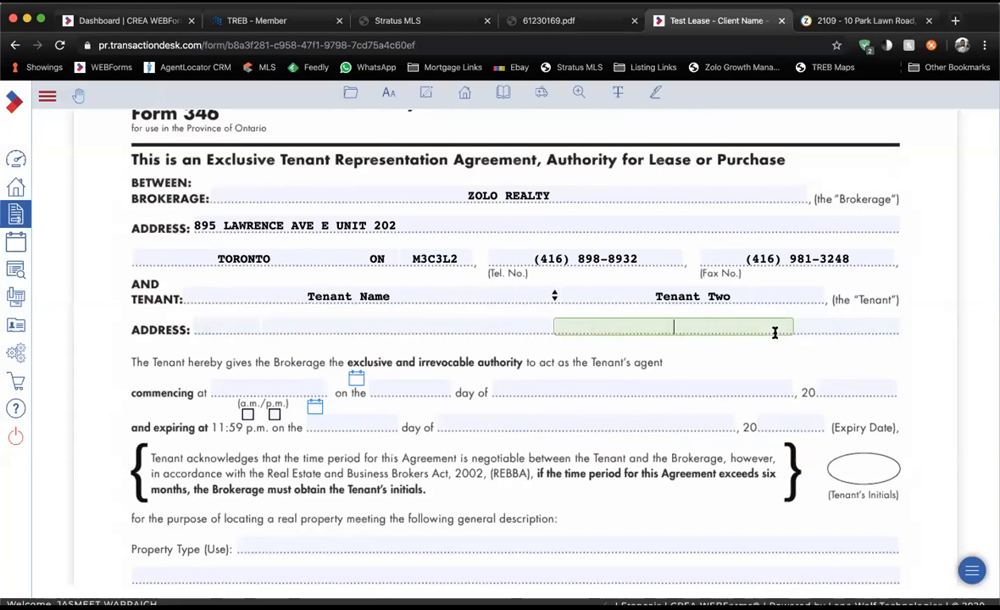
{"action": "left_click", "coordinate": [505, 330]}
{"action": "left_click", "coordinate": [226, 328]}
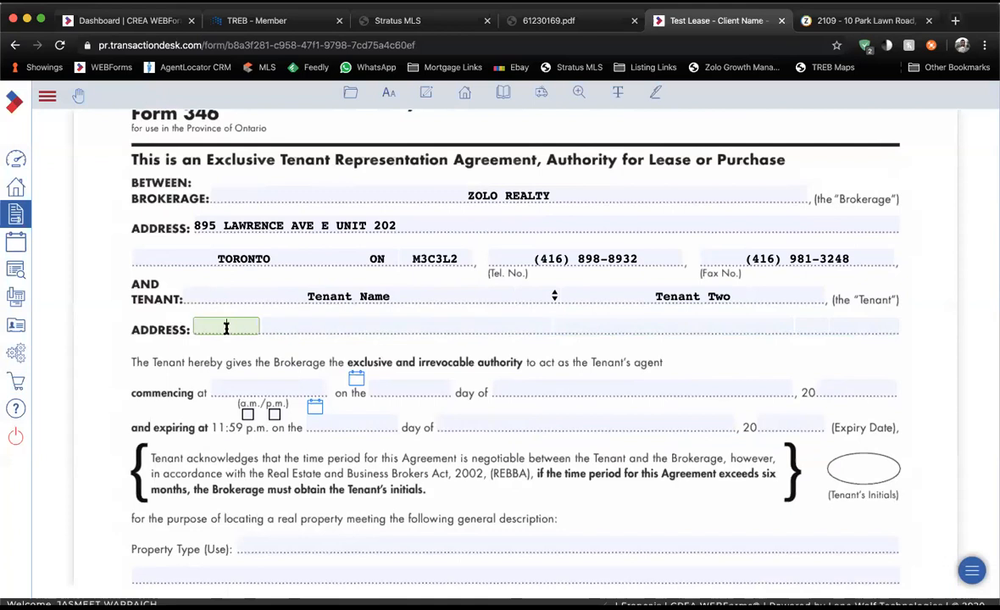
{"action": "scroll", "coordinate": [241, 349], "scroll_direction": "down", "scroll_amount": 1}
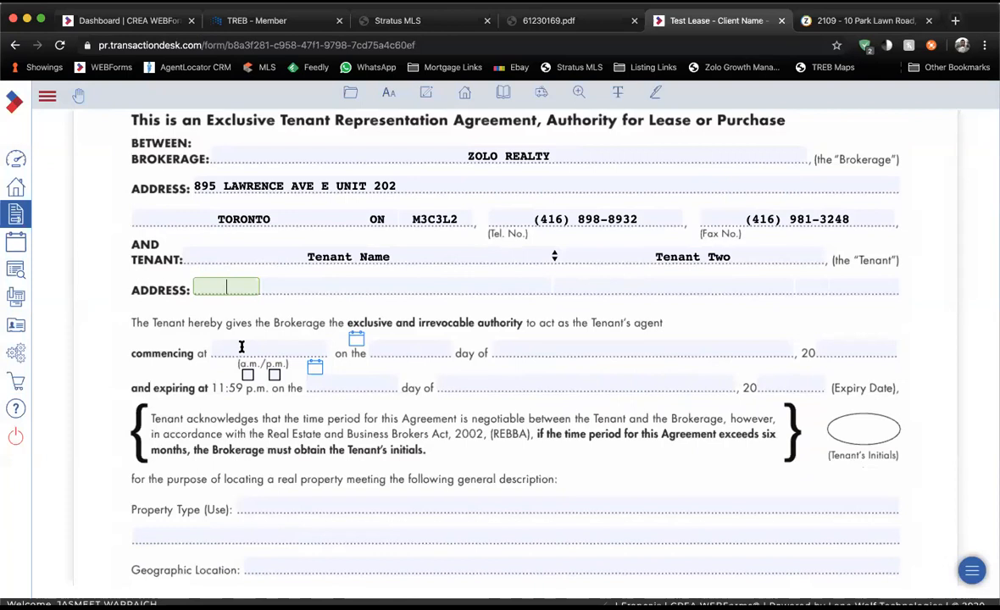
{"action": "scroll", "coordinate": [242, 347], "scroll_direction": "down", "scroll_amount": 1}
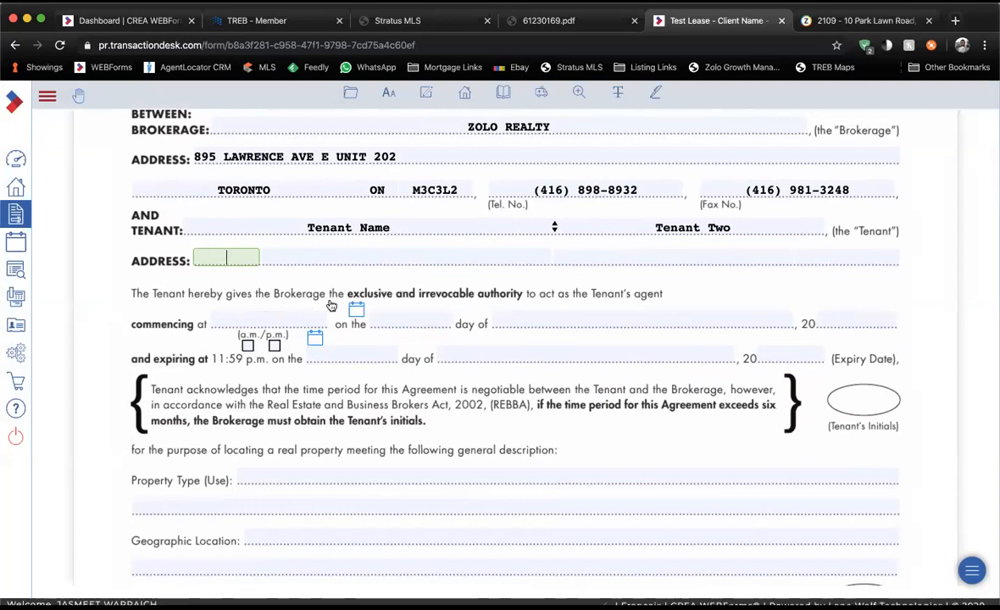
Set the agreement to commence at 11:30 a.m. on 6 February 2020.
{"action": "left_click", "coordinate": [279, 319]}
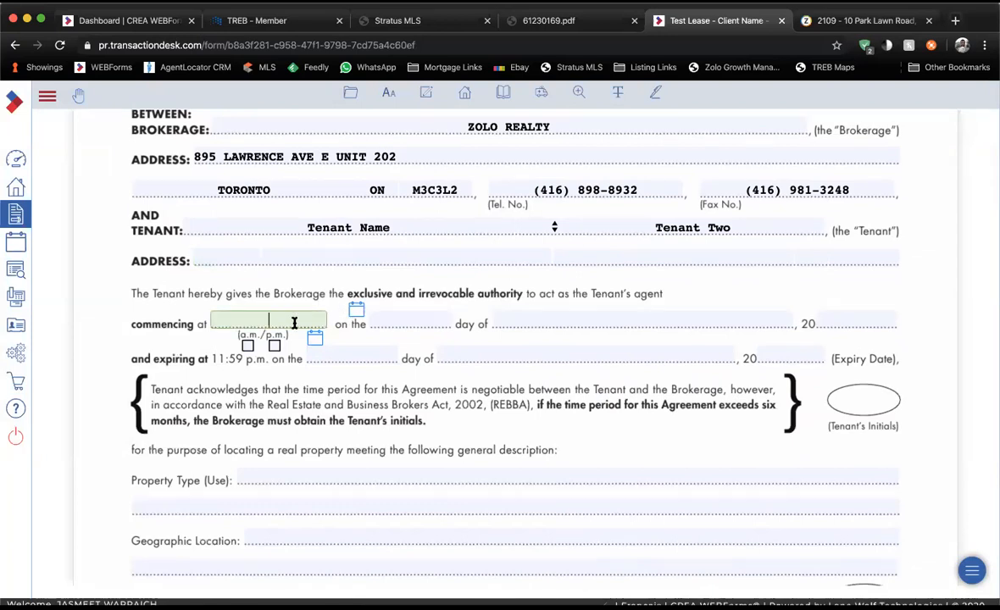
{"action": "type", "text": "11;3"}
{"action": "type", "text": "0"}
{"action": "key", "text": "BackSpace"}
{"action": "key", "text": "BackSpace"}
{"action": "key", "text": "BackSpace"}
{"action": "type", "text": ":30"}
{"action": "left_click", "coordinate": [249, 345]}
{"action": "left_click", "coordinate": [356, 309]}
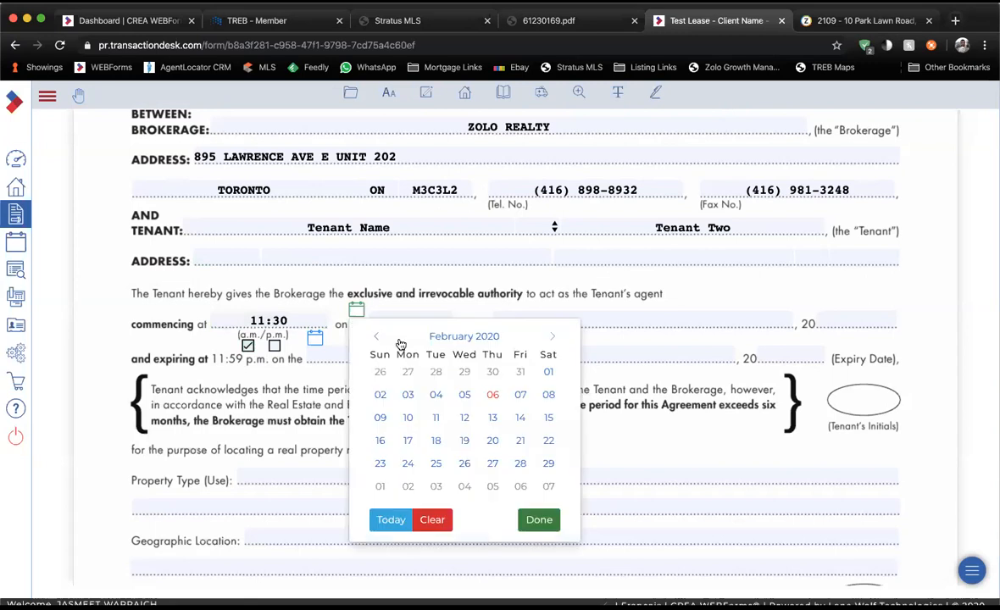
{"action": "left_click", "coordinate": [490, 394]}
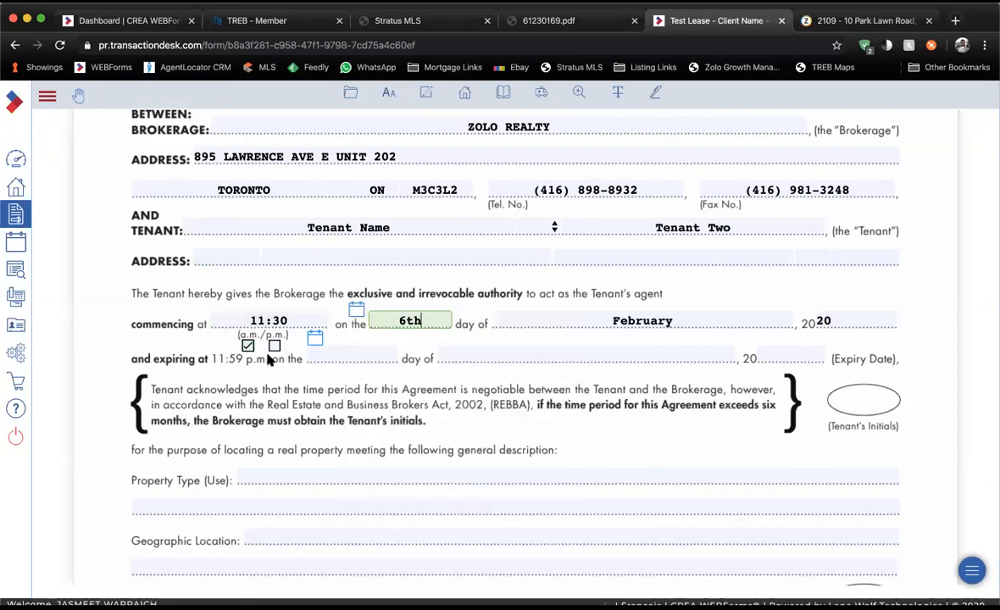
Set the agreement expiry date to 6 March 2020.
{"action": "left_click", "coordinate": [320, 357]}
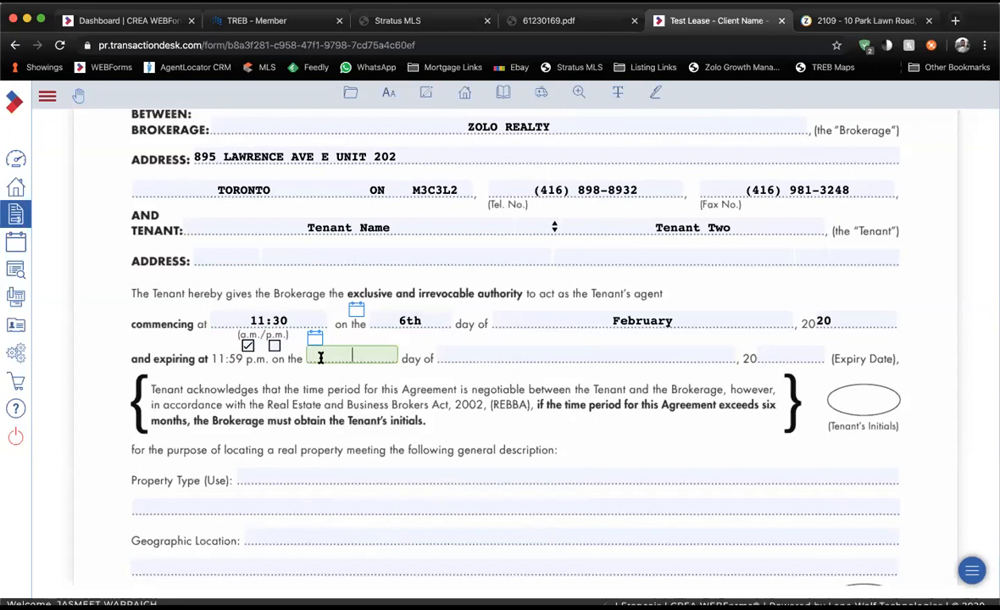
{"action": "type", "text": "6"}
{"action": "left_click", "coordinate": [515, 357]}
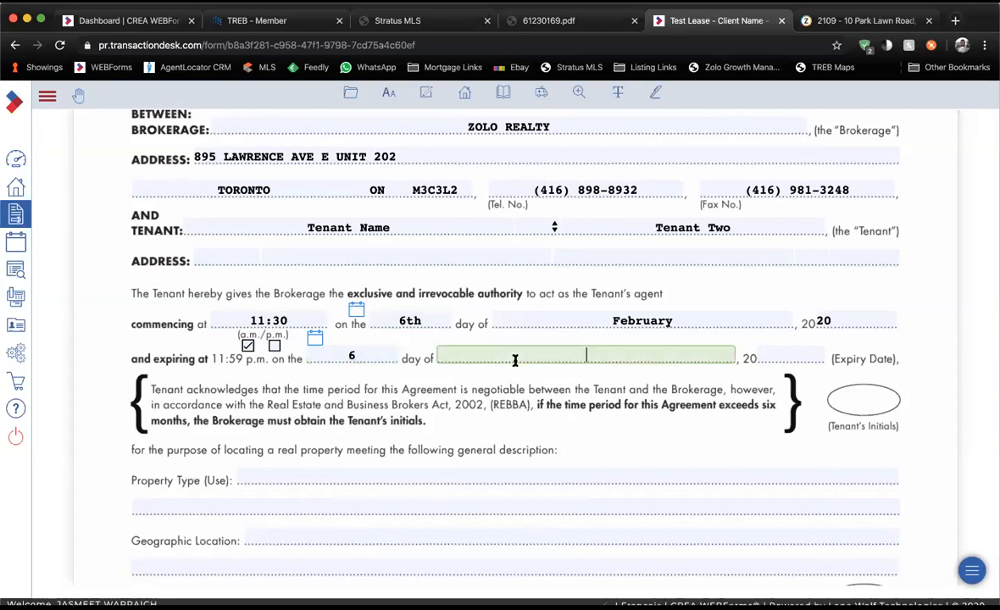
{"action": "type", "text": "March"}
{"action": "key", "text": "Tab"}
{"action": "type", "text": "20"}
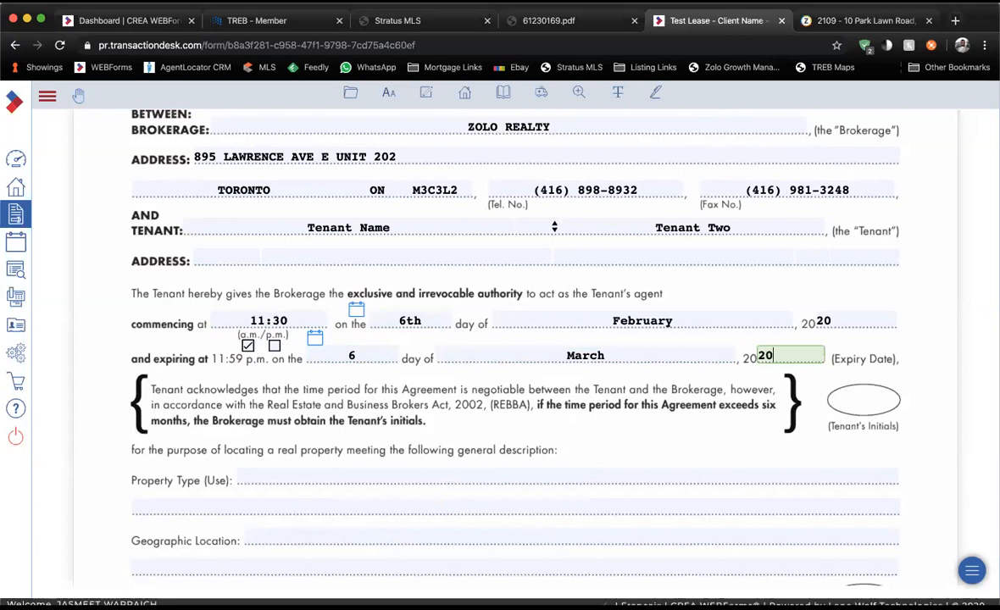
{"action": "left_click", "coordinate": [492, 401]}
{"action": "scroll", "coordinate": [492, 402], "scroll_direction": "down", "scroll_amount": 1}
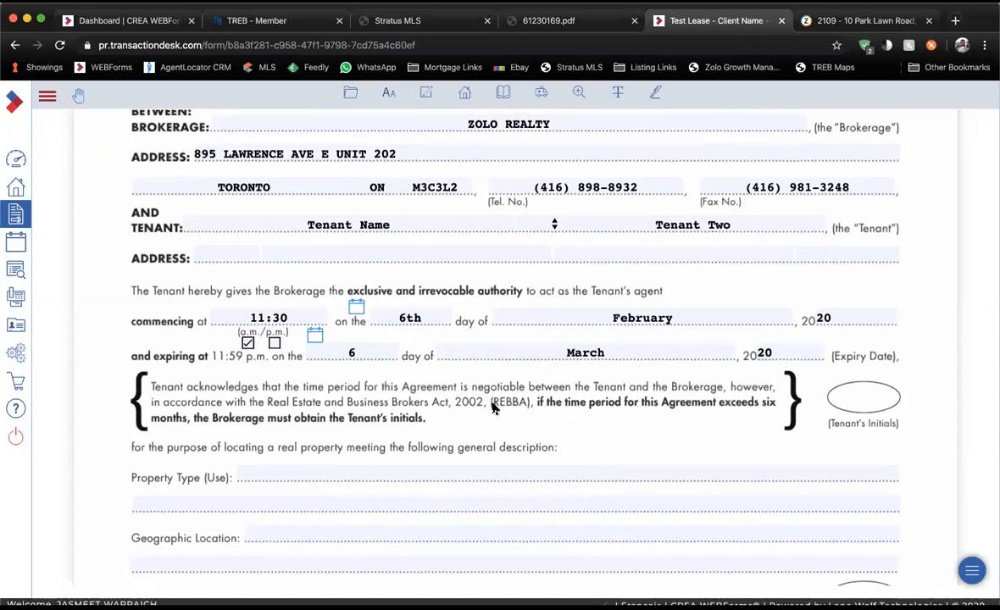
Enter Condo Apartment as the property type.
{"action": "left_click", "coordinate": [475, 443]}
{"action": "type", "text": "Con"}
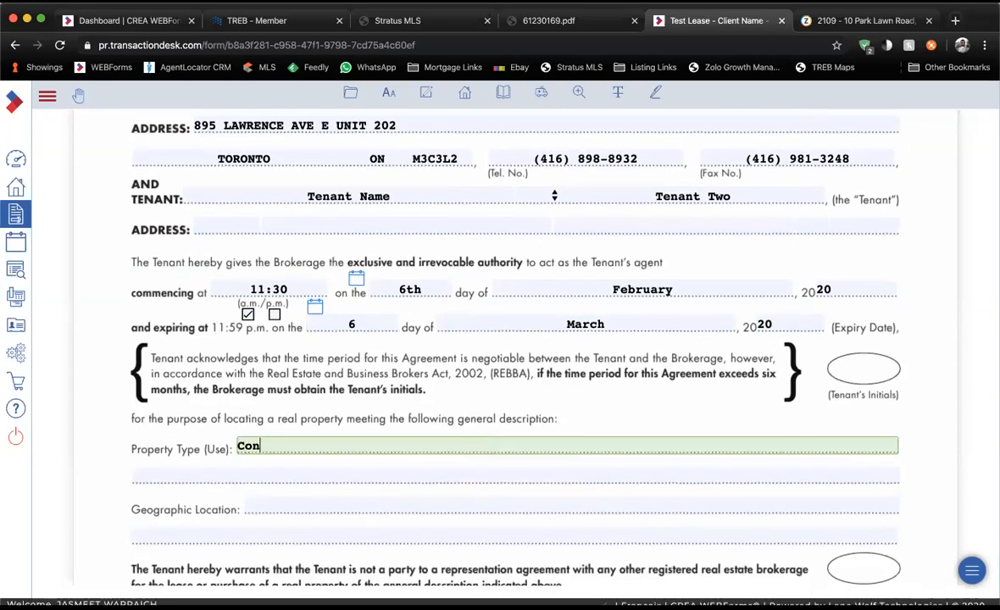
{"action": "type", "text": "do Apartment"}
{"action": "left_click", "coordinate": [406, 503]}
Enter 'Toronto - Mimico' as the Geographic Location.
{"action": "scroll", "coordinate": [407, 501], "scroll_direction": "down", "scroll_amount": 1}
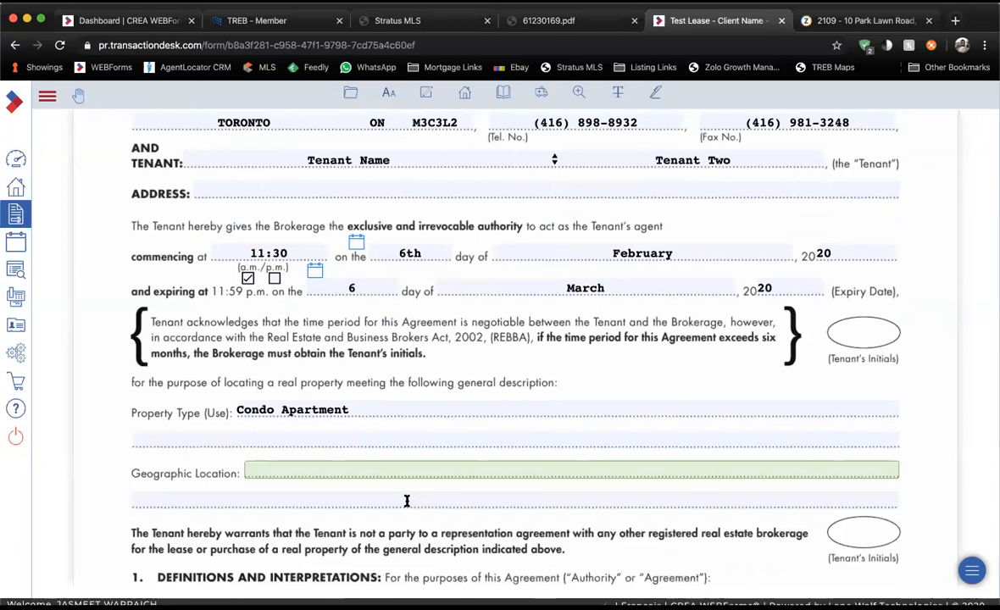
{"action": "scroll", "coordinate": [406, 501], "scroll_direction": "down", "scroll_amount": 1}
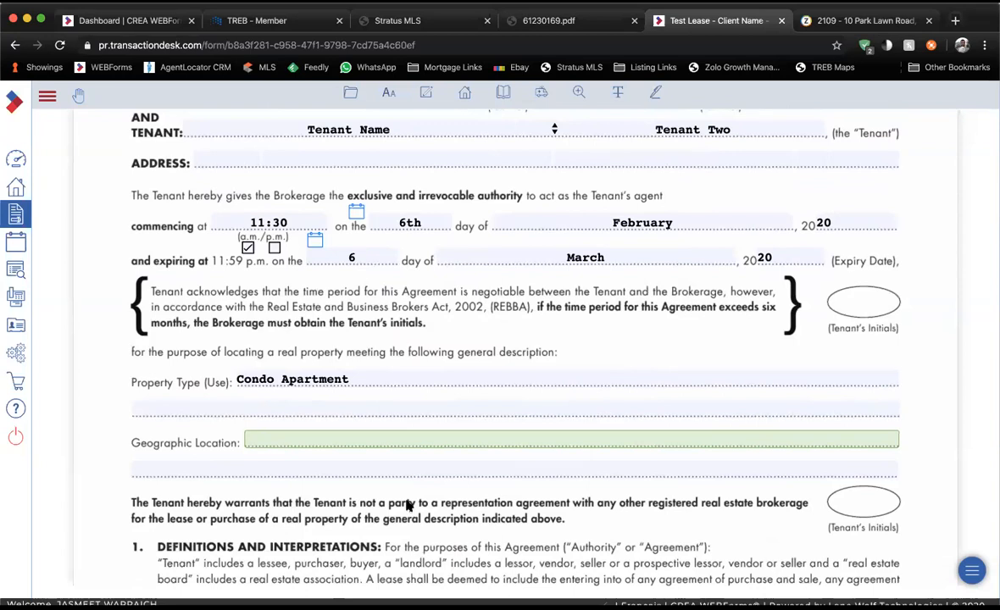
{"action": "scroll", "coordinate": [339, 537], "scroll_direction": "up", "scroll_amount": 1}
{"action": "scroll", "coordinate": [339, 537], "scroll_direction": "up", "scroll_amount": 10}
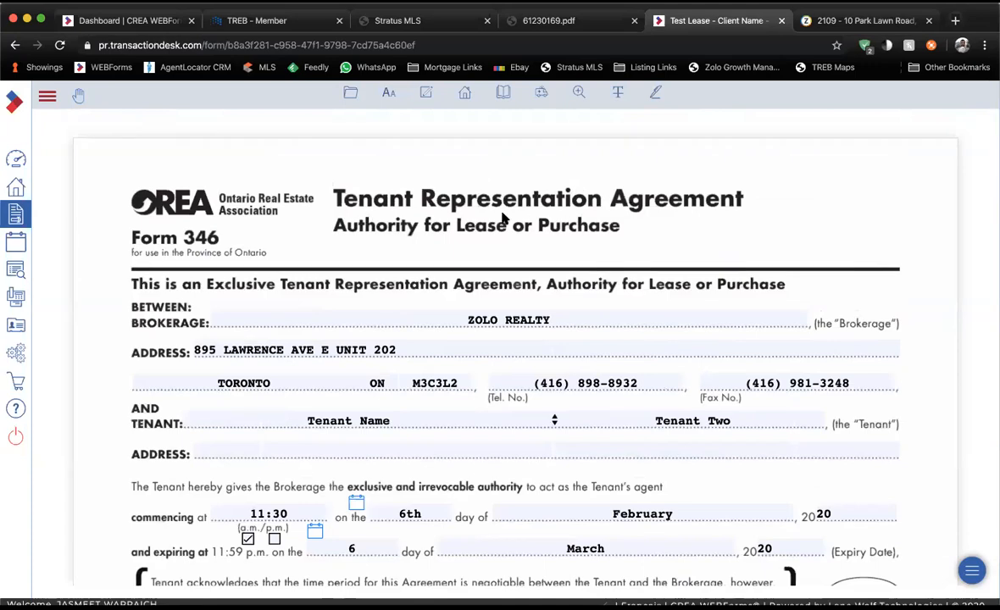
{"action": "scroll", "coordinate": [502, 219], "scroll_direction": "down", "scroll_amount": 12}
{"action": "scroll", "coordinate": [502, 219], "scroll_direction": "down", "scroll_amount": 1}
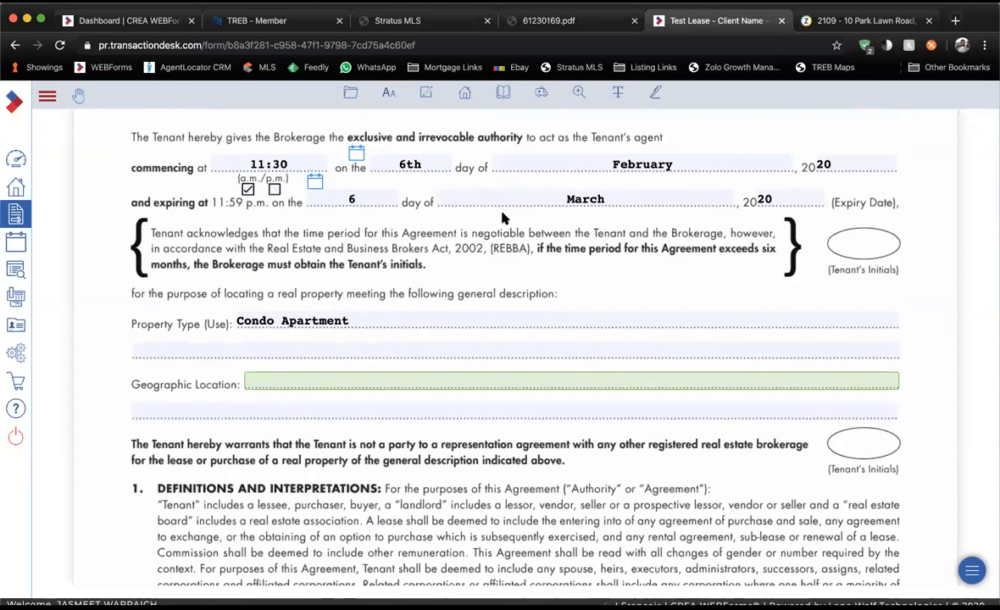
{"action": "scroll", "coordinate": [502, 218], "scroll_direction": "up", "scroll_amount": 5}
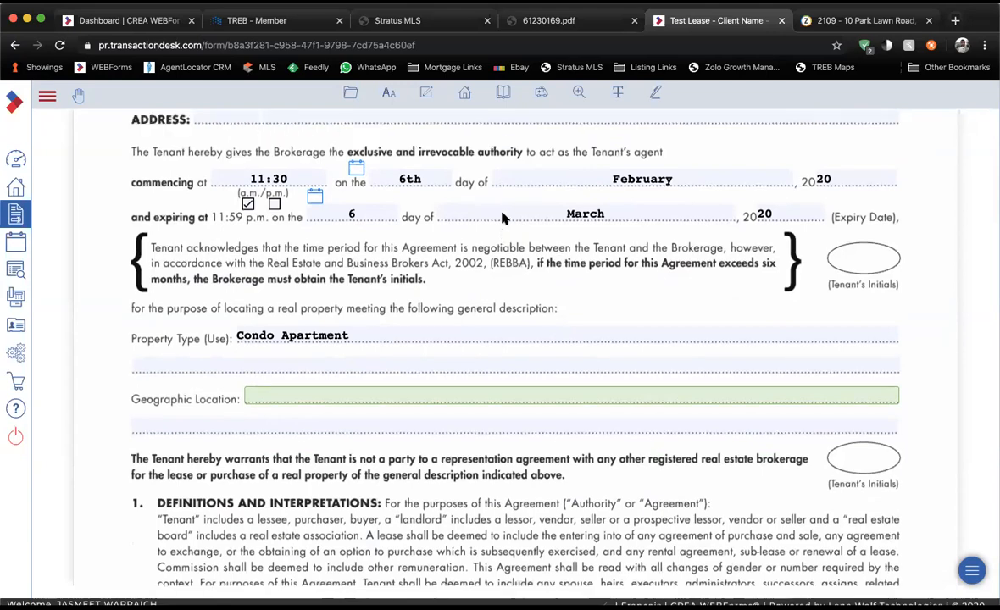
{"action": "scroll", "coordinate": [501, 218], "scroll_direction": "down", "scroll_amount": 5}
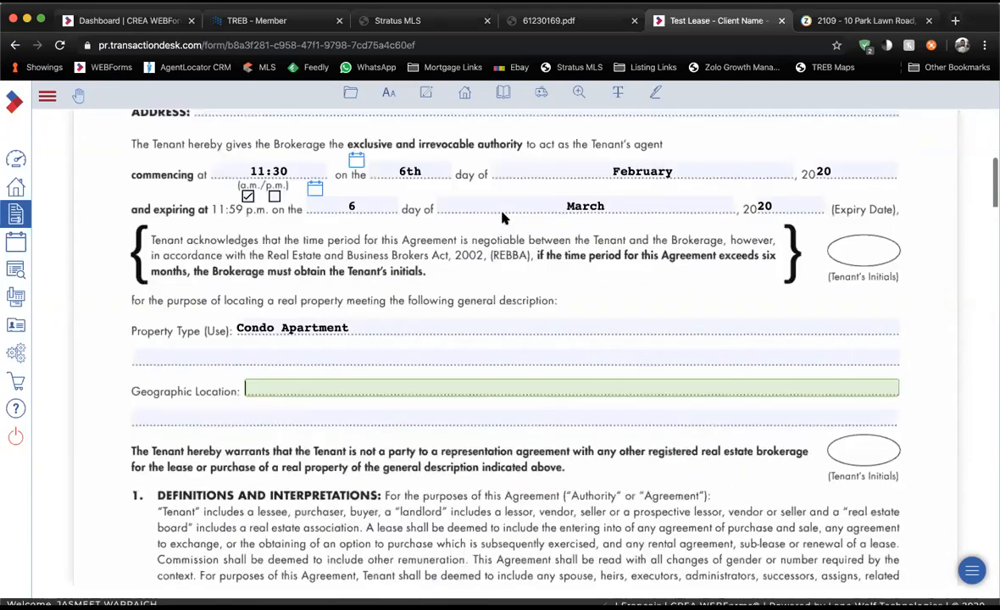
{"action": "type", "text": "Toronto"}
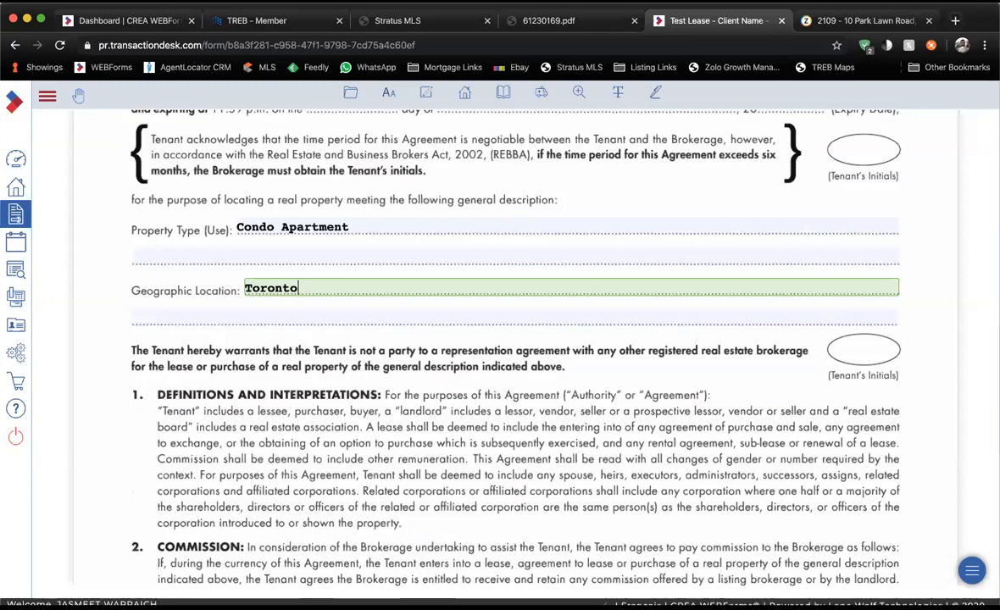
{"action": "type", "text": " - Mimico"}
{"action": "scroll", "coordinate": [273, 302], "scroll_direction": "up", "scroll_amount": 3}
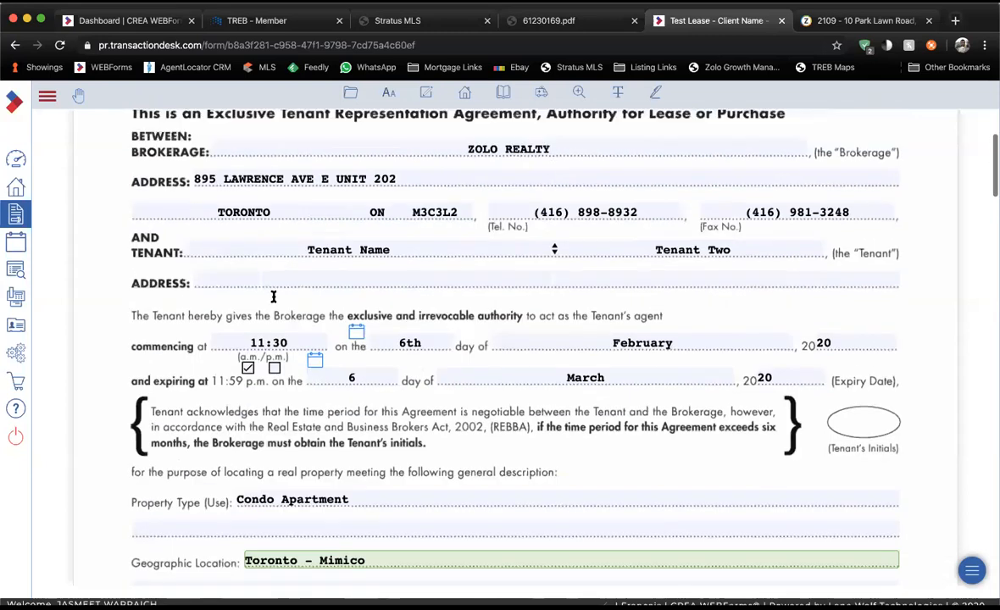
{"action": "scroll", "coordinate": [273, 294], "scroll_direction": "up", "scroll_amount": 1}
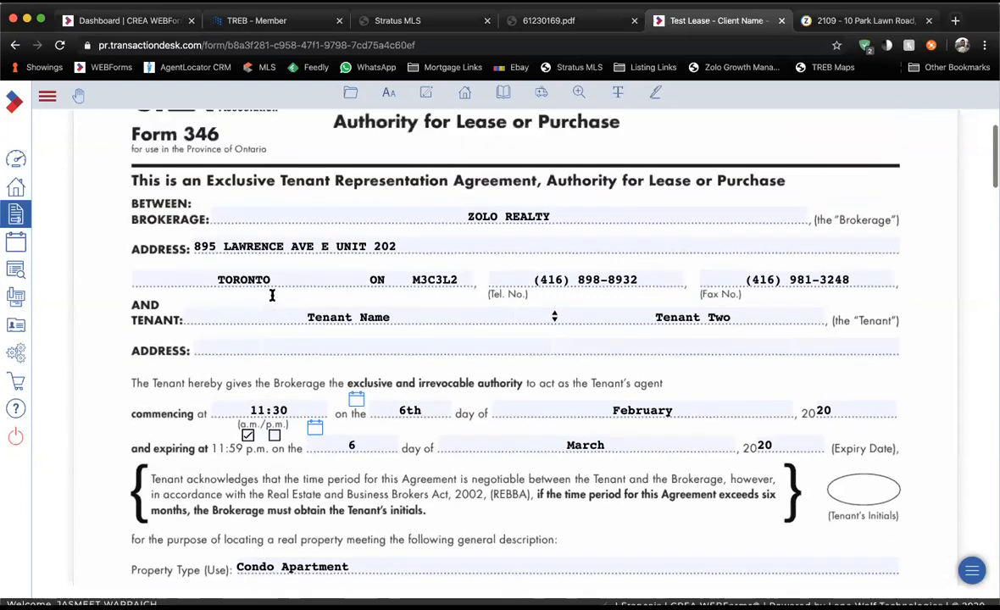
{"action": "scroll", "coordinate": [272, 295], "scroll_direction": "down", "scroll_amount": 1}
{"action": "scroll", "coordinate": [272, 295], "scroll_direction": "down", "scroll_amount": 1}
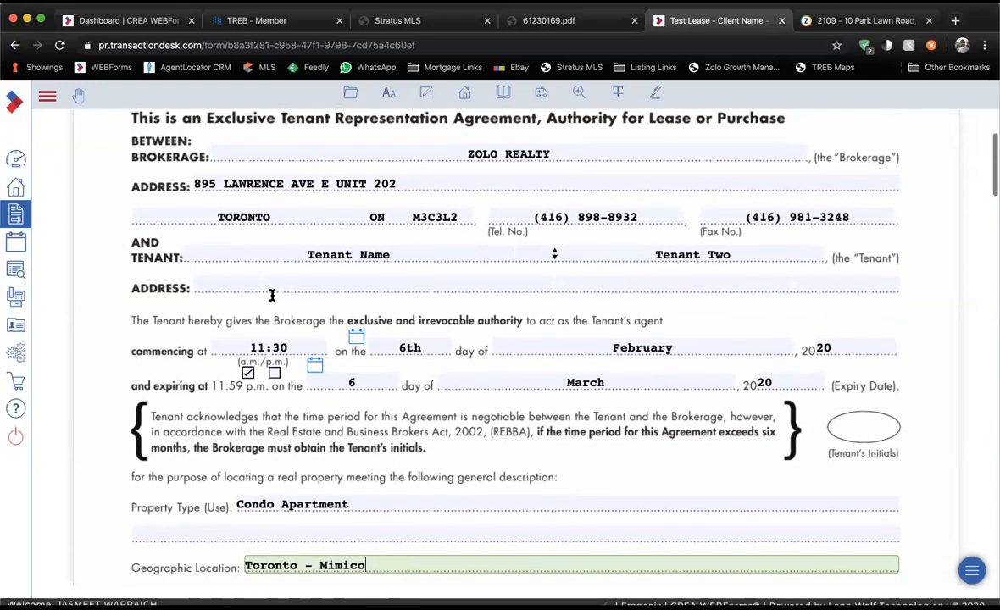
{"action": "scroll", "coordinate": [272, 297], "scroll_direction": "down", "scroll_amount": 1}
{"action": "scroll", "coordinate": [265, 401], "scroll_direction": "down", "scroll_amount": 2}
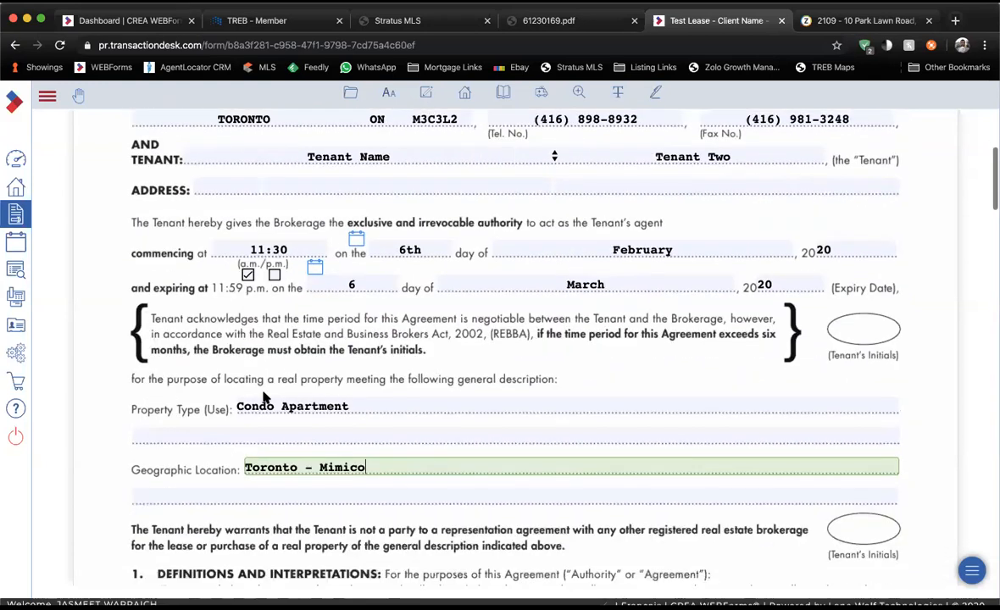
{"action": "scroll", "coordinate": [264, 413], "scroll_direction": "down", "scroll_amount": 1}
Replace the Geographic Location with the street address and postal code copied from the Stratus MLS listing.
{"action": "left_click", "coordinate": [392, 20]}
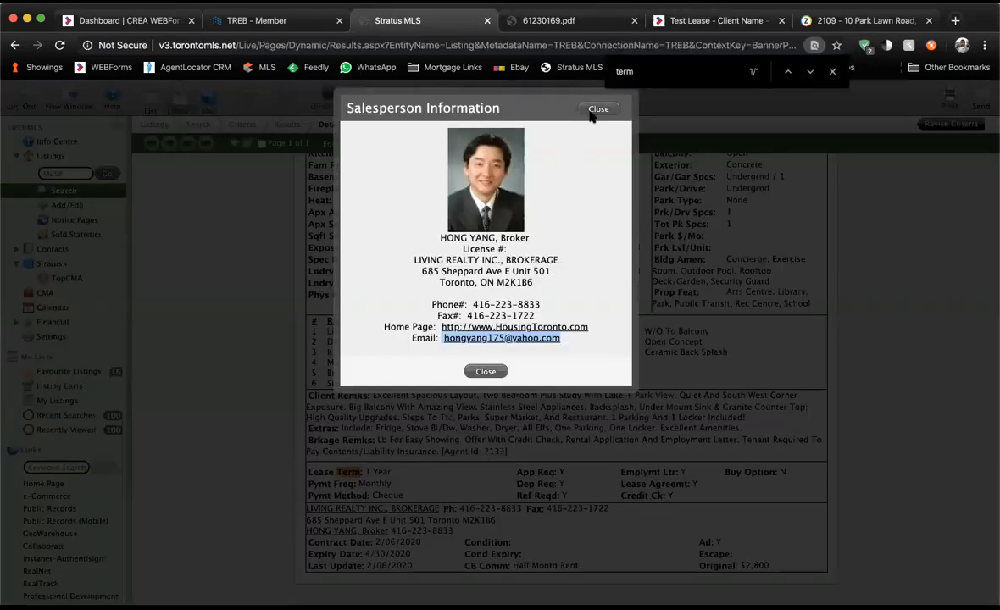
{"action": "left_click", "coordinate": [598, 110]}
{"action": "scroll", "coordinate": [496, 208], "scroll_direction": "up", "scroll_amount": 5}
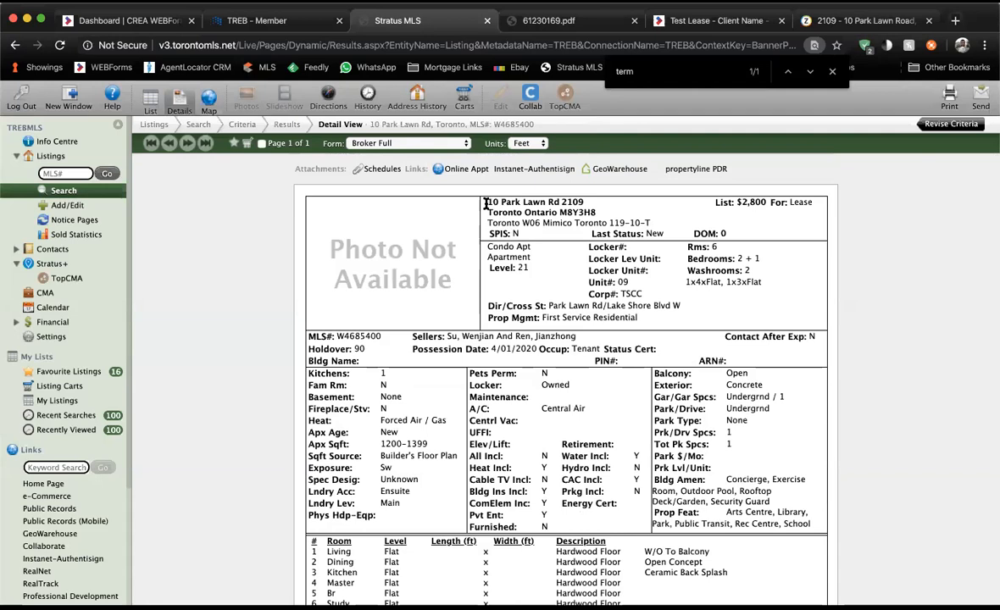
{"action": "left_click_drag", "start_coordinate": [487, 195], "coordinate": [590, 206]}
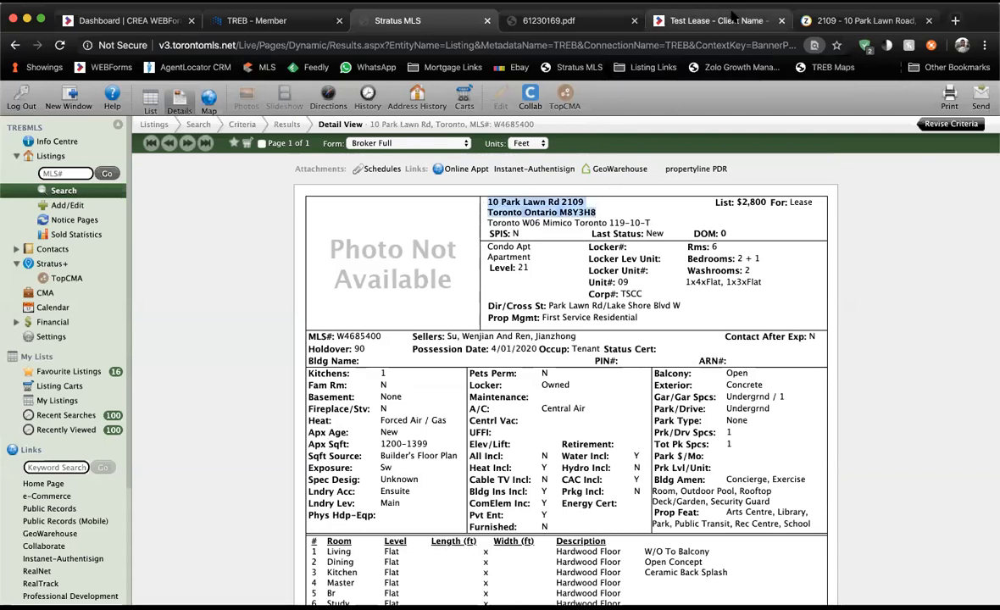
{"action": "left_click", "coordinate": [677, 20]}
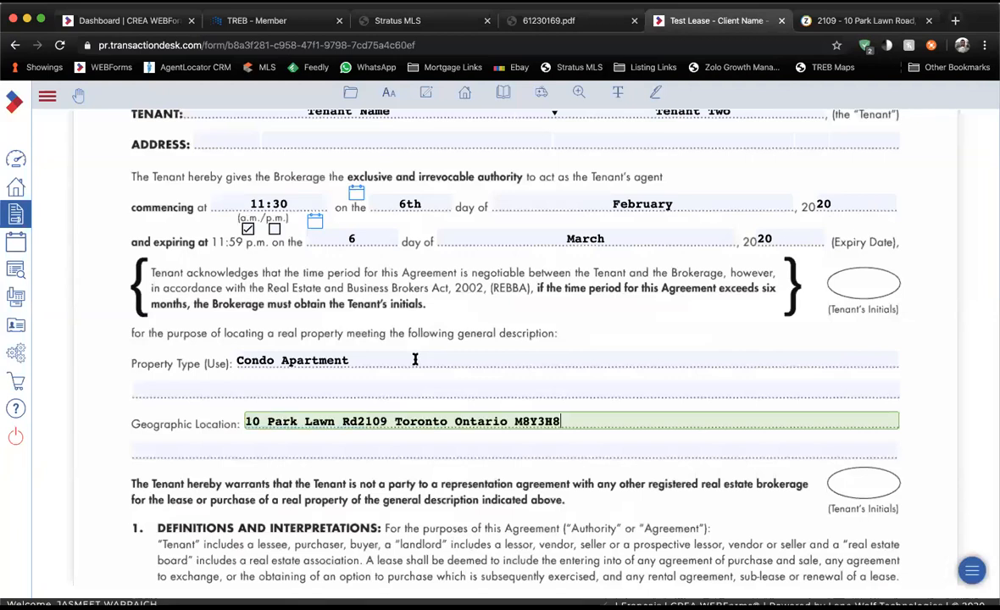
{"action": "left_click", "coordinate": [402, 451]}
{"action": "scroll", "coordinate": [403, 453], "scroll_direction": "down", "scroll_amount": 2}
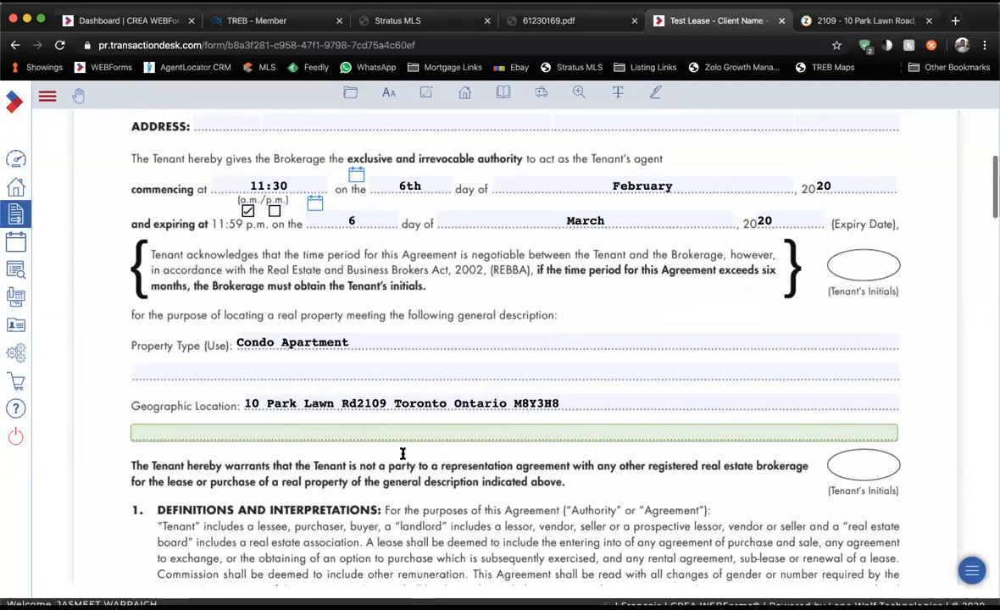
{"action": "left_click", "coordinate": [359, 371]}
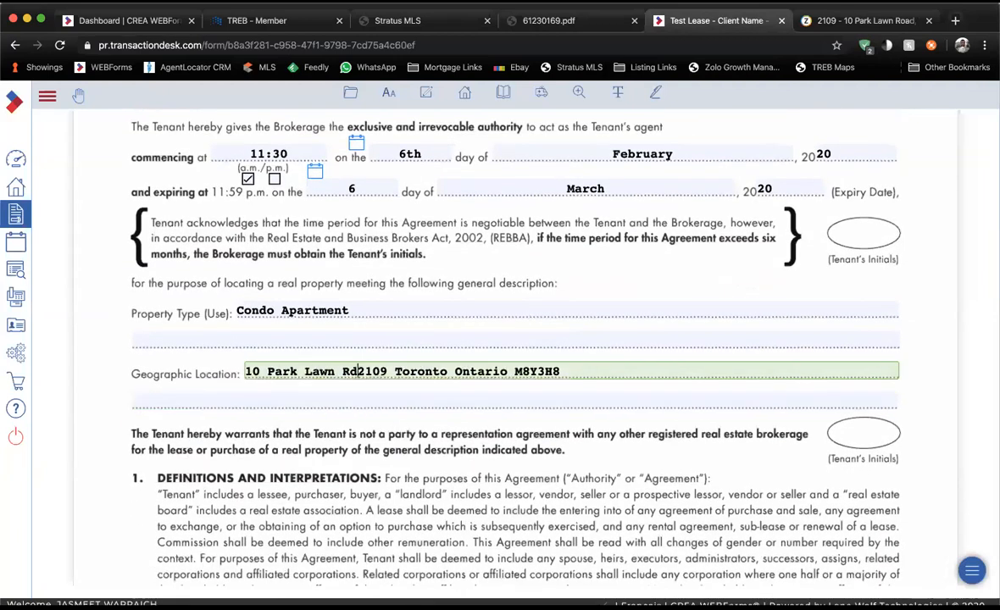
{"action": "left_click", "coordinate": [348, 405]}
{"action": "scroll", "coordinate": [347, 408], "scroll_direction": "down", "scroll_amount": 5}
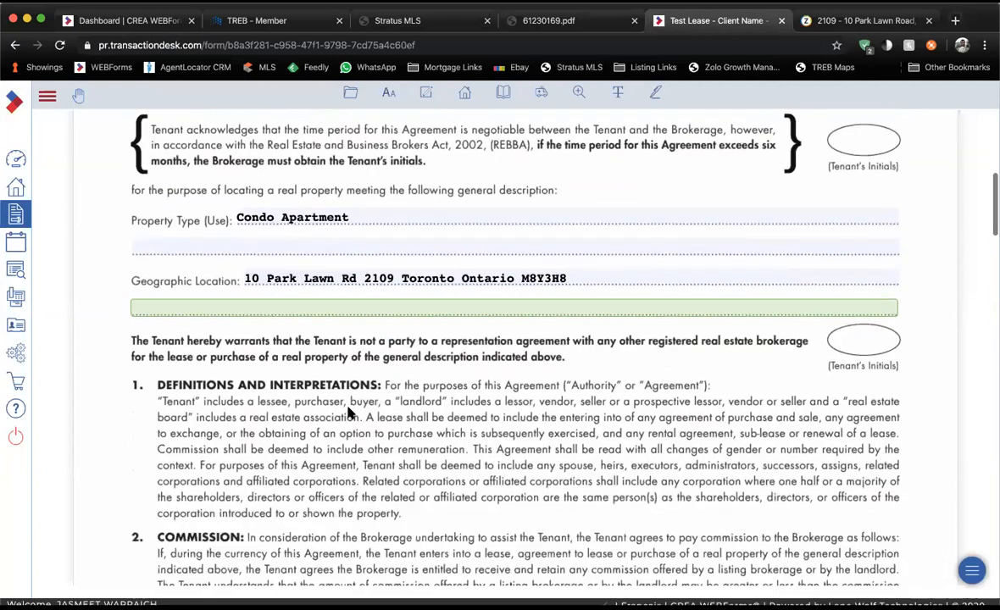
{"action": "scroll", "coordinate": [350, 412], "scroll_direction": "up", "scroll_amount": 10}
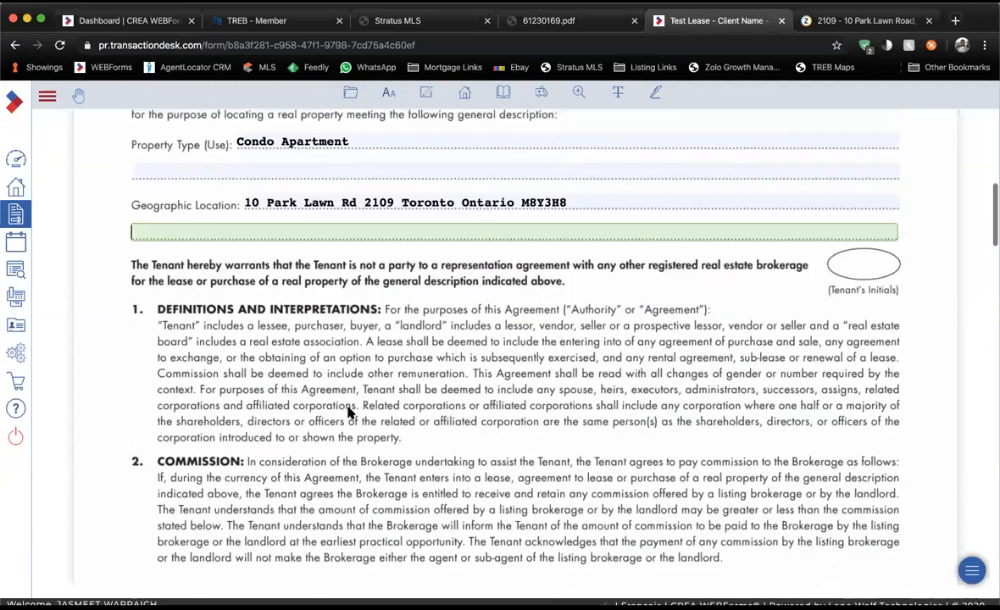
{"action": "scroll", "coordinate": [349, 411], "scroll_direction": "up", "scroll_amount": 4}
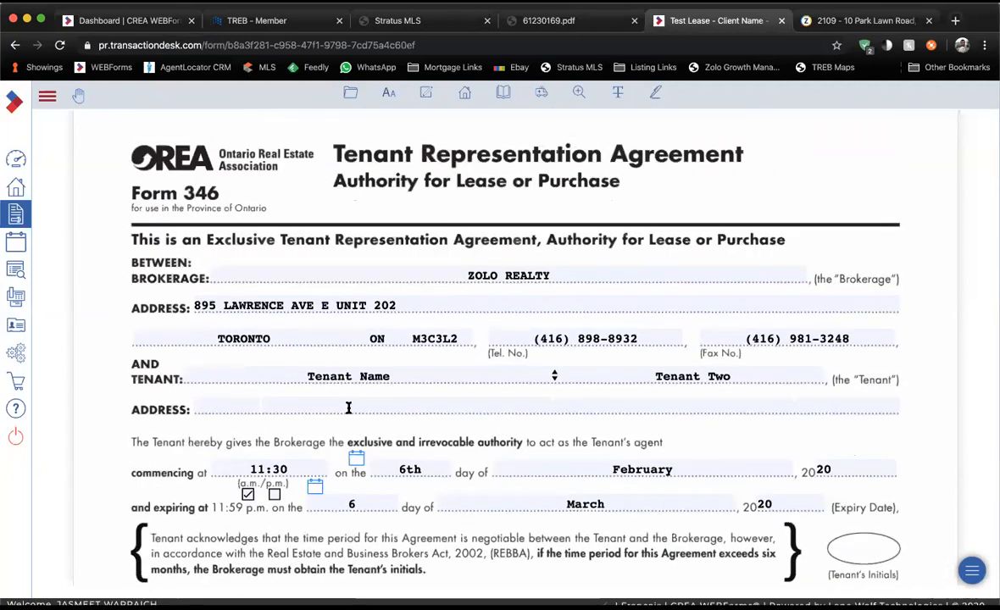
Scroll to page 2's commission section and select the lease commission amount field.
{"action": "scroll", "coordinate": [348, 407], "scroll_direction": "down", "scroll_amount": 4}
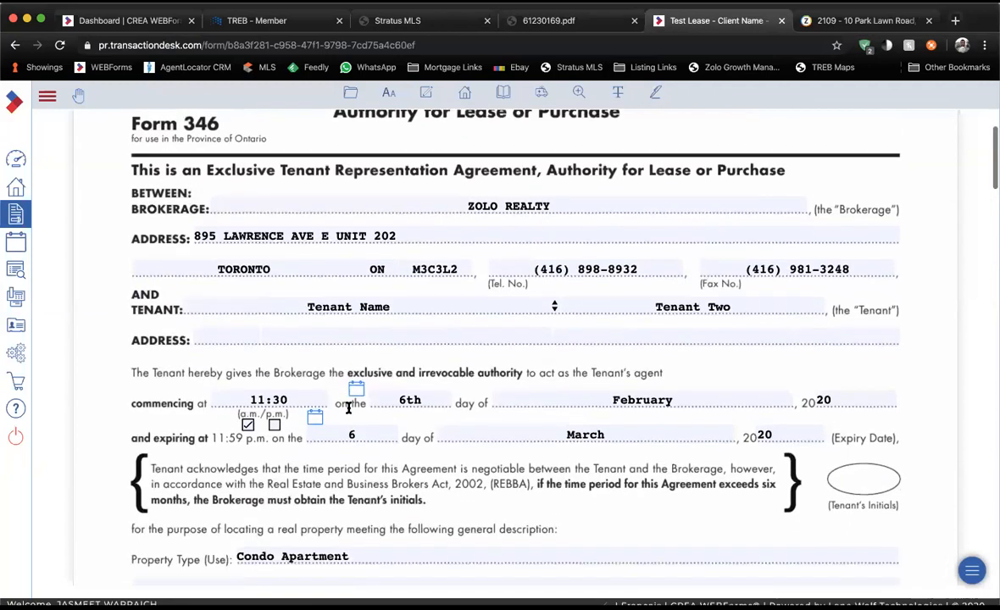
{"action": "scroll", "coordinate": [347, 407], "scroll_direction": "down", "scroll_amount": 2}
{"action": "scroll", "coordinate": [319, 371], "scroll_direction": "down", "scroll_amount": 1}
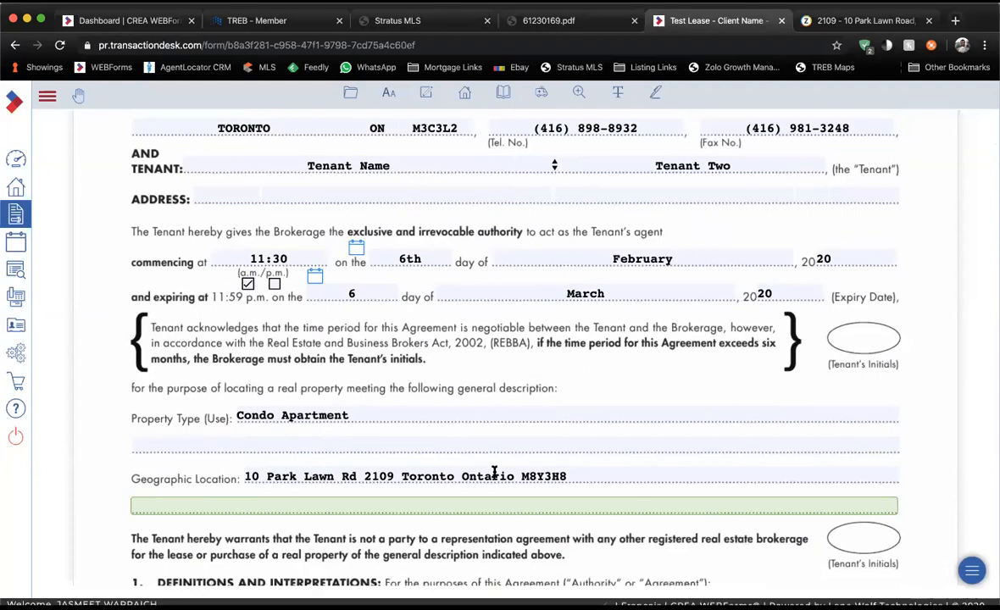
{"action": "scroll", "coordinate": [494, 472], "scroll_direction": "down", "scroll_amount": 6}
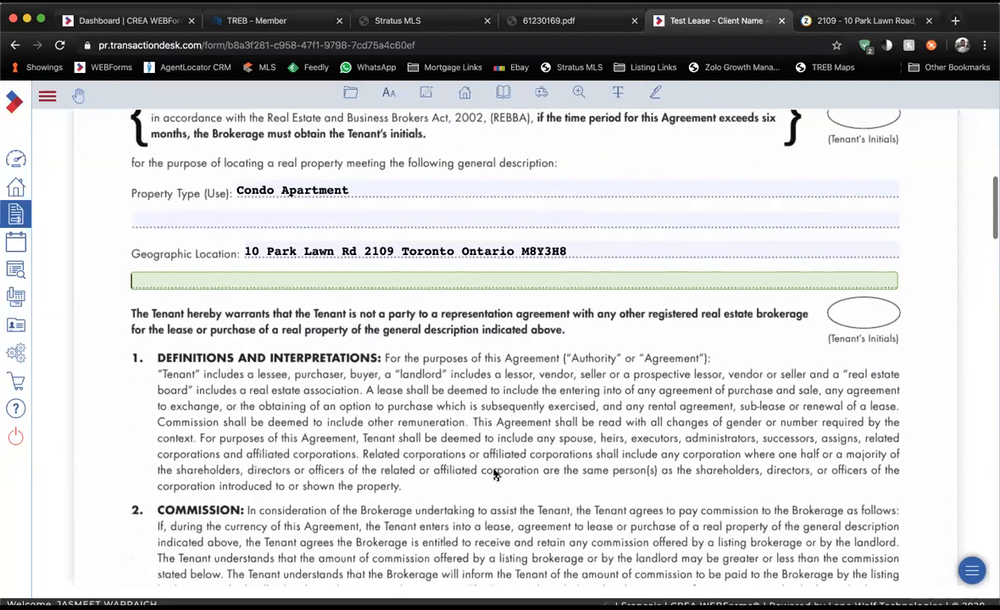
{"action": "scroll", "coordinate": [496, 474], "scroll_direction": "down", "scroll_amount": 15}
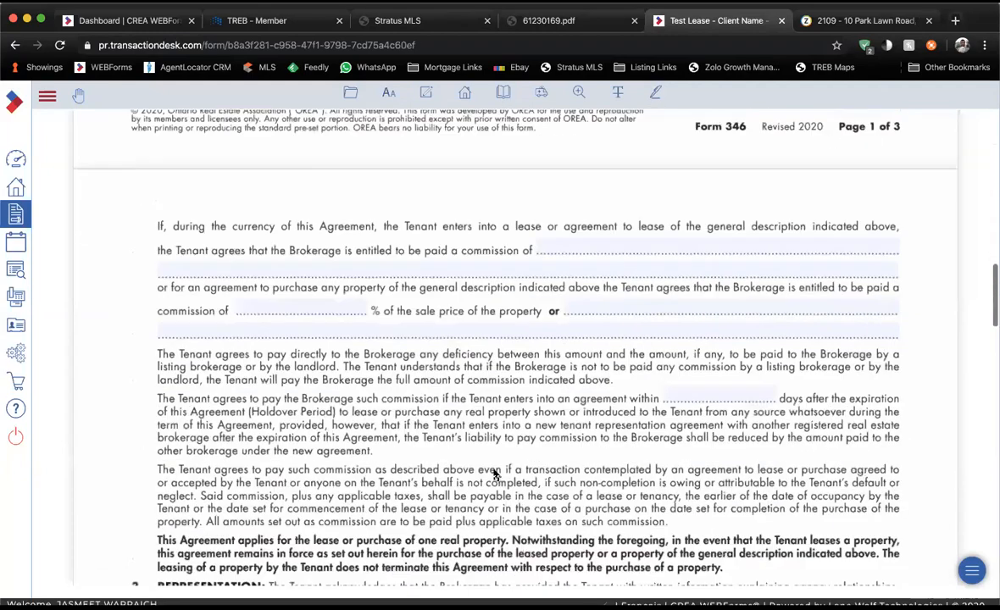
{"action": "left_click", "coordinate": [575, 251]}
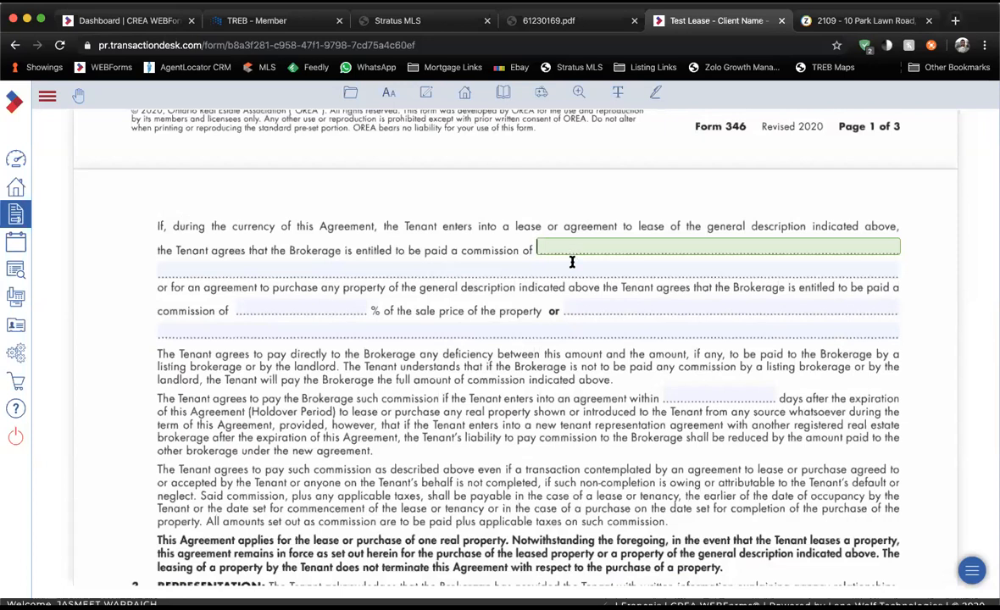
Enter '1/2 Months Rent + HST' as the lease commission.
{"action": "left_click", "coordinate": [596, 309]}
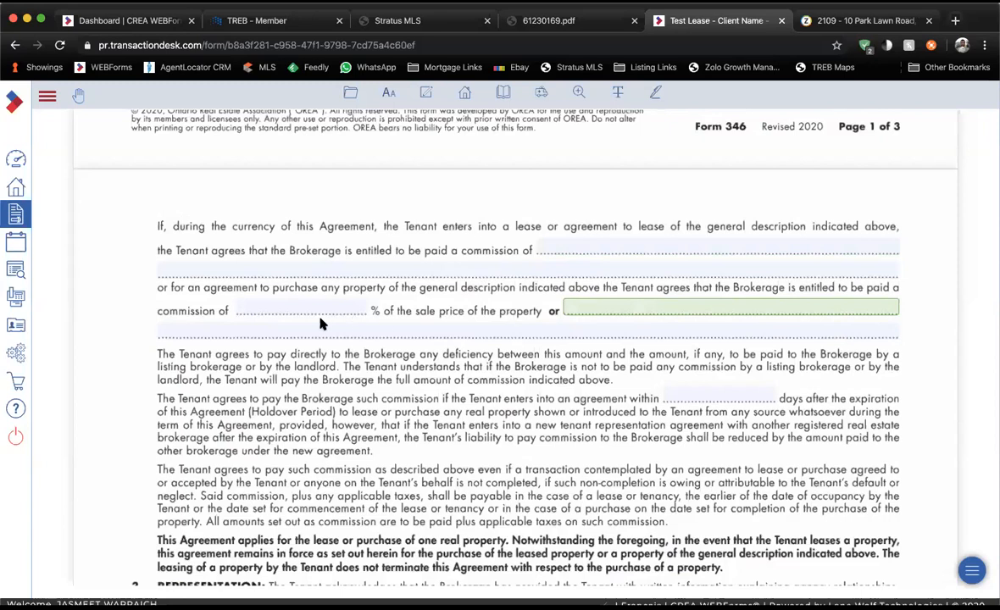
{"action": "left_click", "coordinate": [289, 310]}
{"action": "left_click", "coordinate": [560, 250]}
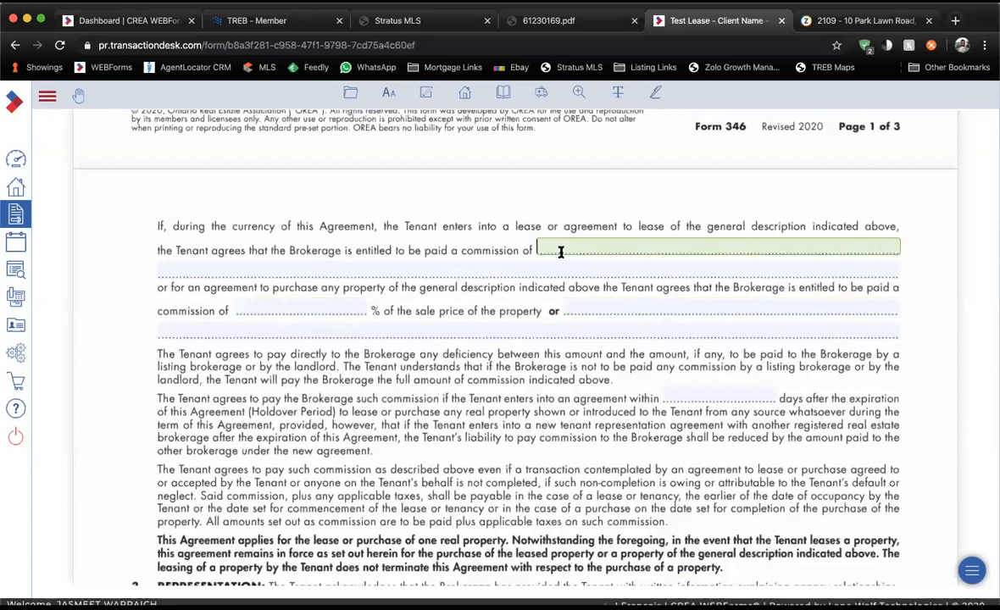
{"action": "type", "text": "1/2 Months Rent +HST"}
{"action": "key", "text": "Left"}
{"action": "key", "text": "Left"}
{"action": "key", "text": "Left"}
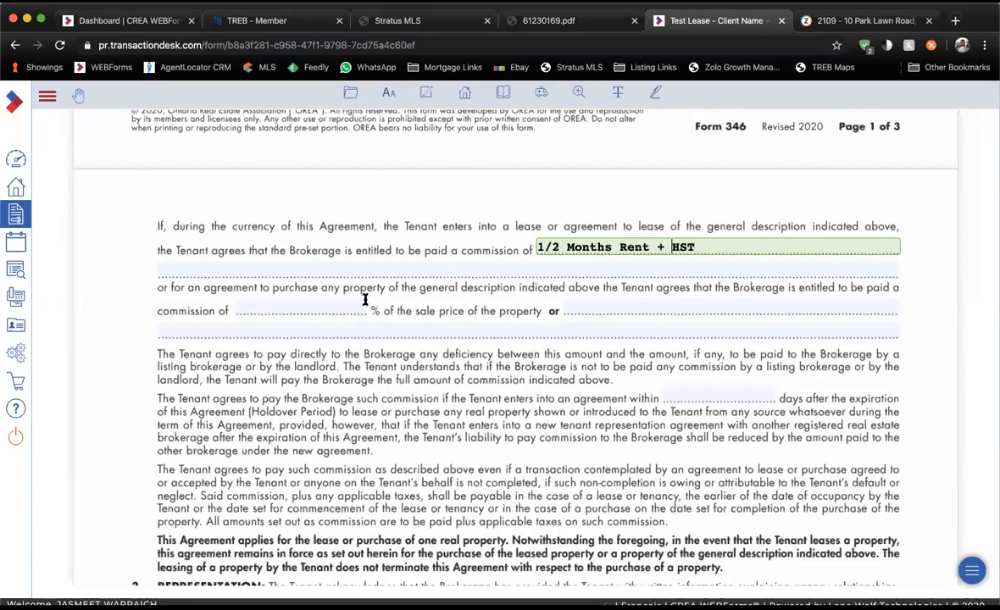
Fill both purchase commission blanks with N/A.
{"action": "left_click", "coordinate": [305, 306]}
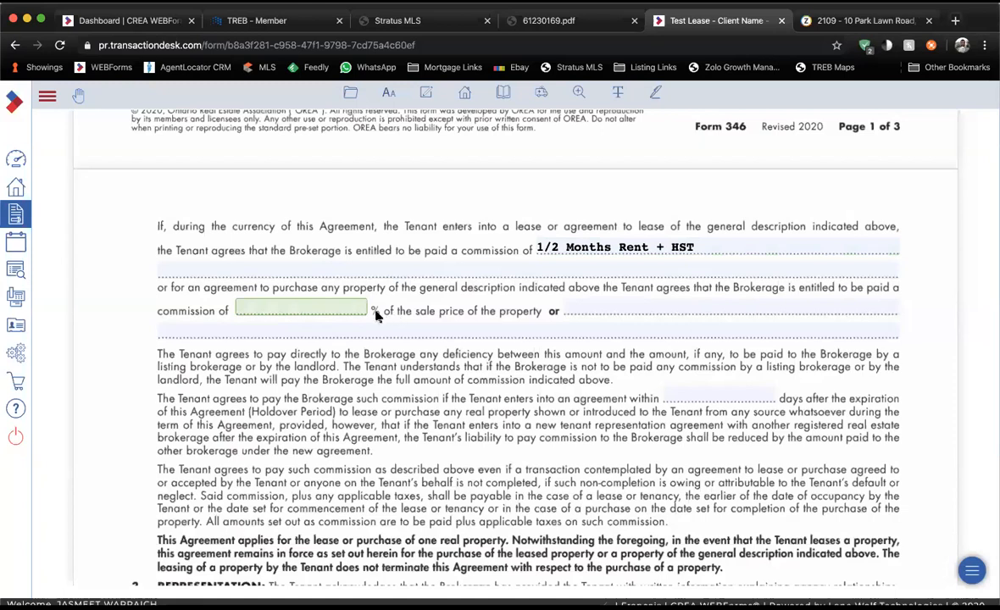
{"action": "type", "text": "n"}
{"action": "key", "text": "BackSpace"}
{"action": "type", "text": "N?"}
{"action": "key", "text": "BackSpace"}
{"action": "type", "text": "/A"}
{"action": "left_click", "coordinate": [623, 311]}
{"action": "type", "text": "N/A"}
Enter 30 in the holdover period days blank.
{"action": "left_click", "coordinate": [663, 397]}
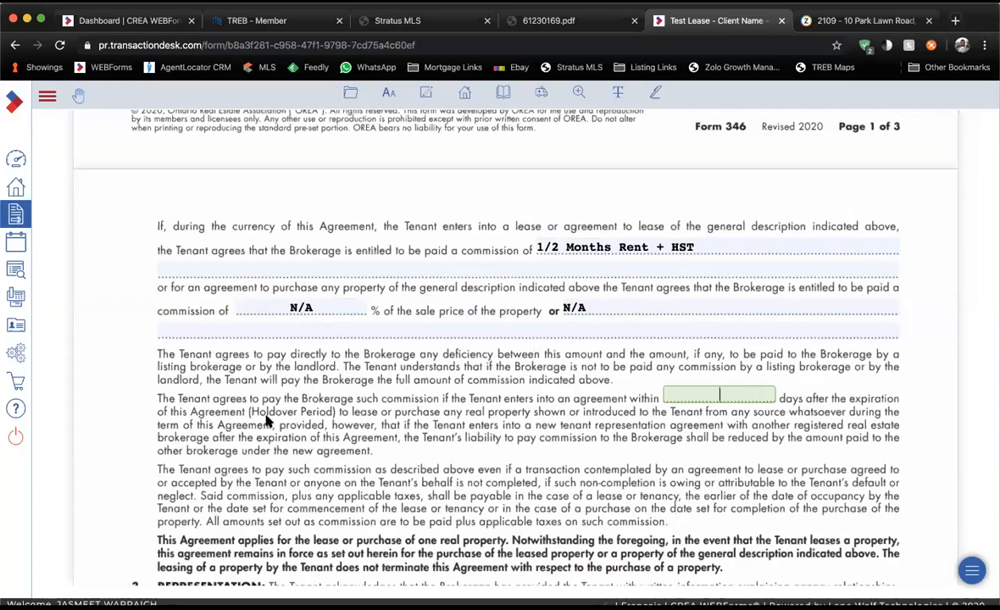
{"action": "left_click", "coordinate": [761, 399]}
{"action": "type", "text": "30"}
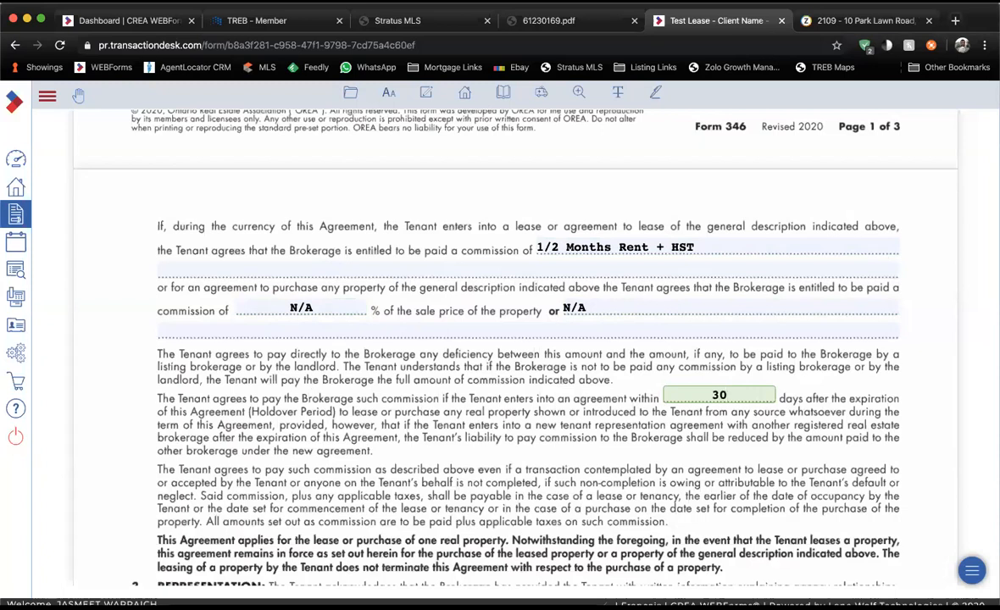
{"action": "key", "text": "BackSpace"}
{"action": "key", "text": "BackSpace"}
{"action": "key", "text": "BackSpace"}
Re-enter the 30-day holdover, review the rest of form 346, and exit it via File.
{"action": "type", "text": "30"}
{"action": "scroll", "coordinate": [672, 408], "scroll_direction": "down", "scroll_amount": 15}
{"action": "scroll", "coordinate": [672, 409], "scroll_direction": "down", "scroll_amount": 15}
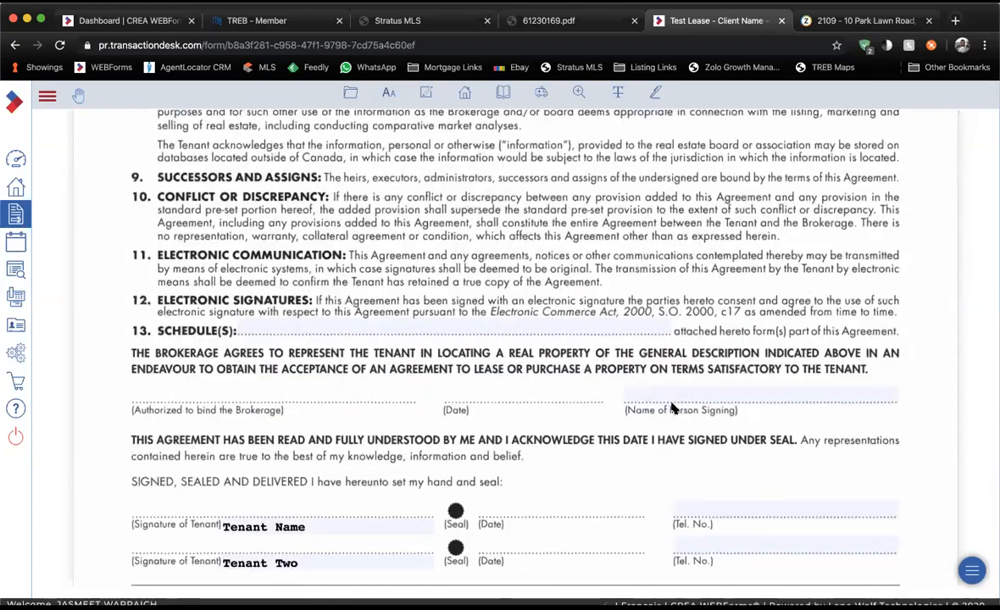
{"action": "scroll", "coordinate": [672, 409], "scroll_direction": "down", "scroll_amount": 2}
{"action": "scroll", "coordinate": [672, 408], "scroll_direction": "down", "scroll_amount": 8}
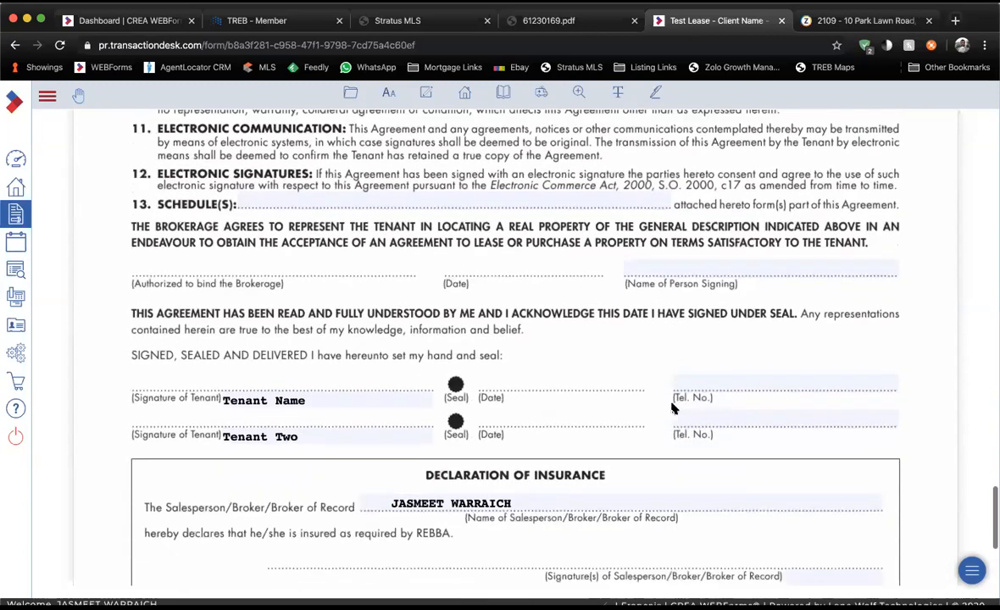
{"action": "scroll", "coordinate": [672, 409], "scroll_direction": "down", "scroll_amount": 3}
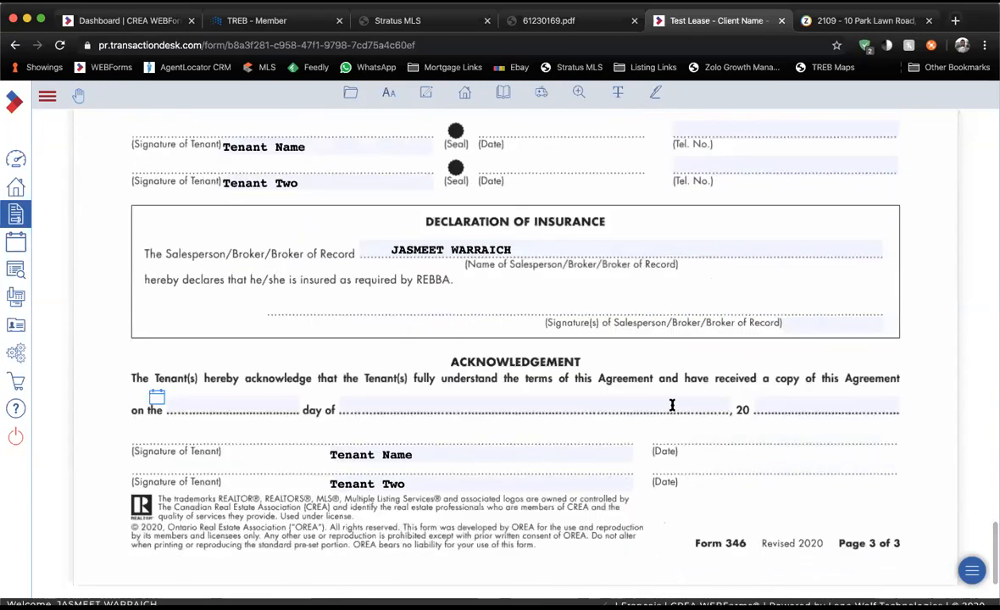
{"action": "scroll", "coordinate": [672, 408], "scroll_direction": "up", "scroll_amount": 18}
{"action": "scroll", "coordinate": [672, 409], "scroll_direction": "down", "scroll_amount": 13}
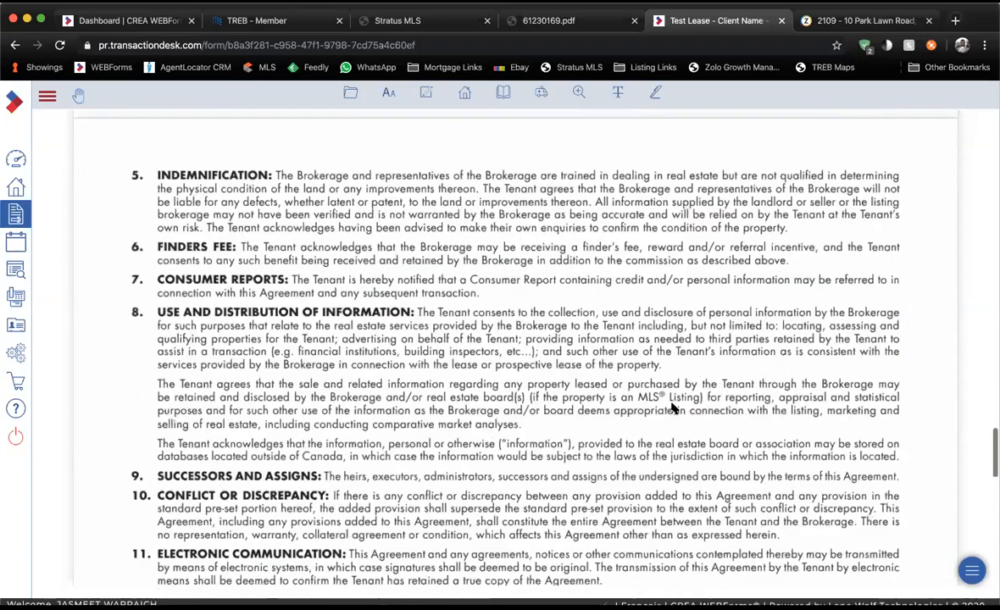
{"action": "scroll", "coordinate": [672, 409], "scroll_direction": "up", "scroll_amount": 20}
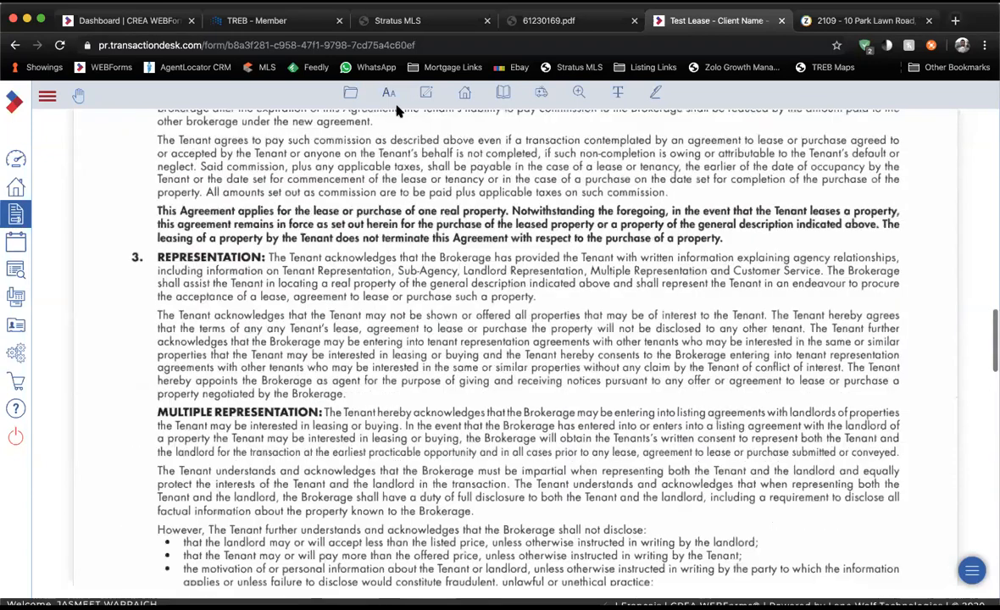
{"action": "left_click", "coordinate": [350, 92]}
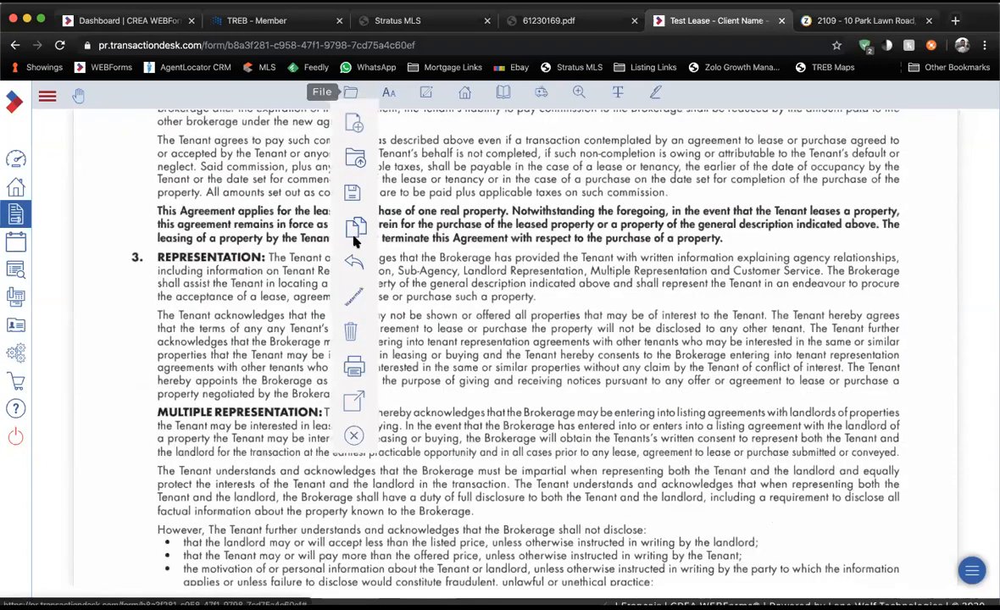
{"action": "left_click", "coordinate": [354, 435]}
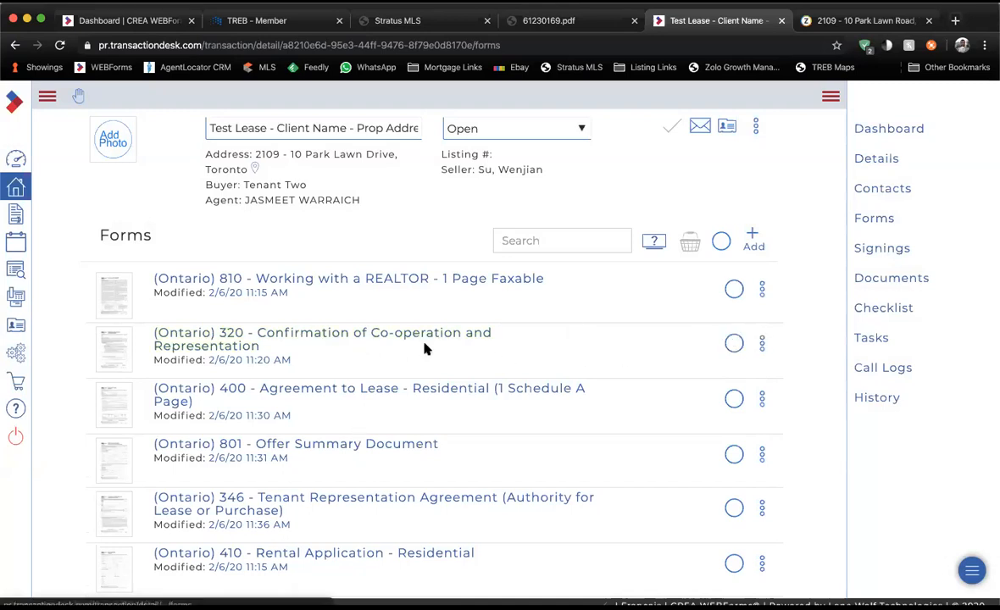
Select forms 320, 400, 801, 346 and 810 and open the basket.
{"action": "left_click", "coordinate": [734, 343]}
{"action": "left_click", "coordinate": [737, 404]}
{"action": "left_click", "coordinate": [736, 455]}
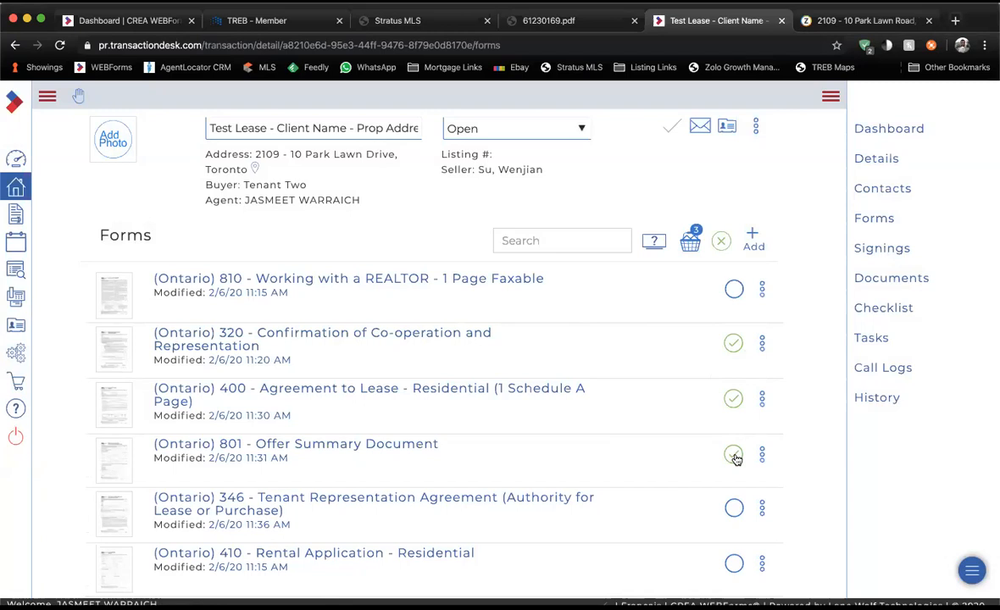
{"action": "left_click", "coordinate": [734, 507]}
{"action": "left_click", "coordinate": [735, 290]}
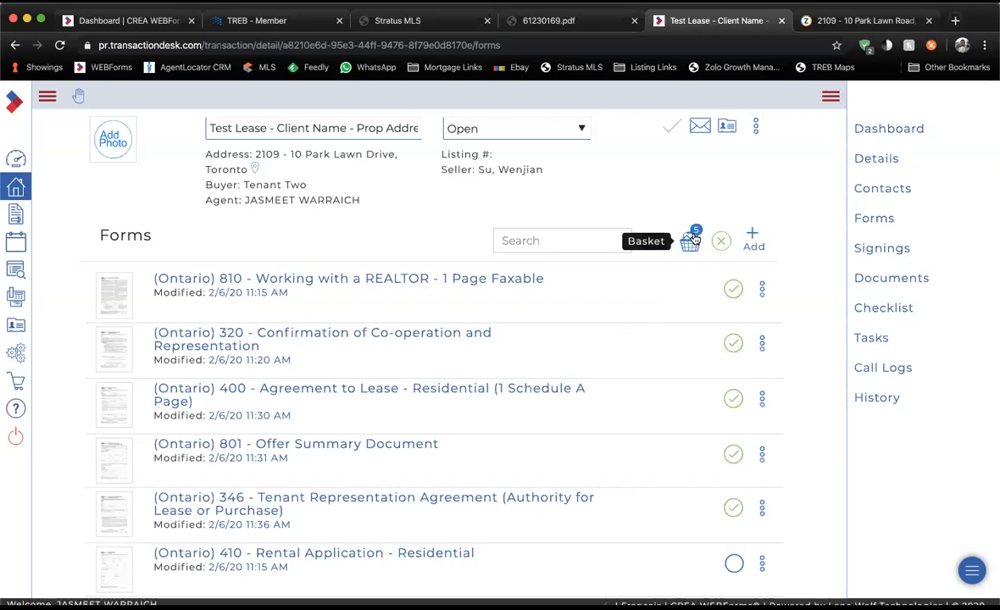
{"action": "left_click", "coordinate": [690, 244]}
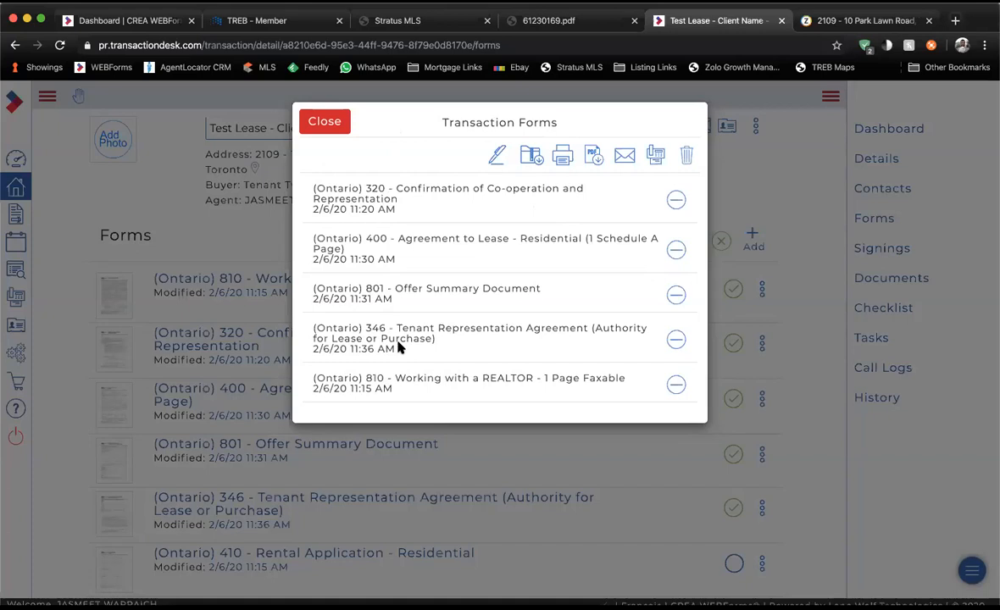
Send the five basket forms to Authentisign to start a new signing.
{"action": "left_click", "coordinate": [497, 156]}
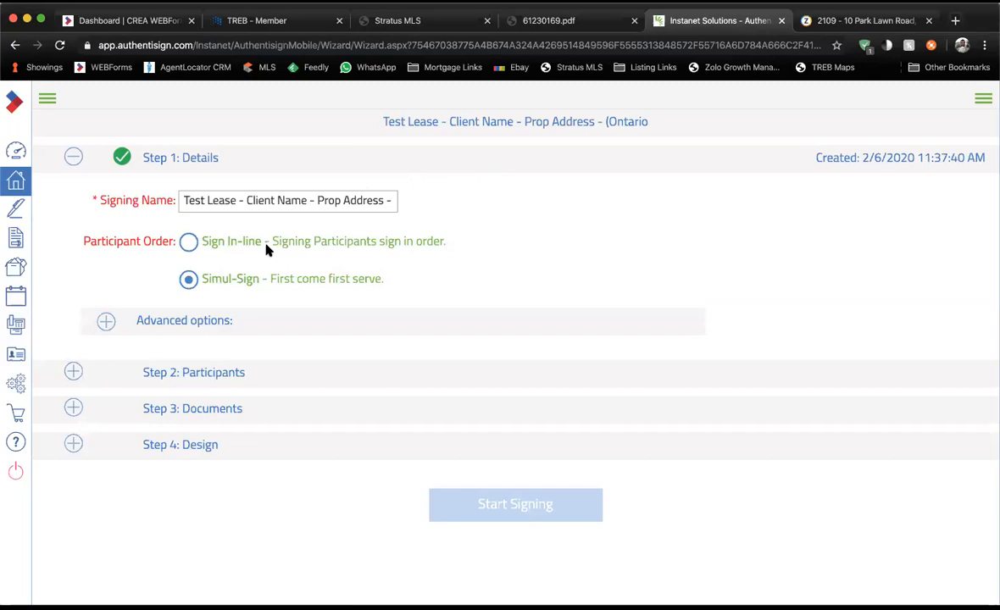
Trim ' - (Ontario' so the signing name reads 'Test Lease - Client Name - Prop Address'.
{"action": "left_click_drag", "start_coordinate": [151, 159], "coordinate": [230, 161]}
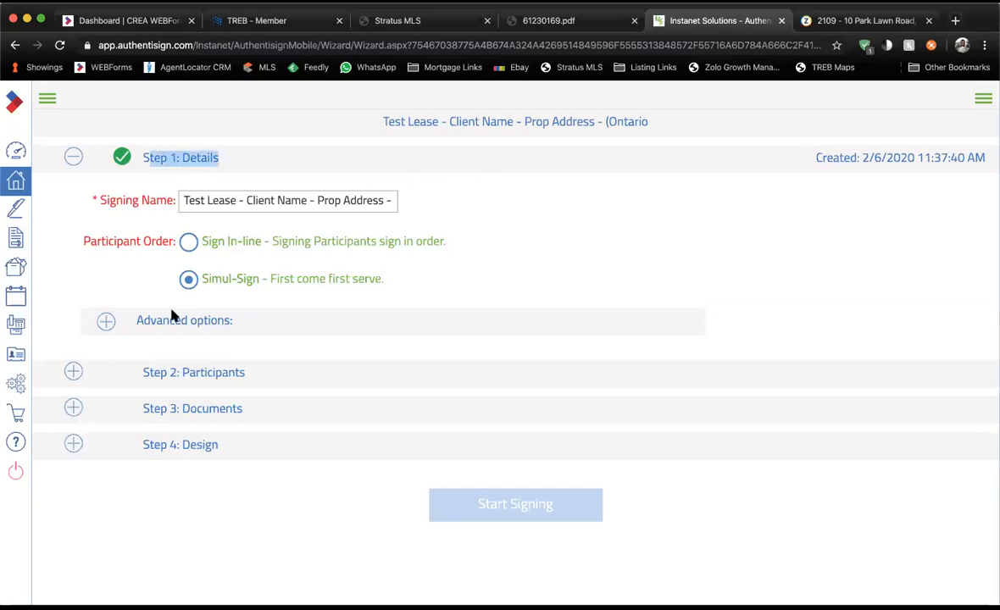
{"action": "left_click", "coordinate": [156, 372]}
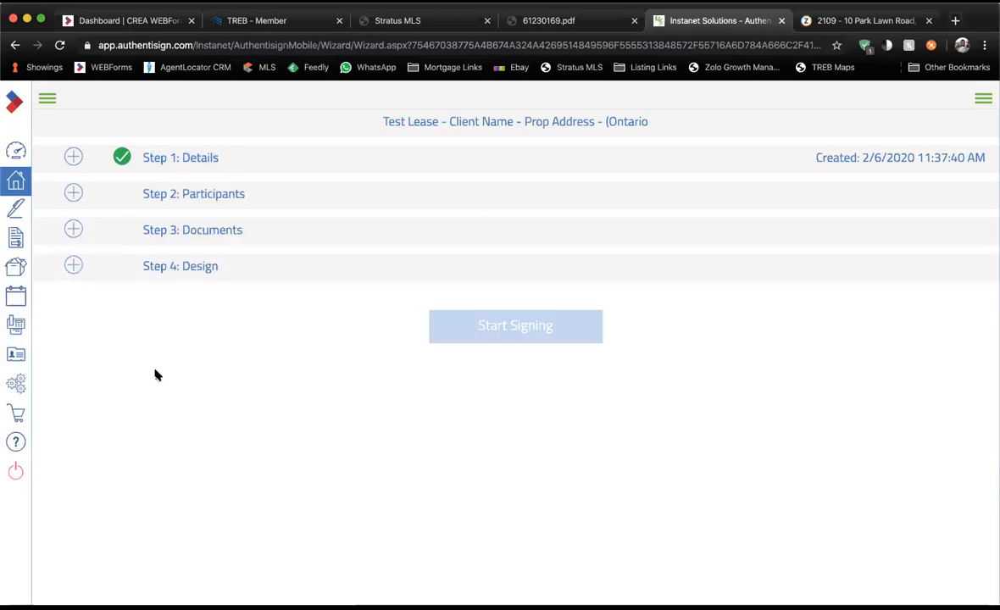
{"action": "left_click", "coordinate": [197, 159]}
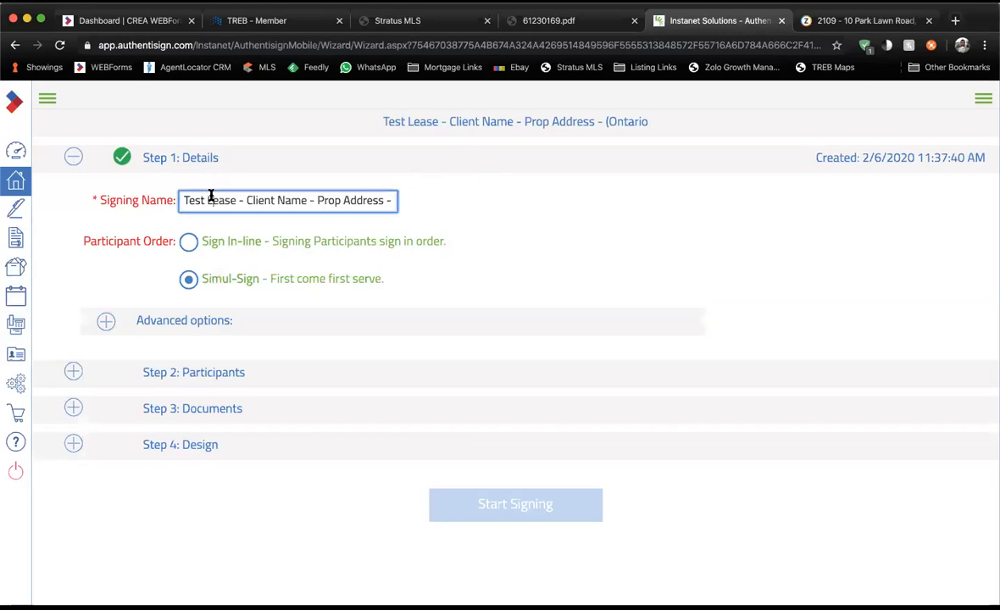
{"action": "left_click_drag", "start_coordinate": [87, 200], "coordinate": [171, 206]}
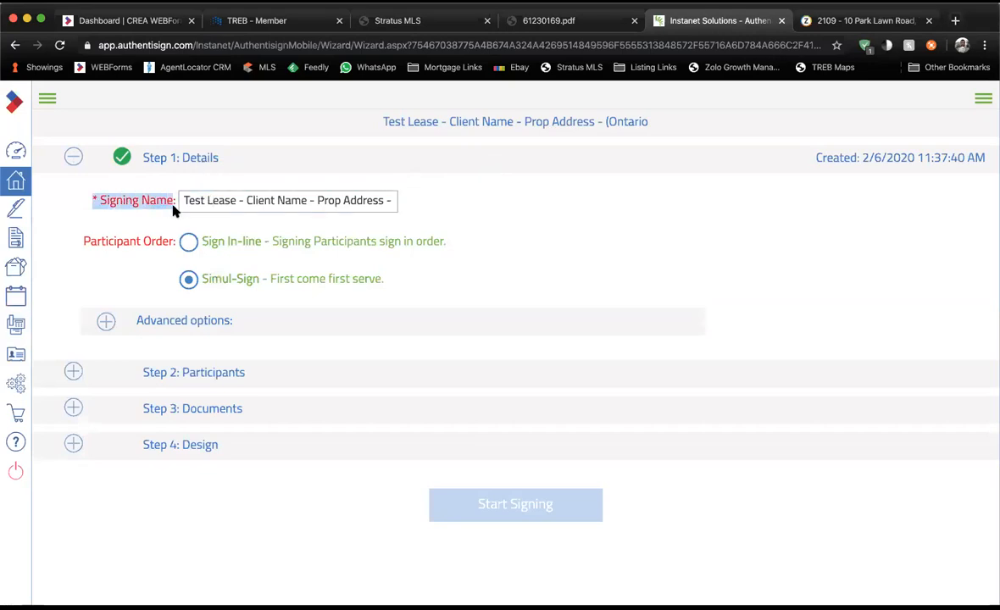
{"action": "left_click", "coordinate": [170, 206]}
{"action": "left_click", "coordinate": [189, 200]}
{"action": "key", "text": "Right"}
{"action": "key", "text": "Right"}
{"action": "key", "text": "Right"}
{"action": "key", "text": "Right"}
{"action": "key", "text": "Right"}
{"action": "key", "text": "Right"}
{"action": "key", "text": "Right"}
{"action": "key", "text": "Right"}
{"action": "key", "text": "Right"}
{"action": "key", "text": "Right"}
{"action": "key", "text": "Right"}
{"action": "key", "text": "Right"}
{"action": "key", "text": "Right"}
{"action": "key", "text": "Right"}
{"action": "key", "text": "Right"}
{"action": "key", "text": "Right"}
{"action": "key", "text": "Right"}
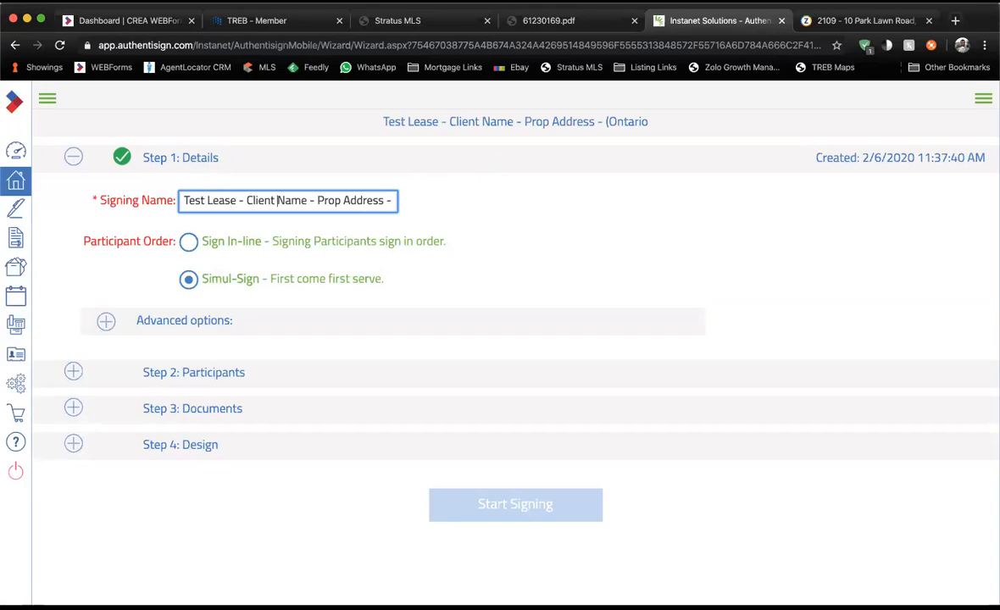
{"action": "key", "text": "Right"}
{"action": "key", "text": "Right"}
{"action": "key", "text": "Right"}
{"action": "key", "text": "Right"}
{"action": "key", "text": "Right"}
{"action": "key", "text": "Right"}
{"action": "key", "text": "Right"}
{"action": "key", "text": "Right"}
{"action": "key", "text": "Right"}
{"action": "key", "text": "Right"}
{"action": "key", "text": "Right"}
{"action": "key", "text": "Right"}
{"action": "key", "text": "Right"}
{"action": "key", "text": "Right"}
{"action": "key", "text": "Right"}
{"action": "key", "text": "Right"}
{"action": "key", "text": "Right"}
{"action": "key", "text": "Right"}
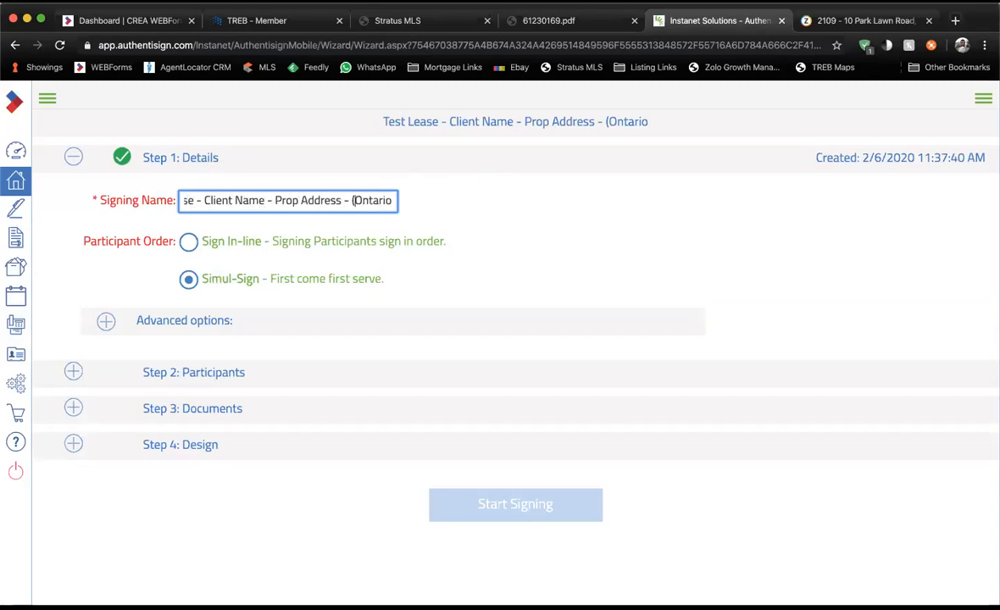
{"action": "key", "text": "BackSpace"}
{"action": "key", "text": "BackSpace"}
{"action": "key", "text": "BackSpace"}
{"action": "key", "text": "BackSpace"}
{"action": "key", "text": "BackSpace"}
{"action": "key", "text": "BackSpace"}
{"action": "key", "text": "BackSpace"}
{"action": "key", "text": "BackSpace"}
{"action": "key", "text": "BackSpace"}
{"action": "key", "text": "BackSpace"}
{"action": "key", "text": "BackSpace"}
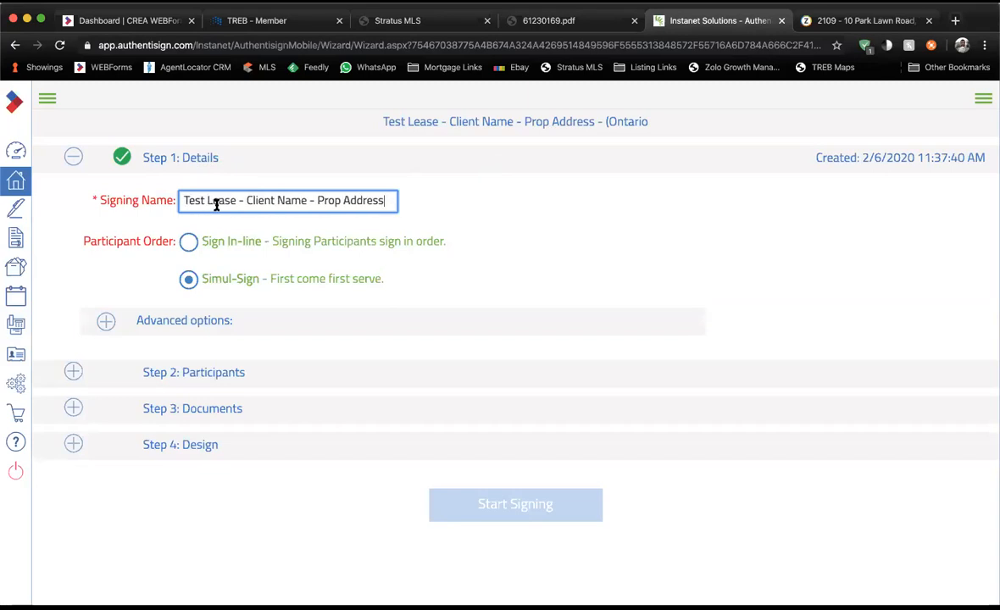
{"action": "left_click_drag", "start_coordinate": [246, 201], "coordinate": [391, 201]}
{"action": "left_click", "coordinate": [383, 201]}
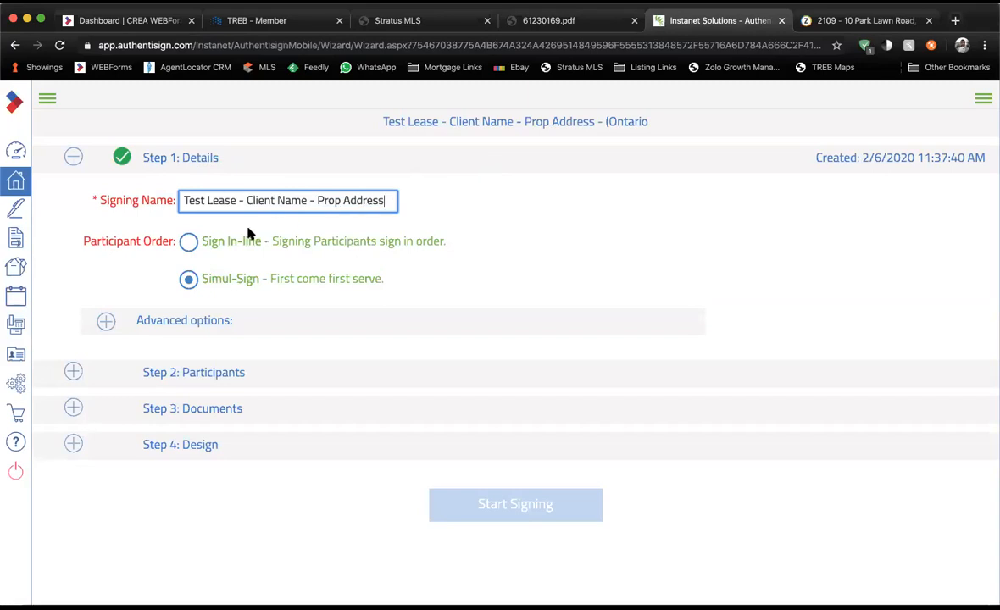
Set the participant order to Sign In-line so participants sign in sequence.
{"action": "left_click_drag", "start_coordinate": [82, 238], "coordinate": [153, 238]}
{"action": "left_click", "coordinate": [156, 238]}
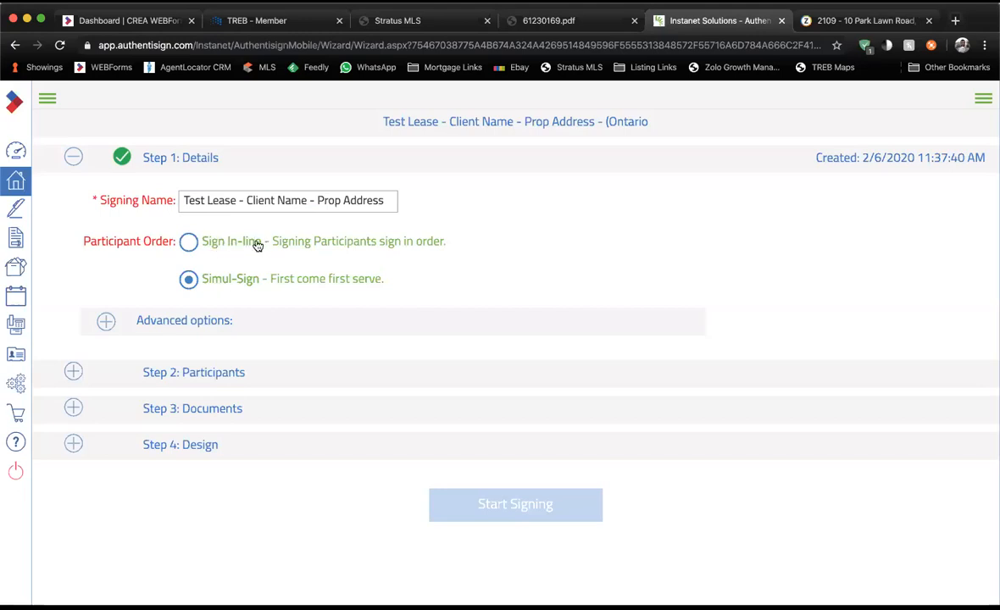
{"action": "left_click_drag", "start_coordinate": [211, 243], "coordinate": [413, 256]}
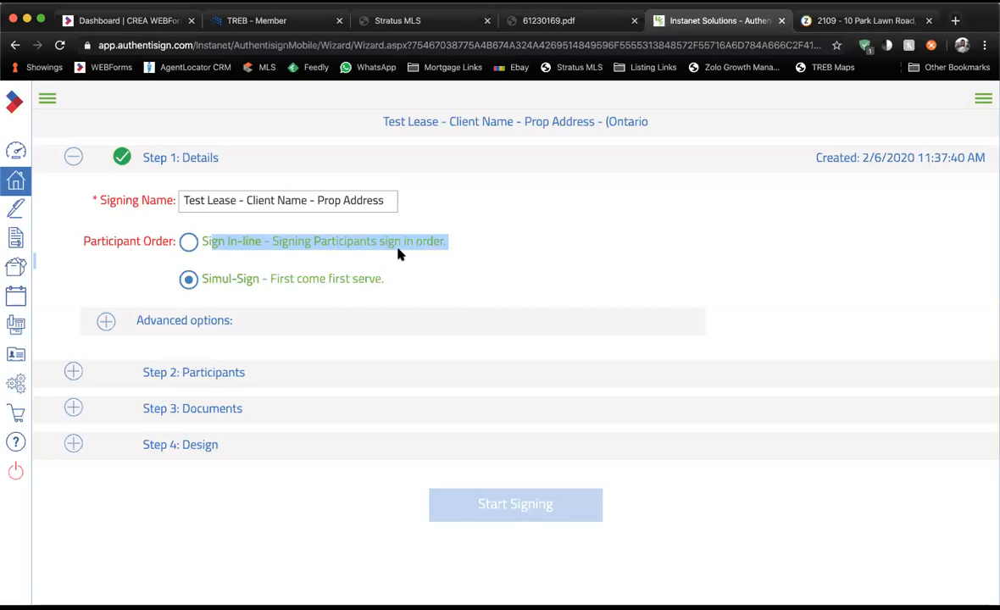
{"action": "left_click", "coordinate": [270, 247]}
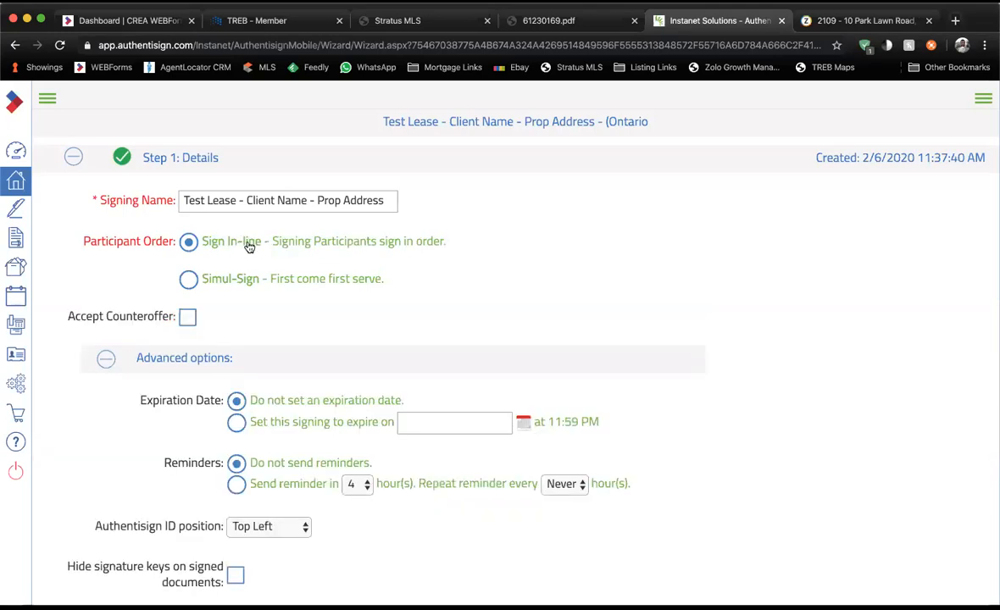
Switch participant order back to Simul-Sign and check the advanced options: no expiration, no reminders.
{"action": "left_click", "coordinate": [190, 281]}
{"action": "left_click", "coordinate": [107, 323]}
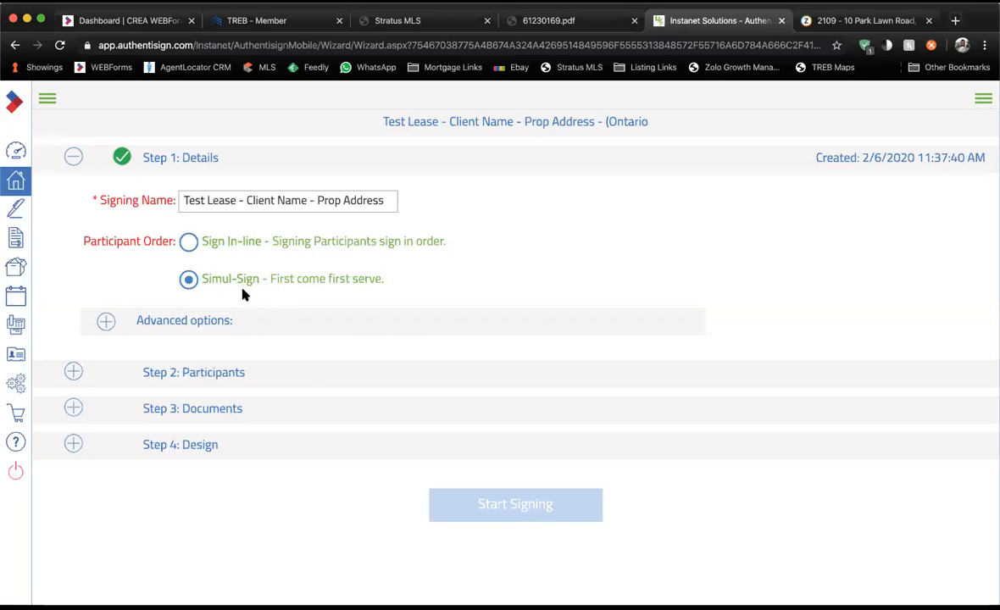
{"action": "left_click", "coordinate": [172, 325]}
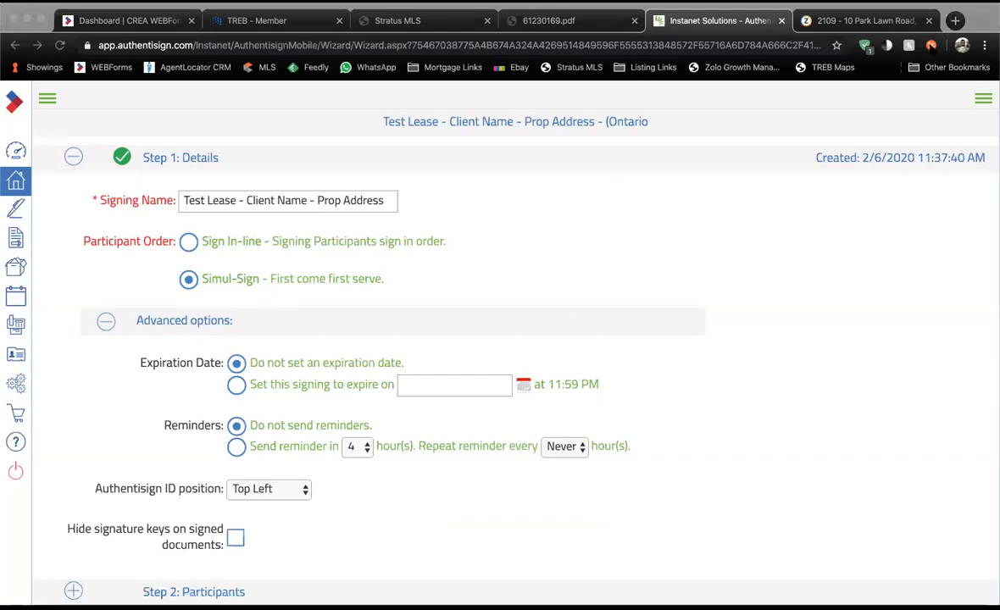
{"action": "left_click", "coordinate": [106, 322]}
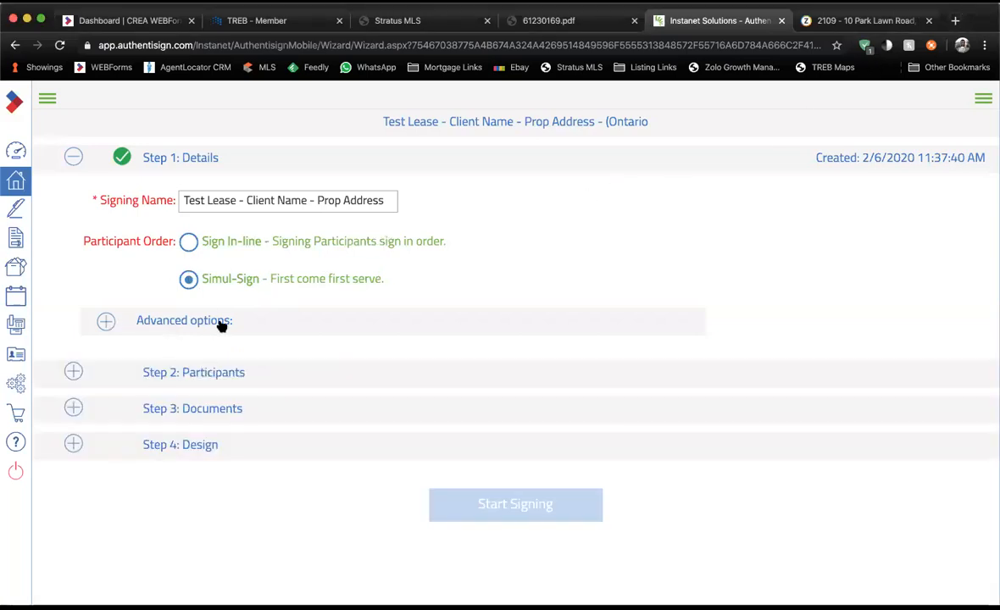
Show the list of transaction participants in Step 2: Participants.
{"action": "left_click", "coordinate": [211, 375]}
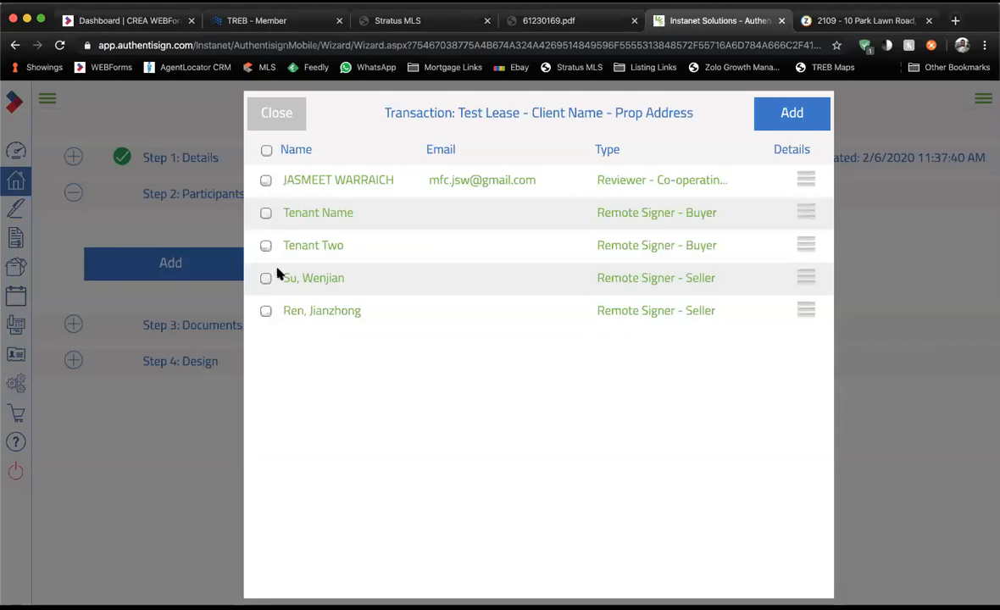
{"action": "left_click_drag", "start_coordinate": [282, 176], "coordinate": [391, 314]}
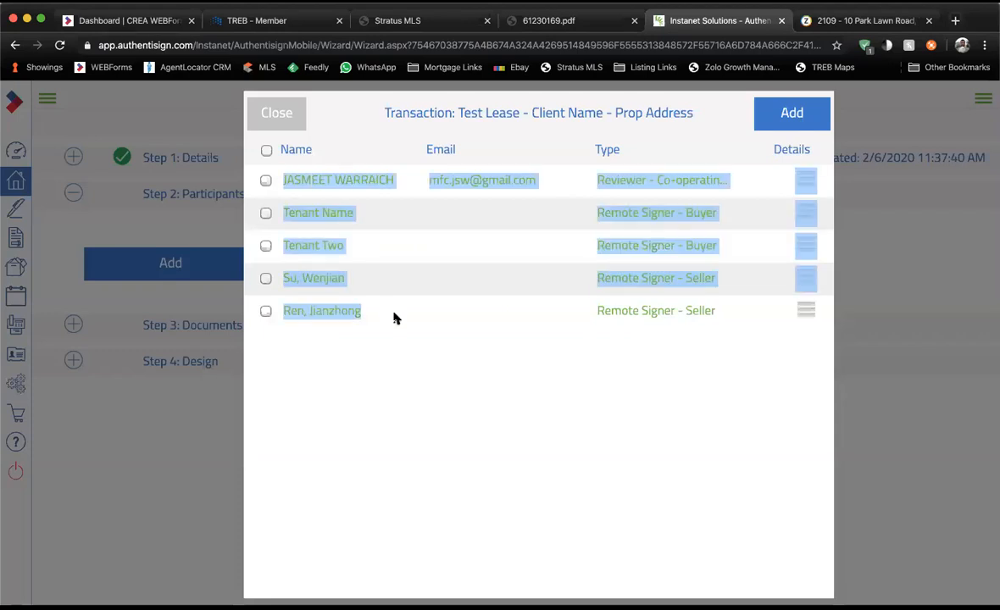
{"action": "left_click", "coordinate": [394, 317]}
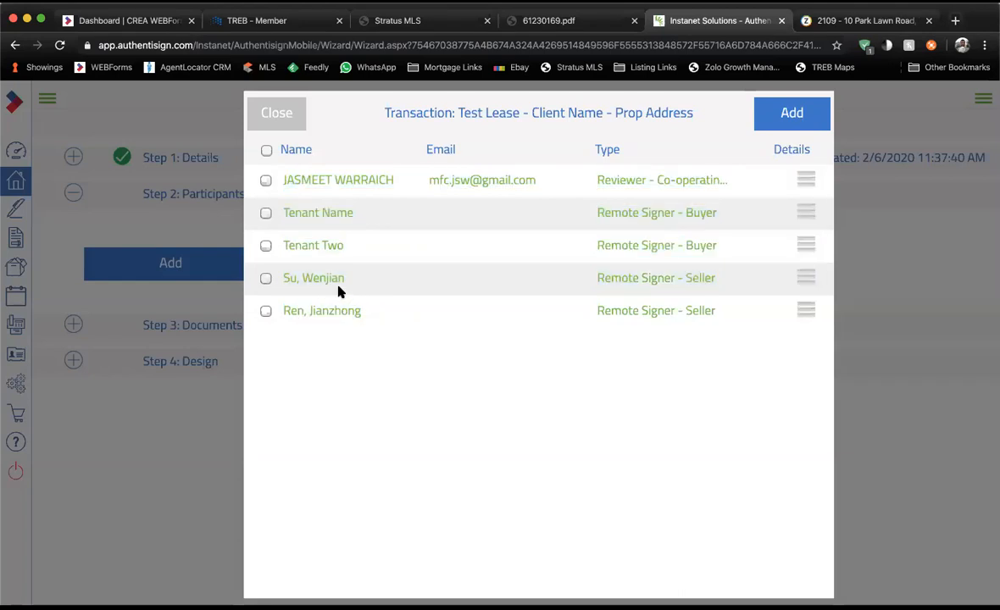
{"action": "left_click_drag", "start_coordinate": [289, 278], "coordinate": [390, 317]}
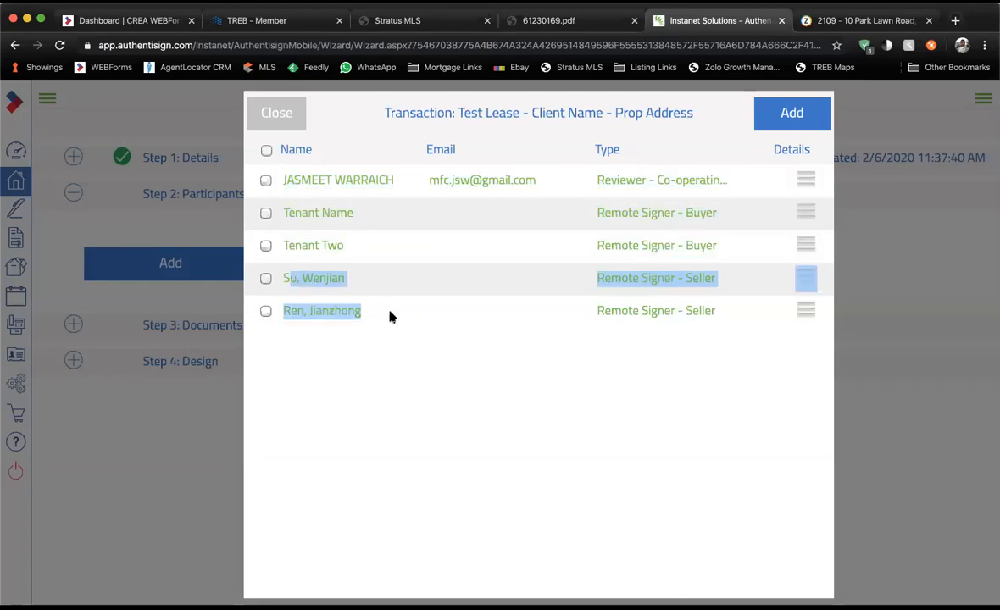
{"action": "left_click_drag", "start_coordinate": [527, 326], "coordinate": [712, 307]}
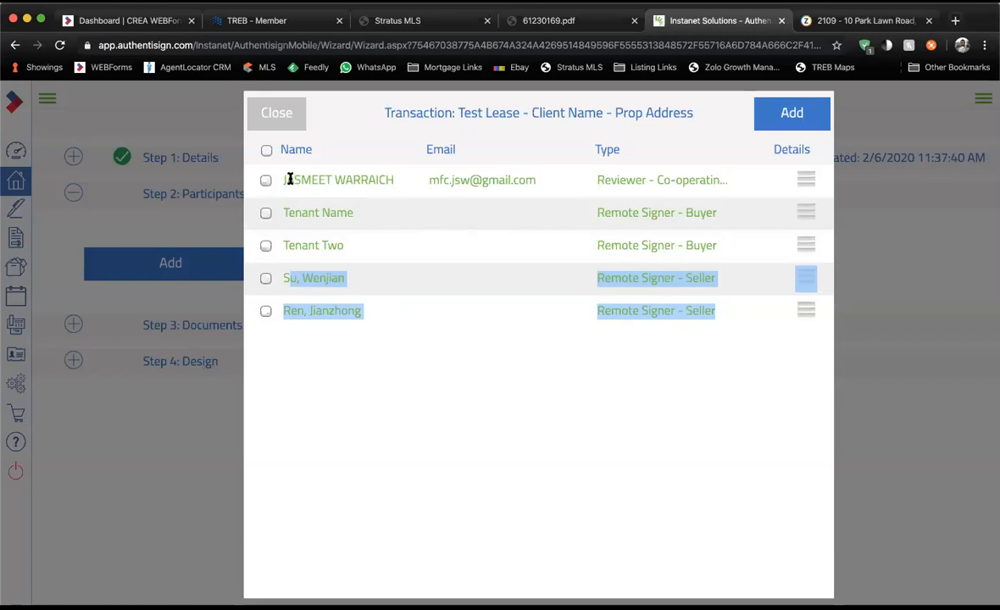
{"action": "left_click_drag", "start_coordinate": [293, 179], "coordinate": [417, 179]}
{"action": "left_click", "coordinate": [405, 180]}
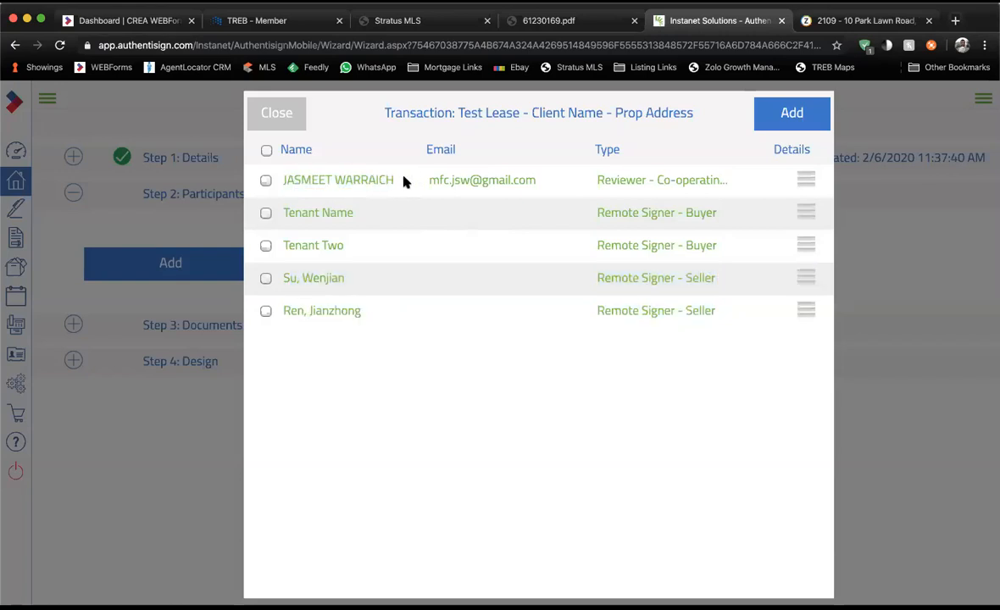
{"action": "left_click_drag", "start_coordinate": [282, 212], "coordinate": [675, 241]}
{"action": "left_click", "coordinate": [450, 233]}
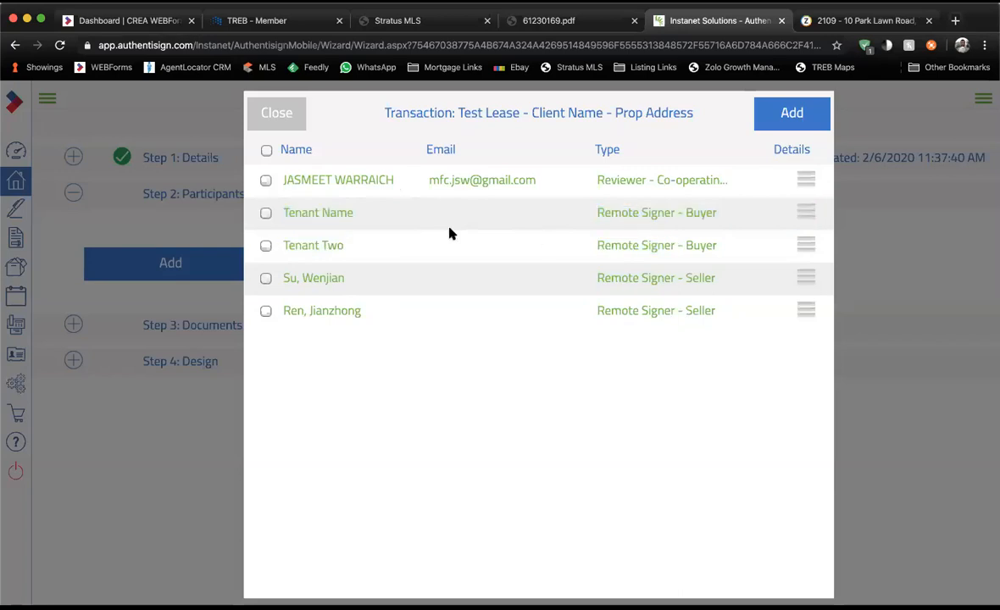
Add the co-operating salesperson, Tenant Name and Tenant Two, with the salesperson as Remote Signer.
{"action": "left_click", "coordinate": [266, 180]}
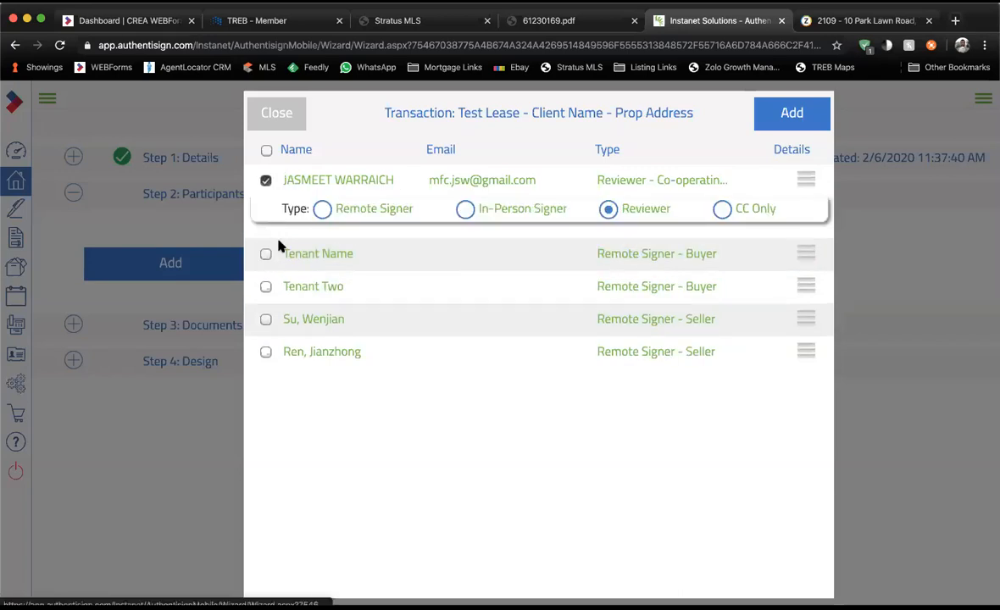
{"action": "left_click", "coordinate": [266, 253]}
{"action": "left_click", "coordinate": [266, 328]}
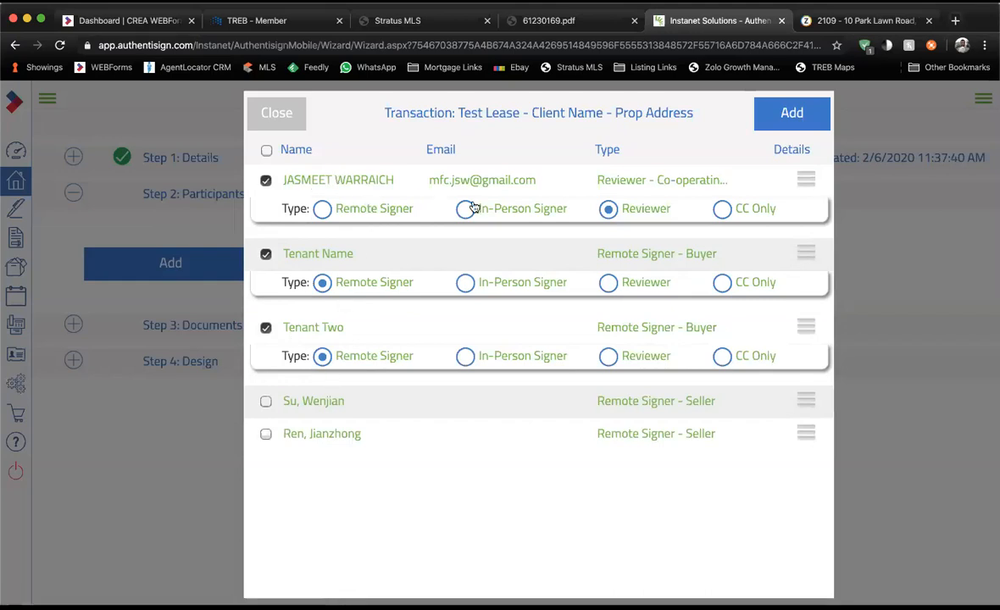
{"action": "left_click", "coordinate": [350, 212]}
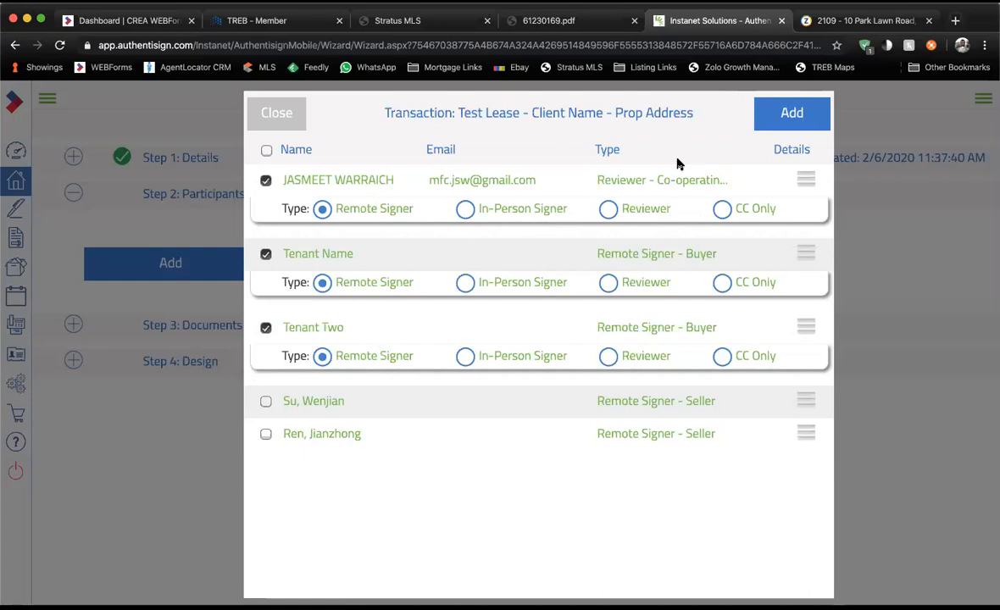
{"action": "left_click", "coordinate": [779, 113]}
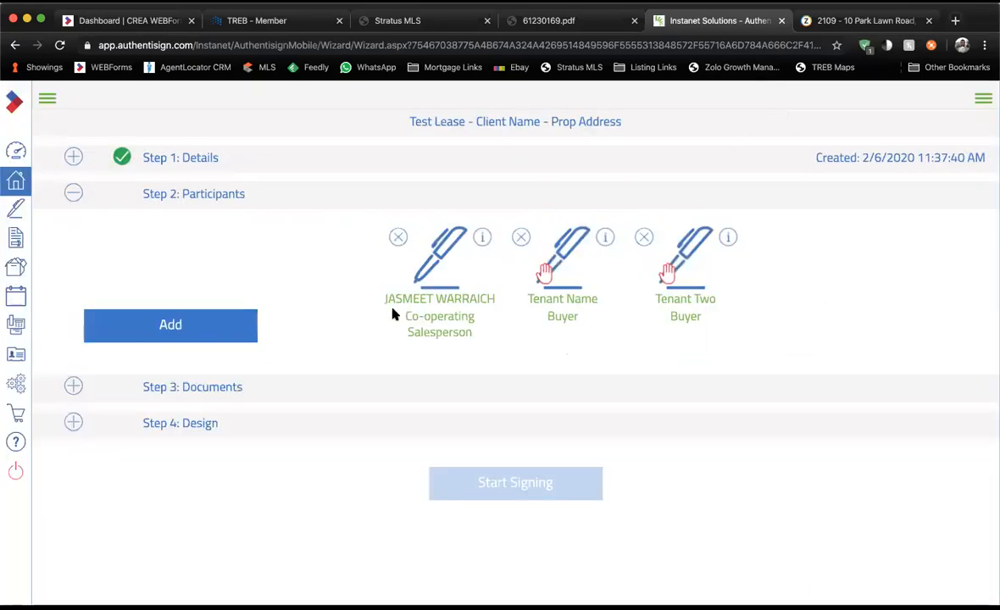
Review the added participants: the salesperson's Co-operating Salesperson role and Tenant Name's Buyer role.
{"action": "left_click_drag", "start_coordinate": [388, 299], "coordinate": [492, 302]}
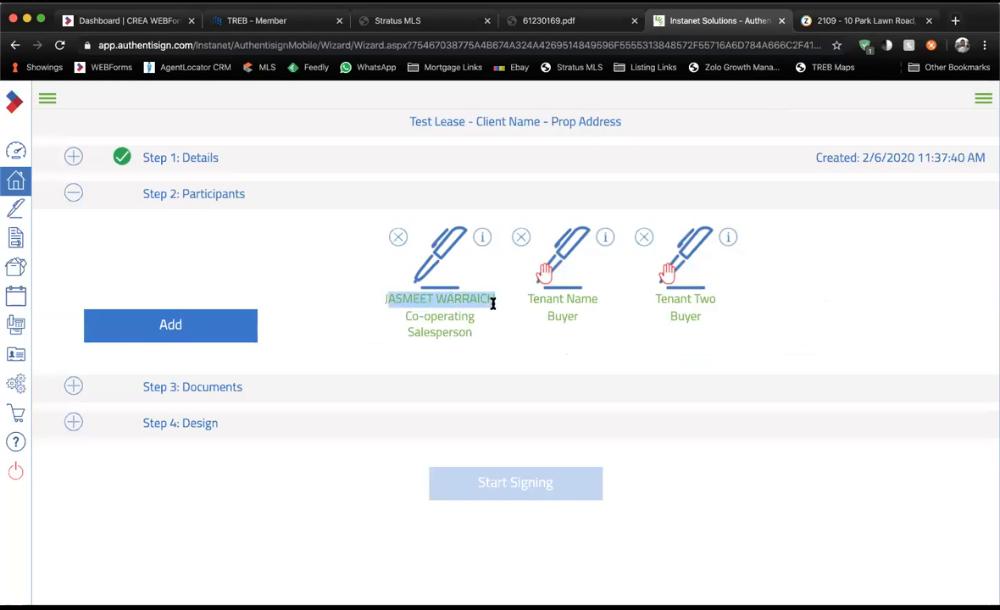
{"action": "left_click_drag", "start_coordinate": [407, 315], "coordinate": [472, 337]}
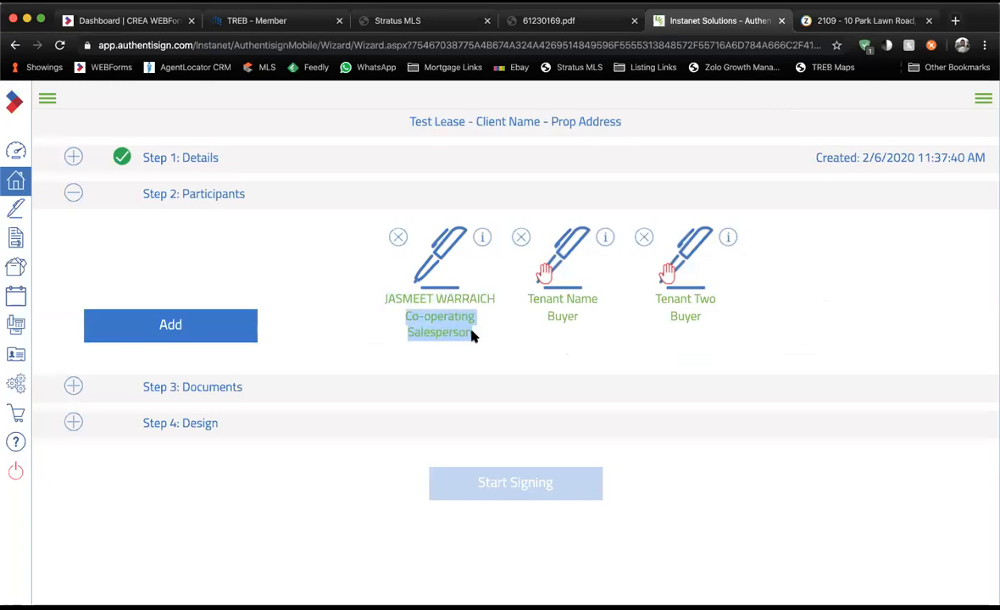
{"action": "left_click", "coordinate": [471, 332]}
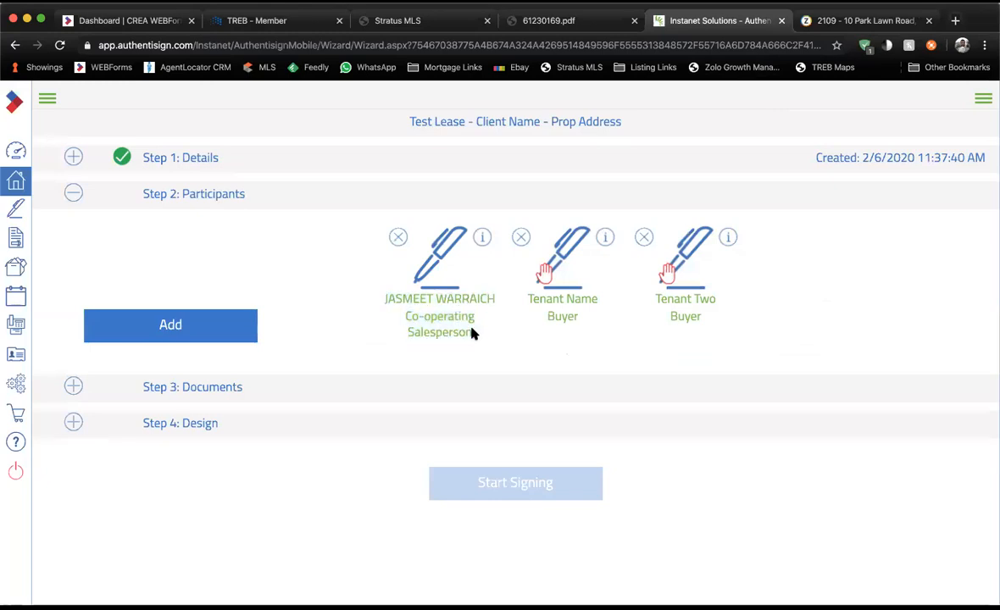
{"action": "left_click_drag", "start_coordinate": [529, 294], "coordinate": [617, 302]}
{"action": "left_click", "coordinate": [546, 293]}
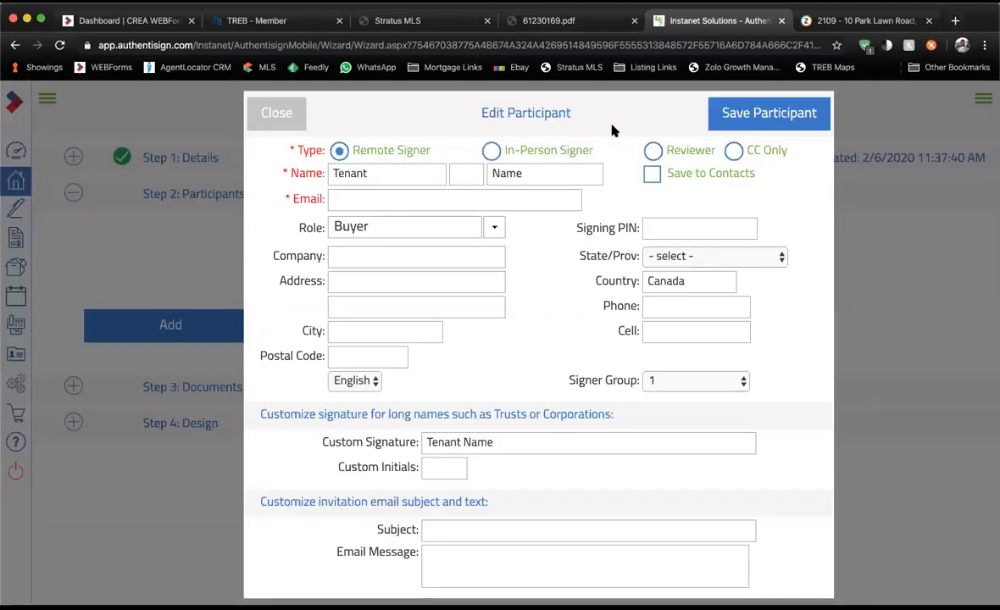
Enter custom initials TN for Tenant Name.
{"action": "left_click", "coordinate": [396, 199]}
{"action": "left_click_drag", "start_coordinate": [287, 199], "coordinate": [325, 202]}
{"action": "left_click", "coordinate": [337, 198]}
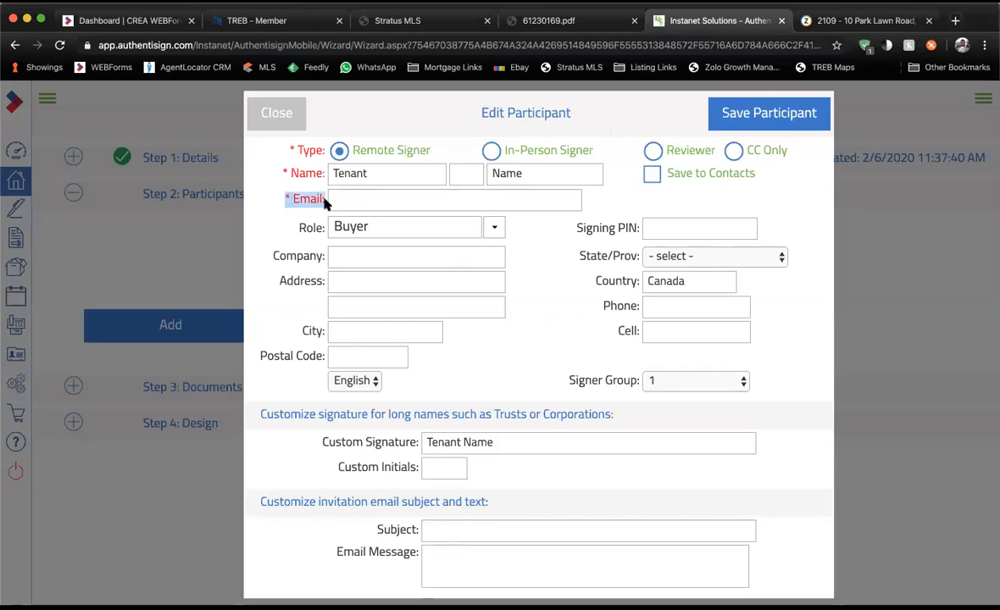
{"action": "left_click", "coordinate": [325, 202]}
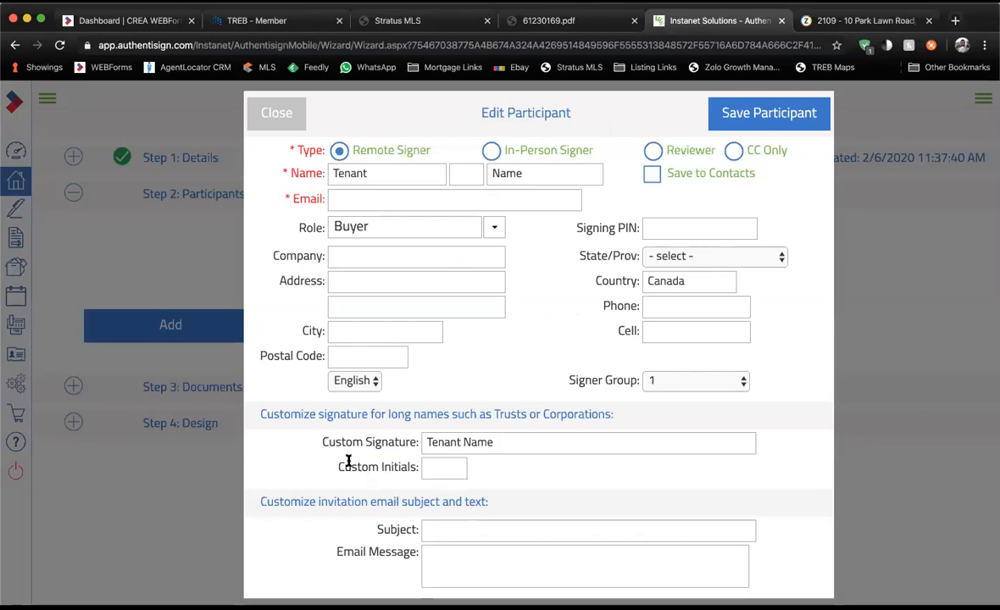
{"action": "left_click_drag", "start_coordinate": [338, 466], "coordinate": [418, 472]}
{"action": "left_click", "coordinate": [429, 468]}
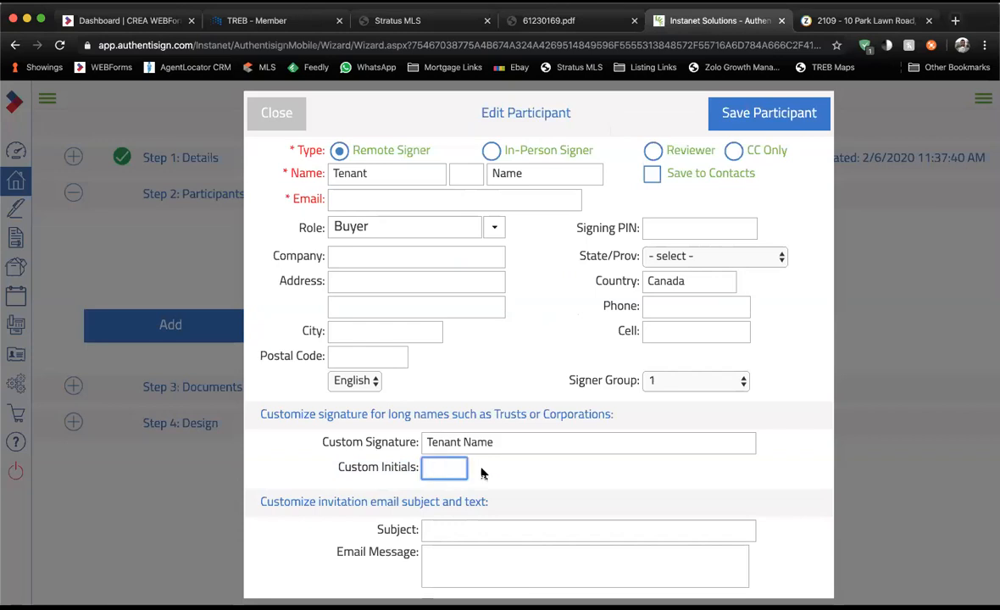
{"action": "type", "text": "TN"}
Give Tenant Name a test e-mail address and the Tenant role, then save the mappings.
{"action": "left_click", "coordinate": [429, 201]}
{"action": "type", "text": "test@test"}
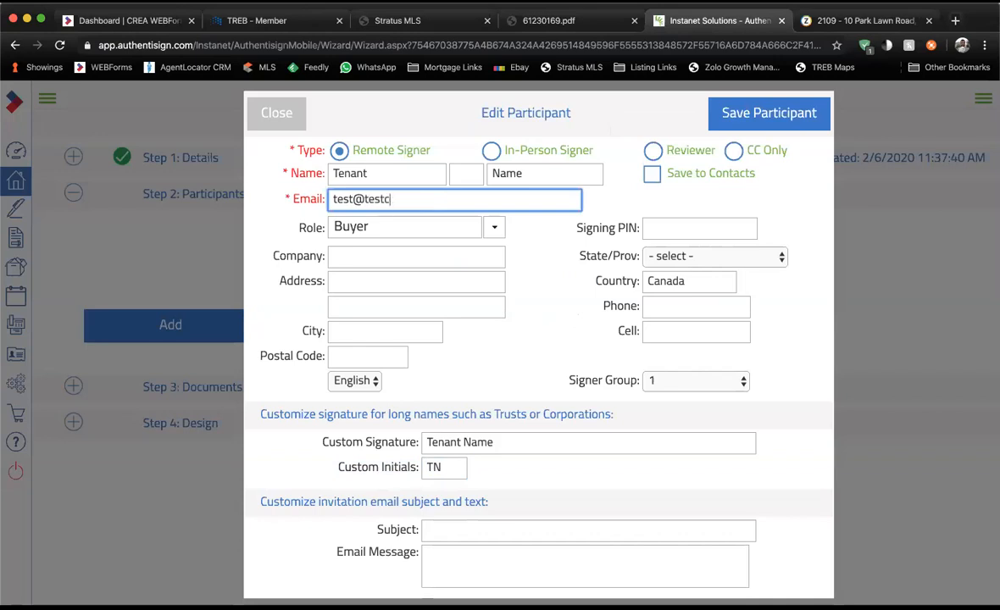
{"action": "type", "text": ".com"}
{"action": "key", "text": "super+a"}
{"action": "key", "text": "ctrl+c"}
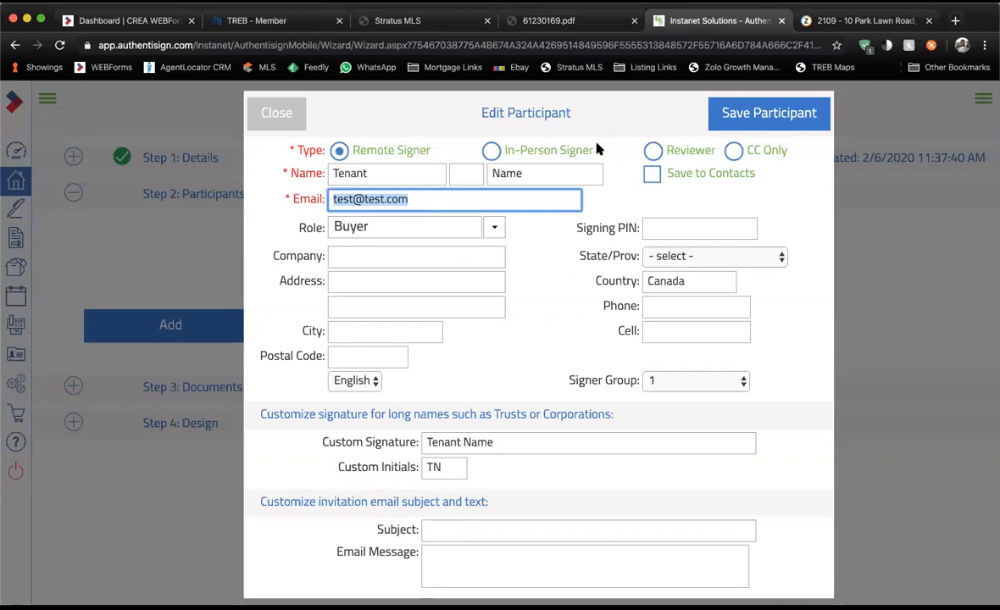
{"action": "left_click", "coordinate": [303, 223]}
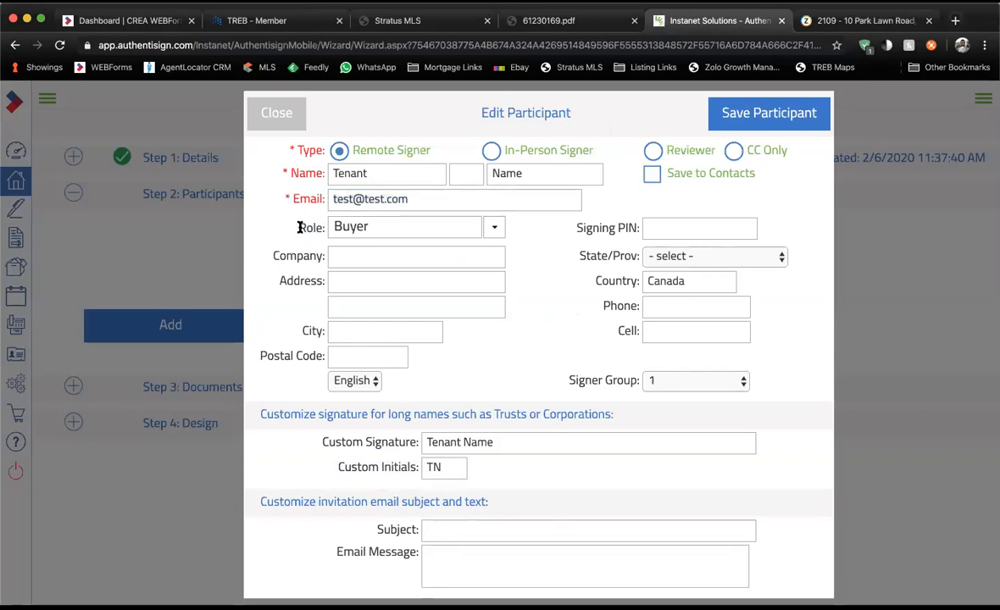
{"action": "left_click", "coordinate": [495, 226]}
{"action": "scroll", "coordinate": [462, 277], "scroll_direction": "down", "scroll_amount": 3}
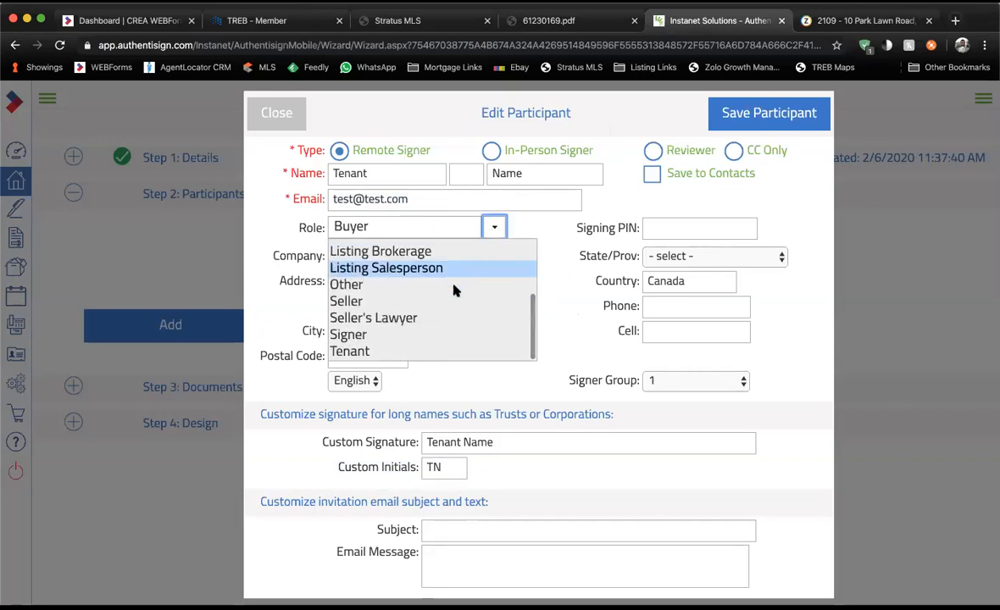
{"action": "left_click", "coordinate": [426, 350]}
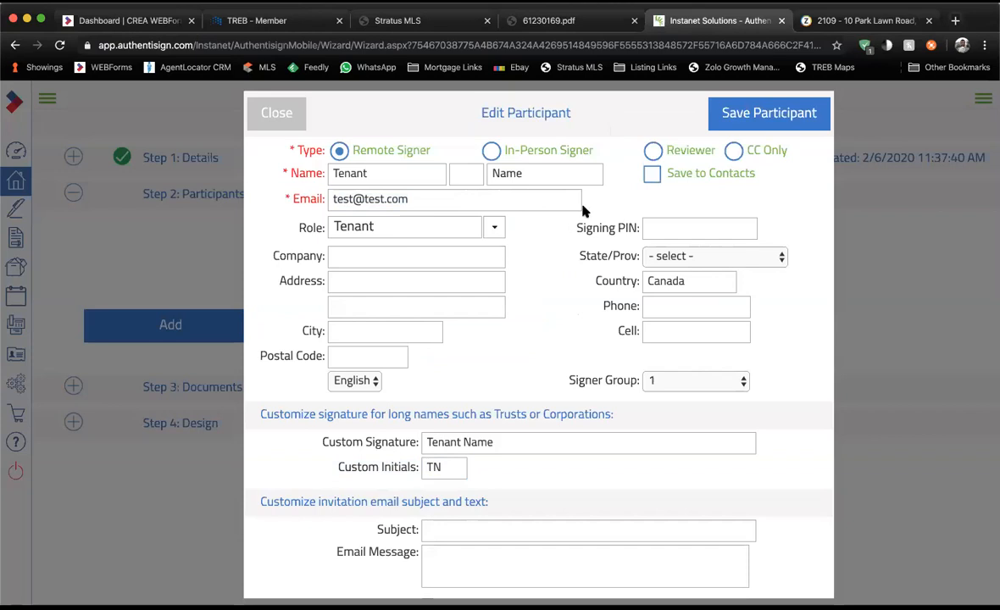
{"action": "left_click", "coordinate": [724, 111]}
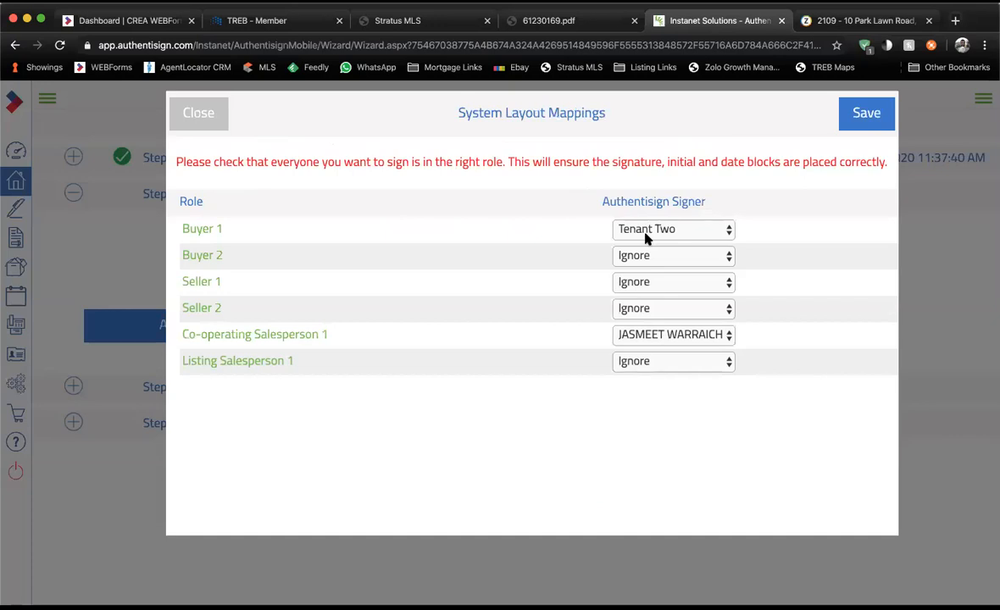
{"action": "left_click", "coordinate": [875, 115]}
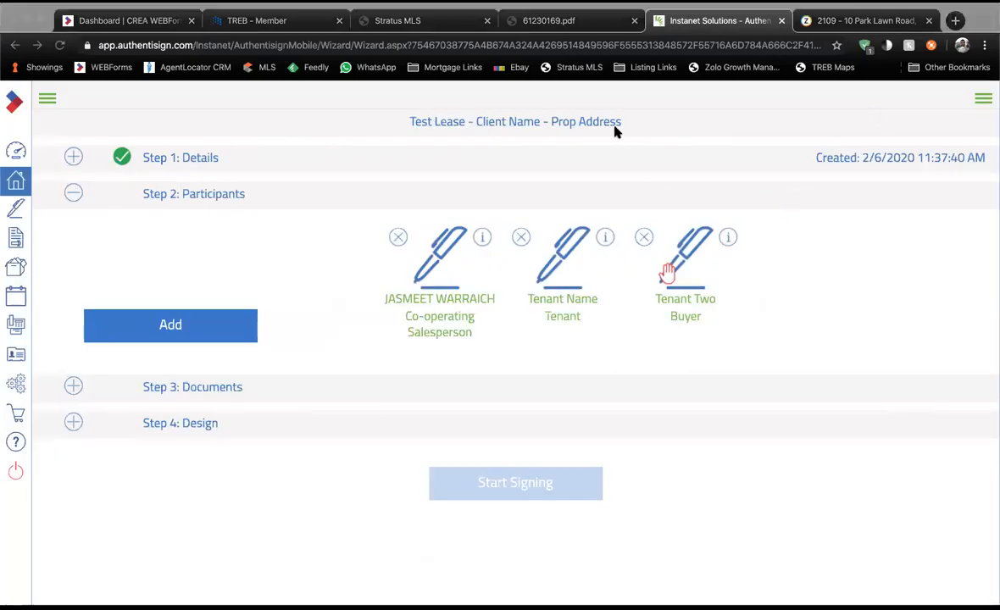
Give Tenant Two the same test e-mail, the Tenant role and initials TT, and save.
{"action": "left_click", "coordinate": [667, 271]}
{"action": "left_click", "coordinate": [409, 196]}
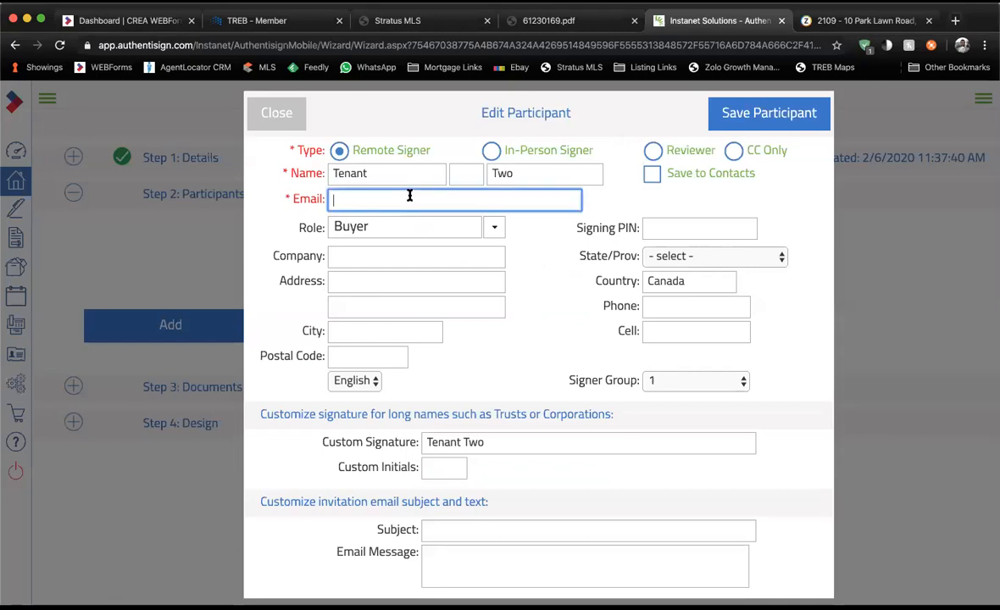
{"action": "key", "text": "ctrl+v"}
{"action": "left_click", "coordinate": [494, 226]}
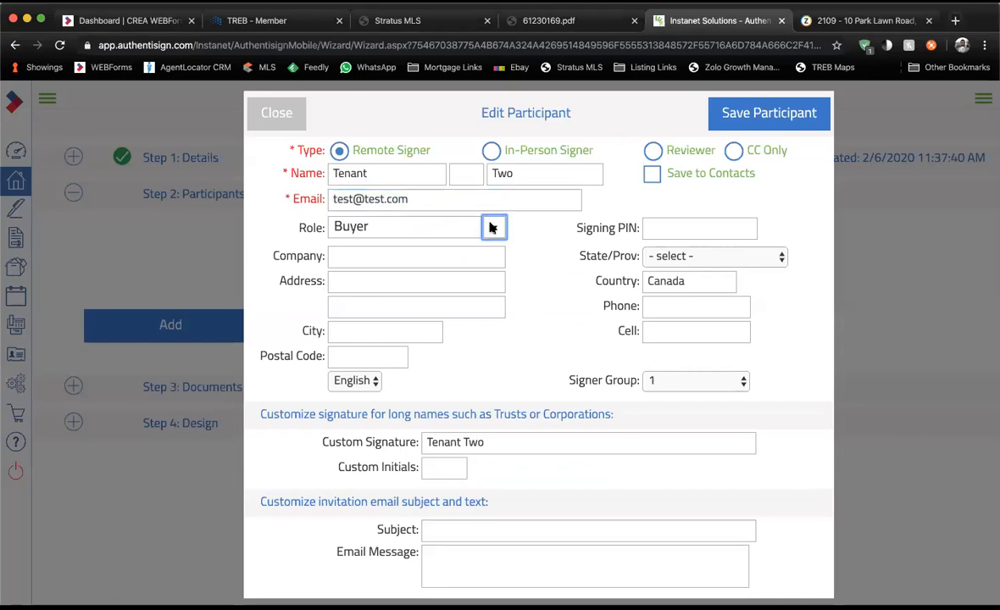
{"action": "scroll", "coordinate": [397, 336], "scroll_direction": "down", "scroll_amount": 3}
{"action": "left_click", "coordinate": [418, 350]}
{"action": "left_click", "coordinate": [453, 471]}
{"action": "type", "text": "TT"}
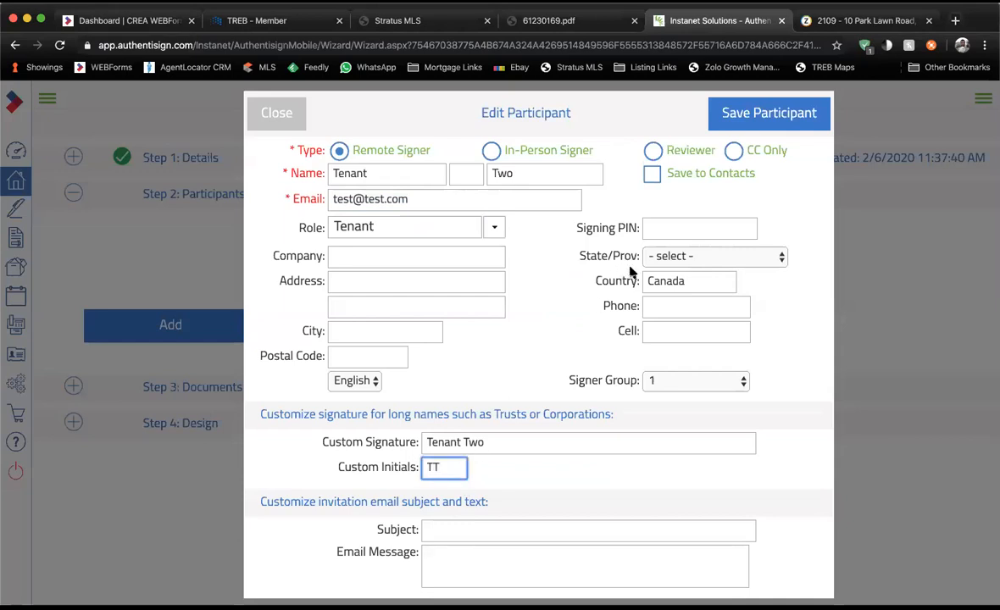
{"action": "left_click", "coordinate": [729, 113]}
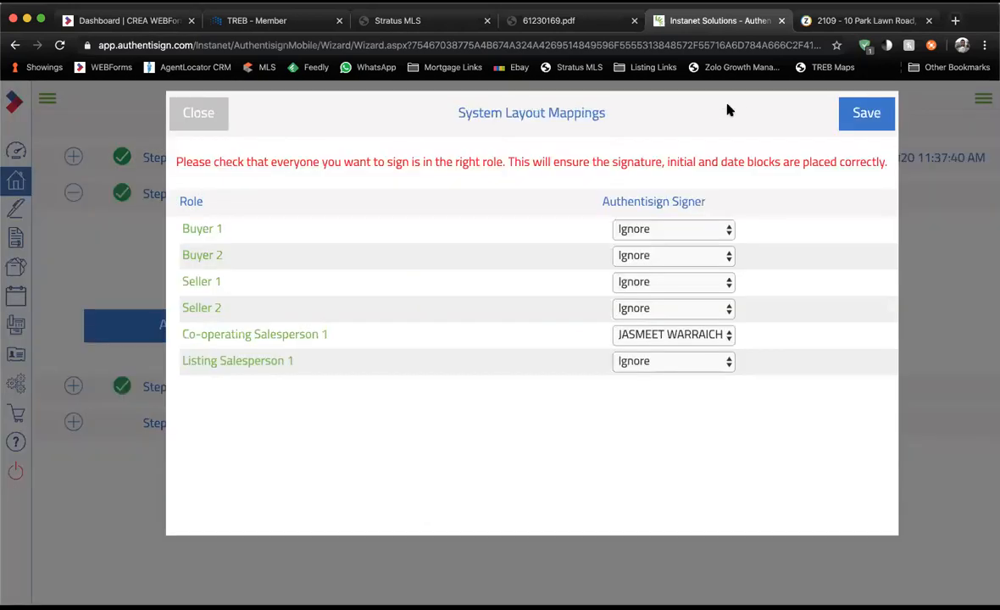
{"action": "left_click", "coordinate": [838, 122]}
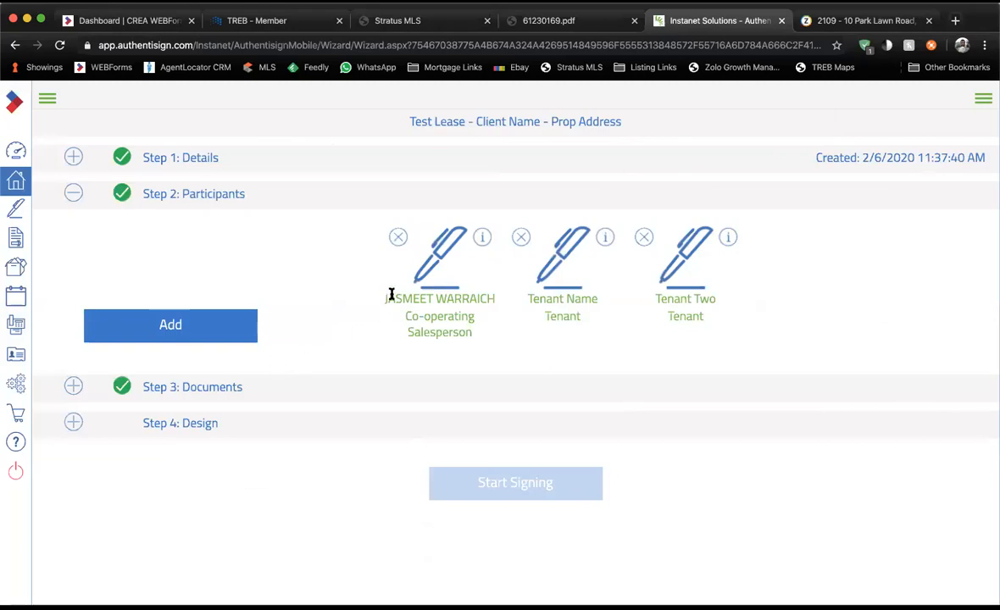
Expand Step 3: Documents and scroll through forms 320, 400, 801 and 346.
{"action": "left_click_drag", "start_coordinate": [379, 299], "coordinate": [712, 315]}
{"action": "left_click", "coordinate": [602, 299]}
{"action": "left_click", "coordinate": [712, 315]}
{"action": "left_click", "coordinate": [186, 395]}
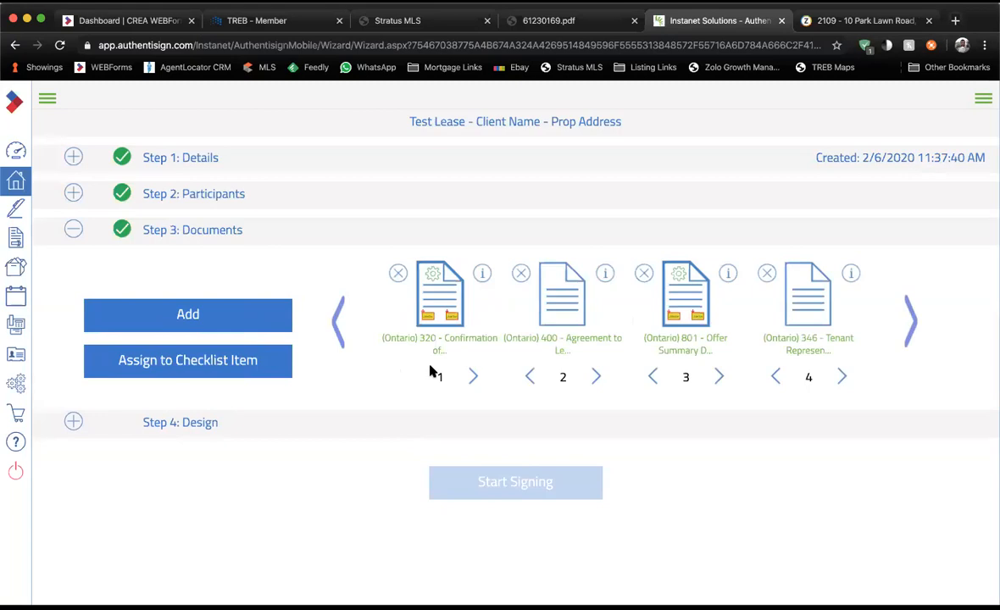
{"action": "scroll", "coordinate": [435, 331], "scroll_direction": "right", "scroll_amount": 2}
{"action": "scroll", "coordinate": [435, 333], "scroll_direction": "right", "scroll_amount": 3}
{"action": "scroll", "coordinate": [434, 333], "scroll_direction": "left", "scroll_amount": 2}
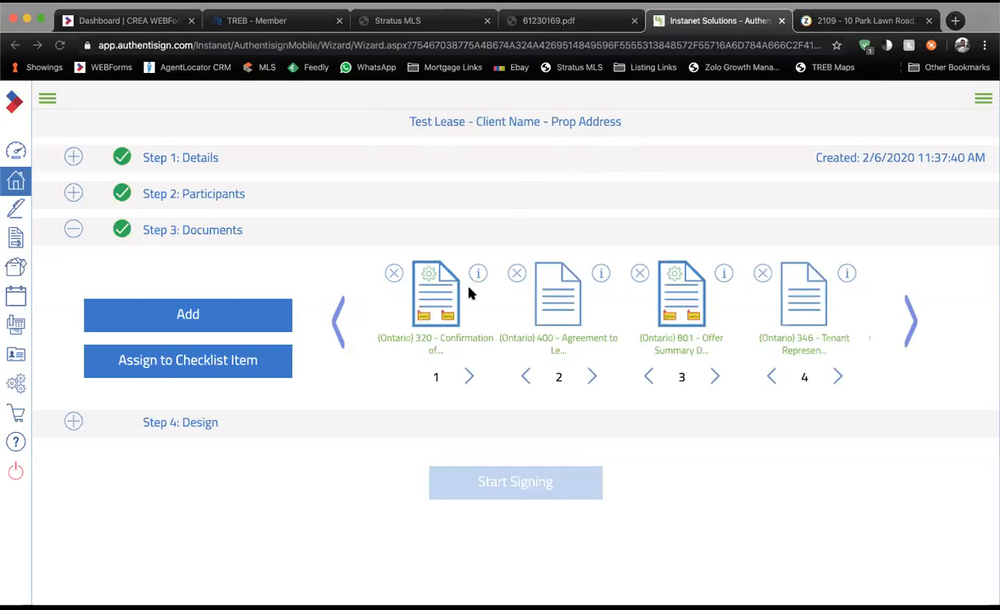
Reopen Tenant Name's participant details and make them an in-person signer.
{"action": "left_click", "coordinate": [222, 197]}
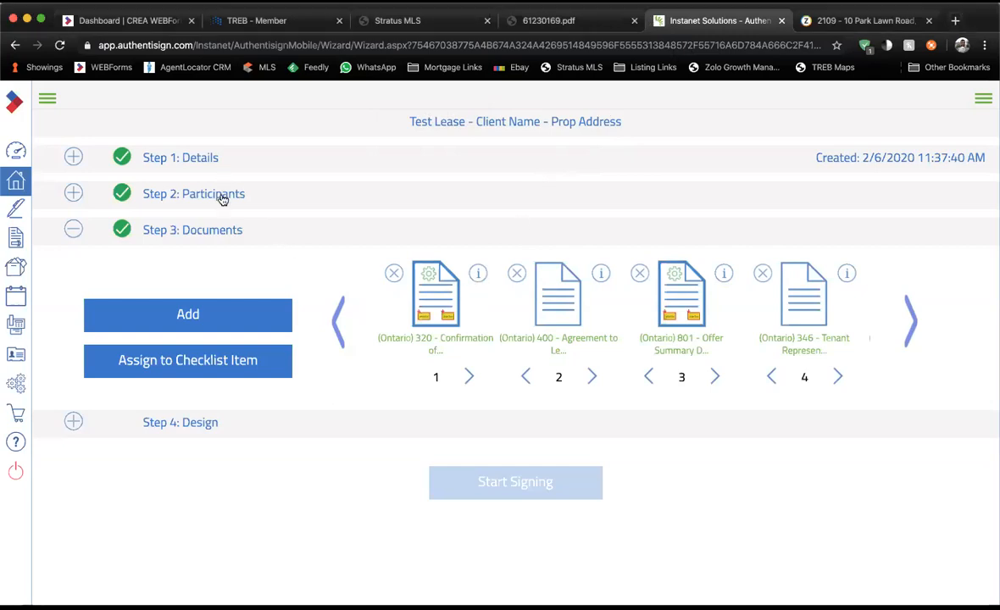
{"action": "left_click", "coordinate": [227, 200]}
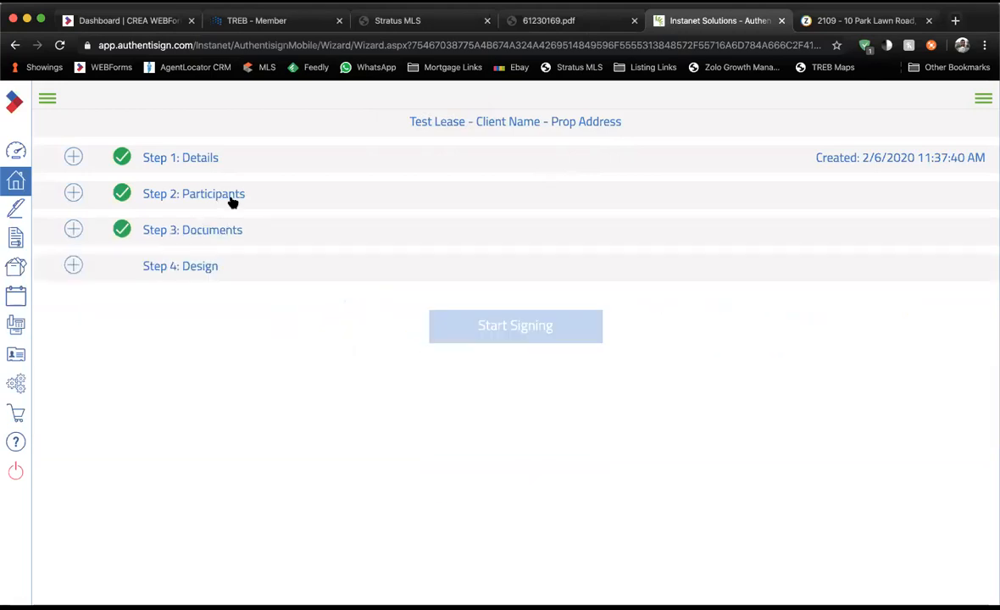
{"action": "left_click", "coordinate": [232, 199]}
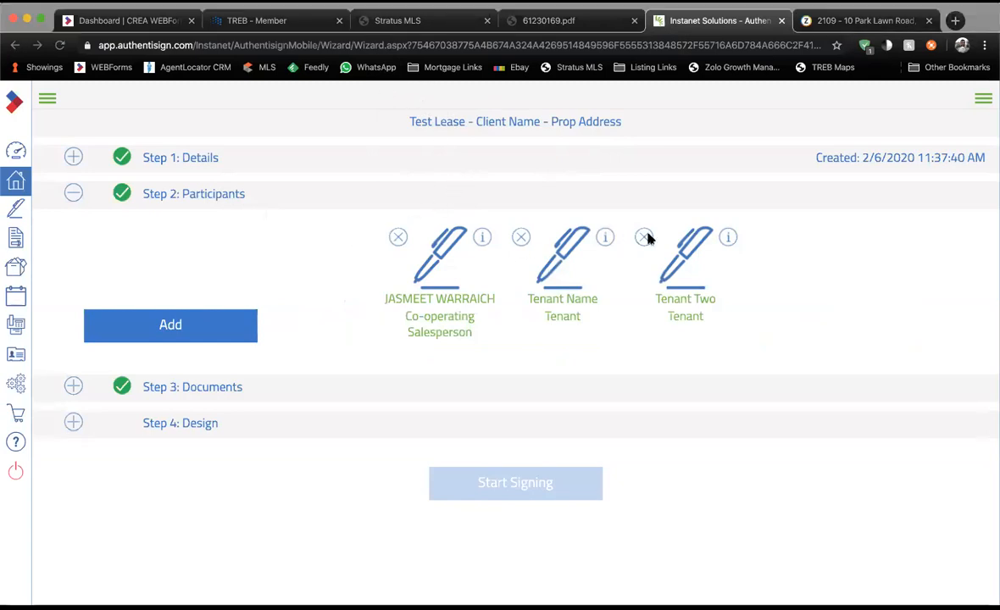
{"action": "left_click", "coordinate": [603, 237]}
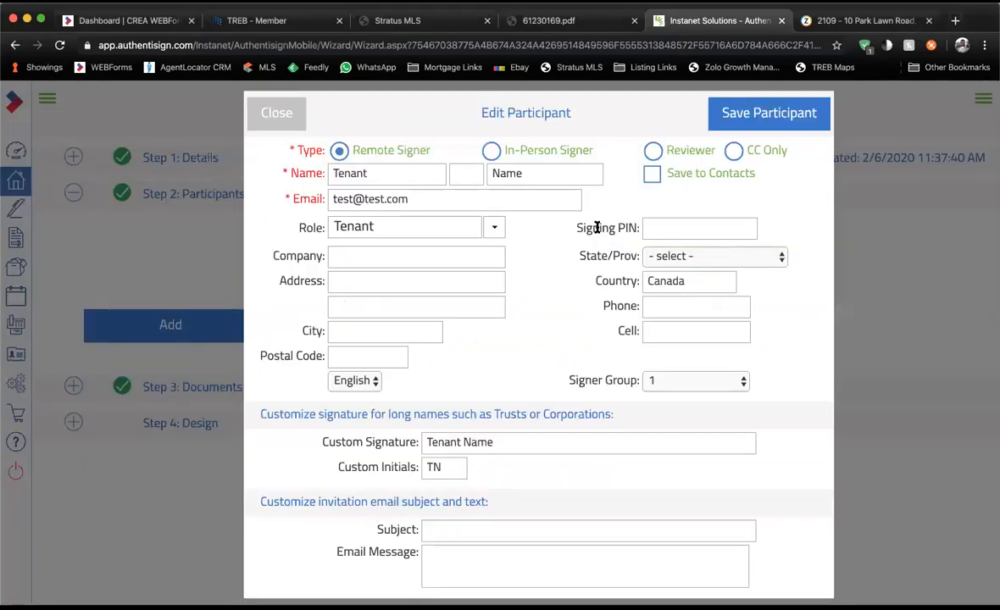
{"action": "left_click", "coordinate": [505, 150]}
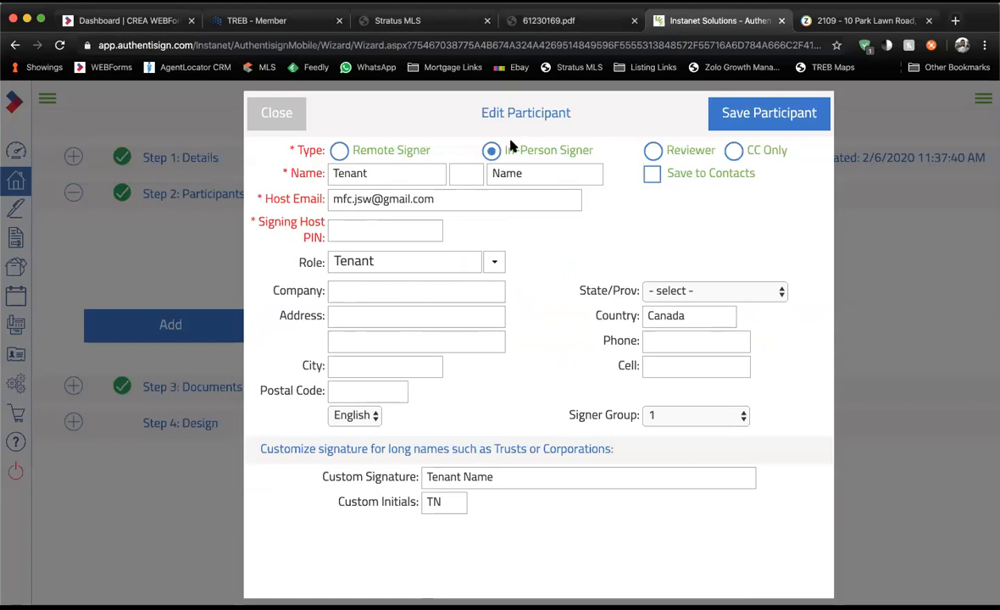
Enter a Signing Host PIN, then switch Tenant Name back to a remote signer.
{"action": "left_click_drag", "start_coordinate": [258, 223], "coordinate": [322, 238]}
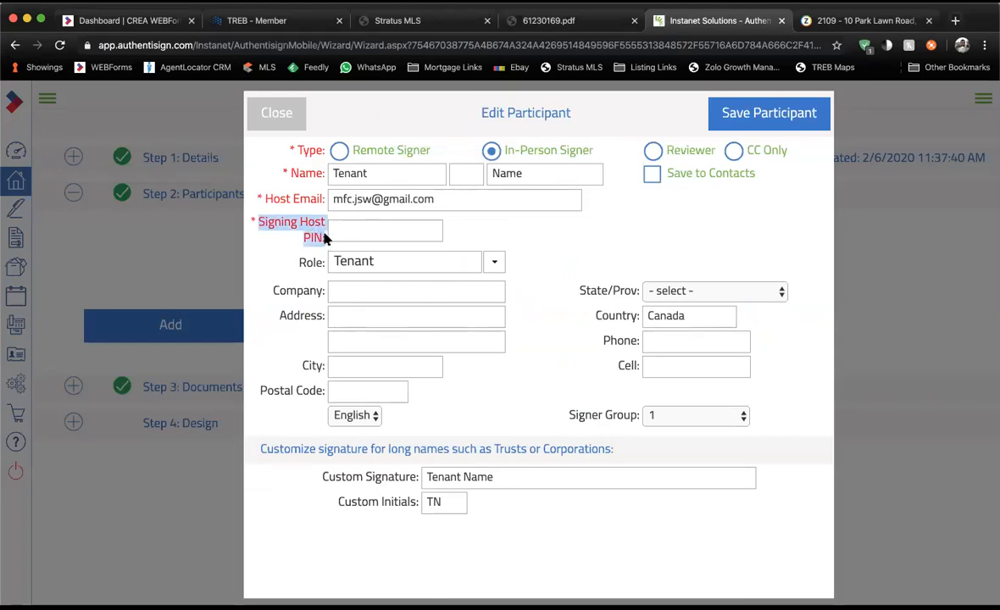
{"action": "left_click", "coordinate": [324, 238]}
{"action": "left_click", "coordinate": [338, 232]}
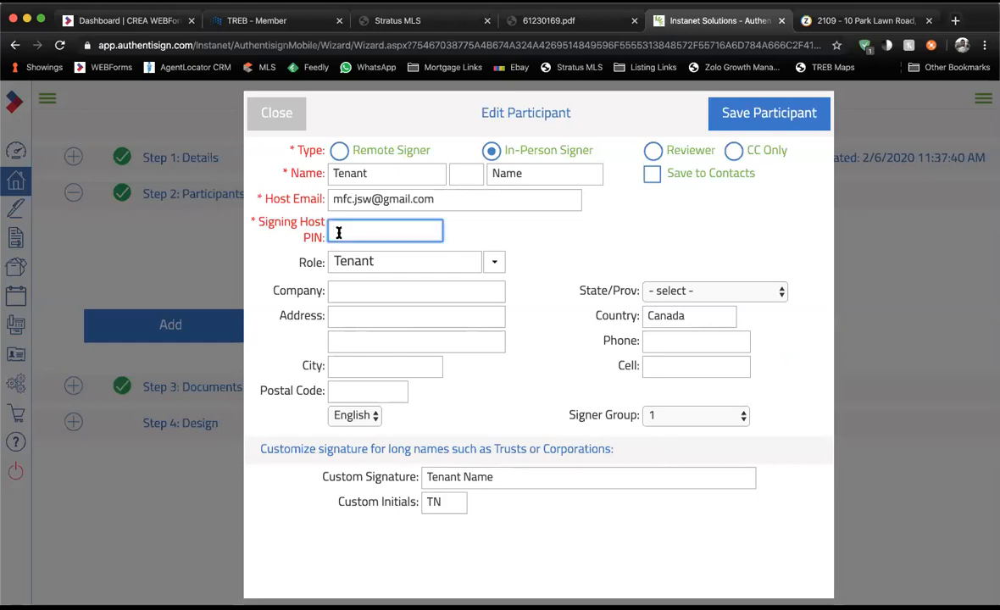
{"action": "double_click", "coordinate": [334, 231]}
{"action": "left_click", "coordinate": [370, 152]}
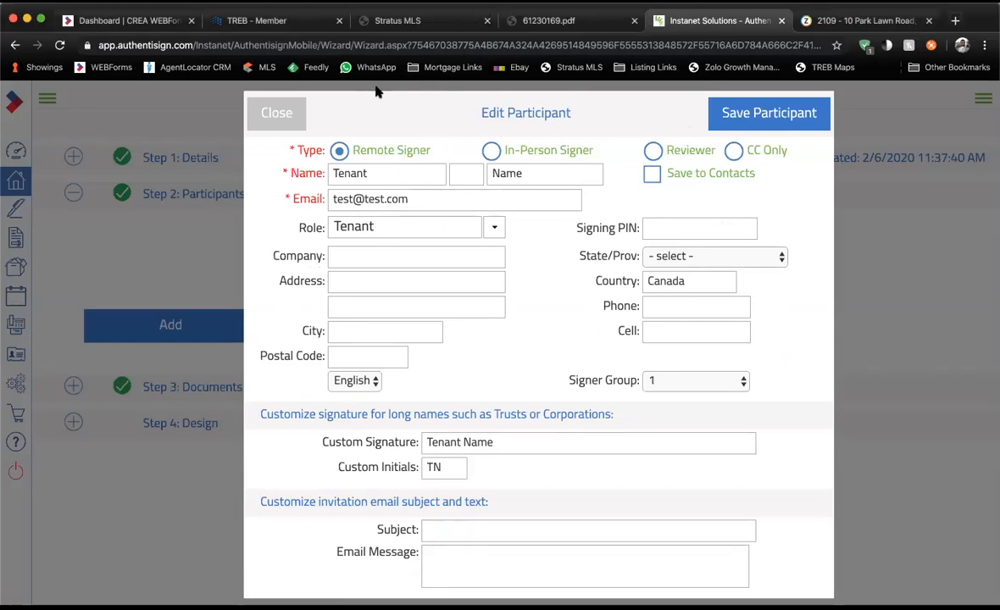
Leave the Signing PIN blank and close Tenant Name's participant editor.
{"action": "left_click", "coordinate": [670, 221]}
{"action": "left_click_drag", "start_coordinate": [588, 232], "coordinate": [651, 232]}
{"action": "left_click", "coordinate": [653, 229]}
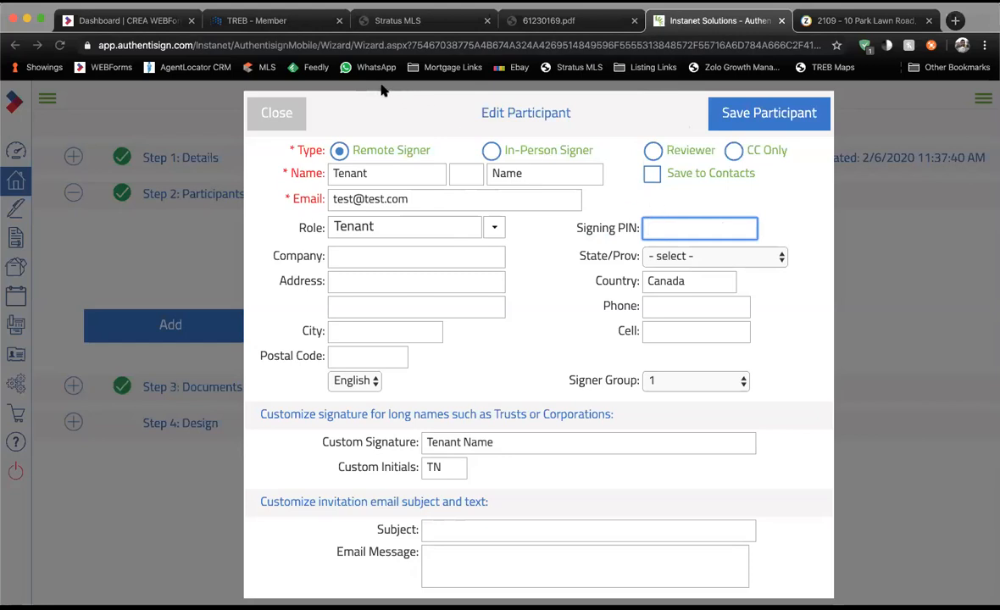
{"action": "left_click", "coordinate": [612, 227]}
{"action": "left_click_drag", "start_coordinate": [612, 228], "coordinate": [633, 230]}
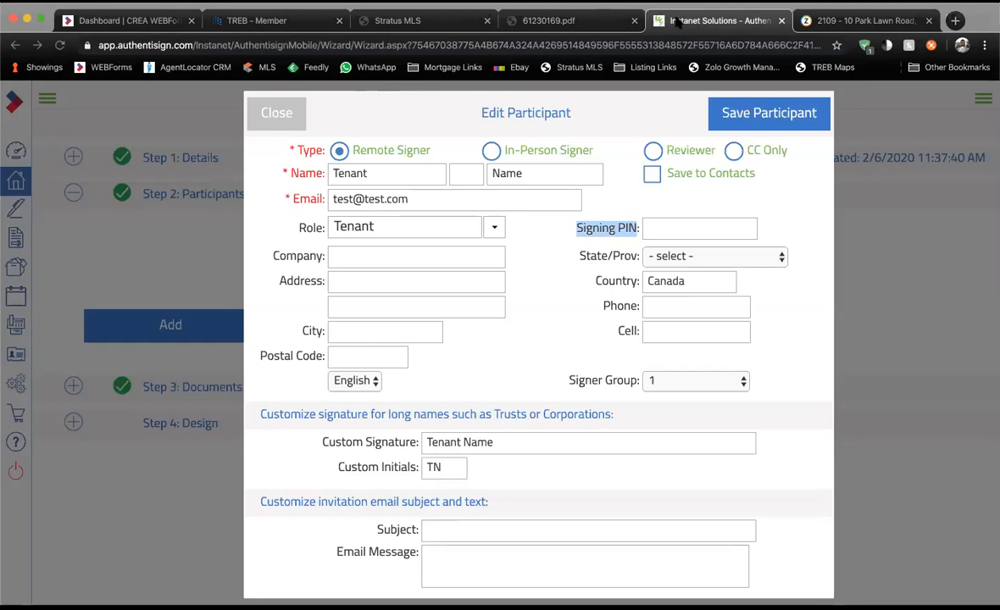
{"action": "left_click", "coordinate": [544, 90]}
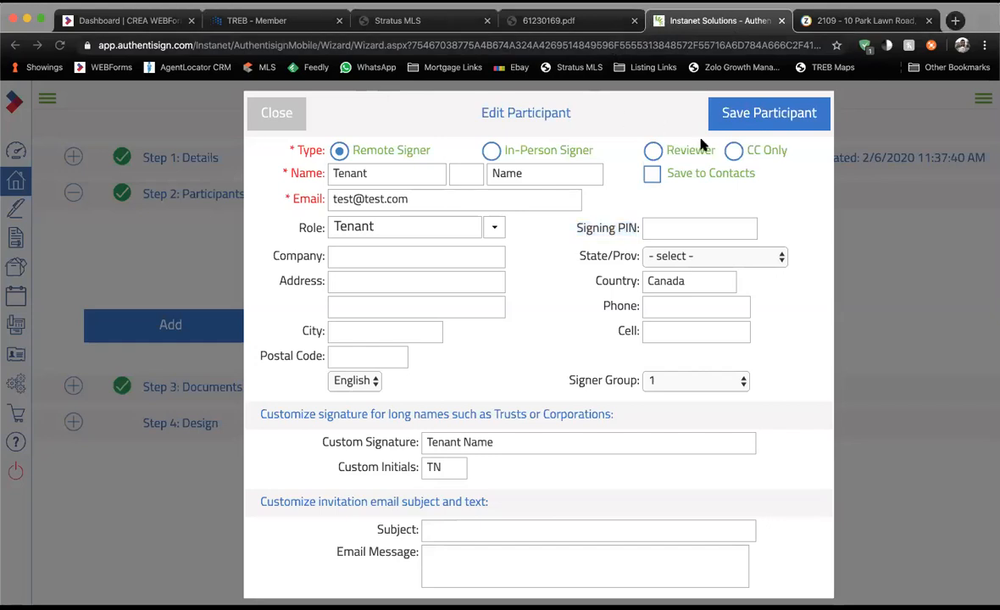
{"action": "left_click", "coordinate": [654, 224]}
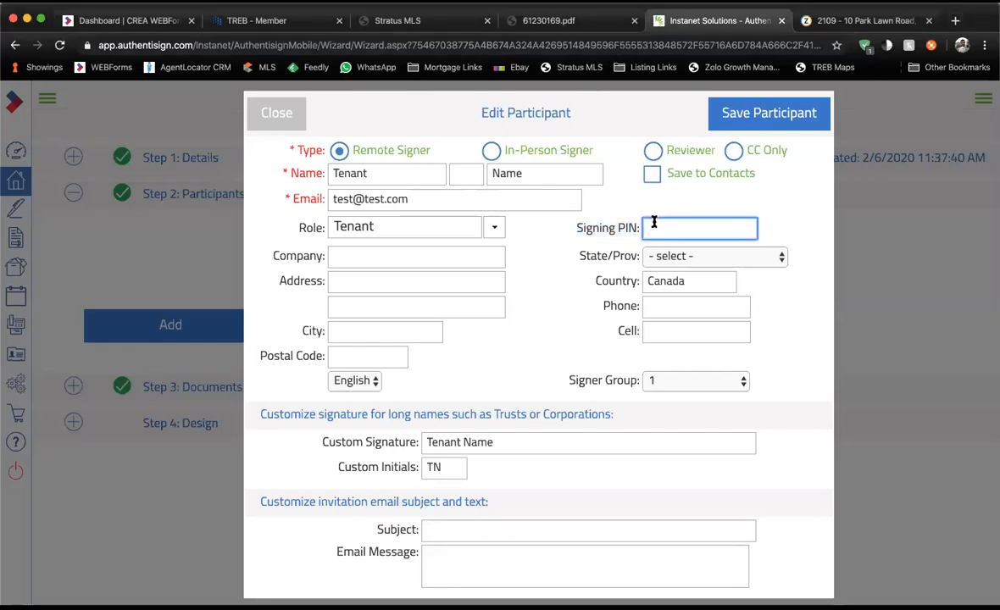
{"action": "left_click", "coordinate": [276, 113]}
Expand Step 3: Documents and review the form names, including 400 - Agreement to Lease.
{"action": "left_click", "coordinate": [216, 390]}
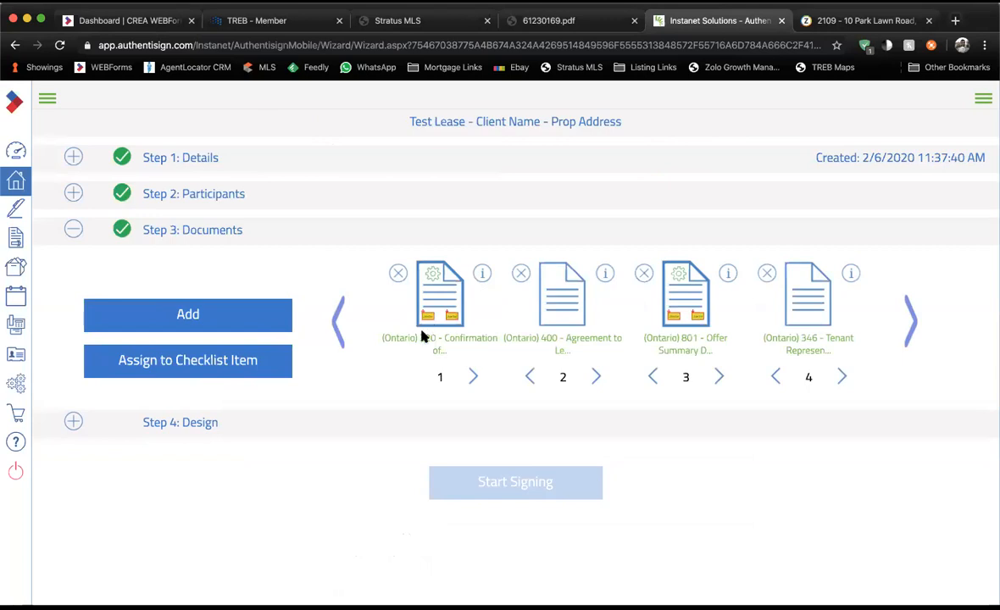
{"action": "left_click_drag", "start_coordinate": [393, 338], "coordinate": [466, 337]}
{"action": "left_click_drag", "start_coordinate": [532, 337], "coordinate": [610, 337]}
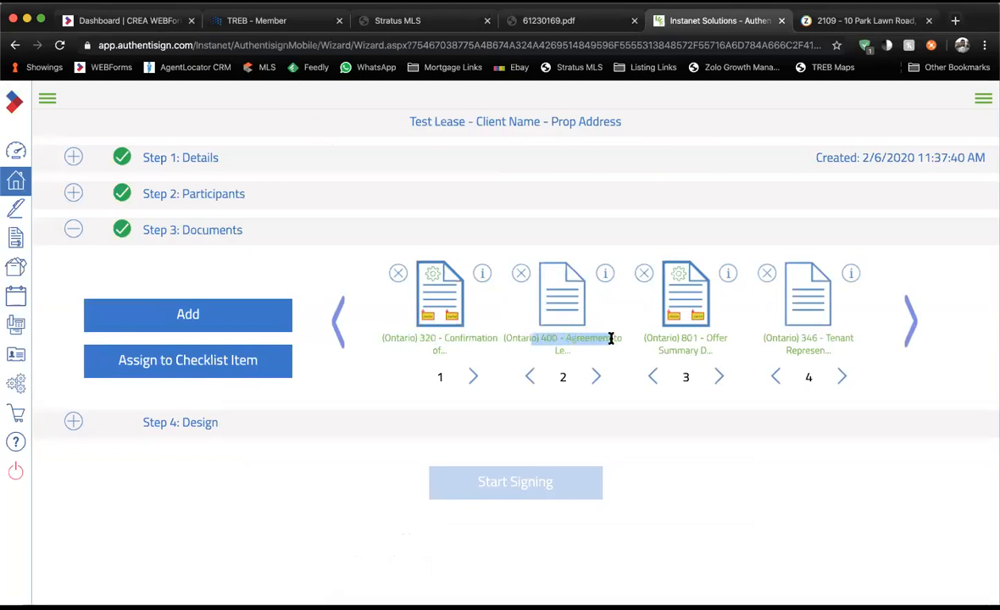
{"action": "left_click", "coordinate": [610, 337]}
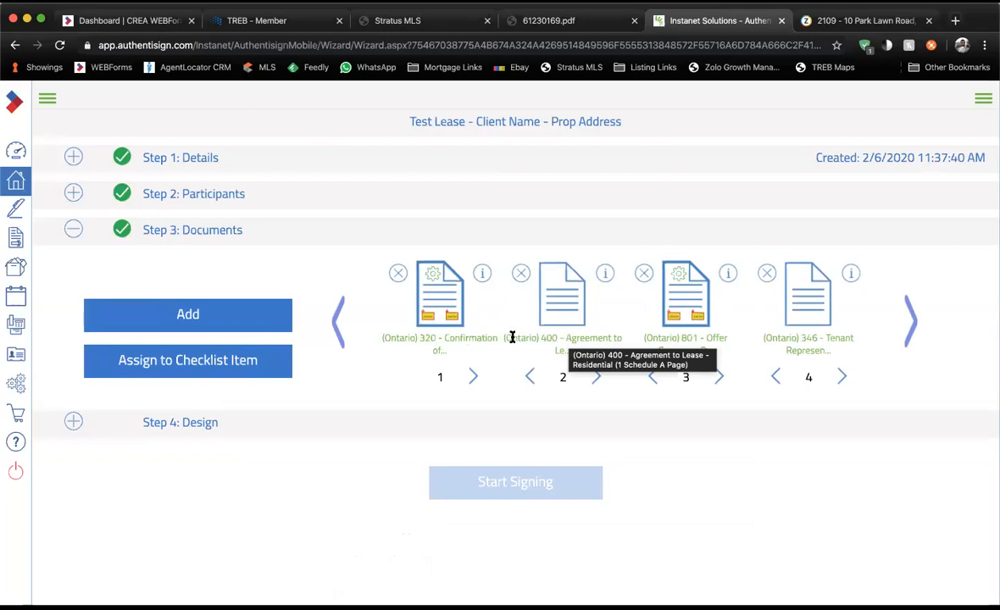
{"action": "left_click_drag", "start_coordinate": [508, 338], "coordinate": [603, 337]}
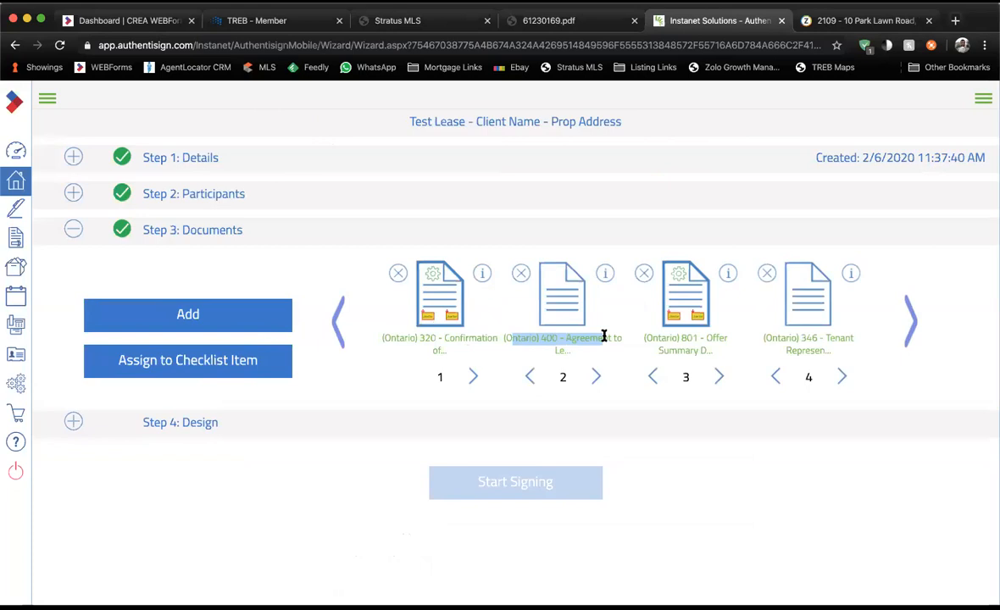
{"action": "left_click", "coordinate": [604, 336]}
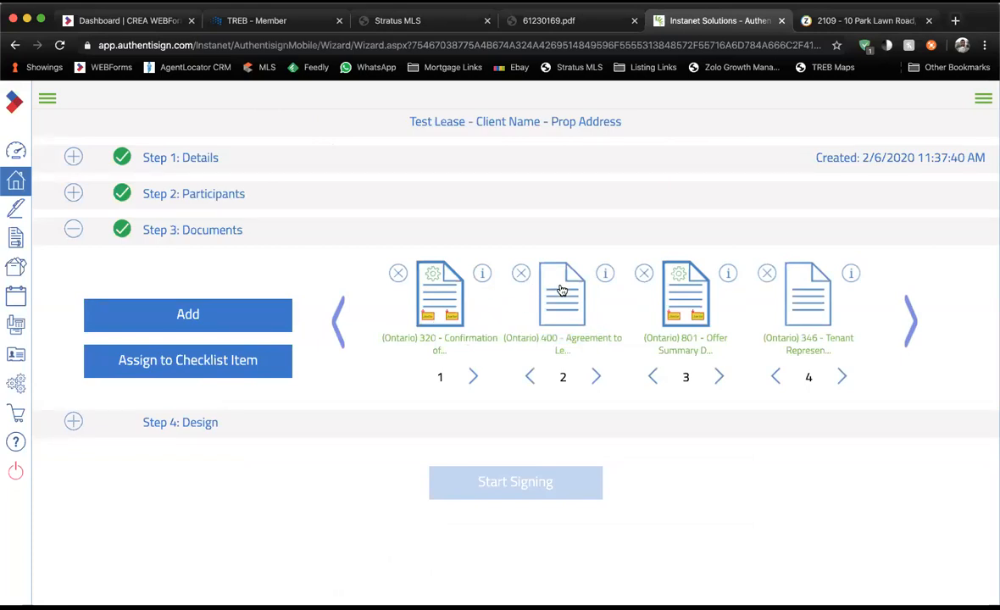
{"action": "left_click_drag", "start_coordinate": [537, 337], "coordinate": [616, 338]}
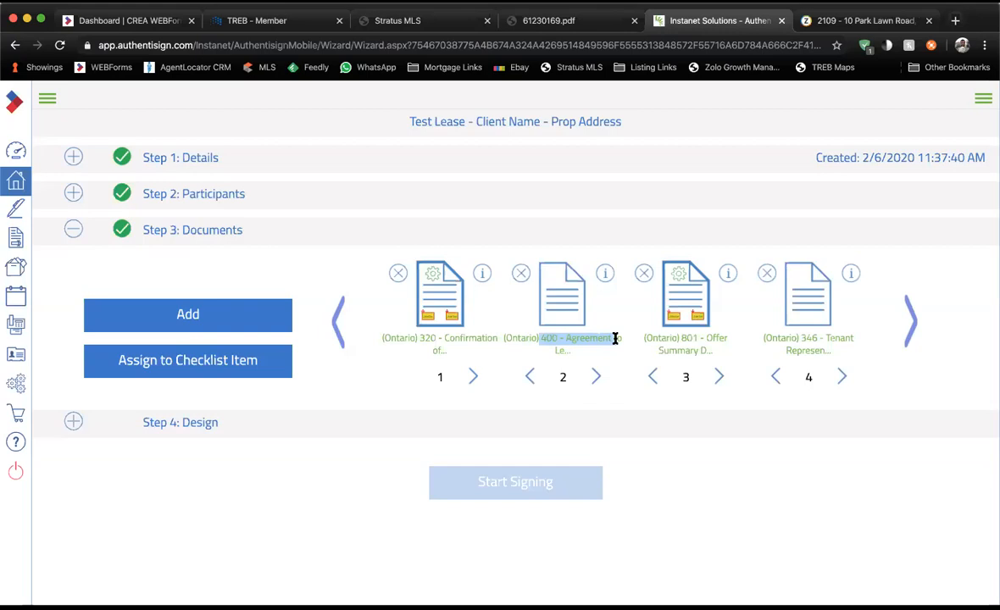
Browse the document carousel with the arrows and bring up the Add Documents choices.
{"action": "left_click", "coordinate": [913, 320]}
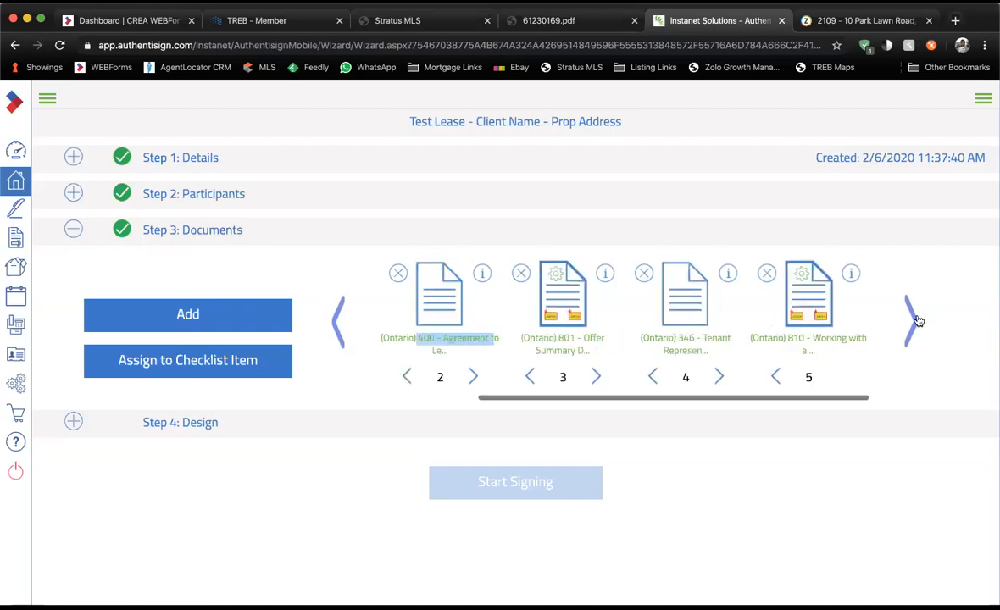
{"action": "left_click", "coordinate": [337, 327]}
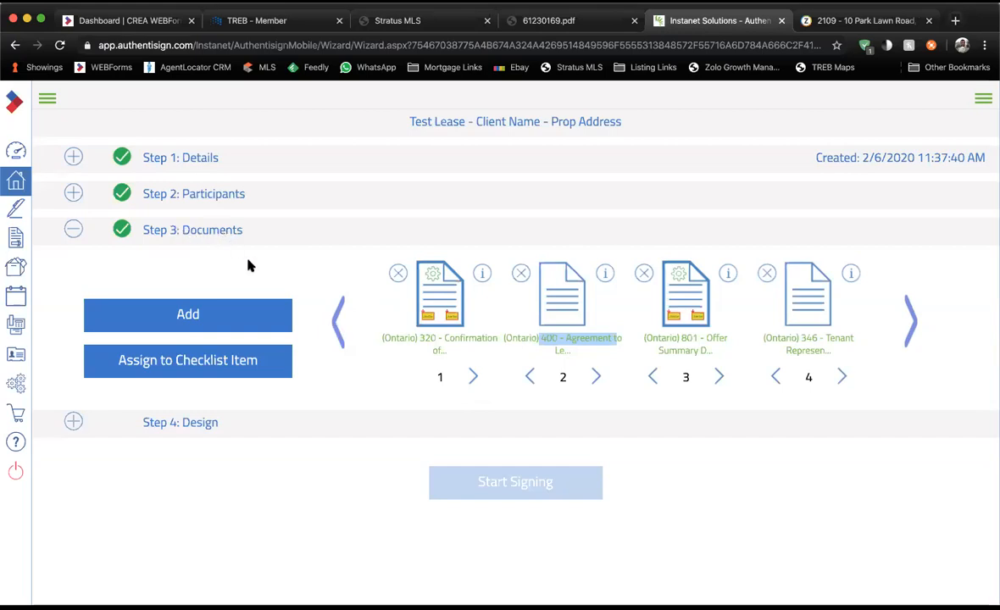
{"action": "left_click", "coordinate": [919, 327]}
{"action": "left_click", "coordinate": [911, 328]}
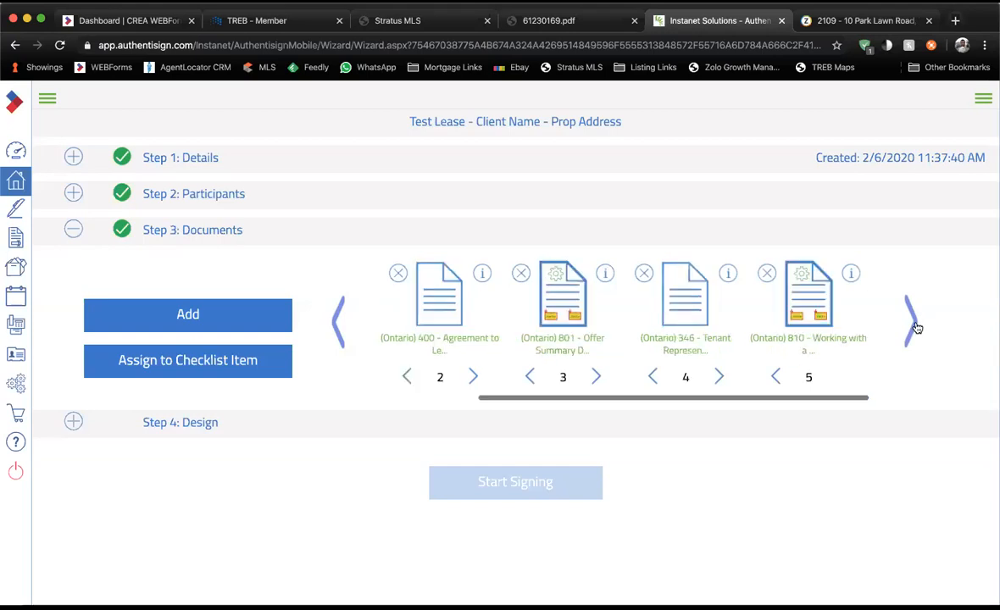
{"action": "left_click", "coordinate": [230, 313]}
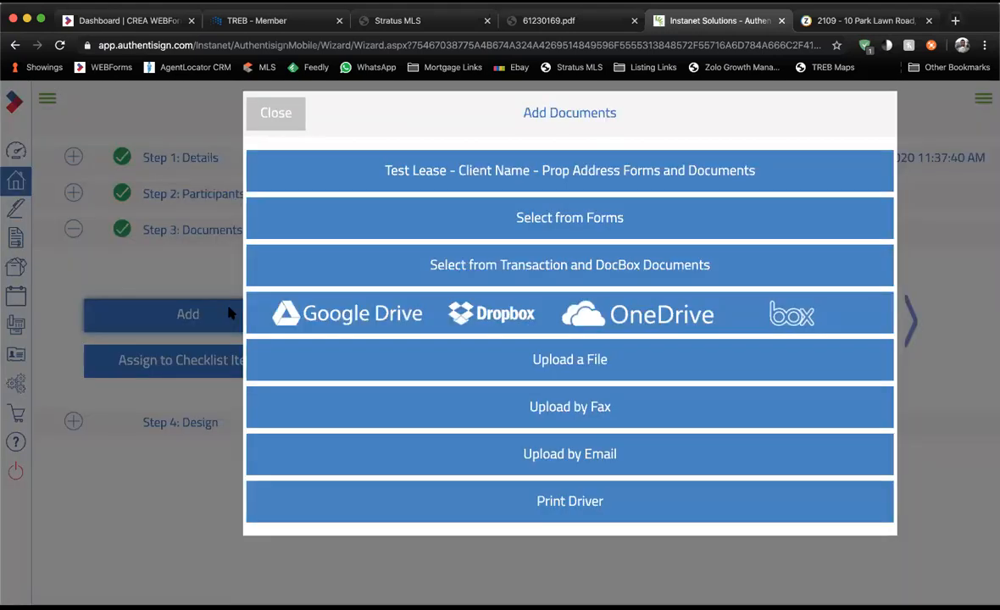
Upload the PDF 61122037 as document 6 and move to Step 4: Design.
{"action": "left_click", "coordinate": [480, 353]}
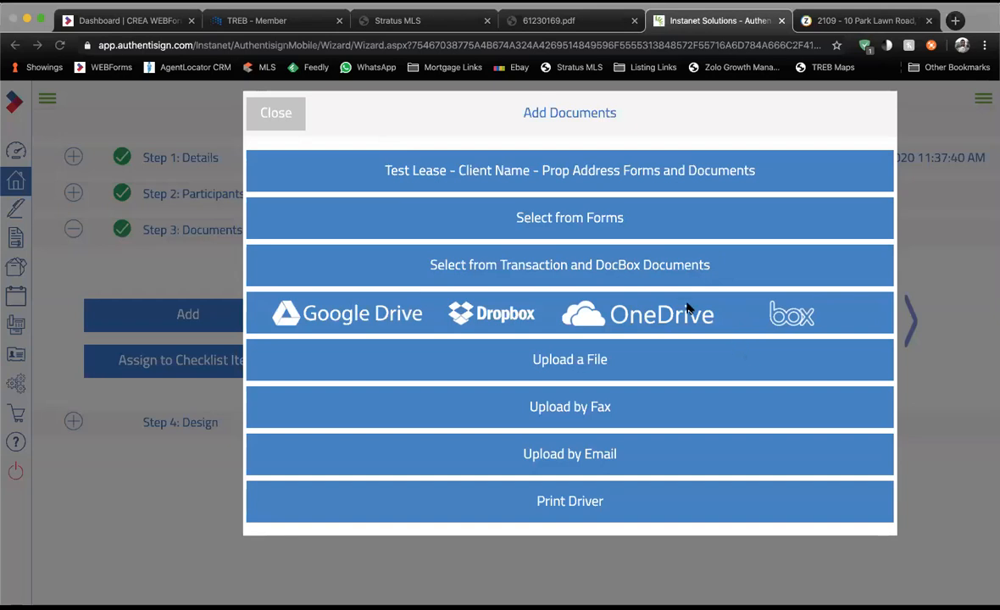
{"action": "left_click", "coordinate": [645, 294]}
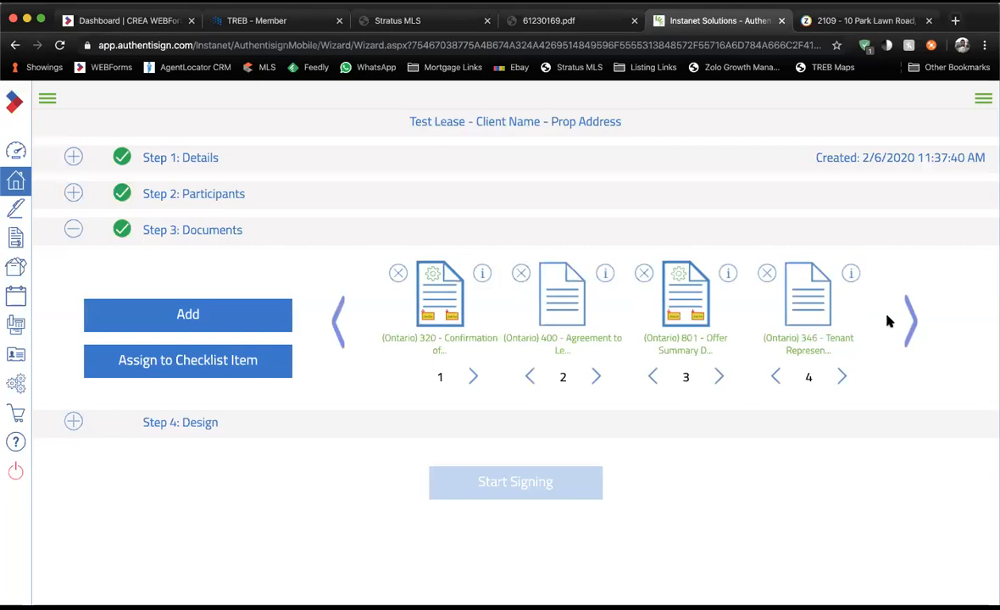
{"action": "left_click", "coordinate": [909, 320]}
{"action": "left_click_drag", "start_coordinate": [790, 345], "coordinate": [829, 344]}
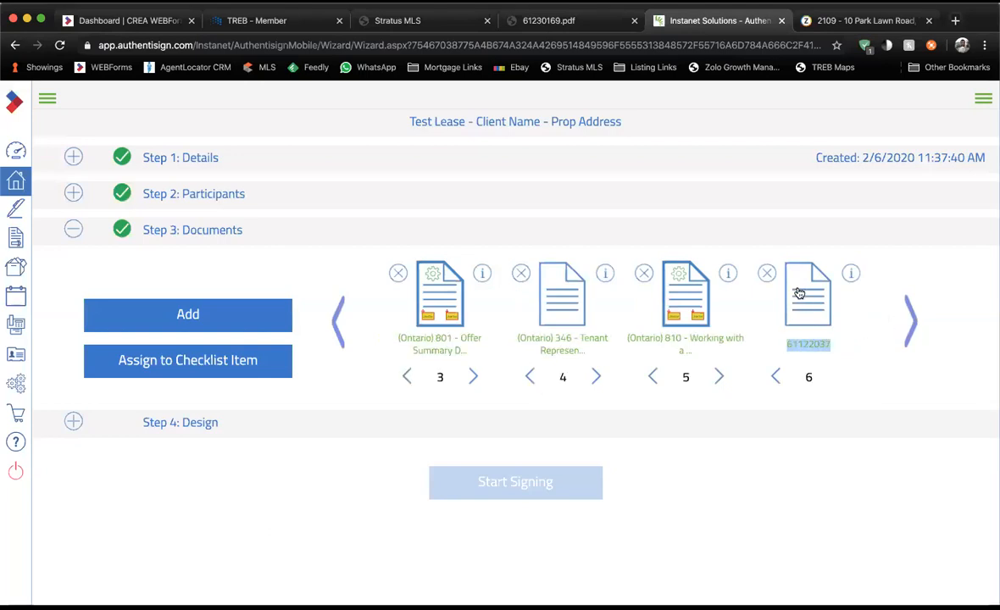
{"action": "left_click", "coordinate": [340, 321]}
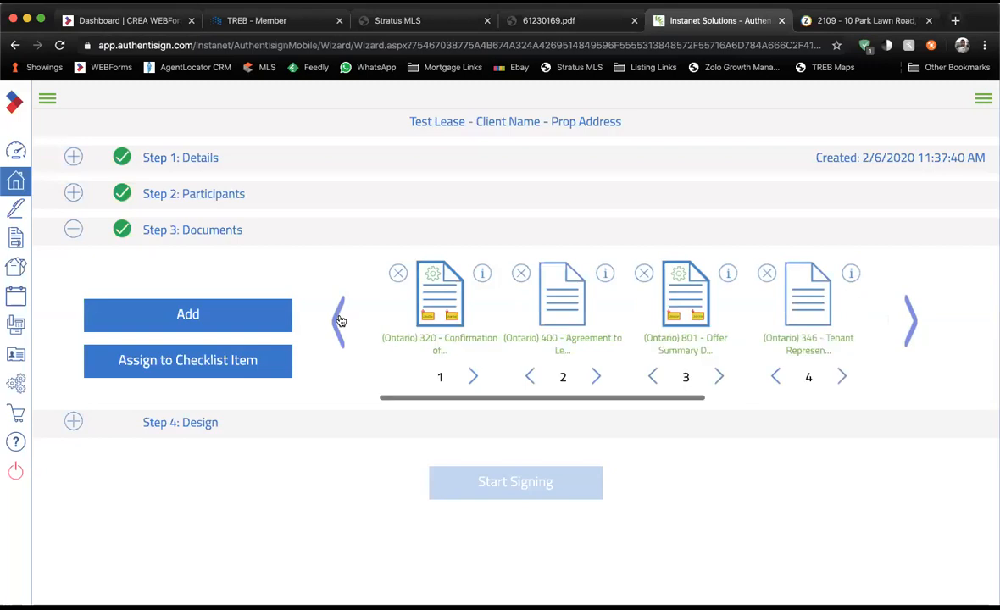
{"action": "left_click", "coordinate": [192, 428]}
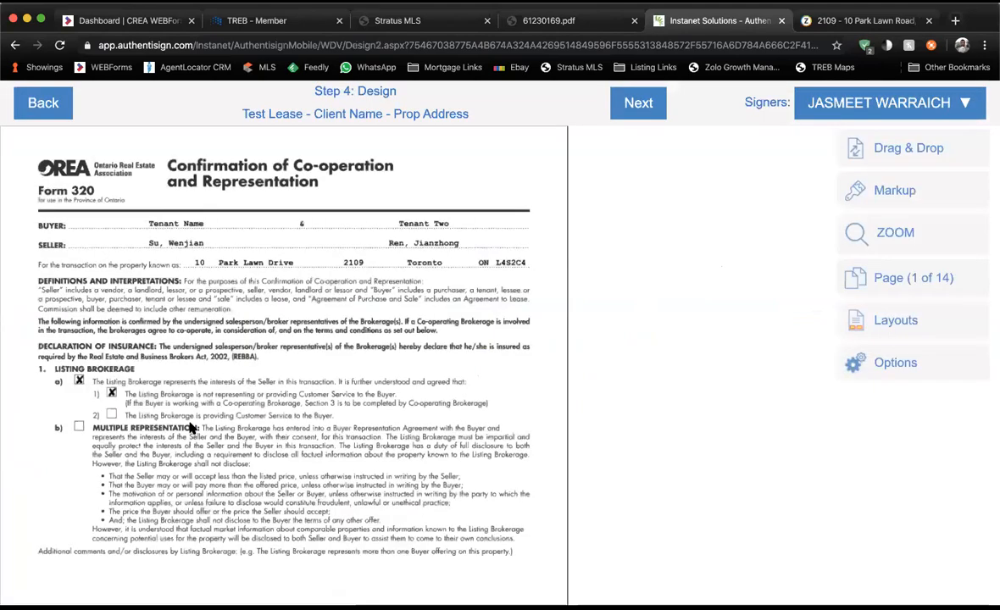
{"action": "scroll", "coordinate": [191, 428], "scroll_direction": "down", "scroll_amount": 5}
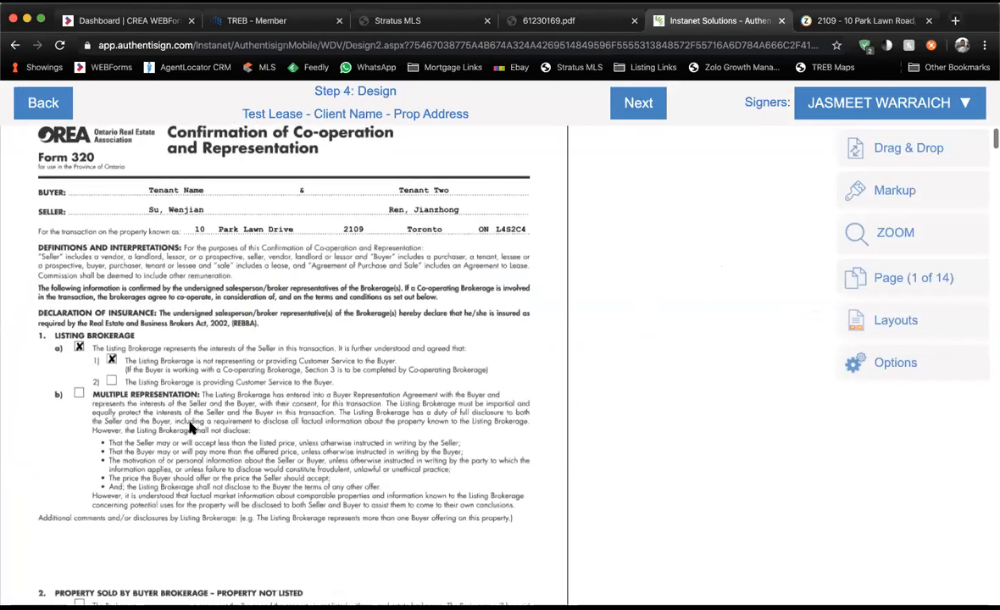
{"action": "scroll", "coordinate": [191, 429], "scroll_direction": "up", "scroll_amount": 5}
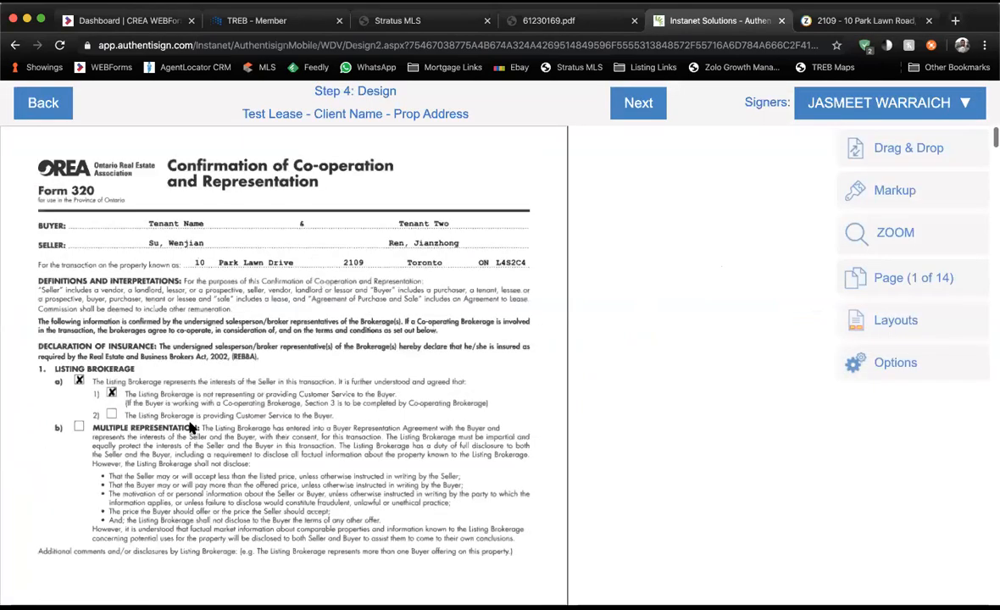
{"action": "scroll", "coordinate": [191, 429], "scroll_direction": "down", "scroll_amount": 20}
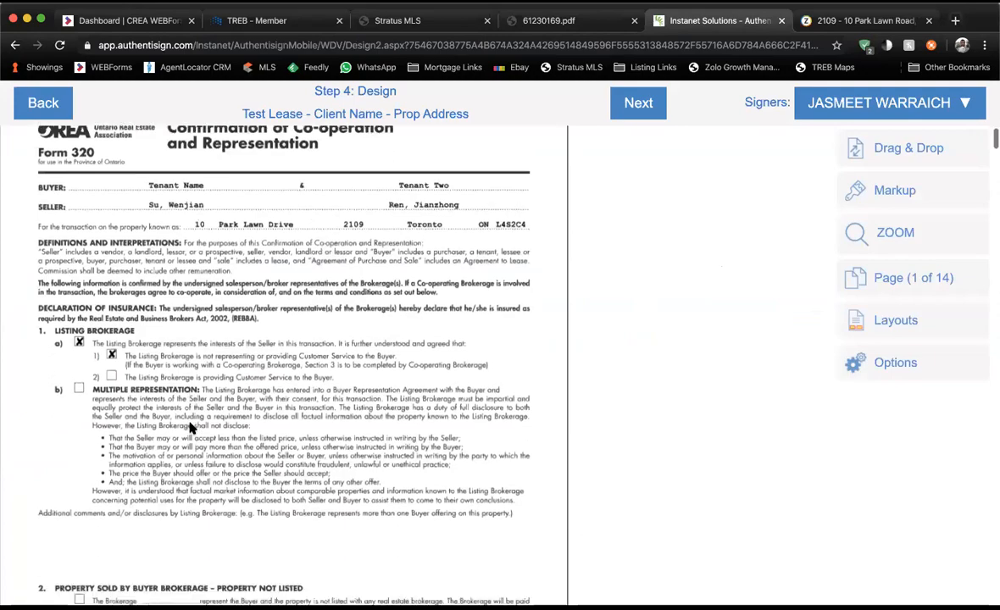
{"action": "scroll", "coordinate": [190, 428], "scroll_direction": "down", "scroll_amount": 20}
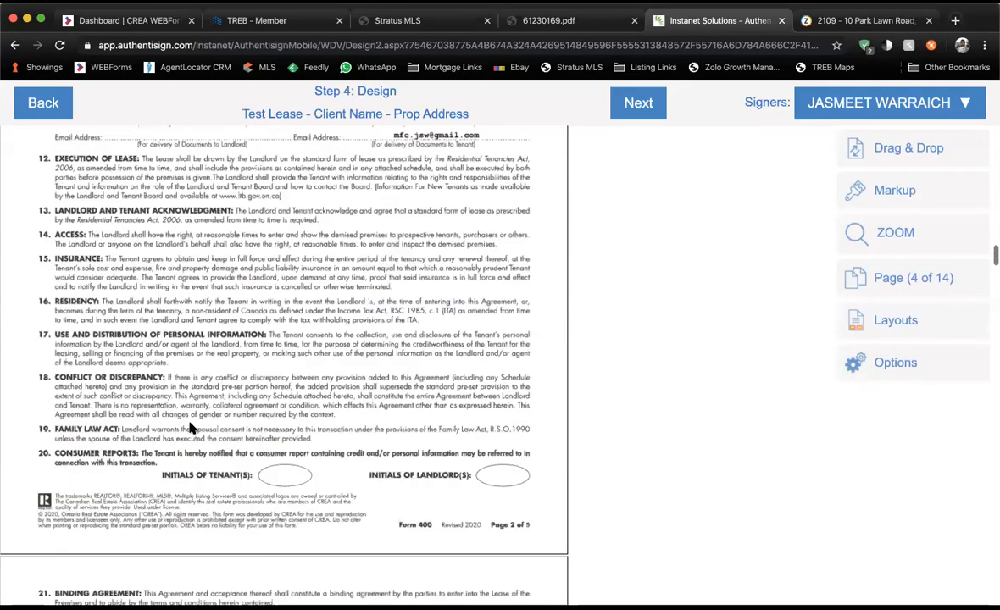
{"action": "scroll", "coordinate": [190, 428], "scroll_direction": "up", "scroll_amount": 20}
{"action": "scroll", "coordinate": [190, 428], "scroll_direction": "down", "scroll_amount": 20}
{"action": "scroll", "coordinate": [191, 428], "scroll_direction": "down", "scroll_amount": 20}
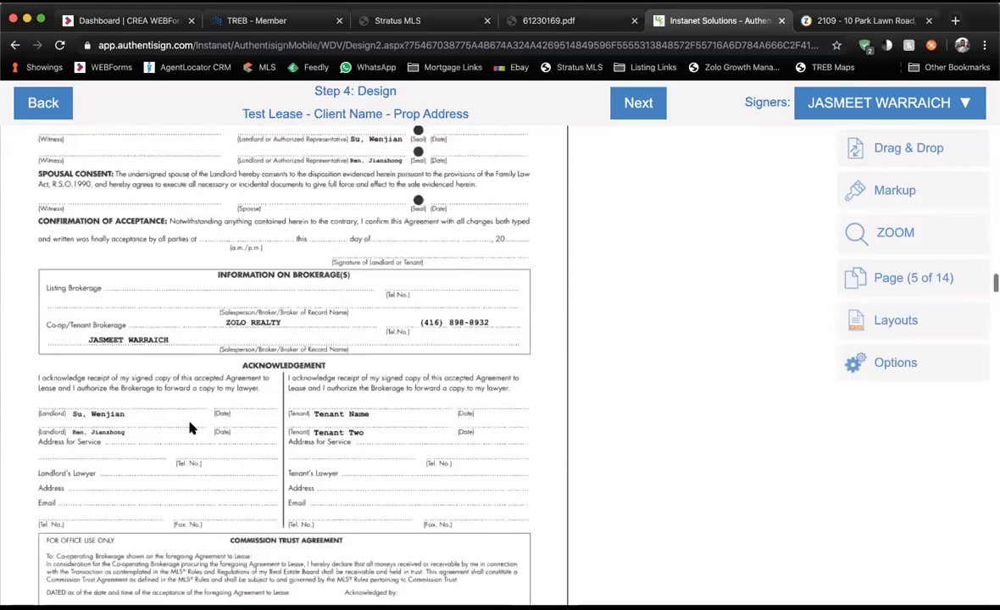
{"action": "scroll", "coordinate": [191, 429], "scroll_direction": "down", "scroll_amount": 20}
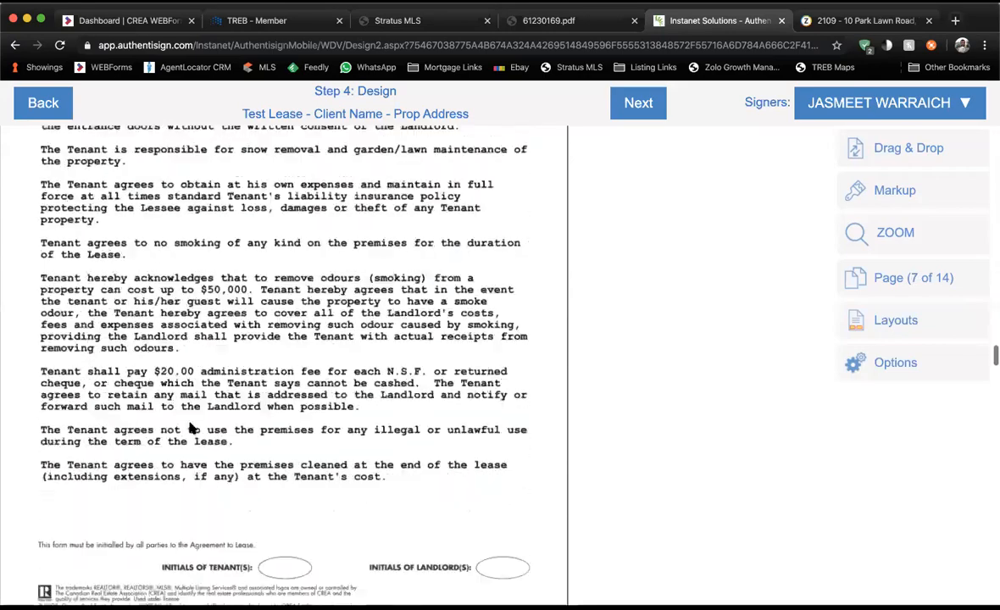
{"action": "scroll", "coordinate": [192, 429], "scroll_direction": "down", "scroll_amount": 20}
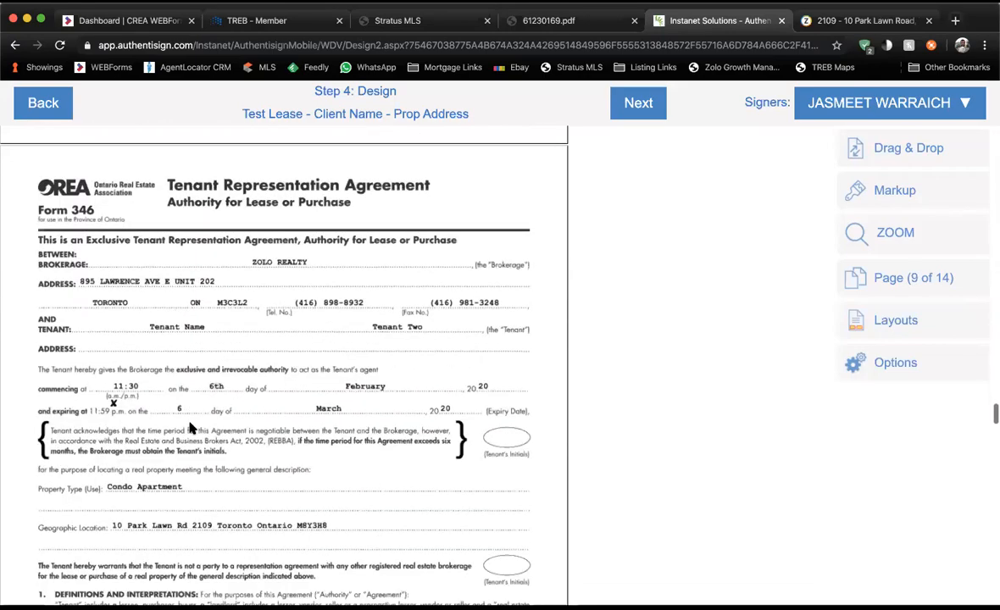
{"action": "scroll", "coordinate": [192, 429], "scroll_direction": "down", "scroll_amount": 20}
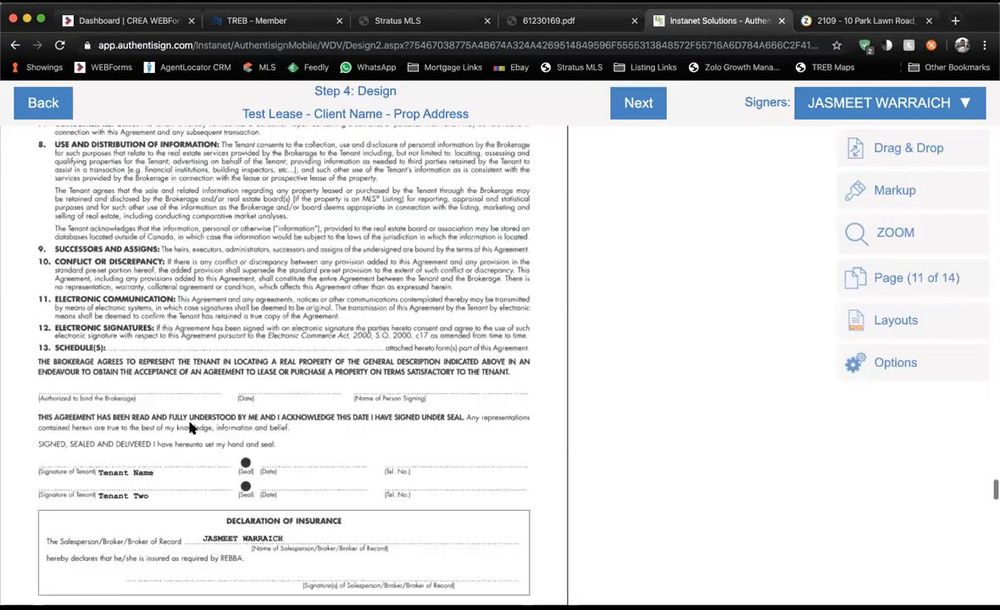
{"action": "scroll", "coordinate": [191, 429], "scroll_direction": "down", "scroll_amount": 7}
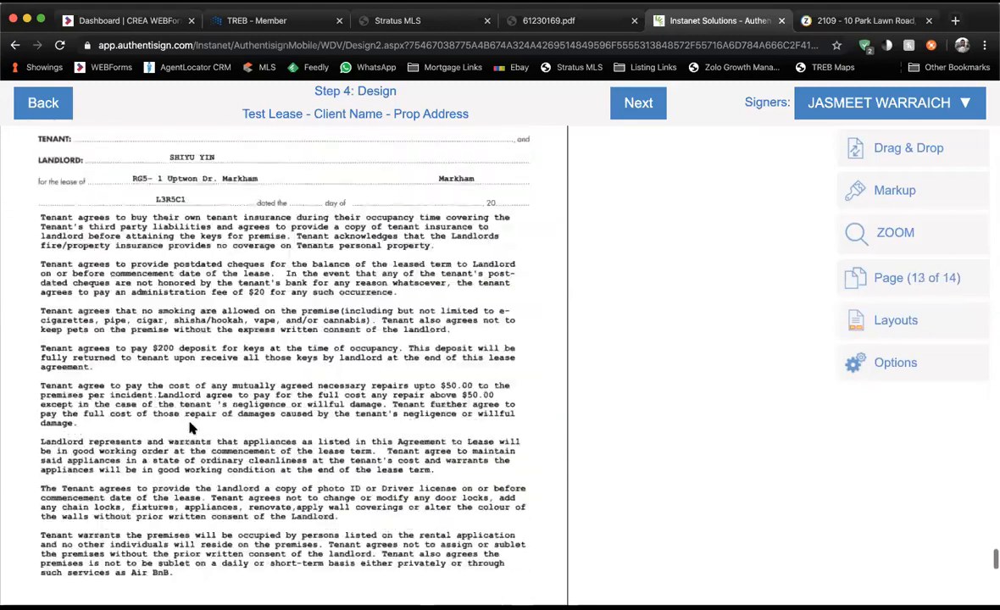
{"action": "scroll", "coordinate": [191, 429], "scroll_direction": "up", "scroll_amount": 3}
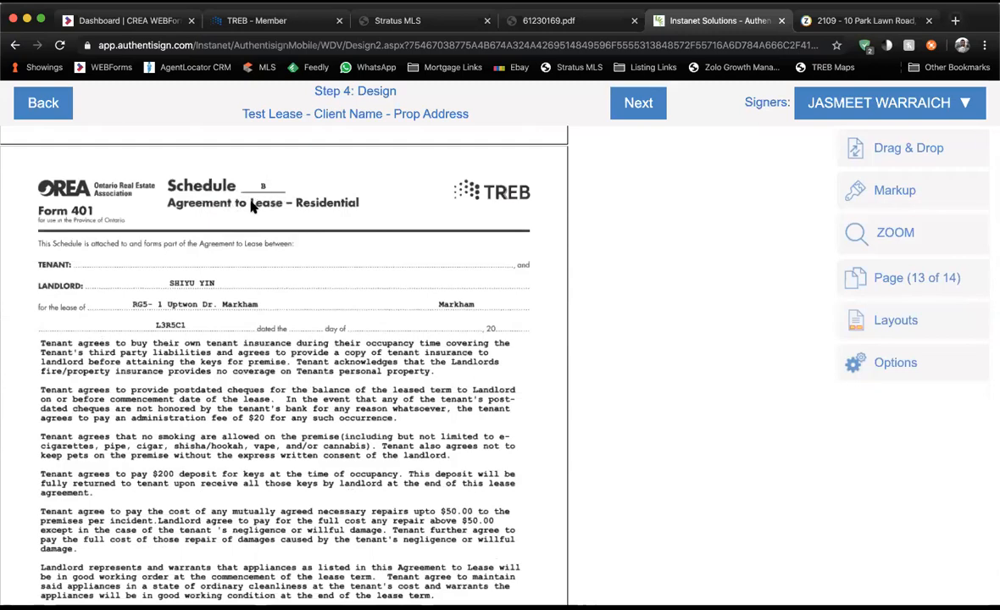
{"action": "scroll", "coordinate": [247, 237], "scroll_direction": "up", "scroll_amount": 20}
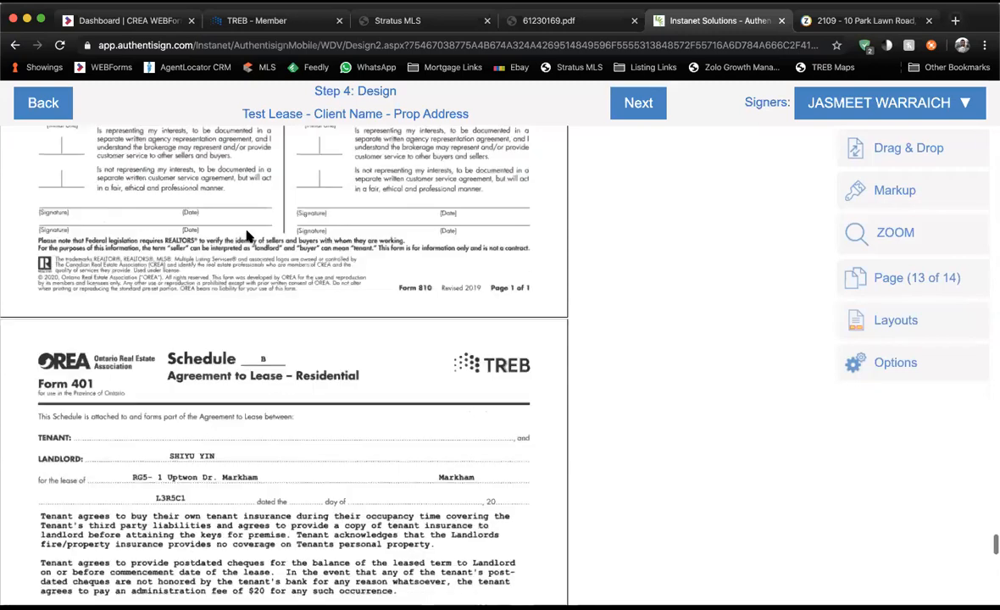
{"action": "scroll", "coordinate": [248, 236], "scroll_direction": "up", "scroll_amount": 20}
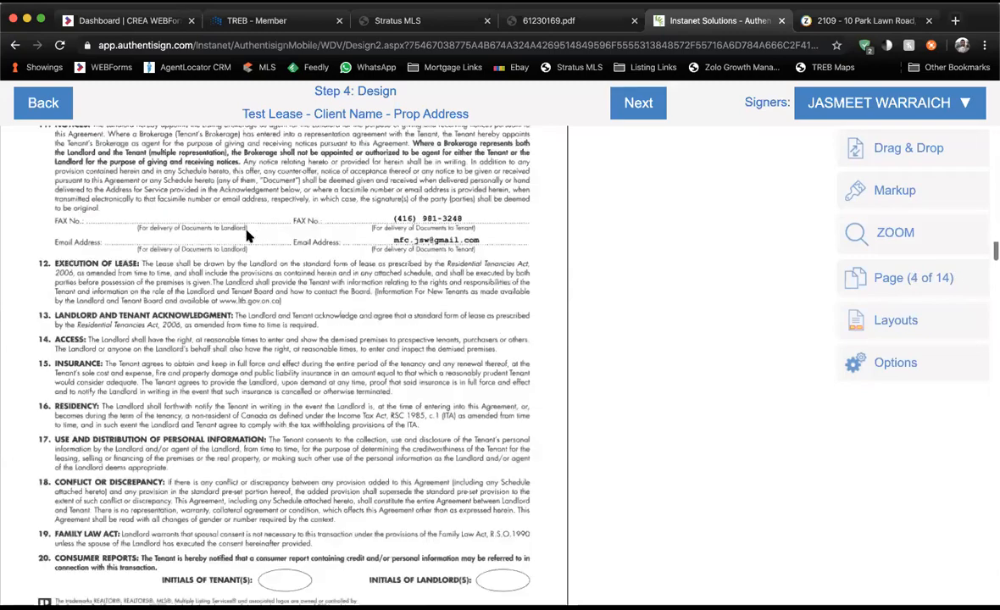
{"action": "scroll", "coordinate": [247, 236], "scroll_direction": "down", "scroll_amount": 2}
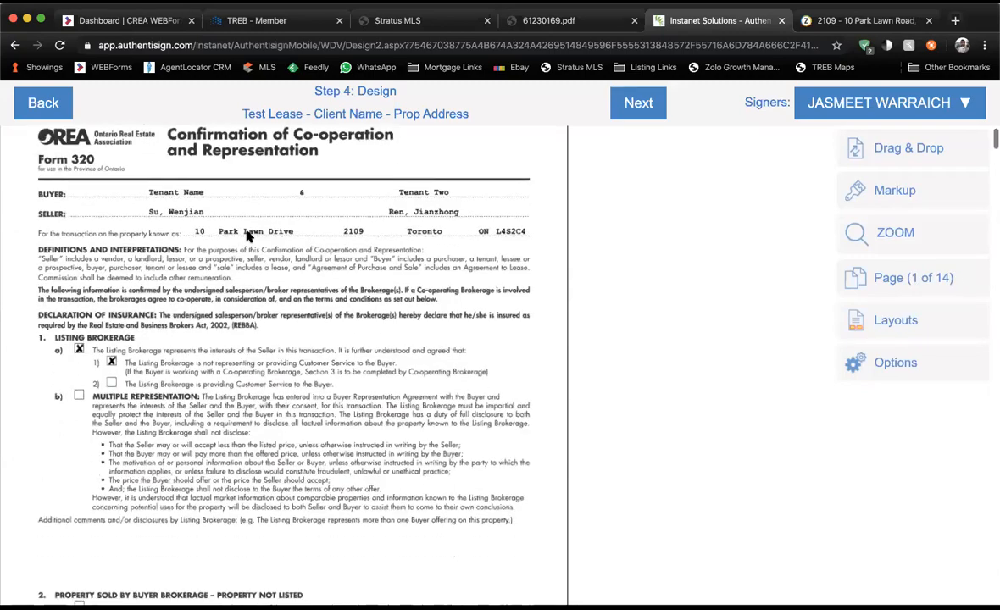
{"action": "scroll", "coordinate": [247, 236], "scroll_direction": "down", "scroll_amount": 1}
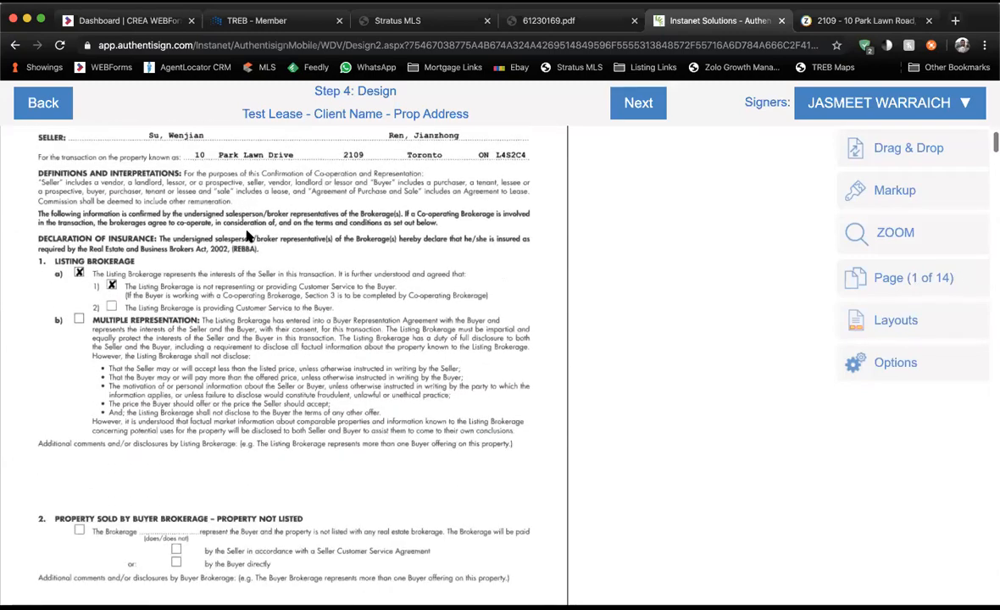
{"action": "left_click_drag", "start_coordinate": [733, 101], "coordinate": [787, 106]}
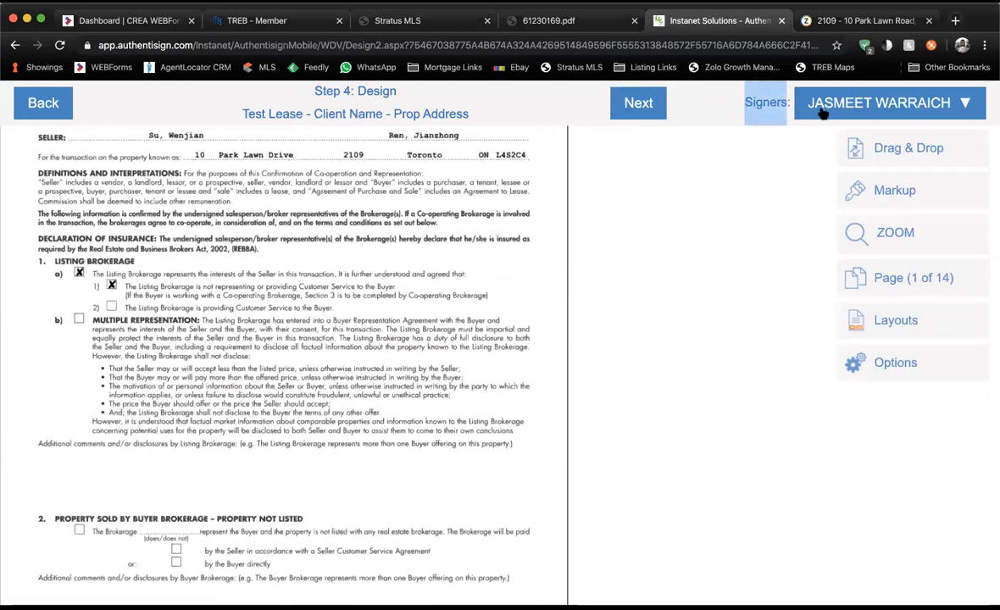
Place a Tenant Name initial field beside BUYER on Form 320's first page.
{"action": "scroll", "coordinate": [343, 282], "scroll_direction": "down", "scroll_amount": 2}
{"action": "scroll", "coordinate": [343, 282], "scroll_direction": "down", "scroll_amount": 3}
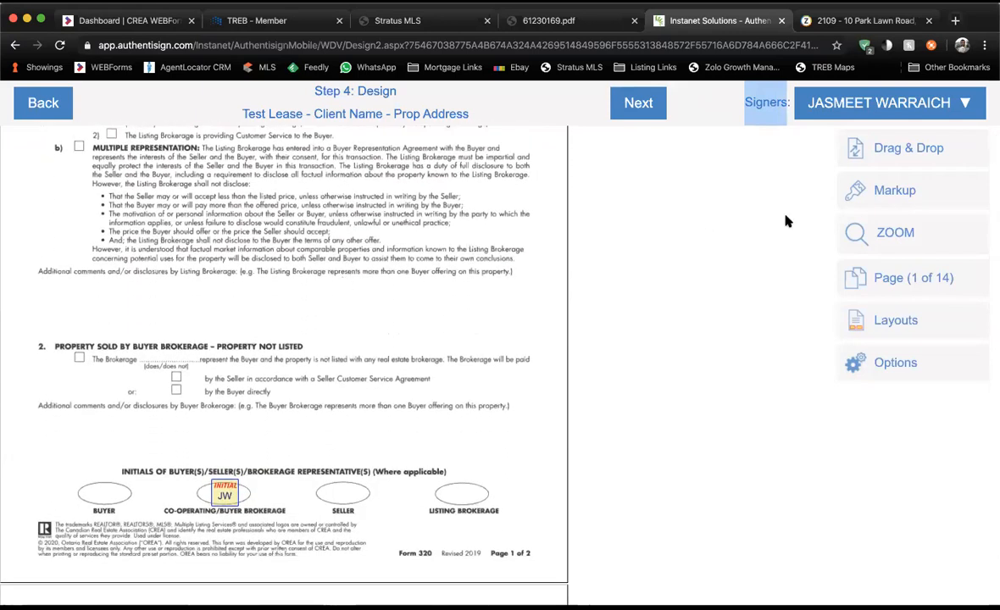
{"action": "left_click", "coordinate": [852, 102]}
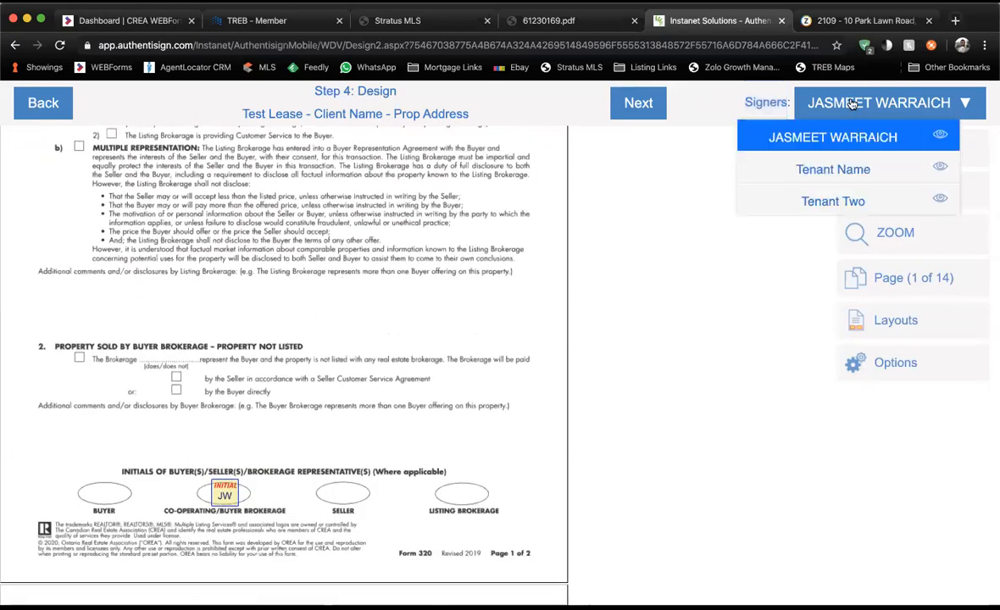
{"action": "left_click", "coordinate": [705, 93]}
{"action": "scroll", "coordinate": [103, 508], "scroll_direction": "down", "scroll_amount": 2}
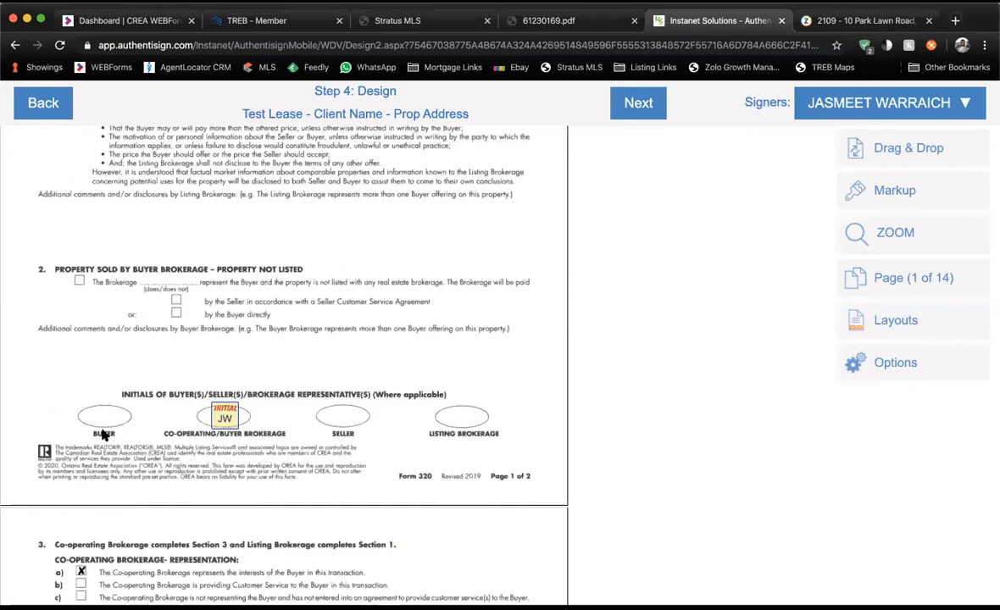
{"action": "left_click", "coordinate": [890, 103]}
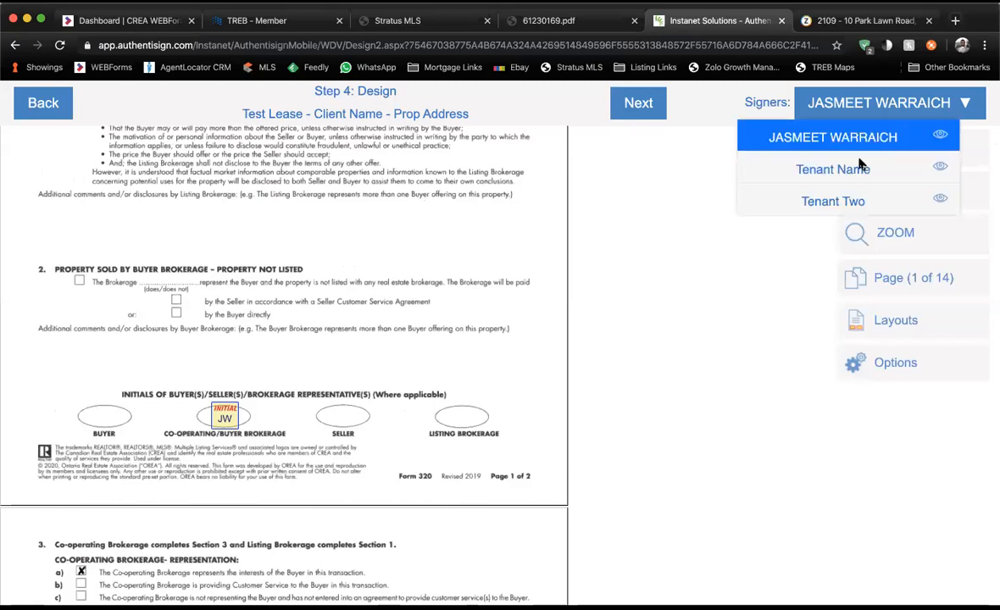
{"action": "left_click", "coordinate": [860, 170]}
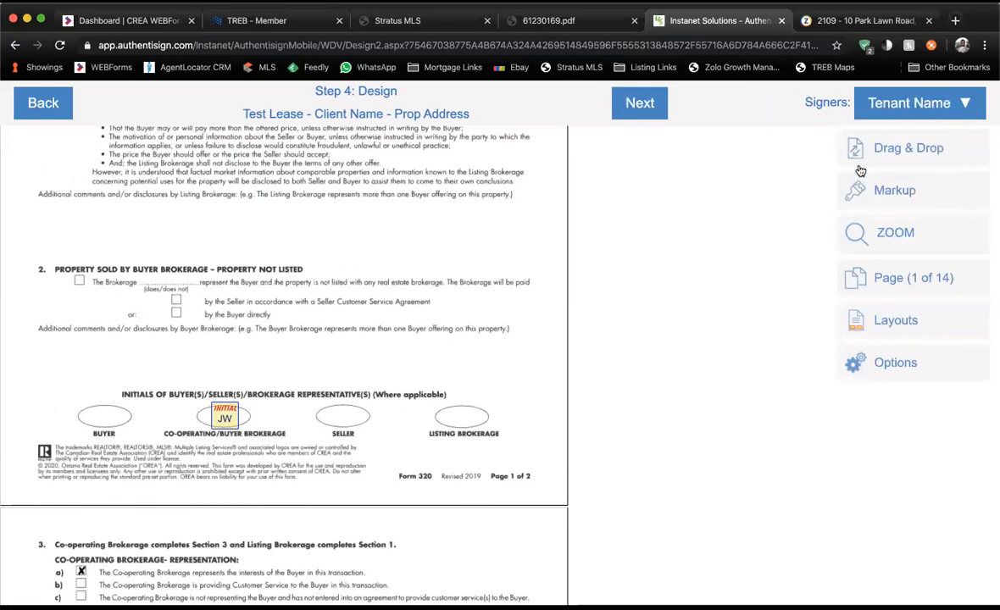
{"action": "left_click", "coordinate": [889, 154]}
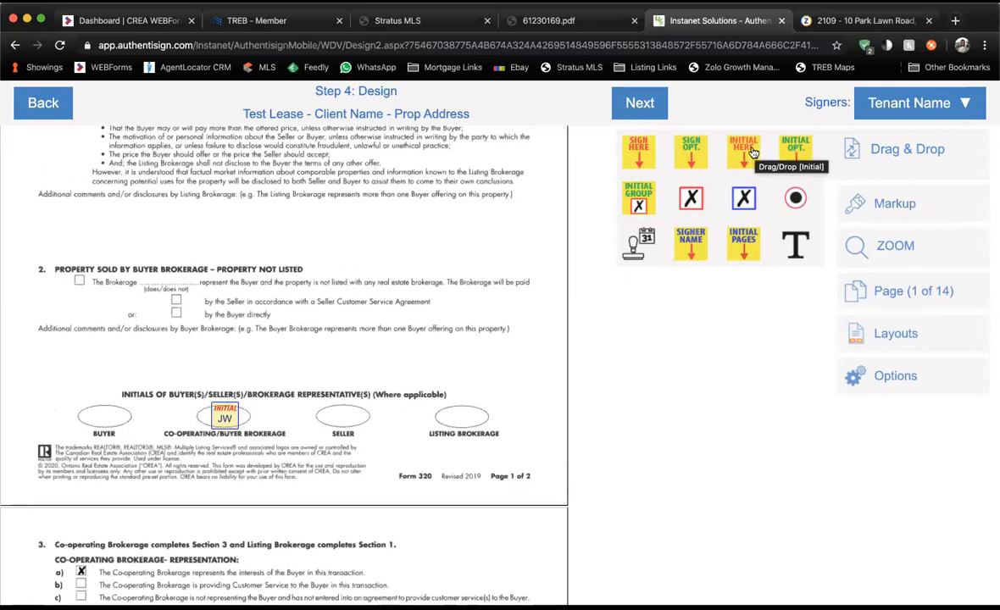
{"action": "left_click_drag", "start_coordinate": [750, 152], "coordinate": [103, 426]}
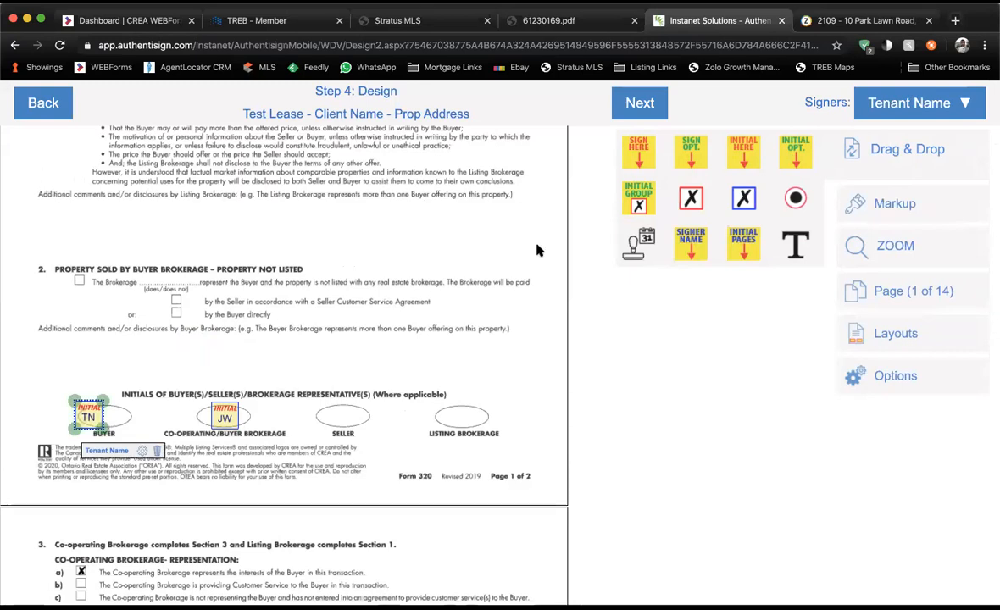
Place a Tenant Two initial field next to the TN field.
{"action": "left_click", "coordinate": [879, 116]}
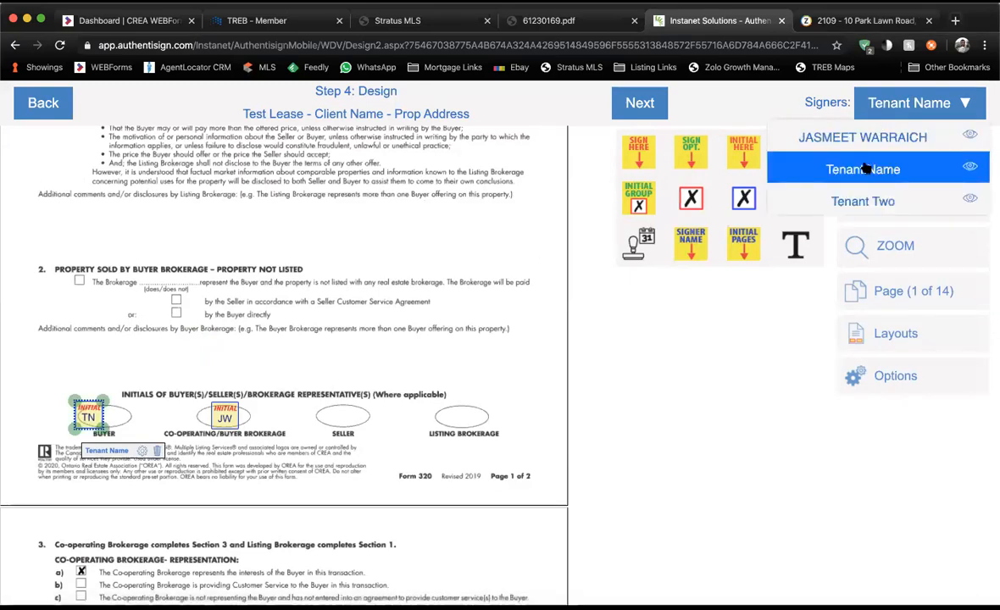
{"action": "left_click", "coordinate": [839, 200]}
{"action": "left_click_drag", "start_coordinate": [760, 160], "coordinate": [119, 421]}
Place the agent's signature field and an auto-date beside it on Form 320's brokerage signature line.
{"action": "left_click", "coordinate": [201, 372]}
{"action": "scroll", "coordinate": [202, 373], "scroll_direction": "down", "scroll_amount": 1}
{"action": "scroll", "coordinate": [201, 378], "scroll_direction": "down", "scroll_amount": 10}
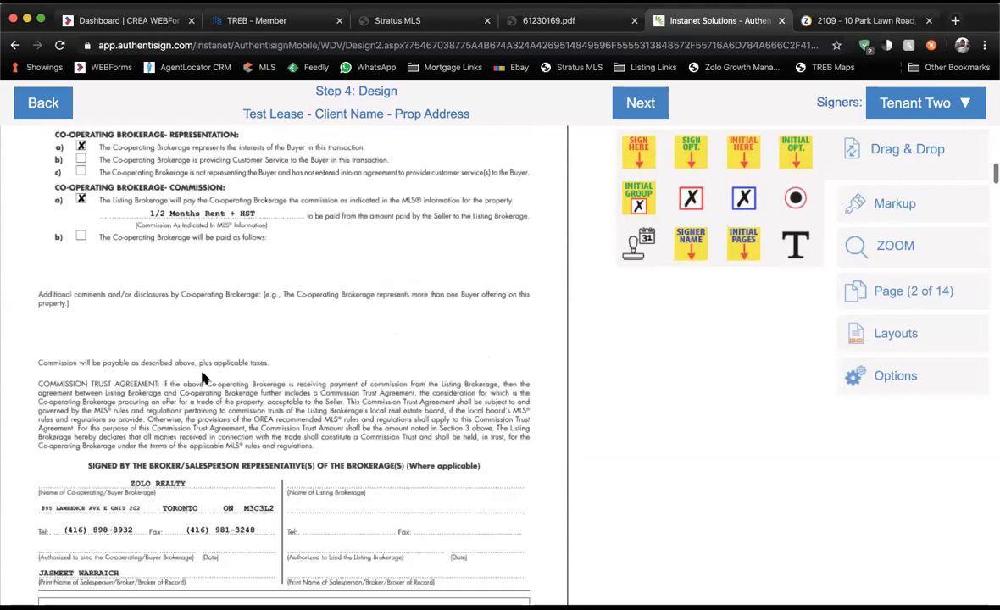
{"action": "scroll", "coordinate": [204, 378], "scroll_direction": "down", "scroll_amount": 4}
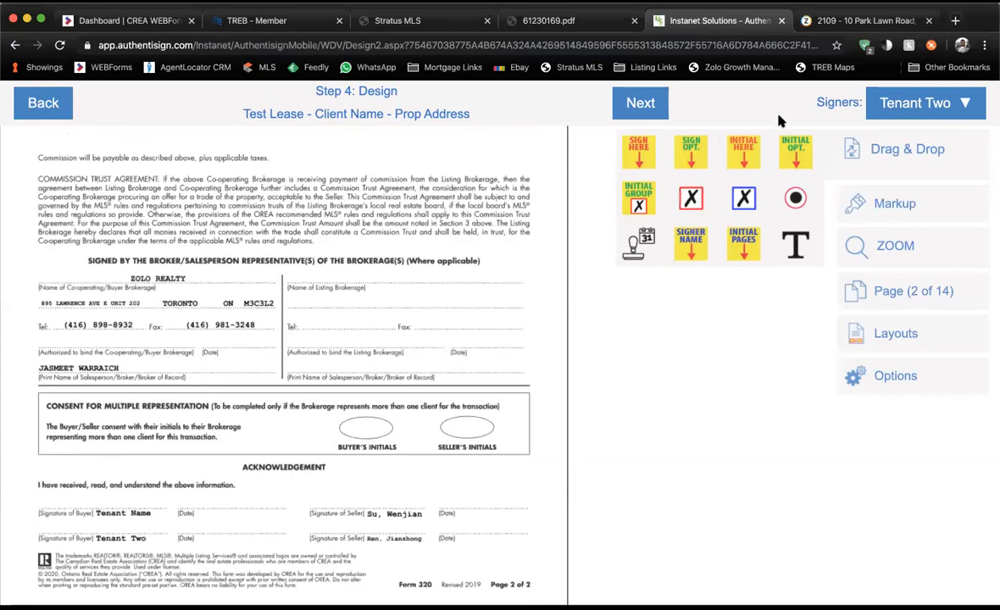
{"action": "left_click", "coordinate": [903, 114]}
{"action": "left_click", "coordinate": [831, 136]}
{"action": "left_click_drag", "start_coordinate": [638, 153], "coordinate": [68, 288]}
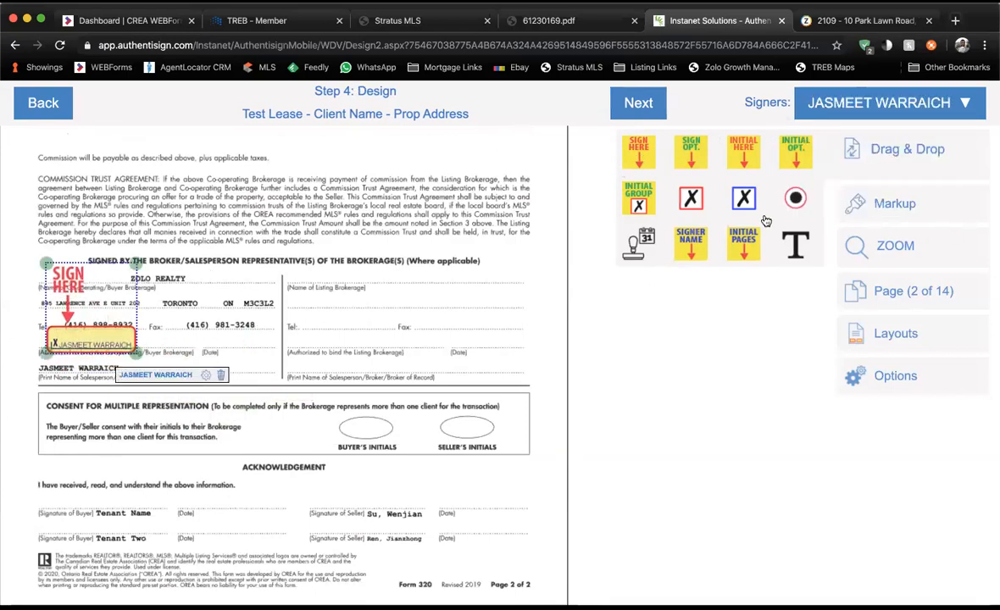
{"action": "left_click_drag", "start_coordinate": [649, 241], "coordinate": [238, 350]}
Add Tenant Name's signature field and auto-date on the buyer signature line.
{"action": "scroll", "coordinate": [274, 366], "scroll_direction": "down", "scroll_amount": 4}
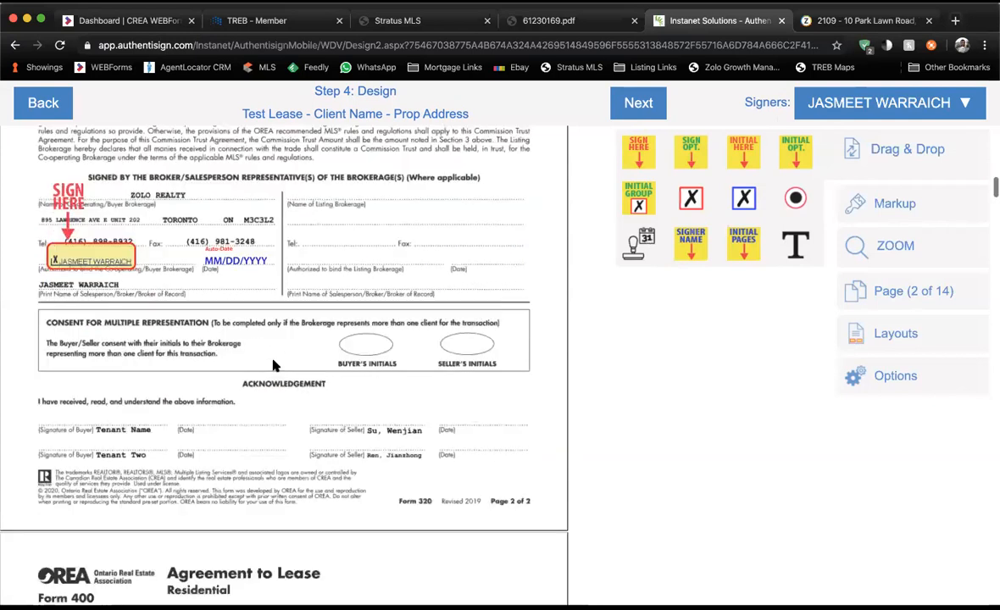
{"action": "left_click", "coordinate": [881, 101]}
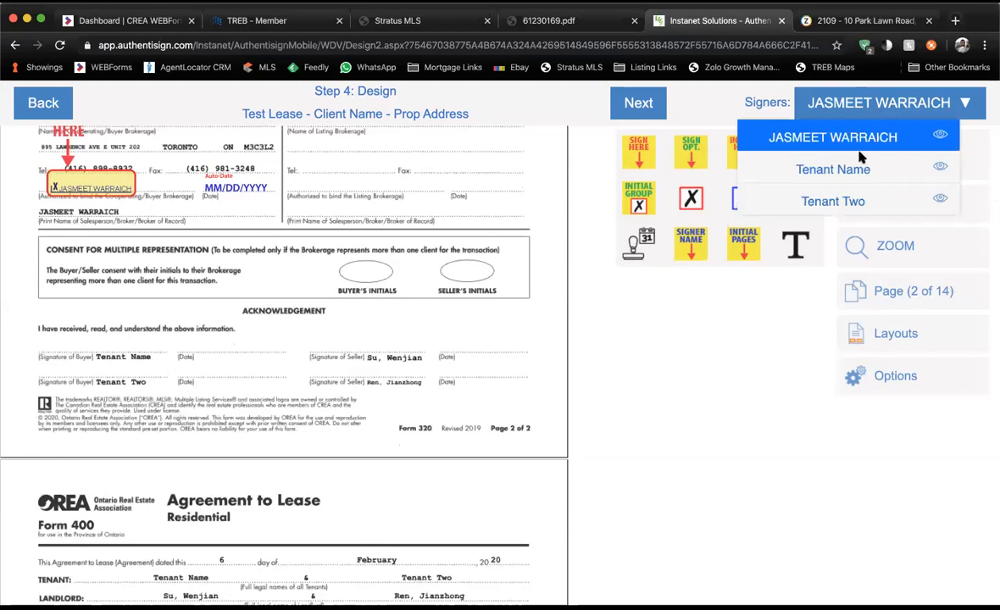
{"action": "left_click", "coordinate": [851, 168]}
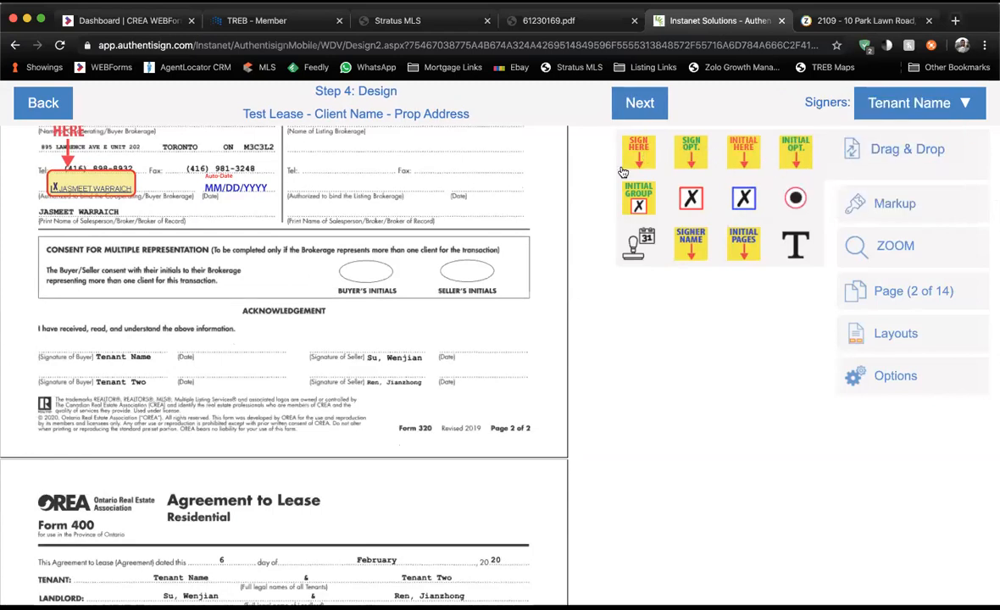
{"action": "left_click_drag", "start_coordinate": [121, 278], "coordinate": [76, 289]}
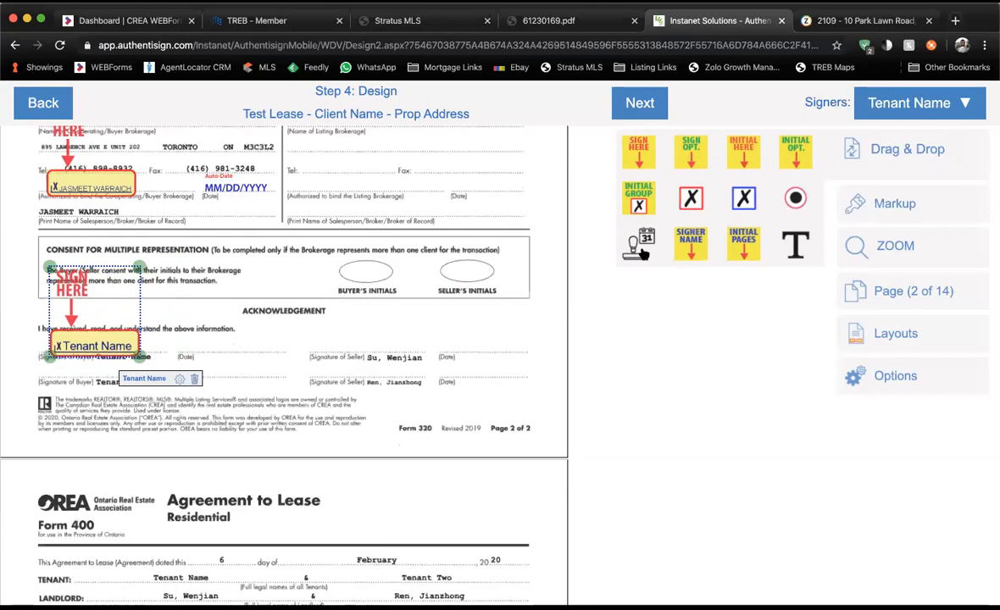
{"action": "left_click_drag", "start_coordinate": [642, 253], "coordinate": [217, 365]}
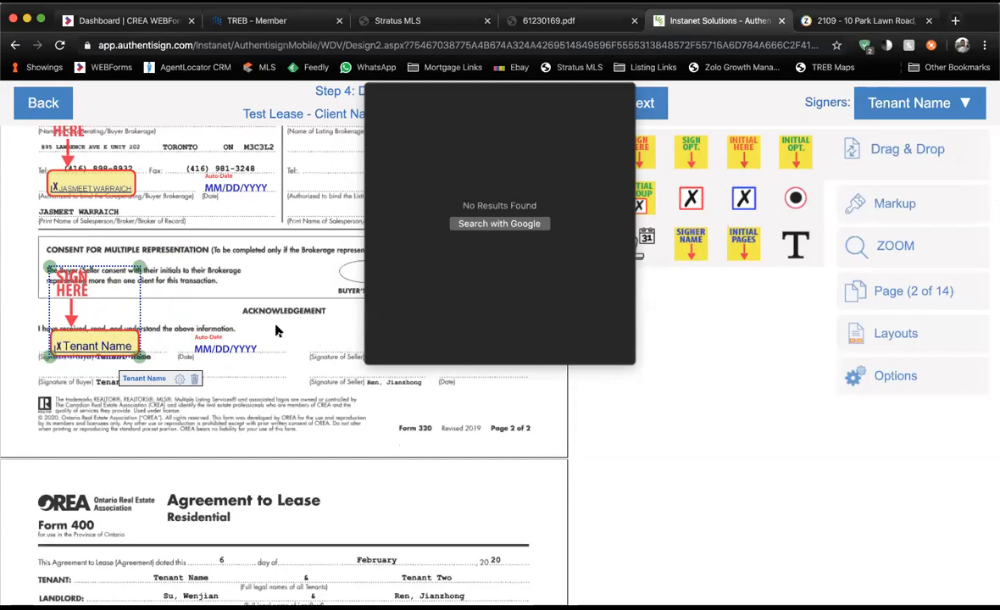
{"action": "left_click", "coordinate": [283, 331]}
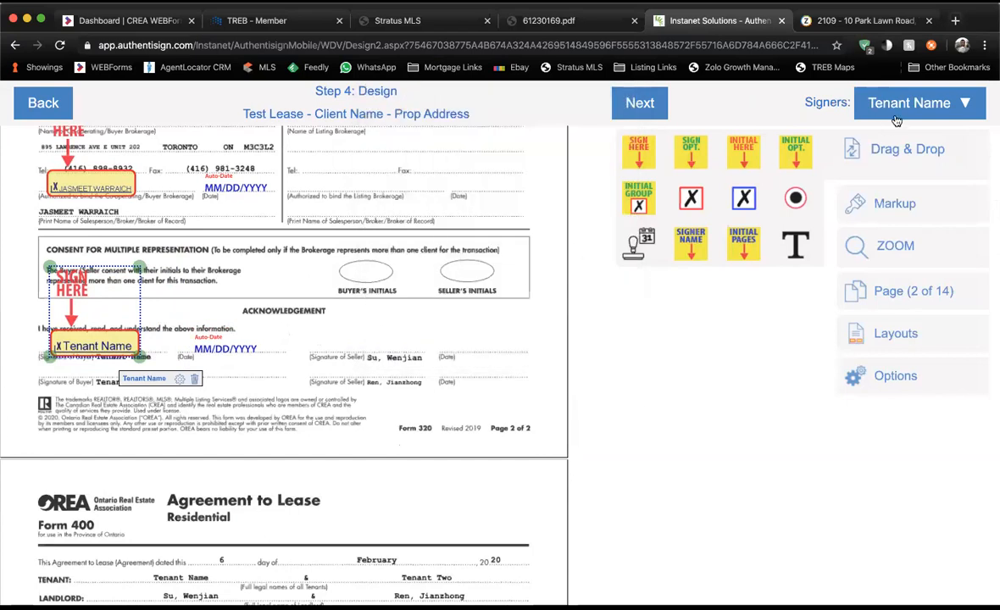
Add Tenant Two's signature field and auto-date on the second buyer line, then scroll to Form 400.
{"action": "left_click", "coordinate": [864, 103]}
{"action": "left_click", "coordinate": [868, 199]}
{"action": "mouse_move", "coordinate": [639, 153]}
{"action": "left_mouse_down"}
{"action": "mouse_move", "coordinate": [604, 162]}
{"action": "mouse_move", "coordinate": [587, 148]}
{"action": "mouse_move", "coordinate": [69, 318]}
{"action": "mouse_move", "coordinate": [75, 323]}
{"action": "left_mouse_up"}
{"action": "left_click_drag", "start_coordinate": [658, 231], "coordinate": [222, 375]}
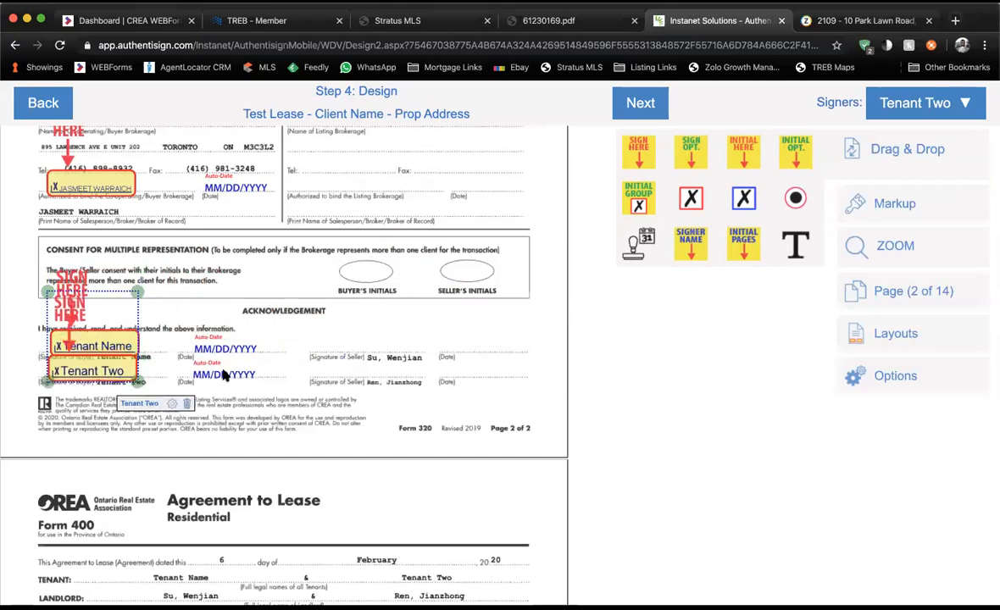
{"action": "scroll", "coordinate": [383, 339], "scroll_direction": "down", "scroll_amount": 5}
{"action": "scroll", "coordinate": [383, 340], "scroll_direction": "down", "scroll_amount": 8}
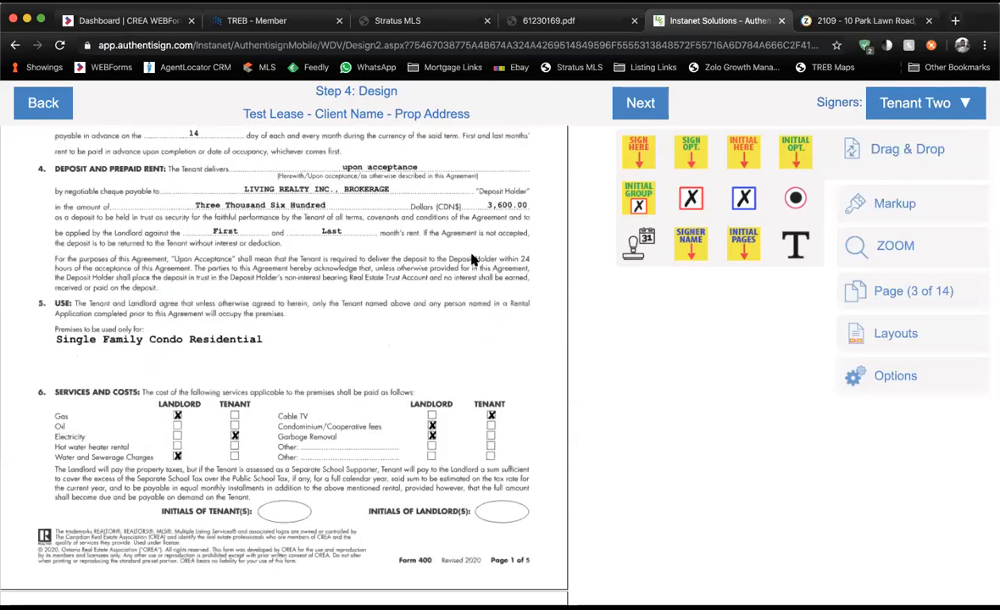
{"action": "left_click", "coordinate": [760, 36]}
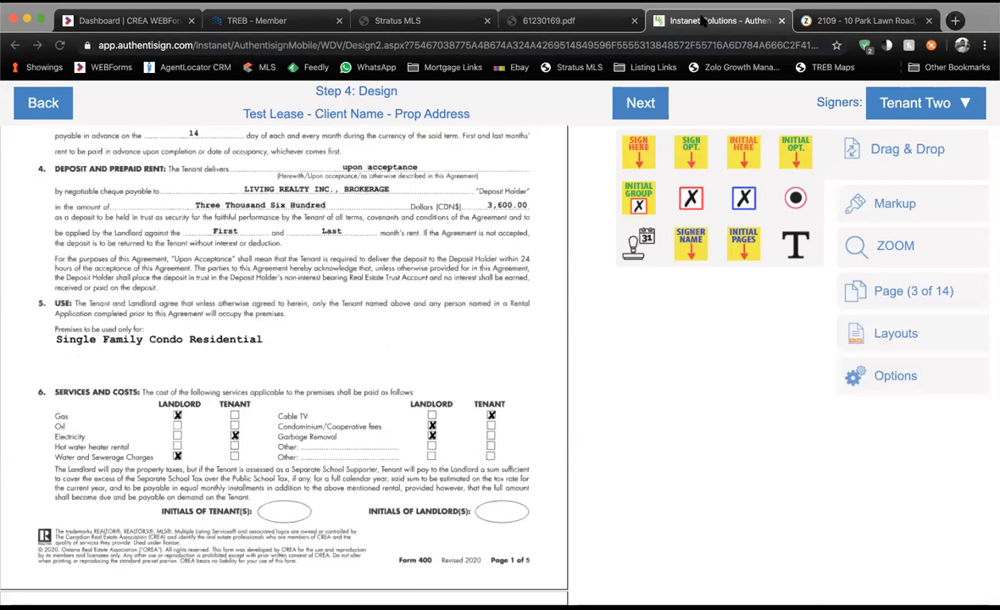
{"action": "scroll", "coordinate": [330, 311], "scroll_direction": "down", "scroll_amount": 1}
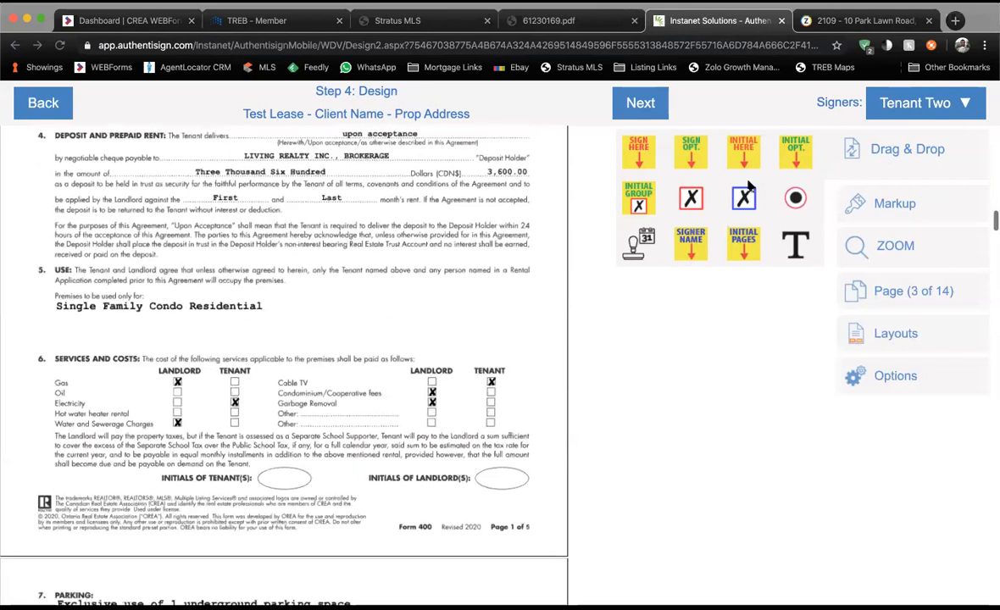
{"action": "left_click", "coordinate": [898, 100]}
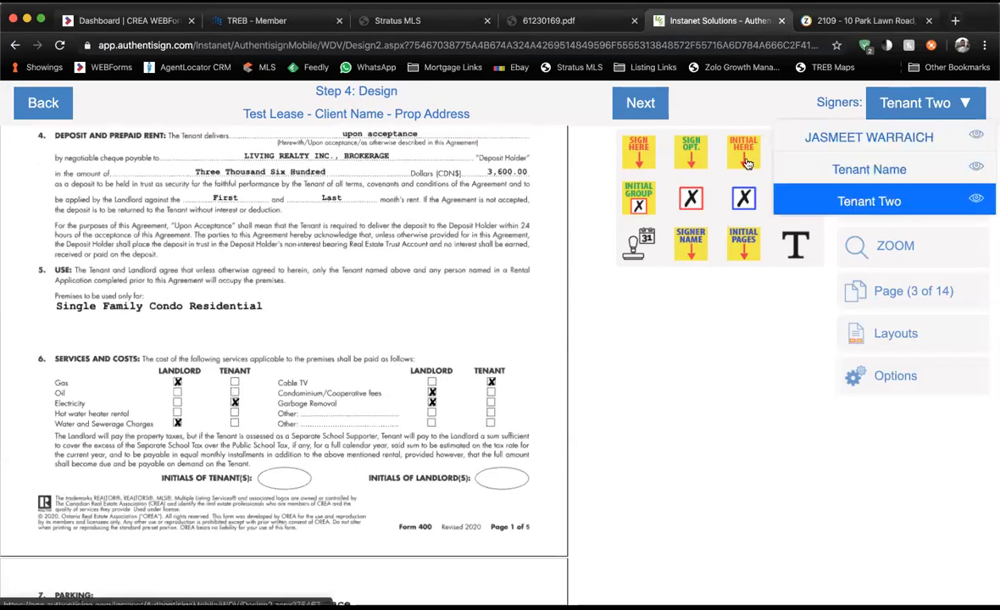
{"action": "left_click", "coordinate": [848, 170]}
{"action": "left_click_drag", "start_coordinate": [324, 401], "coordinate": [273, 473]}
{"action": "left_click", "coordinate": [318, 471]}
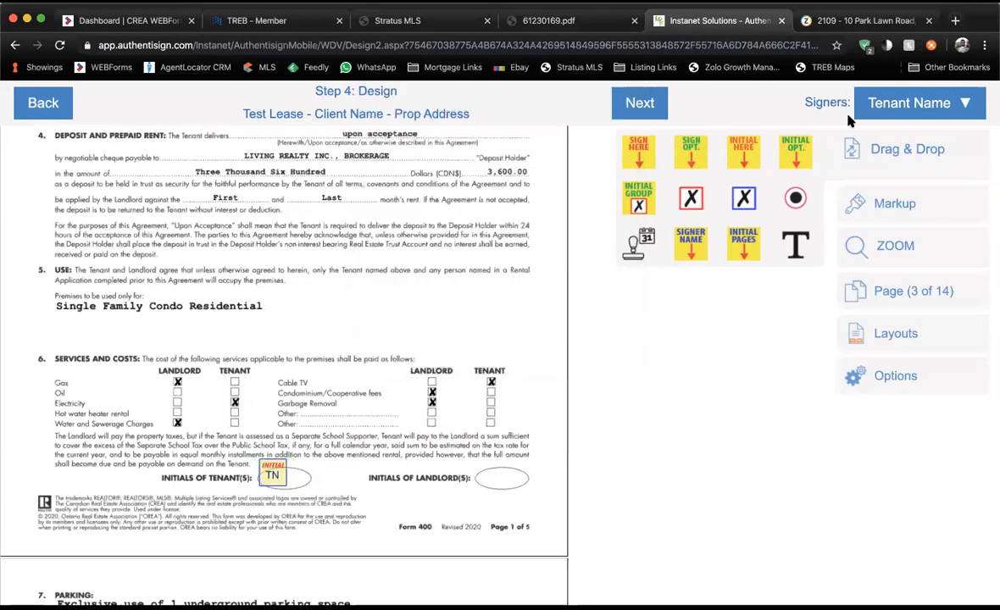
{"action": "left_click", "coordinate": [892, 102]}
{"action": "left_click", "coordinate": [864, 198]}
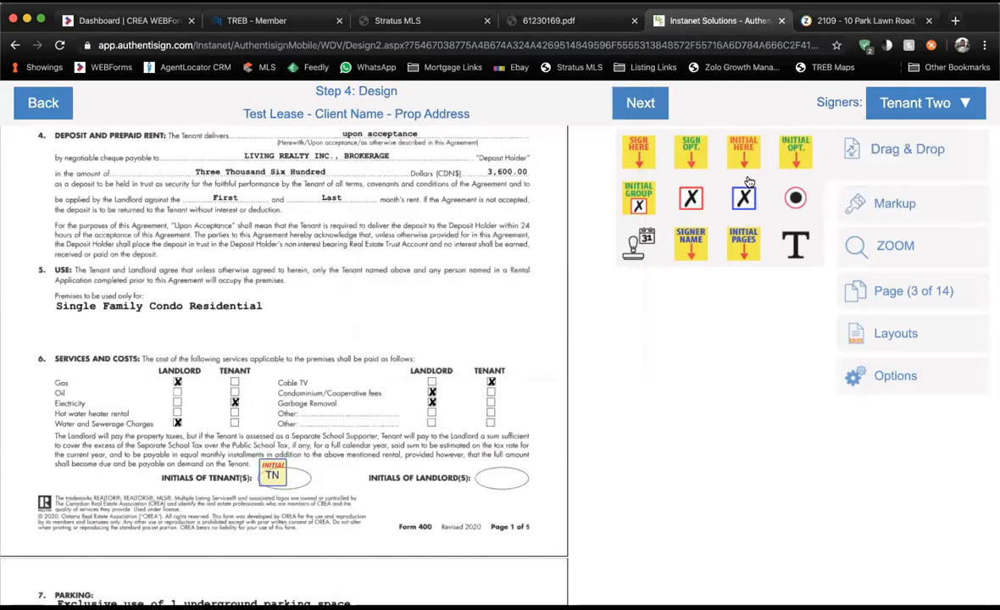
{"action": "left_click_drag", "start_coordinate": [744, 161], "coordinate": [302, 482]}
{"action": "left_click", "coordinate": [304, 476]}
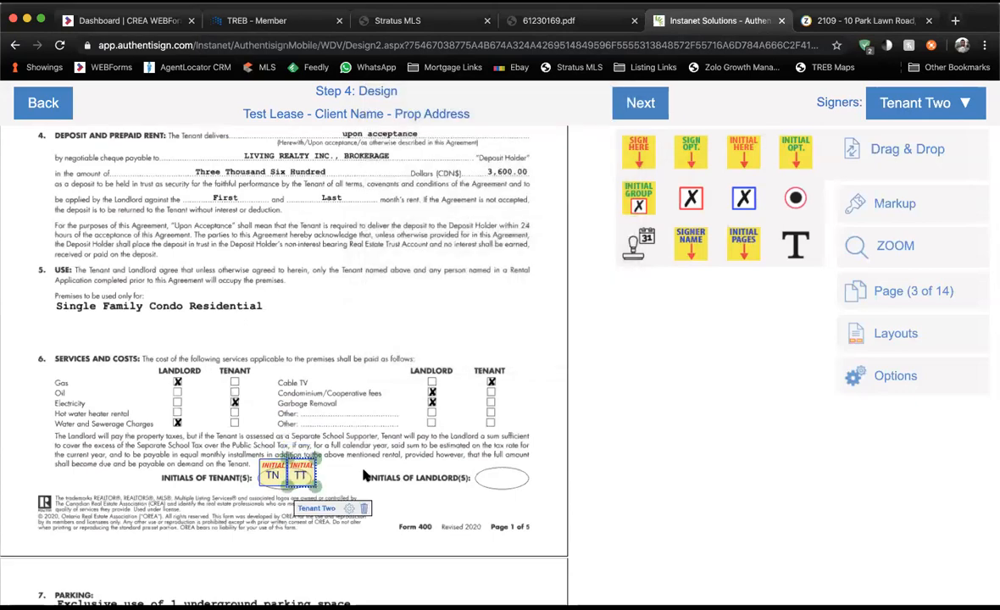
{"action": "scroll", "coordinate": [365, 476], "scroll_direction": "up", "scroll_amount": 3}
{"action": "scroll", "coordinate": [365, 476], "scroll_direction": "down", "scroll_amount": 5}
{"action": "scroll", "coordinate": [364, 477], "scroll_direction": "down", "scroll_amount": 1}
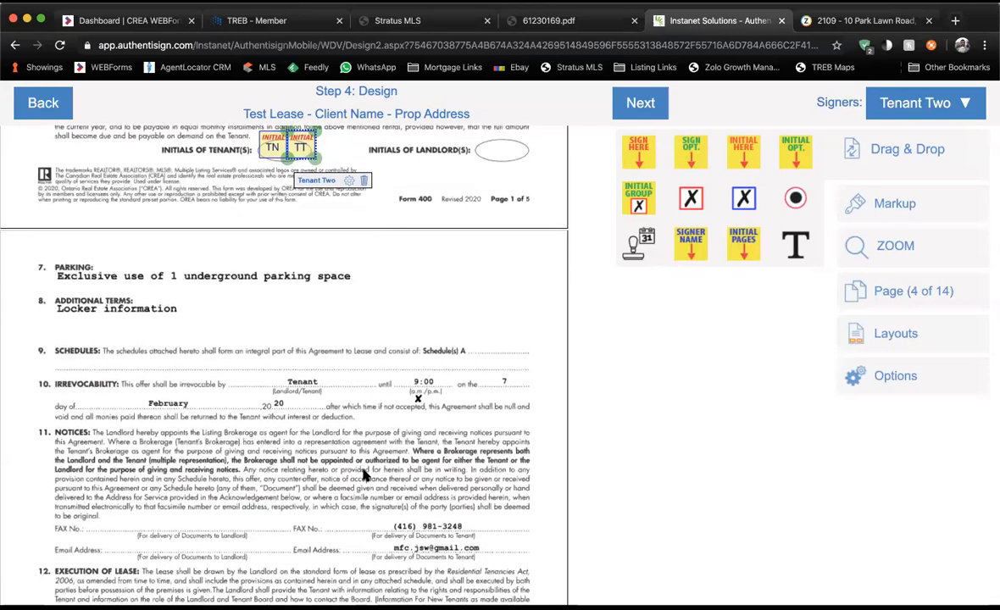
{"action": "scroll", "coordinate": [365, 476], "scroll_direction": "down", "scroll_amount": 1}
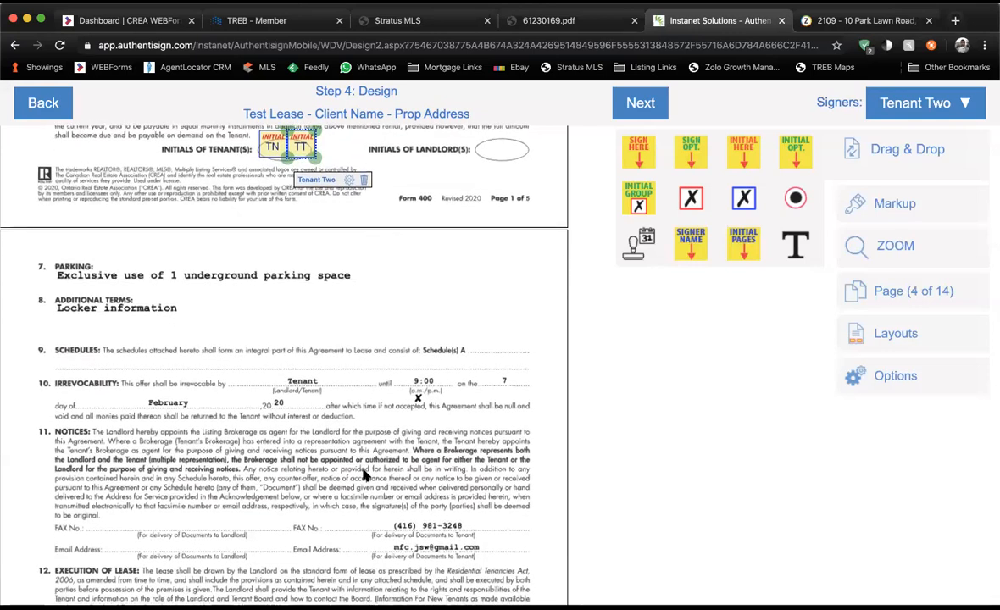
{"action": "scroll", "coordinate": [364, 476], "scroll_direction": "down", "scroll_amount": 1}
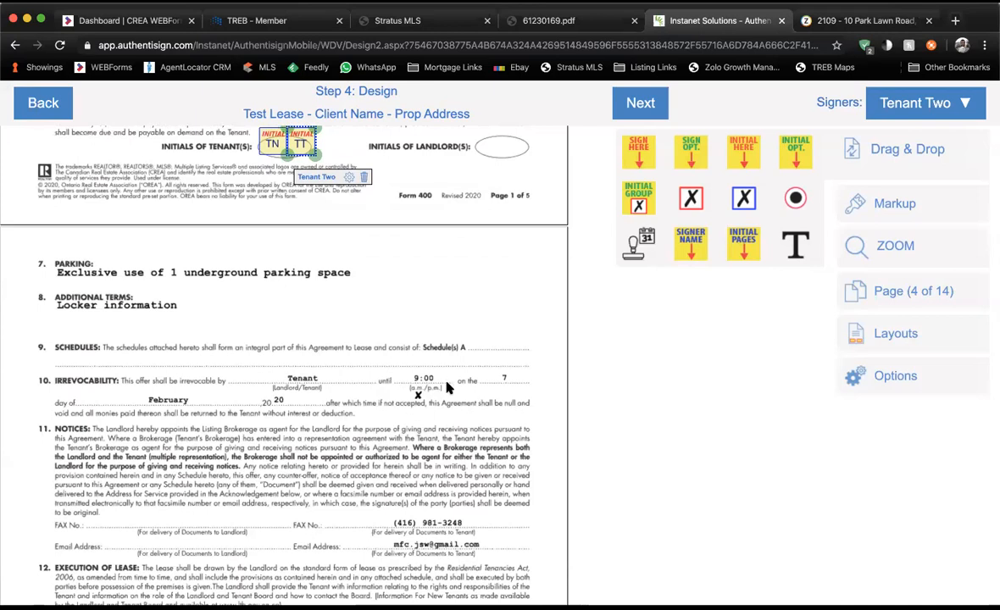
{"action": "scroll", "coordinate": [448, 387], "scroll_direction": "down", "scroll_amount": 1}
{"action": "scroll", "coordinate": [448, 388], "scroll_direction": "up", "scroll_amount": 1}
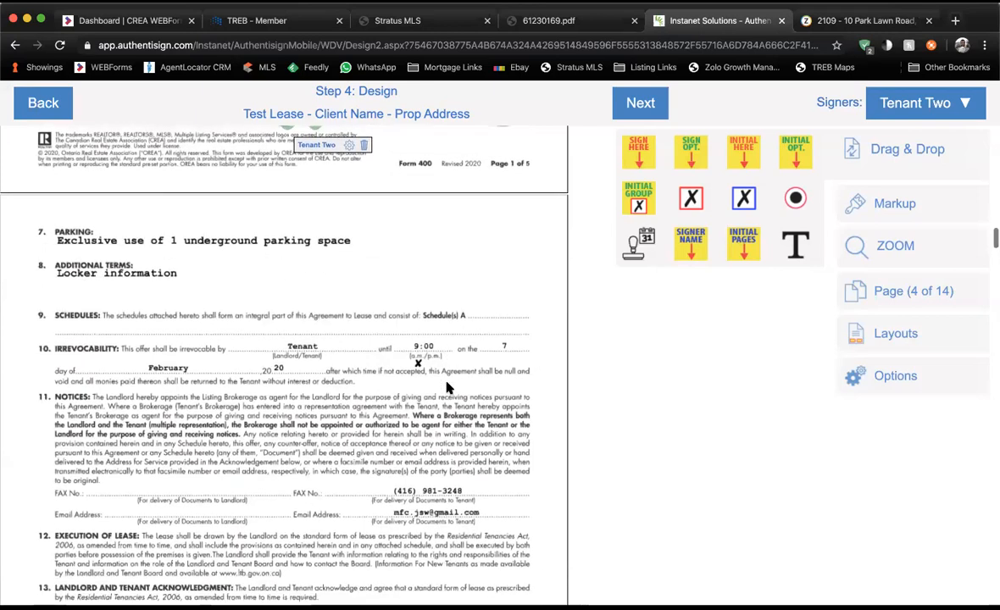
{"action": "scroll", "coordinate": [449, 388], "scroll_direction": "down", "scroll_amount": 2}
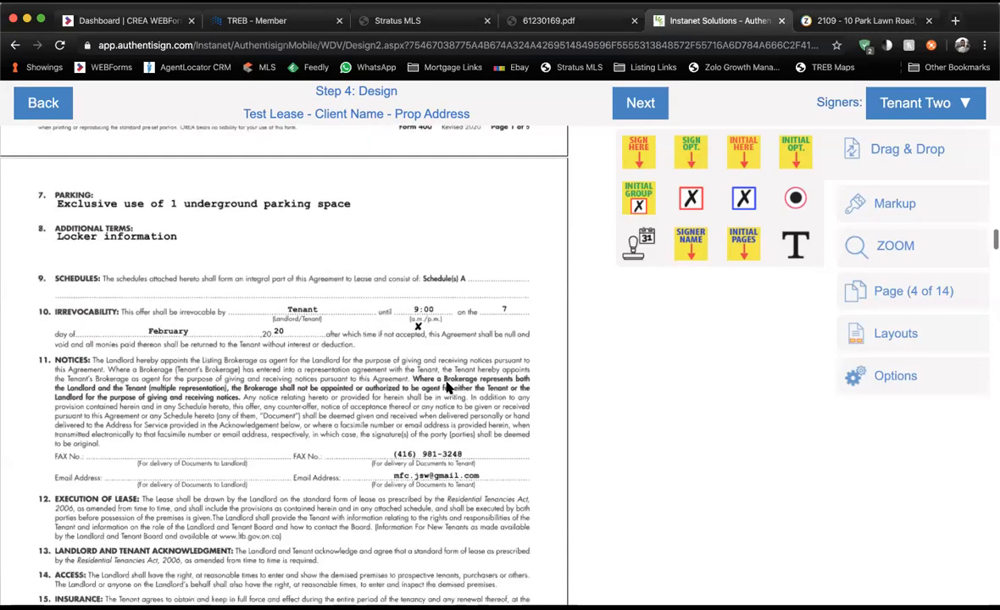
{"action": "scroll", "coordinate": [448, 387], "scroll_direction": "down", "scroll_amount": 1}
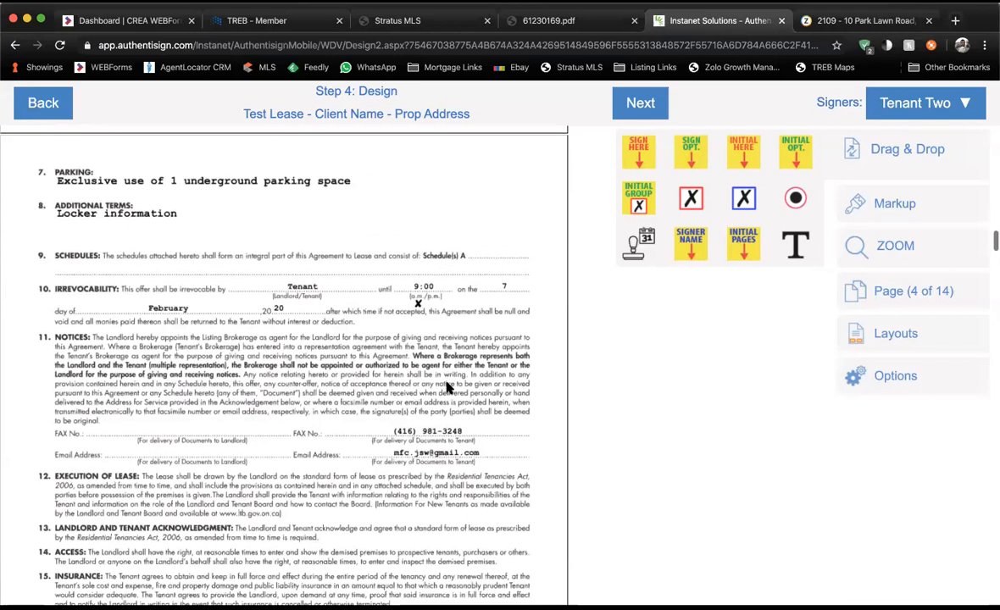
Strike out the day 7 in clause 10 with a red line and write 8 above it.
{"action": "left_click", "coordinate": [867, 204]}
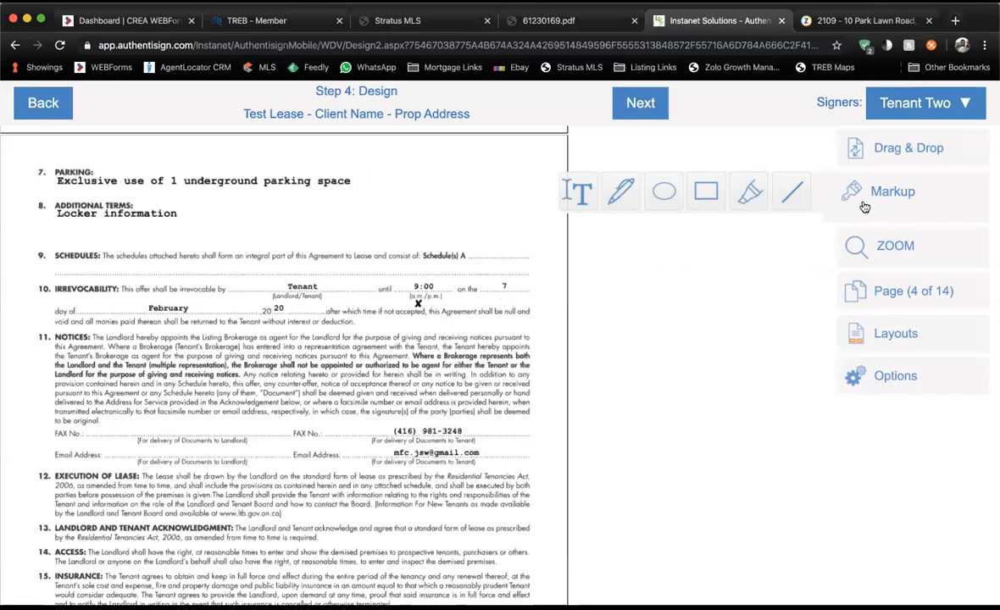
{"action": "left_click", "coordinate": [797, 189]}
{"action": "left_click_drag", "start_coordinate": [494, 287], "coordinate": [525, 287]}
{"action": "left_click", "coordinate": [552, 264]}
{"action": "left_click", "coordinate": [577, 196]}
{"action": "left_click_drag", "start_coordinate": [492, 267], "coordinate": [516, 277]}
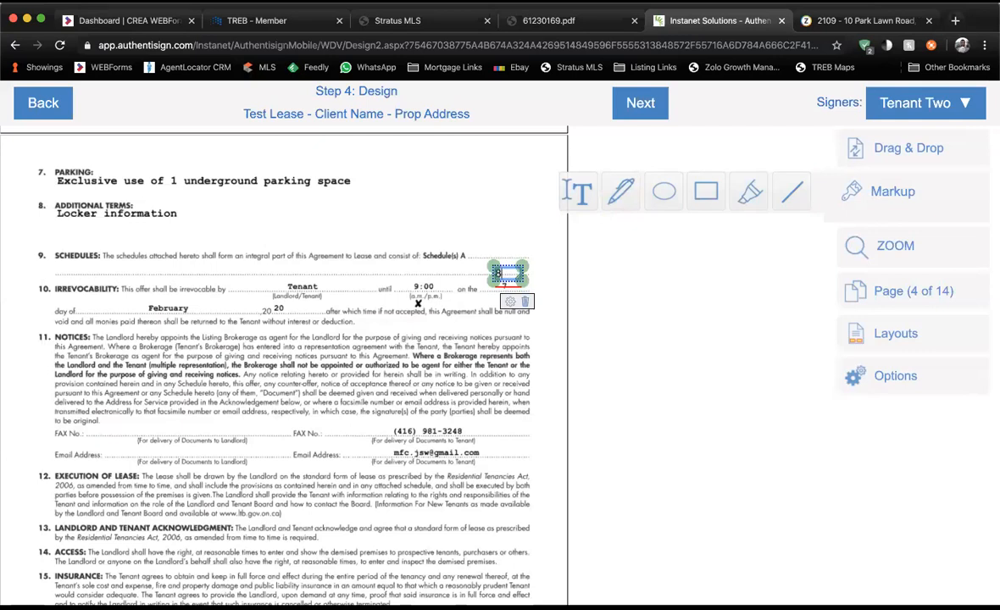
{"action": "left_click", "coordinate": [515, 383]}
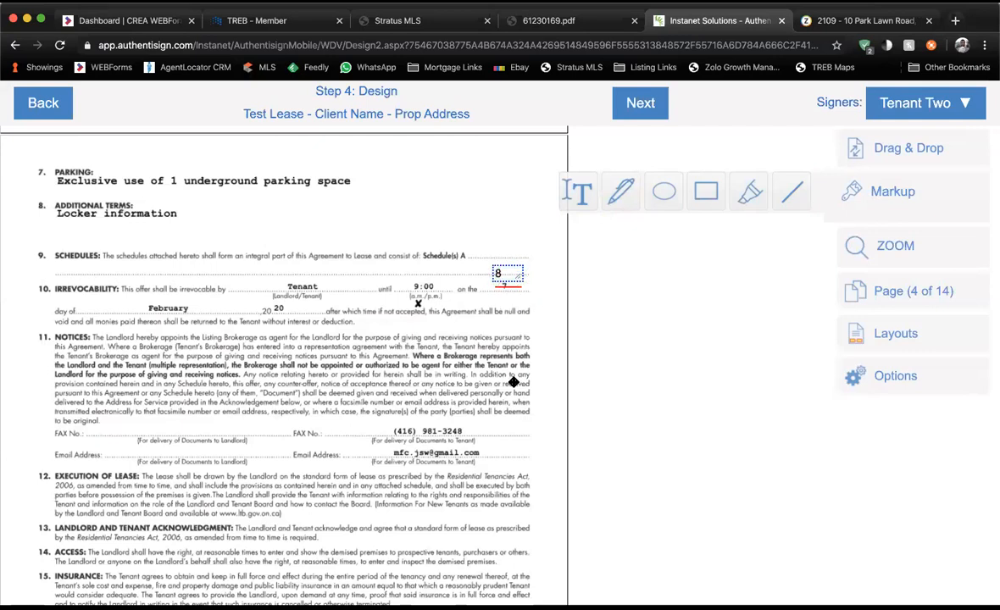
Place Tenant Two and Tenant Name initial fields beside clause 9's Schedule A reference.
{"action": "left_click", "coordinate": [873, 155]}
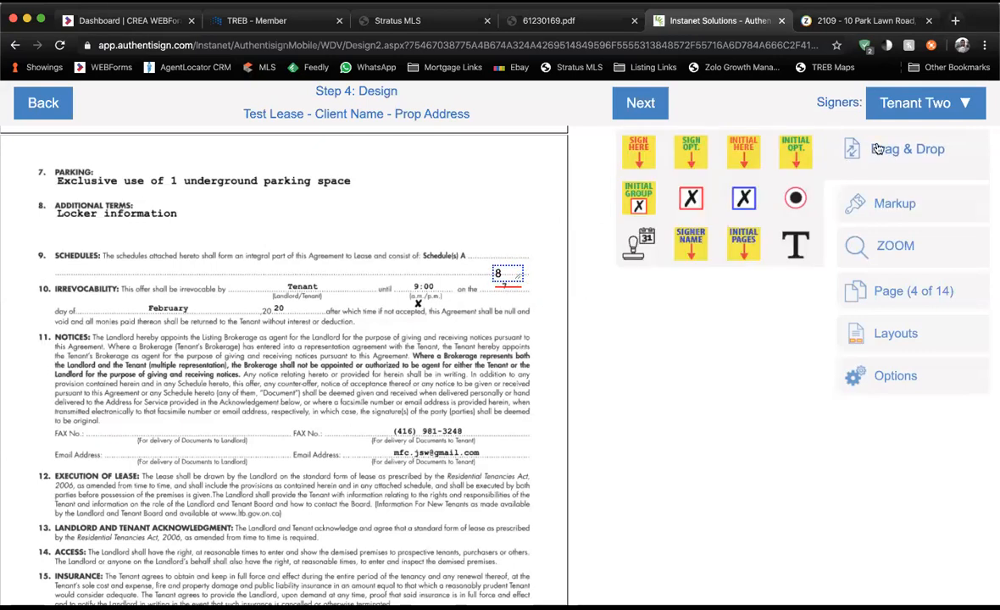
{"action": "left_click_drag", "start_coordinate": [753, 152], "coordinate": [534, 259]}
{"action": "left_click", "coordinate": [888, 105]}
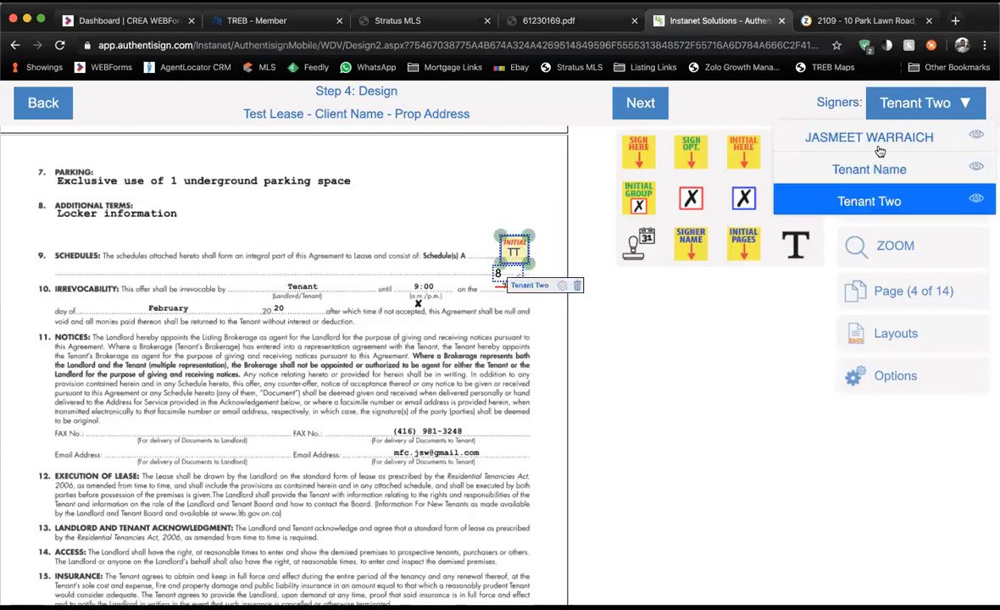
{"action": "left_click", "coordinate": [876, 170]}
{"action": "left_click_drag", "start_coordinate": [743, 152], "coordinate": [496, 259]}
{"action": "left_click", "coordinate": [483, 365]}
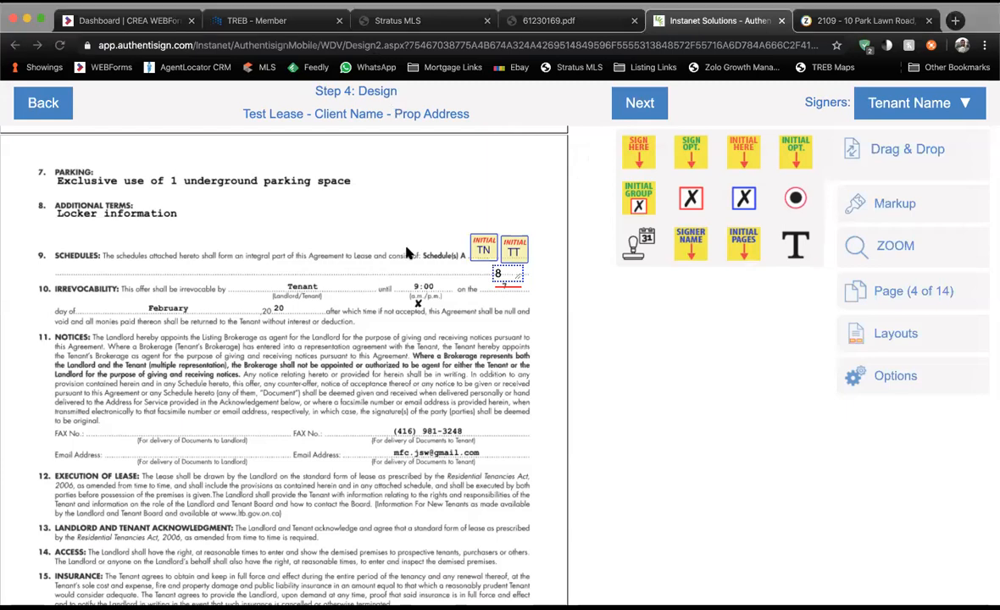
{"action": "scroll", "coordinate": [373, 224], "scroll_direction": "down", "scroll_amount": 1}
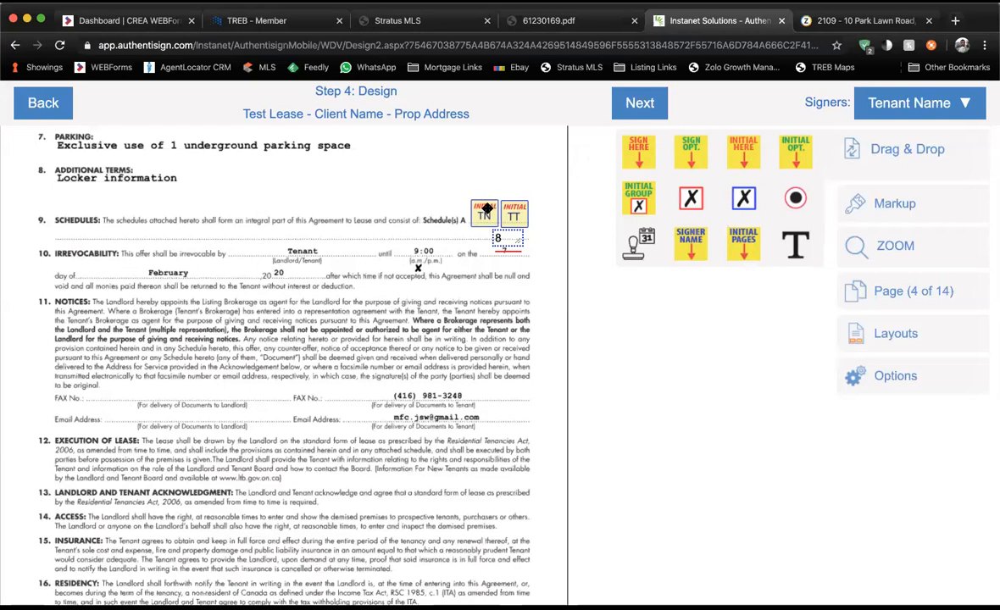
{"action": "left_click", "coordinate": [485, 212]}
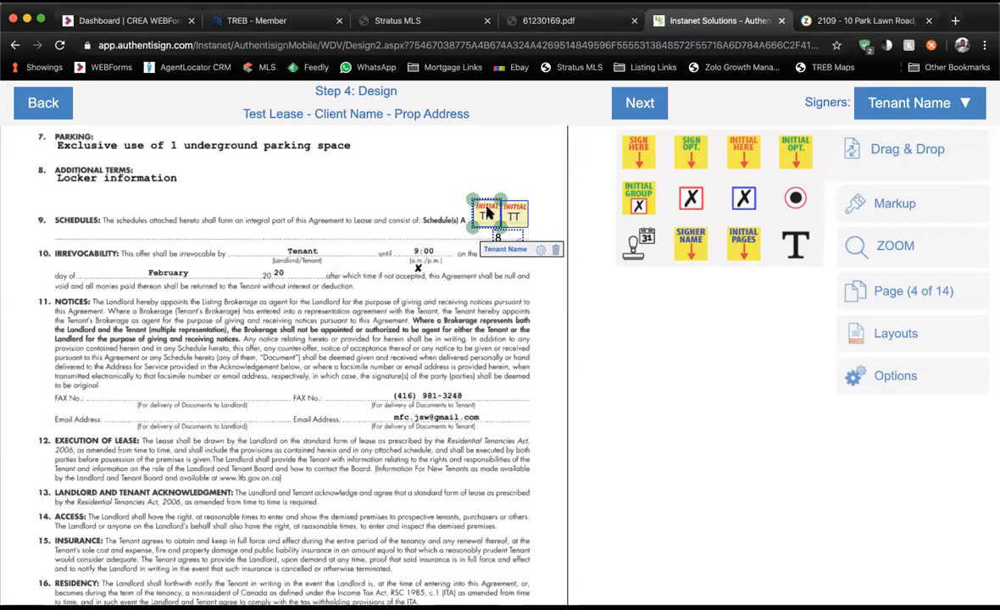
{"action": "left_click", "coordinate": [535, 181]}
{"action": "scroll", "coordinate": [536, 181], "scroll_direction": "down", "scroll_amount": 1}
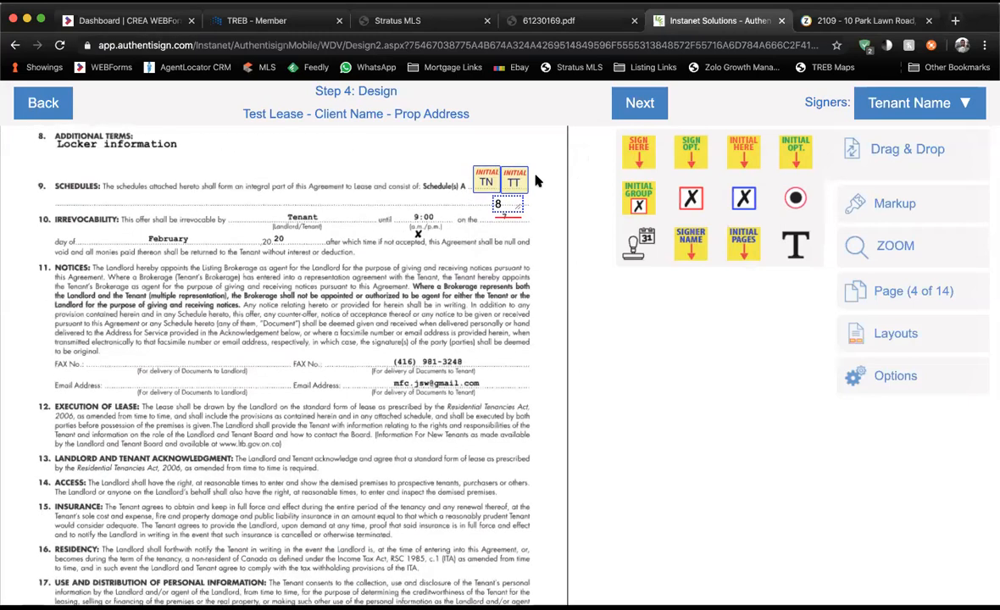
At clause 21, add a resized Tenant Name signature field with an auto-date beside the seal.
{"action": "scroll", "coordinate": [536, 180], "scroll_direction": "down", "scroll_amount": 2}
{"action": "scroll", "coordinate": [536, 180], "scroll_direction": "down", "scroll_amount": 5}
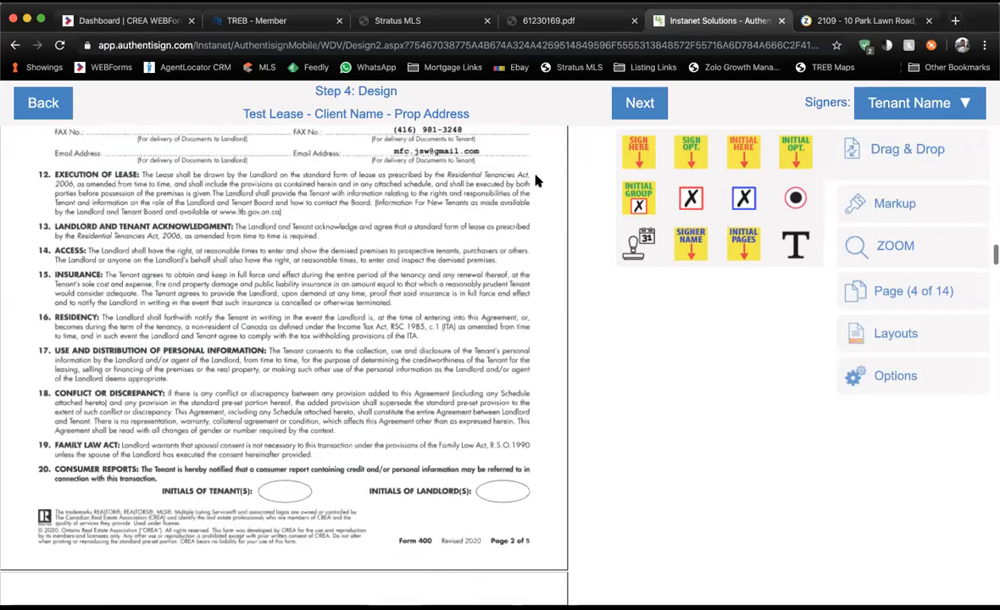
{"action": "scroll", "coordinate": [535, 180], "scroll_direction": "down", "scroll_amount": 1}
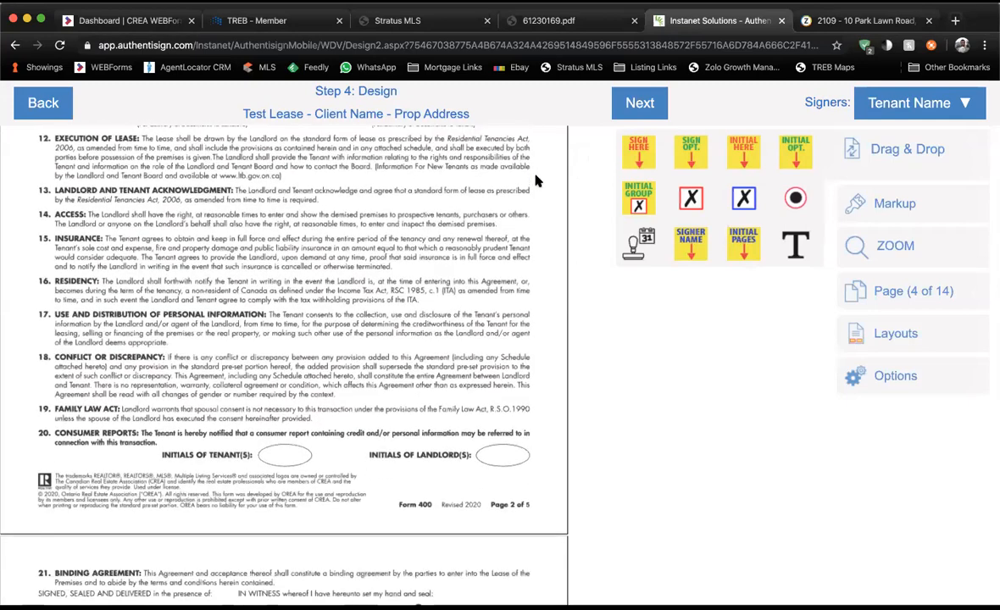
{"action": "scroll", "coordinate": [535, 180], "scroll_direction": "down", "scroll_amount": 2}
{"action": "scroll", "coordinate": [536, 181], "scroll_direction": "up", "scroll_amount": 2}
{"action": "scroll", "coordinate": [535, 180], "scroll_direction": "up", "scroll_amount": 6}
{"action": "scroll", "coordinate": [536, 181], "scroll_direction": "down", "scroll_amount": 2}
{"action": "scroll", "coordinate": [536, 181], "scroll_direction": "down", "scroll_amount": 10}
{"action": "scroll", "coordinate": [535, 180], "scroll_direction": "down", "scroll_amount": 4}
{"action": "scroll", "coordinate": [536, 180], "scroll_direction": "down", "scroll_amount": 1}
{"action": "left_click_drag", "start_coordinate": [638, 153], "coordinate": [299, 201]}
{"action": "left_click_drag", "start_coordinate": [359, 173], "coordinate": [343, 191]}
{"action": "left_click_drag", "start_coordinate": [302, 256], "coordinate": [297, 246]}
{"action": "left_click_drag", "start_coordinate": [641, 245], "coordinate": [465, 259]}
{"action": "left_click", "coordinate": [645, 280]}
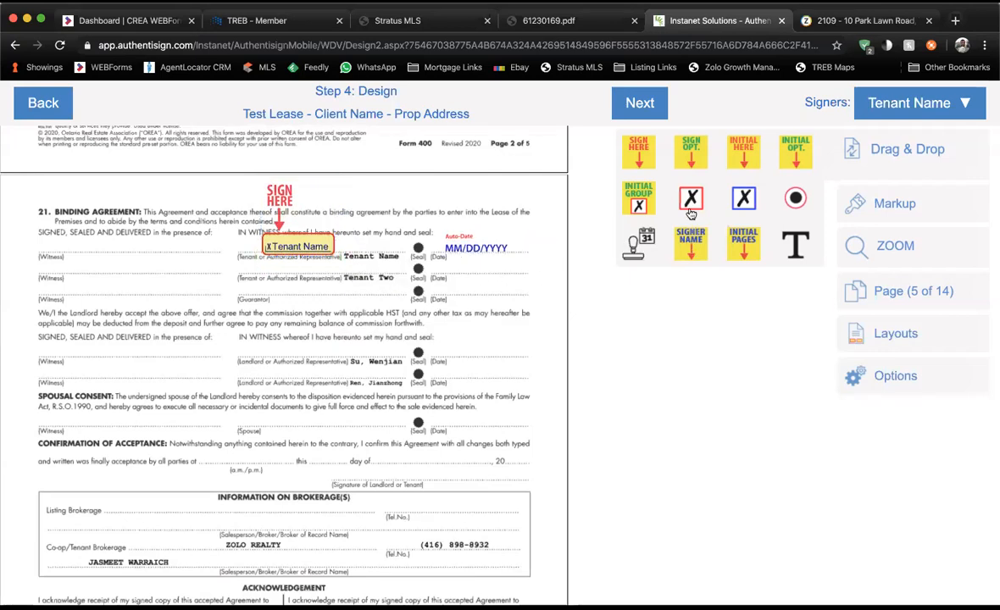
Add Tenant Two's signature field and auto-date on the Tenant Two signing line.
{"action": "left_click", "coordinate": [883, 106]}
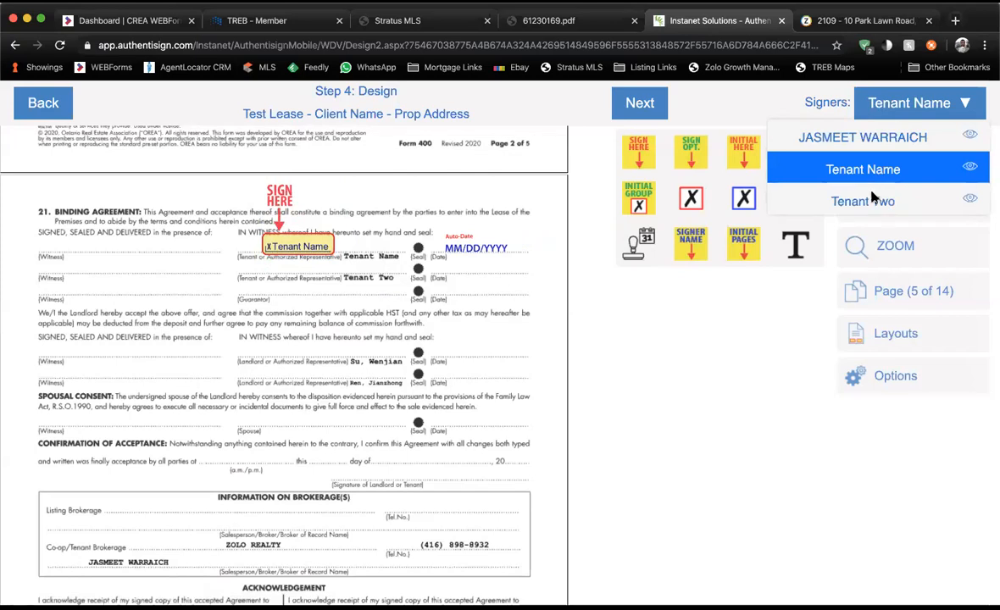
{"action": "left_click", "coordinate": [870, 201]}
{"action": "left_click_drag", "start_coordinate": [623, 152], "coordinate": [279, 223]}
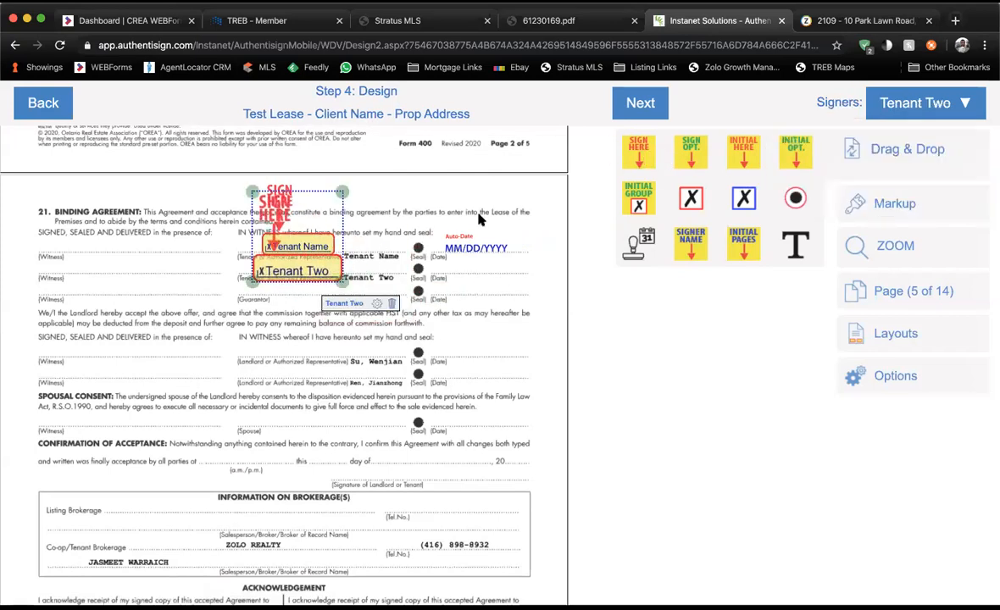
{"action": "left_click_drag", "start_coordinate": [640, 243], "coordinate": [482, 281]}
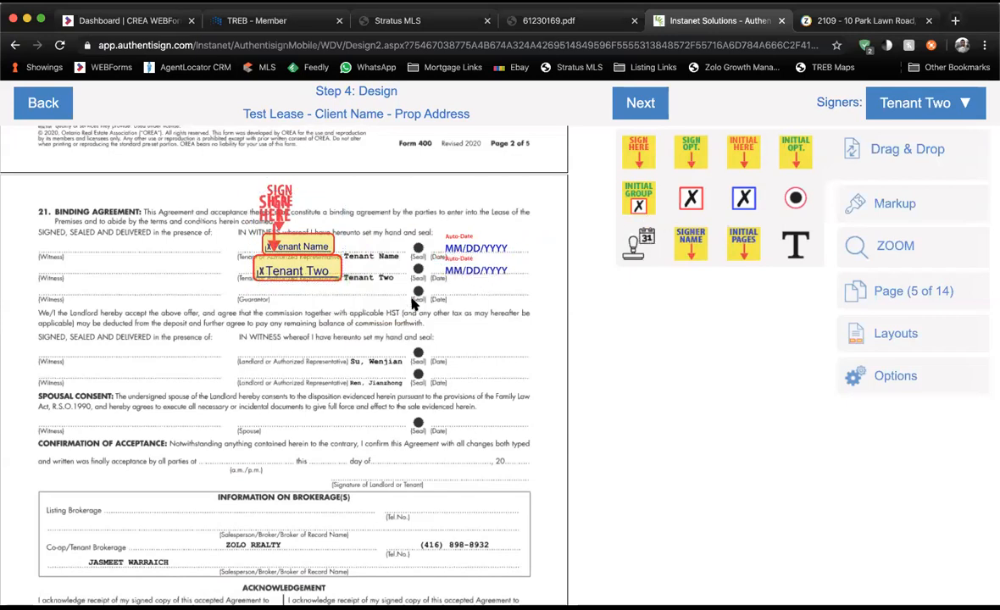
{"action": "scroll", "coordinate": [414, 302], "scroll_direction": "down", "scroll_amount": 1}
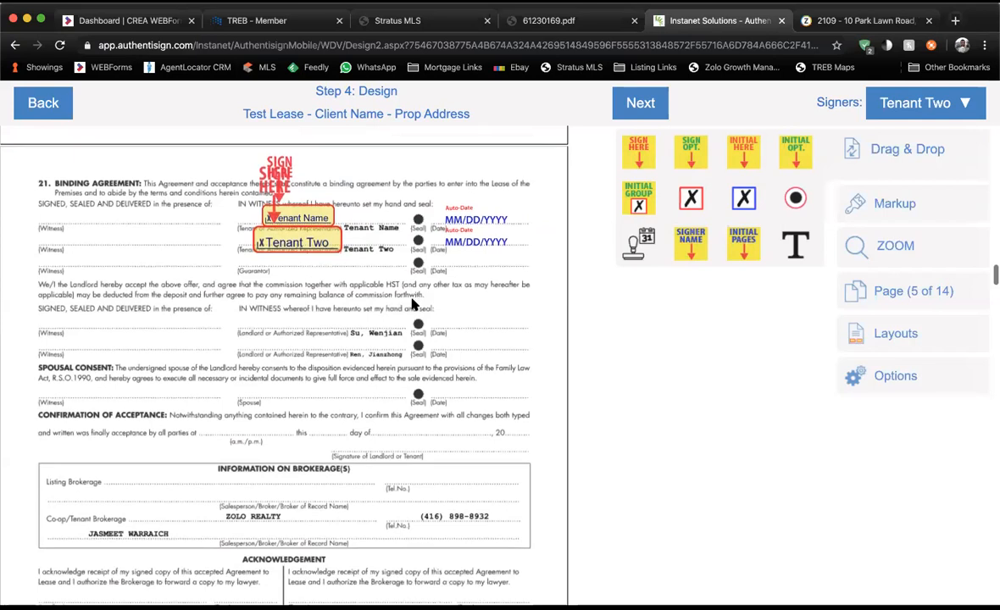
{"action": "scroll", "coordinate": [414, 303], "scroll_direction": "down", "scroll_amount": 3}
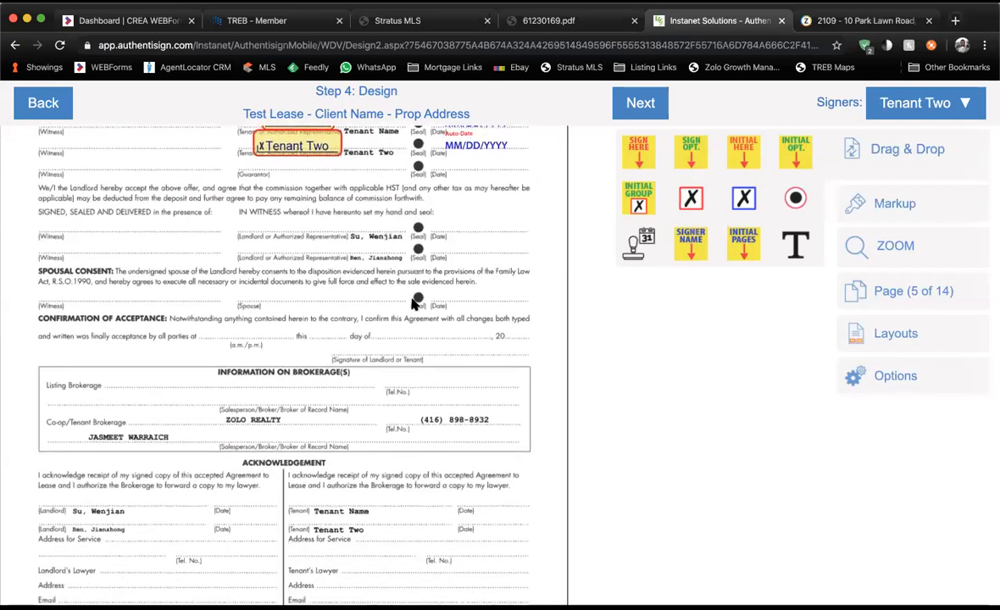
{"action": "scroll", "coordinate": [415, 302], "scroll_direction": "down", "scroll_amount": 1}
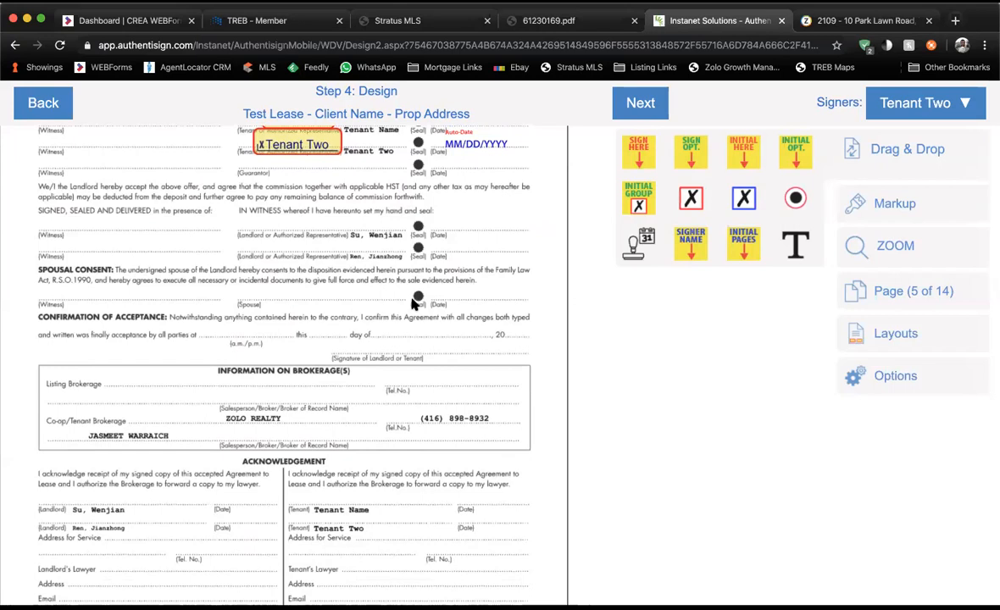
Scroll to Schedule B on page 13 and drop a Tenant Two signer-name field on the TENANT line.
{"action": "scroll", "coordinate": [414, 303], "scroll_direction": "down", "scroll_amount": 5}
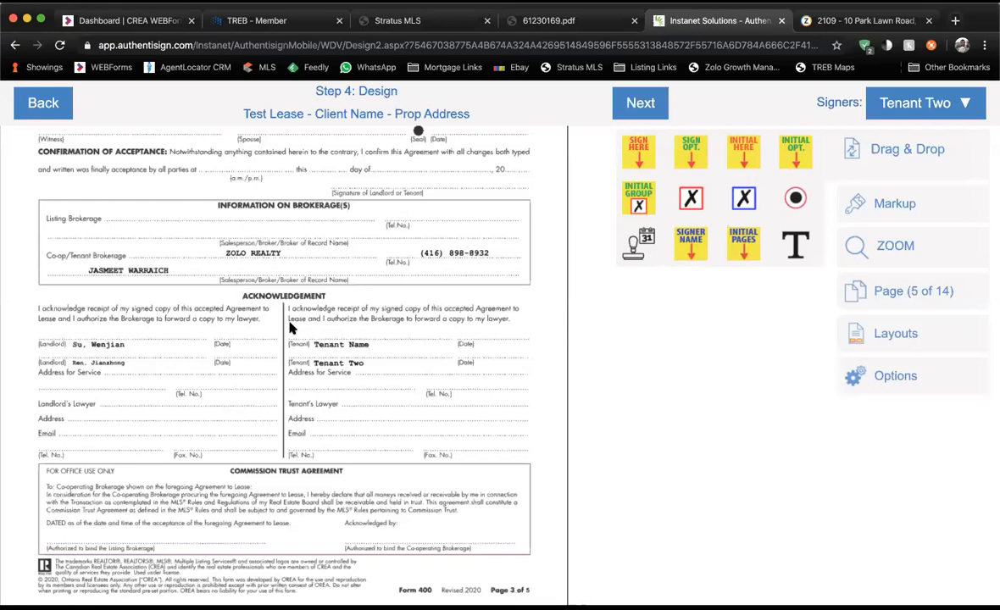
{"action": "scroll", "coordinate": [289, 328], "scroll_direction": "down", "scroll_amount": 5}
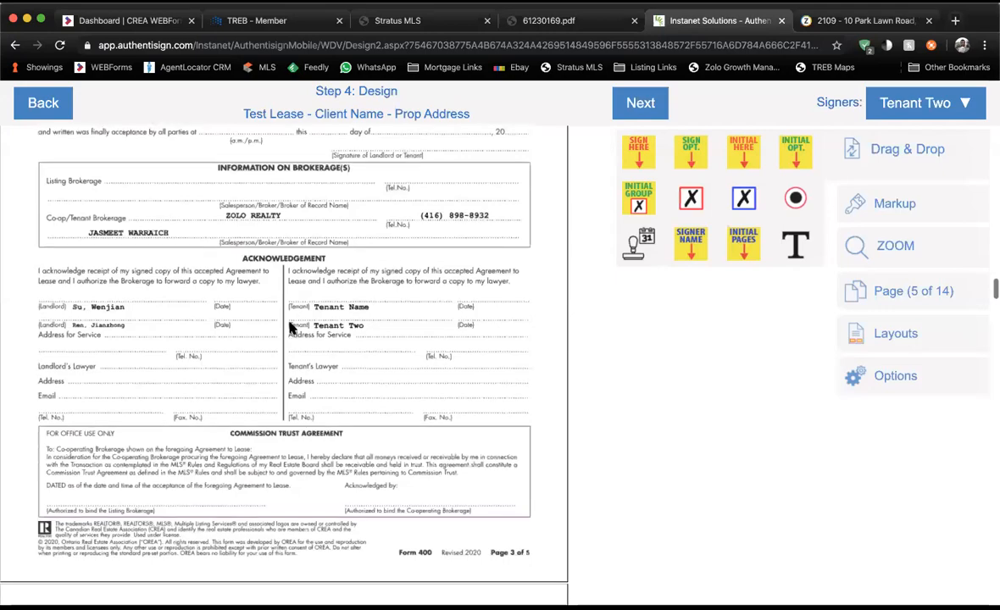
{"action": "scroll", "coordinate": [289, 328], "scroll_direction": "down", "scroll_amount": 1}
{"action": "scroll", "coordinate": [289, 328], "scroll_direction": "up", "scroll_amount": 5}
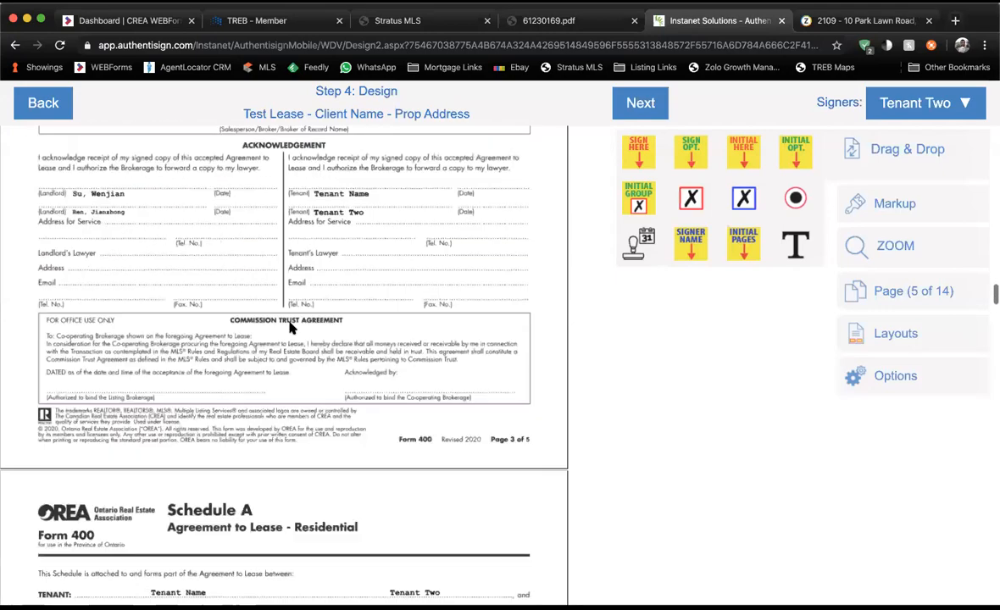
{"action": "scroll", "coordinate": [289, 328], "scroll_direction": "down", "scroll_amount": 10}
{"action": "scroll", "coordinate": [289, 328], "scroll_direction": "down", "scroll_amount": 20}
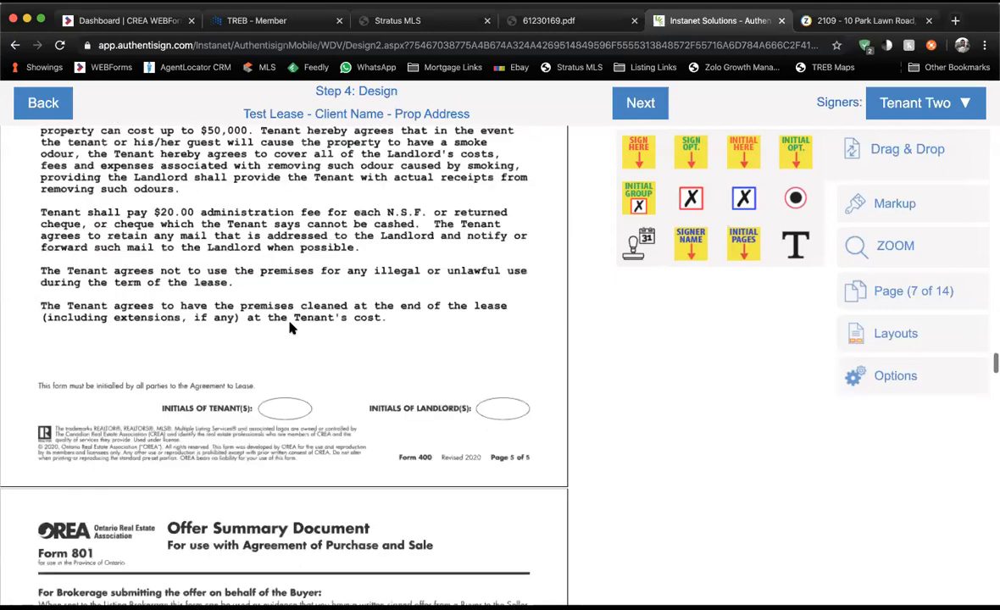
{"action": "scroll", "coordinate": [289, 328], "scroll_direction": "down", "scroll_amount": 20}
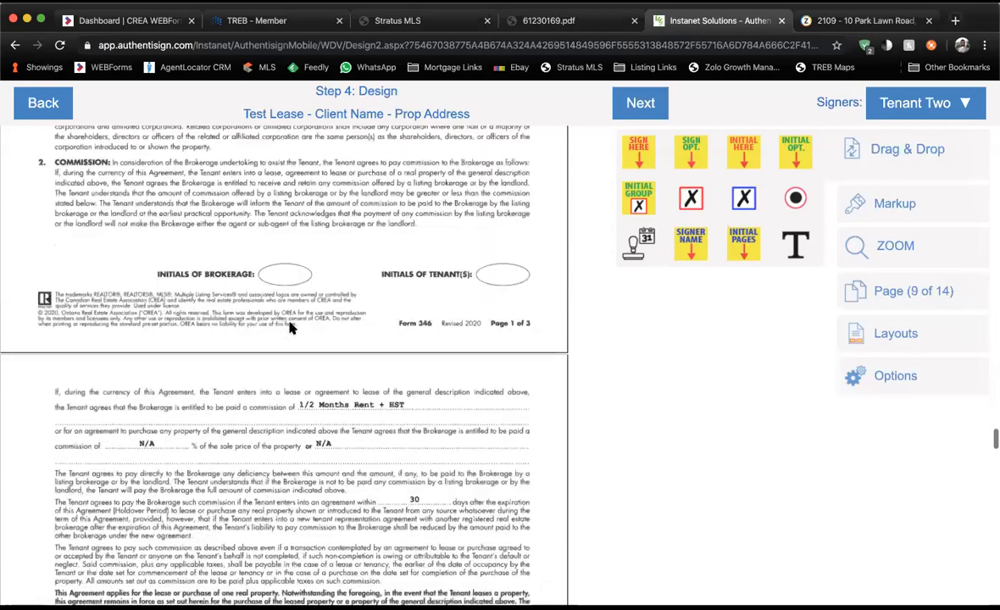
{"action": "scroll", "coordinate": [289, 328], "scroll_direction": "down", "scroll_amount": 20}
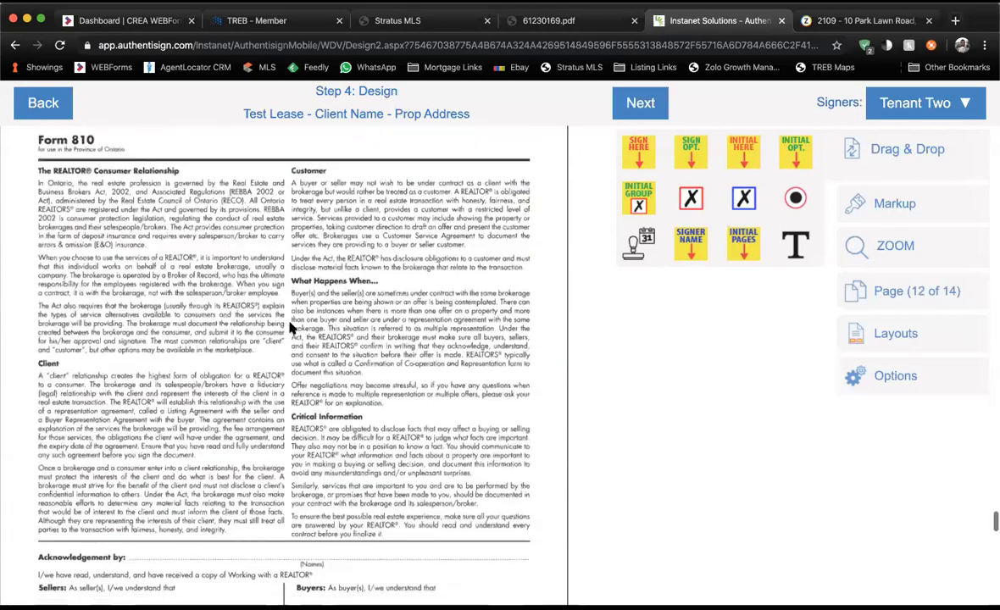
{"action": "scroll", "coordinate": [289, 328], "scroll_direction": "up", "scroll_amount": 10}
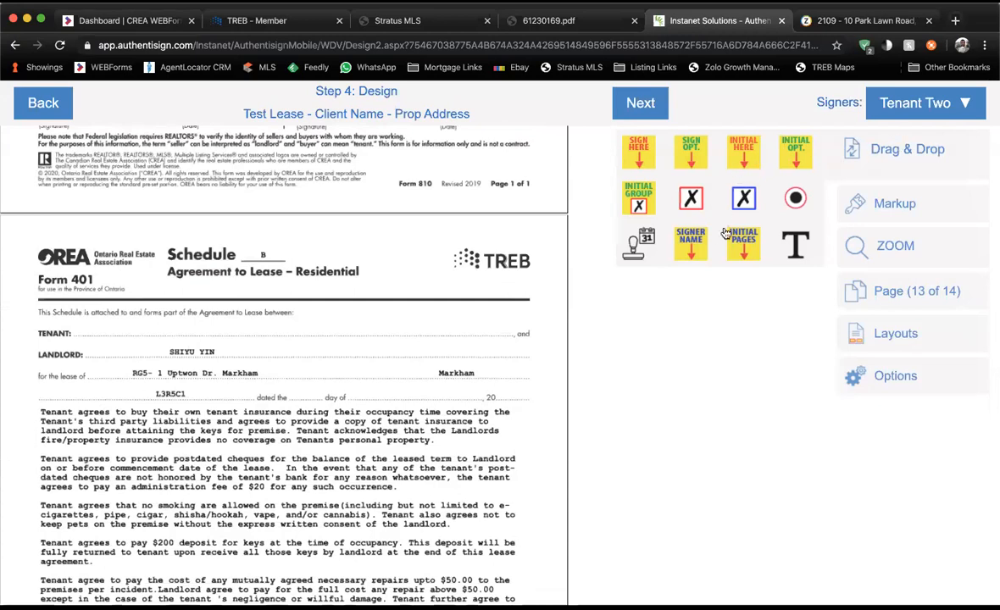
{"action": "left_click_drag", "start_coordinate": [701, 245], "coordinate": [297, 341]}
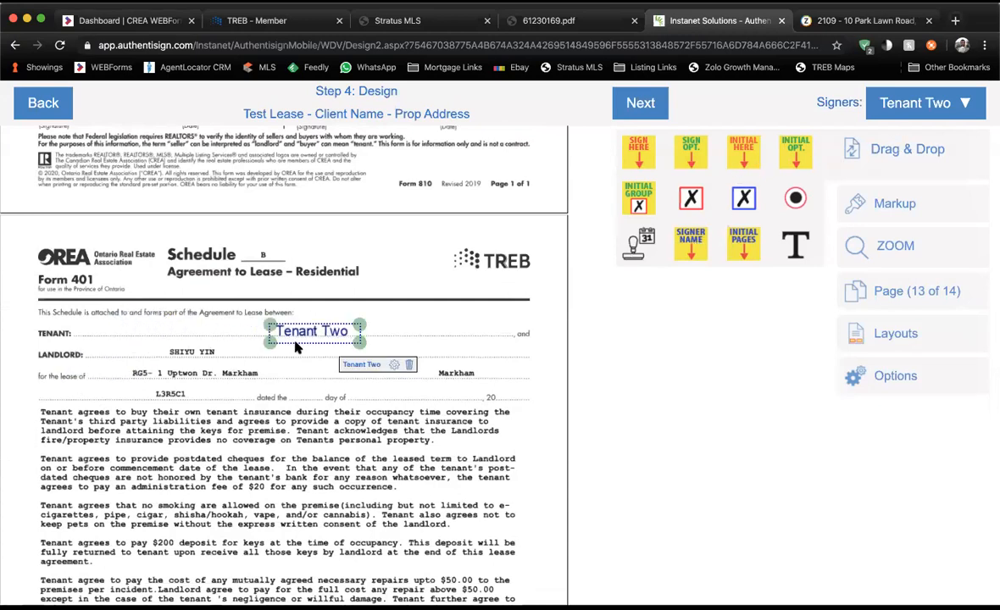
Place Tenant Name's name field on the TENANT line and add a text field beside it.
{"action": "left_click", "coordinate": [952, 102]}
{"action": "double_click", "coordinate": [859, 170]}
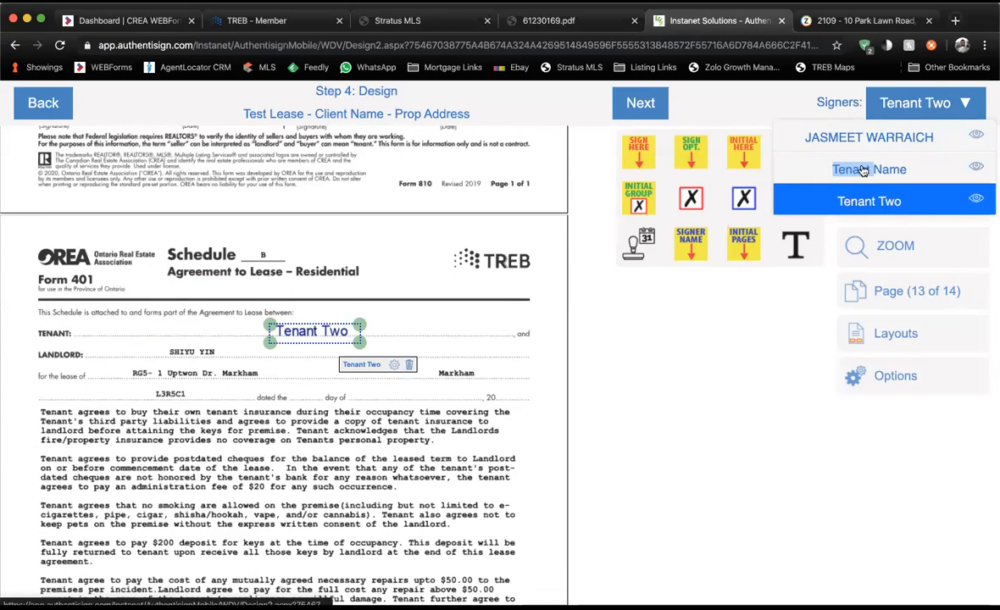
{"action": "left_click", "coordinate": [862, 170]}
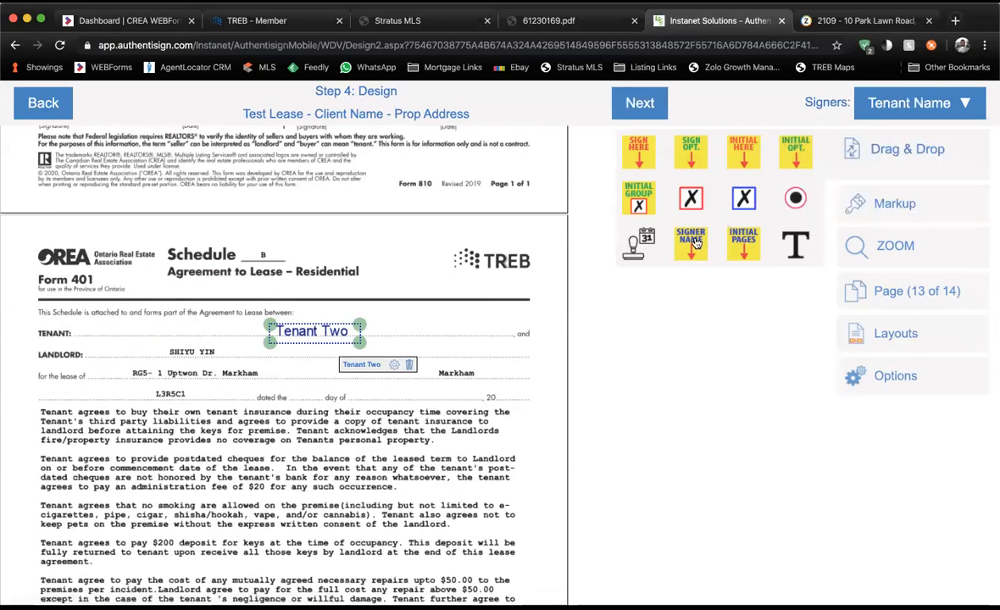
{"action": "left_click", "coordinate": [142, 341]}
{"action": "left_click", "coordinate": [302, 352]}
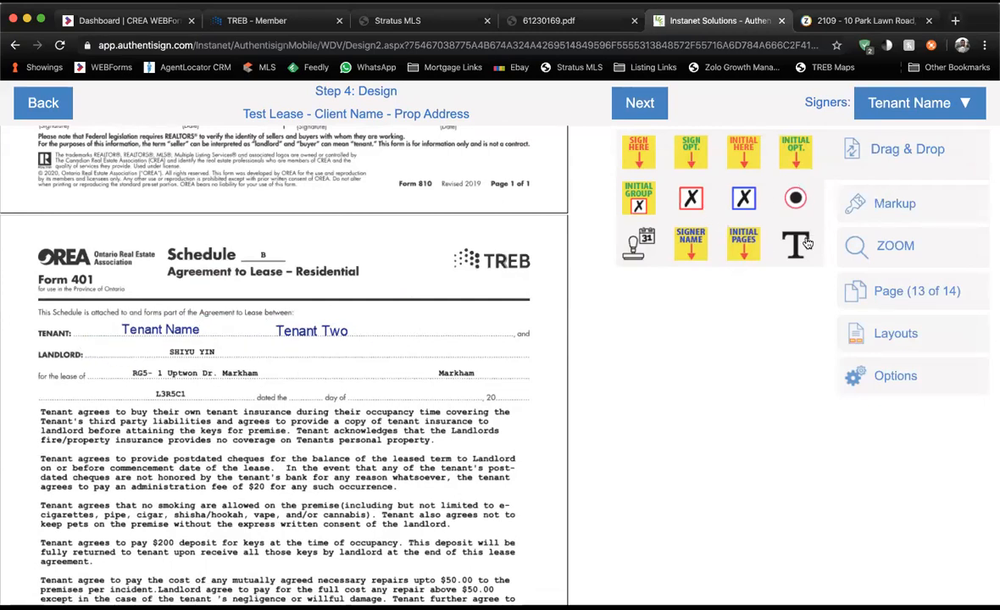
{"action": "left_click_drag", "start_coordinate": [795, 245], "coordinate": [702, 301]}
{"action": "left_click_drag", "start_coordinate": [382, 335], "coordinate": [333, 352]}
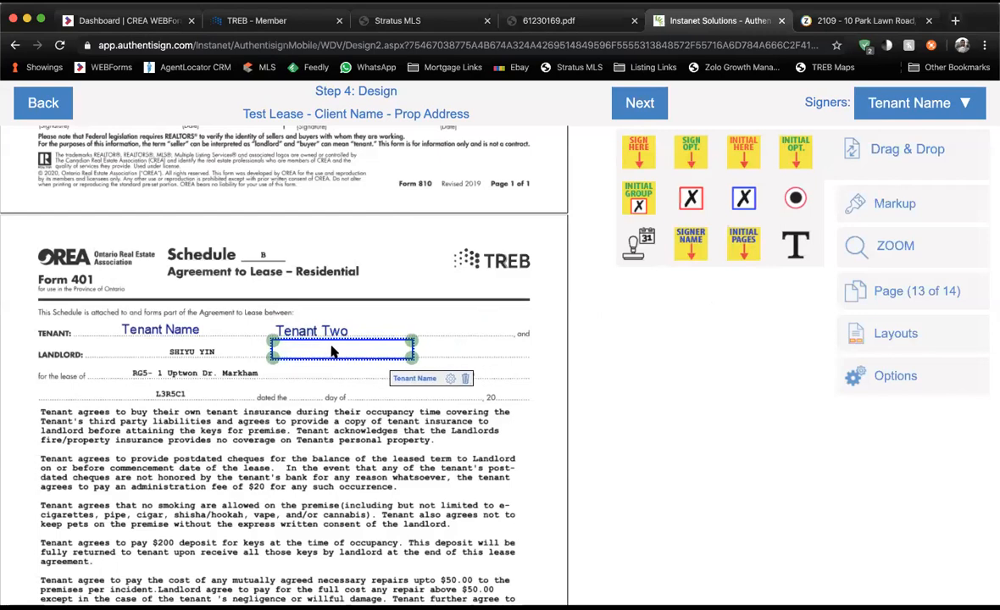
Reassign the empty field box on the Tenant line to the agent, then delete it.
{"action": "left_click", "coordinate": [877, 108]}
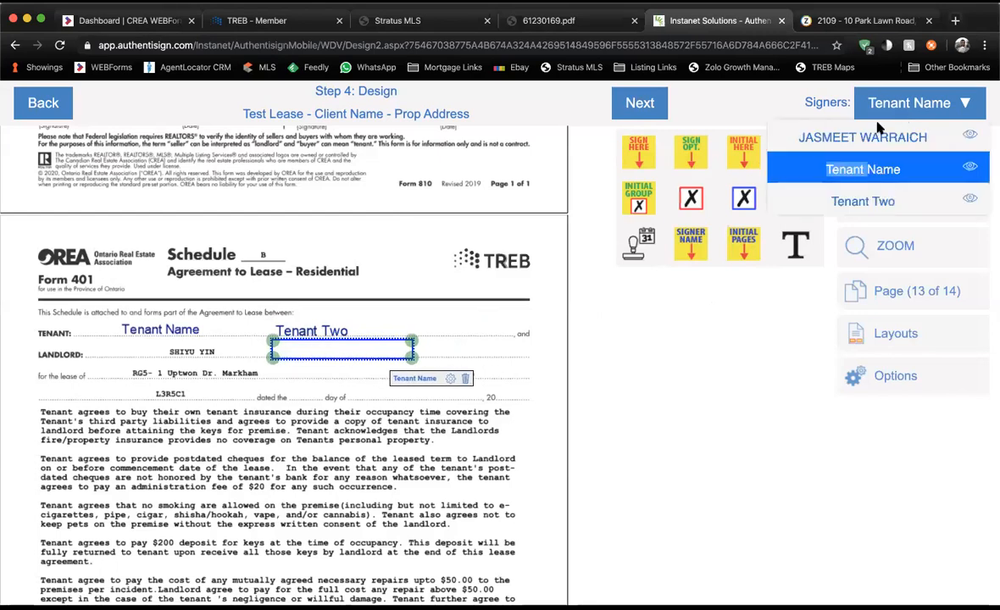
{"action": "right_click", "coordinate": [415, 349]}
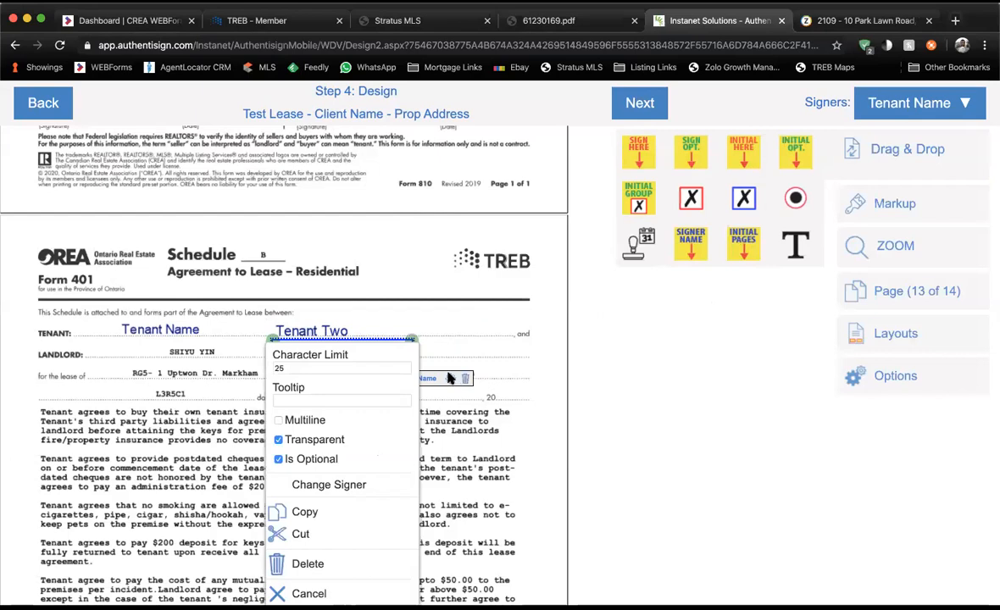
{"action": "left_click", "coordinate": [361, 484]}
{"action": "left_click", "coordinate": [475, 216]}
{"action": "left_click", "coordinate": [663, 110]}
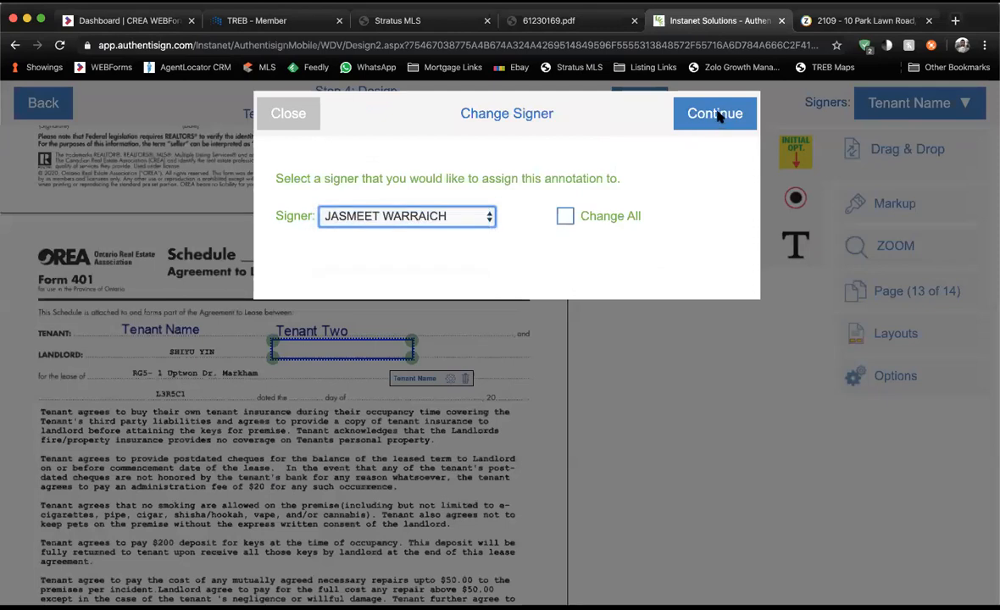
{"action": "left_click", "coordinate": [716, 114]}
{"action": "left_click", "coordinate": [339, 348]}
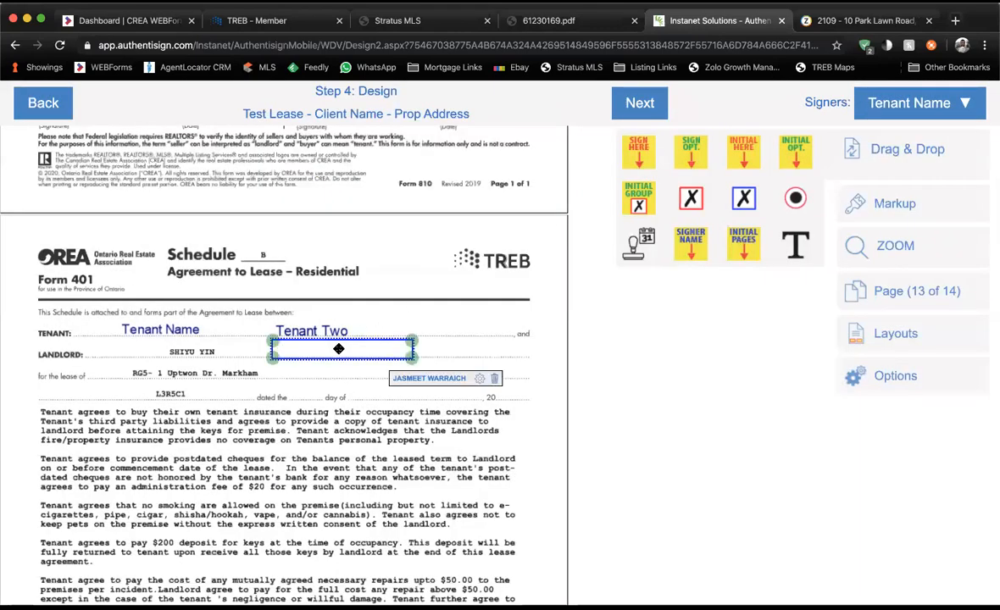
{"action": "left_click", "coordinate": [495, 378]}
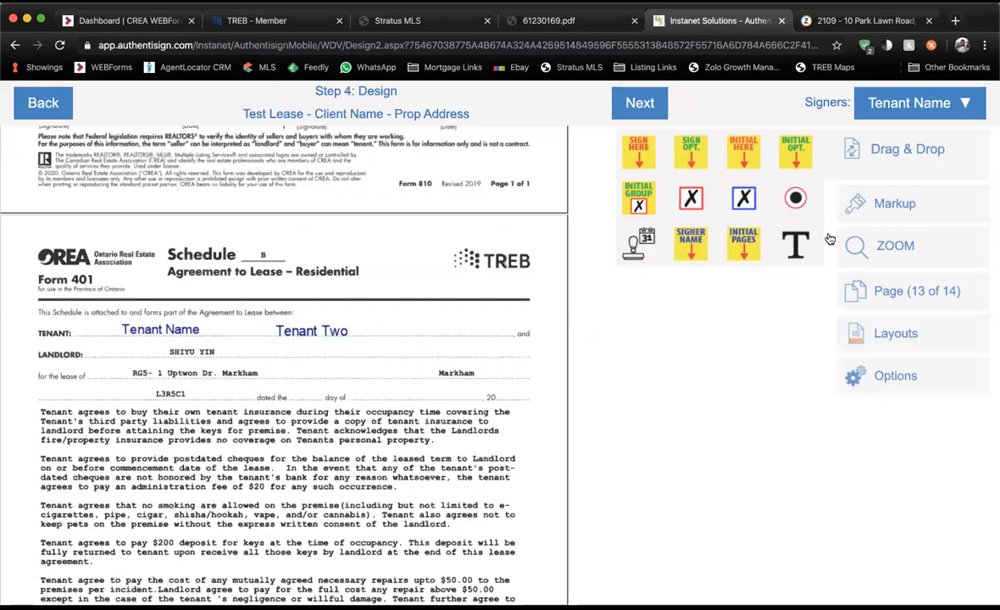
{"action": "left_click", "coordinate": [882, 208]}
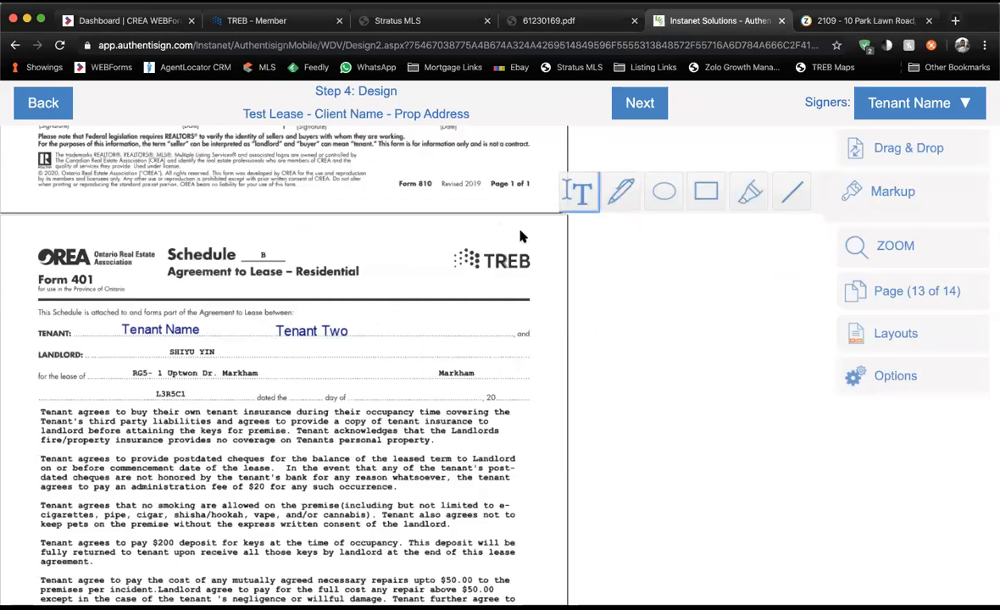
Add a 'Landlord Name' text note on Schedule B's landlord line.
{"action": "left_click", "coordinate": [520, 236]}
{"action": "left_click", "coordinate": [308, 317]}
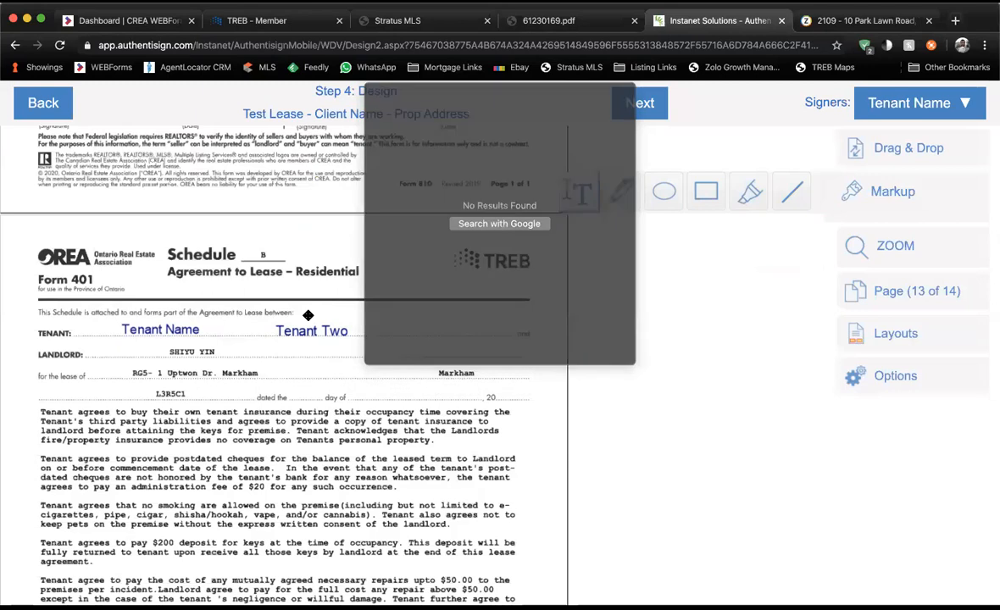
{"action": "left_click", "coordinate": [490, 260]}
{"action": "left_click", "coordinate": [569, 271]}
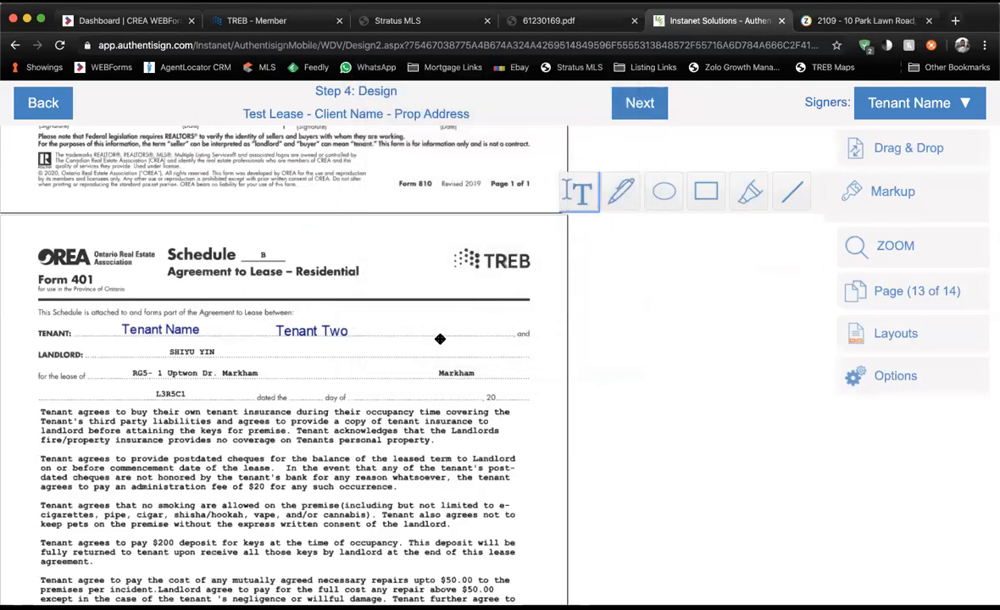
{"action": "left_click", "coordinate": [580, 195]}
{"action": "left_click_drag", "start_coordinate": [346, 342], "coordinate": [458, 354]}
{"action": "type", "text": "Landlo"}
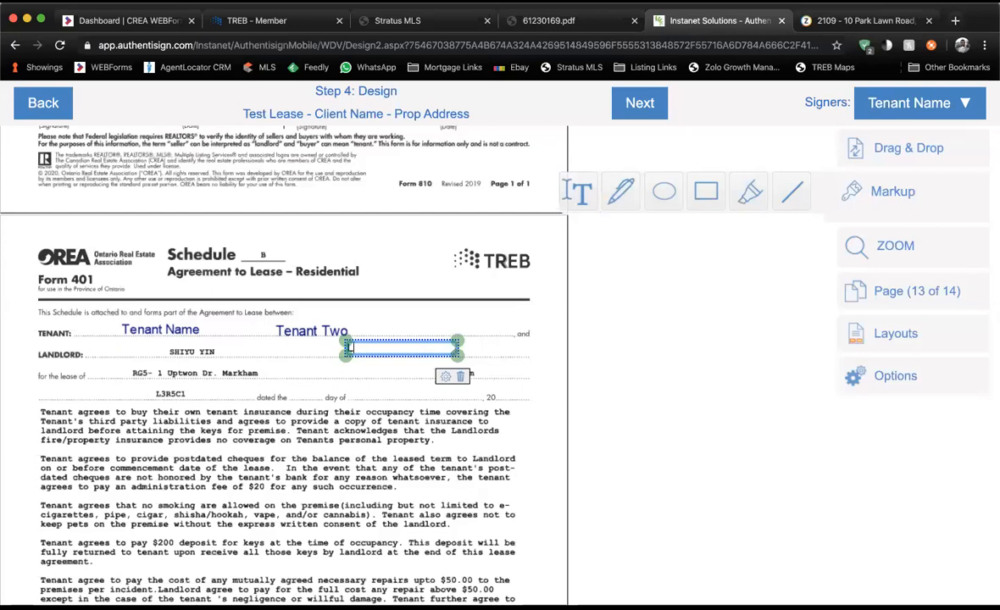
{"action": "type", "text": "rd Name"}
{"action": "left_click", "coordinate": [488, 334]}
Close the markup tools and scroll back up through the document.
{"action": "scroll", "coordinate": [488, 334], "scroll_direction": "down", "scroll_amount": 2}
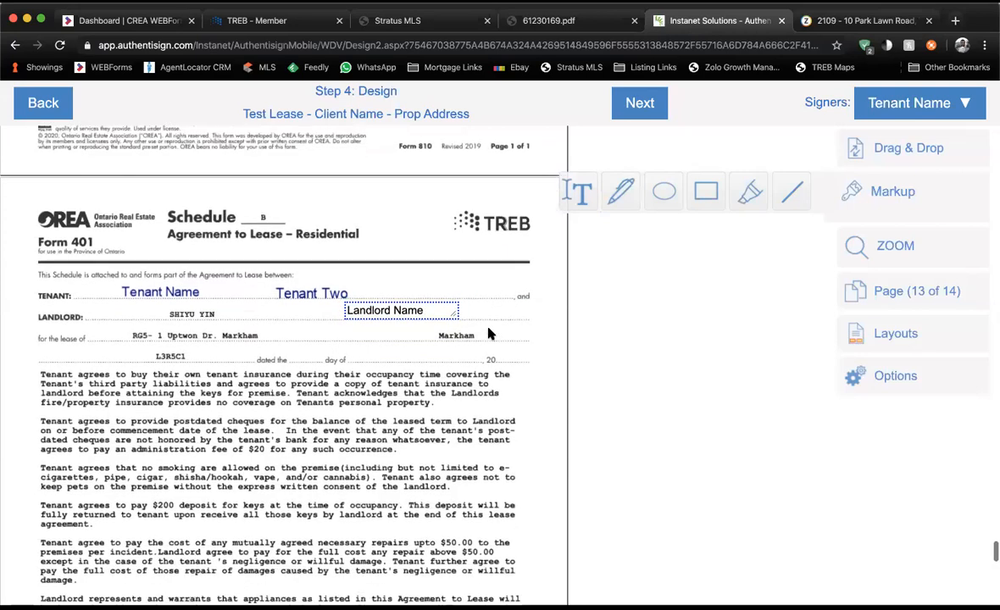
{"action": "scroll", "coordinate": [488, 334], "scroll_direction": "down", "scroll_amount": 2}
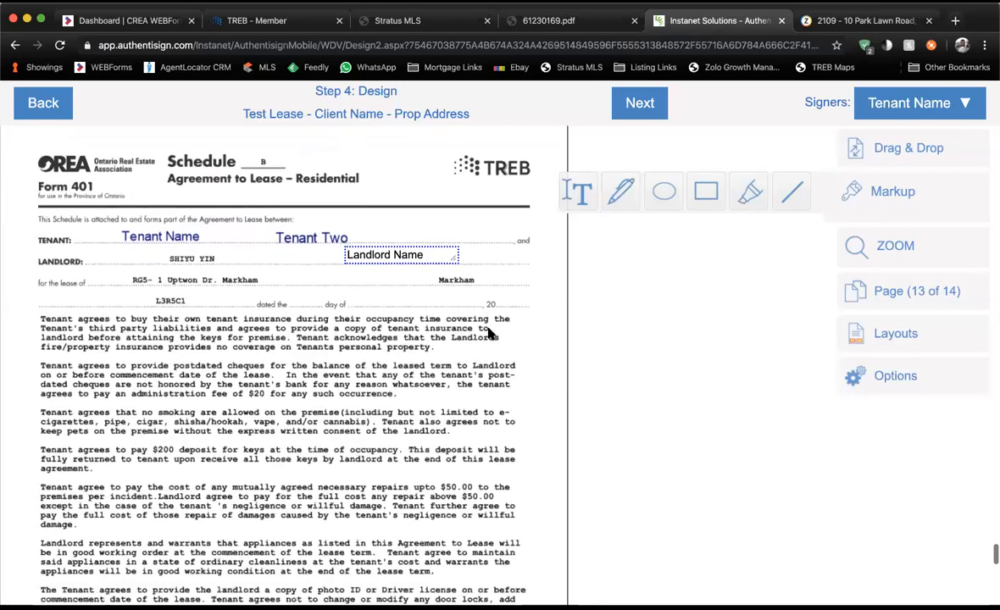
{"action": "scroll", "coordinate": [488, 334], "scroll_direction": "down", "scroll_amount": 15}
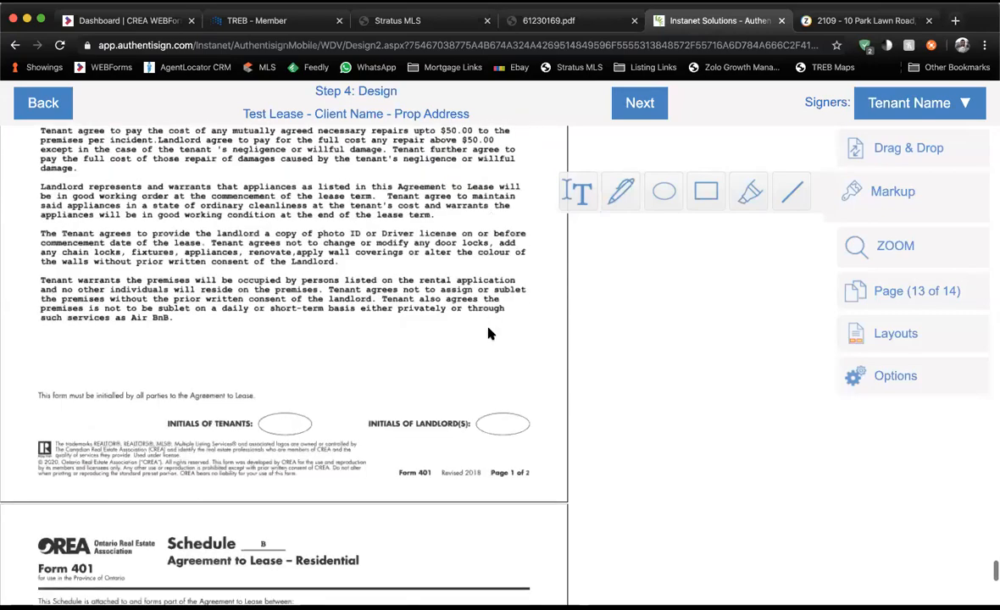
{"action": "scroll", "coordinate": [489, 334], "scroll_direction": "down", "scroll_amount": 12}
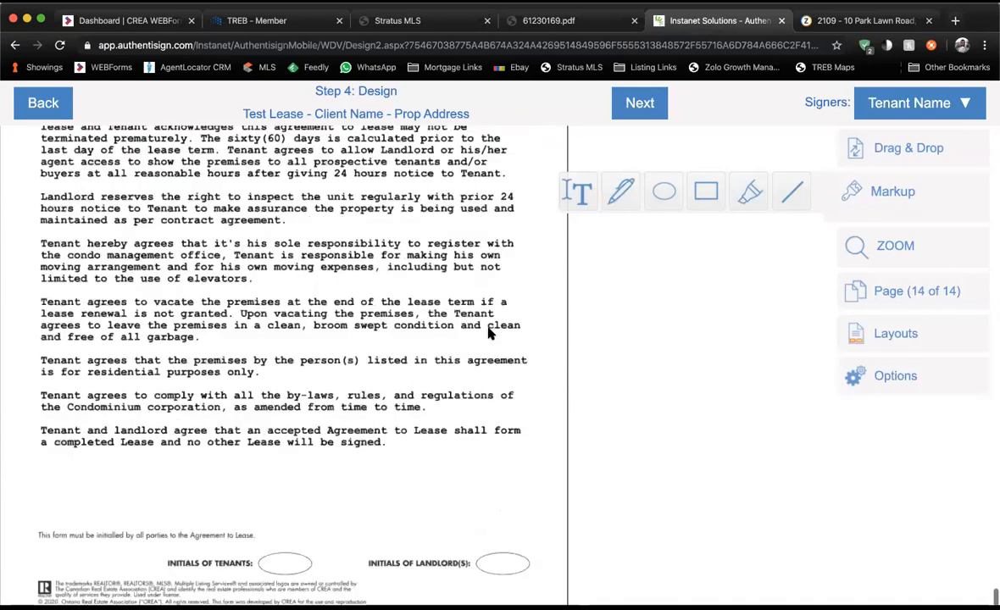
{"action": "scroll", "coordinate": [488, 334], "scroll_direction": "up", "scroll_amount": 15}
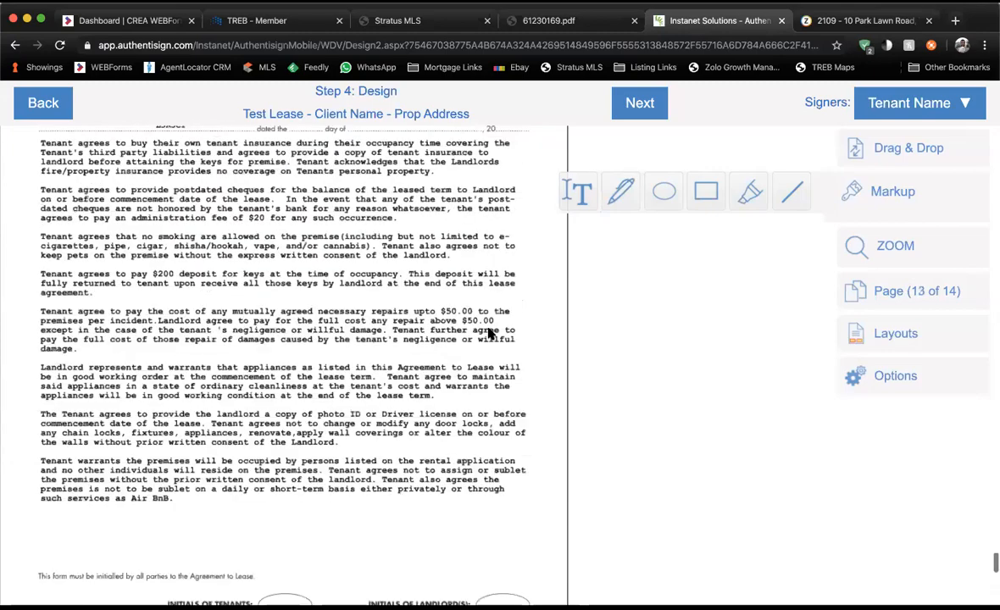
{"action": "left_click", "coordinate": [897, 195]}
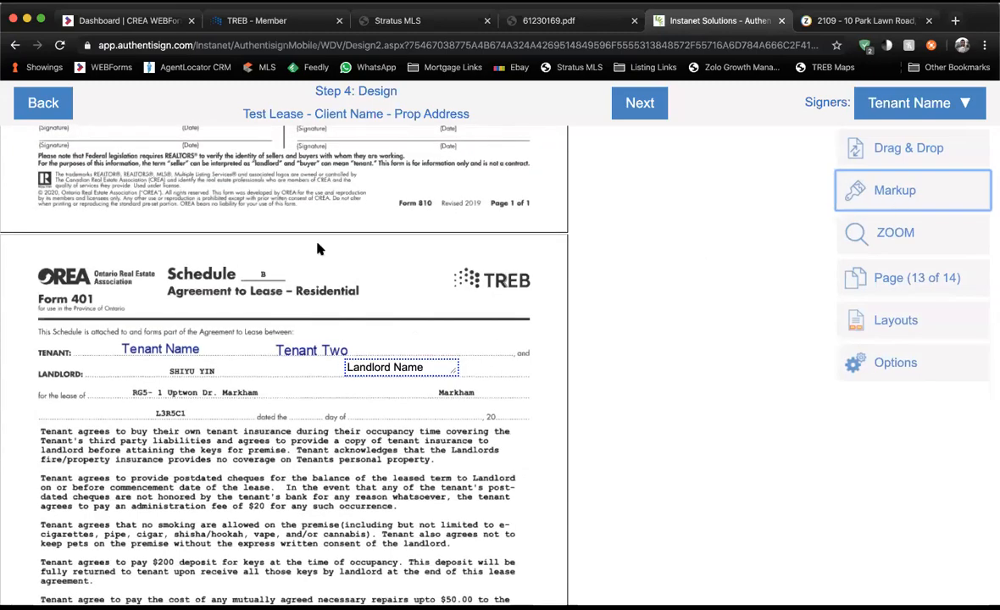
{"action": "scroll", "coordinate": [319, 248], "scroll_direction": "up", "scroll_amount": 15}
{"action": "scroll", "coordinate": [318, 248], "scroll_direction": "up", "scroll_amount": 10}
{"action": "scroll", "coordinate": [319, 248], "scroll_direction": "up", "scroll_amount": 15}
{"action": "scroll", "coordinate": [319, 248], "scroll_direction": "up", "scroll_amount": 10}
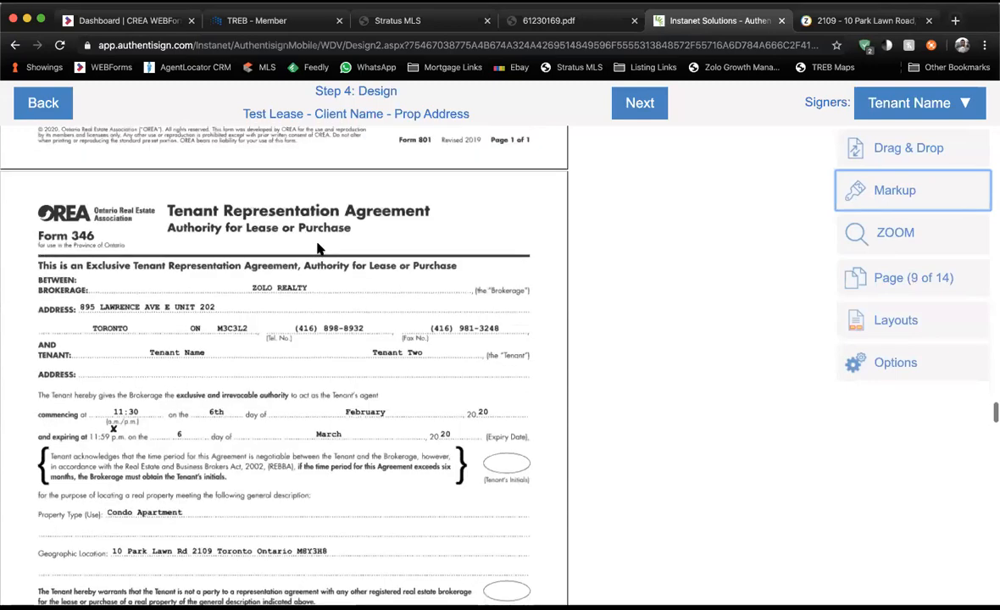
{"action": "scroll", "coordinate": [407, 178], "scroll_direction": "up", "scroll_amount": 1}
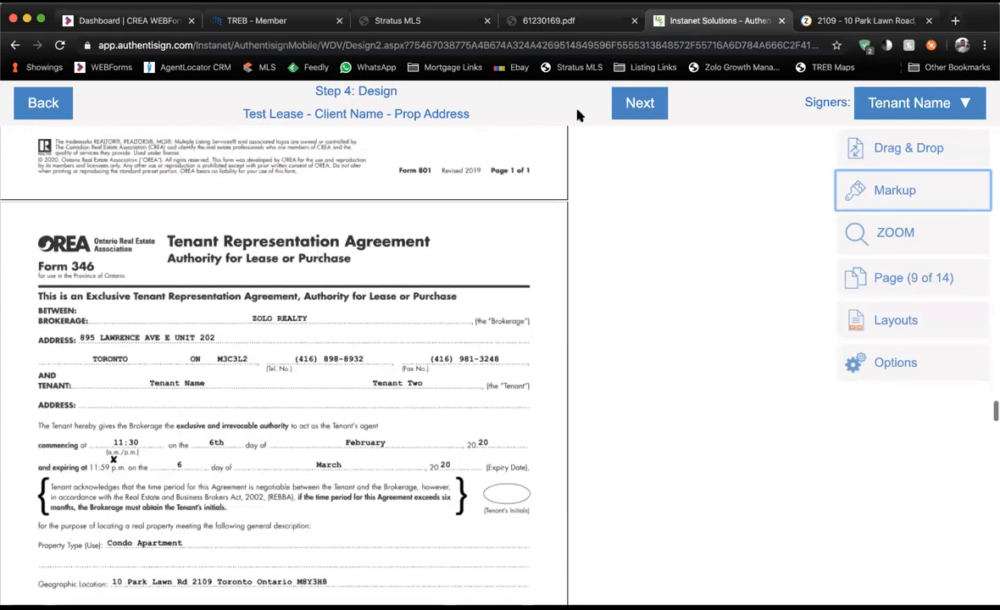
Finalize the signing setup, send the invitations, and acknowledge the success message.
{"action": "left_click", "coordinate": [642, 103]}
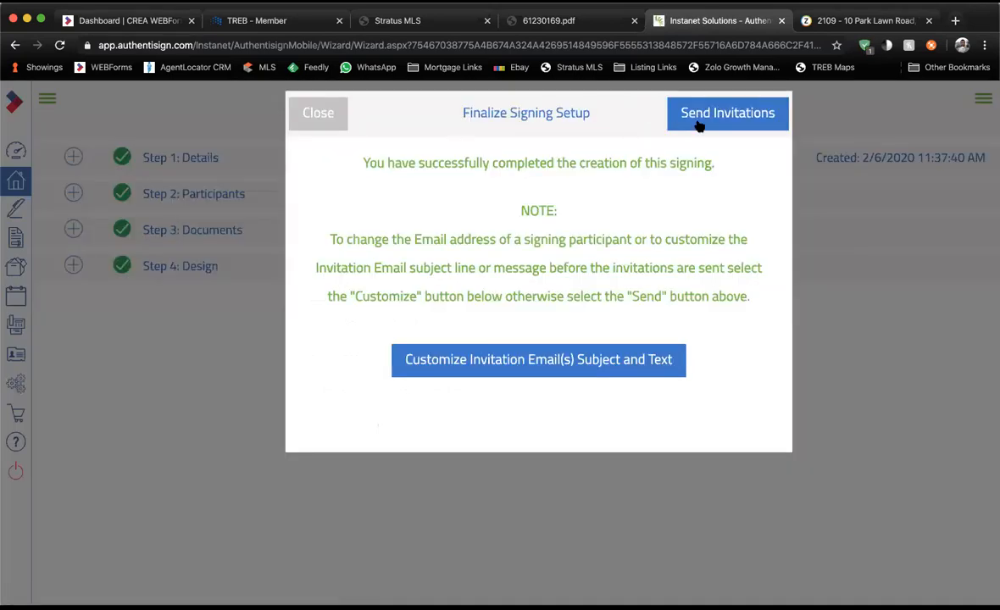
{"action": "left_click", "coordinate": [699, 124]}
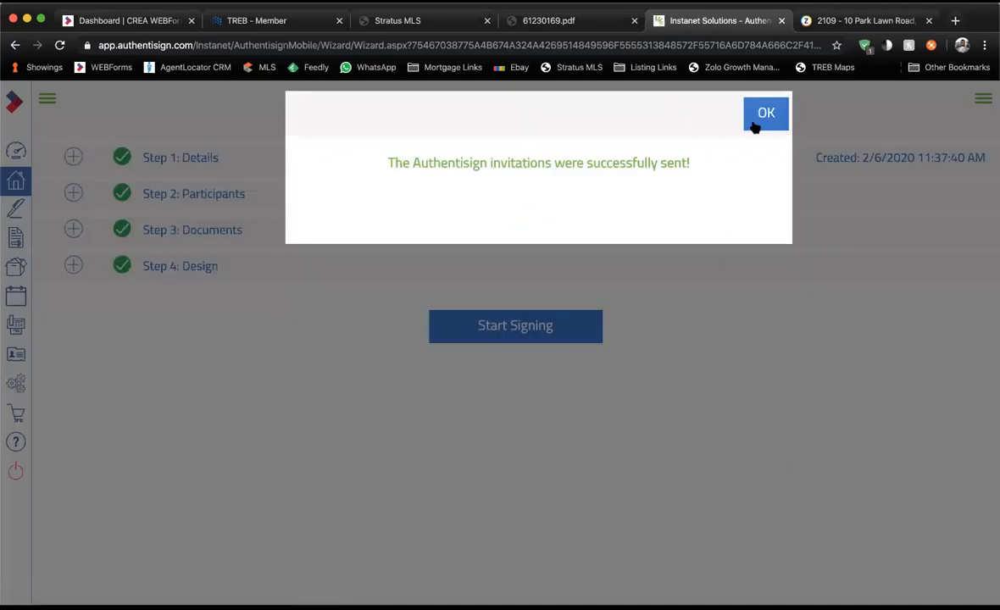
{"action": "left_click", "coordinate": [755, 126]}
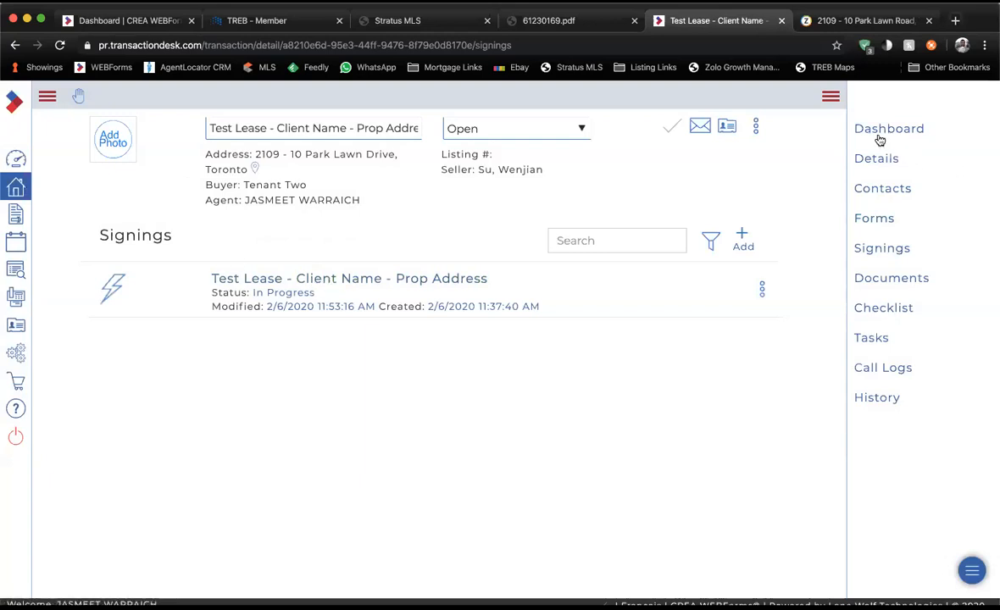
From the Dashboard, open the Test Lease - Client Name - Prop Address transaction's lease signing details.
{"action": "left_click", "coordinate": [17, 160]}
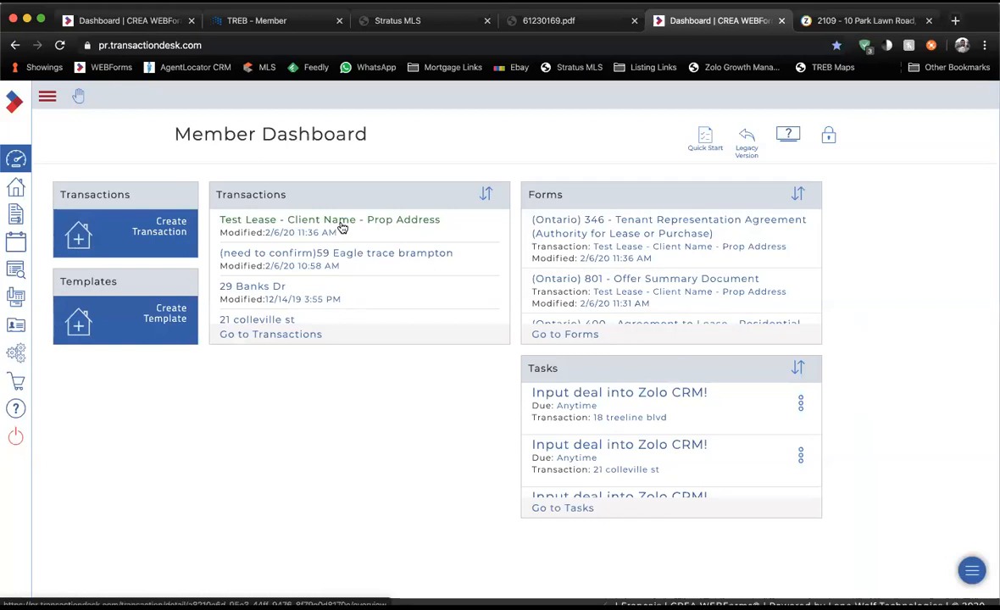
{"action": "left_click", "coordinate": [340, 224]}
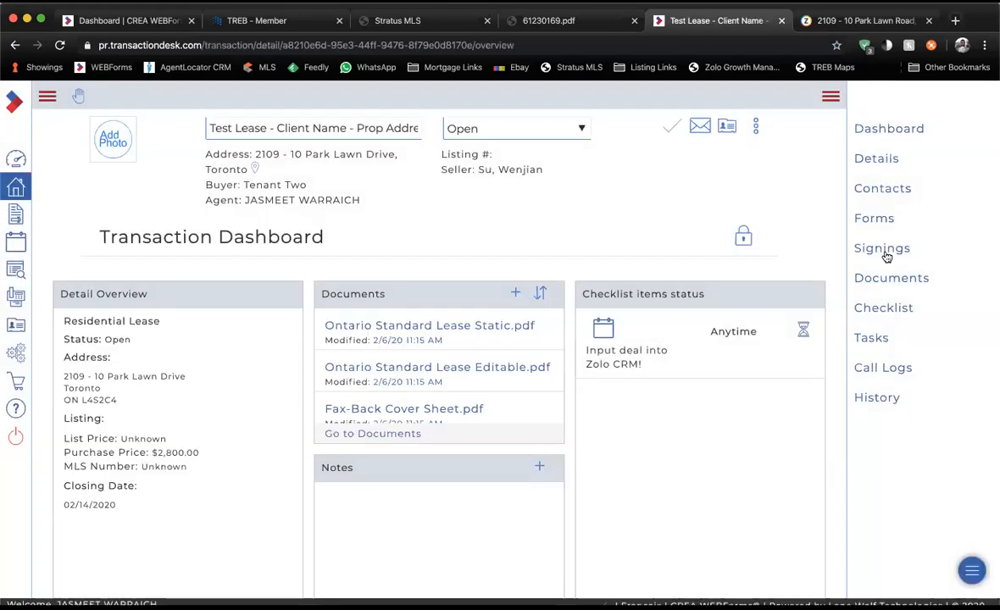
{"action": "left_click", "coordinate": [882, 248]}
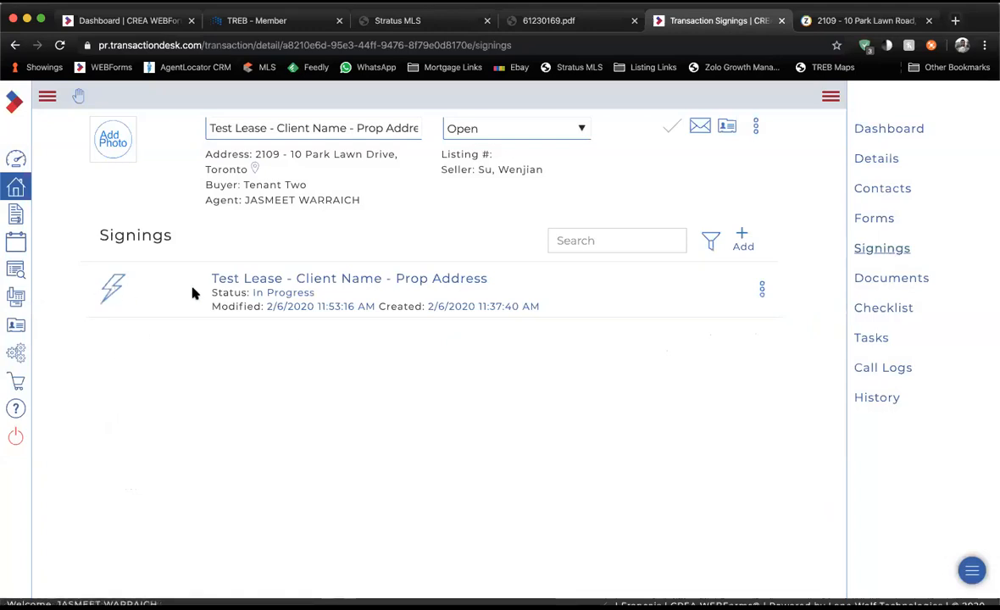
{"action": "left_click", "coordinate": [261, 281]}
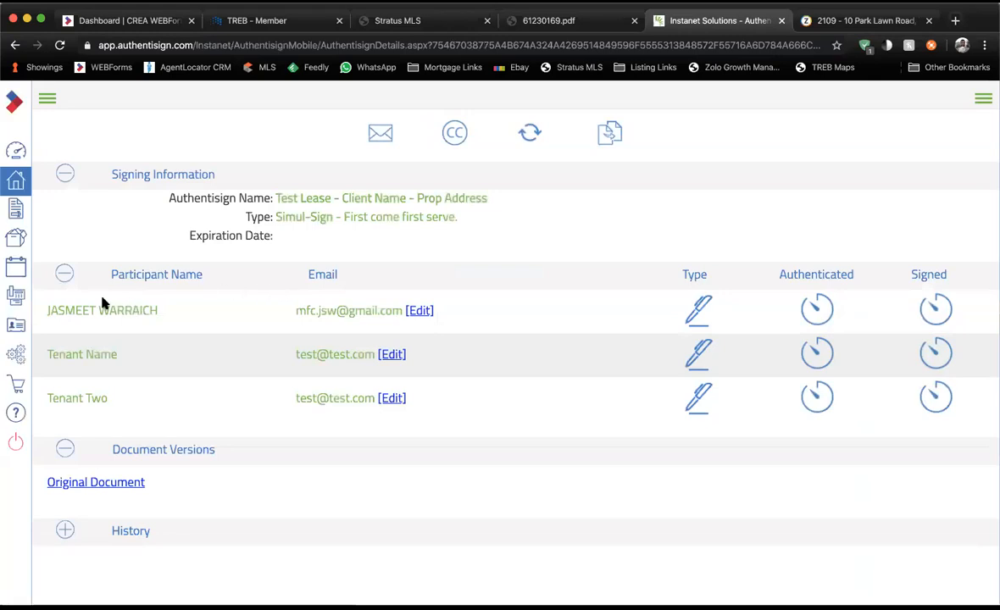
{"action": "left_click_drag", "start_coordinate": [110, 275], "coordinate": [563, 420]}
{"action": "left_click", "coordinate": [559, 422]}
{"action": "left_click_drag", "start_coordinate": [296, 311], "coordinate": [366, 402]}
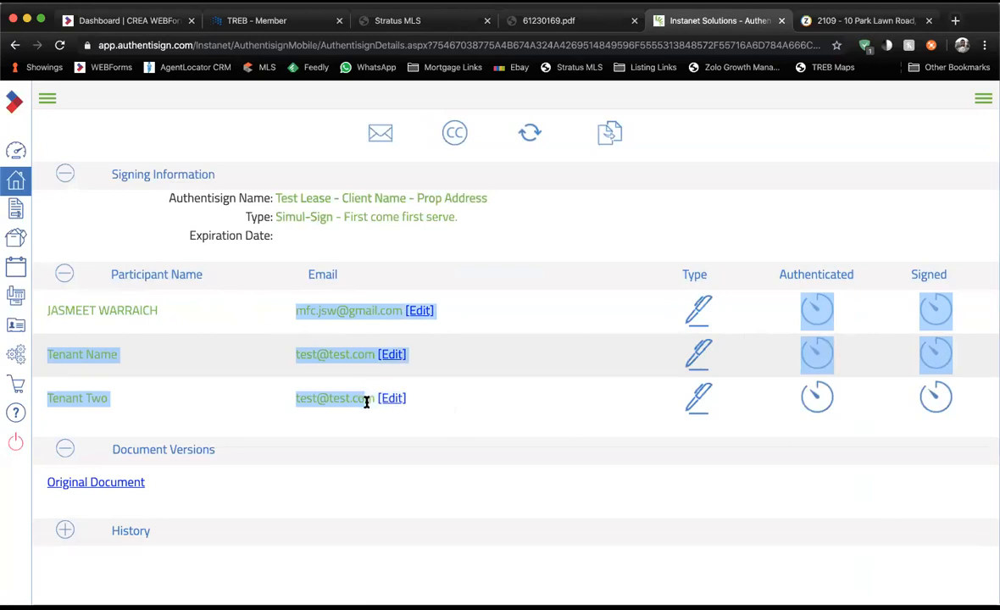
{"action": "left_click", "coordinate": [366, 402]}
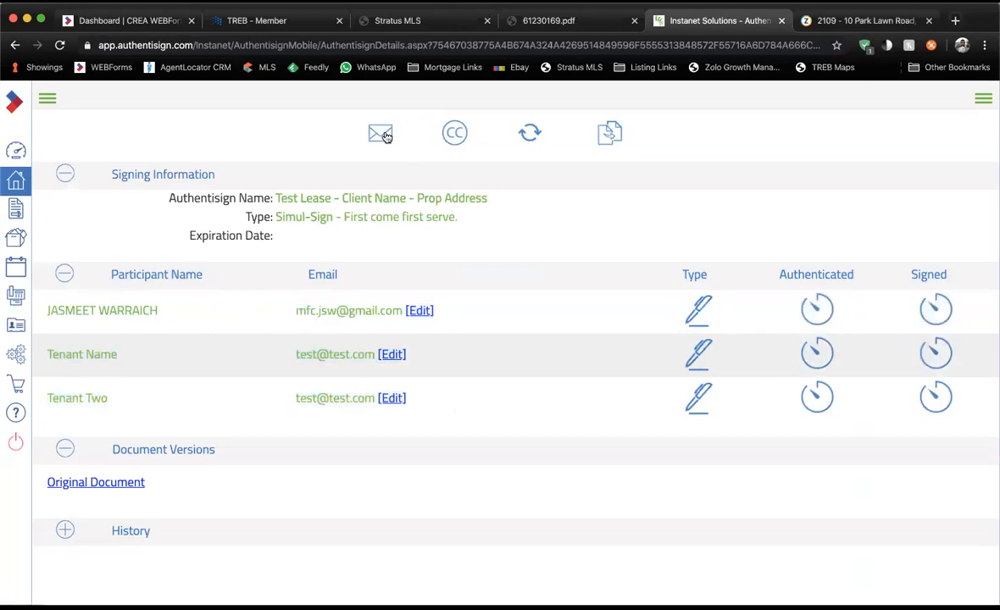
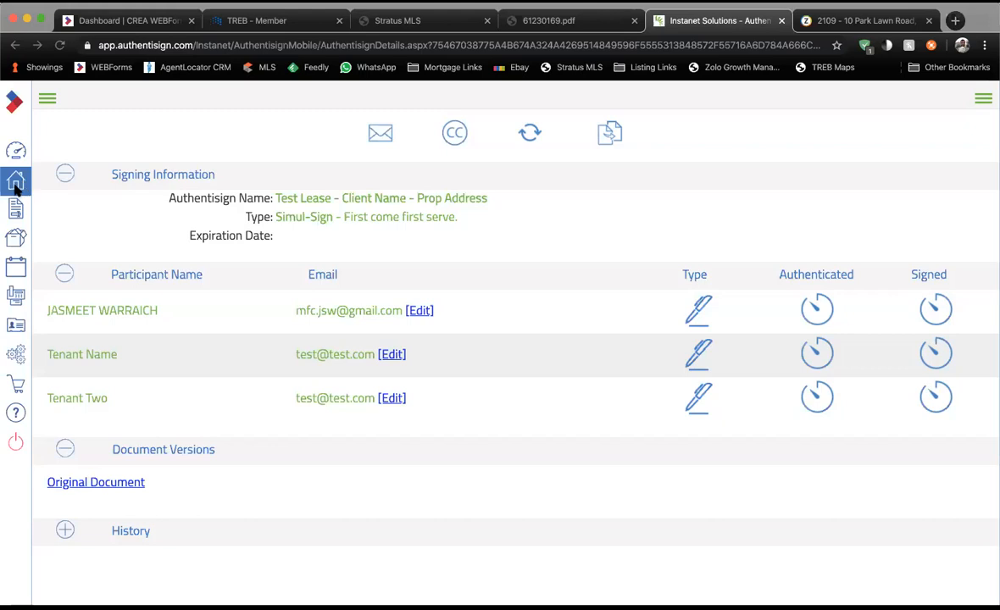
Leave the Authentisign signing details for the Transactions list using the sidebar Home icon.
{"action": "left_click", "coordinate": [15, 189]}
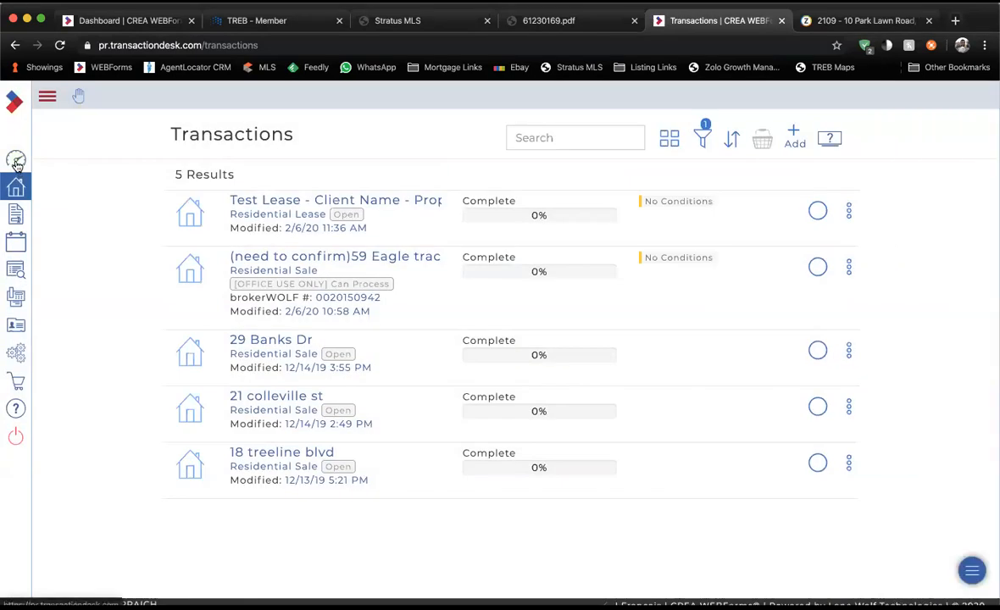
Start a new transaction from the Member Dashboard and copy MLS number W4685400 from the listing.
{"action": "left_click", "coordinate": [16, 161]}
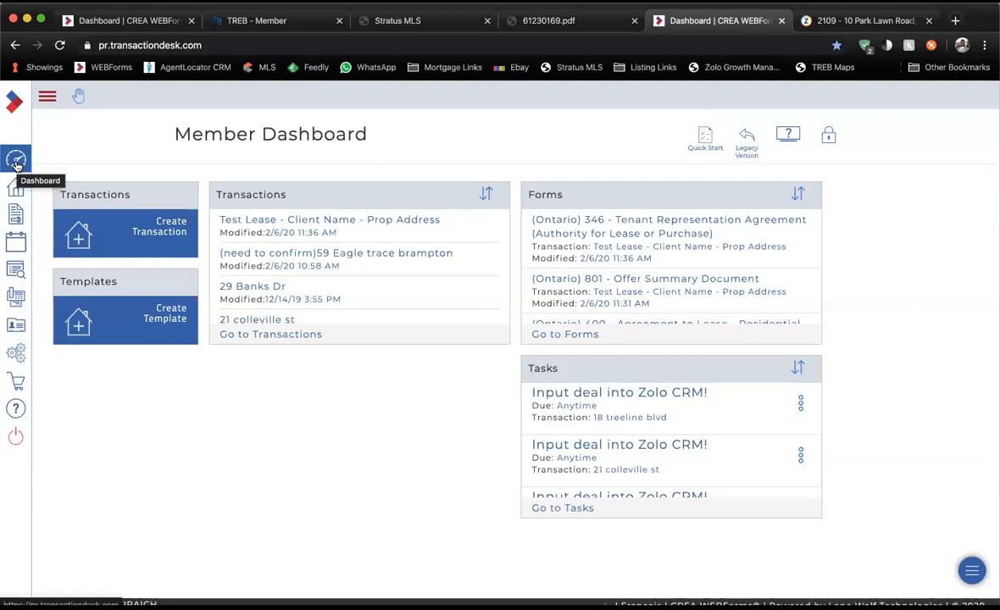
{"action": "left_click", "coordinate": [177, 223]}
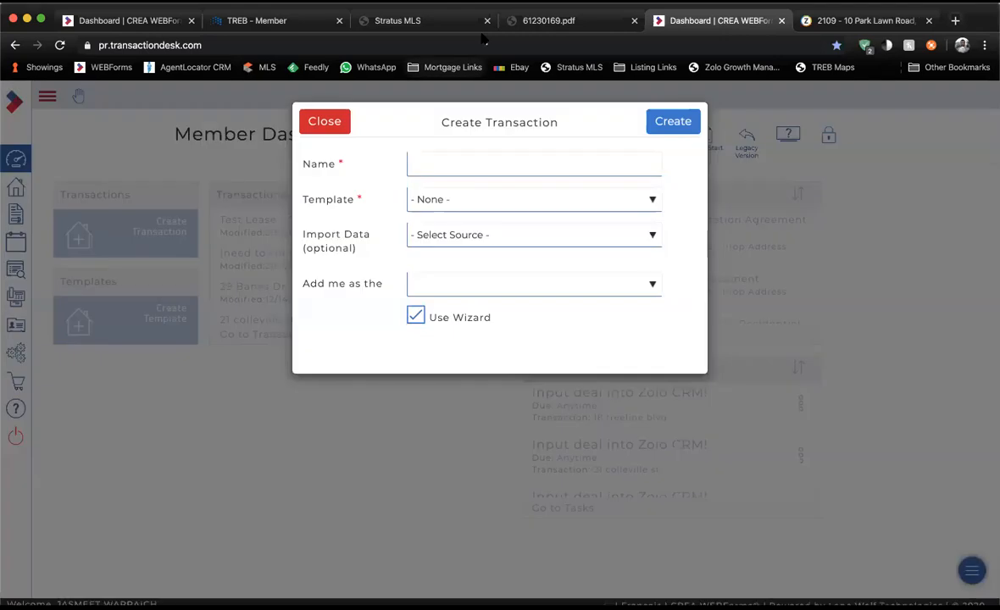
{"action": "left_click", "coordinate": [403, 20]}
{"action": "left_click", "coordinate": [466, 188]}
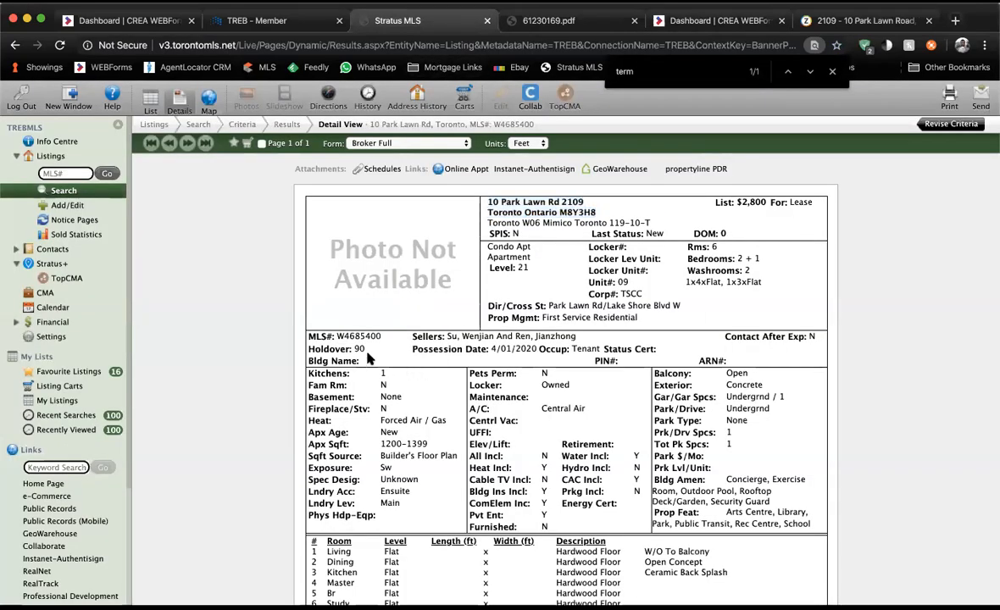
{"action": "left_click_drag", "start_coordinate": [337, 338], "coordinate": [381, 339]}
{"action": "key", "text": "super+c"}
{"action": "left_click", "coordinate": [666, 20]}
Name the transaction 'Test Lease', checking the listing tab for the property address.
{"action": "left_click", "coordinate": [444, 167]}
{"action": "type", "text": "Test Lease -"}
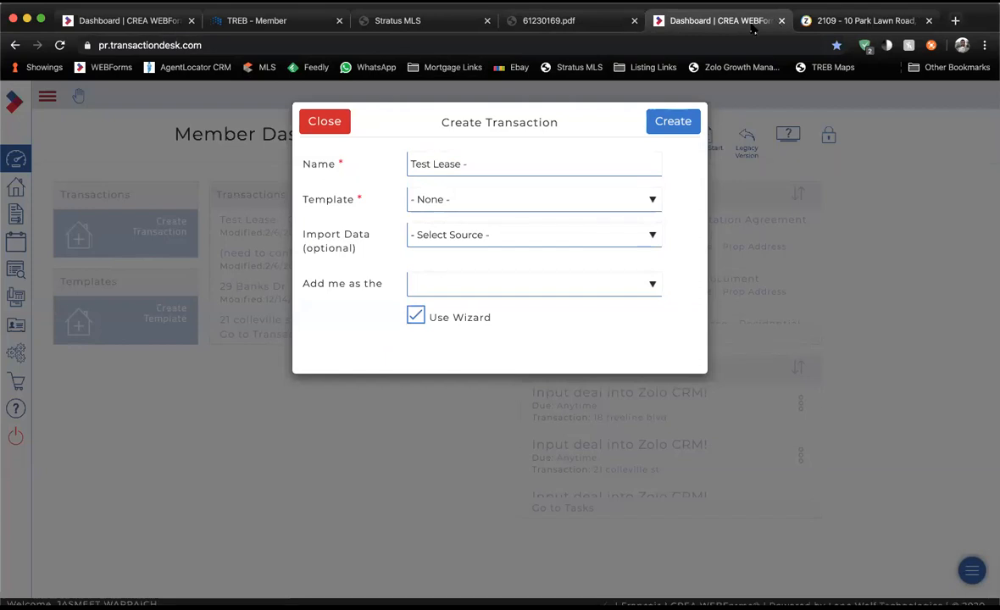
{"action": "key", "text": "ctrl+shift+Tab"}
{"action": "key", "text": "ctrl+shift+Tab"}
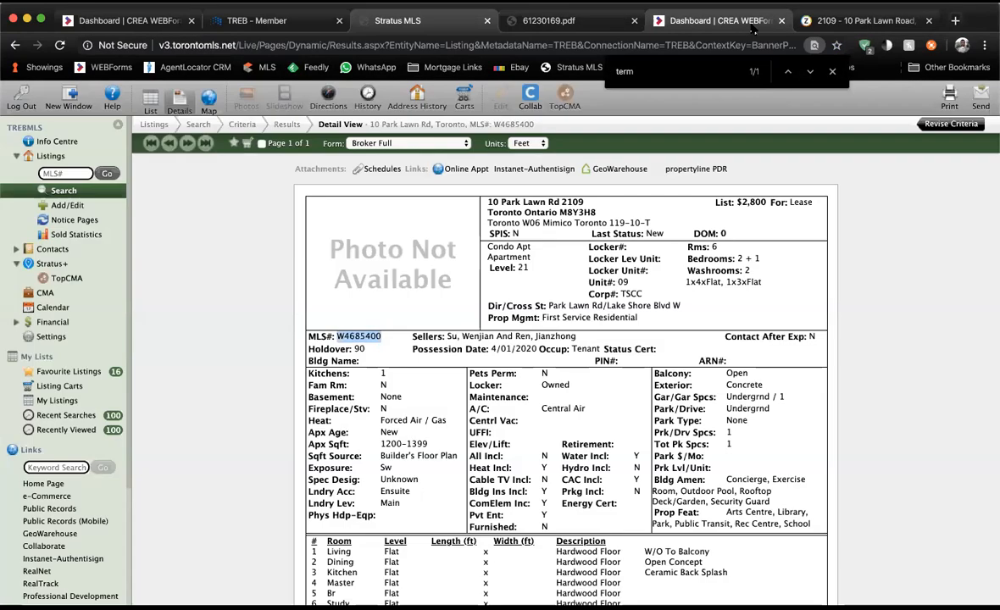
{"action": "left_click", "coordinate": [759, 27]}
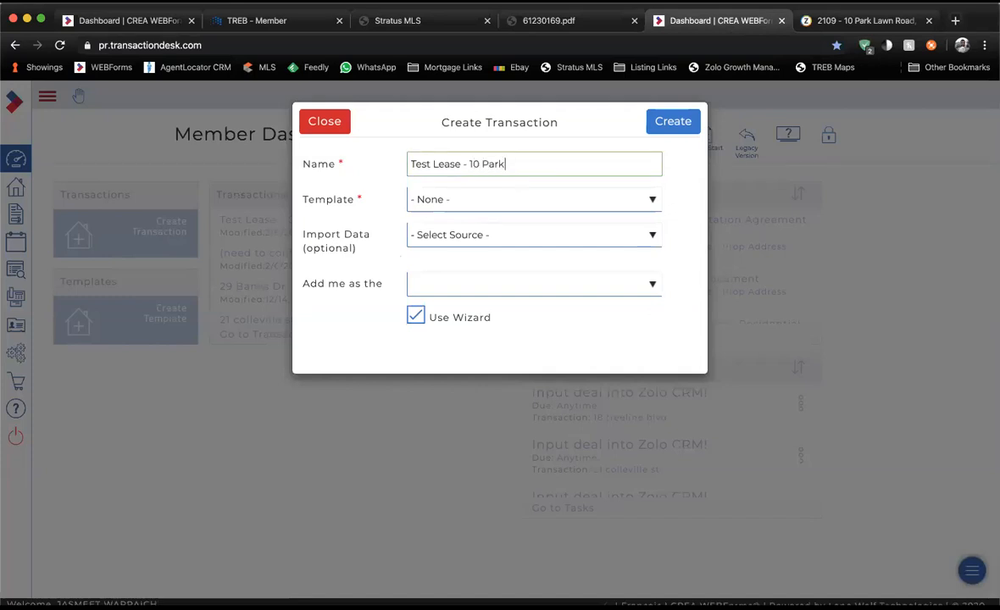
Finish the name and choose the Offer Lease template with Toronto Real Estate Board > Condo Property import.
{"action": "type", "text": "n Rod"}
{"action": "left_click", "coordinate": [490, 198]}
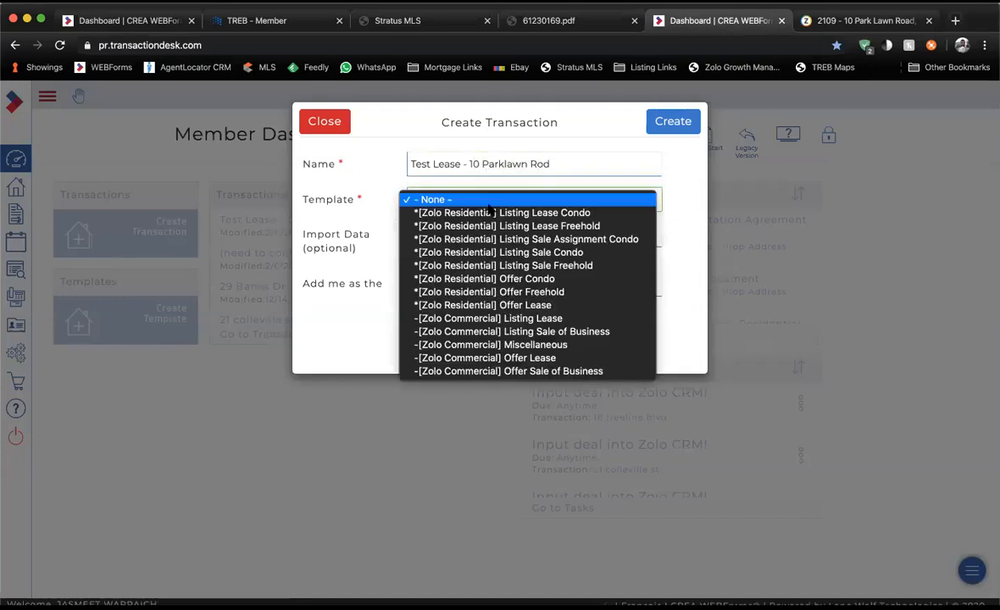
{"action": "left_click", "coordinate": [492, 306]}
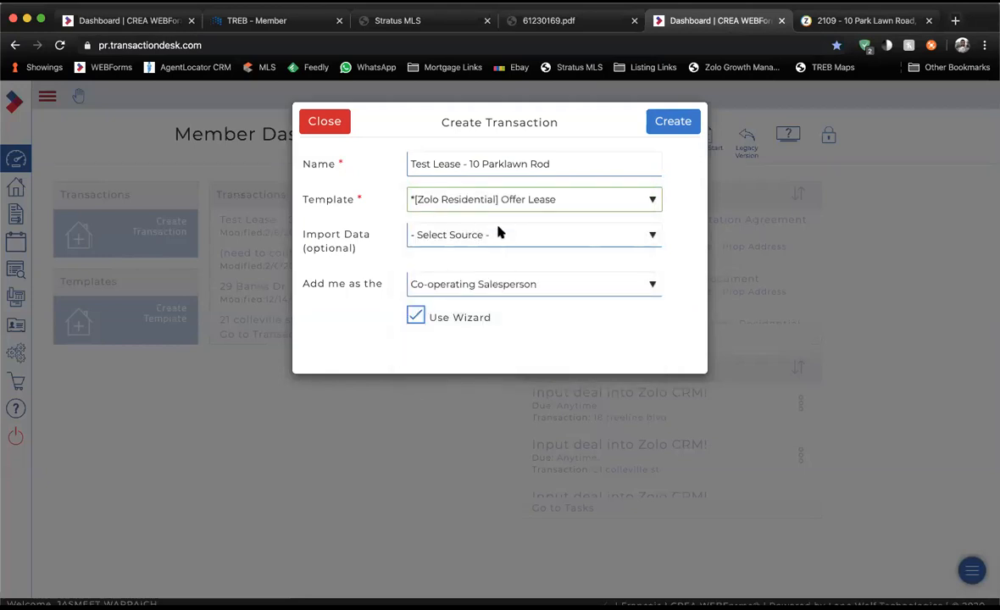
{"action": "left_click", "coordinate": [499, 234]}
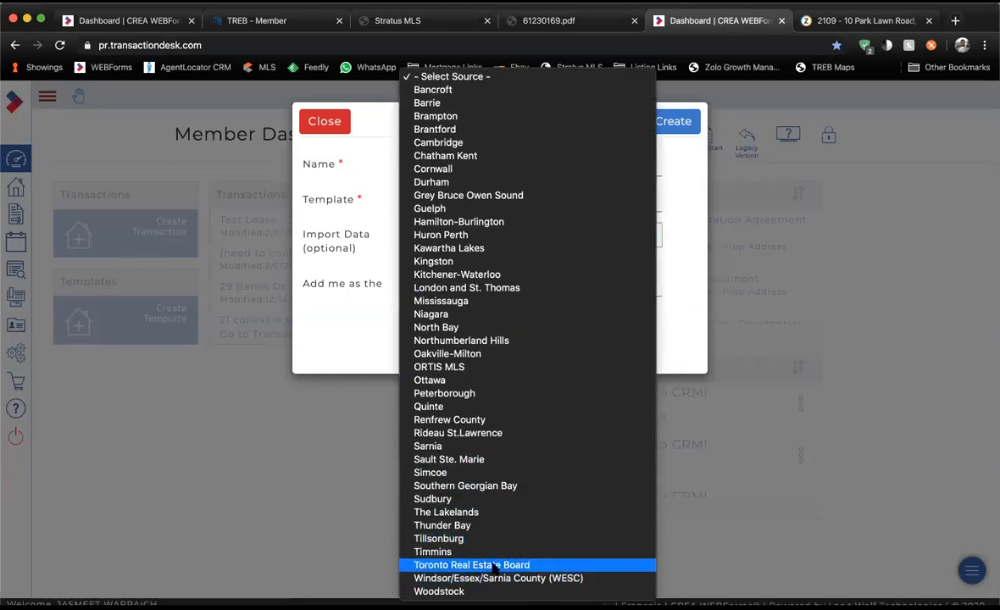
{"action": "left_click", "coordinate": [471, 565]}
{"action": "left_click", "coordinate": [476, 263]}
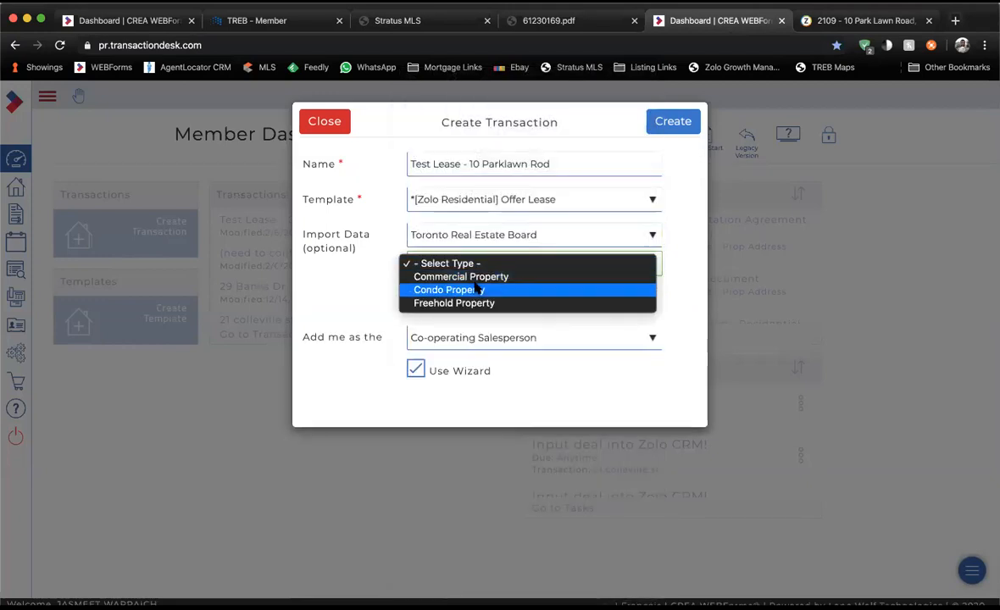
{"action": "left_click", "coordinate": [468, 289]}
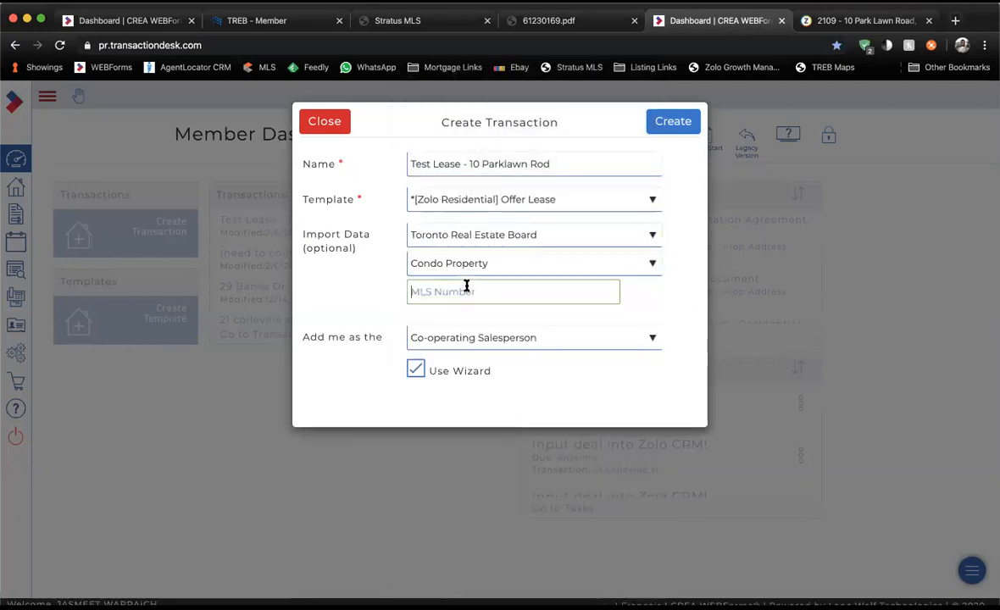
Paste MLS number W4685400, turn off Use Wizard, and create the transaction.
{"action": "left_click", "coordinate": [466, 291]}
{"action": "key", "text": "super+v"}
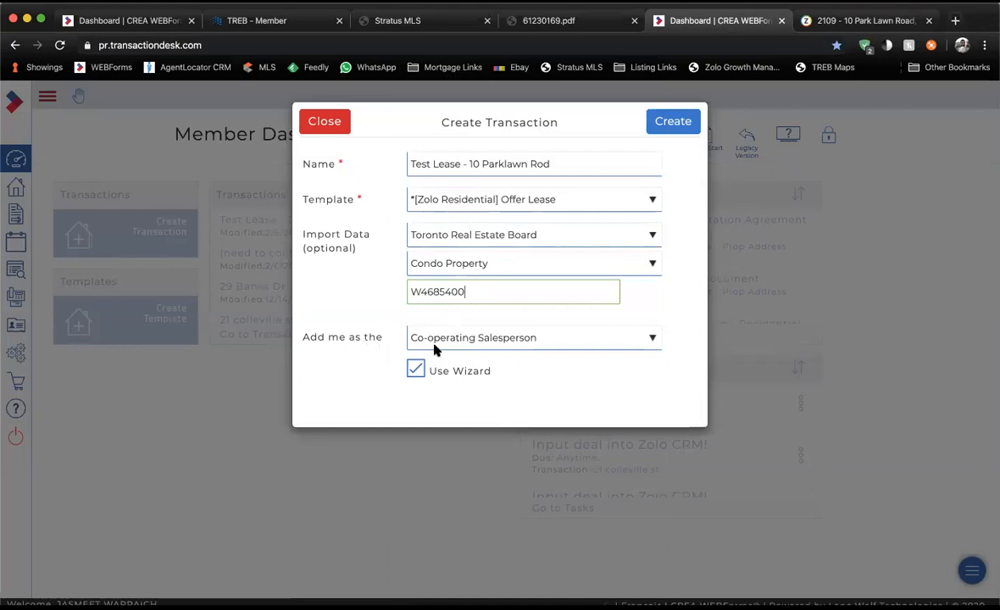
{"action": "left_click", "coordinate": [417, 370]}
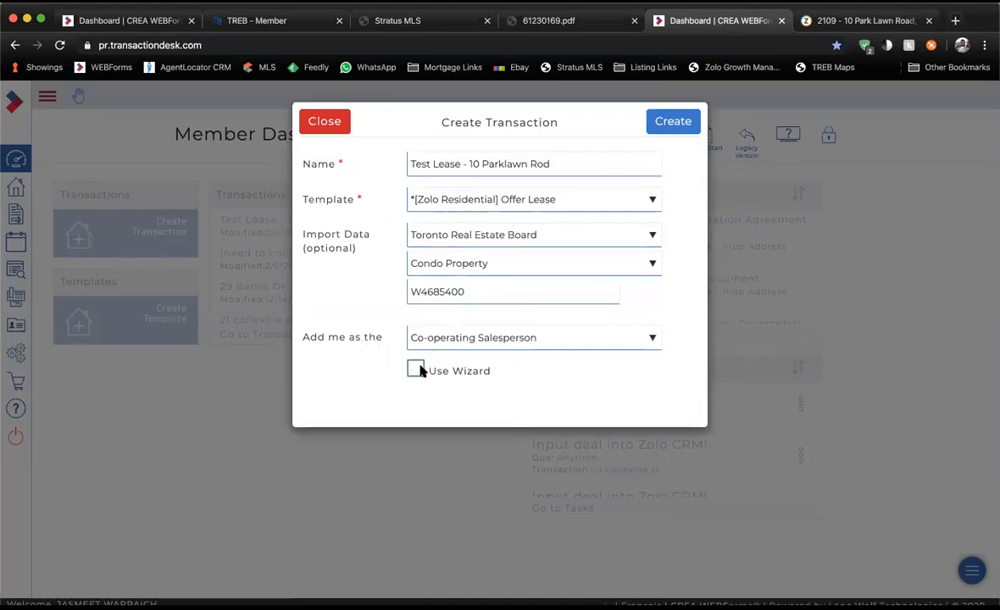
{"action": "left_click", "coordinate": [671, 127]}
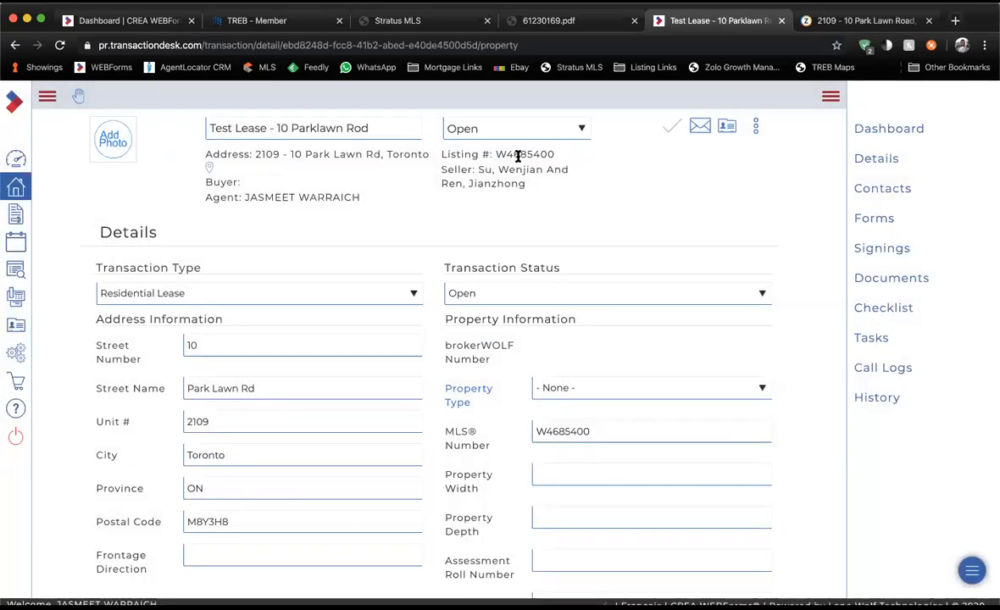
Review the imported listing, seller and list price details, then go to the transaction's Forms.
{"action": "left_click_drag", "start_coordinate": [518, 157], "coordinate": [565, 174]}
{"action": "left_click", "coordinate": [455, 179]}
{"action": "left_click_drag", "start_coordinate": [448, 172], "coordinate": [527, 186]}
{"action": "left_click", "coordinate": [332, 324]}
{"action": "scroll", "coordinate": [242, 523], "scroll_direction": "down", "scroll_amount": 5}
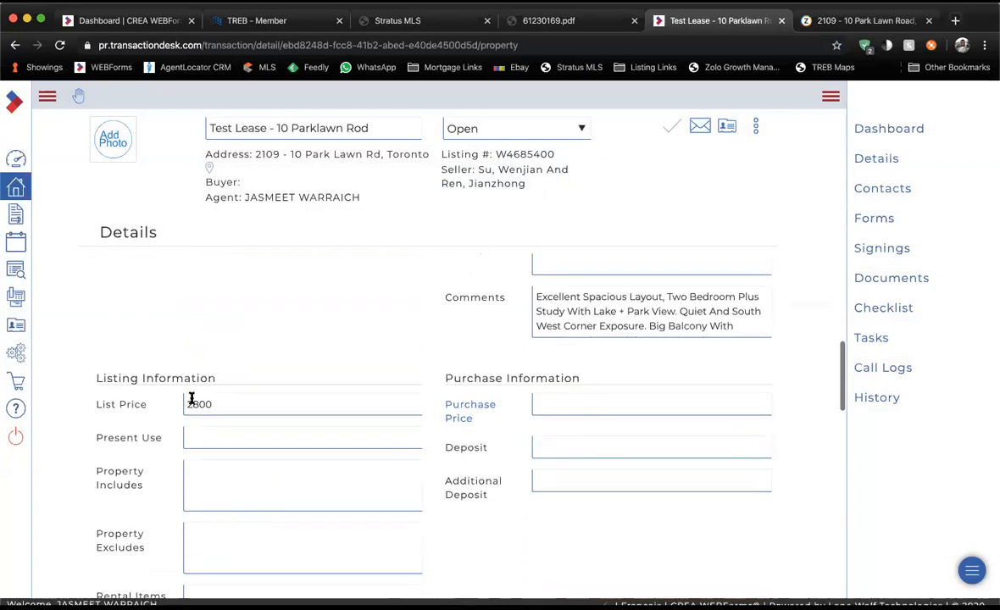
{"action": "left_click_drag", "start_coordinate": [94, 404], "coordinate": [151, 405]}
{"action": "left_click", "coordinate": [153, 408]}
{"action": "scroll", "coordinate": [464, 397], "scroll_direction": "up", "scroll_amount": 5}
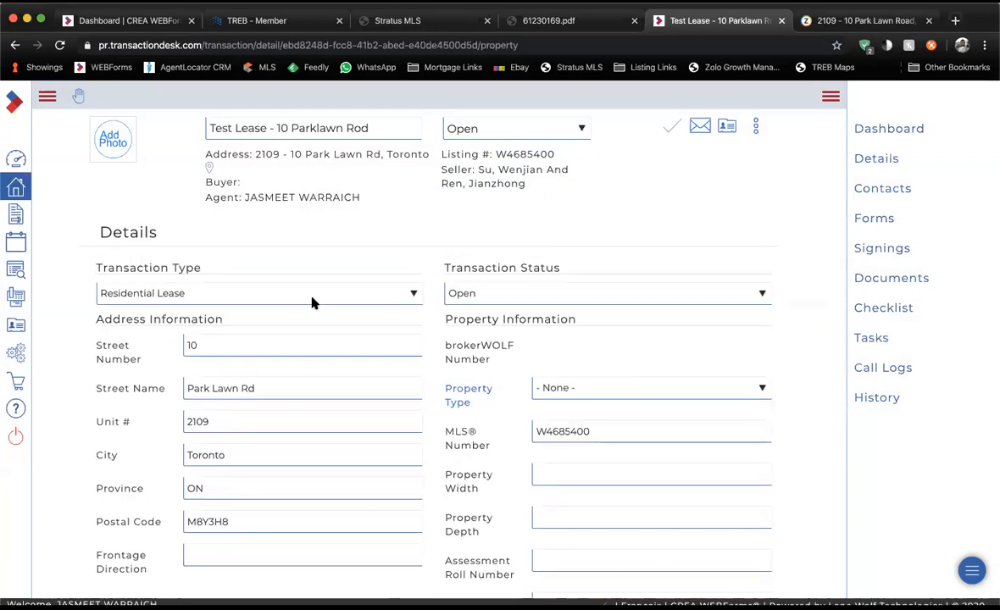
{"action": "left_click", "coordinate": [872, 224]}
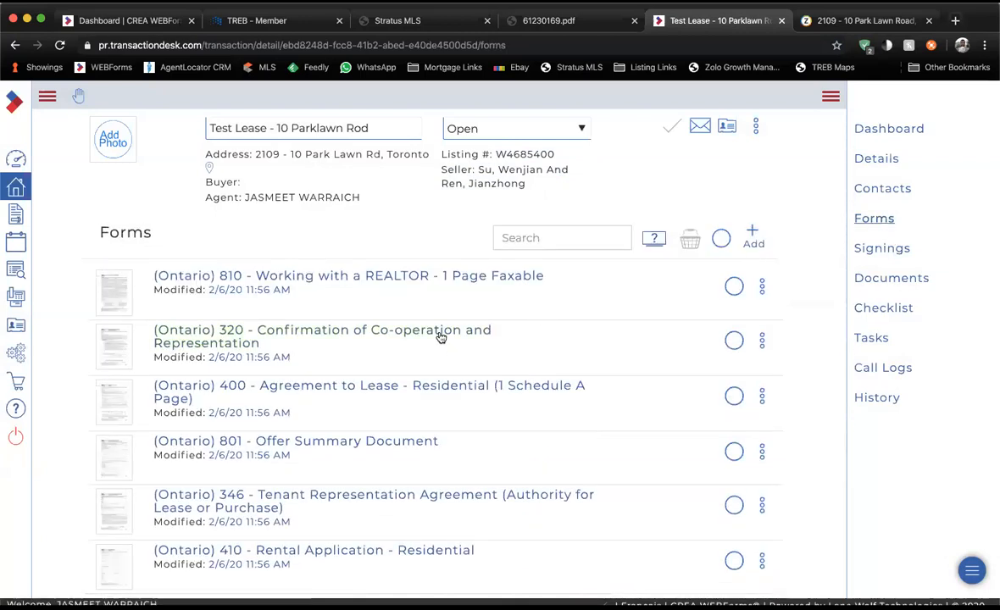
Open Form 320 and enter Tenant One and Tenant Two as the buyers.
{"action": "left_click", "coordinate": [439, 336]}
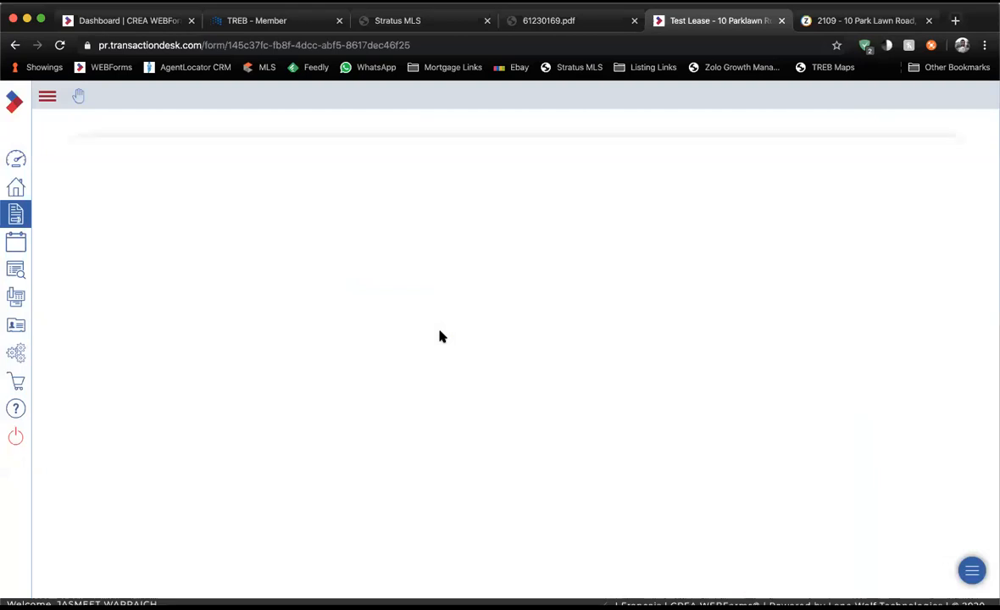
{"action": "left_click", "coordinate": [392, 290]}
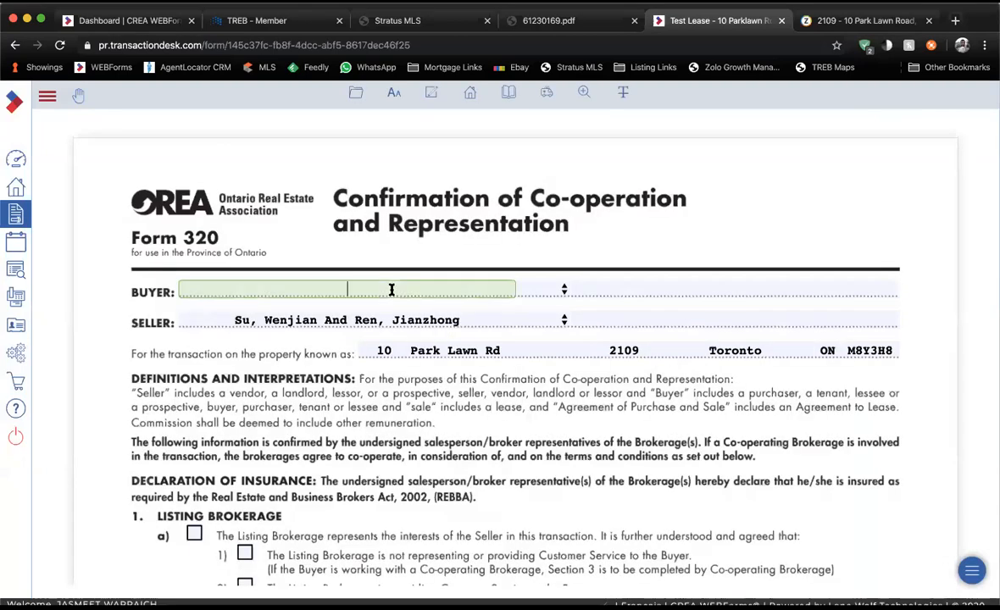
{"action": "type", "text": "Tenant One"}
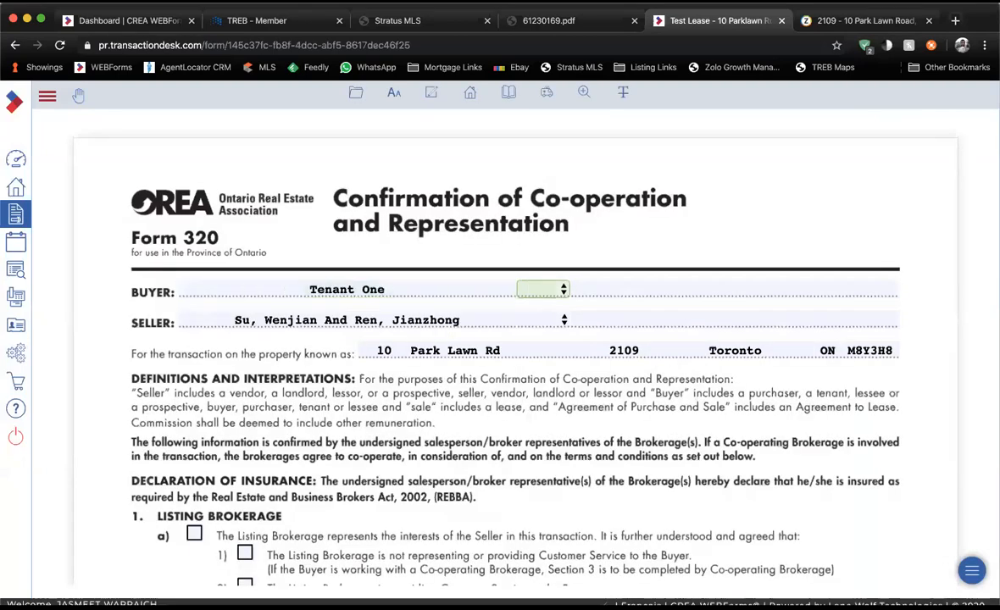
{"action": "key", "text": "Tab"}
{"action": "type", "text": "Tenant 2"}
{"action": "type", "text": "wo"}
Tick Listing Brokerage a) and 1), Co-operating a) and Commission a), with commission '1/2 Months Rent + HST'.
{"action": "left_click", "coordinate": [194, 532]}
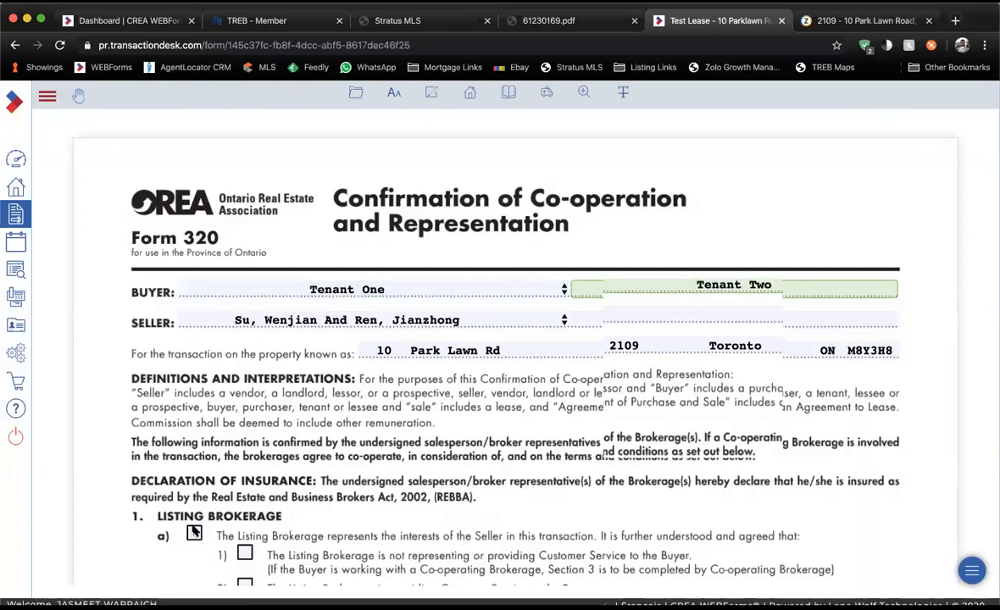
{"action": "scroll", "coordinate": [194, 532], "scroll_direction": "down", "scroll_amount": 3}
{"action": "left_click", "coordinate": [245, 451]}
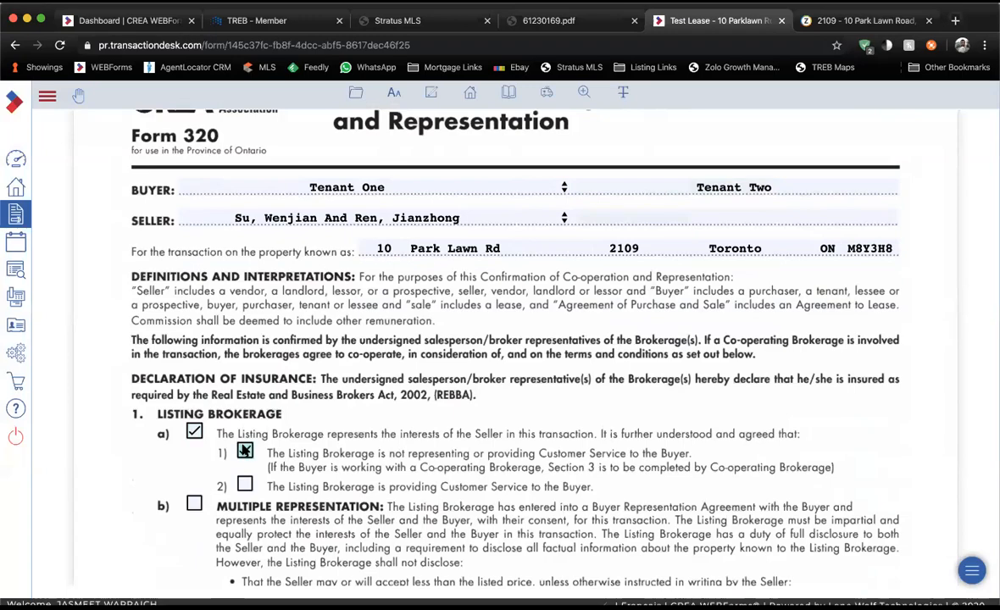
{"action": "scroll", "coordinate": [244, 447], "scroll_direction": "down", "scroll_amount": 10}
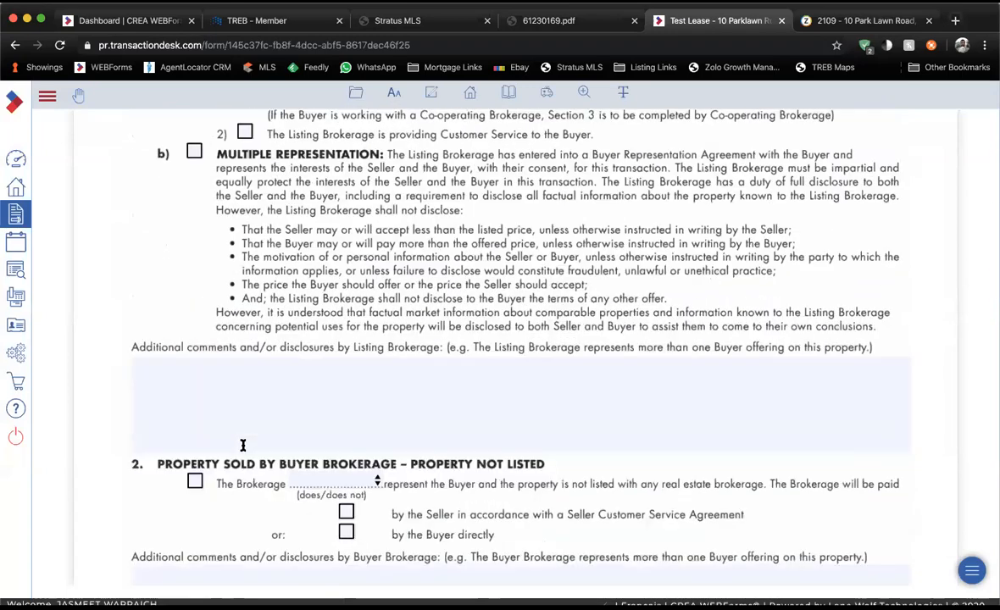
{"action": "scroll", "coordinate": [243, 445], "scroll_direction": "down", "scroll_amount": 12}
{"action": "left_click", "coordinate": [196, 463]}
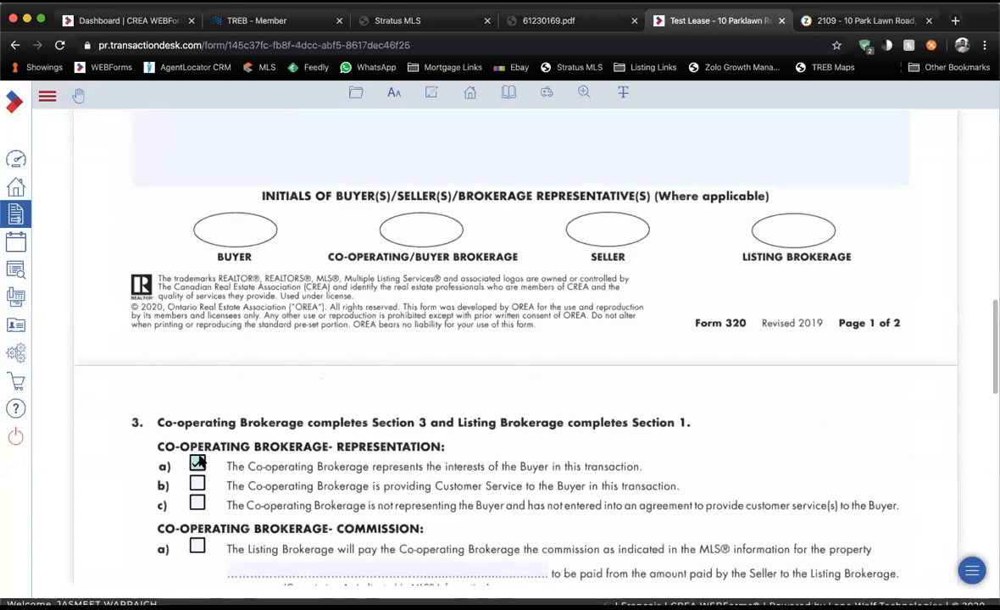
{"action": "scroll", "coordinate": [197, 463], "scroll_direction": "down", "scroll_amount": 2}
{"action": "left_click", "coordinate": [197, 465]}
{"action": "left_click", "coordinate": [286, 489]}
{"action": "type", "text": "1/2 Months Rent + HST"}
Scroll through the rest of Form 320 and return to the transaction's forms list.
{"action": "scroll", "coordinate": [314, 394], "scroll_direction": "down", "scroll_amount": 5}
{"action": "scroll", "coordinate": [315, 394], "scroll_direction": "down", "scroll_amount": 7}
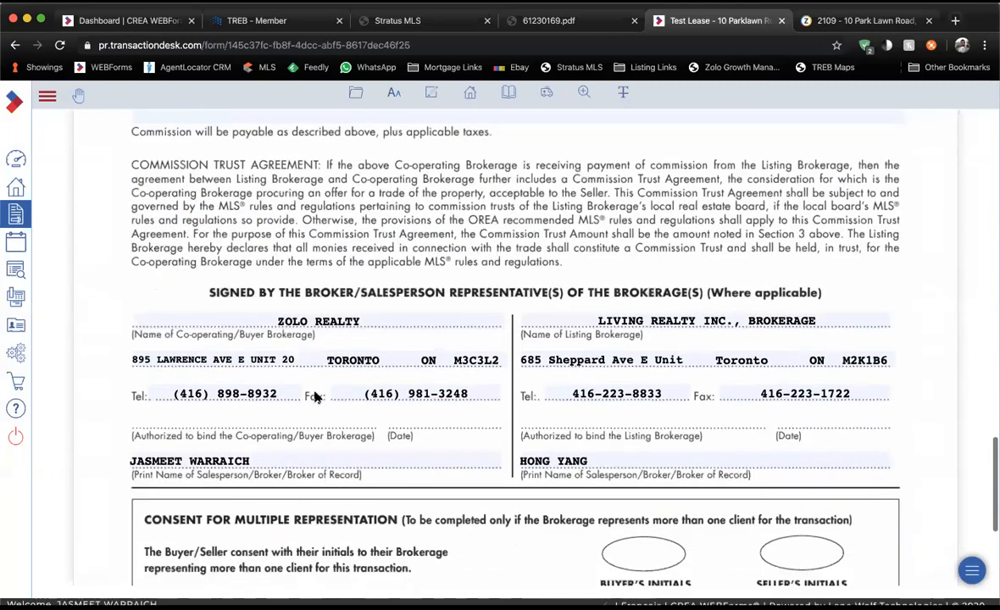
{"action": "scroll", "coordinate": [318, 389], "scroll_direction": "down", "scroll_amount": 1}
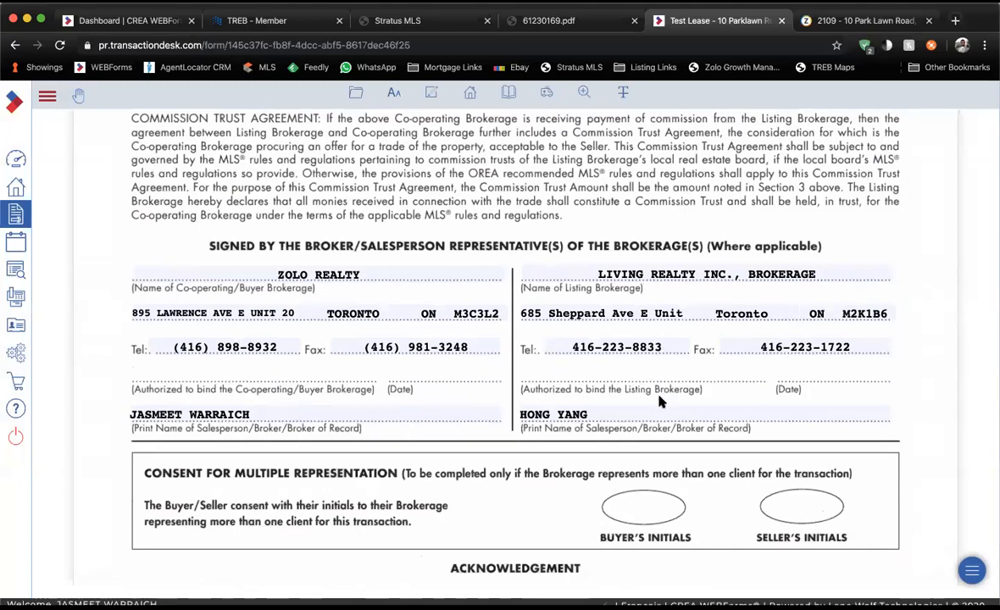
{"action": "scroll", "coordinate": [661, 417], "scroll_direction": "down", "scroll_amount": 1}
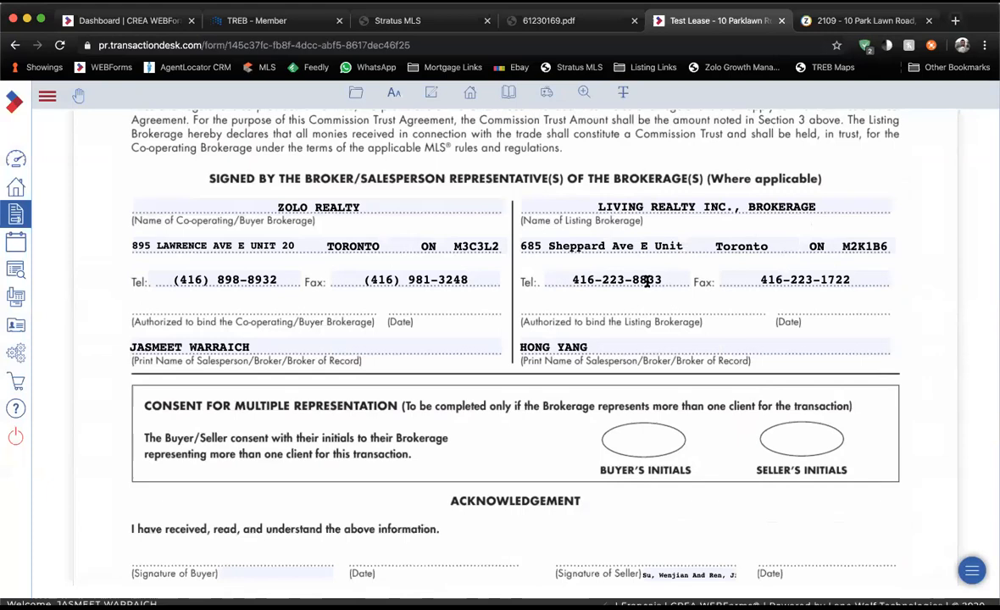
{"action": "scroll", "coordinate": [593, 319], "scroll_direction": "down", "scroll_amount": 1}
{"action": "scroll", "coordinate": [593, 319], "scroll_direction": "down", "scroll_amount": 1}
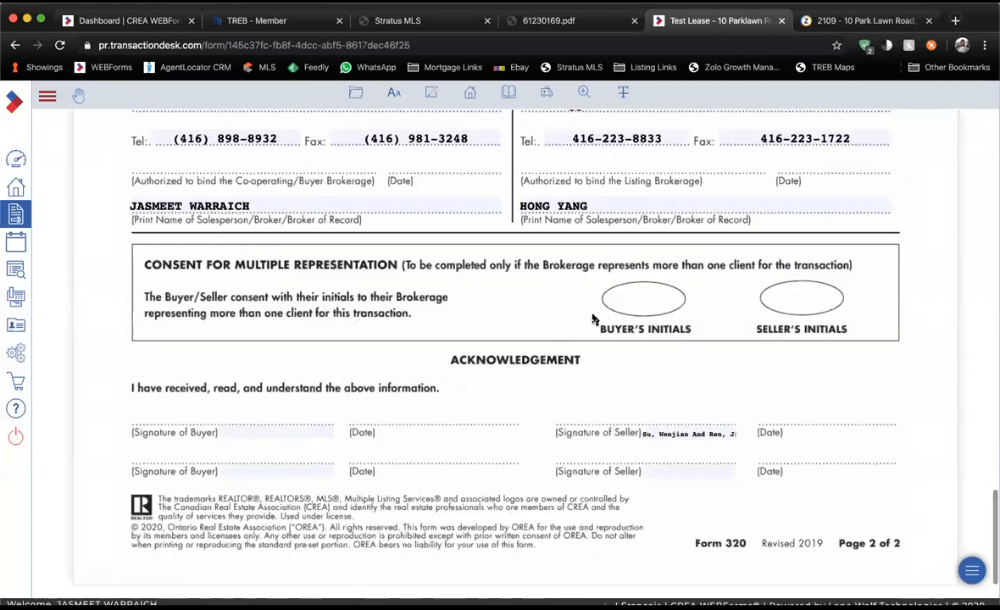
{"action": "left_click", "coordinate": [471, 94]}
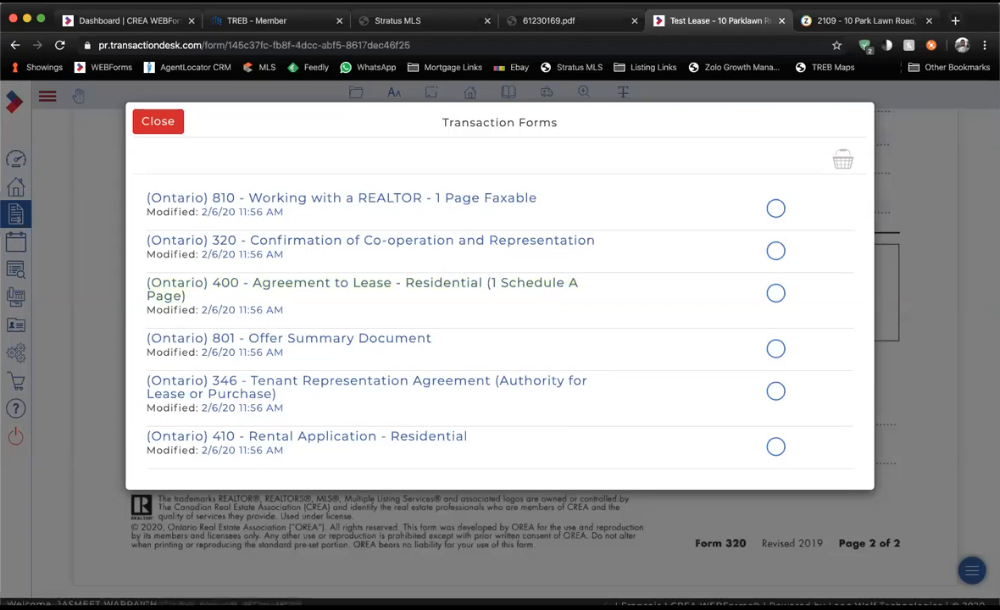
In Form 400, date the lease February 6 with a 1 Year term commencing 02/14/2020.
{"action": "left_click", "coordinate": [447, 283]}
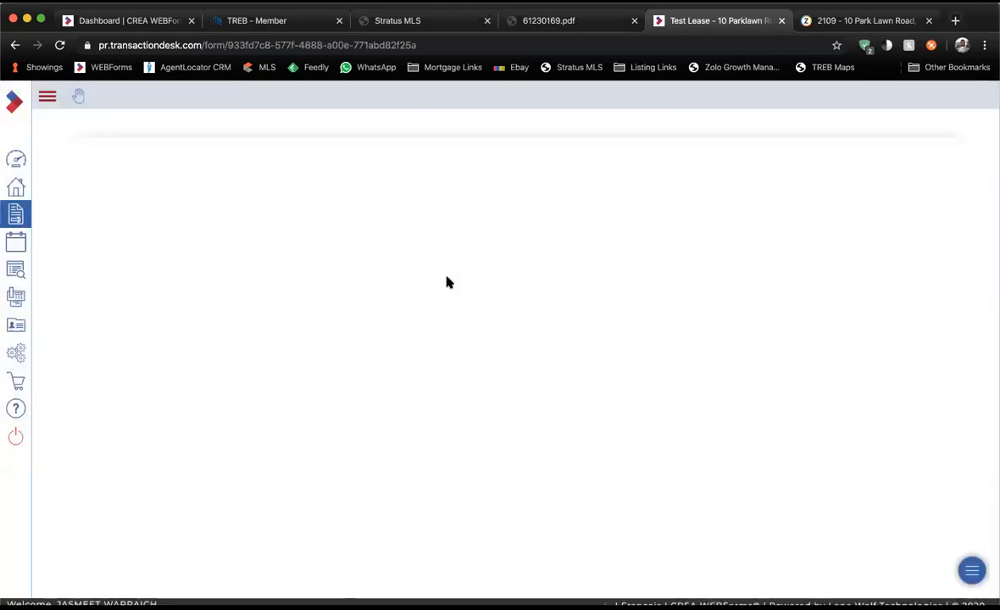
{"action": "left_click", "coordinate": [354, 284]}
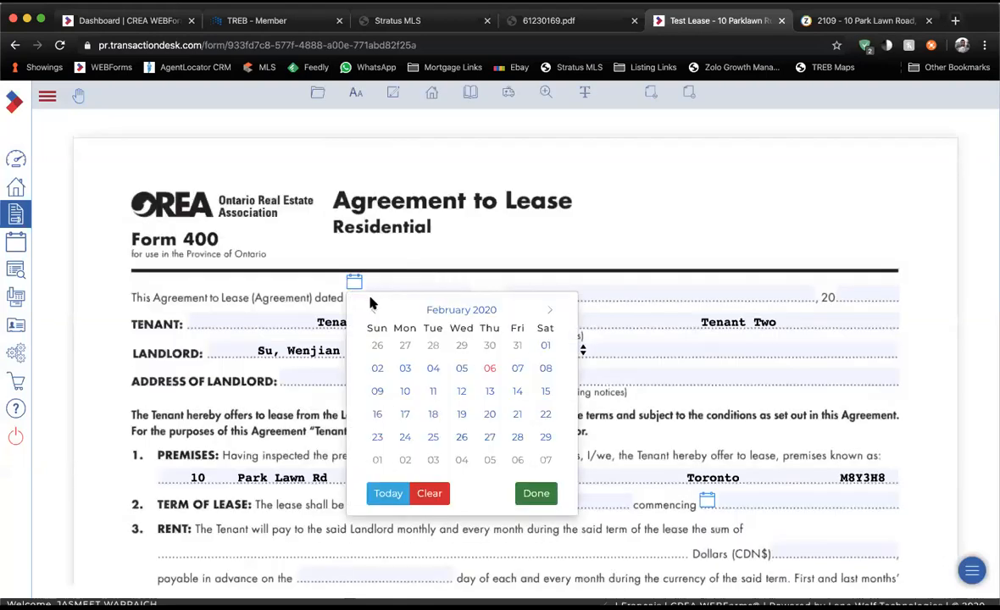
{"action": "left_click", "coordinate": [489, 366]}
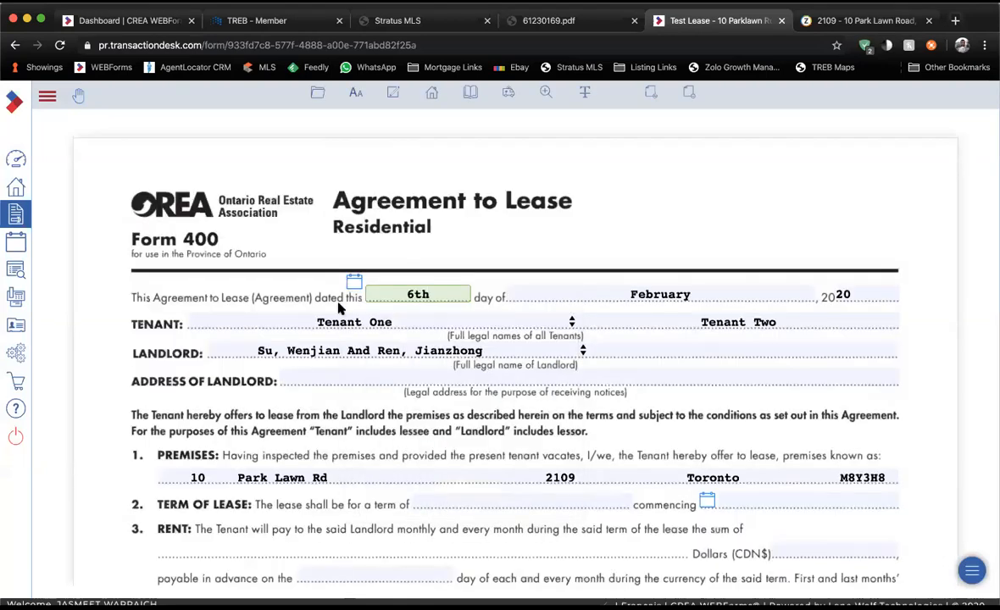
{"action": "scroll", "coordinate": [339, 310], "scroll_direction": "down", "scroll_amount": 3}
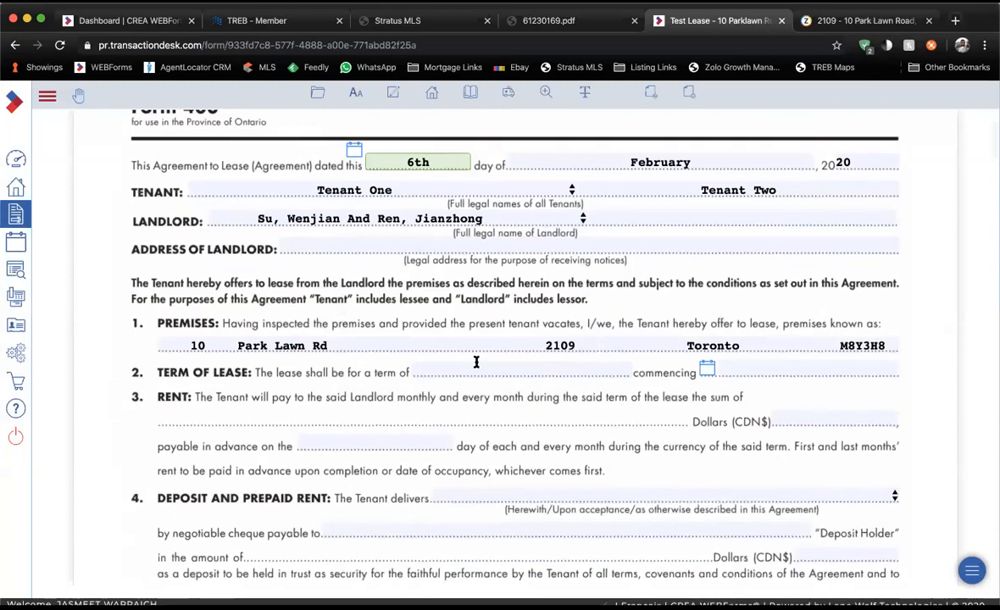
{"action": "left_click", "coordinate": [381, 189]}
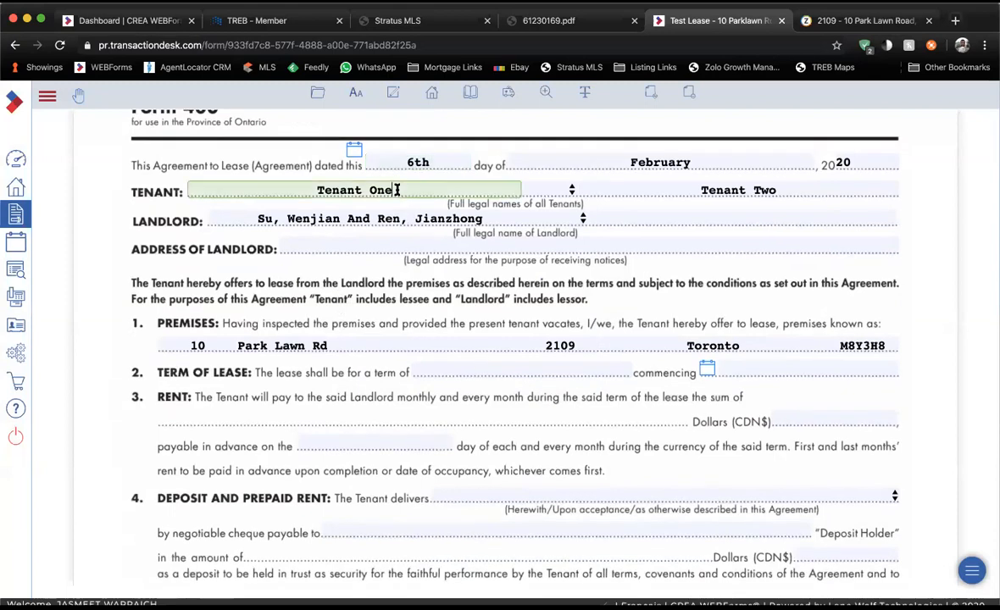
{"action": "left_click", "coordinate": [551, 370]}
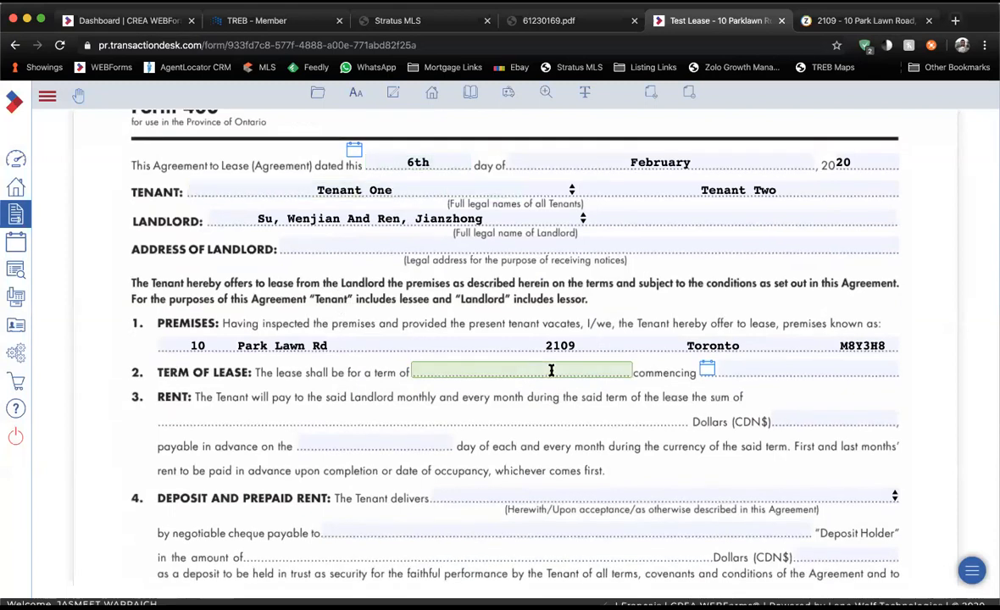
{"action": "type", "text": "1 Year"}
{"action": "key", "text": "Tab"}
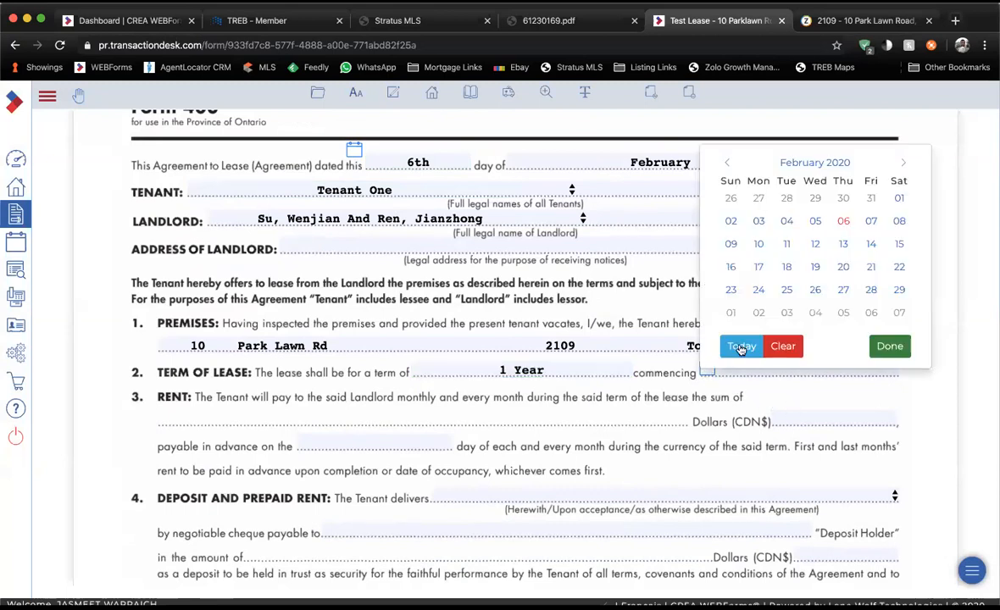
{"action": "left_click", "coordinate": [871, 243]}
Set monthly rent to 2,800.00 and a 3,600.00 deposit delivered upon acceptance.
{"action": "left_click", "coordinate": [819, 411]}
{"action": "type", "text": "2,800"}
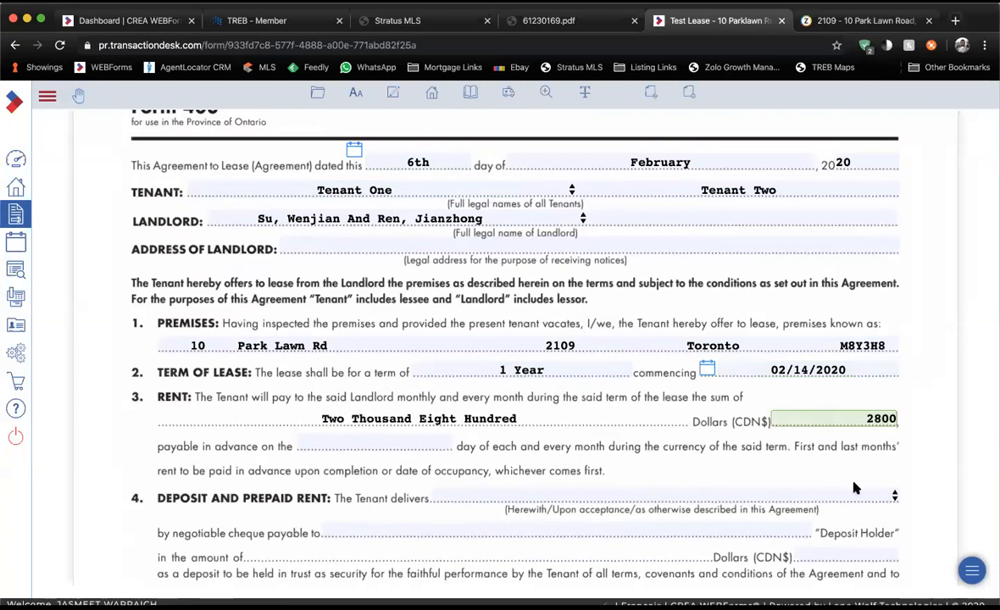
{"action": "left_click", "coordinate": [854, 498]}
{"action": "left_click", "coordinate": [776, 526]}
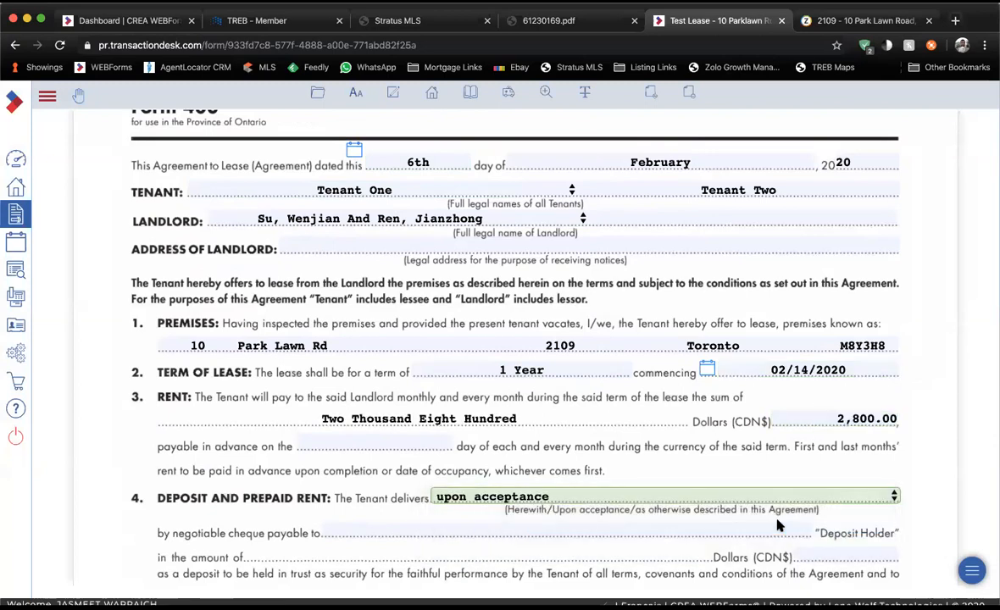
{"action": "left_click", "coordinate": [819, 555]}
{"action": "type", "text": "3600"}
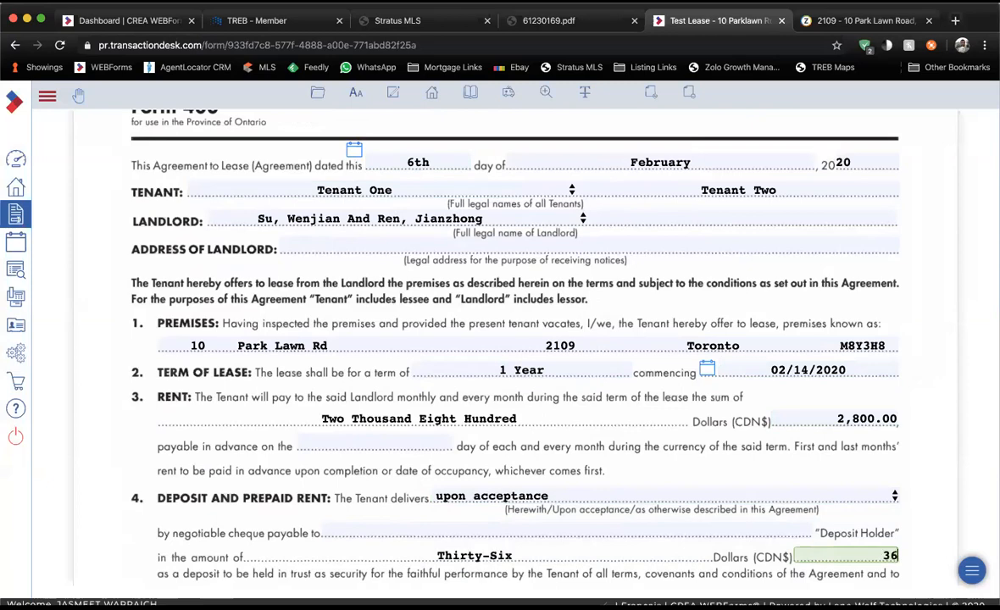
{"action": "left_click", "coordinate": [647, 533]}
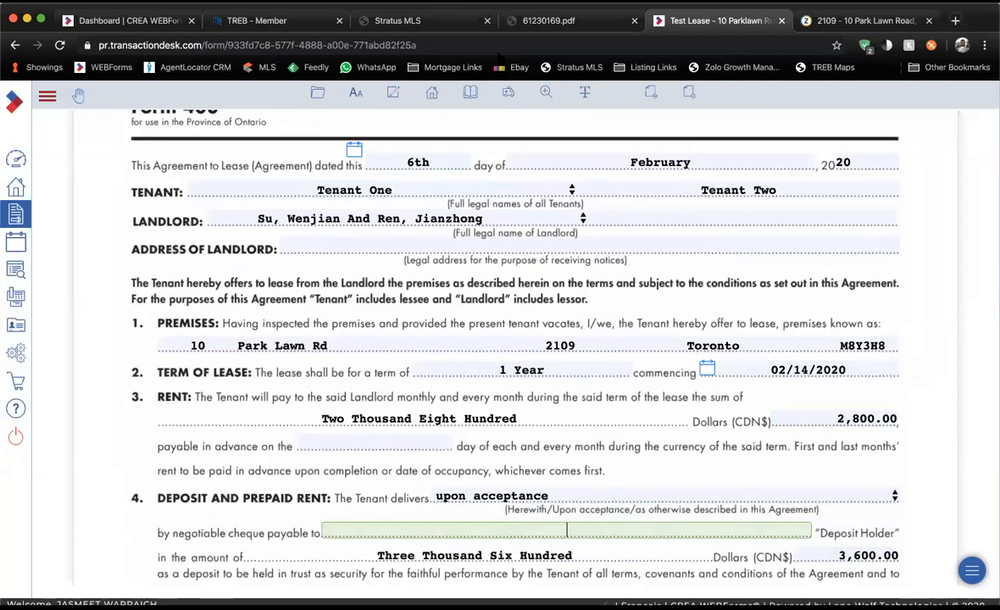
Look up the listing brokerage on the MLS listing and paste it as the deposit holder.
{"action": "key", "text": "super+f"}
{"action": "left_click", "coordinate": [443, 27]}
{"action": "scroll", "coordinate": [419, 474], "scroll_direction": "down", "scroll_amount": 5}
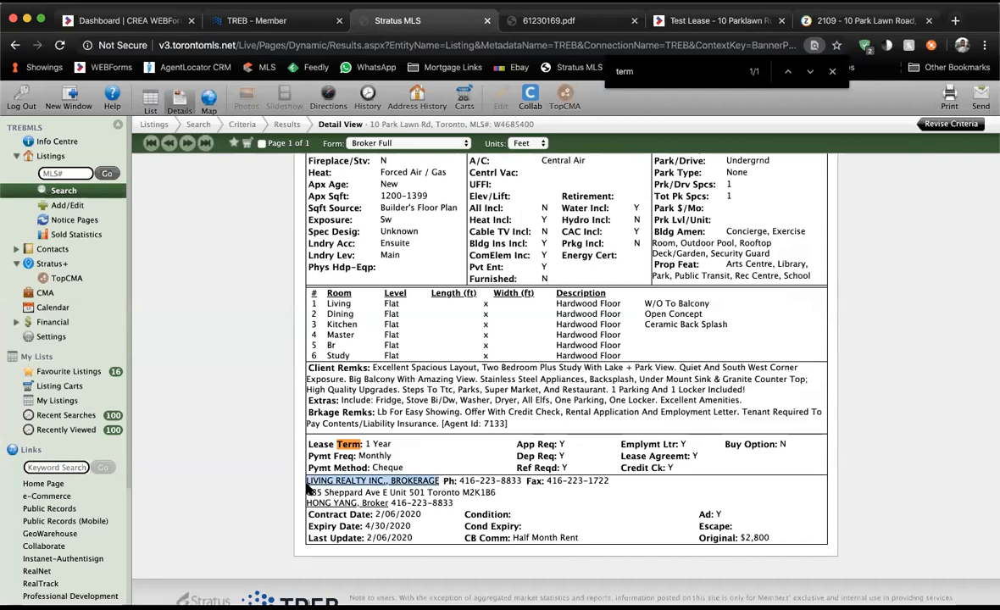
{"action": "left_click", "coordinate": [711, 20]}
{"action": "left_click", "coordinate": [560, 523]}
{"action": "type", "text": "LIVING REALTY INC., BROKERAGE"}
{"action": "scroll", "coordinate": [596, 376], "scroll_direction": "down", "scroll_amount": 4}
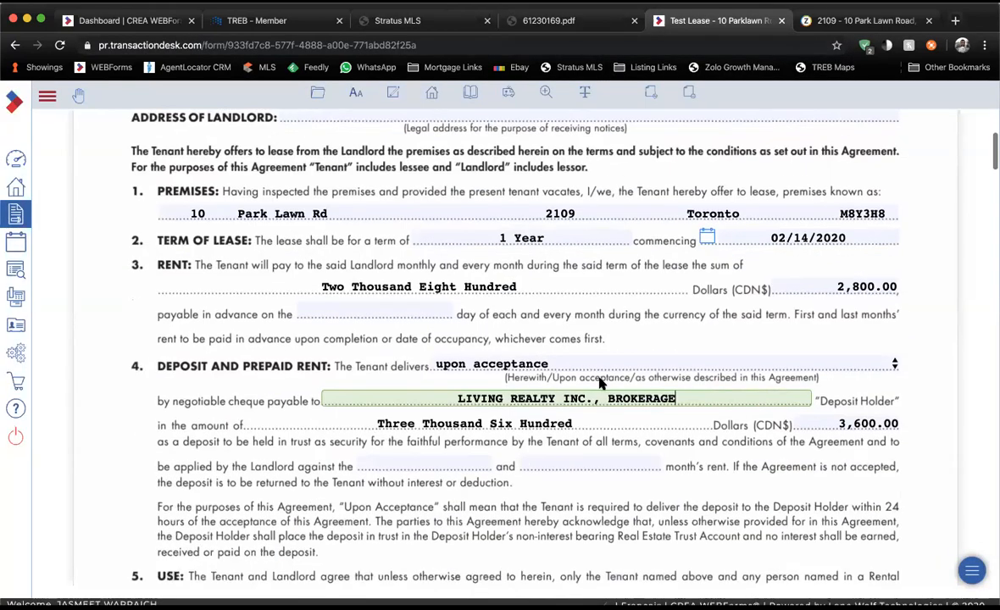
Apply the deposit to First and Last month's rent; set premises use to 'Single Family Condo Apartment'.
{"action": "left_click", "coordinate": [428, 431]}
{"action": "type", "text": "First"}
{"action": "key", "text": "Tab"}
{"action": "type", "text": "Lss"}
{"action": "key", "text": "BackSpace"}
{"action": "key", "text": "BackSpace"}
{"action": "type", "text": "ast"}
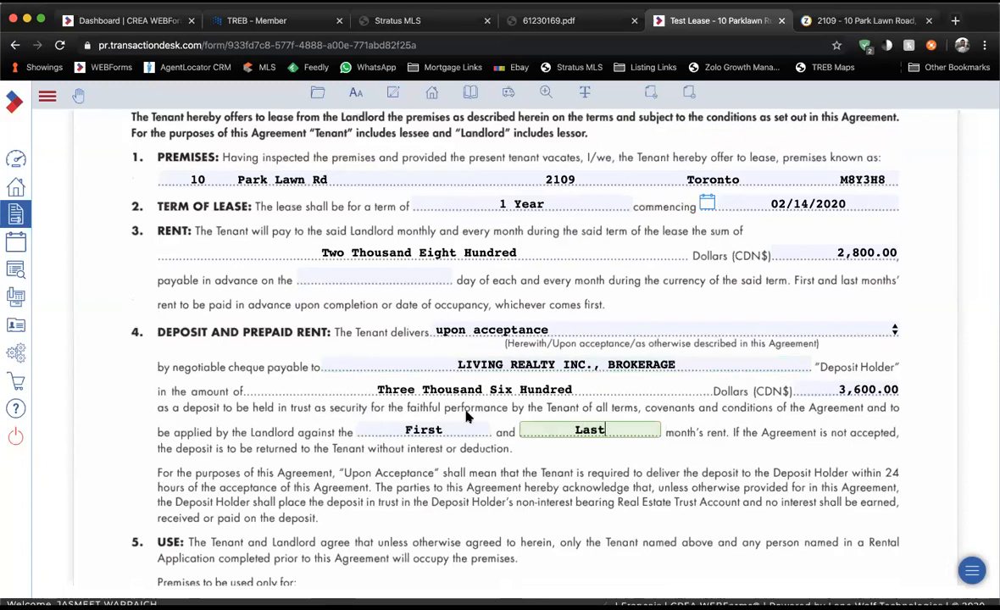
{"action": "scroll", "coordinate": [468, 415], "scroll_direction": "down", "scroll_amount": 4}
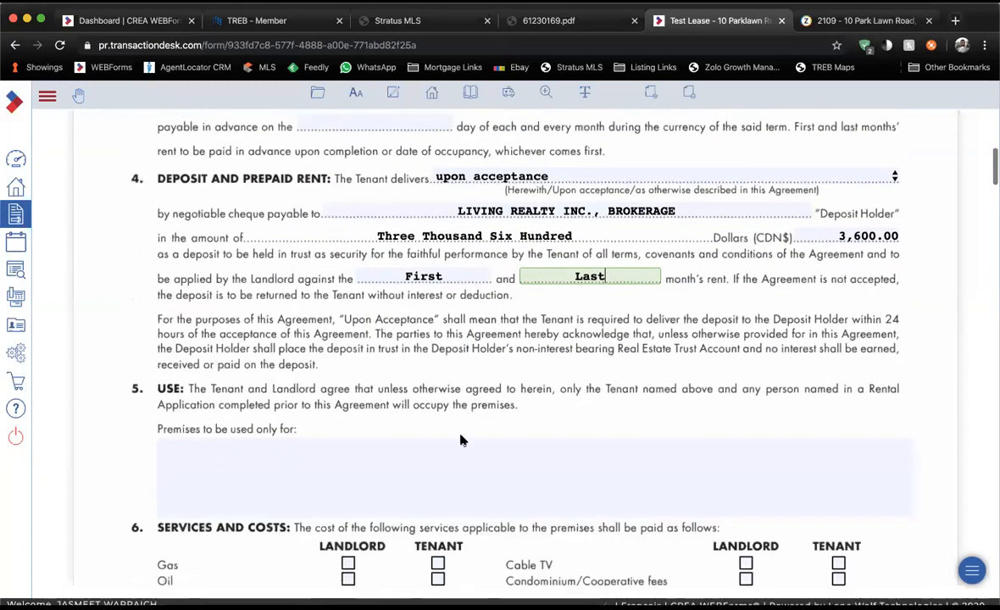
{"action": "left_click", "coordinate": [453, 456]}
{"action": "scroll", "coordinate": [454, 456], "scroll_direction": "down", "scroll_amount": 1}
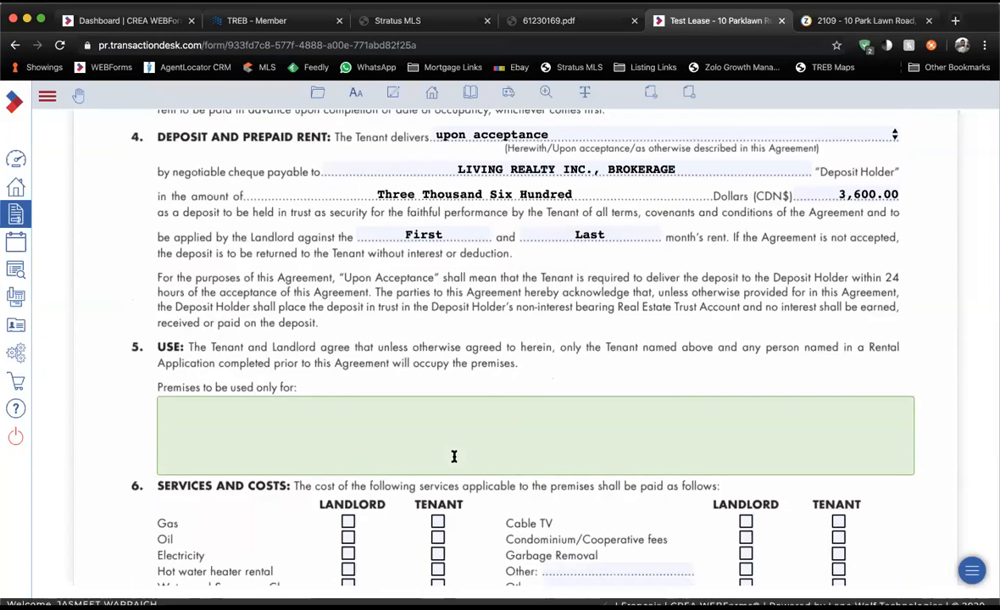
{"action": "scroll", "coordinate": [453, 456], "scroll_direction": "down", "scroll_amount": 1}
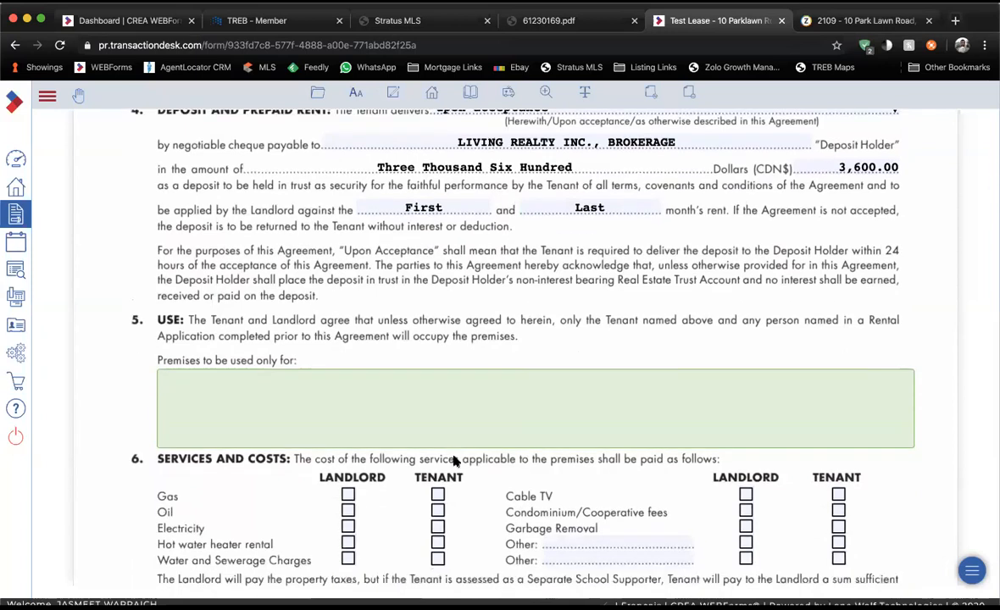
{"action": "type", "text": "Single Fmail"}
{"action": "type", "text": "amily Condo"}
{"action": "type", "text": " Apartment"}
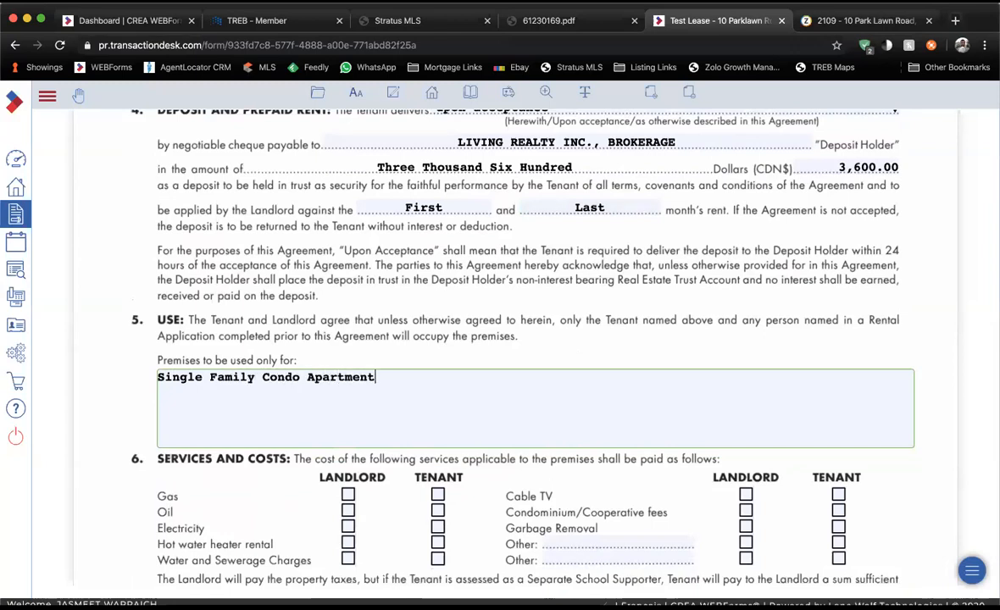
Assign gas, water/sewerage, condo fees and garbage to the Landlord; electricity and cable TV to the Tenant.
{"action": "scroll", "coordinate": [373, 417], "scroll_direction": "down", "scroll_amount": 2}
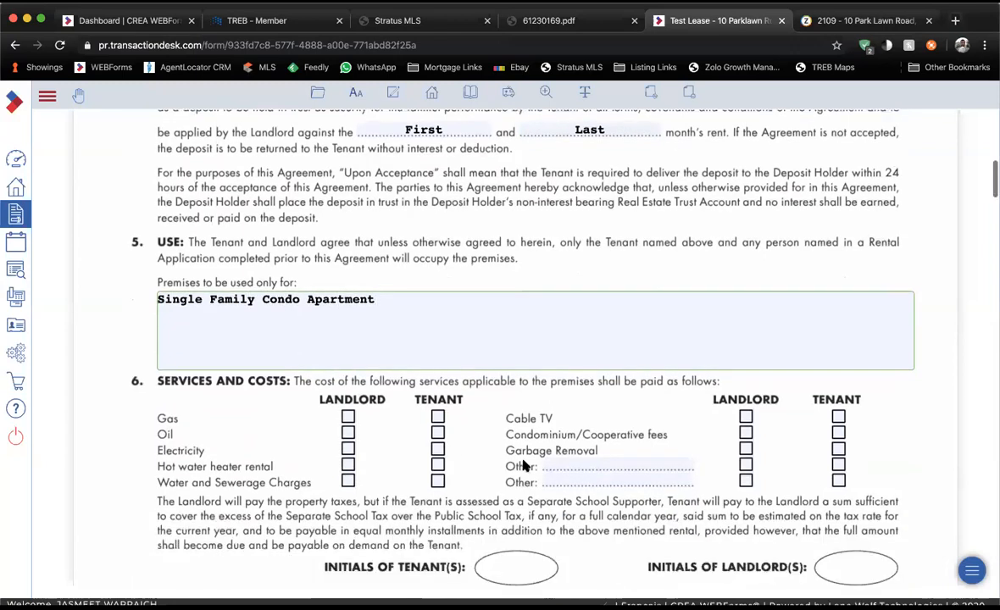
{"action": "left_click", "coordinate": [348, 417]}
{"action": "left_click", "coordinate": [437, 449]}
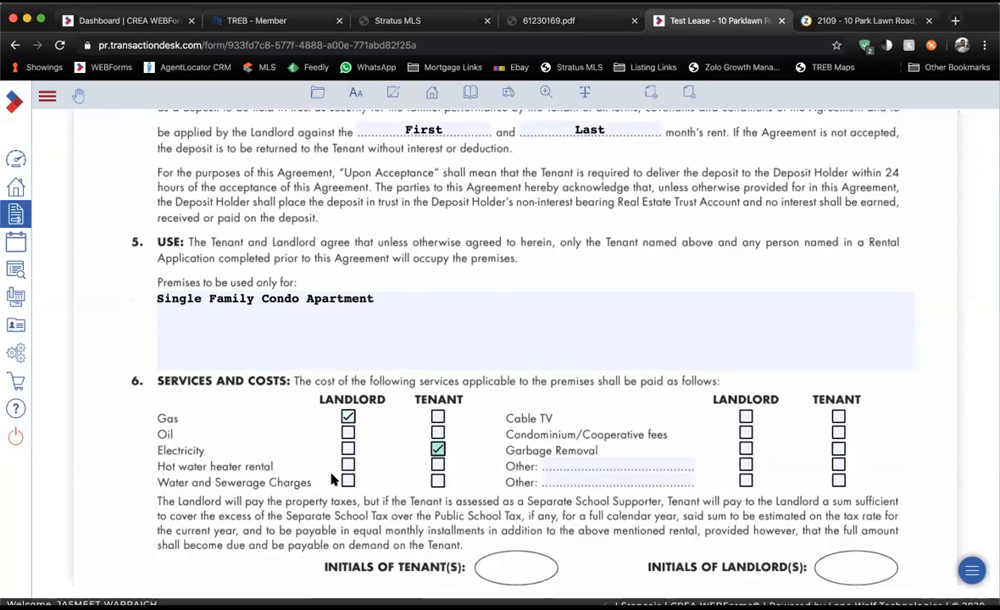
{"action": "left_click", "coordinate": [347, 482]}
{"action": "left_click", "coordinate": [838, 417]}
{"action": "left_click", "coordinate": [746, 433]}
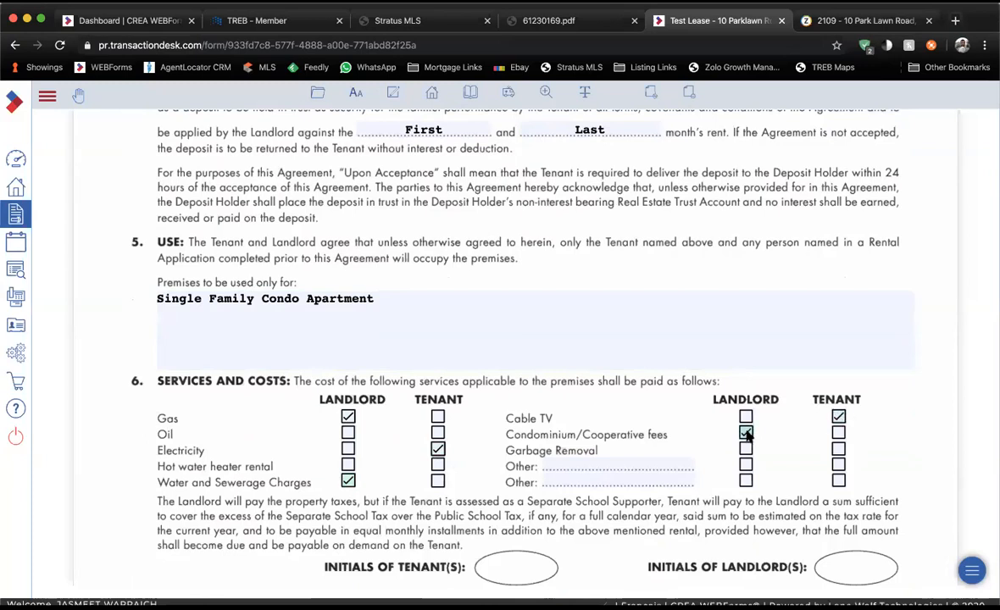
{"action": "left_click", "coordinate": [746, 450]}
Enter 'Exclusive Use of 1 Underground PArking' in the lease's Parking section.
{"action": "scroll", "coordinate": [654, 435], "scroll_direction": "down", "scroll_amount": 3}
{"action": "scroll", "coordinate": [654, 435], "scroll_direction": "down", "scroll_amount": 8}
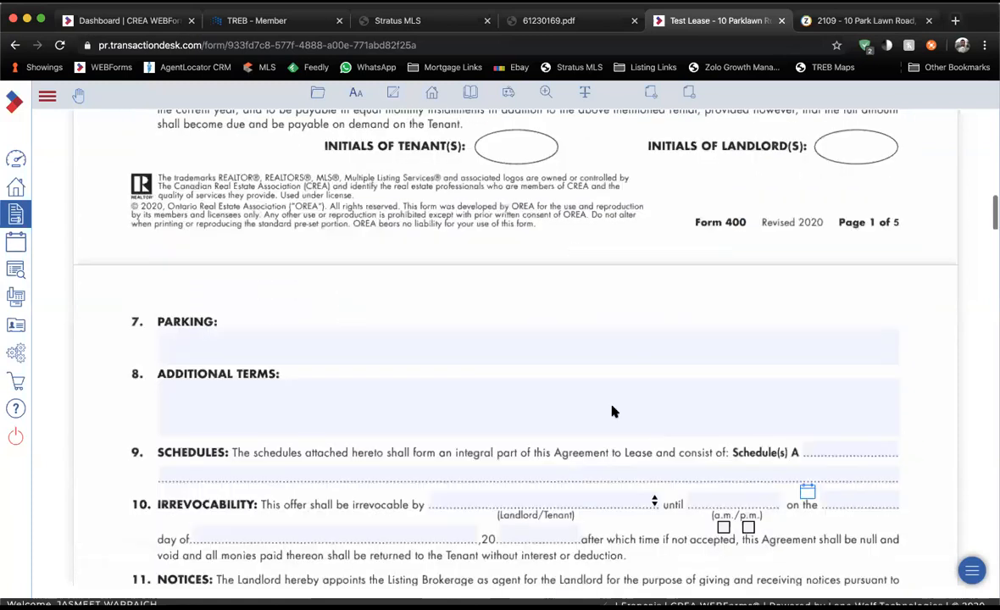
{"action": "left_click", "coordinate": [405, 312]}
{"action": "type", "text": "Exclusive Use of 1 Underground PArking"}
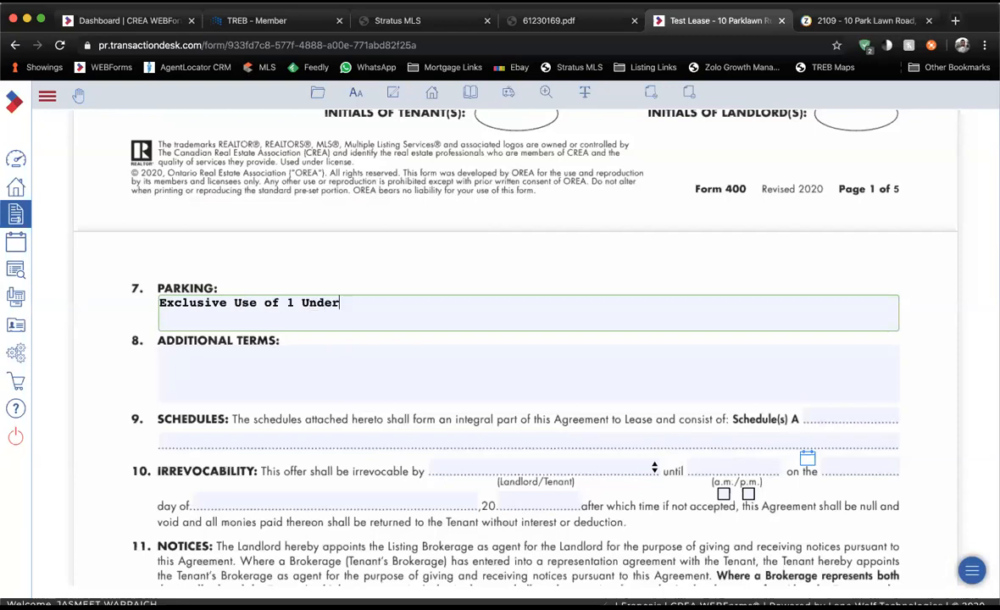
Search the MLS listing for locker details and add '1 Locker' to Additional Terms.
{"action": "left_click", "coordinate": [357, 356]}
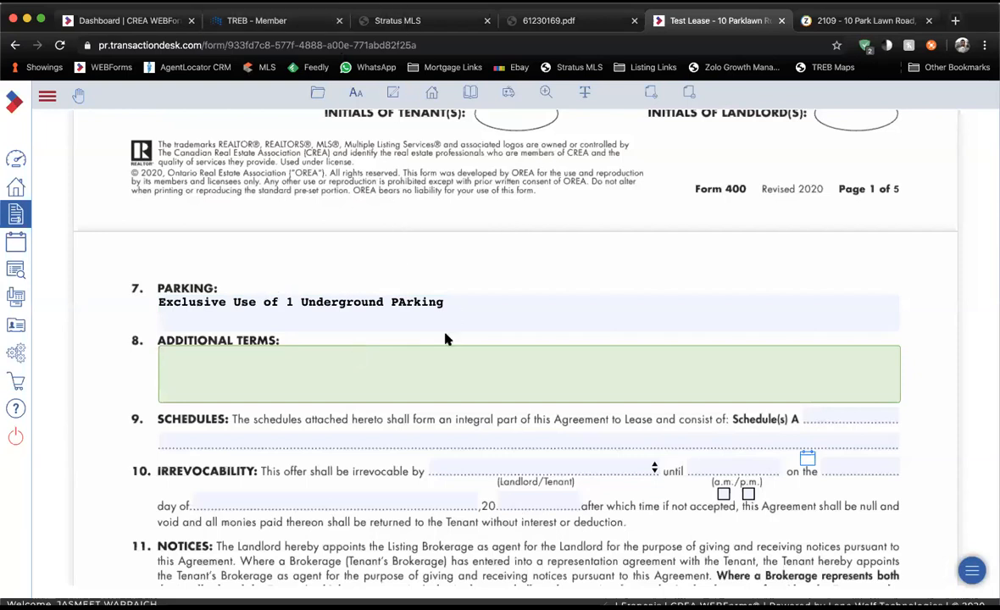
{"action": "key", "text": "super+2"}
{"action": "key", "text": "super+3"}
{"action": "scroll", "coordinate": [455, 336], "scroll_direction": "up", "scroll_amount": 5}
{"action": "key", "text": "super+f"}
{"action": "type", "text": "locker"}
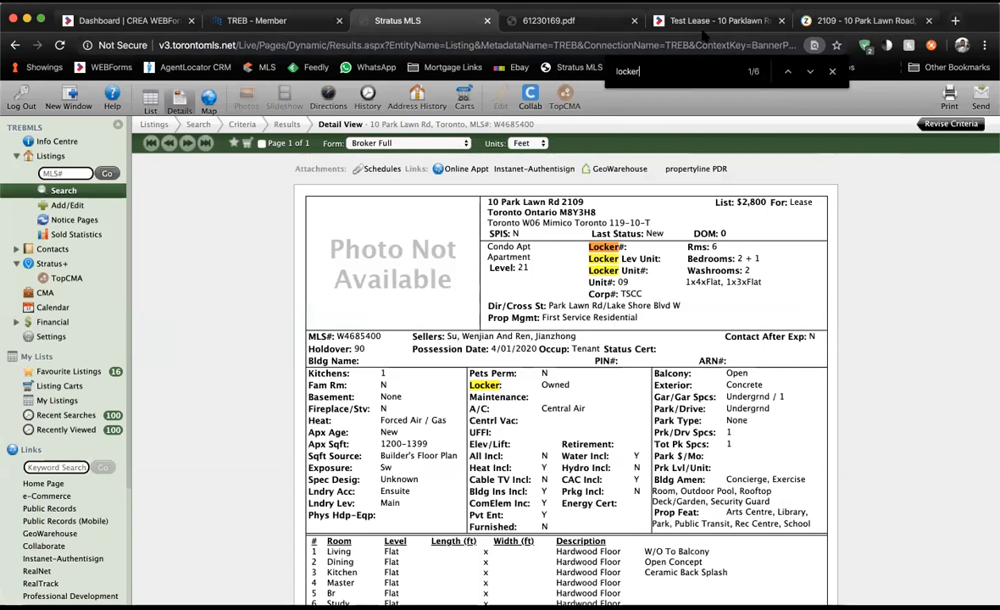
{"action": "key", "text": "Escape"}
{"action": "left_click", "coordinate": [703, 20]}
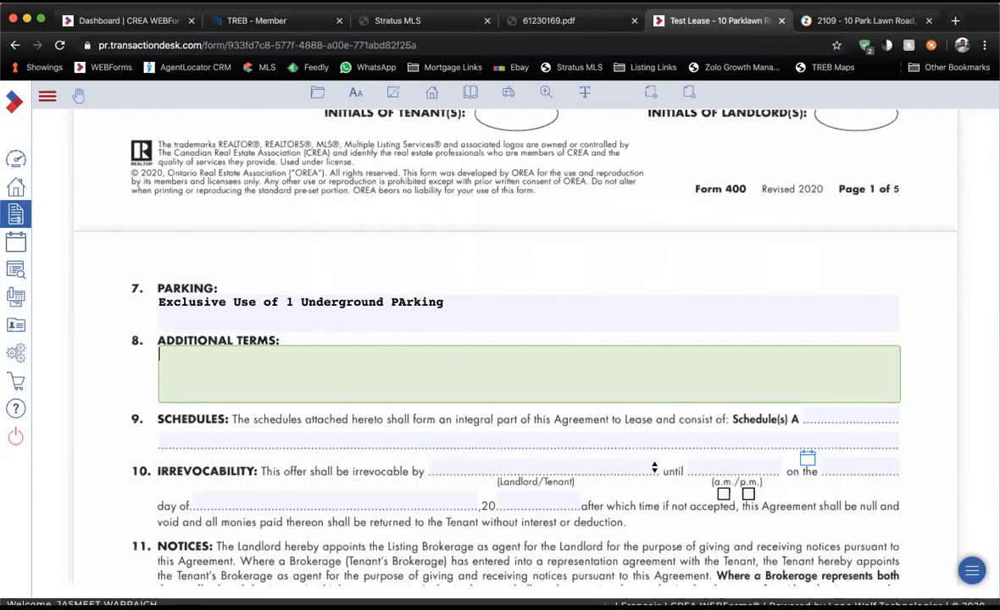
{"action": "type", "text": "1 Locker"}
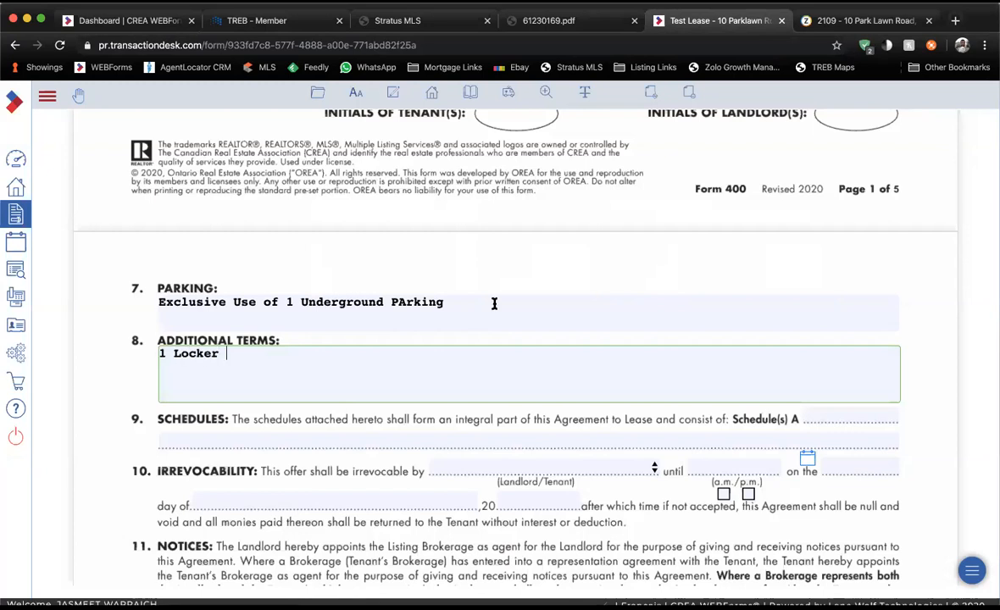
{"action": "left_click", "coordinate": [406, 20]}
{"action": "key", "text": "ctrl+f"}
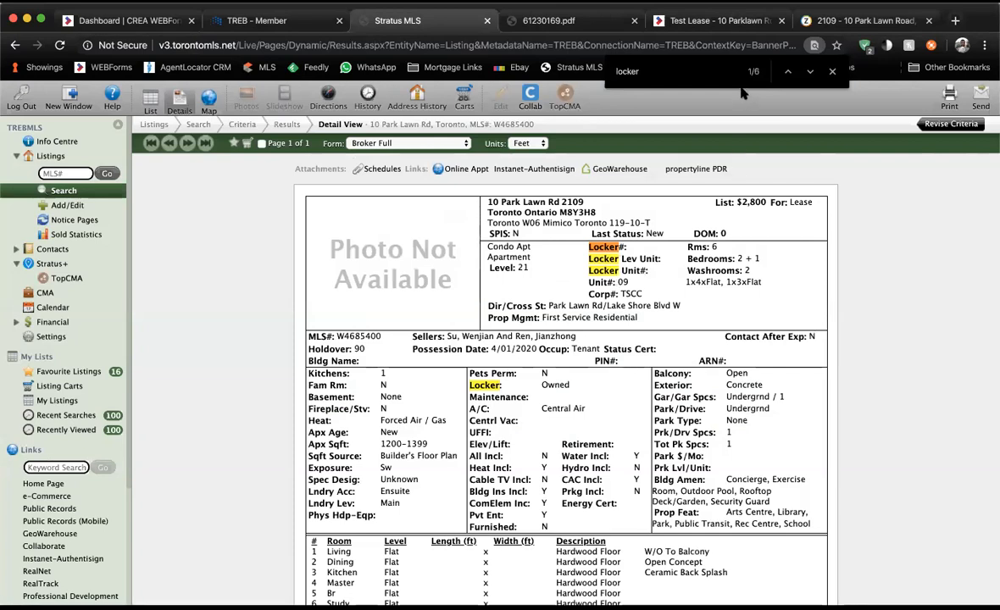
{"action": "left_click", "coordinate": [752, 24]}
{"action": "left_click", "coordinate": [403, 365]}
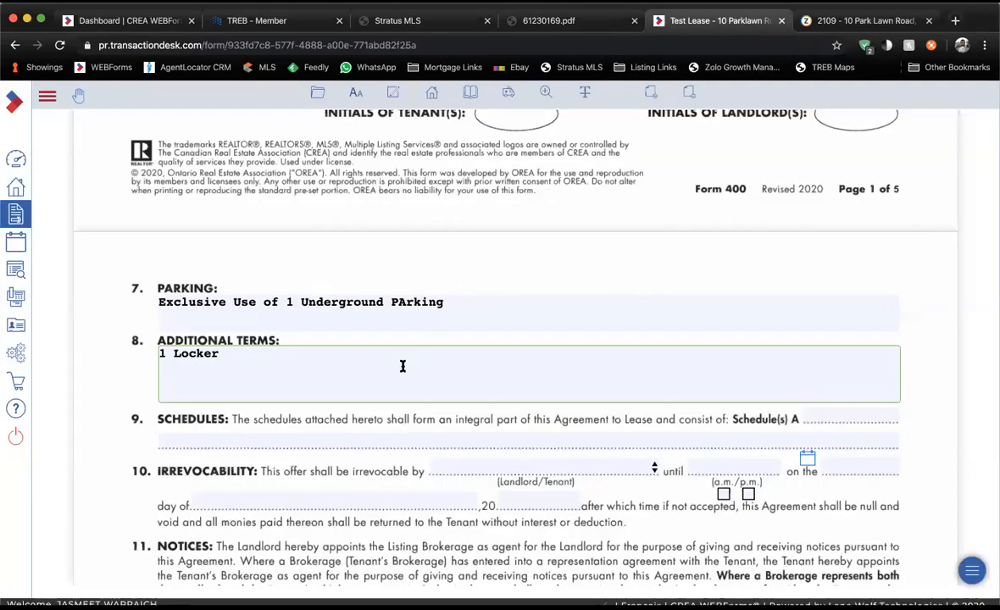
{"action": "scroll", "coordinate": [403, 366], "scroll_direction": "down", "scroll_amount": 2}
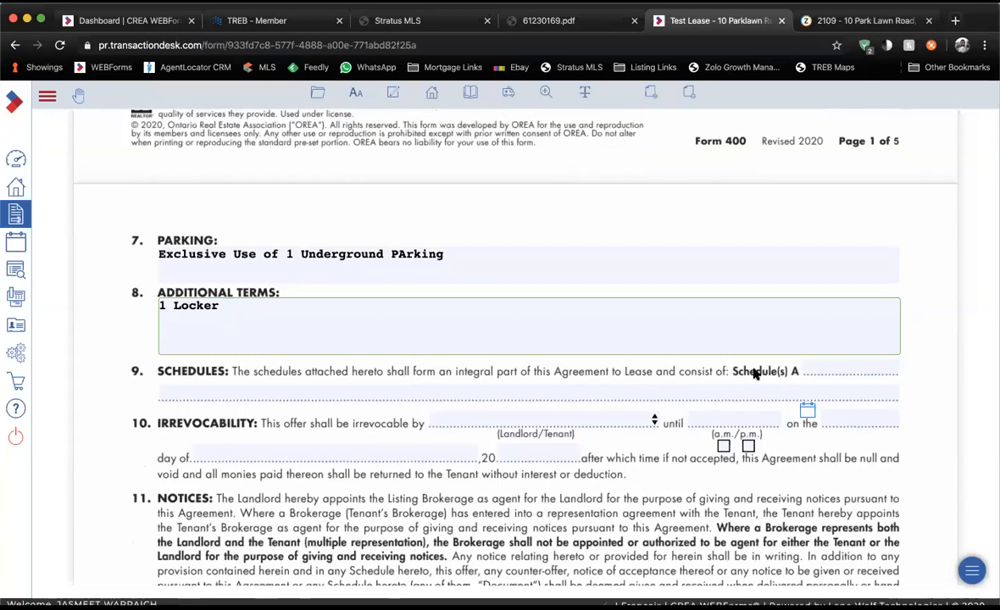
Make the offer irrevocable by the Tenant until 9:00 a.m.
{"action": "left_click", "coordinate": [808, 369]}
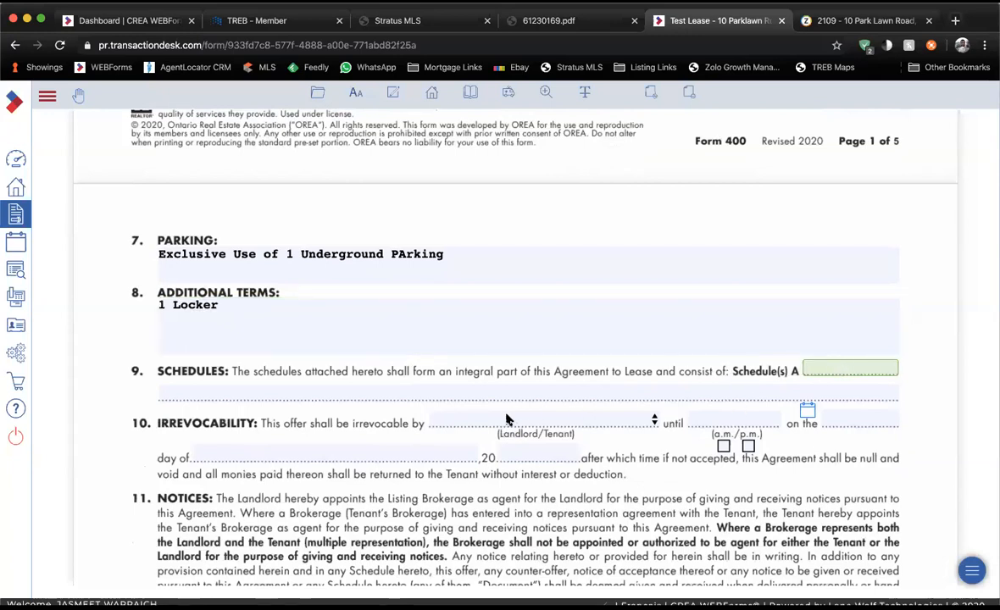
{"action": "left_click", "coordinate": [629, 420]}
{"action": "left_click", "coordinate": [525, 448]}
{"action": "left_click", "coordinate": [709, 419]}
{"action": "type", "text": "9:00"}
{"action": "key", "text": "Tab"}
{"action": "left_click", "coordinate": [724, 448]}
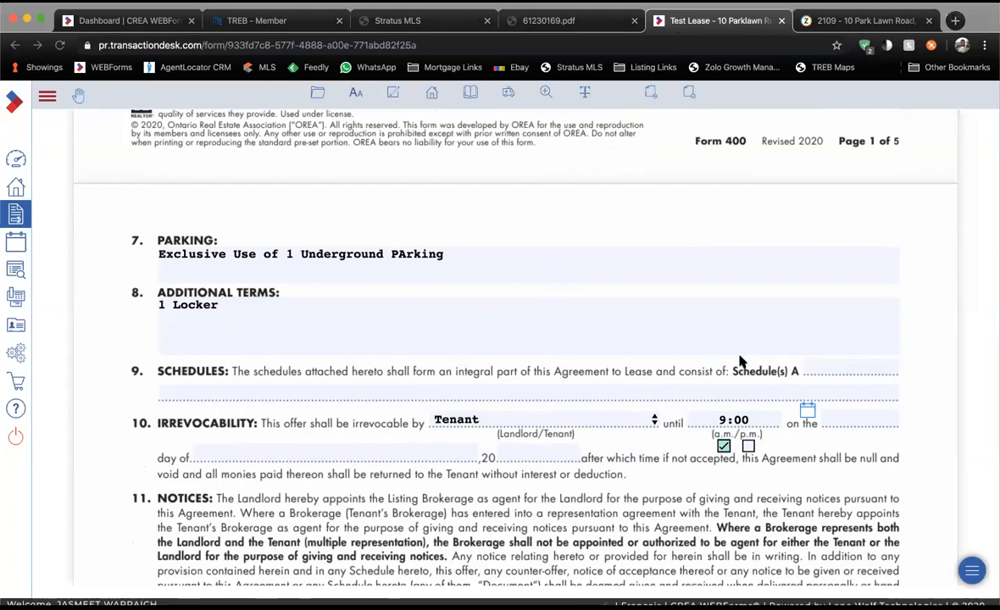
Dismiss the irrevocability date calendar without choosing a date and scroll back up the lease.
{"action": "left_click", "coordinate": [807, 414]}
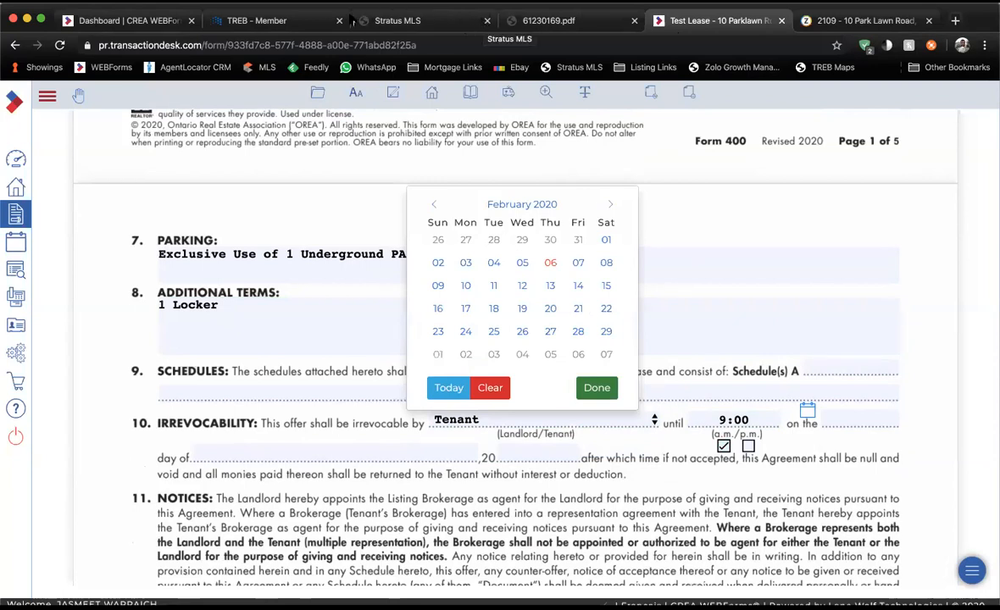
{"action": "left_click", "coordinate": [744, 245]}
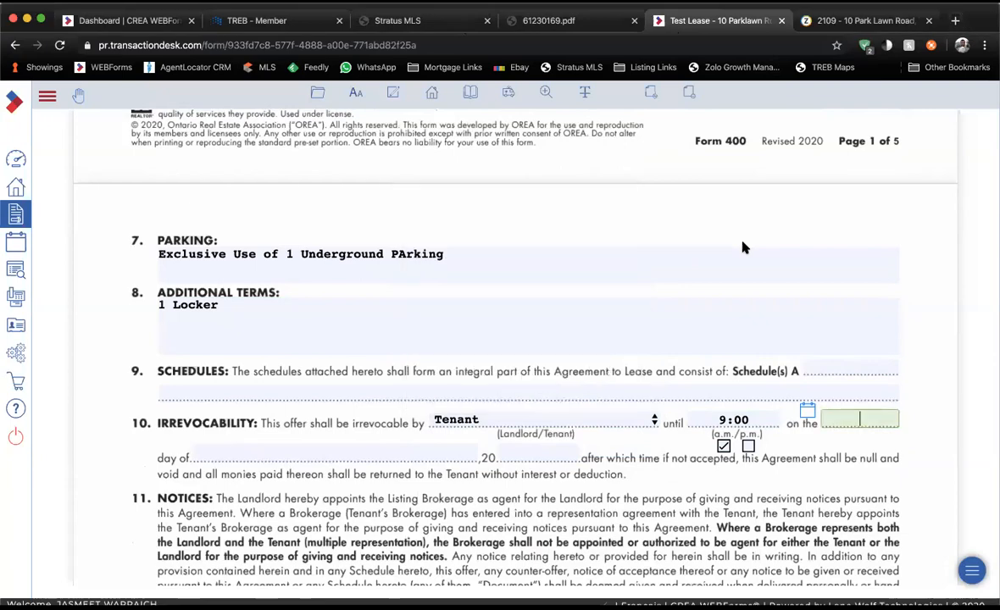
{"action": "scroll", "coordinate": [743, 246], "scroll_direction": "up", "scroll_amount": 3}
{"action": "scroll", "coordinate": [743, 246], "scroll_direction": "up", "scroll_amount": 15}
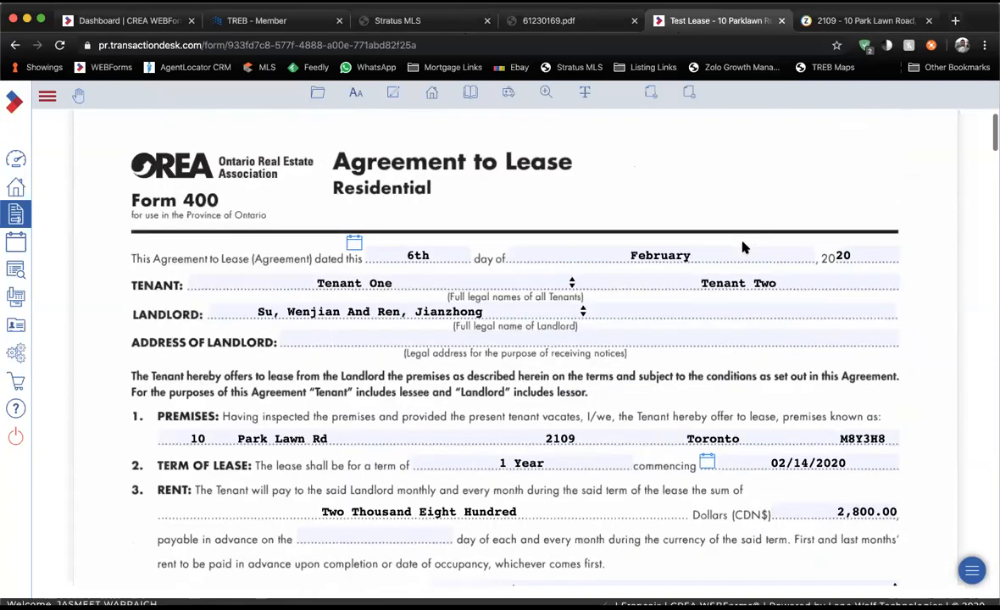
Change the lease deposit amount to 5,600.00.
{"action": "scroll", "coordinate": [743, 244], "scroll_direction": "down", "scroll_amount": 5}
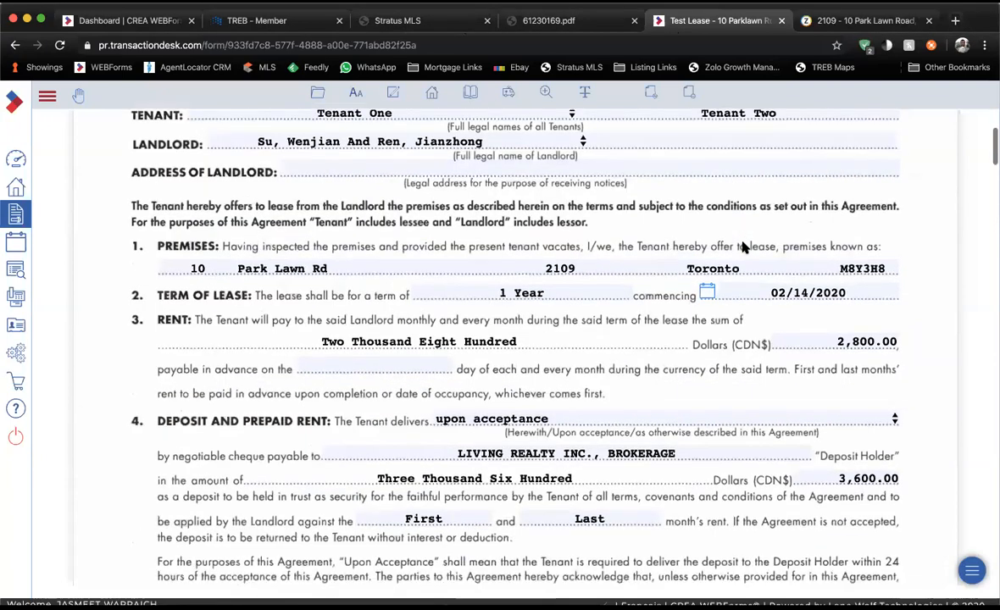
{"action": "scroll", "coordinate": [743, 244], "scroll_direction": "down", "scroll_amount": 1}
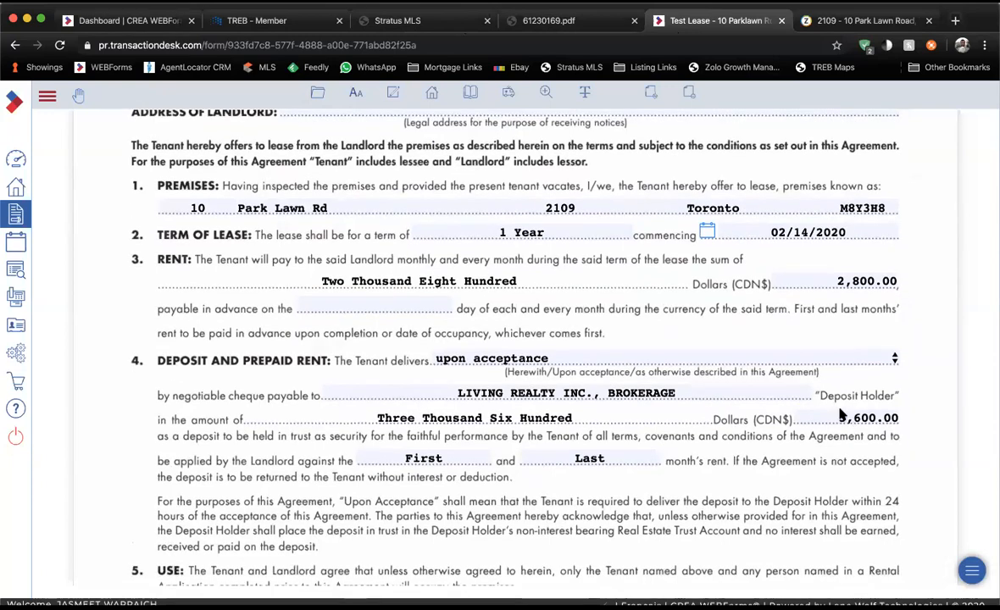
{"action": "left_click", "coordinate": [846, 419]}
{"action": "key", "text": "BackSpace"}
{"action": "type", "text": "5"}
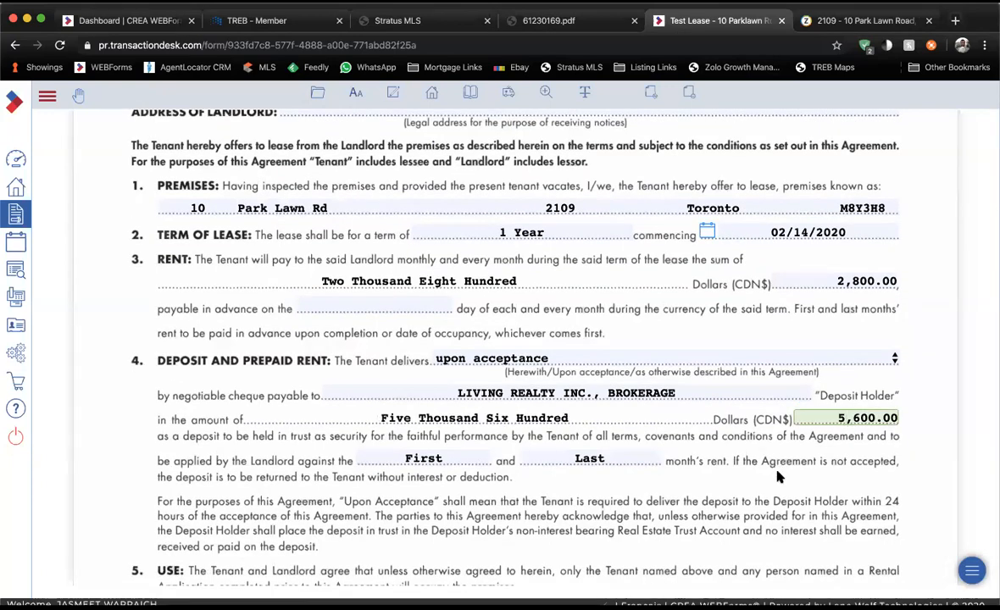
{"action": "left_click", "coordinate": [715, 430]}
Set the irrevocability date to February 7 using the calendar.
{"action": "scroll", "coordinate": [778, 477], "scroll_direction": "down", "scroll_amount": 2}
{"action": "scroll", "coordinate": [778, 477], "scroll_direction": "down", "scroll_amount": 15}
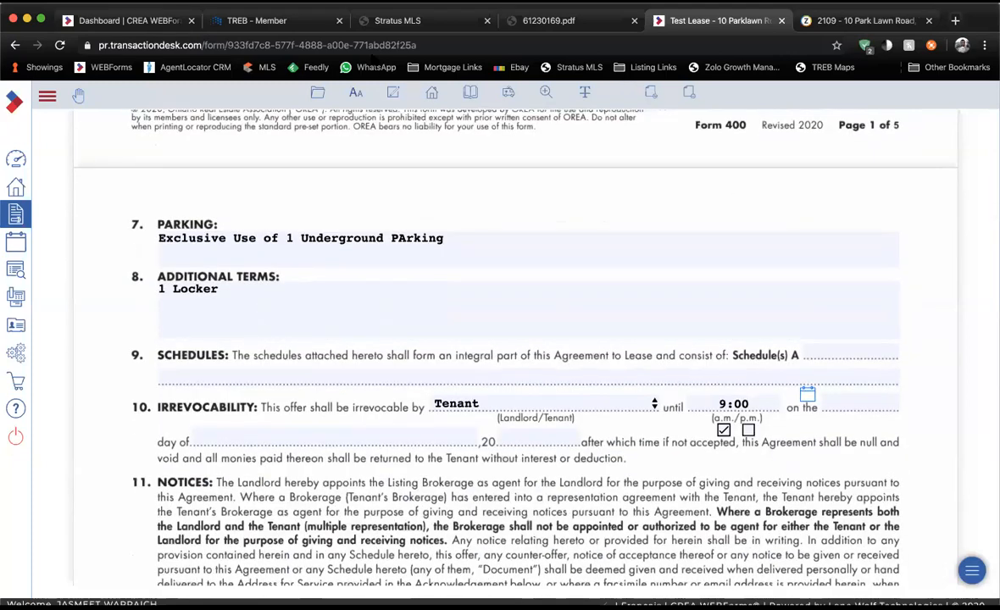
{"action": "scroll", "coordinate": [763, 363], "scroll_direction": "down", "scroll_amount": 1}
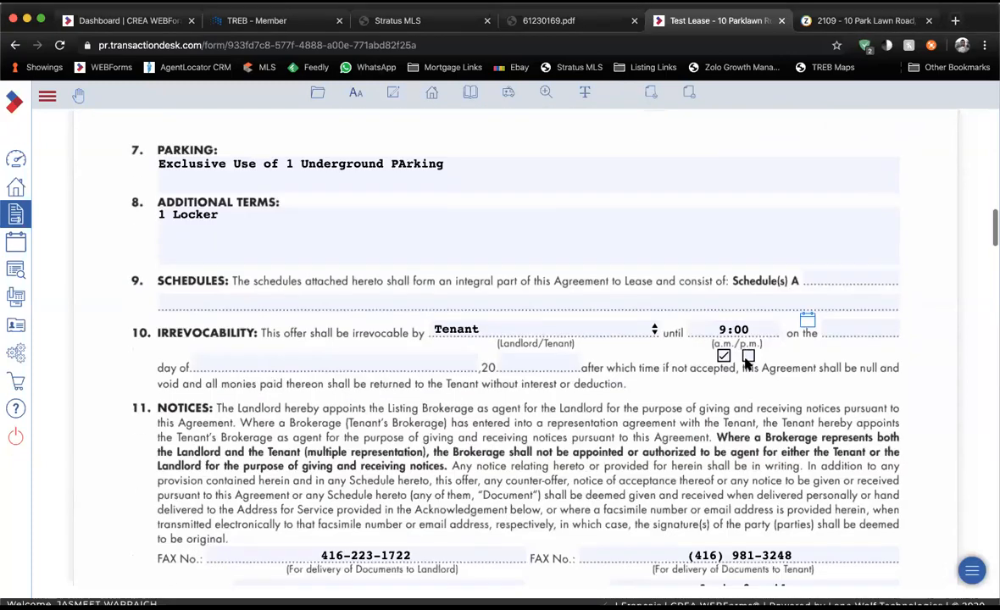
{"action": "scroll", "coordinate": [745, 364], "scroll_direction": "down", "scroll_amount": 1}
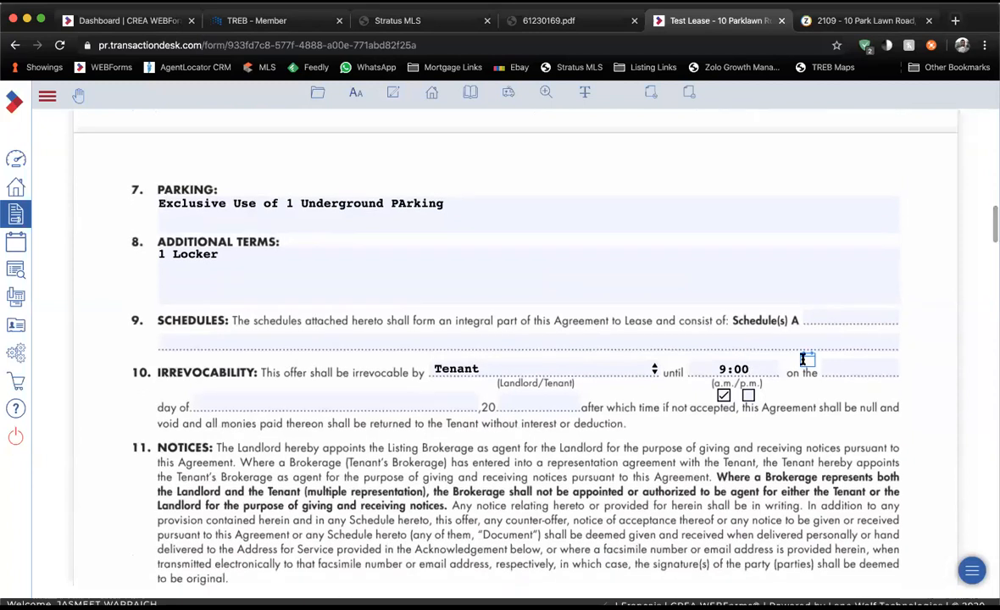
{"action": "left_click", "coordinate": [807, 359]}
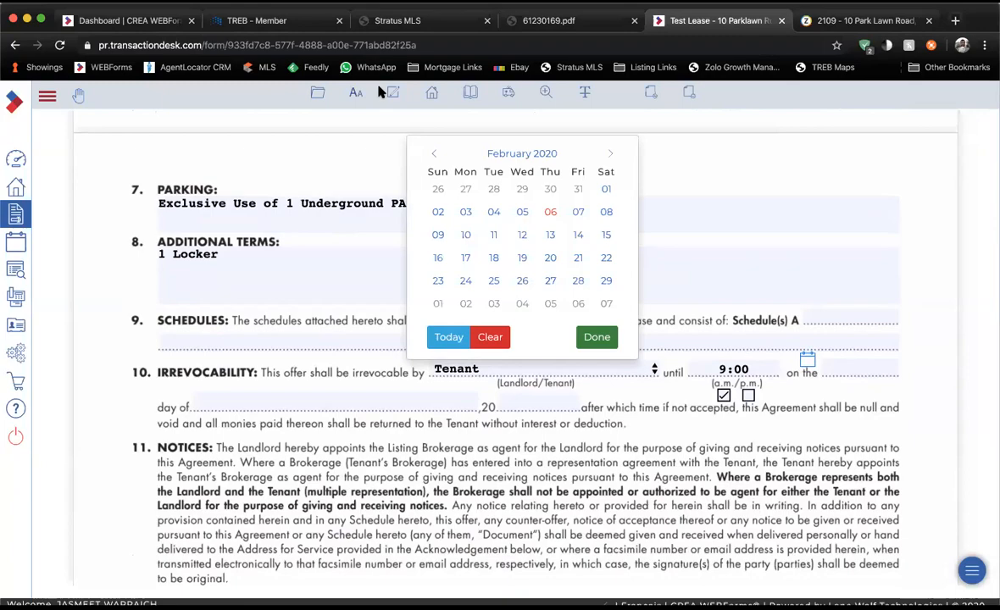
{"action": "left_click", "coordinate": [578, 212]}
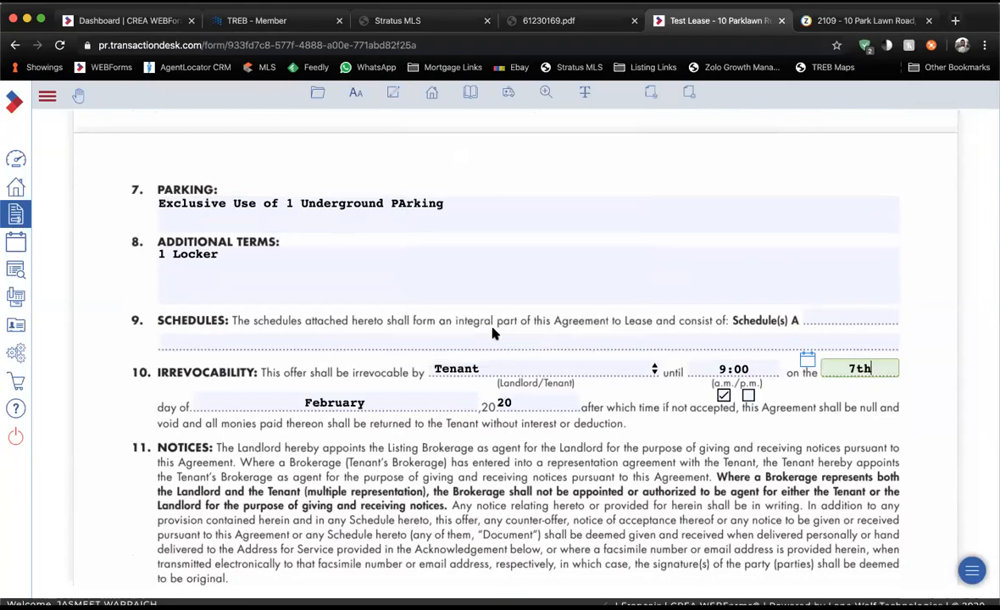
Switch to form 801 Offer Summary Document from the transaction's forms list.
{"action": "scroll", "coordinate": [494, 333], "scroll_direction": "down", "scroll_amount": 10}
{"action": "scroll", "coordinate": [494, 333], "scroll_direction": "down", "scroll_amount": 15}
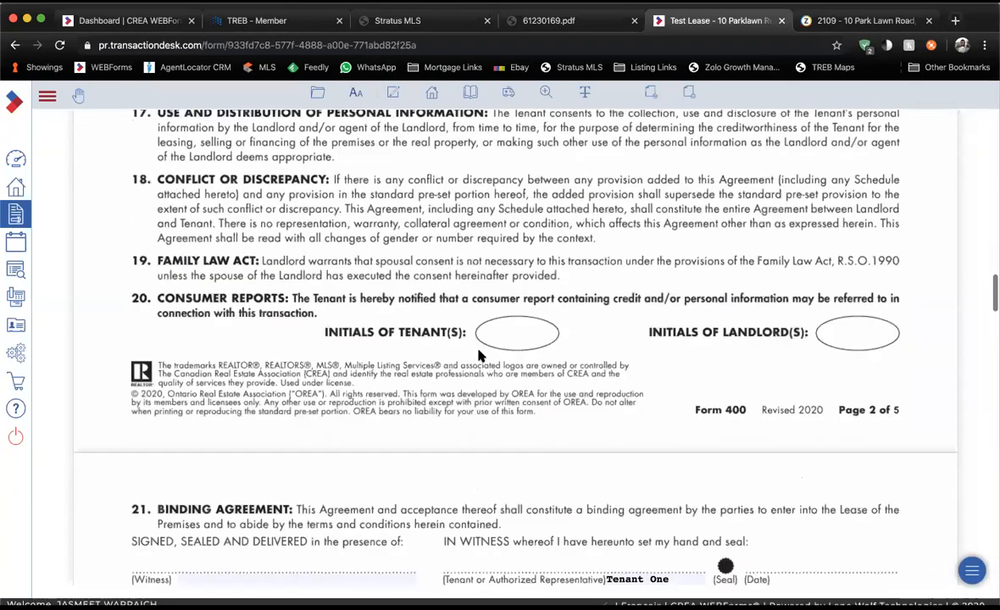
{"action": "scroll", "coordinate": [479, 356], "scroll_direction": "down", "scroll_amount": 15}
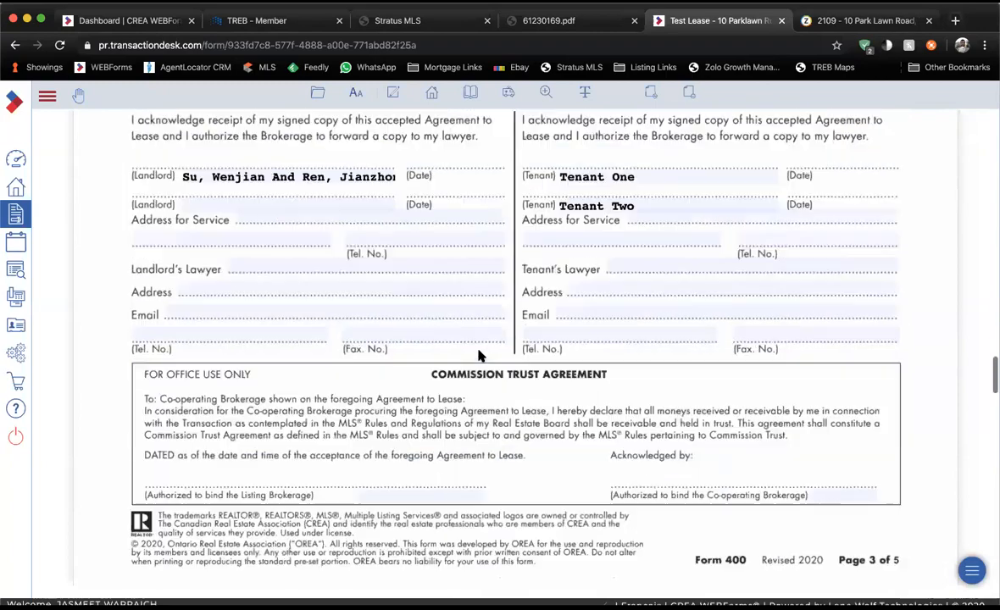
{"action": "scroll", "coordinate": [479, 355], "scroll_direction": "down", "scroll_amount": 10}
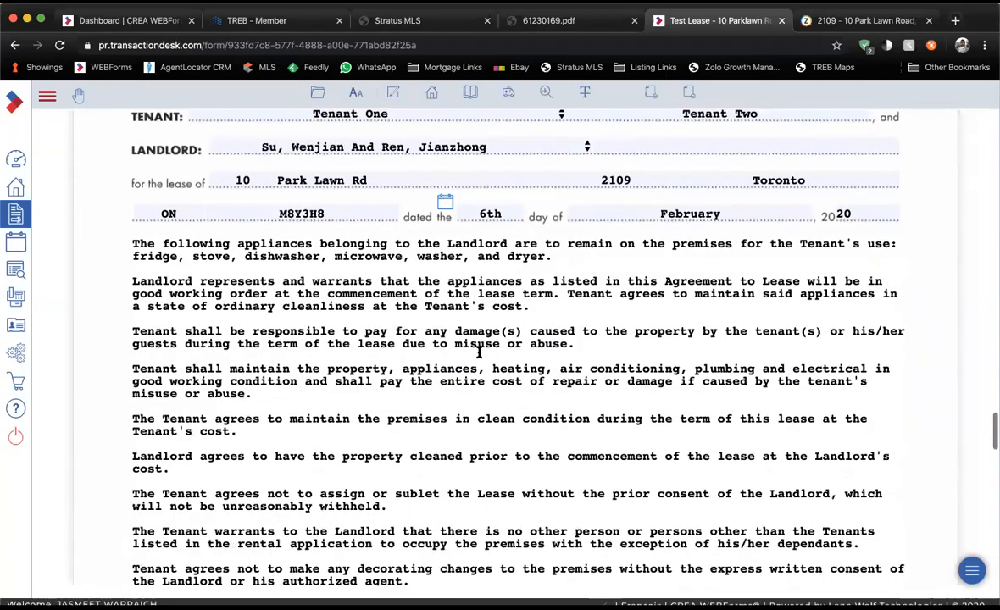
{"action": "scroll", "coordinate": [479, 356], "scroll_direction": "down", "scroll_amount": 15}
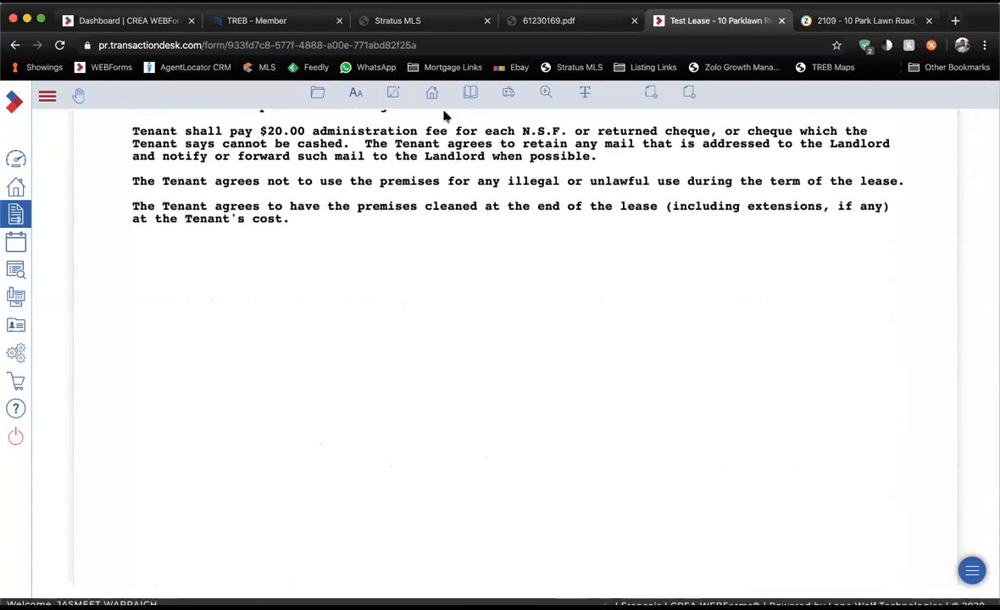
{"action": "left_click", "coordinate": [433, 94]}
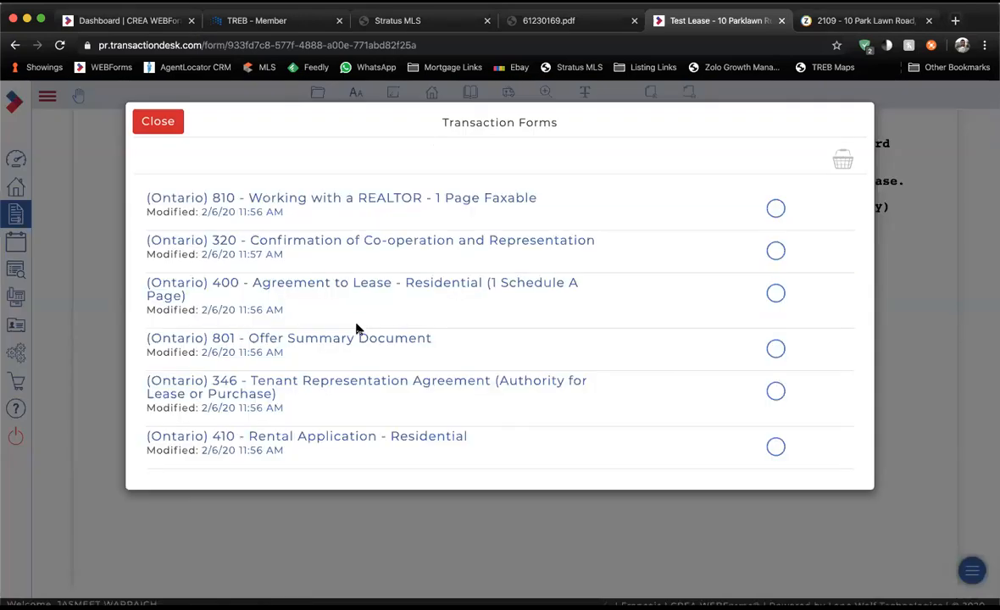
{"action": "left_click", "coordinate": [357, 331]}
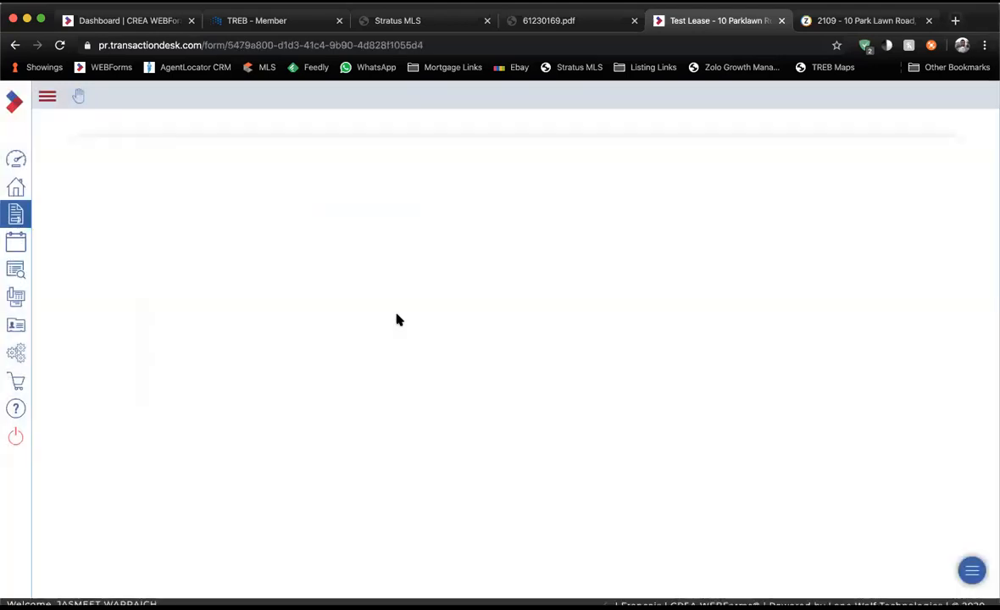
Record the offer as submitted 'by email' at 1:00 p.m. on February 6.
{"action": "scroll", "coordinate": [399, 319], "scroll_direction": "down", "scroll_amount": 2}
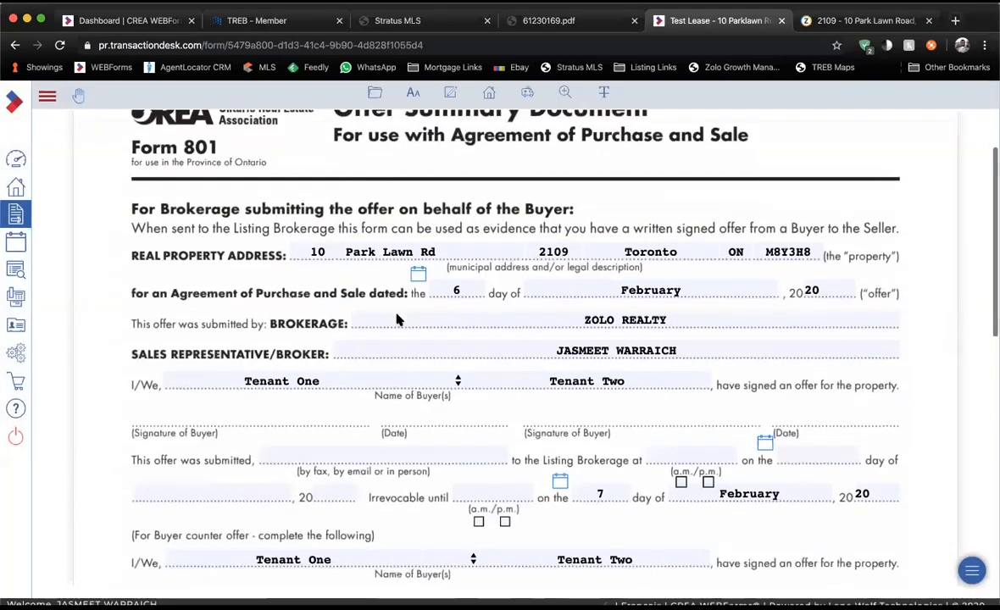
{"action": "scroll", "coordinate": [399, 319], "scroll_direction": "down", "scroll_amount": 2}
{"action": "left_click", "coordinate": [392, 382]}
{"action": "type", "text": "by email"}
{"action": "left_click", "coordinate": [691, 381]}
{"action": "type", "text": "1:00"}
{"action": "left_click", "coordinate": [708, 409]}
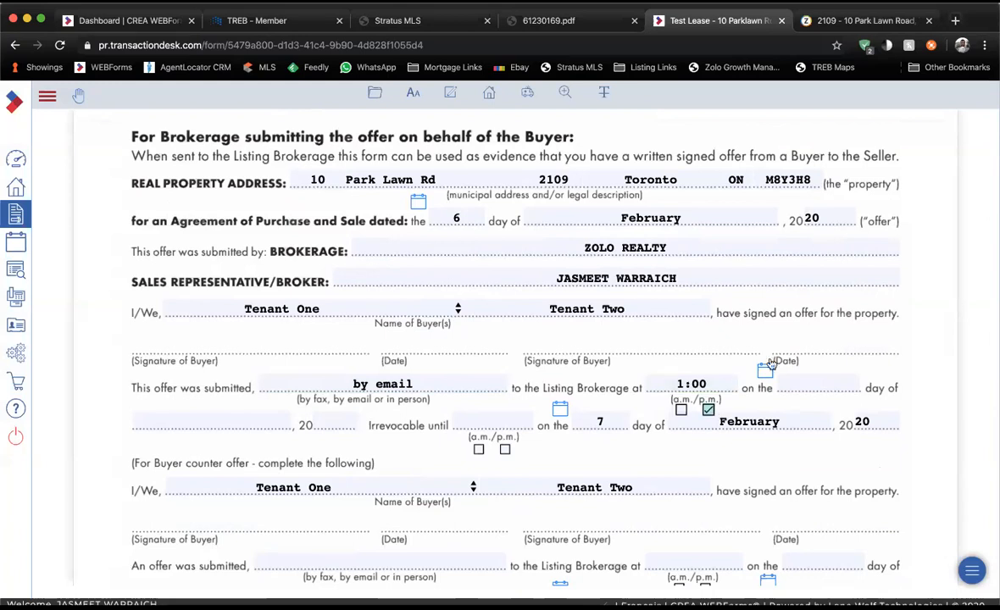
{"action": "left_click", "coordinate": [766, 369]}
{"action": "left_click", "coordinate": [531, 228]}
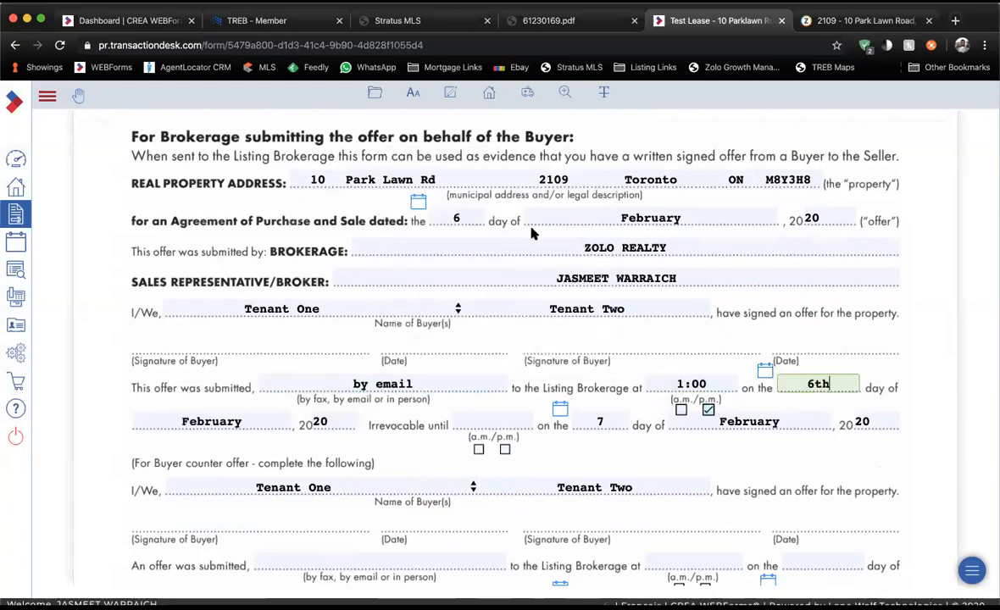
Set the offer irrevocable until 9:00 a.m.
{"action": "left_click", "coordinate": [475, 418]}
{"action": "type", "text": "9:00"}
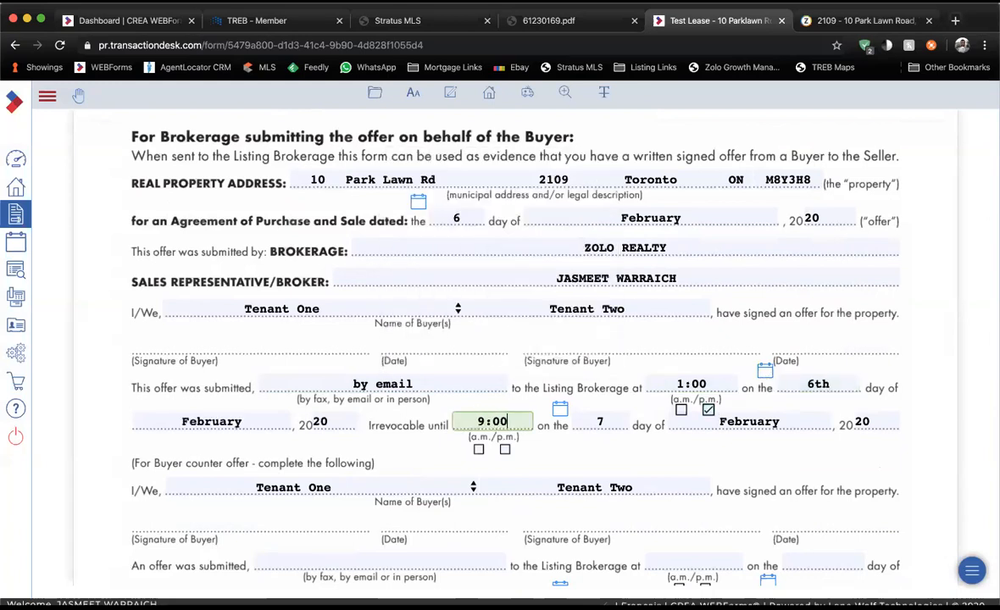
{"action": "left_click", "coordinate": [479, 449]}
{"action": "scroll", "coordinate": [479, 454], "scroll_direction": "down", "scroll_amount": 1}
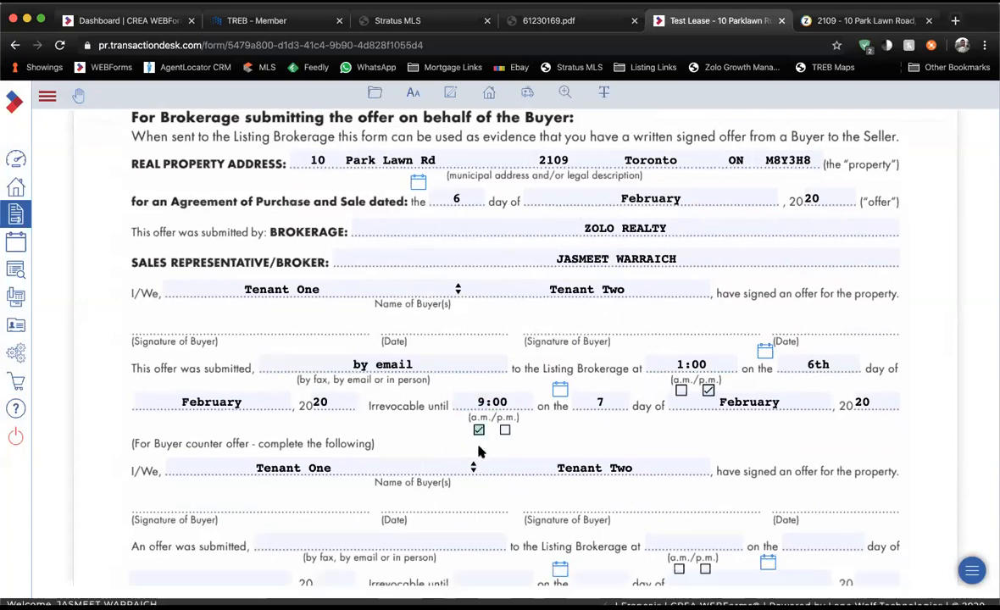
{"action": "scroll", "coordinate": [476, 454], "scroll_direction": "down", "scroll_amount": 5}
{"action": "scroll", "coordinate": [492, 116], "scroll_direction": "up", "scroll_amount": 8}
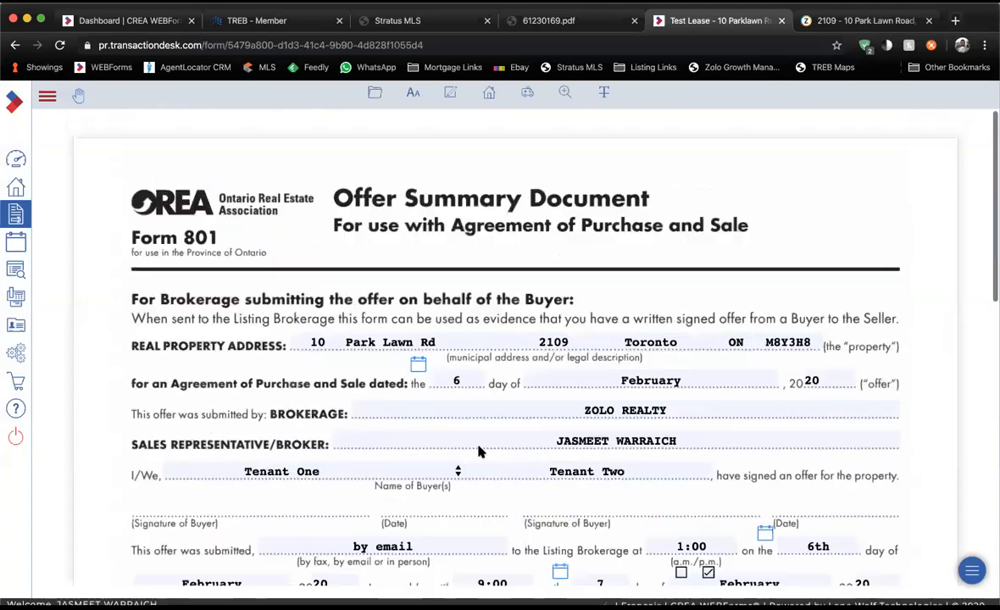
{"action": "left_click", "coordinate": [490, 95]}
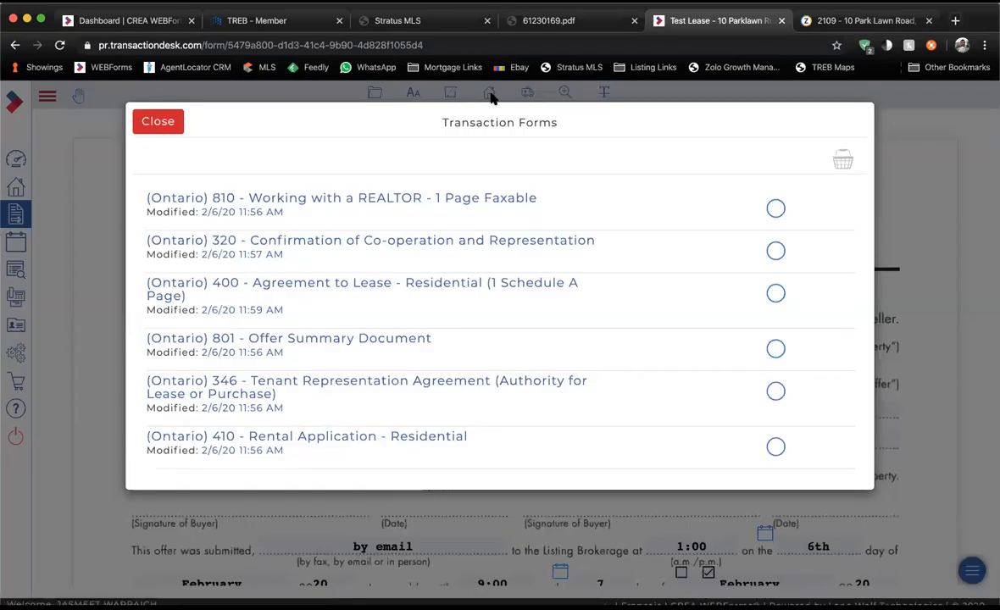
{"action": "left_click", "coordinate": [154, 124]}
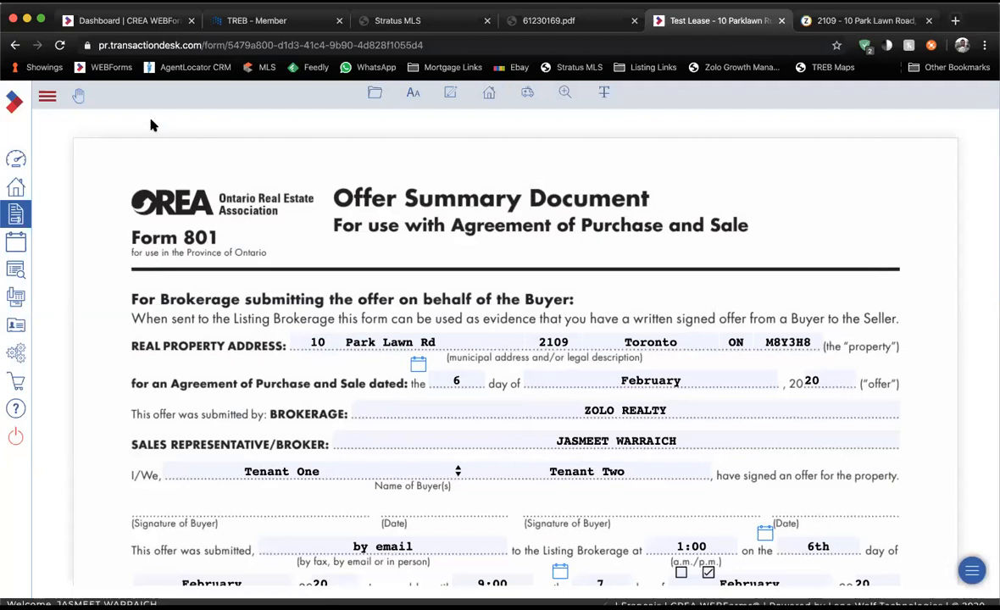
{"action": "left_click", "coordinate": [375, 93]}
Exit the form, rename the transaction 'Ignore - Wrong Transaction Kit', save, and return to the dashboard.
{"action": "left_click", "coordinate": [373, 95]}
{"action": "left_click", "coordinate": [378, 439]}
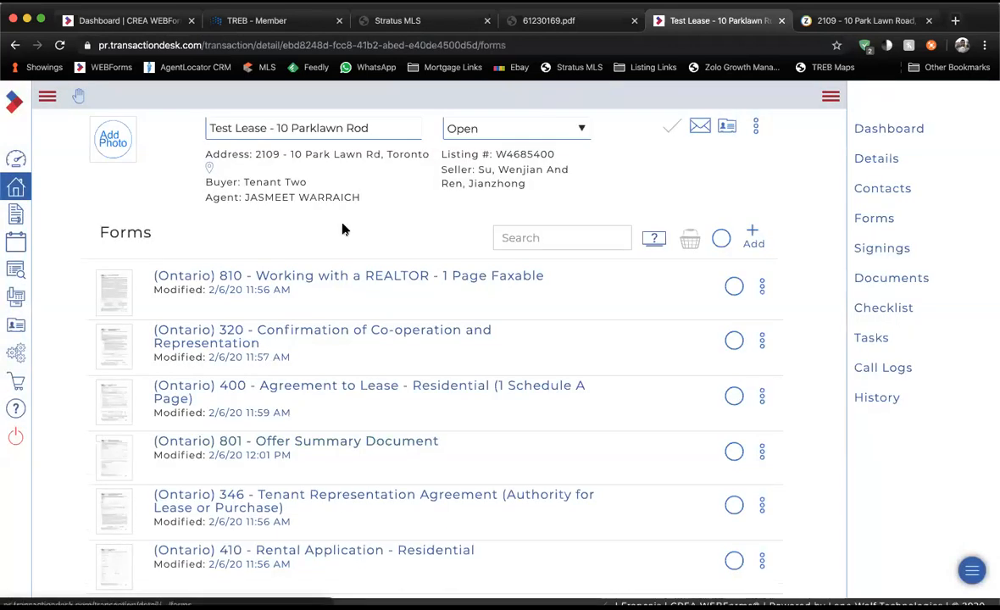
{"action": "left_click_drag", "start_coordinate": [375, 130], "coordinate": [208, 129]}
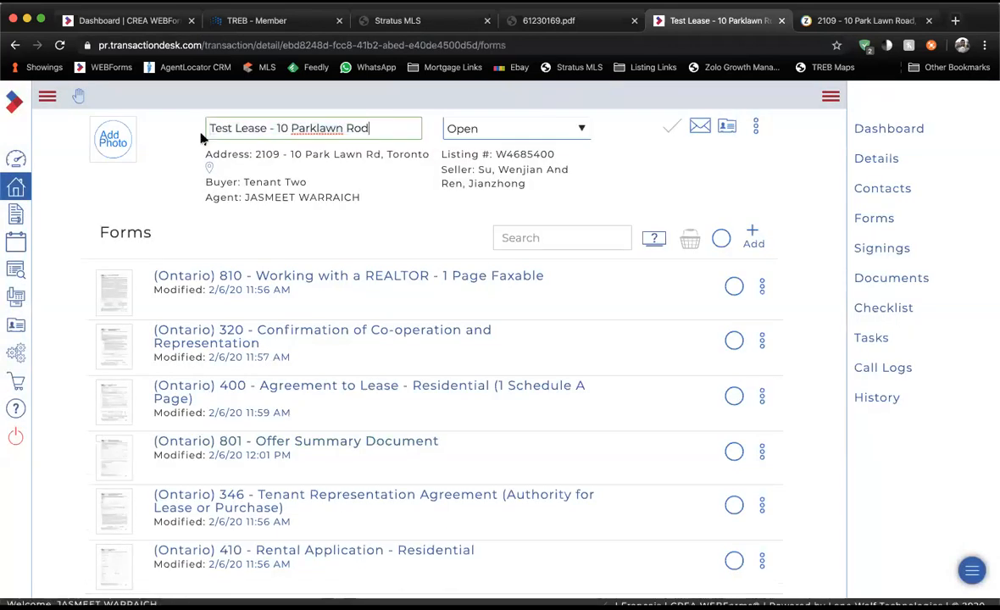
{"action": "triple_click", "coordinate": [327, 133]}
{"action": "type", "text": "Ignore - Wrong Transaction Kit"}
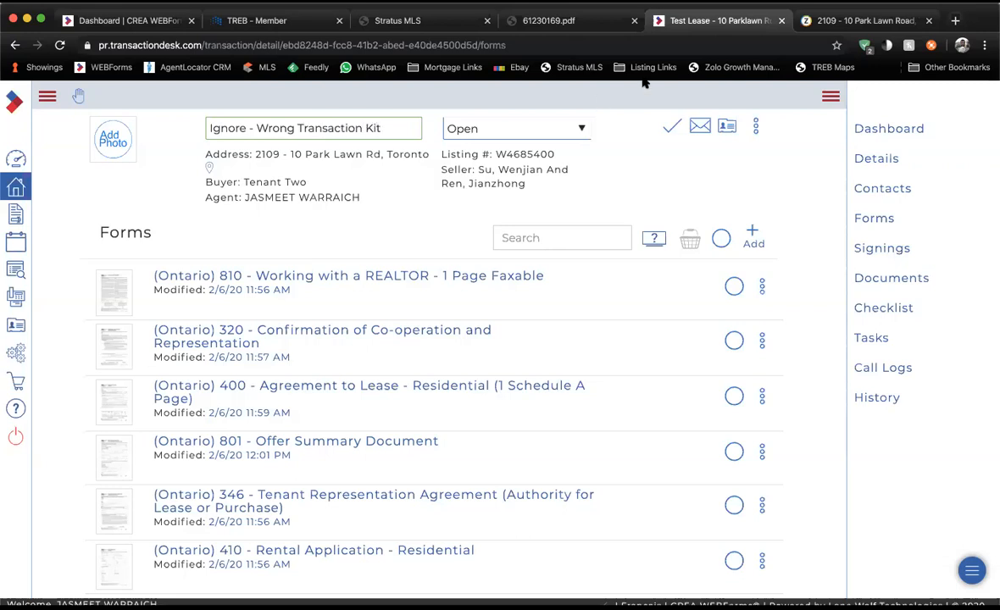
{"action": "left_click", "coordinate": [674, 125]}
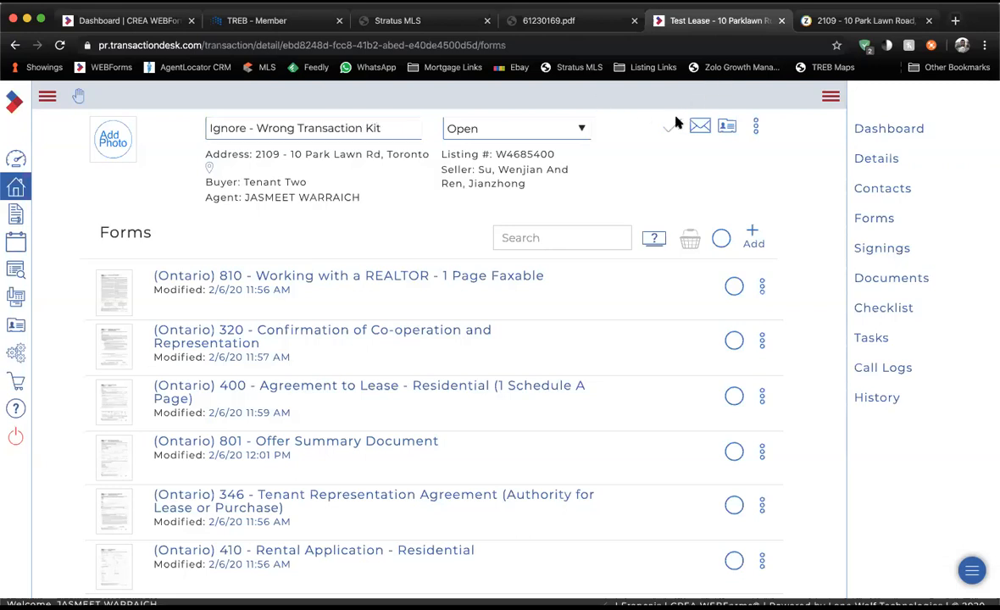
{"action": "left_click", "coordinate": [18, 159]}
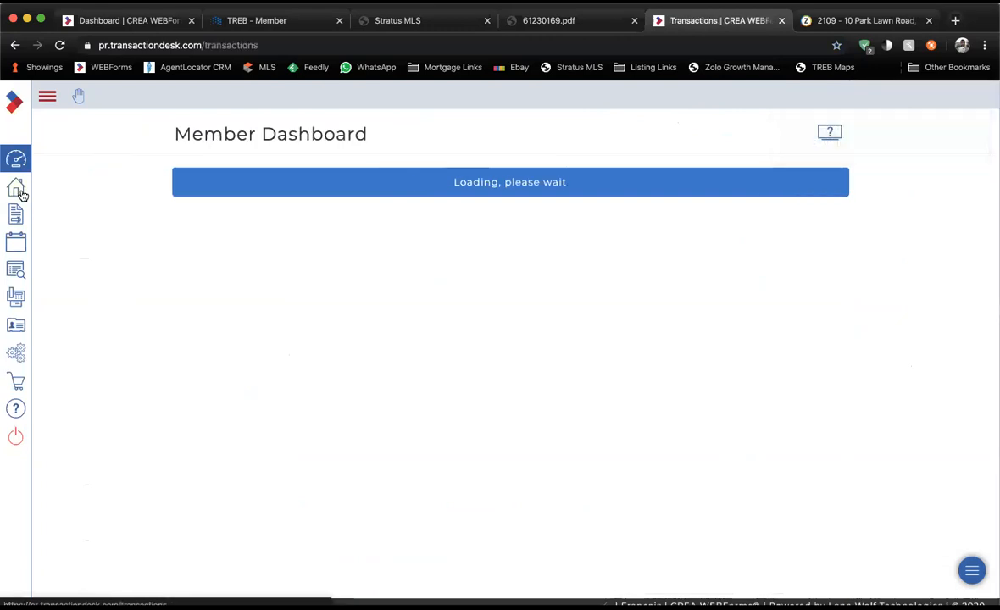
Open the 'Ignore - Wrong Transaction Kit' transaction from the Transactions list.
{"action": "left_click", "coordinate": [17, 188]}
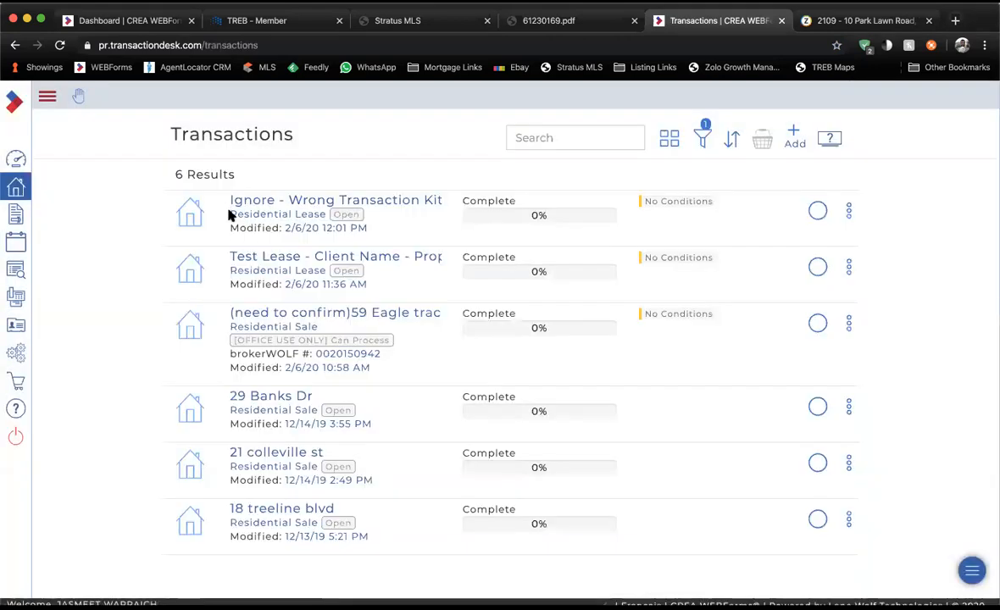
{"action": "left_click_drag", "start_coordinate": [230, 200], "coordinate": [452, 207]}
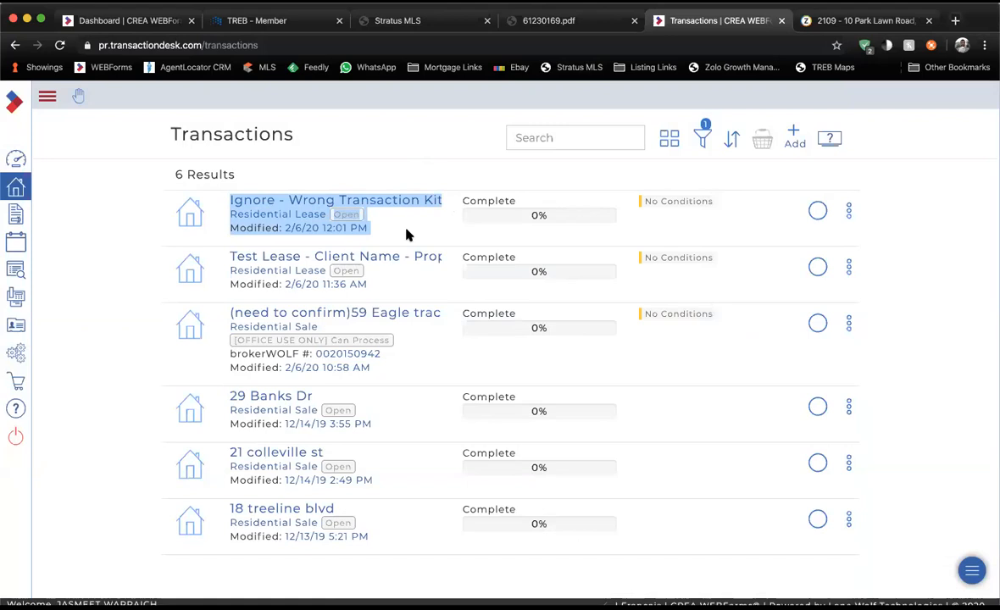
{"action": "left_click", "coordinate": [440, 207]}
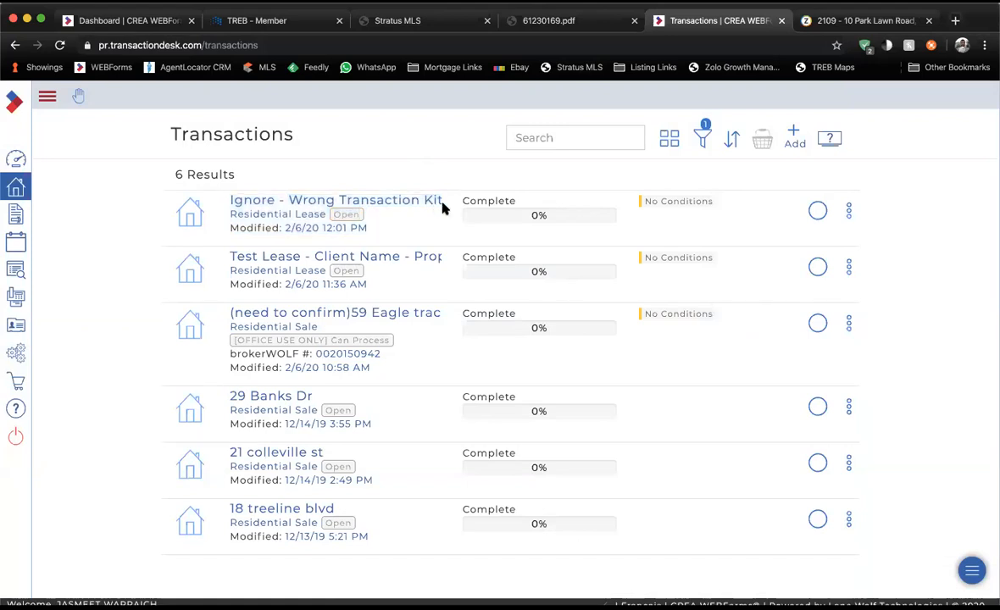
{"action": "left_click", "coordinate": [361, 207]}
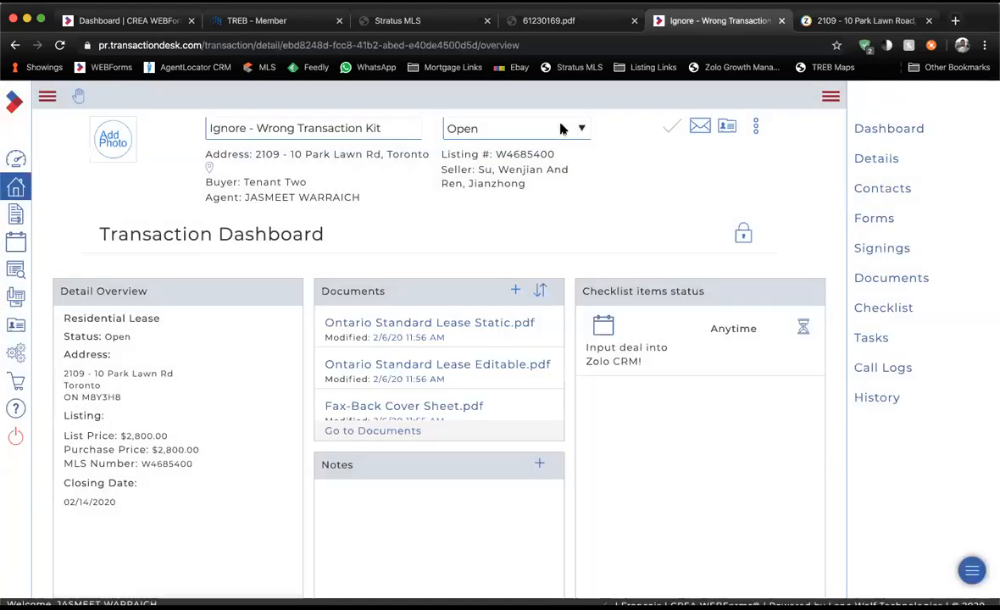
Set the transaction status to Firm Deal, then head to the Checklist.
{"action": "left_click", "coordinate": [560, 128]}
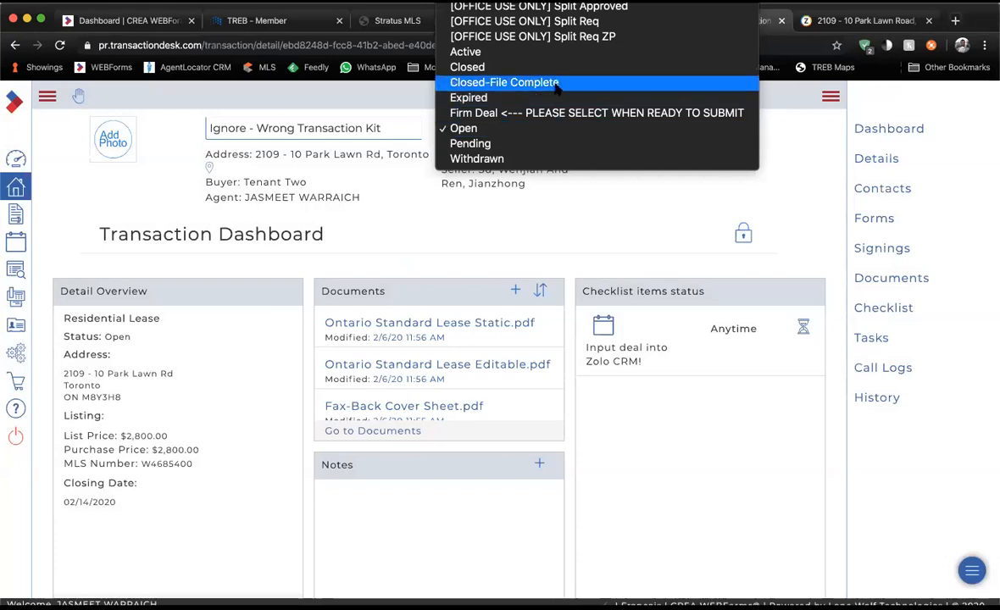
{"action": "scroll", "coordinate": [556, 84], "scroll_direction": "up", "scroll_amount": 2}
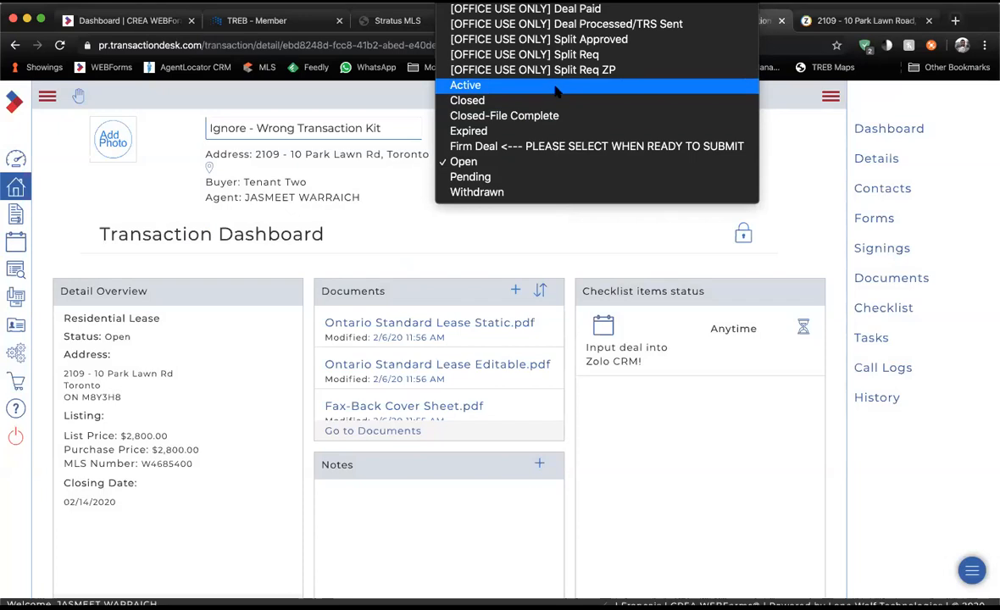
{"action": "left_click", "coordinate": [523, 146]}
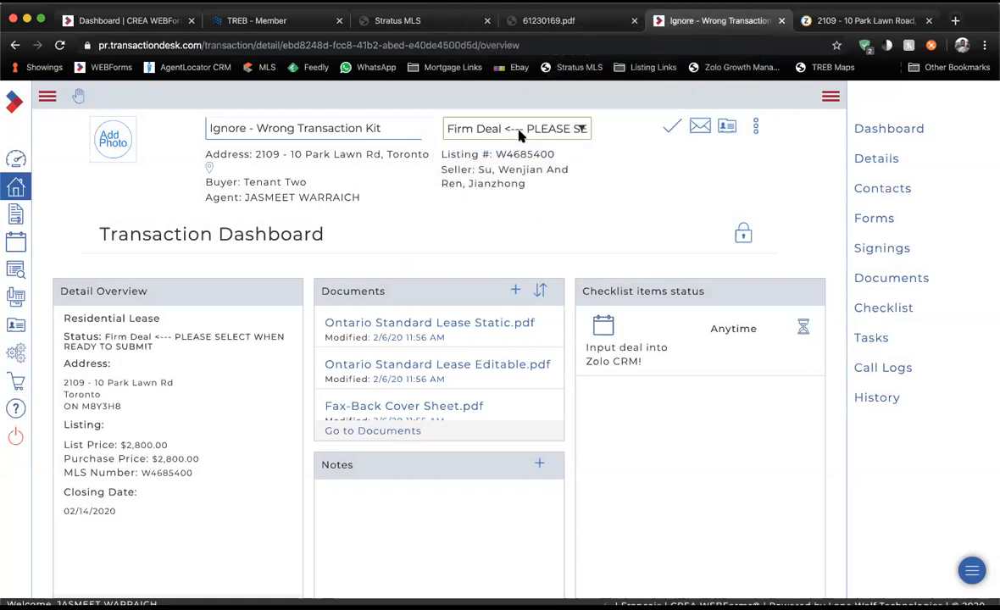
{"action": "left_click", "coordinate": [520, 136]}
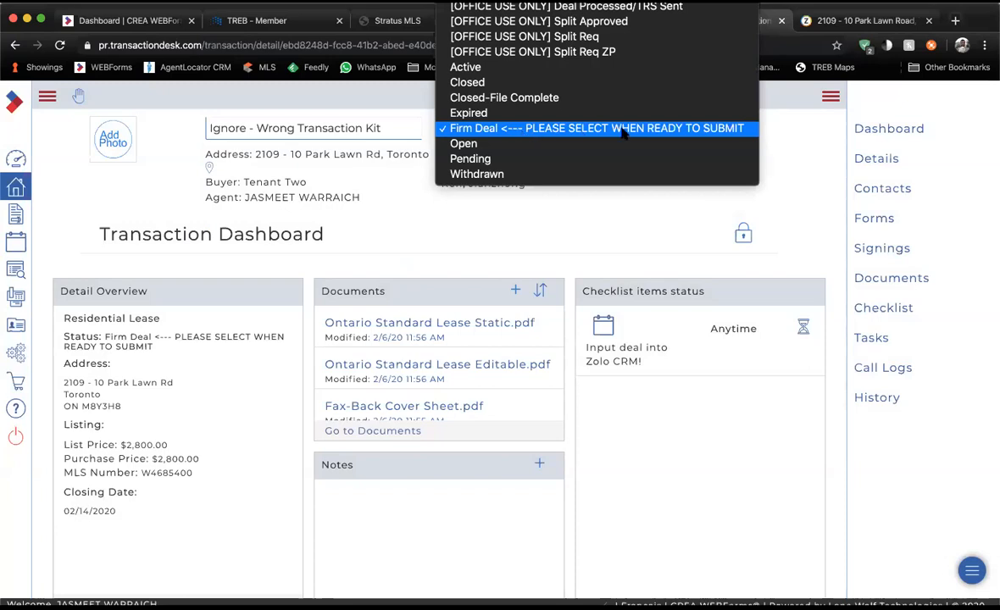
{"action": "left_click", "coordinate": [520, 132]}
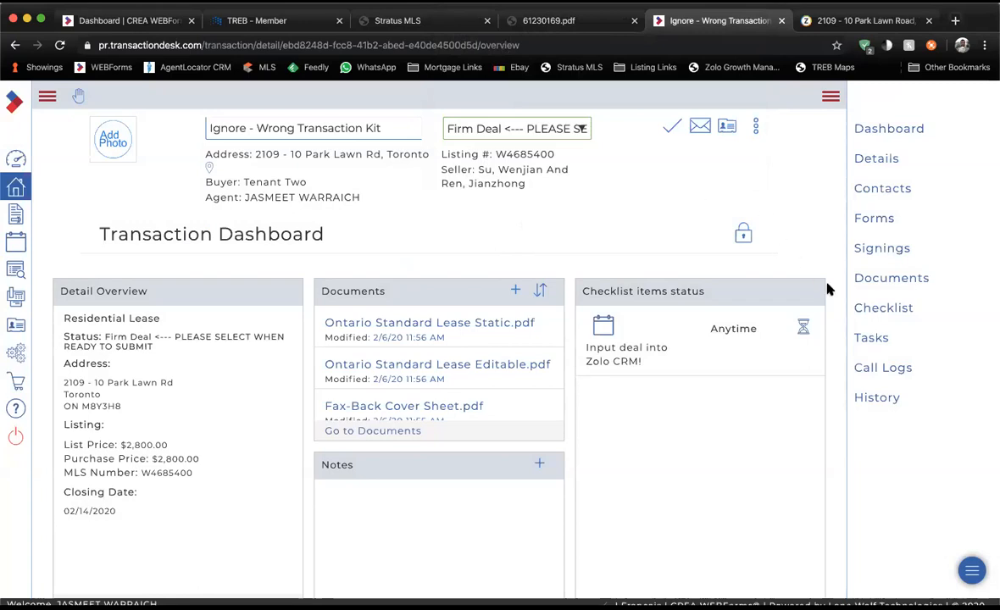
{"action": "left_click", "coordinate": [862, 310]}
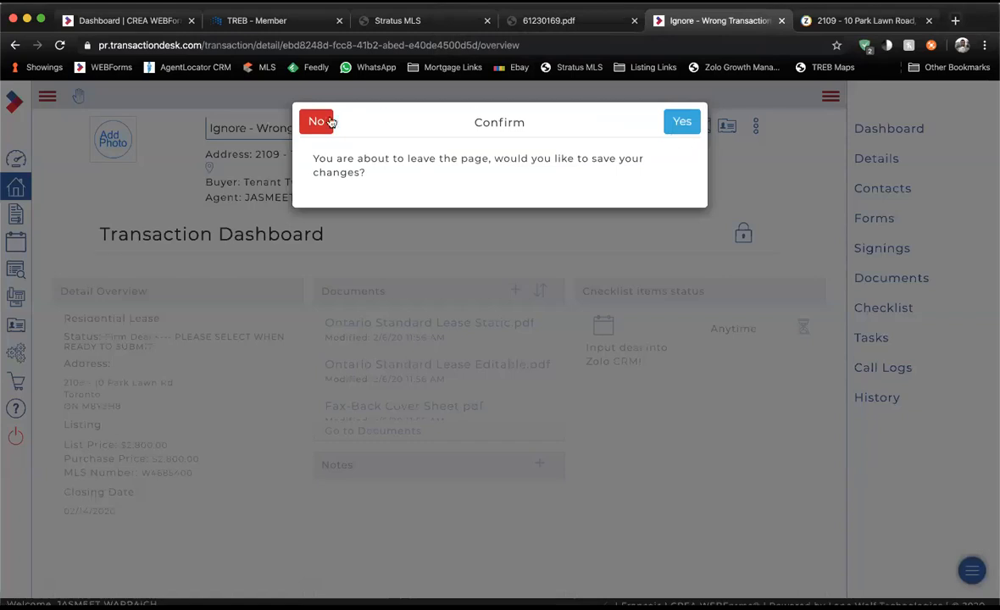
Confirm the leave-page prompt to reach the Offer Lease checklist.
{"action": "left_click", "coordinate": [681, 126]}
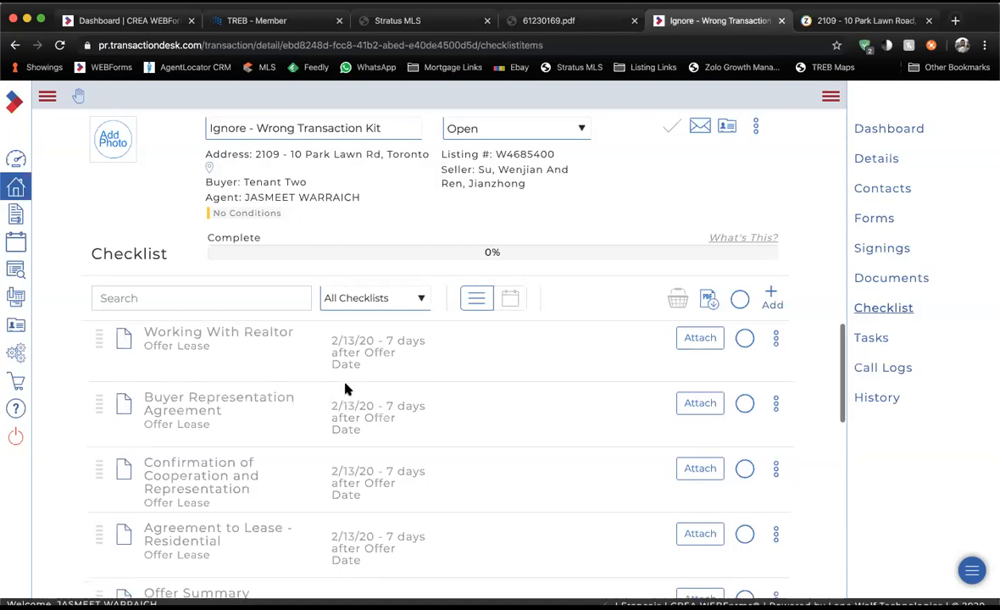
{"action": "scroll", "coordinate": [343, 381], "scroll_direction": "down", "scroll_amount": 1}
{"action": "scroll", "coordinate": [279, 361], "scroll_direction": "up", "scroll_amount": 1}
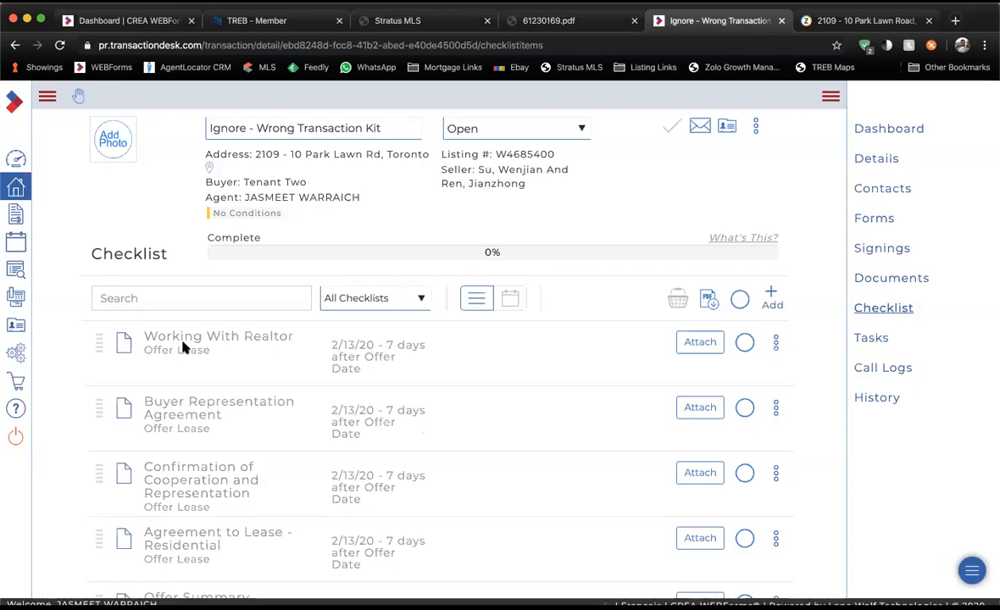
{"action": "left_click", "coordinate": [873, 309]}
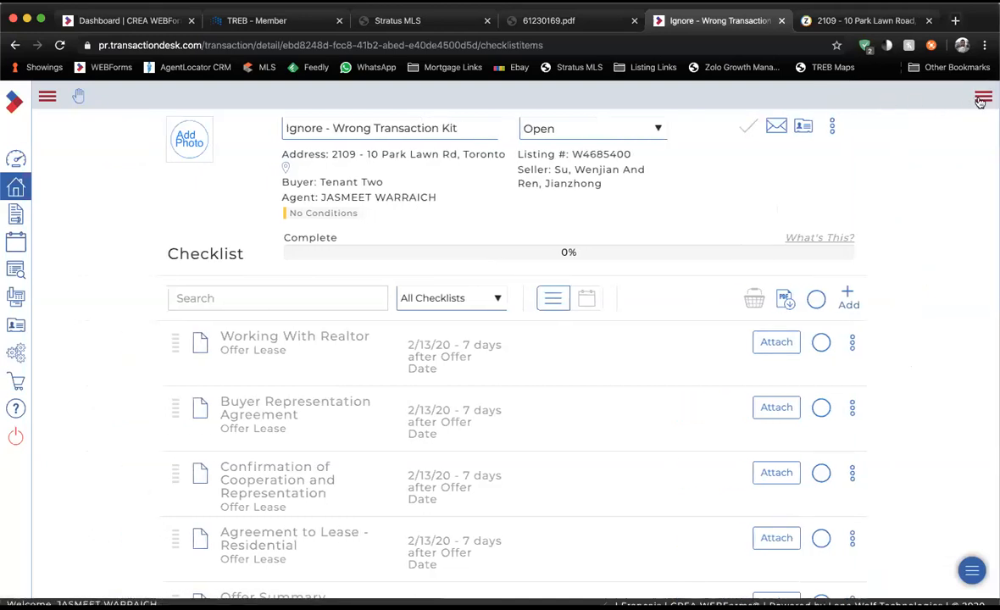
{"action": "left_click", "coordinate": [981, 99]}
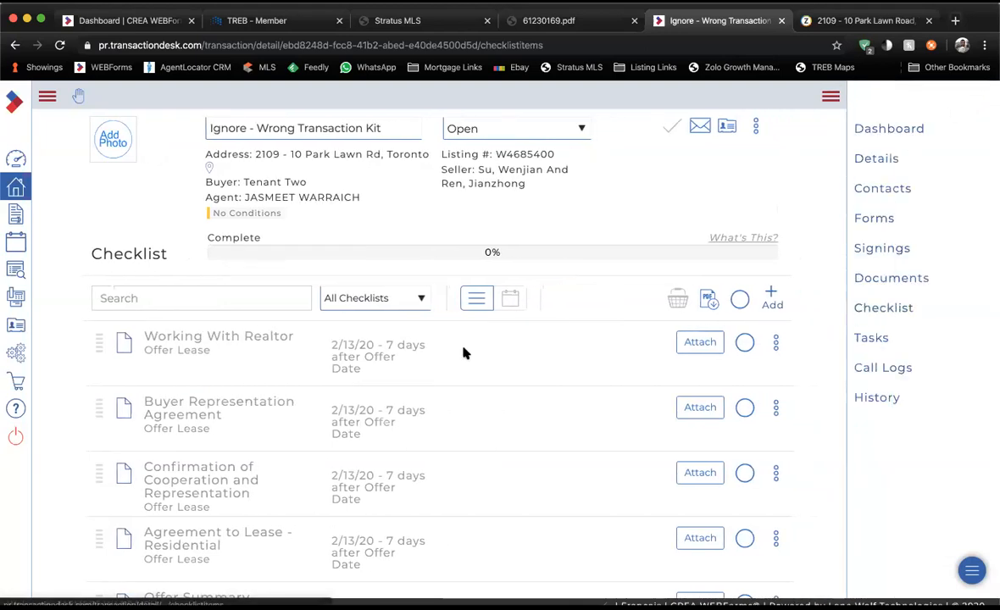
{"action": "scroll", "coordinate": [462, 351], "scroll_direction": "down", "scroll_amount": 1}
{"action": "scroll", "coordinate": [462, 351], "scroll_direction": "up", "scroll_amount": 1}
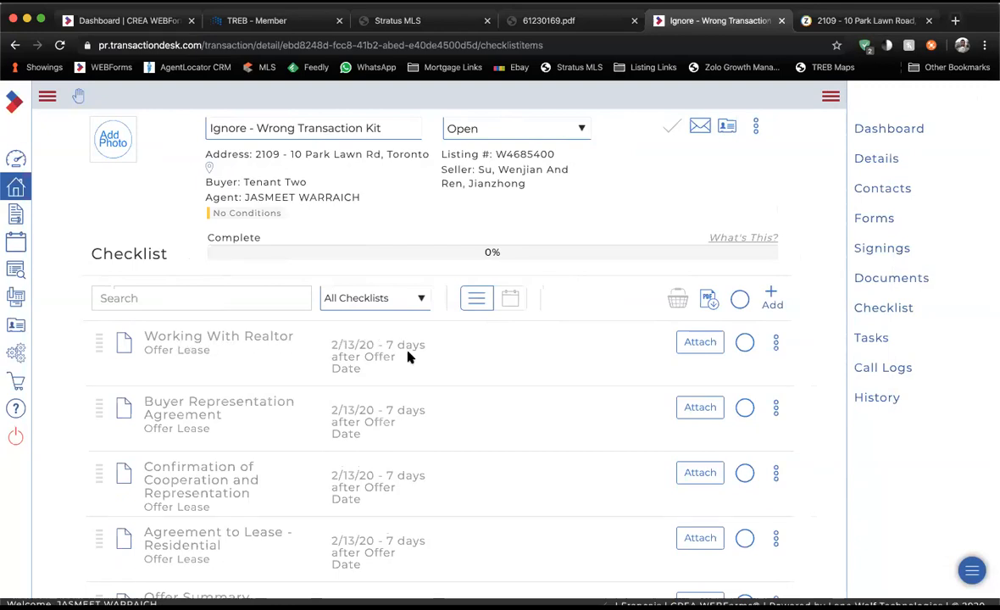
{"action": "left_click_drag", "start_coordinate": [331, 346], "coordinate": [403, 379]}
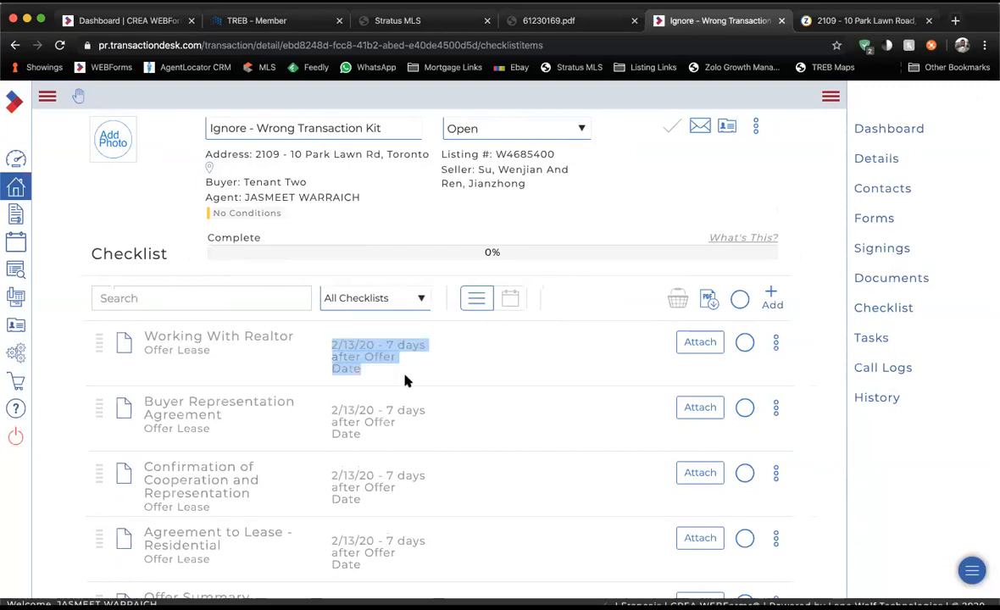
{"action": "left_click", "coordinate": [405, 382]}
{"action": "scroll", "coordinate": [405, 382], "scroll_direction": "down", "scroll_amount": 2}
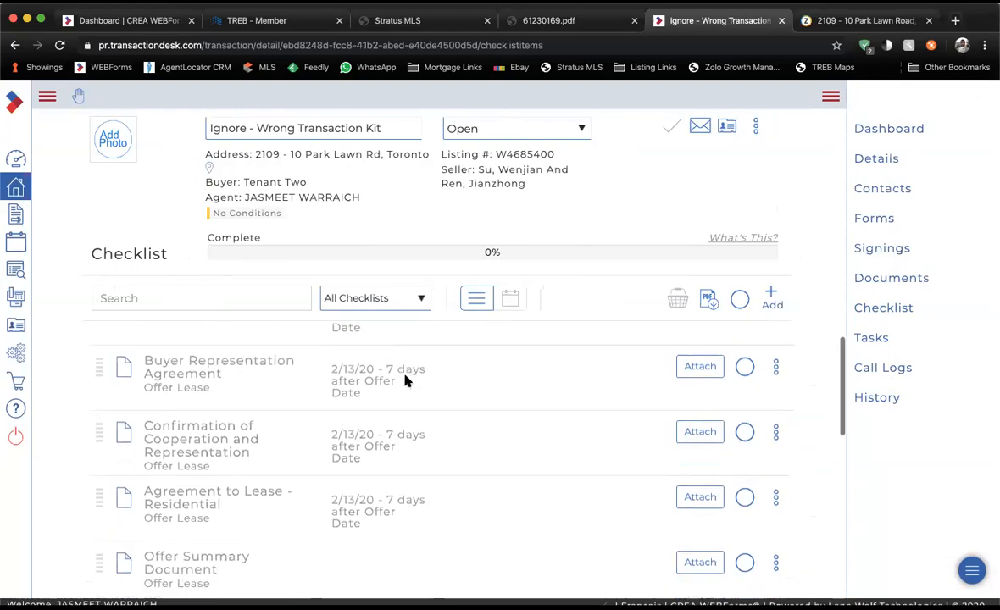
{"action": "scroll", "coordinate": [405, 381], "scroll_direction": "down", "scroll_amount": 2}
{"action": "scroll", "coordinate": [405, 379], "scroll_direction": "up", "scroll_amount": 4}
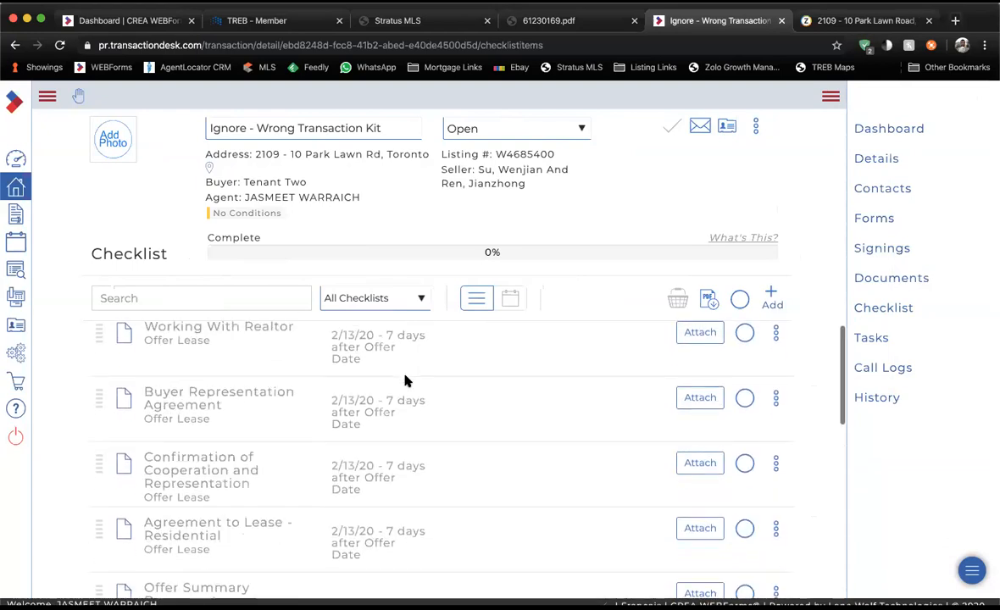
{"action": "left_click_drag", "start_coordinate": [334, 342], "coordinate": [383, 373]}
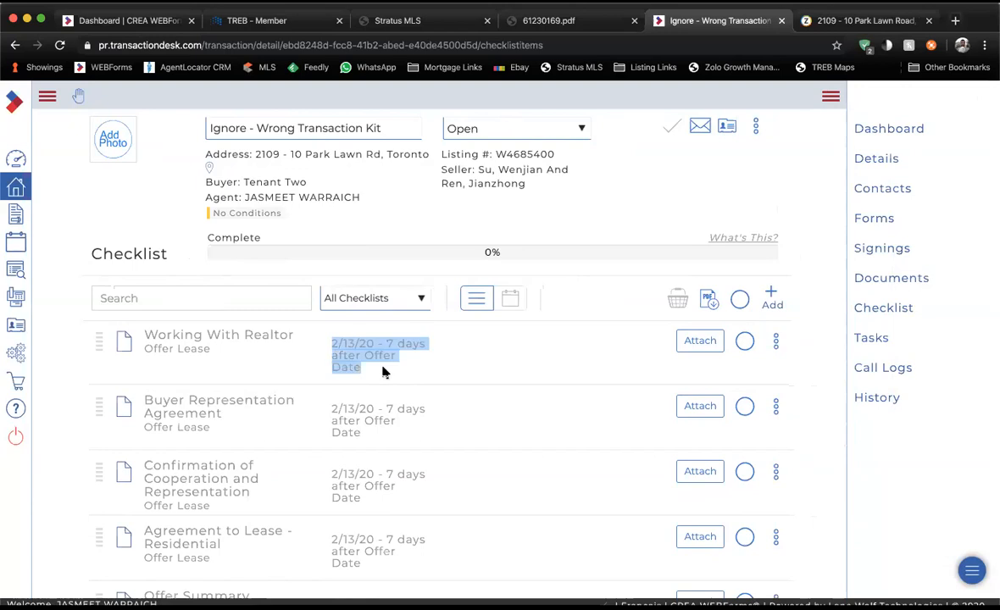
{"action": "scroll", "coordinate": [384, 371], "scroll_direction": "down", "scroll_amount": 1}
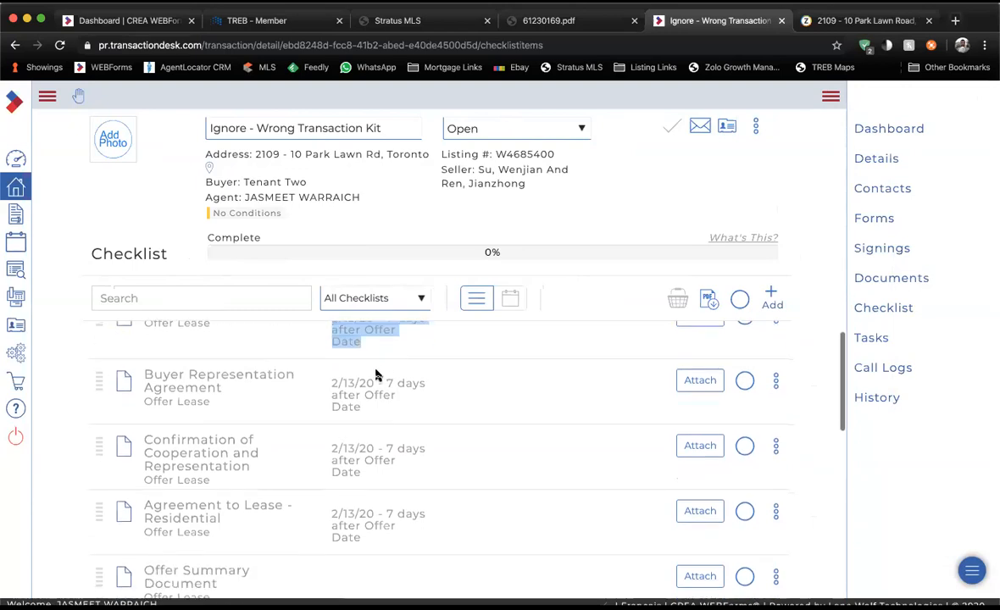
{"action": "left_click_drag", "start_coordinate": [331, 384], "coordinate": [362, 444]}
{"action": "left_click", "coordinate": [375, 417]}
{"action": "scroll", "coordinate": [357, 414], "scroll_direction": "down", "scroll_amount": 1}
{"action": "left_click", "coordinate": [362, 444]}
{"action": "scroll", "coordinate": [362, 444], "scroll_direction": "down", "scroll_amount": 3}
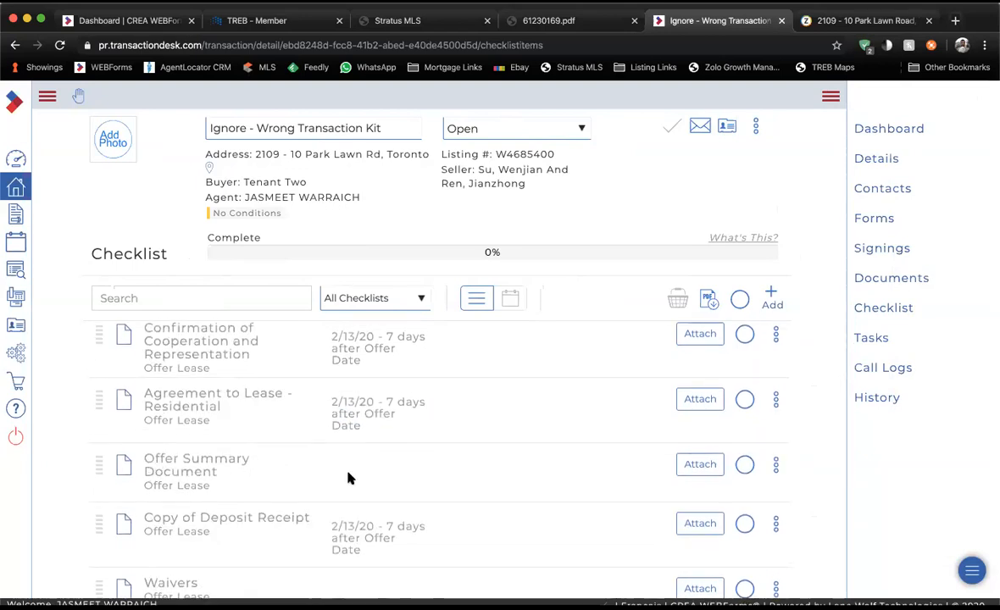
{"action": "scroll", "coordinate": [348, 477], "scroll_direction": "down", "scroll_amount": 3}
{"action": "scroll", "coordinate": [331, 383], "scroll_direction": "up", "scroll_amount": 1}
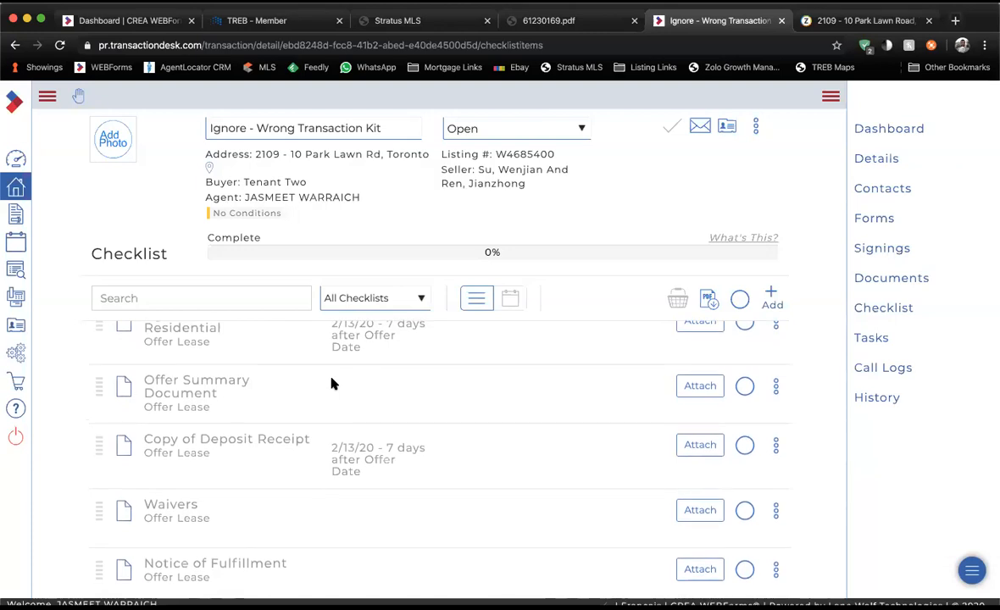
{"action": "scroll", "coordinate": [331, 384], "scroll_direction": "down", "scroll_amount": 1}
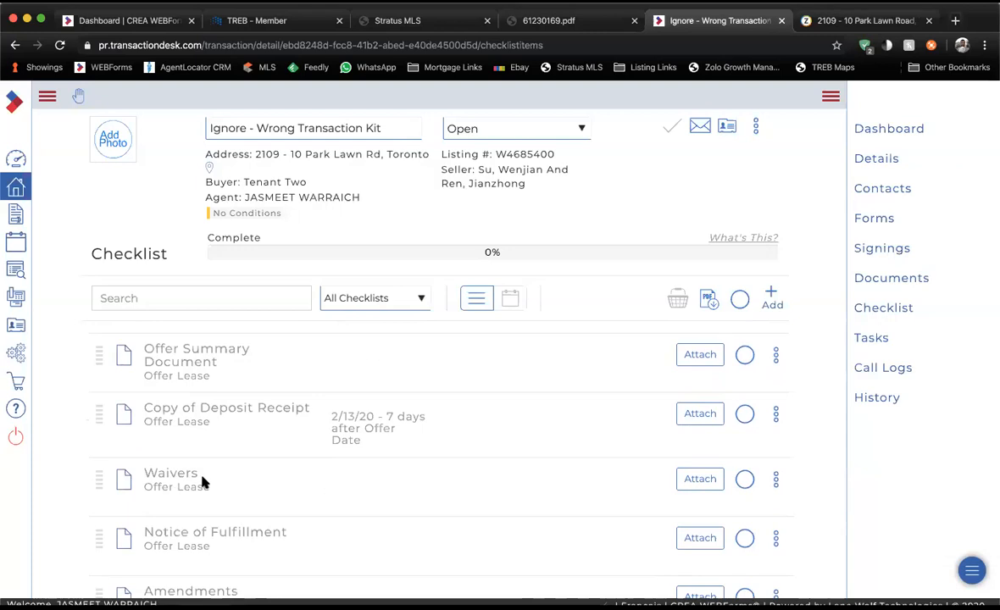
{"action": "scroll", "coordinate": [202, 481], "scroll_direction": "down", "scroll_amount": 1}
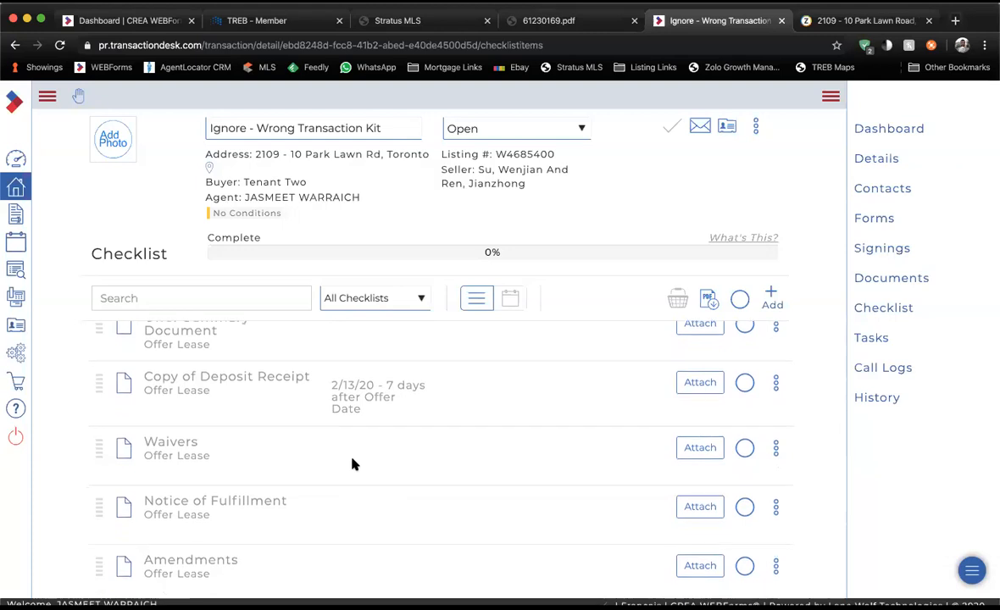
{"action": "scroll", "coordinate": [354, 464], "scroll_direction": "down", "scroll_amount": 3}
{"action": "scroll", "coordinate": [354, 465], "scroll_direction": "up", "scroll_amount": 10}
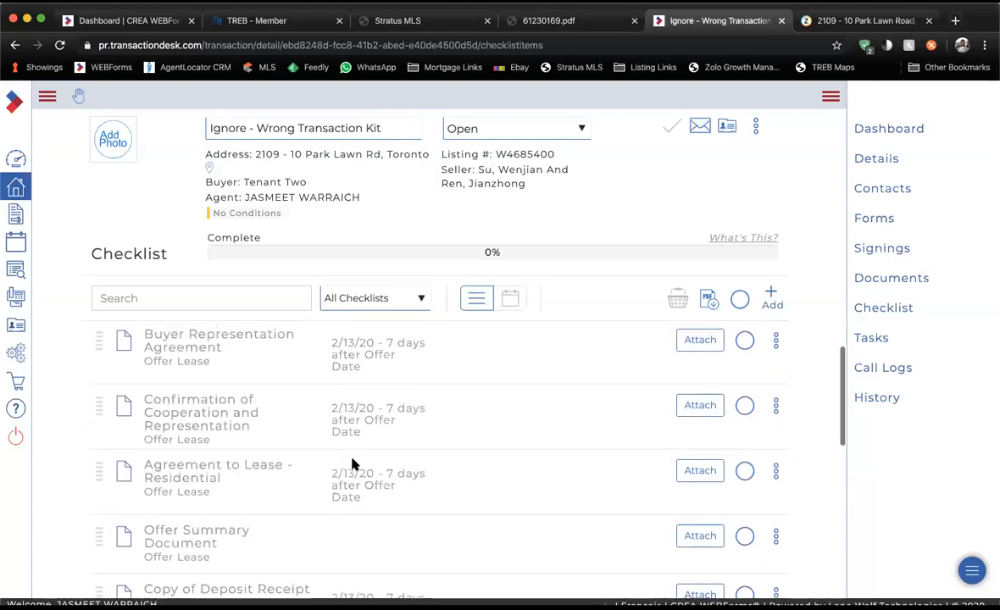
Attach 61122038.pdf to Working With Realtor, remove it from the review queue, then view Documents.
{"action": "left_click", "coordinate": [685, 344]}
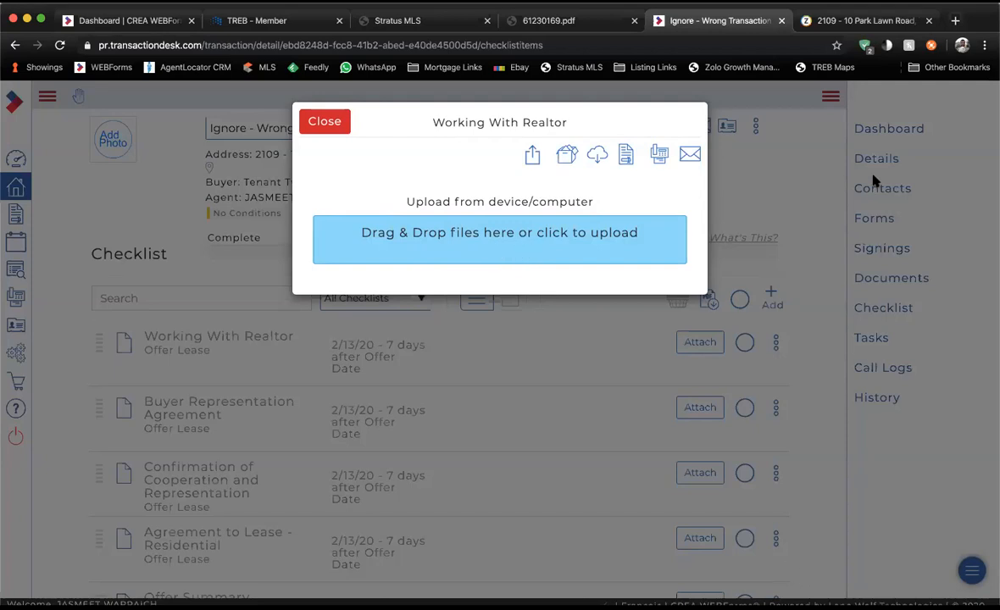
{"action": "left_click_drag", "start_coordinate": [677, 331], "coordinate": [518, 242]}
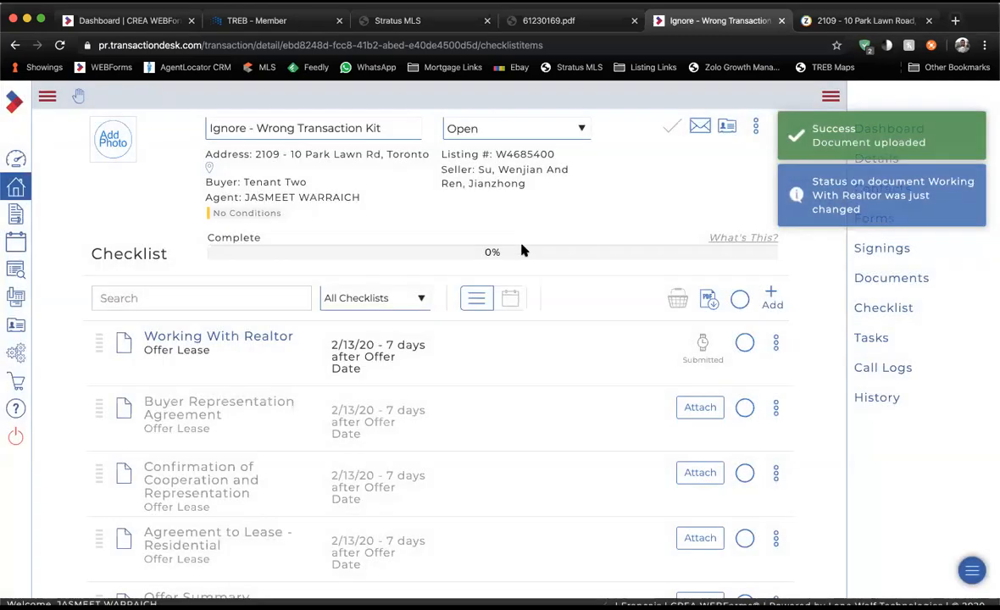
{"action": "left_click", "coordinate": [775, 343]}
{"action": "left_click", "coordinate": [741, 455]}
{"action": "left_click", "coordinate": [686, 127]}
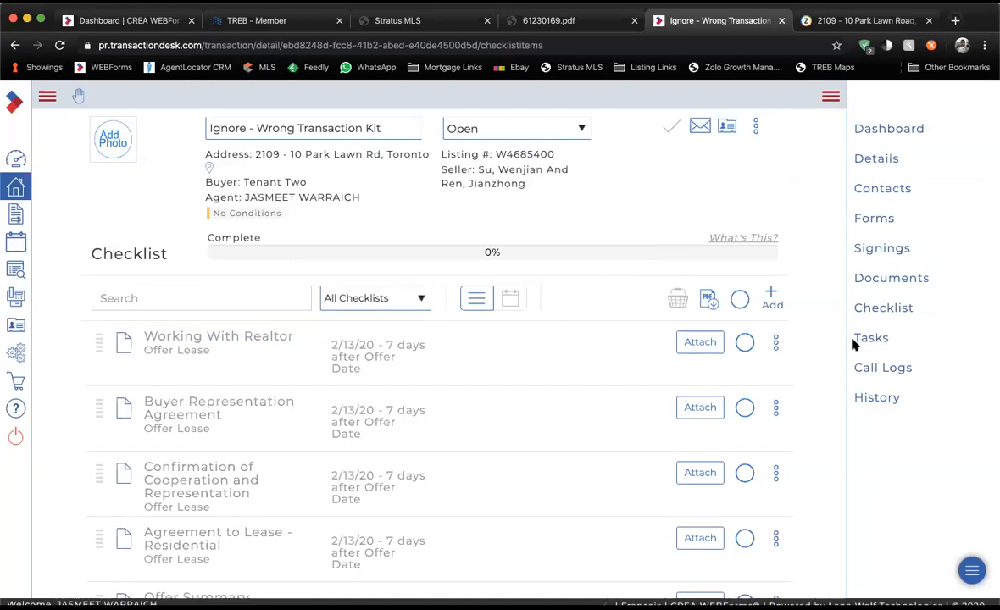
{"action": "left_click", "coordinate": [881, 283]}
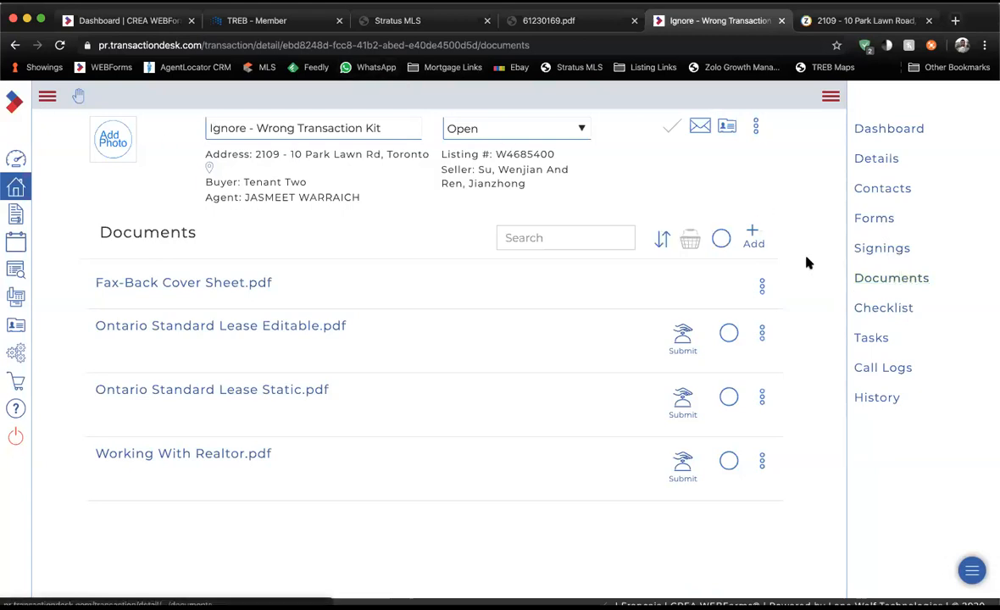
{"action": "left_click", "coordinate": [754, 238]}
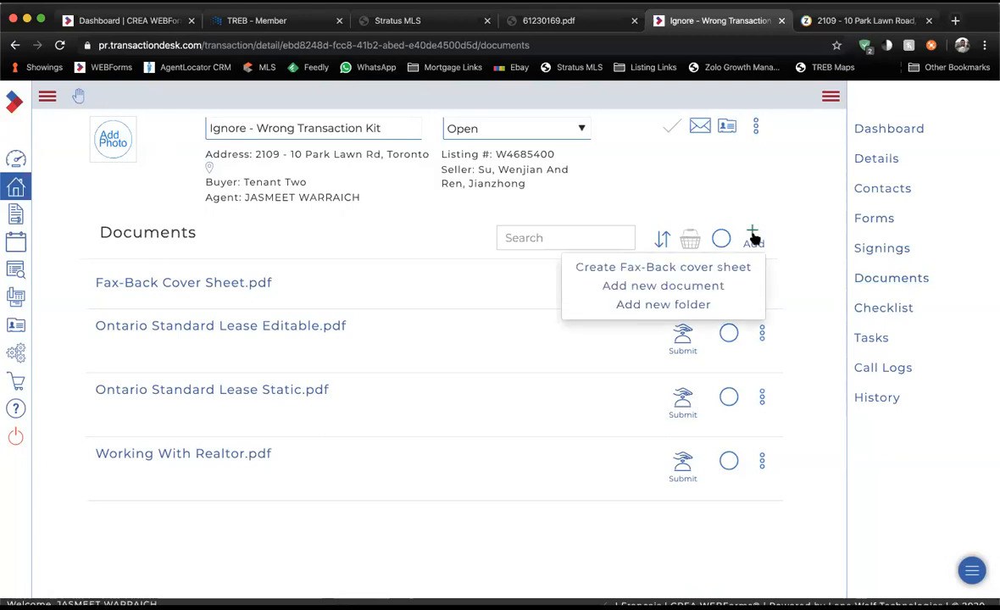
{"action": "left_click", "coordinate": [699, 285]}
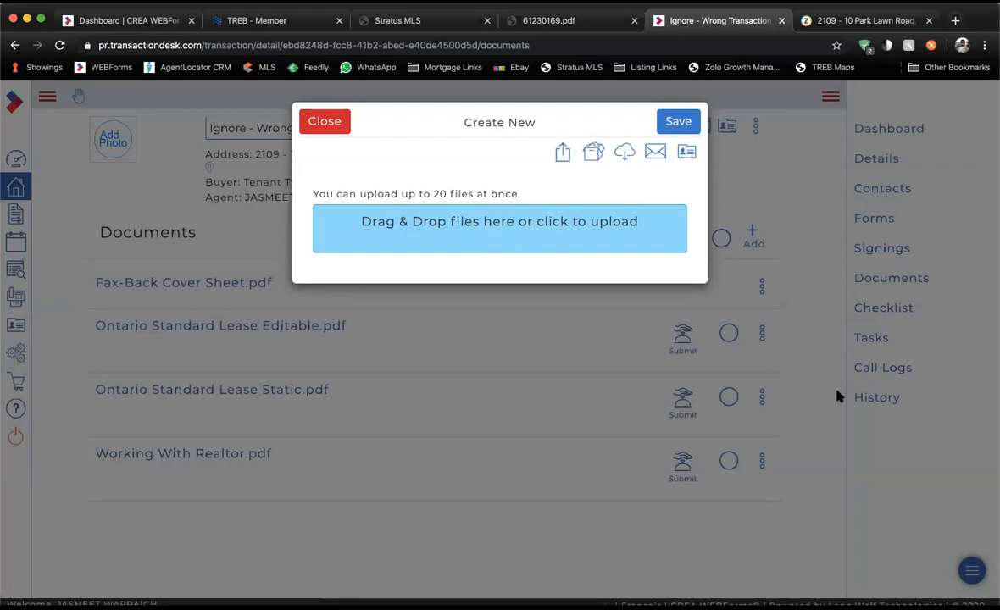
{"action": "left_click_drag", "start_coordinate": [748, 207], "coordinate": [547, 222]}
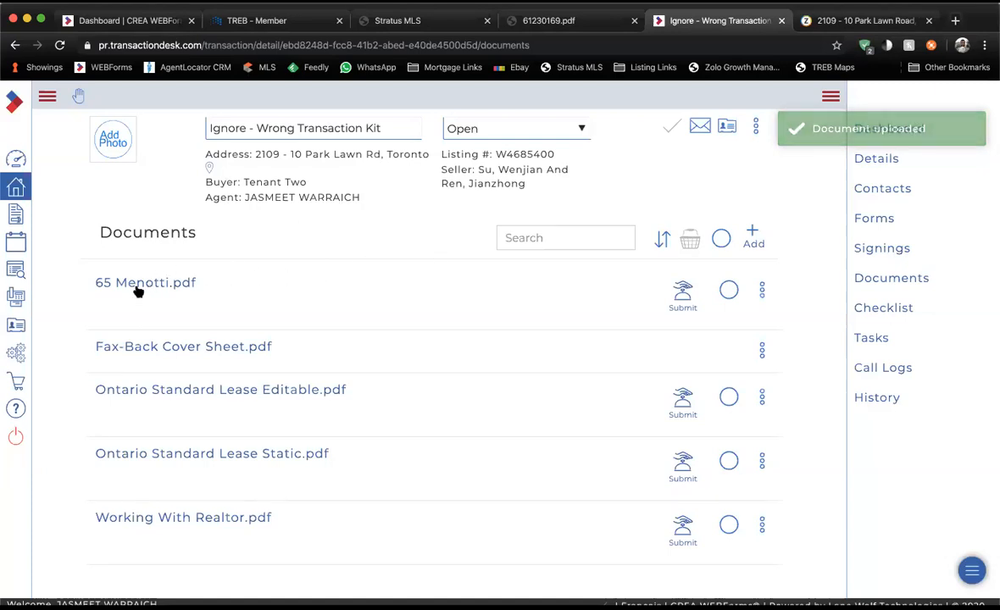
{"action": "left_click", "coordinate": [761, 291]}
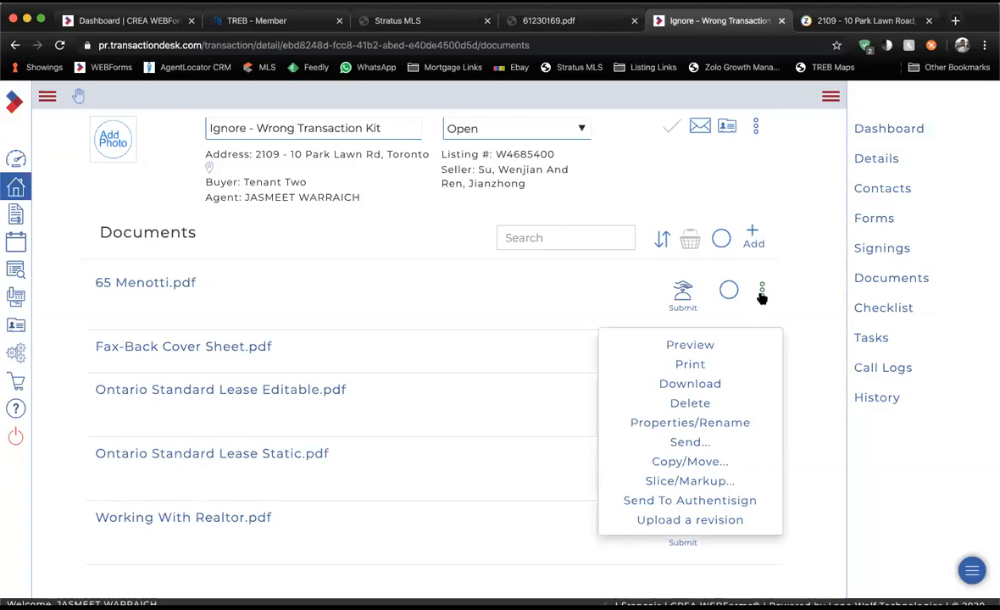
{"action": "left_click", "coordinate": [691, 482]}
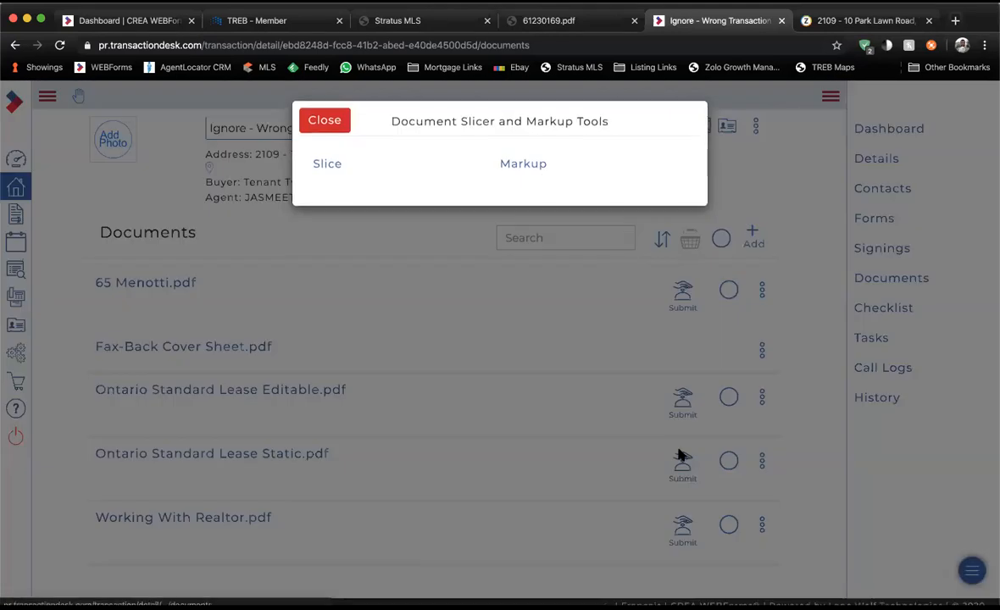
{"action": "left_click", "coordinate": [327, 166]}
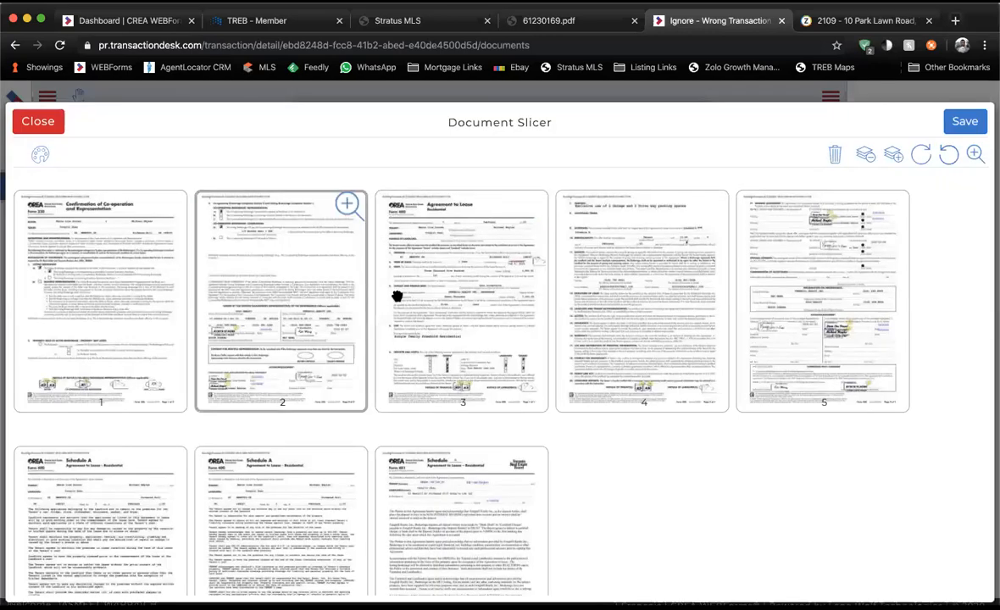
{"action": "scroll", "coordinate": [326, 354], "scroll_direction": "down", "scroll_amount": 2}
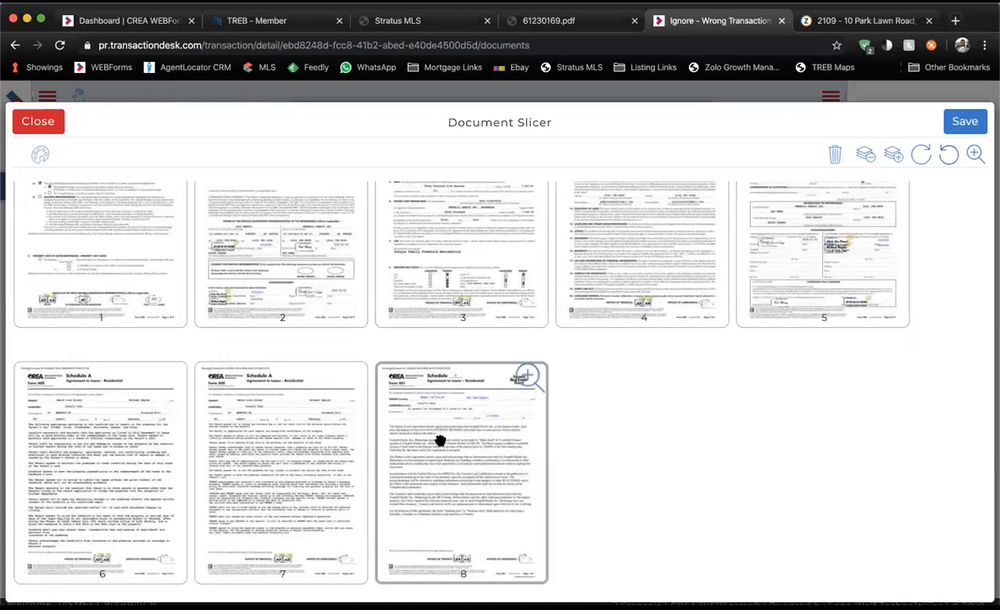
{"action": "scroll", "coordinate": [193, 460], "scroll_direction": "up", "scroll_amount": 2}
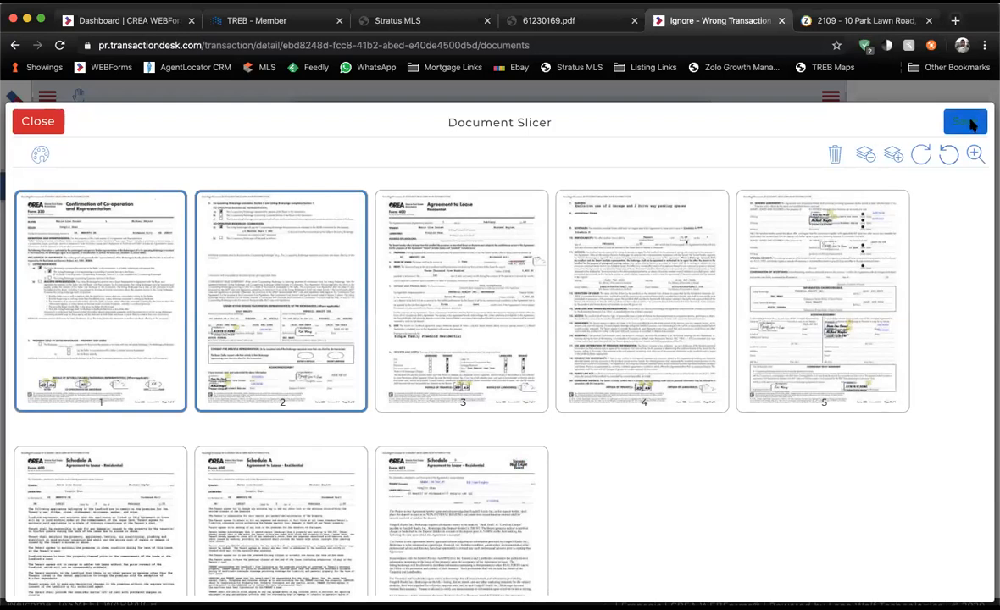
Save the selected pages as 'Confirmation of Coop' and close the slicer.
{"action": "left_click", "coordinate": [965, 121]}
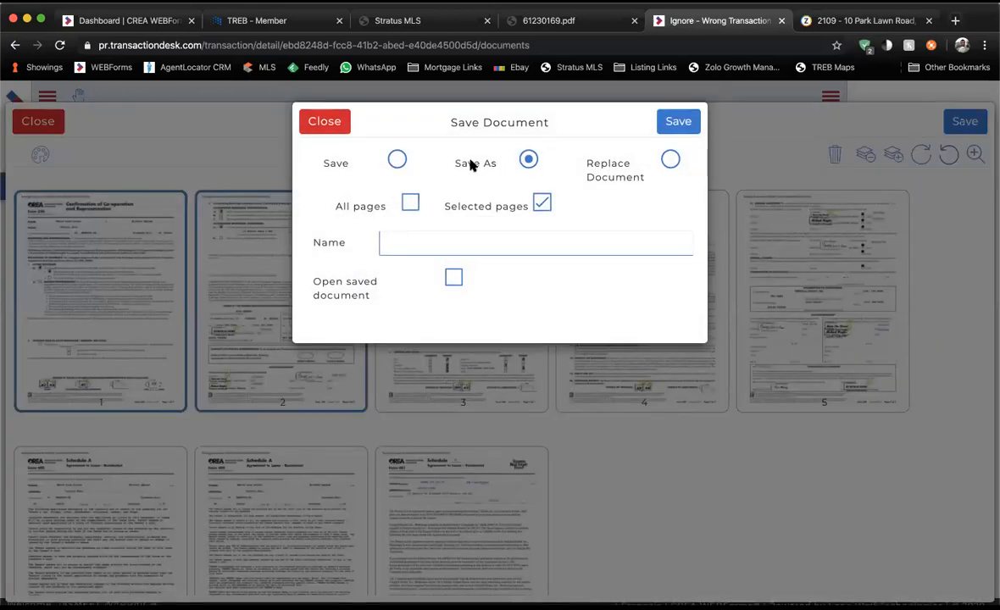
{"action": "left_click", "coordinate": [416, 245]}
{"action": "type", "text": "Confirmation of Coop"}
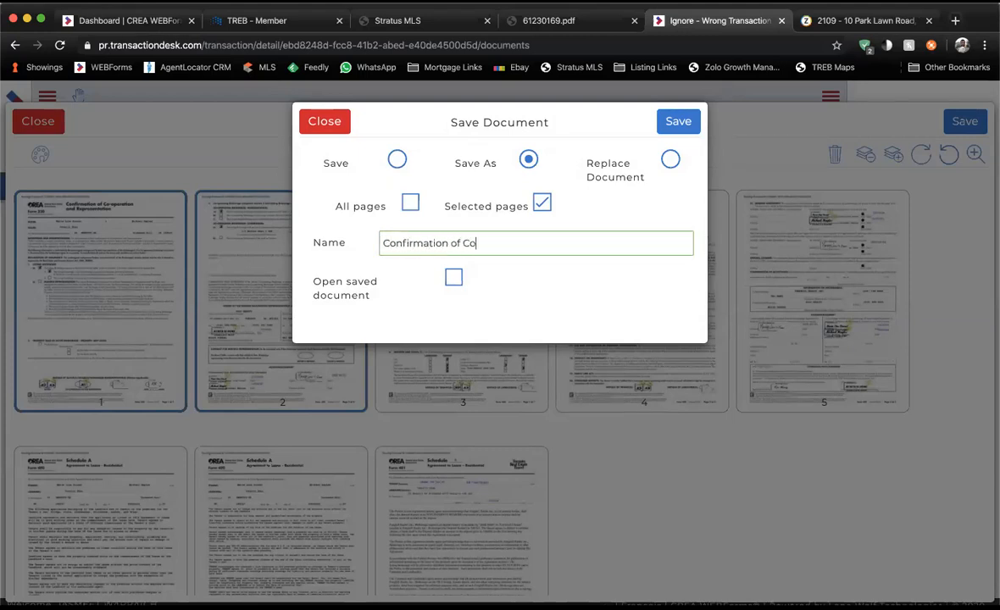
{"action": "left_click", "coordinate": [667, 128]}
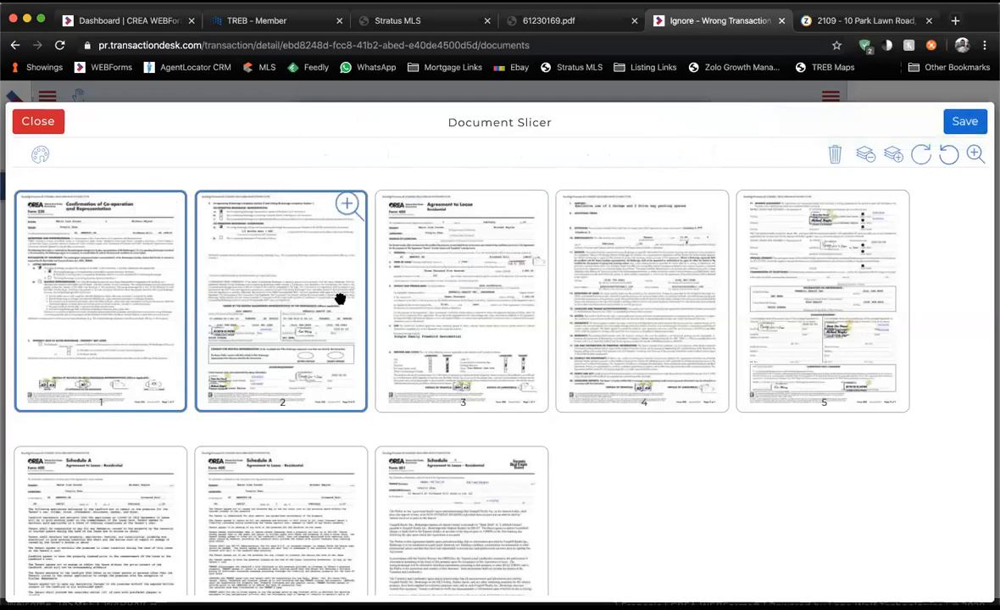
{"action": "left_click", "coordinate": [35, 123]}
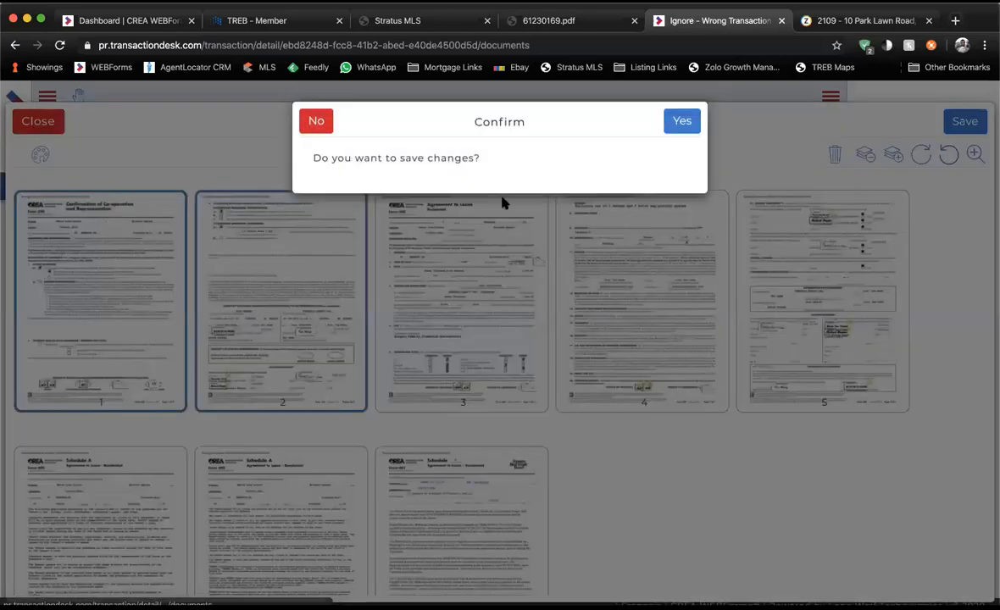
{"action": "left_click", "coordinate": [665, 122]}
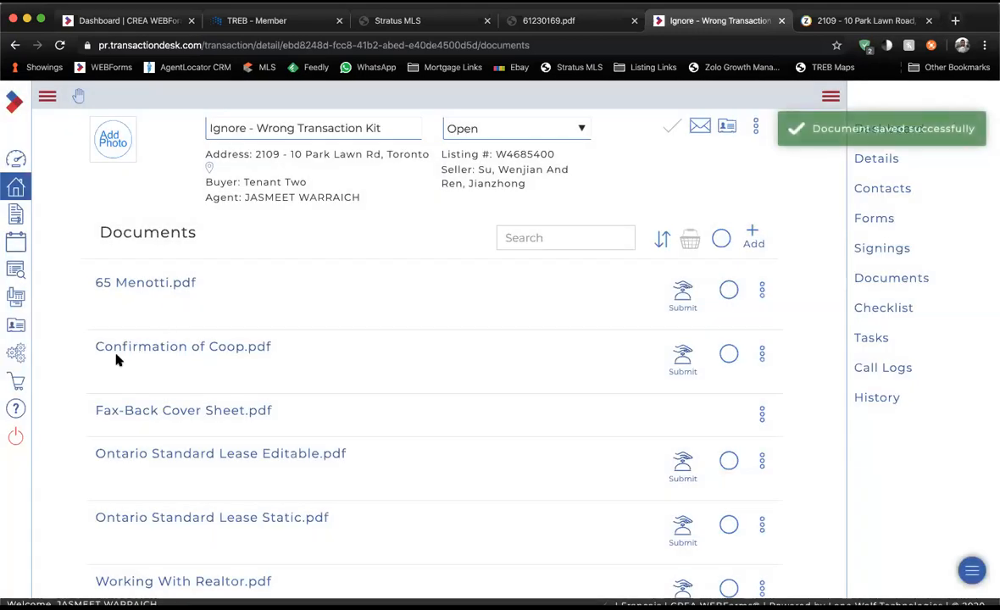
{"action": "left_click_drag", "start_coordinate": [95, 349], "coordinate": [303, 352]}
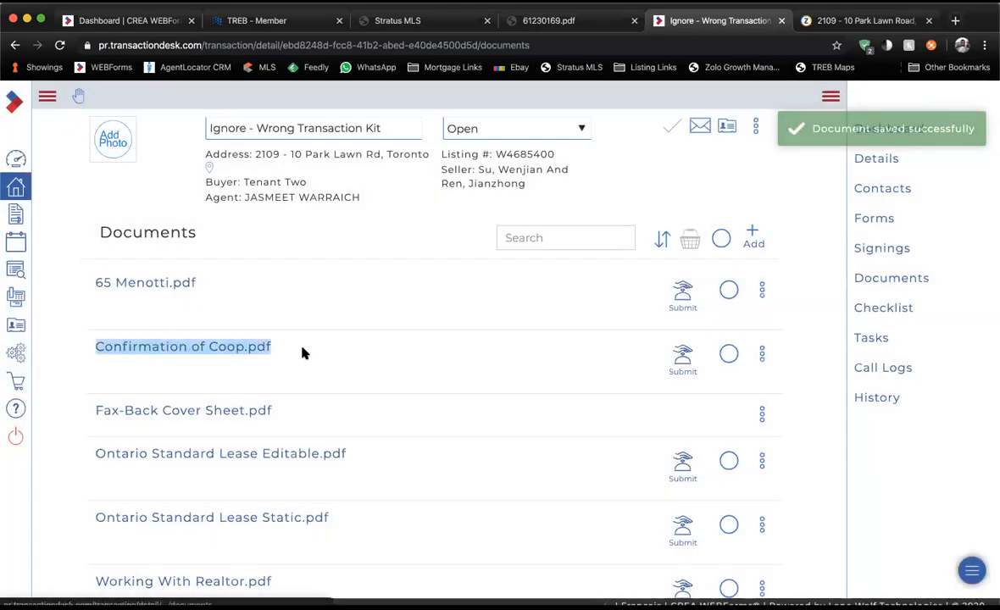
{"action": "left_click", "coordinate": [303, 353]}
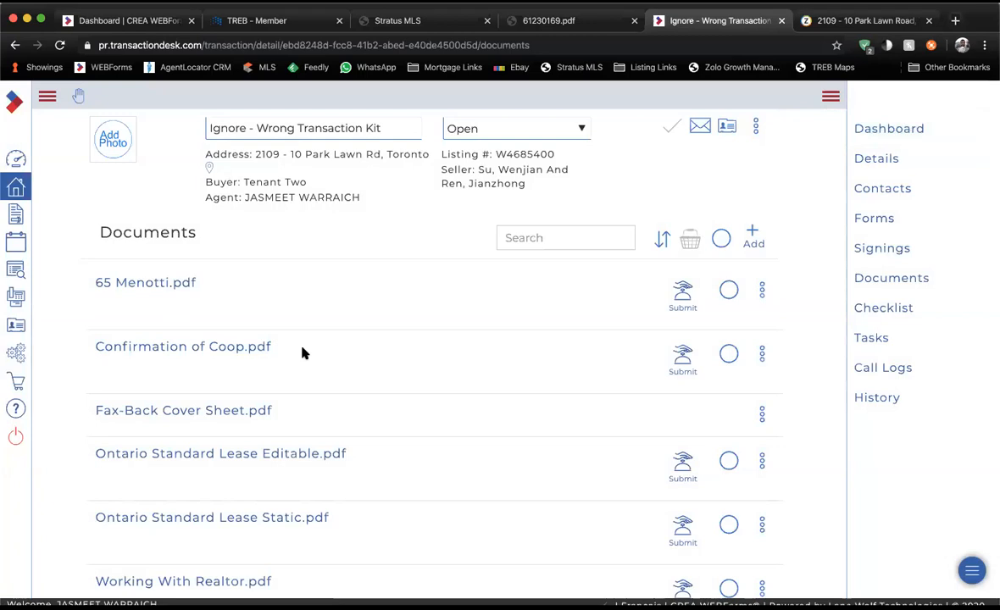
{"action": "left_click", "coordinate": [239, 349]}
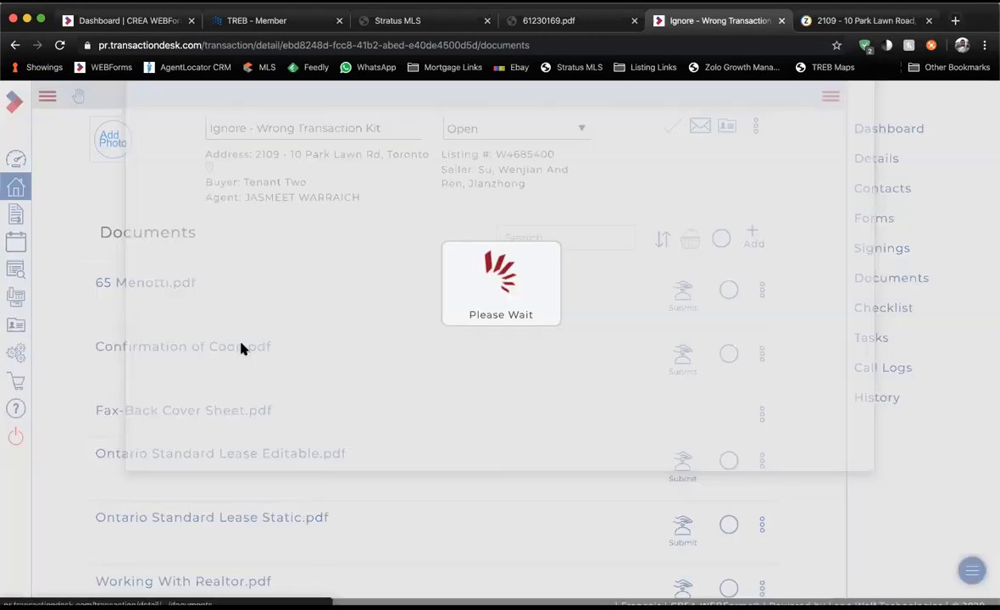
{"action": "scroll", "coordinate": [416, 256], "scroll_direction": "down", "scroll_amount": 1}
{"action": "scroll", "coordinate": [416, 256], "scroll_direction": "down", "scroll_amount": 10}
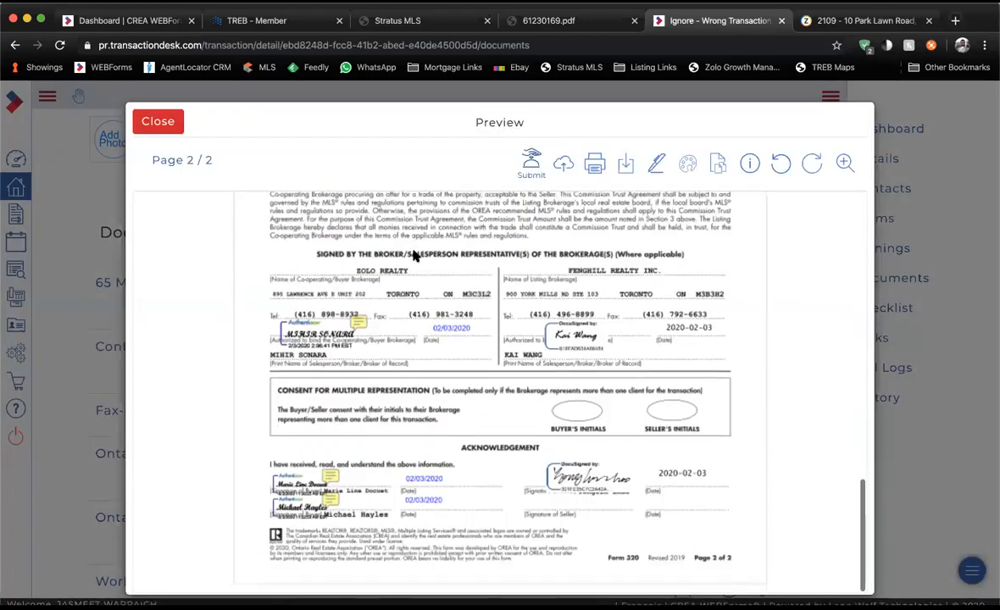
{"action": "scroll", "coordinate": [416, 256], "scroll_direction": "up", "scroll_amount": 2}
{"action": "scroll", "coordinate": [415, 256], "scroll_direction": "up", "scroll_amount": 10}
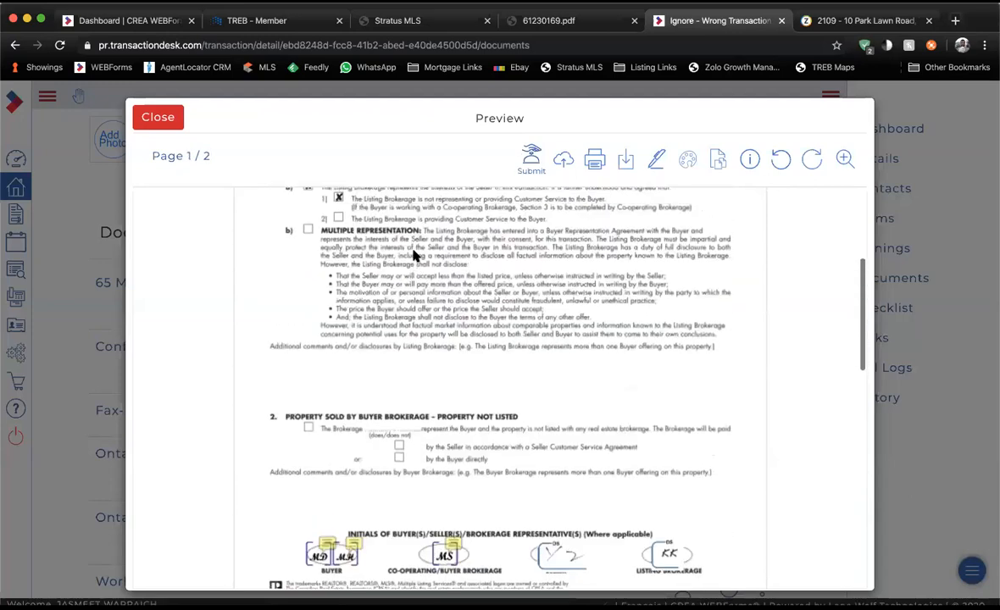
{"action": "left_click", "coordinate": [166, 122]}
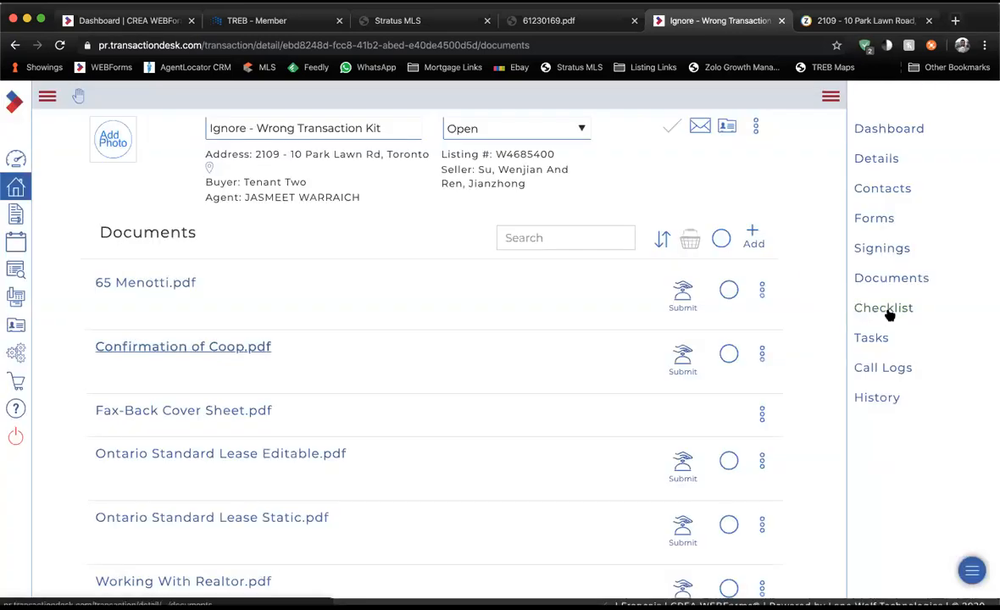
Attach Confirmation of Coop.pdf from transaction documents to the Confirmation of Cooperation and Representation item.
{"action": "left_click", "coordinate": [888, 312]}
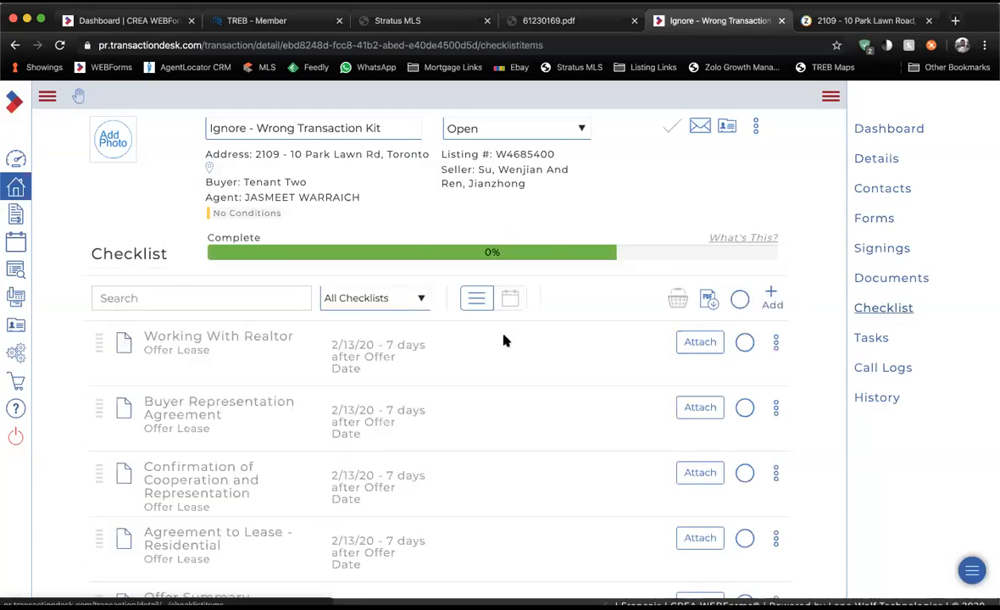
{"action": "scroll", "coordinate": [504, 340], "scroll_direction": "down", "scroll_amount": 2}
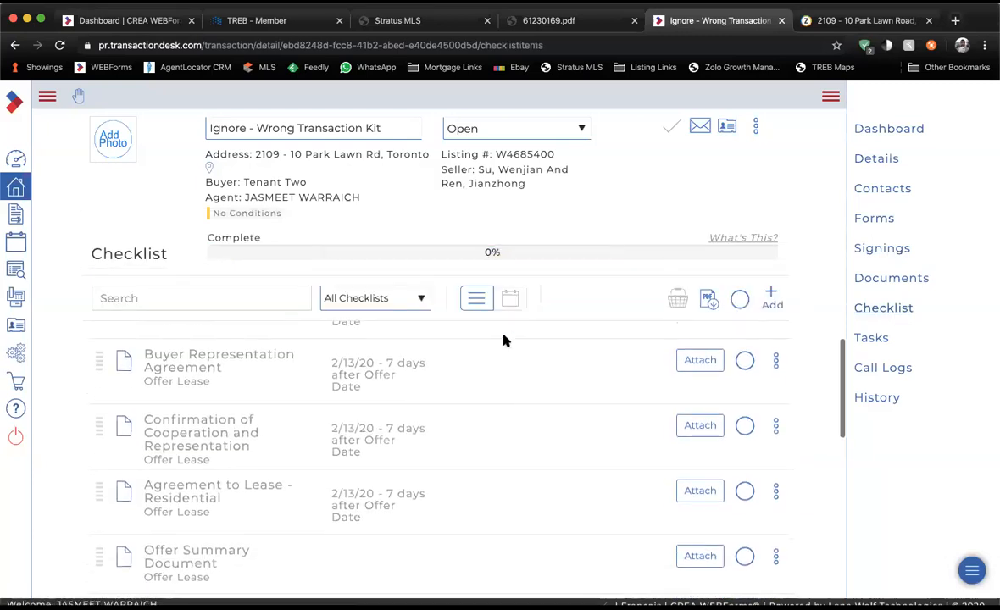
{"action": "left_click", "coordinate": [702, 423]}
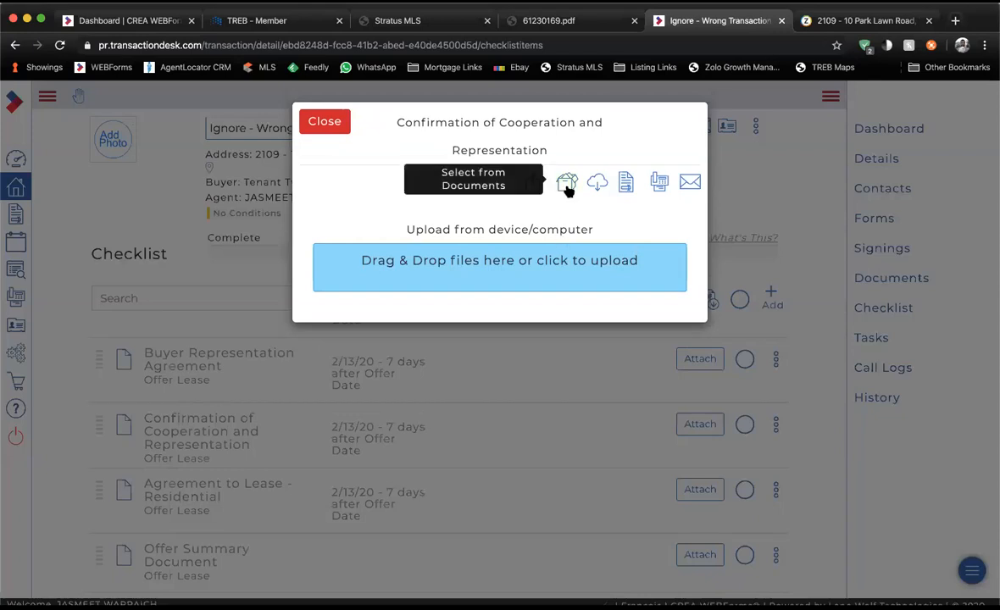
{"action": "left_click", "coordinate": [566, 185]}
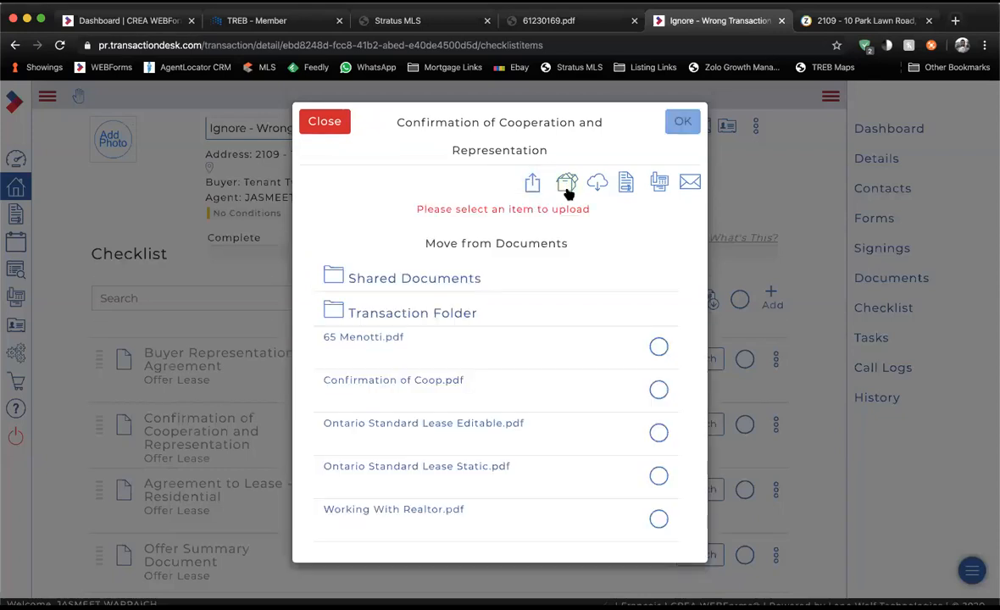
{"action": "left_click", "coordinate": [658, 391]}
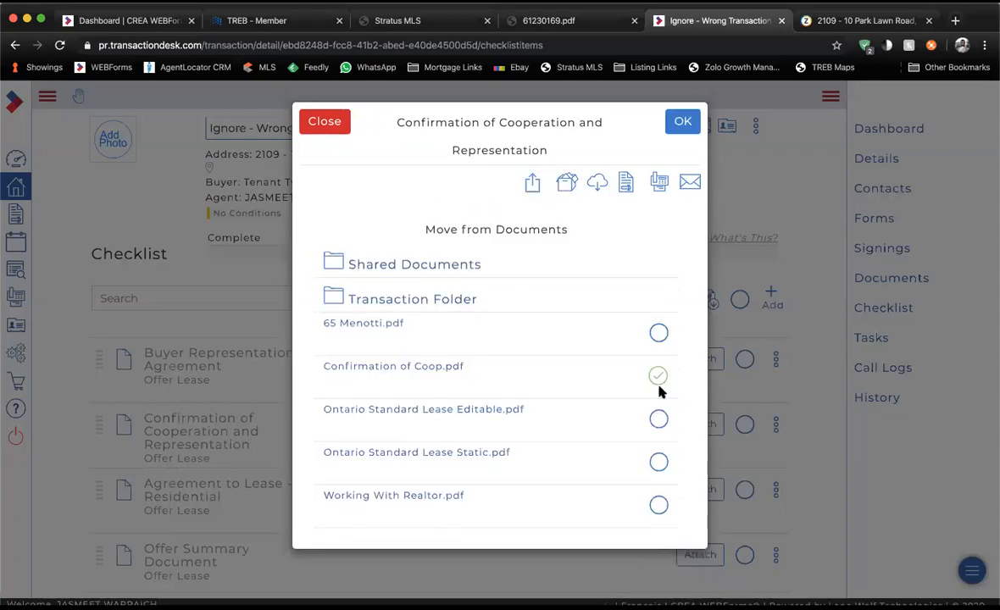
{"action": "left_click", "coordinate": [683, 131]}
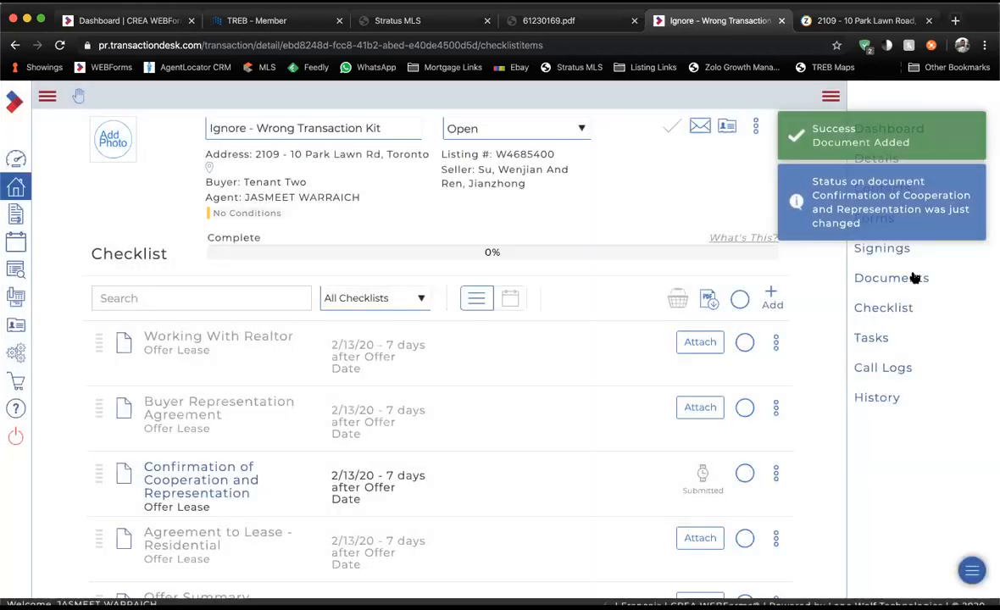
{"action": "left_click", "coordinate": [914, 280]}
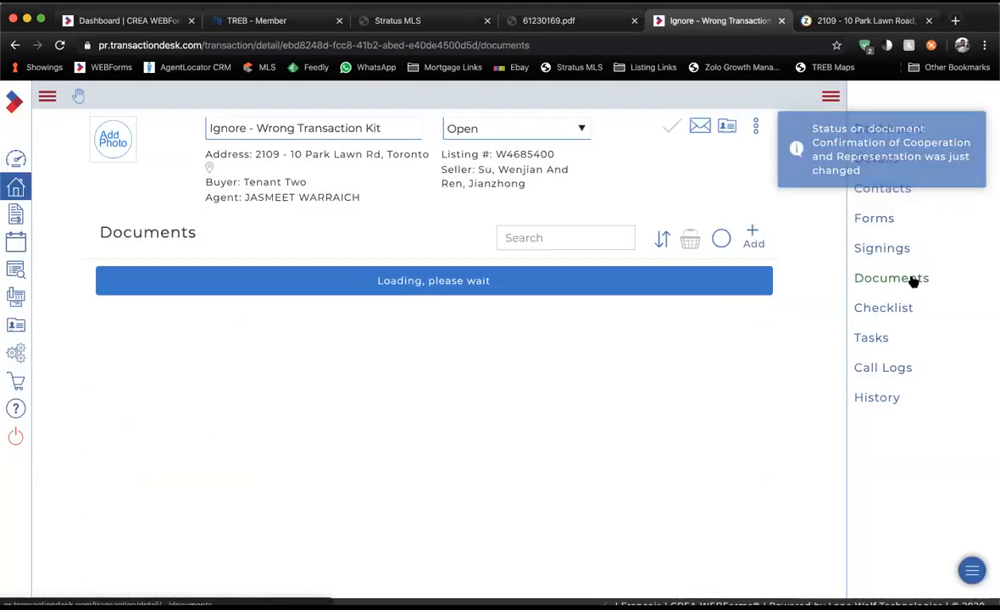
{"action": "scroll", "coordinate": [377, 378], "scroll_direction": "down", "scroll_amount": 1}
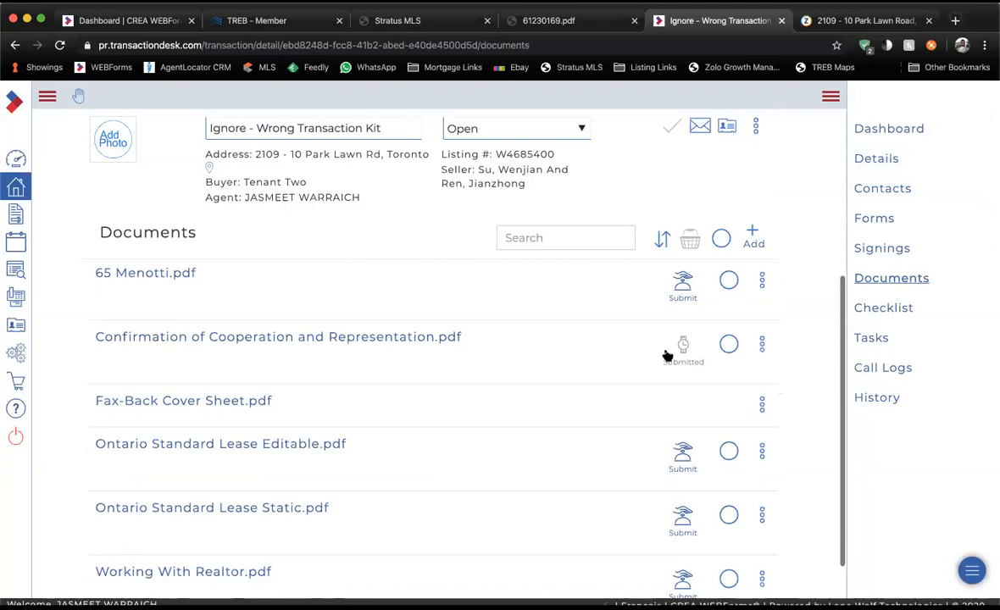
{"action": "left_click", "coordinate": [683, 288]}
{"action": "left_click", "coordinate": [682, 121]}
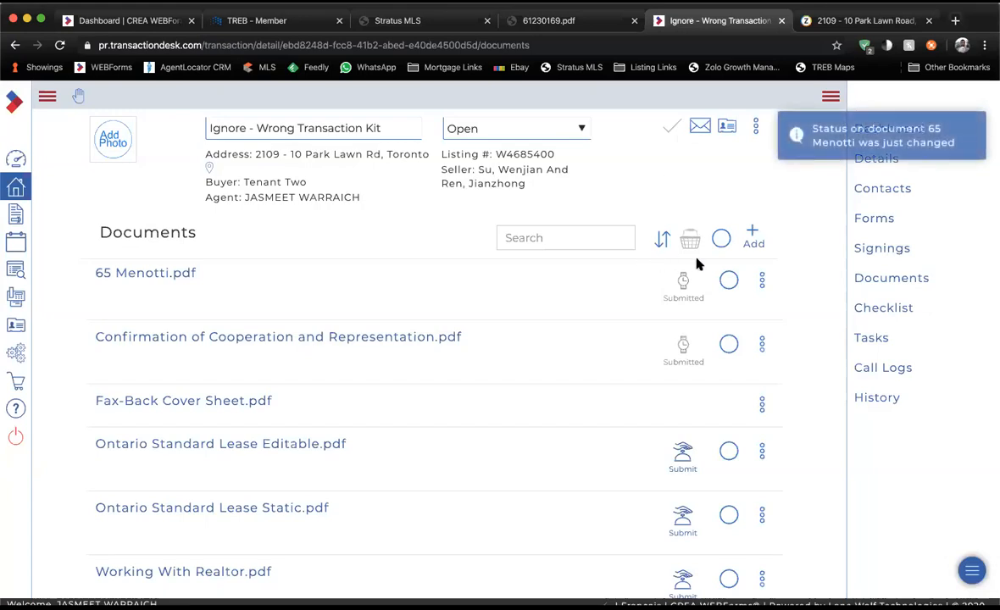
{"action": "left_click", "coordinate": [761, 280]}
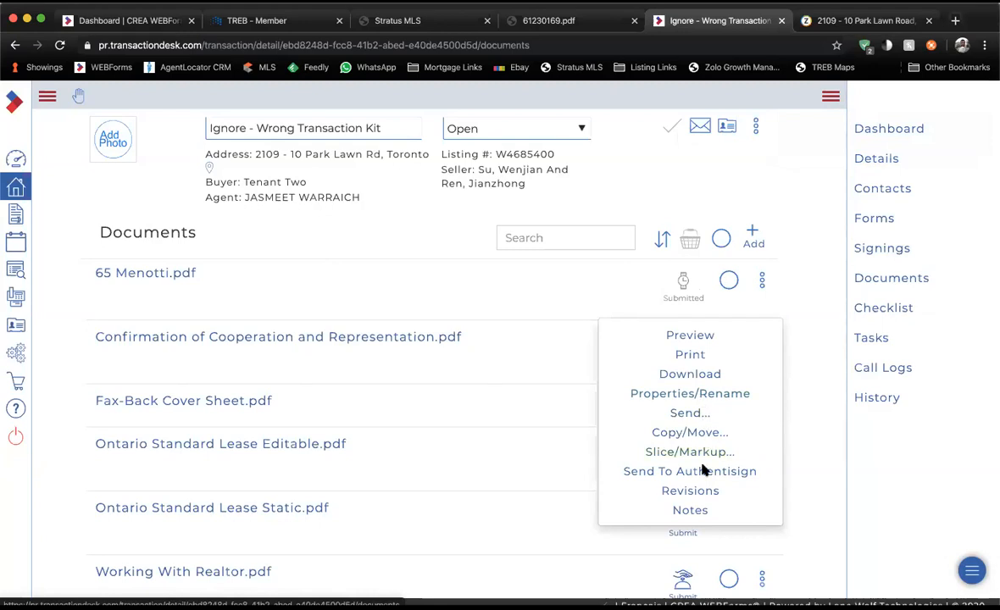
{"action": "left_click", "coordinate": [703, 492]}
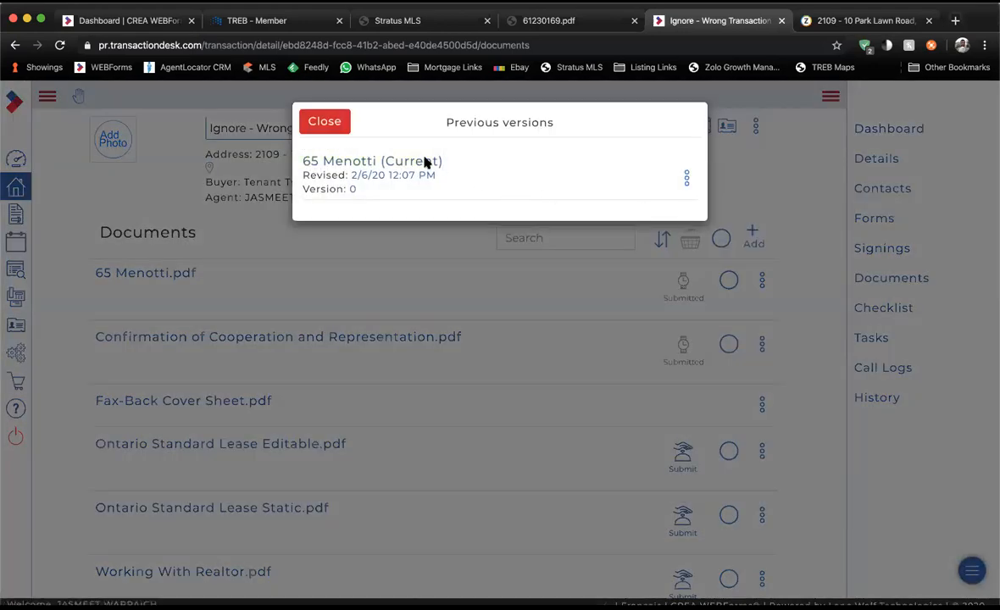
{"action": "left_click", "coordinate": [321, 127]}
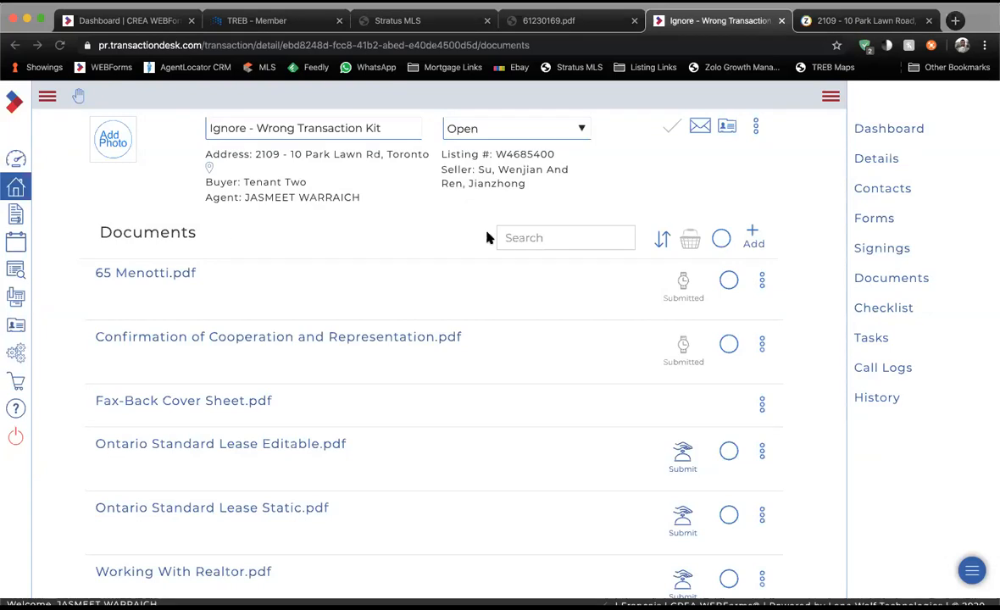
{"action": "left_click", "coordinate": [17, 158]}
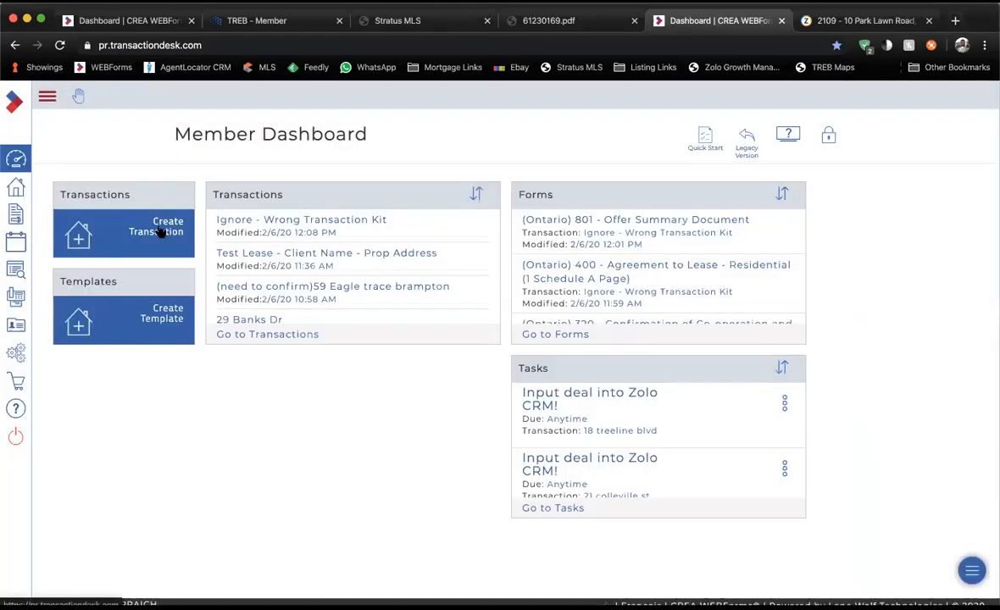
{"action": "left_click", "coordinate": [160, 229]}
{"action": "left_click", "coordinate": [312, 127]}
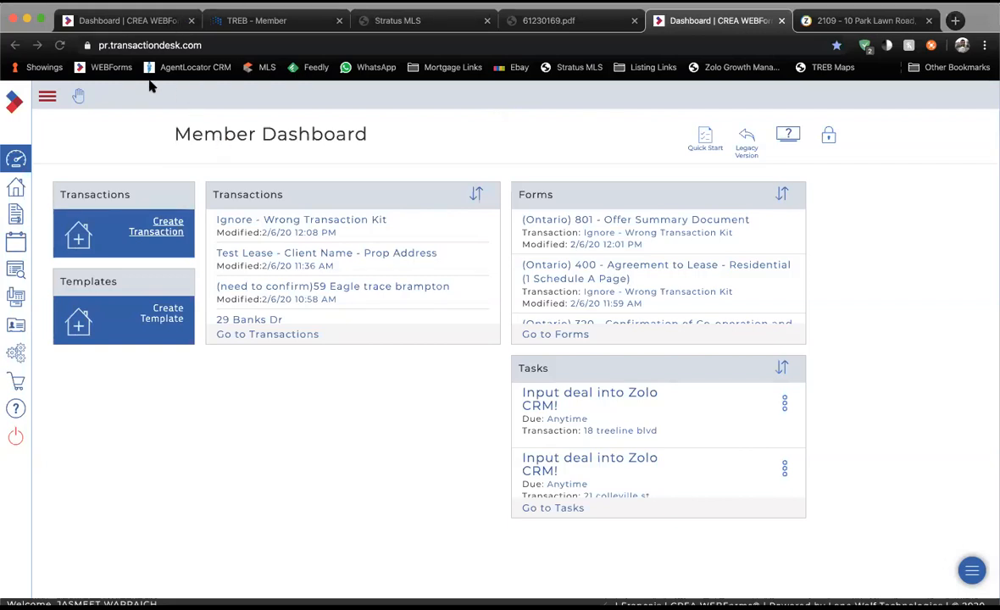
{"action": "left_click", "coordinate": [108, 49]}
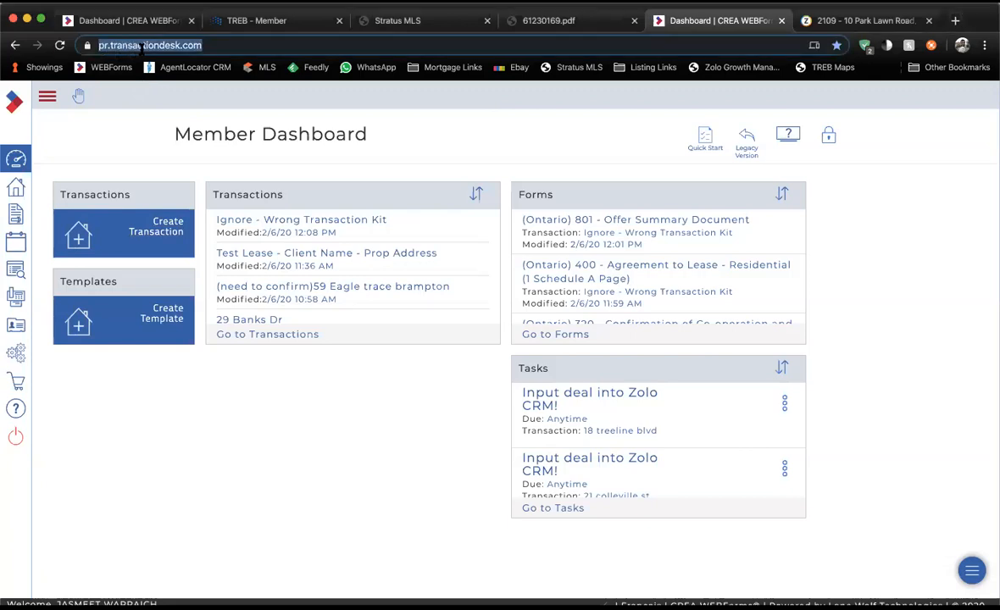
{"action": "left_click", "coordinate": [205, 44]}
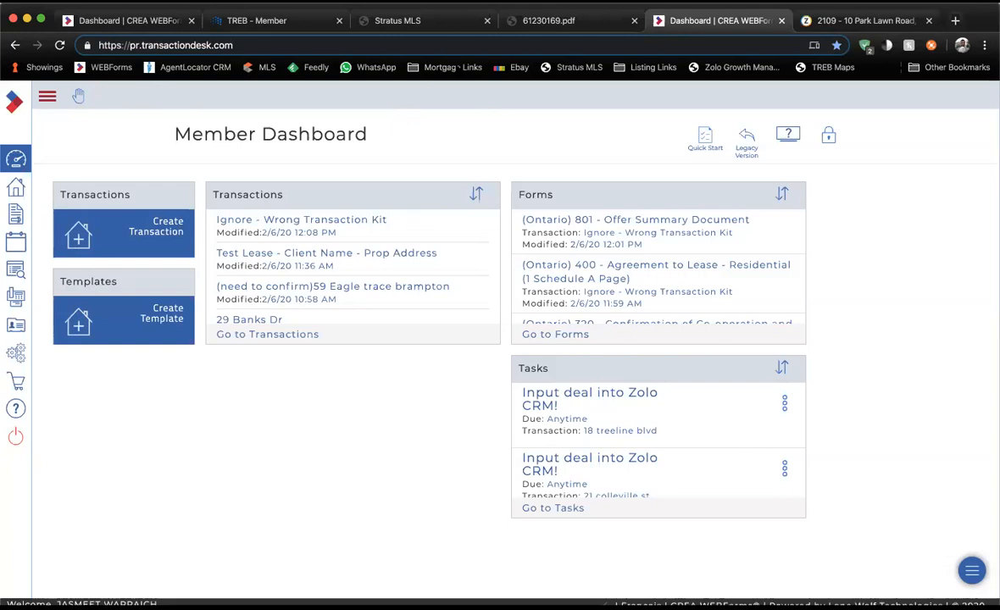
{"action": "left_click", "coordinate": [422, 79]}
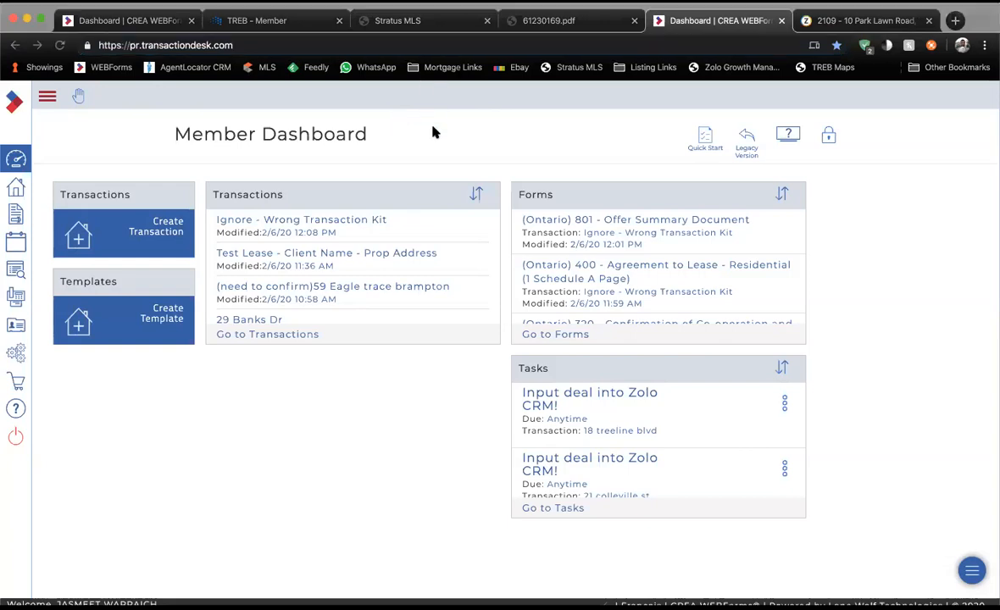